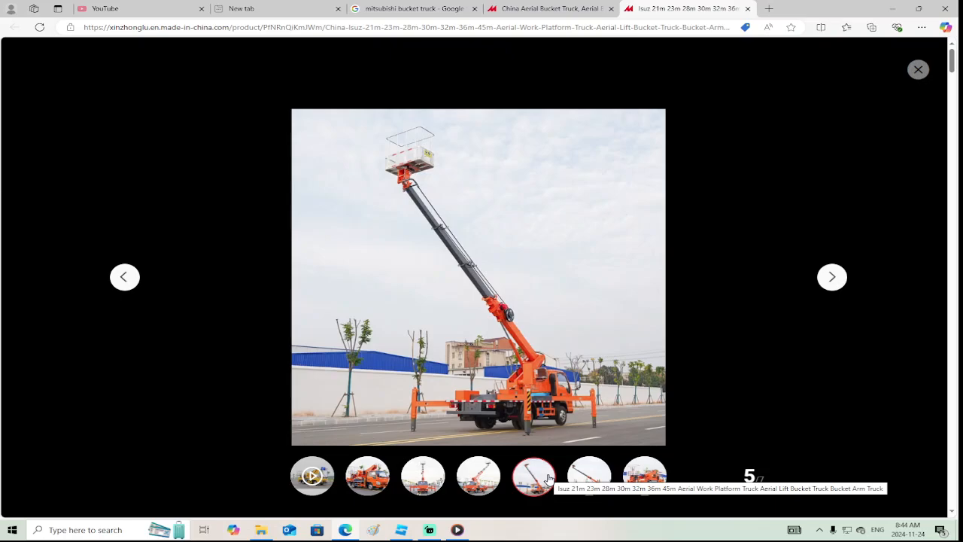
# View the next bucket-truck reference photo and open the Blue Trucking City game page on Roblox
pyautogui.click(580, 485)
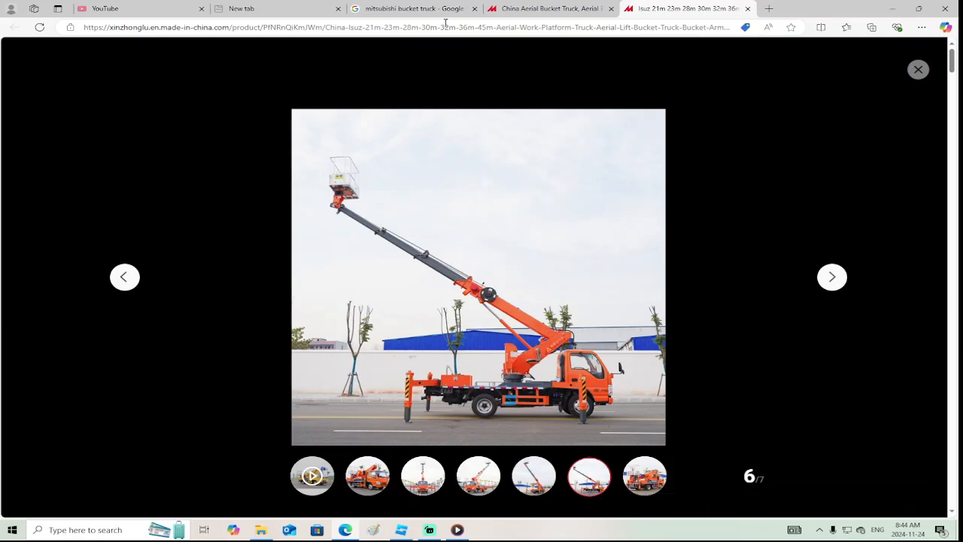
pyautogui.click(256, 6)
pyautogui.click(425, 99)
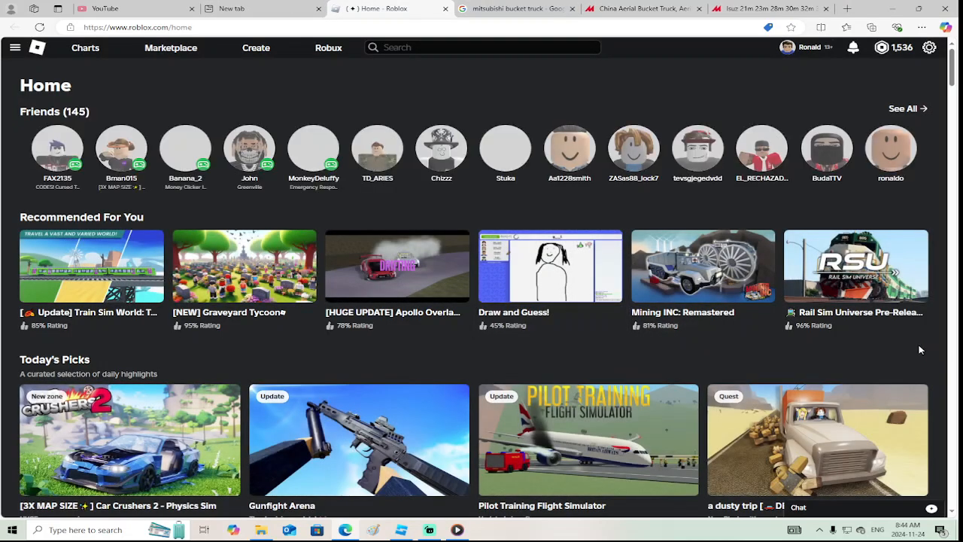
pyautogui.scroll(-3, 524, 343)
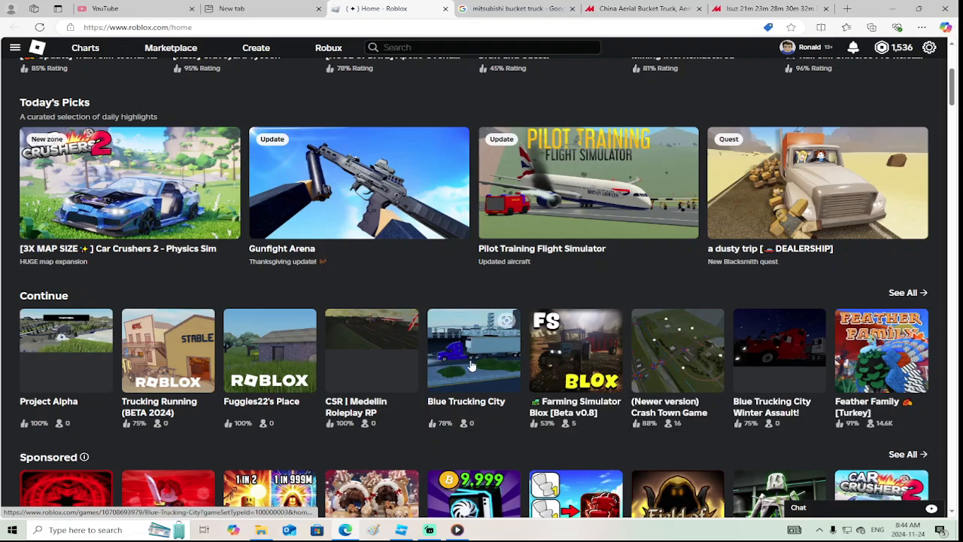
pyautogui.click(472, 366)
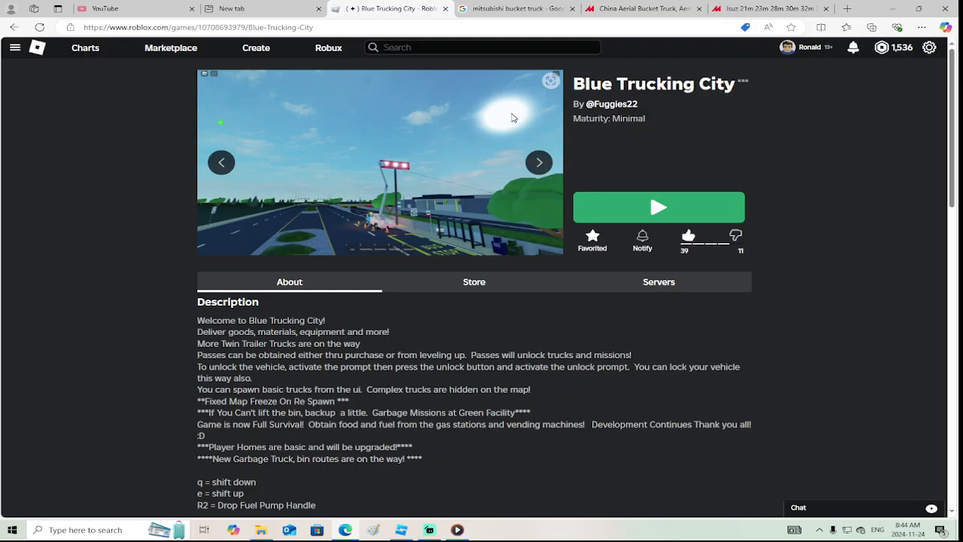
pyautogui.click(551, 81)
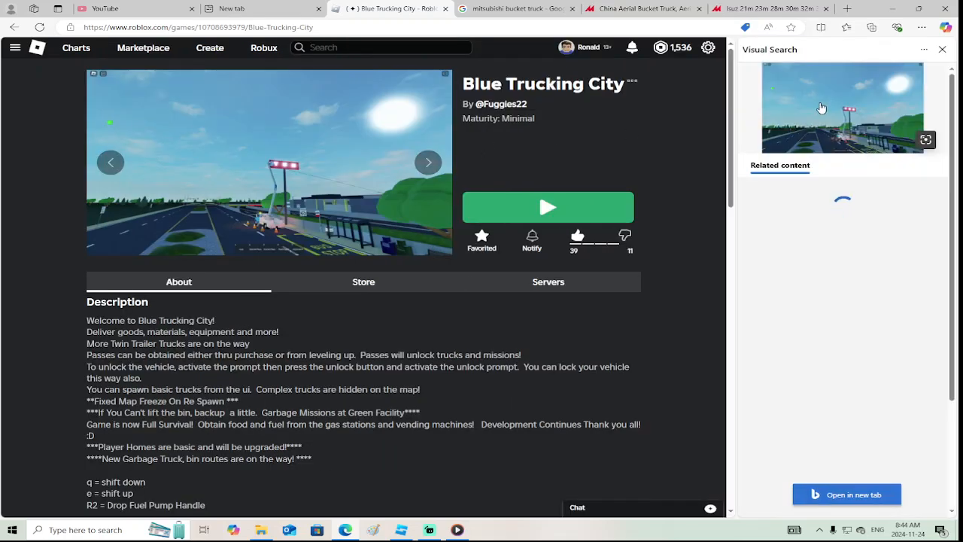
pyautogui.click(943, 50)
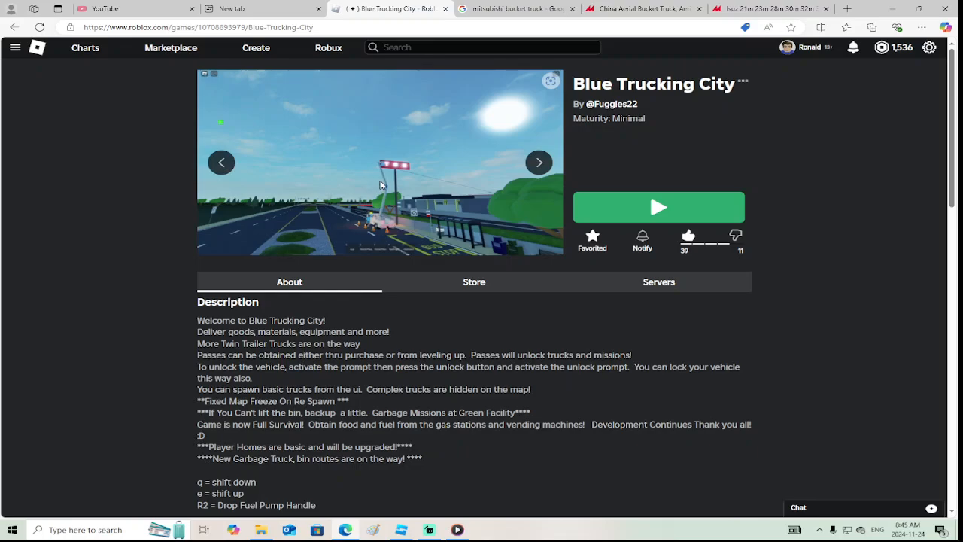
# Switch to Roblox Studio and inspect the Mitsubishi Canter truck model from the side, rear and front
pyautogui.click(402, 533)
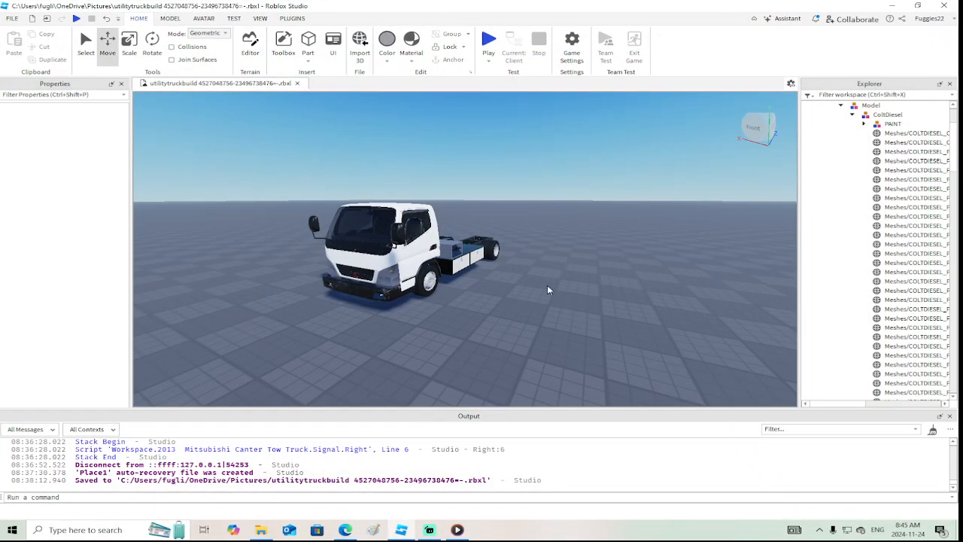
pyautogui.moveTo(549, 289); pyautogui.dragTo(549, 289, button='right')
pyautogui.scroll(3, 549, 289)
pyautogui.scroll(2, 526, 344)
pyautogui.moveTo(527, 344)
pyautogui.mouseDown(button='right')
pyautogui.moveTo(524, 333)
pyautogui.moveTo(527, 346)
pyautogui.mouseUp(button='right')
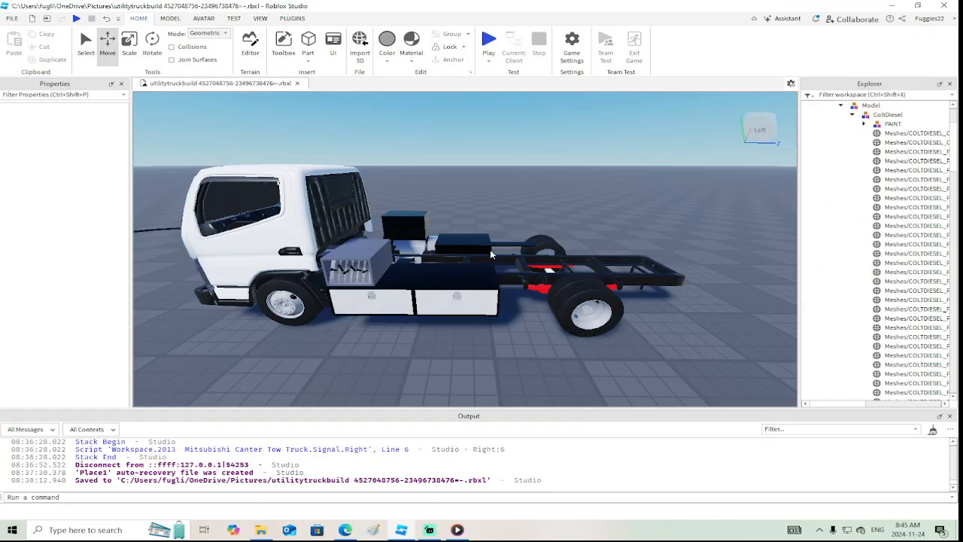
pyautogui.click(853, 114)
pyautogui.click(412, 271)
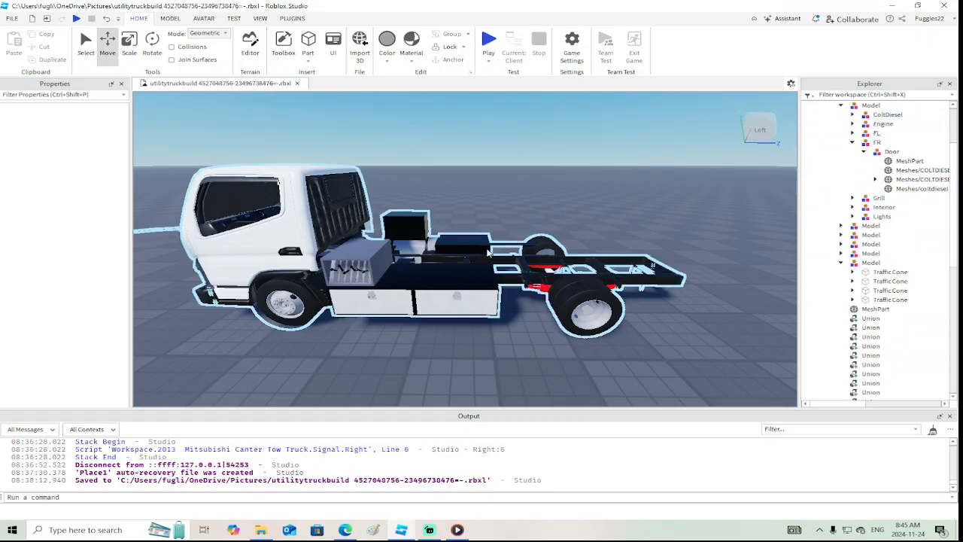
pyautogui.moveTo(413, 271); pyautogui.dragTo(421, 288, button='right')
pyautogui.moveTo(507, 233); pyautogui.dragTo(510, 236, button='right')
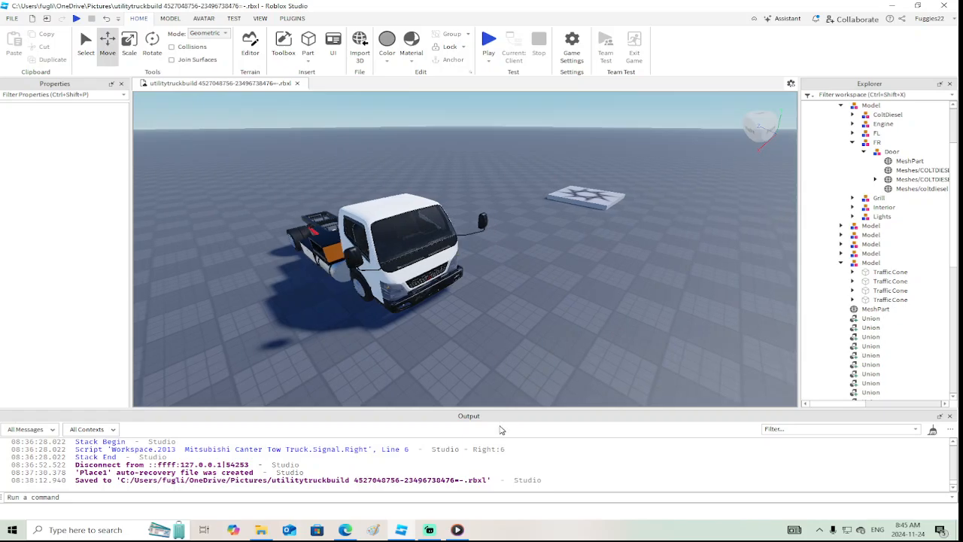
# Compare the bucket-truck reference photos in the browser with the truck's bare rear frame in Roblox Studio
pyautogui.click(345, 530)
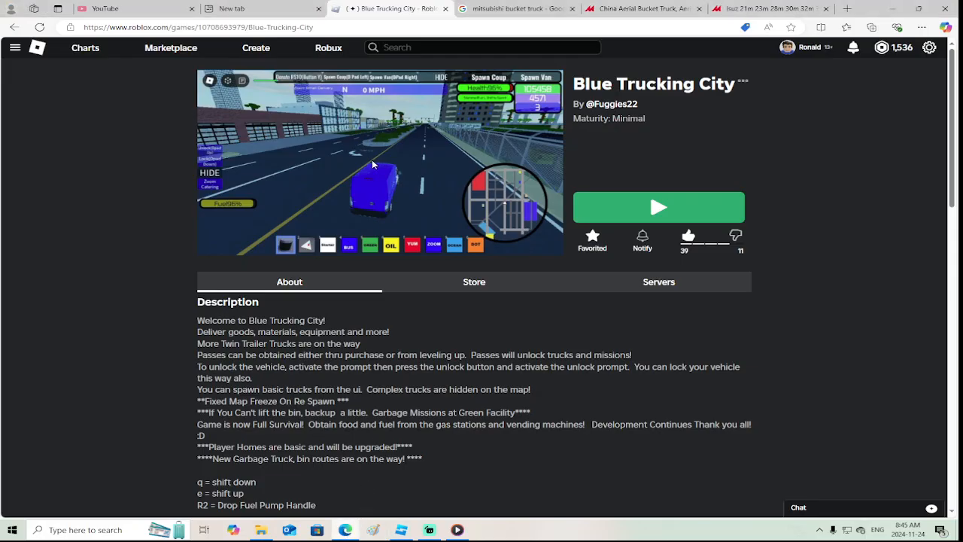
pyautogui.click(773, 8)
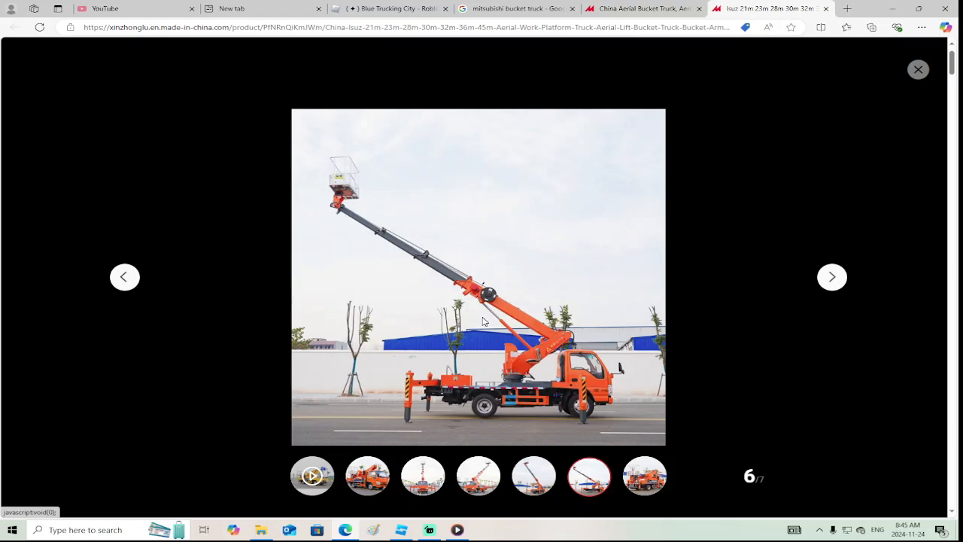
pyautogui.click(476, 485)
pyautogui.moveTo(399, 536)
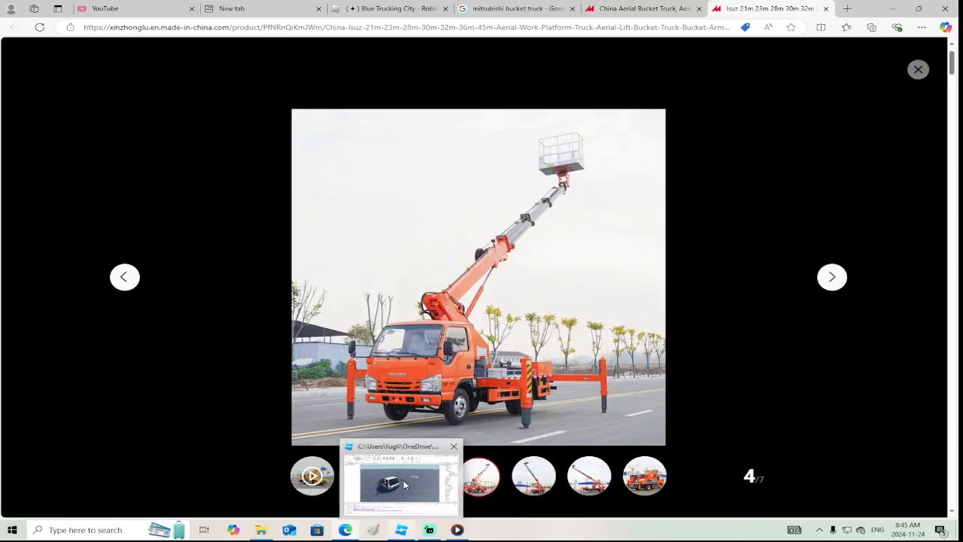
pyautogui.click(403, 478)
pyautogui.moveTo(491, 251); pyautogui.dragTo(512, 253, button='right')
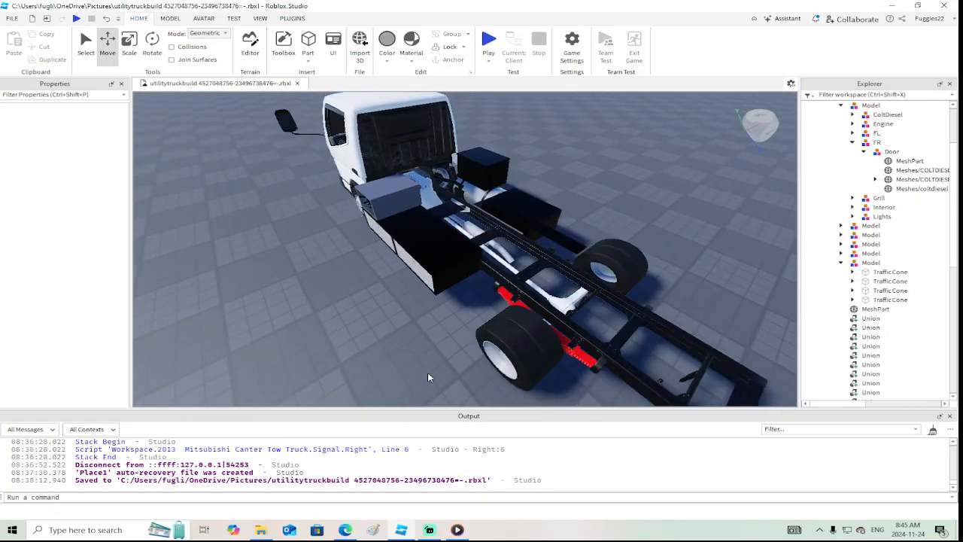
pyautogui.click(345, 530)
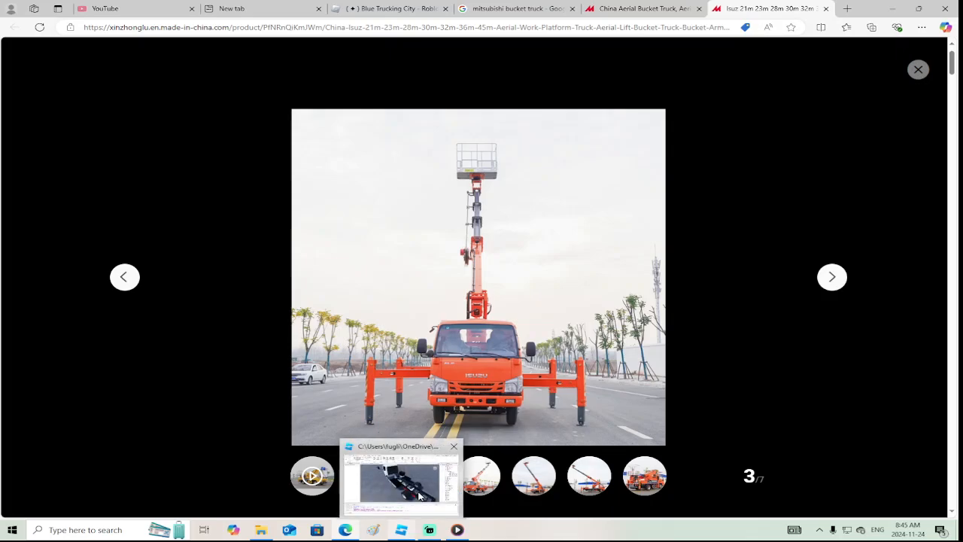
# In Roblox Studio, delete the lever control box model sitting behind the cab on the truck's left side
pyautogui.click(401, 530)
pyautogui.scroll(4, 515, 245)
pyautogui.click(515, 245)
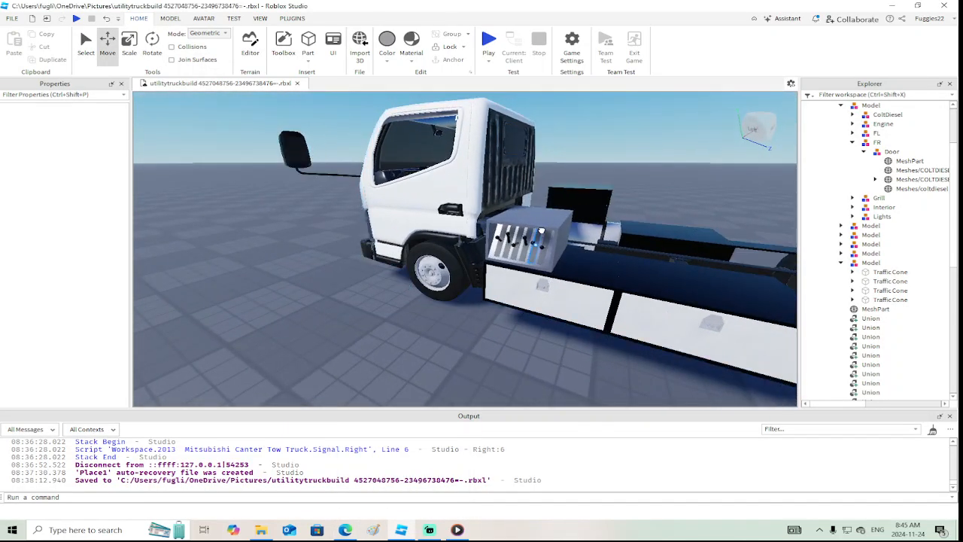
pyautogui.press('f')
pyautogui.click(874, 243)
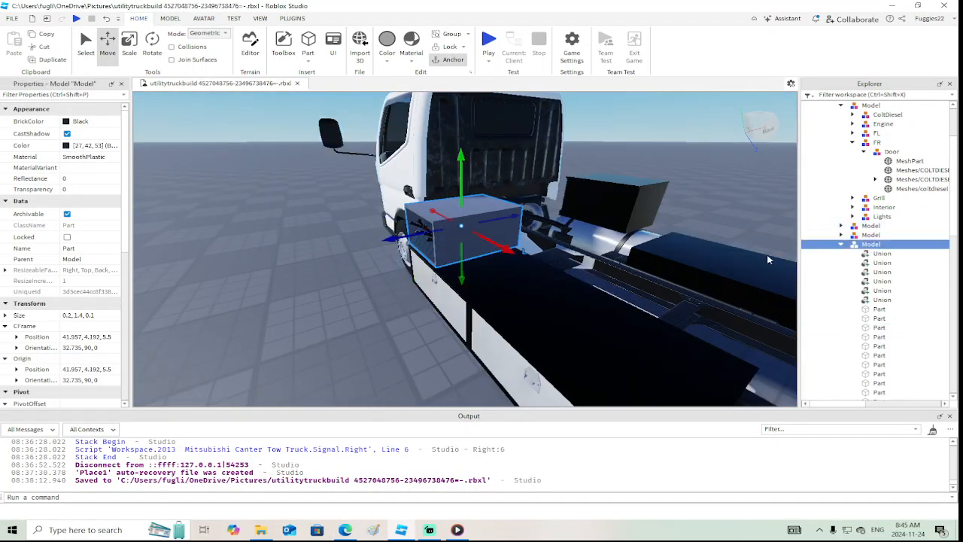
pyautogui.press('Delete')
# Move the black cone-holder union about 25.8 studs behind the truck and reparent it from Body to Workspace
pyautogui.scroll(-5, 517, 182)
pyautogui.moveTo(518, 183); pyautogui.dragTo(516, 180, button='right')
pyautogui.scroll(4, 517, 183)
pyautogui.scroll(-2, 516, 179)
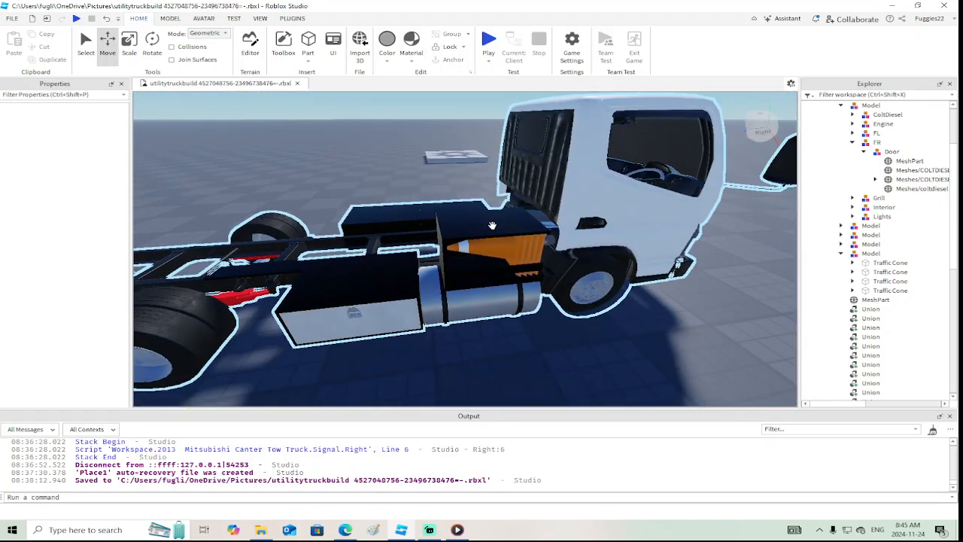
pyautogui.click(467, 227)
pyautogui.scroll(-3, 468, 227)
pyautogui.moveTo(468, 227)
pyautogui.mouseDown()
pyautogui.moveTo(514, 256)
pyautogui.moveTo(535, 299)
pyautogui.moveTo(467, 279)
pyautogui.moveTo(477, 224)
pyautogui.mouseUp()
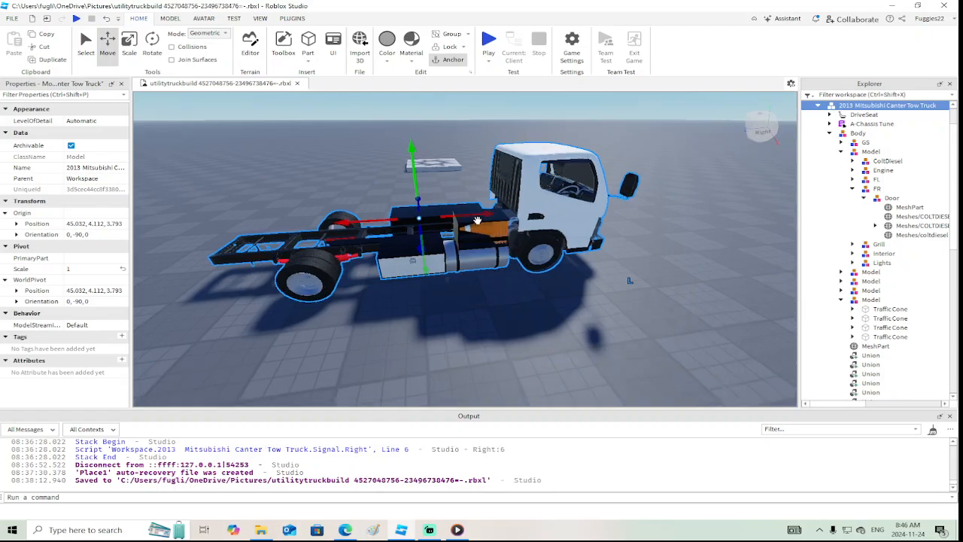
pyautogui.scroll(5, 477, 224)
pyautogui.click(546, 220)
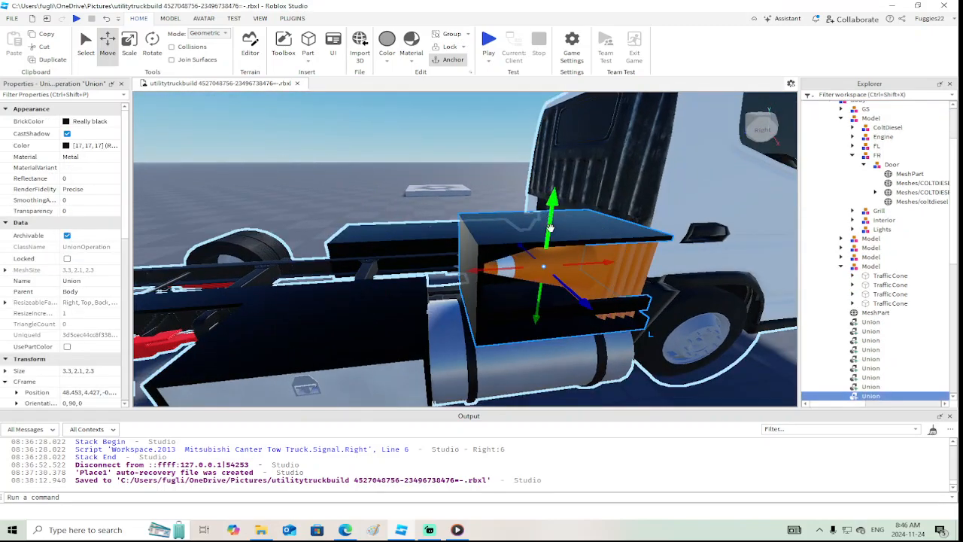
pyautogui.moveTo(460, 276); pyautogui.dragTo(250, 274)
pyautogui.scroll(-6, 430, 275)
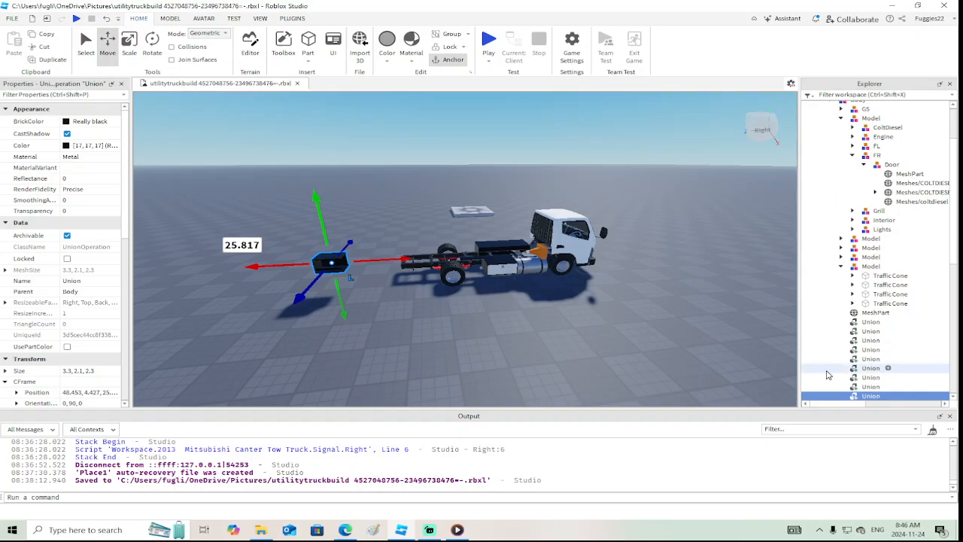
pyautogui.moveTo(858, 398); pyautogui.dragTo(843, 107)
# Reparent the model containing the traffic cones from the truck's Body to Workspace
pyautogui.press('d')
pyautogui.moveTo(602, 239); pyautogui.dragTo(599, 241, button='right')
pyautogui.press('w')
pyautogui.keyDown('alt'); pyautogui.click(668, 293); pyautogui.keyUp('alt')
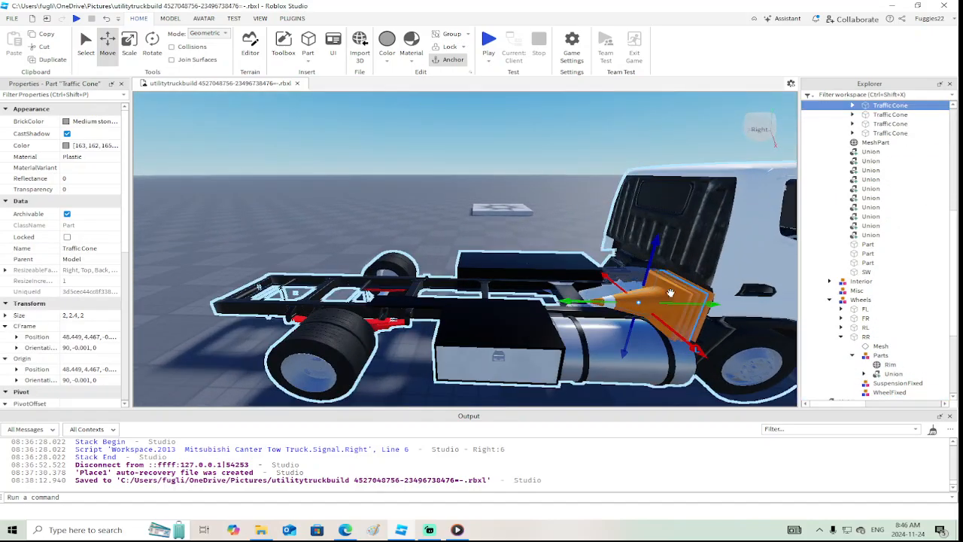
pyautogui.scroll(3, 875, 149)
pyautogui.click(841, 177)
pyautogui.moveTo(864, 178); pyautogui.dragTo(846, 107)
# Move the traffic cone model about 37.4 studs backward, clear of the truck and the black holder
pyautogui.moveTo(737, 294); pyautogui.dragTo(700, 322, button='right')
pyautogui.scroll(-5, 700, 322)
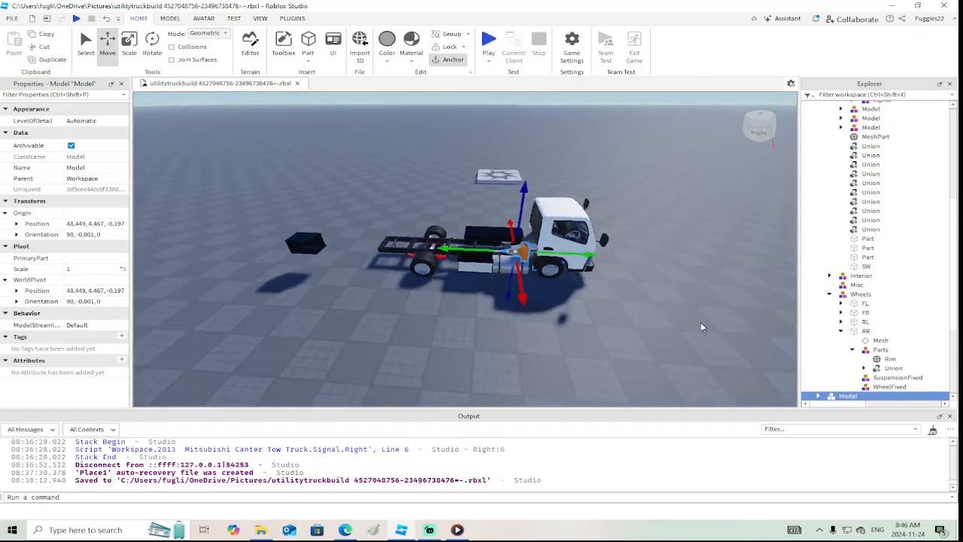
pyautogui.press('a')
pyautogui.moveTo(437, 252); pyautogui.dragTo(310, 235)
pyautogui.press('w')
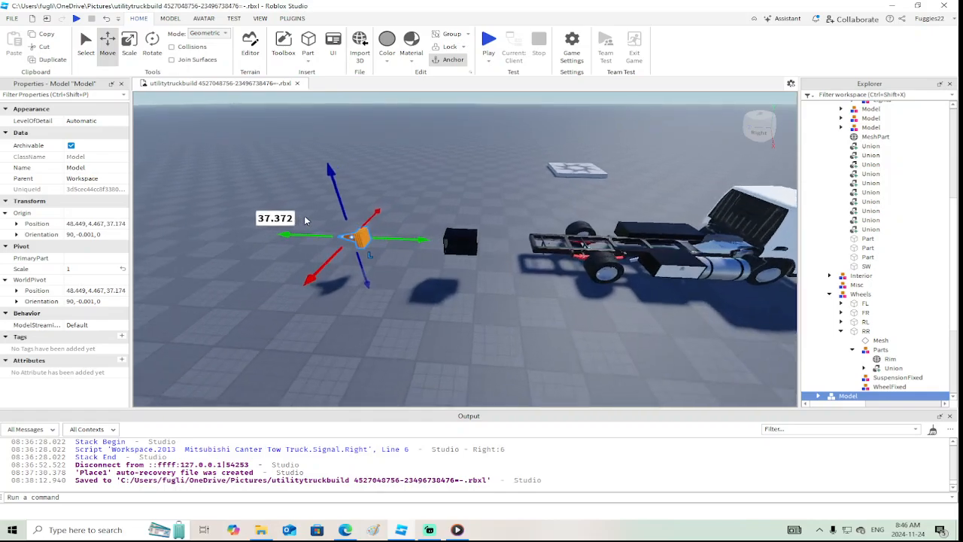
# Rotate the traffic cone model 90 degrees so it stands upright and lower it toward the ground
pyautogui.click(154, 41)
pyautogui.moveTo(358, 201); pyautogui.dragTo(355, 249)
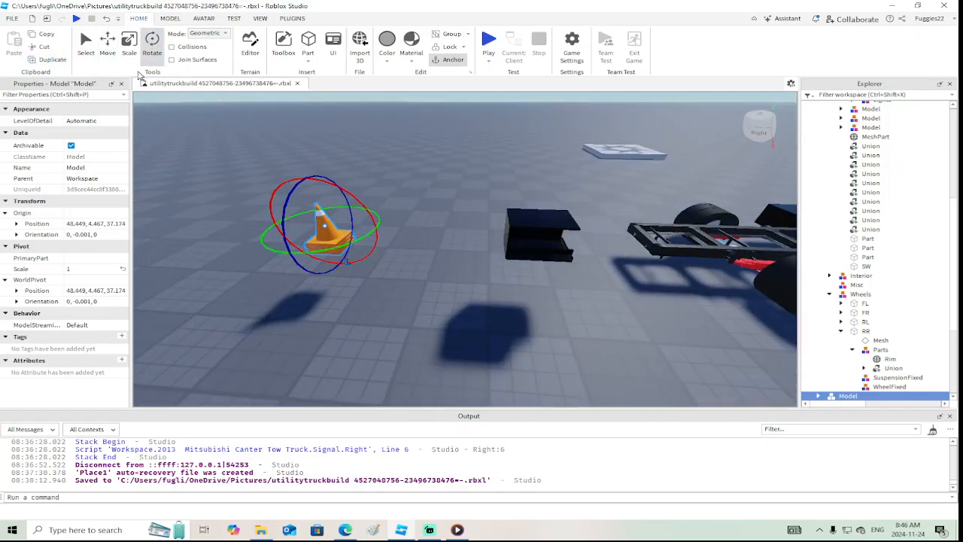
pyautogui.click(108, 42)
pyautogui.moveTo(299, 149); pyautogui.dragTo(316, 201)
pyautogui.moveTo(547, 218); pyautogui.dragTo(395, 282)
# Try deleting the front storage-box door panel on the truck's left side to look inside the compartment
pyautogui.scroll(-2, 453, 285)
pyautogui.moveTo(453, 286)
pyautogui.mouseDown(button='right')
pyautogui.moveTo(473, 282)
pyautogui.moveTo(442, 292)
pyautogui.mouseUp(button='right')
pyautogui.scroll(5, 473, 282)
pyautogui.scroll(-5, 472, 284)
pyautogui.scroll(3, 472, 283)
pyautogui.scroll(-4, 472, 283)
pyautogui.scroll(4, 472, 284)
pyautogui.scroll(3, 472, 283)
pyautogui.scroll(-4, 473, 284)
pyautogui.click(437, 290)
pyautogui.press('Delete')
pyautogui.scroll(3, 441, 292)
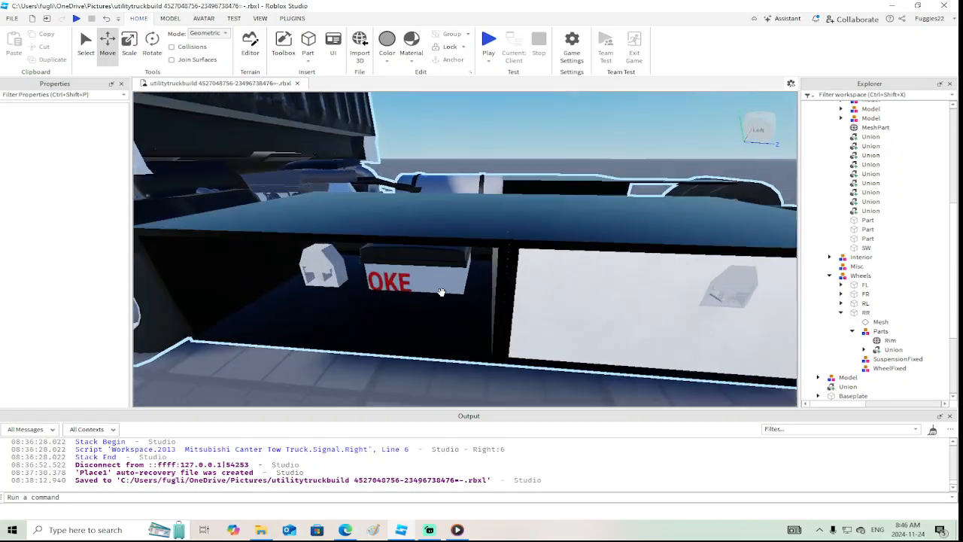
pyautogui.scroll(2, 441, 292)
pyautogui.scroll(-3, 442, 291)
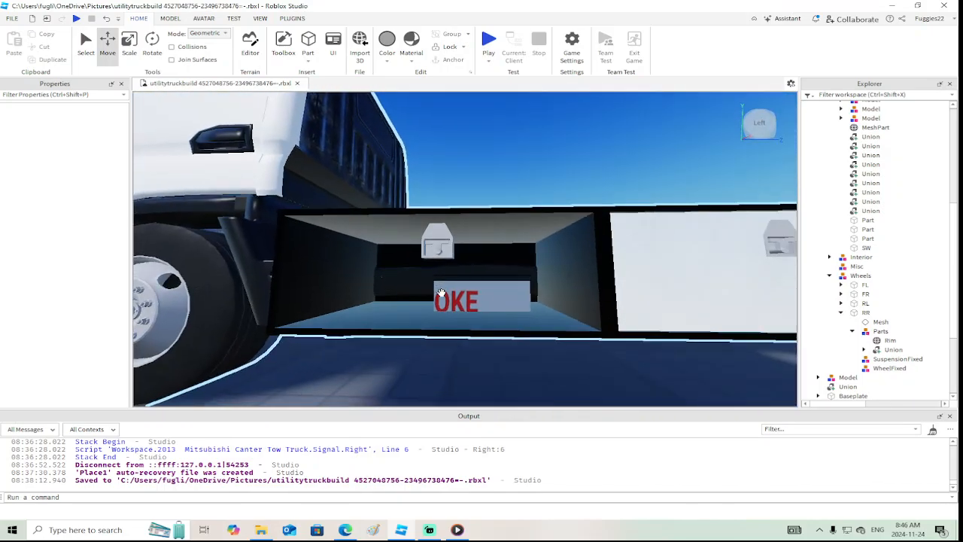
pyautogui.hotkey('ctrl', 'z')
# Inspect the cab interior, select the FR Door model and try to shift it
pyautogui.scroll(-6, 440, 292)
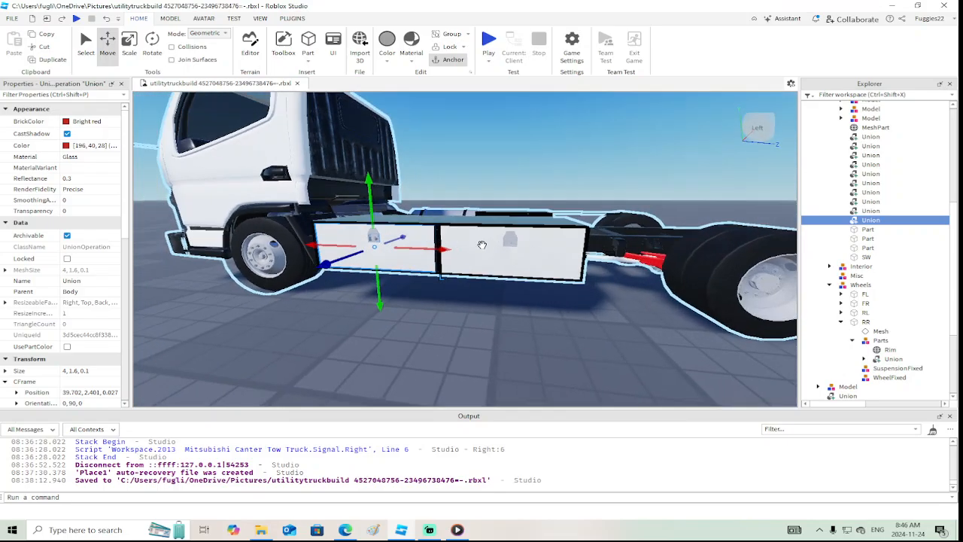
pyautogui.scroll(-4, 494, 247)
pyautogui.moveTo(493, 248); pyautogui.dragTo(491, 249, button='right')
pyautogui.scroll(4, 494, 248)
pyautogui.scroll(3, 493, 247)
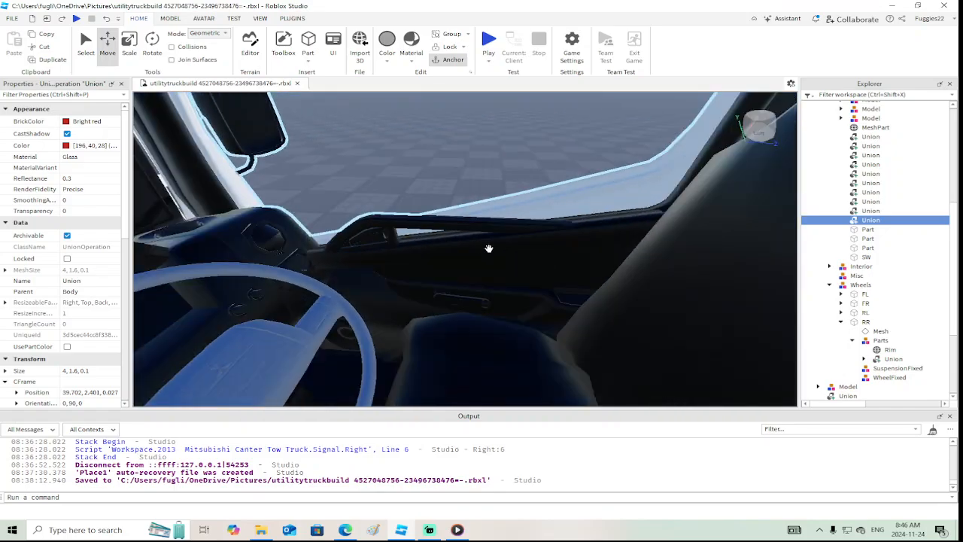
pyautogui.click(491, 249)
pyautogui.click(767, 147)
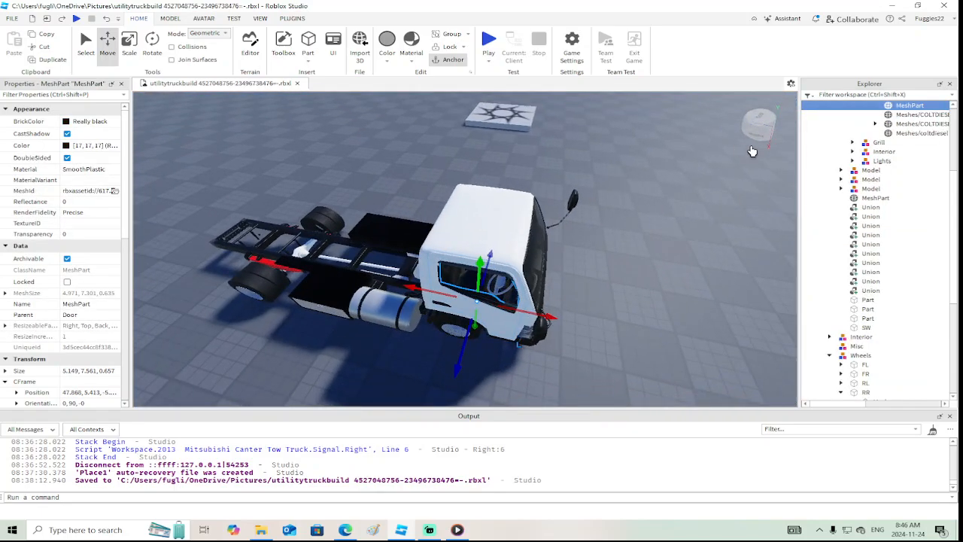
pyautogui.scroll(3, 878, 193)
pyautogui.click(891, 201)
pyautogui.press('f')
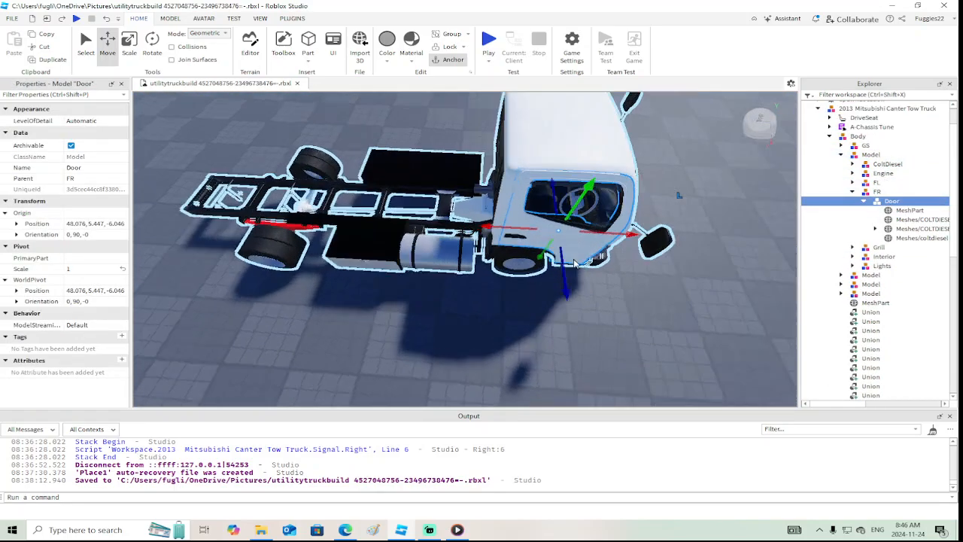
pyautogui.moveTo(421, 259); pyautogui.dragTo(513, 264)
pyautogui.hotkey('ctrl', 'z')
# Clear the selection and insert a new block part above the truck's chassis frame
pyautogui.moveTo(570, 273); pyautogui.dragTo(602, 277, button='right')
pyautogui.scroll(-5, 569, 274)
pyautogui.click(601, 275)
pyautogui.scroll(4, 602, 276)
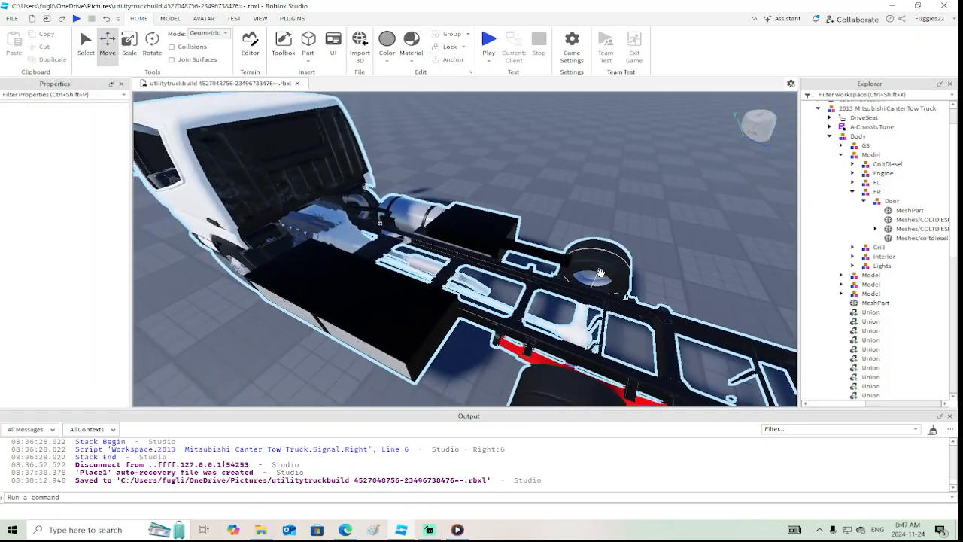
pyautogui.scroll(-2, 602, 277)
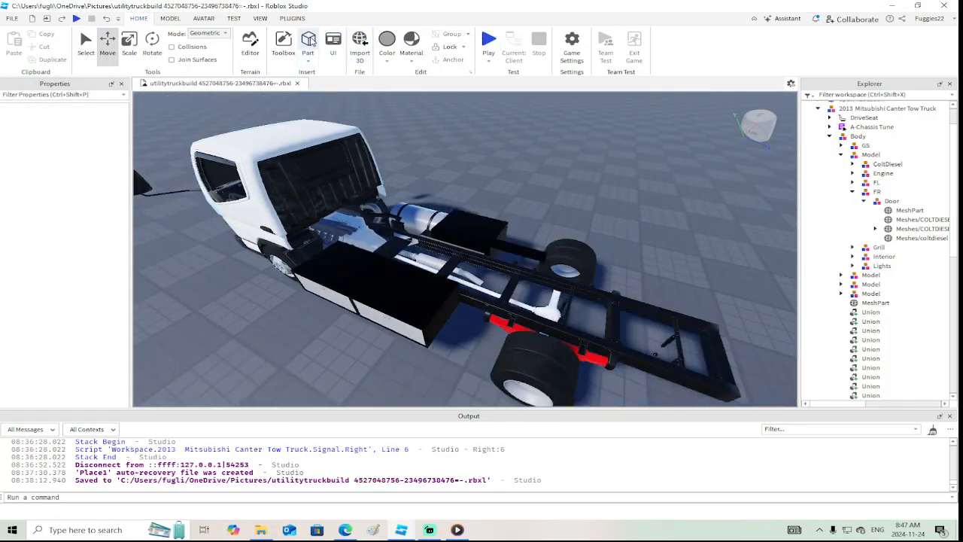
pyautogui.click(308, 43)
pyautogui.press('f')
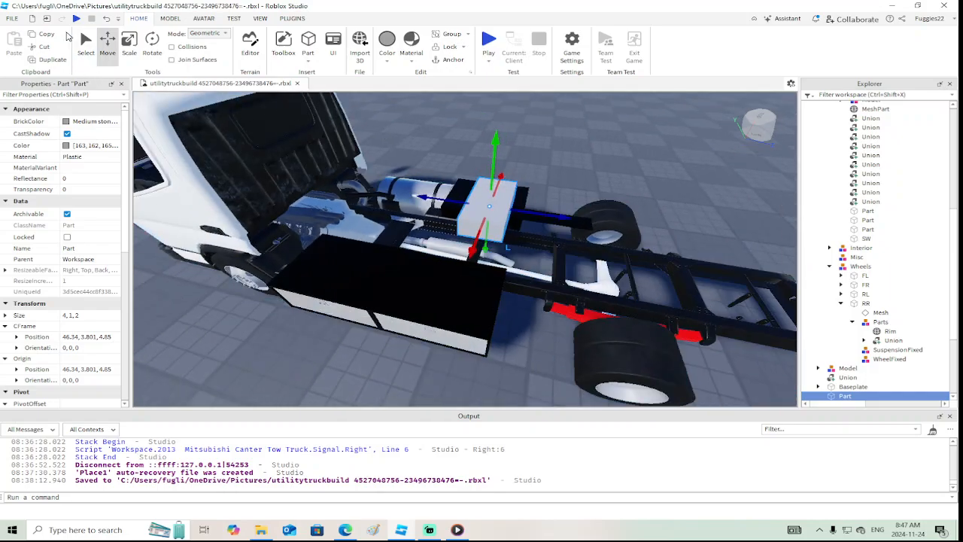
# Scale the new part to about 8.5 studs wide and 9.4 studs long, covering the frame behind the cab
pyautogui.click(129, 43)
pyautogui.scroll(-3, 349, 164)
pyautogui.moveTo(348, 163); pyautogui.dragTo(349, 163, button='right')
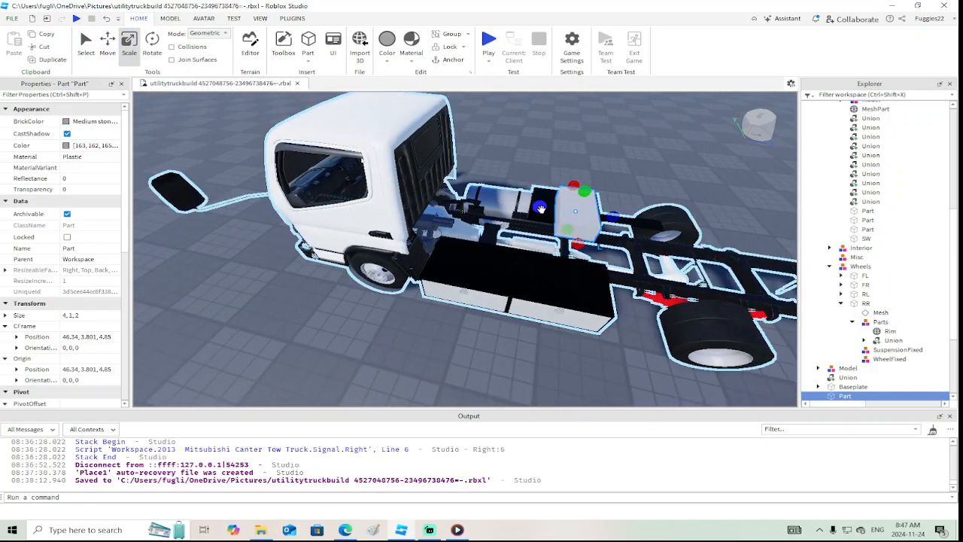
pyautogui.moveTo(540, 208); pyautogui.dragTo(421, 195)
pyautogui.scroll(2, 422, 195)
pyautogui.moveTo(421, 195); pyautogui.dragTo(421, 195, button='right')
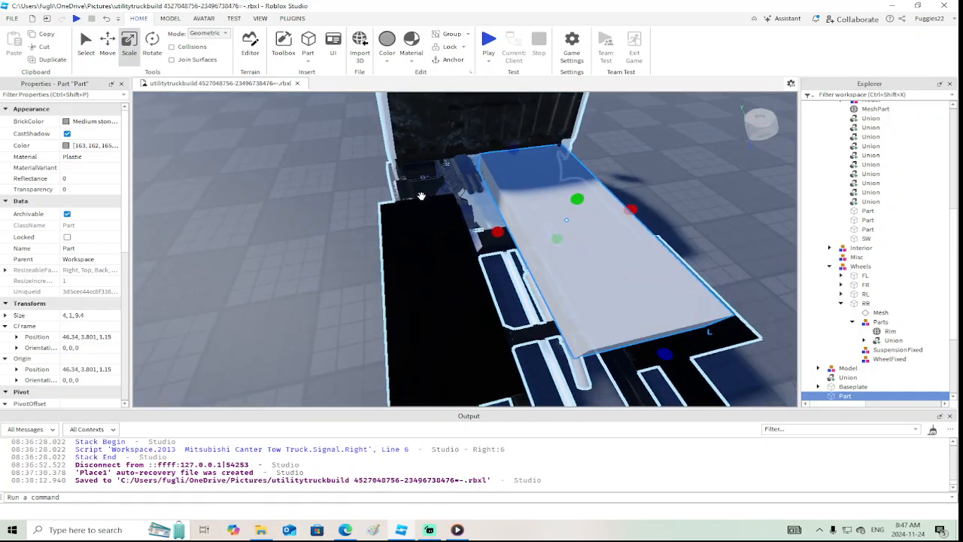
pyautogui.moveTo(499, 224); pyautogui.dragTo(366, 247)
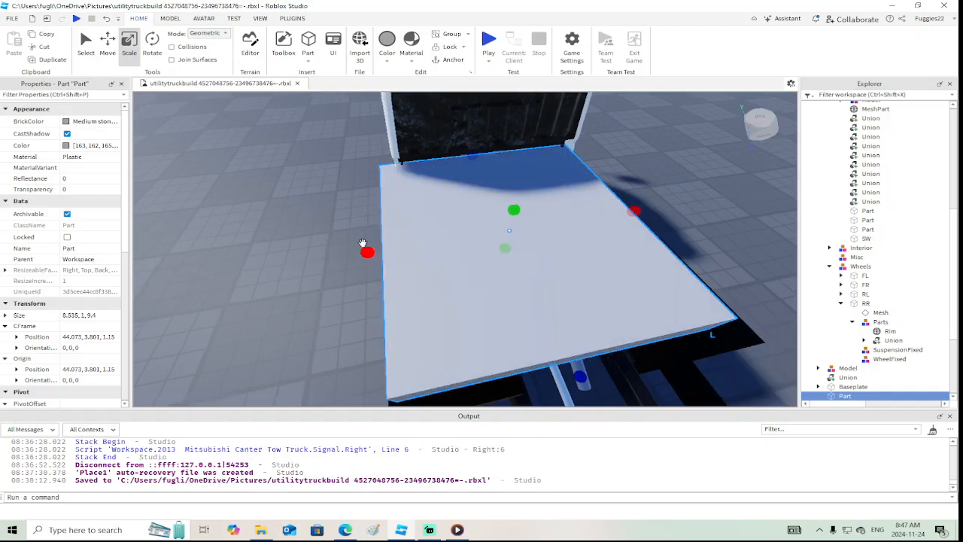
# Stretch the new bed part to about 9.7 studs wide and 21.2 studs long over the truck's chassis
pyautogui.moveTo(539, 231); pyautogui.dragTo(539, 231, button='right')
pyautogui.moveTo(576, 240); pyautogui.dragTo(619, 245)
pyautogui.scroll(-3, 609, 245)
pyautogui.moveTo(582, 245); pyautogui.dragTo(582, 245, button='right')
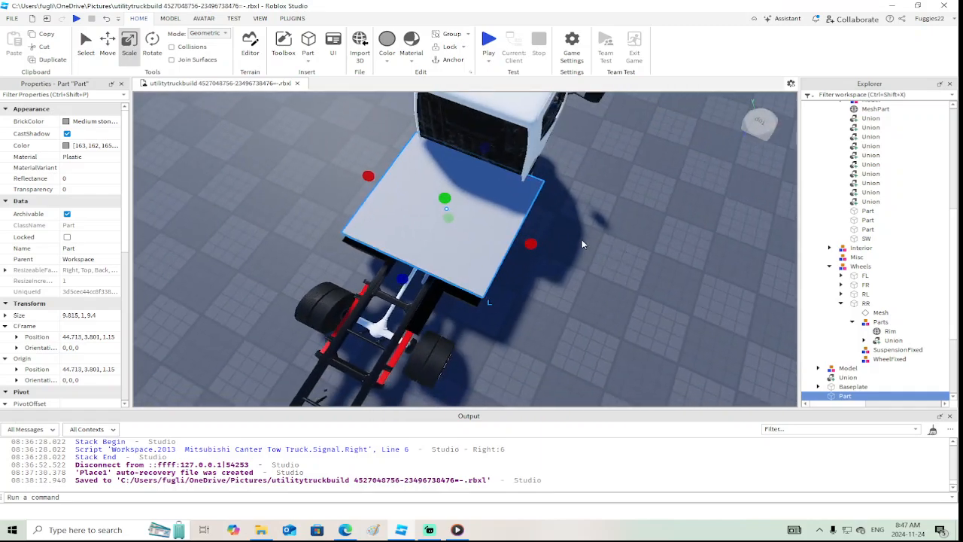
pyautogui.moveTo(531, 244); pyautogui.dragTo(467, 243)
pyautogui.moveTo(466, 243); pyautogui.dragTo(464, 226, button='right')
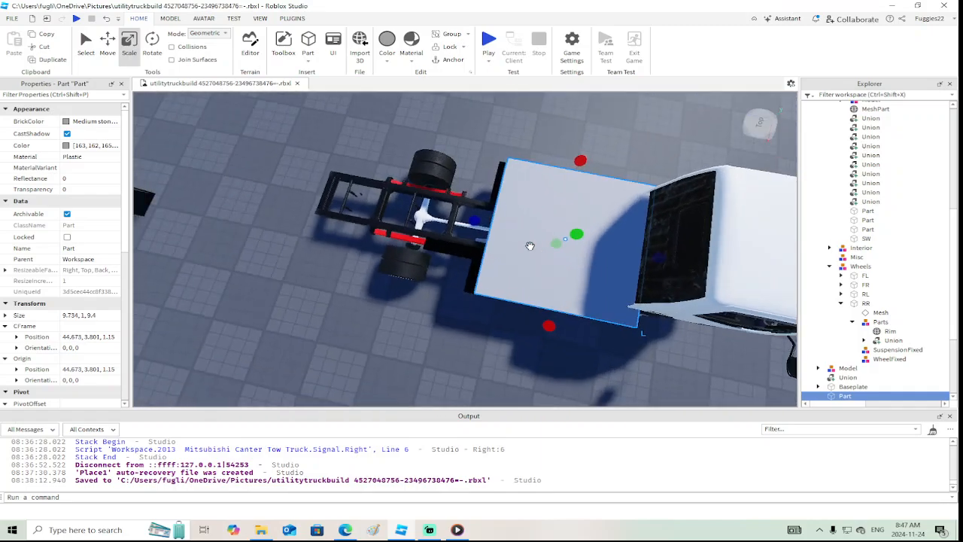
pyautogui.moveTo(464, 225); pyautogui.dragTo(420, 227)
pyautogui.moveTo(420, 227); pyautogui.dragTo(423, 225, button='right')
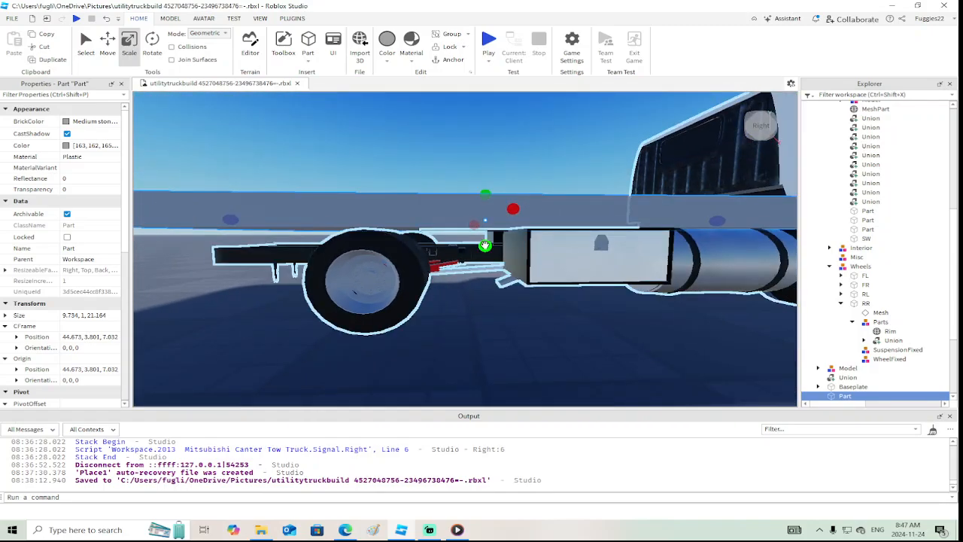
# Thin the bed part from both its underside and top to a thickness of about 0.28 studs
pyautogui.moveTo(485, 245); pyautogui.dragTo(484, 240)
pyautogui.scroll(-3, 484, 239)
pyautogui.moveTo(485, 239); pyautogui.dragTo(484, 239, button='right')
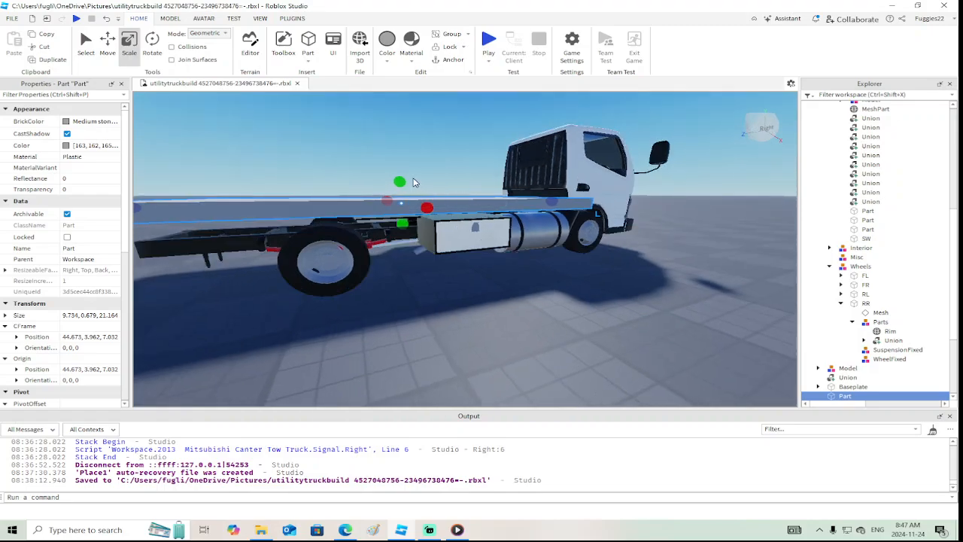
pyautogui.moveTo(404, 180); pyautogui.dragTo(399, 187)
pyautogui.moveTo(399, 187); pyautogui.dragTo(405, 189, button='right')
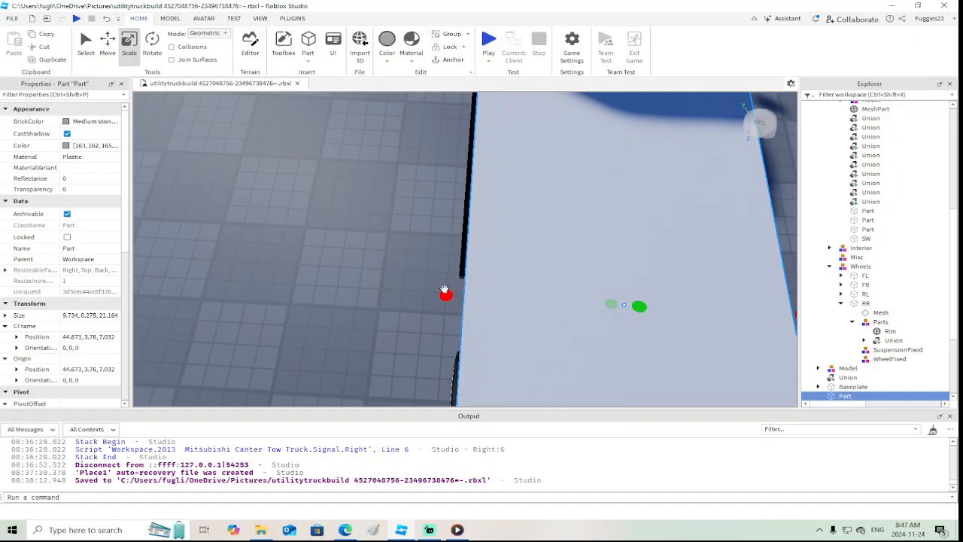
# Adjust the bed part to about 9.9 studs wide and 20.5 studs long, and group it into a model
pyautogui.moveTo(444, 290); pyautogui.dragTo(440, 294)
pyautogui.moveTo(440, 295); pyautogui.dragTo(440, 293, button='right')
pyautogui.moveTo(541, 247); pyautogui.dragTo(524, 247)
pyautogui.scroll(-5, 443, 230)
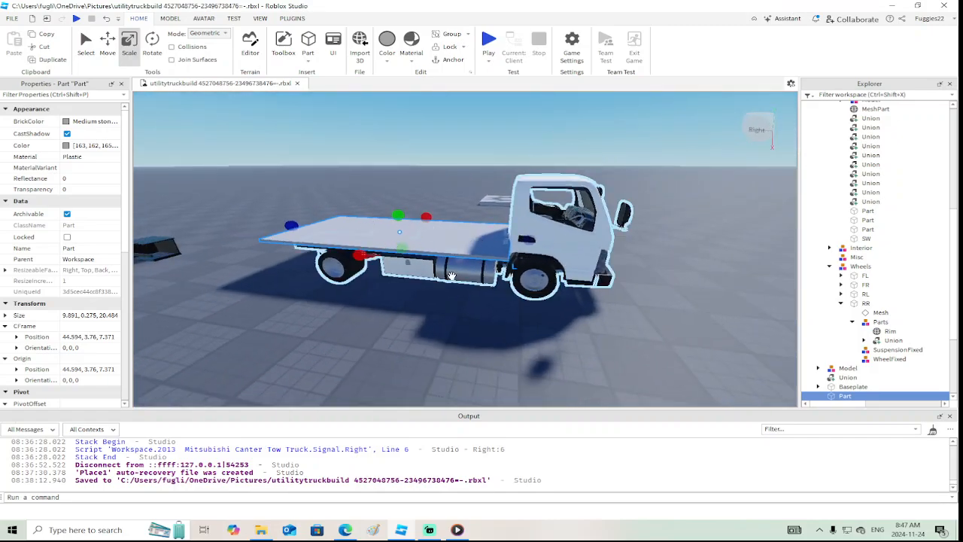
pyautogui.click(451, 276)
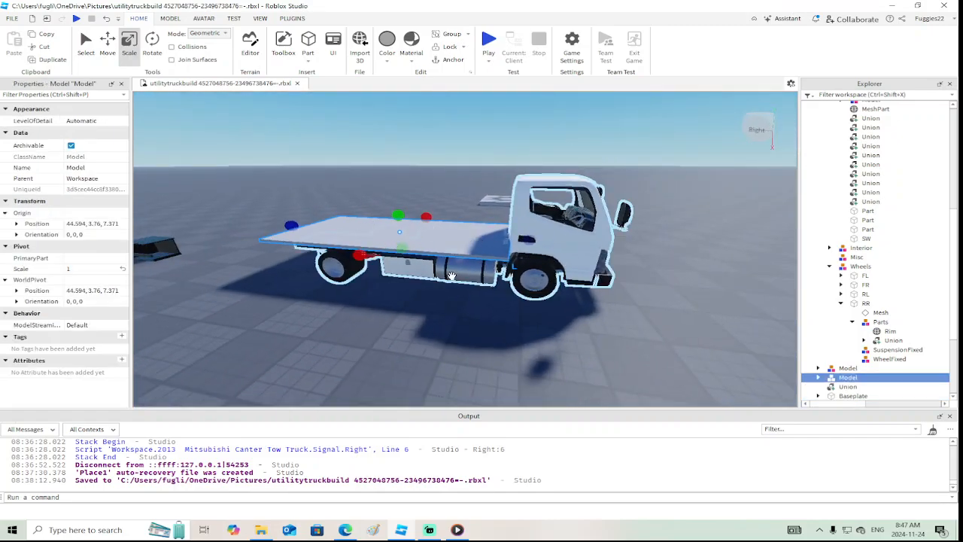
pyautogui.scroll(4, 356, 251)
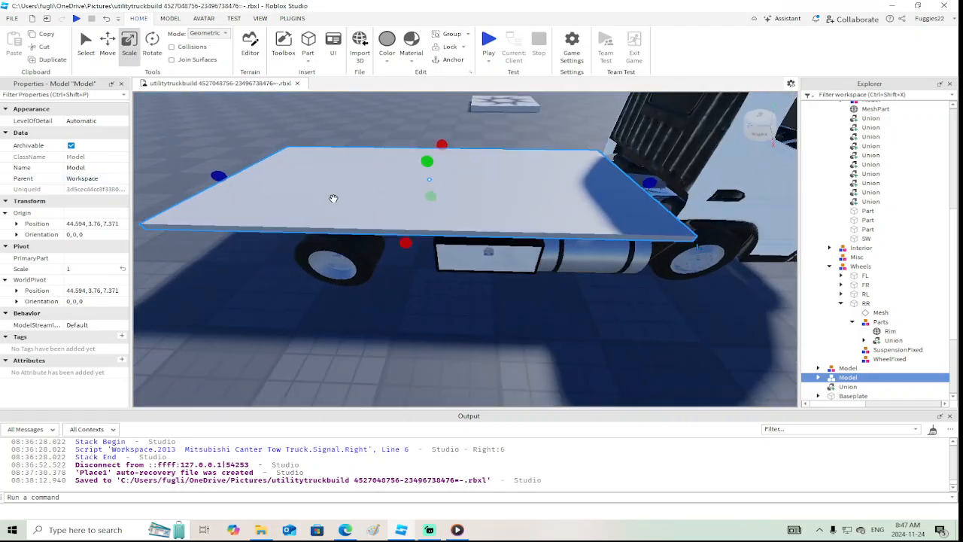
# Give the grouped bed part the DiamondPlate material and the Dusty Rose brick colour
pyautogui.keyDown('alt'); pyautogui.click(334, 198); pyautogui.keyUp('alt')
pyautogui.click(84, 159)
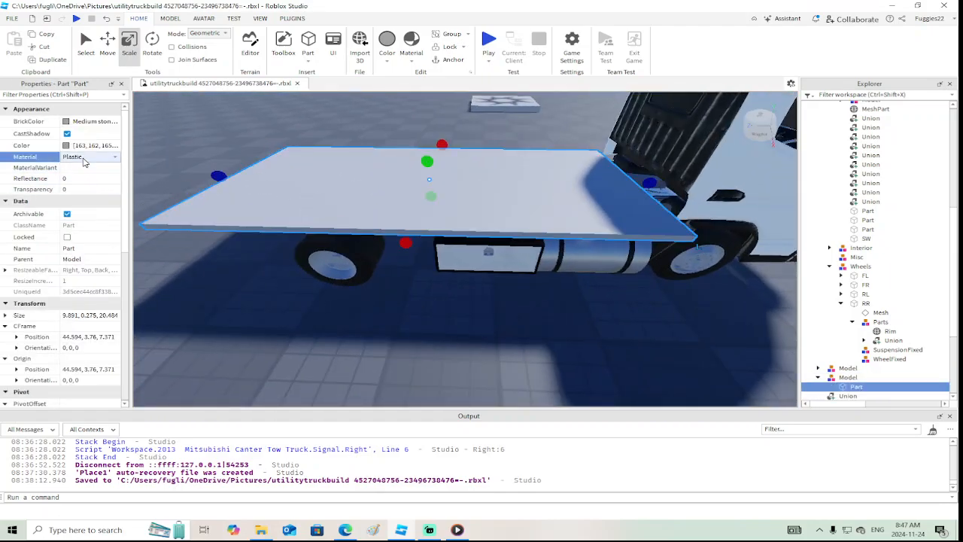
pyautogui.press('d')
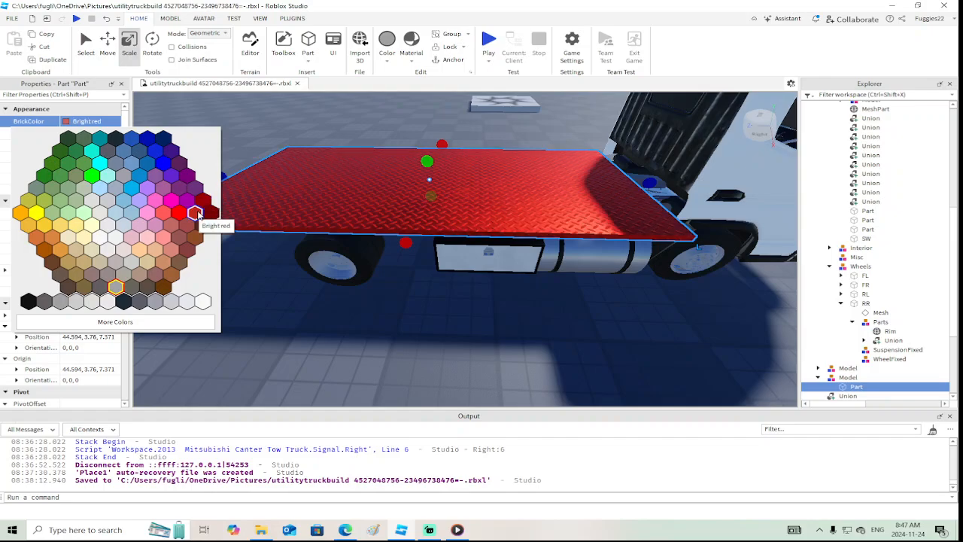
pyautogui.click(194, 225)
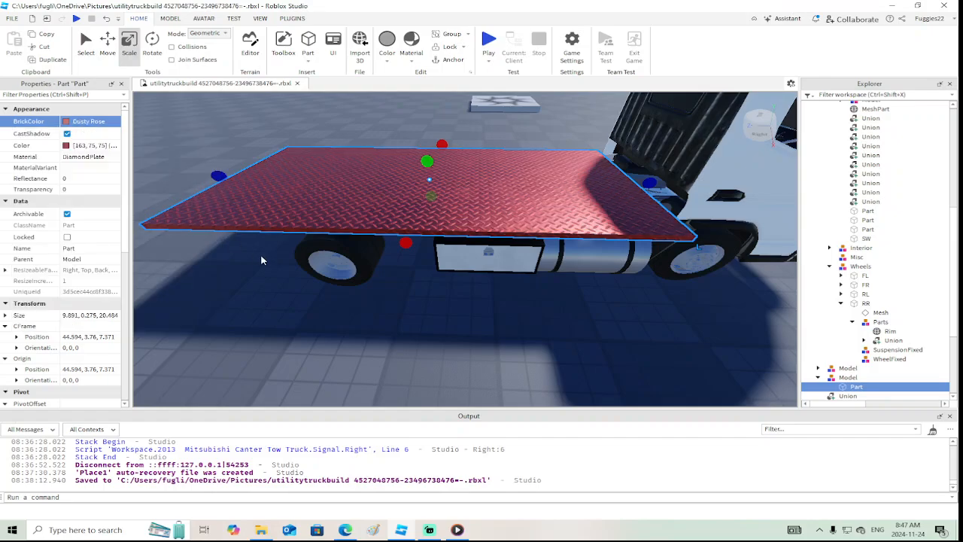
# Colour the outer mesh of the cab's right door Dusty Rose to match the bed
pyautogui.scroll(-3, 262, 261)
pyautogui.moveTo(263, 260); pyautogui.dragTo(399, 238, button='right')
pyautogui.scroll(2, 399, 238)
pyautogui.keyDown('alt'); pyautogui.click(401, 246); pyautogui.keyUp('alt')
pyautogui.click(402, 246)
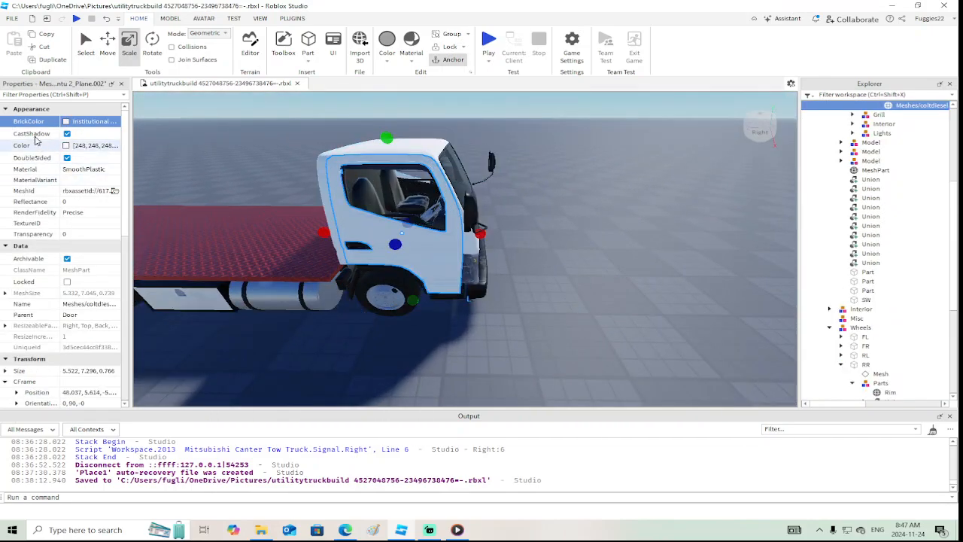
pyautogui.click(75, 121)
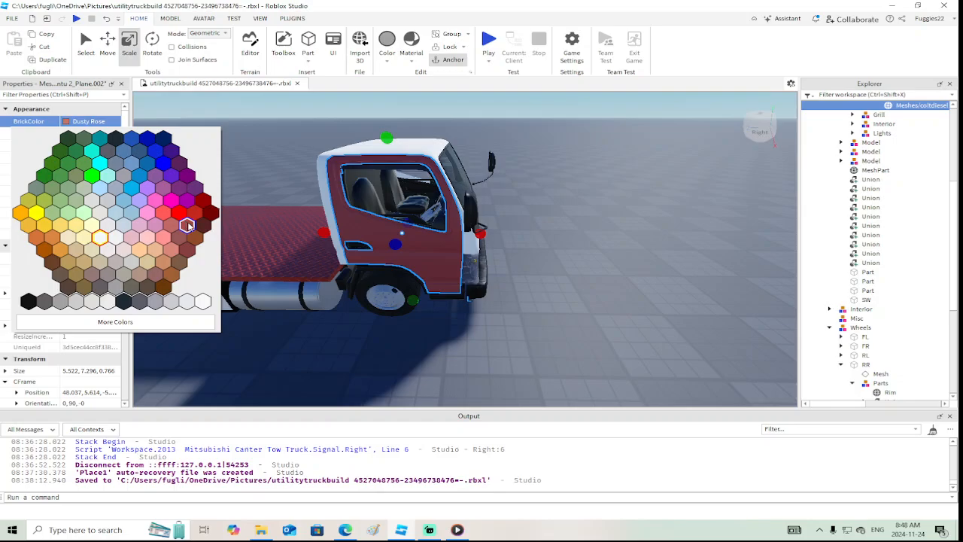
pyautogui.click(188, 226)
# Select the cab shell together with the left door's outer mesh and colour them Dusty Rose
pyautogui.moveTo(367, 233); pyautogui.dragTo(369, 235, button='right')
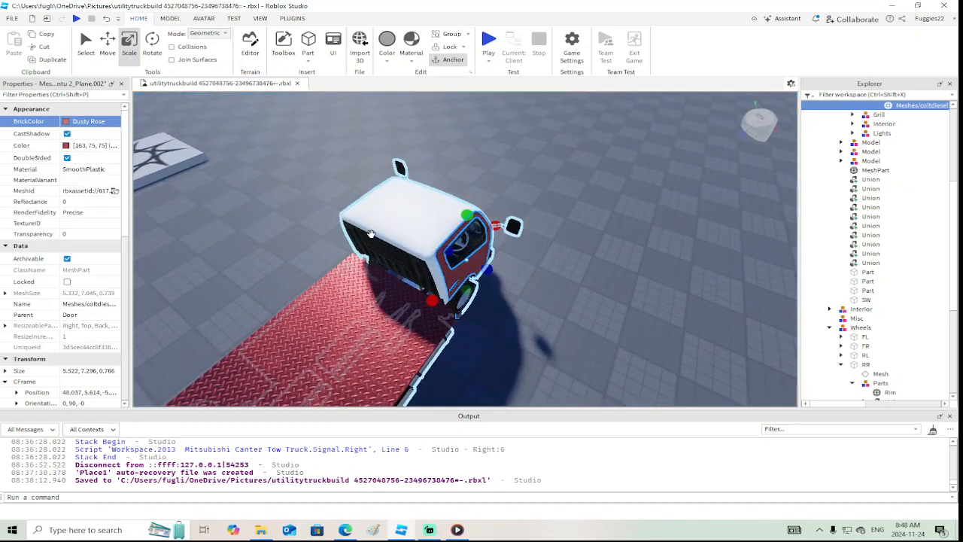
pyautogui.keyDown('ctrl'); pyautogui.keyDown('alt'); pyautogui.click(432, 241); pyautogui.keyUp('alt'); pyautogui.keyUp('ctrl')
pyautogui.press('a')
pyautogui.moveTo(426, 242); pyautogui.dragTo(421, 243, button='right')
pyautogui.scroll(-2, 420, 244)
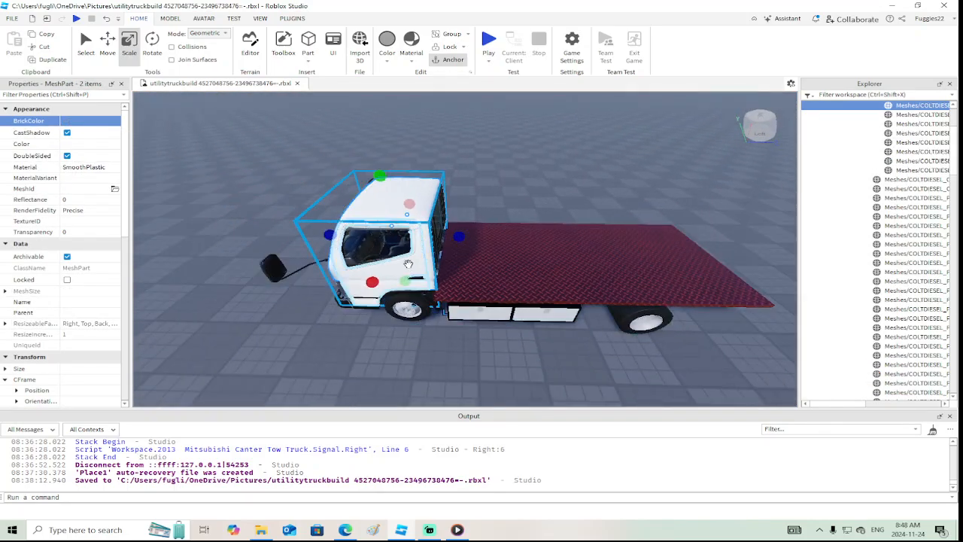
pyautogui.keyDown('ctrl'); pyautogui.click(407, 271); pyautogui.keyUp('ctrl')
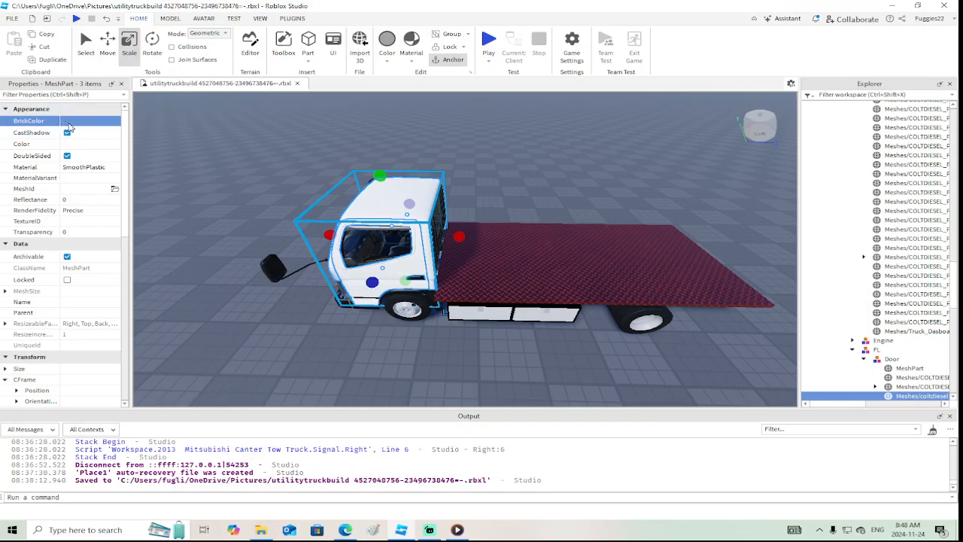
pyautogui.click(75, 122)
pyautogui.click(188, 224)
pyautogui.click(299, 343)
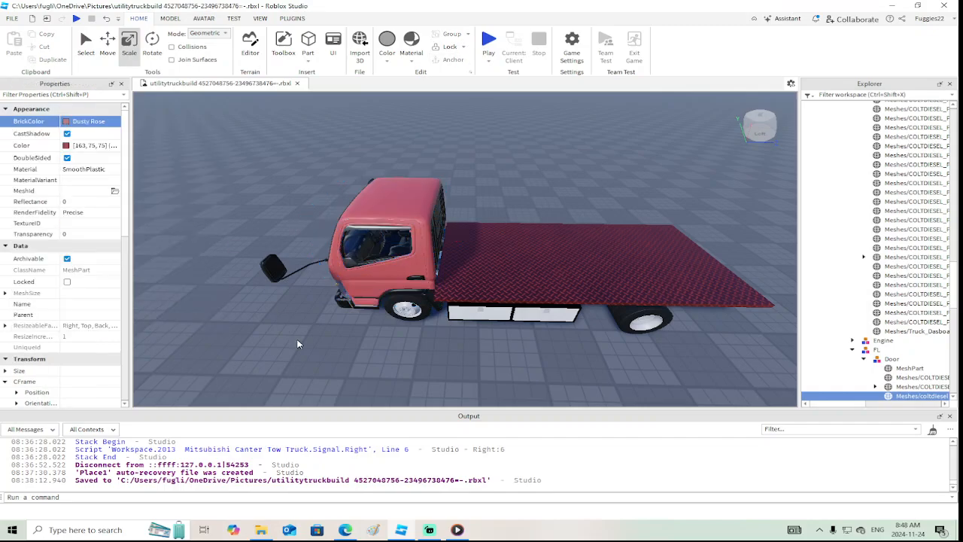
# Colour the cab's front panel and the grille surround Bright red
pyautogui.press('w')
pyautogui.press('a')
pyautogui.moveTo(299, 342); pyautogui.dragTo(299, 343, button='right')
pyautogui.click(338, 281)
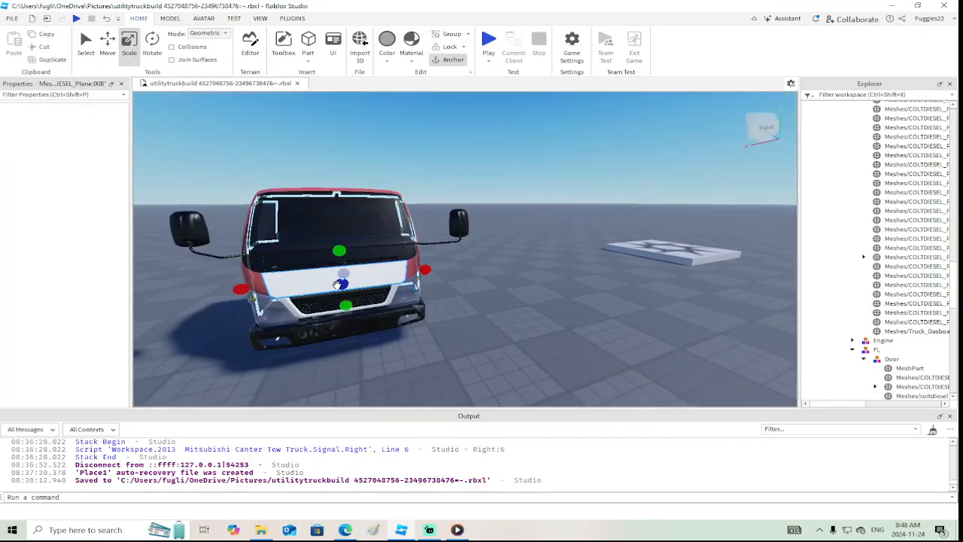
pyautogui.keyDown('ctrl'); pyautogui.click(342, 298); pyautogui.keyUp('ctrl')
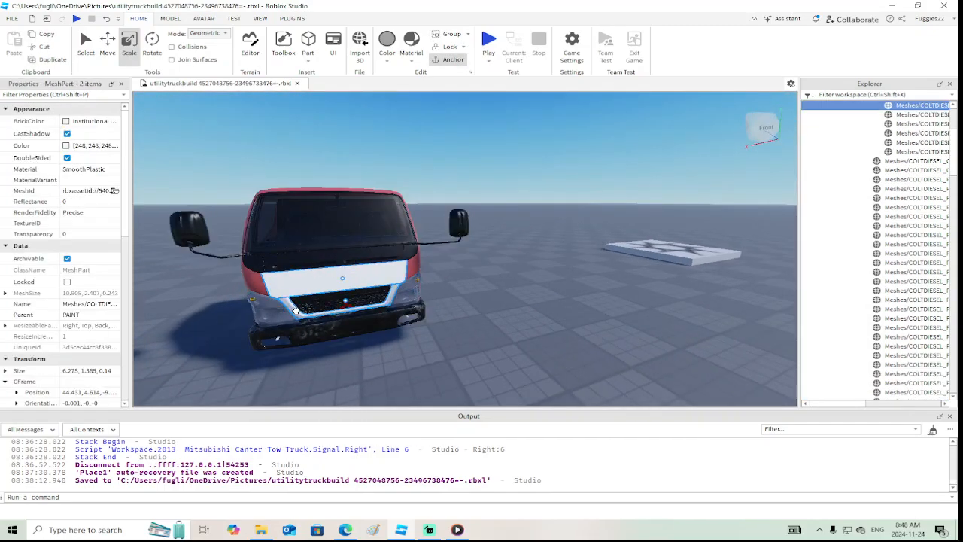
pyautogui.click(67, 121)
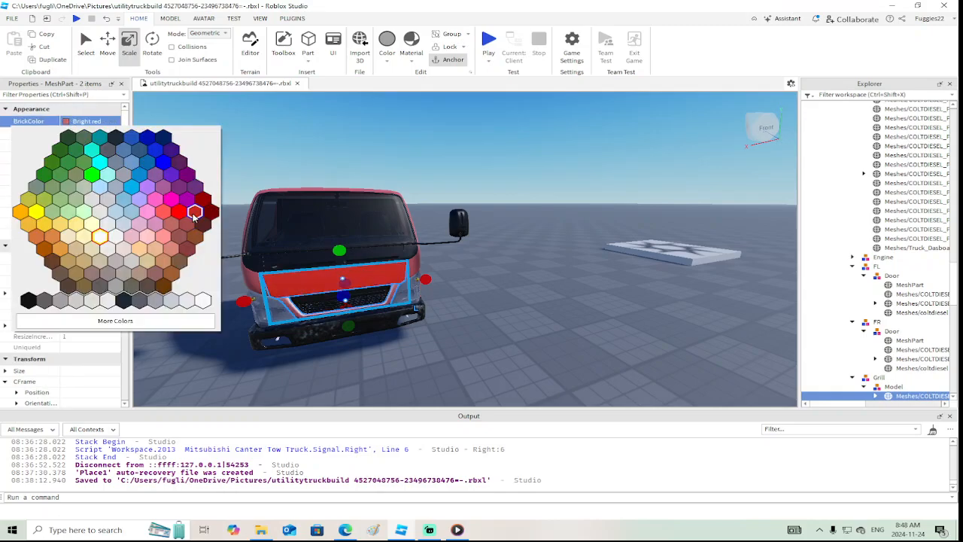
pyautogui.click(195, 211)
# Recolour the cab shell and both door meshes orange-red, RGB 191, 54, 13, saving that shade as a custom colour
pyautogui.press('d')
pyautogui.moveTo(471, 214); pyautogui.dragTo(361, 255, button='right')
pyautogui.click(440, 243)
pyautogui.press('a')
pyautogui.scroll(-3, 438, 230)
pyautogui.keyDown('ctrl'); pyautogui.click(413, 207); pyautogui.keyUp('ctrl')
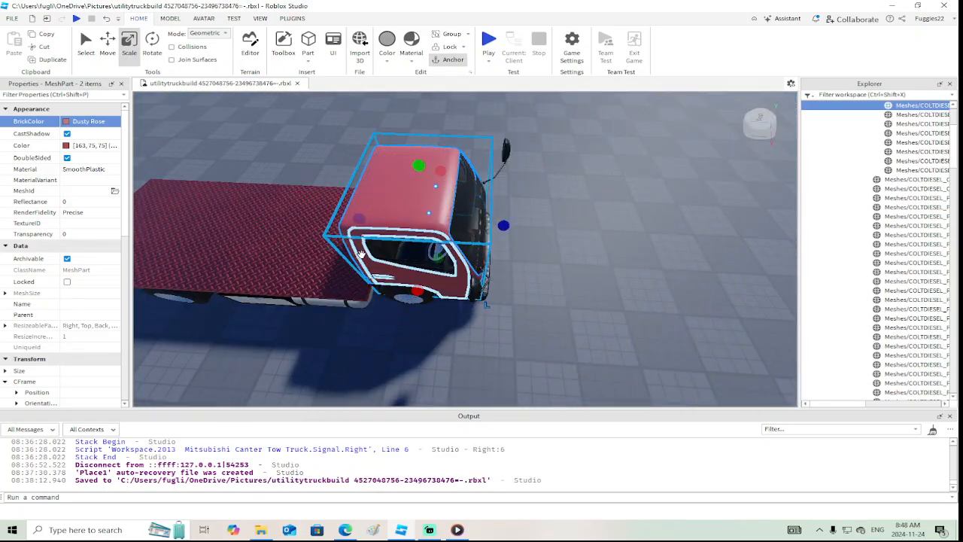
pyautogui.keyDown('ctrl'); pyautogui.click(361, 256); pyautogui.keyUp('ctrl')
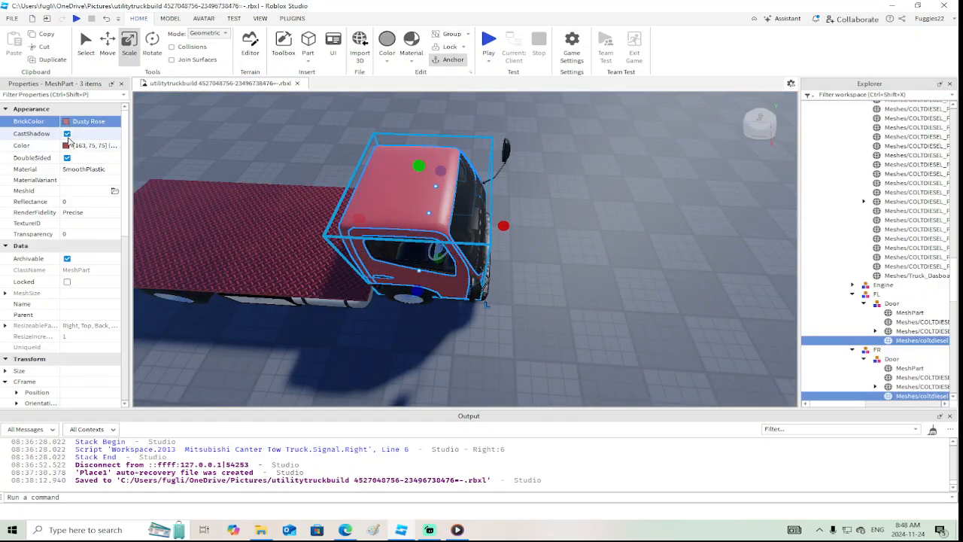
pyautogui.click(66, 146)
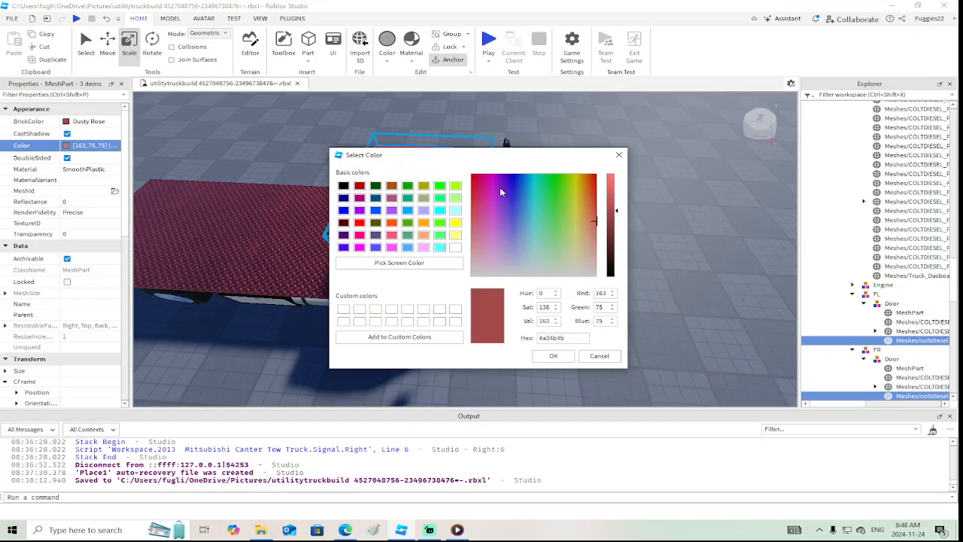
pyautogui.click(593, 191)
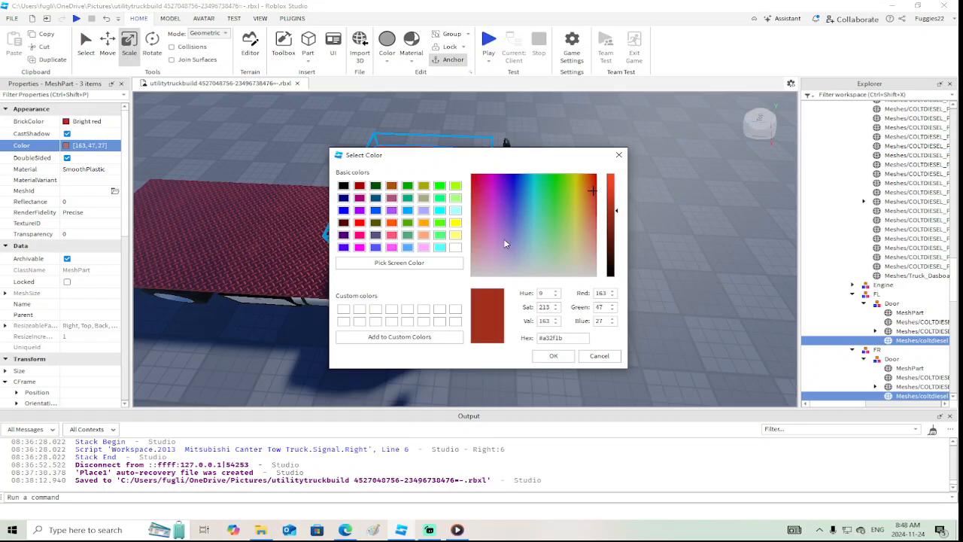
pyautogui.click(346, 312)
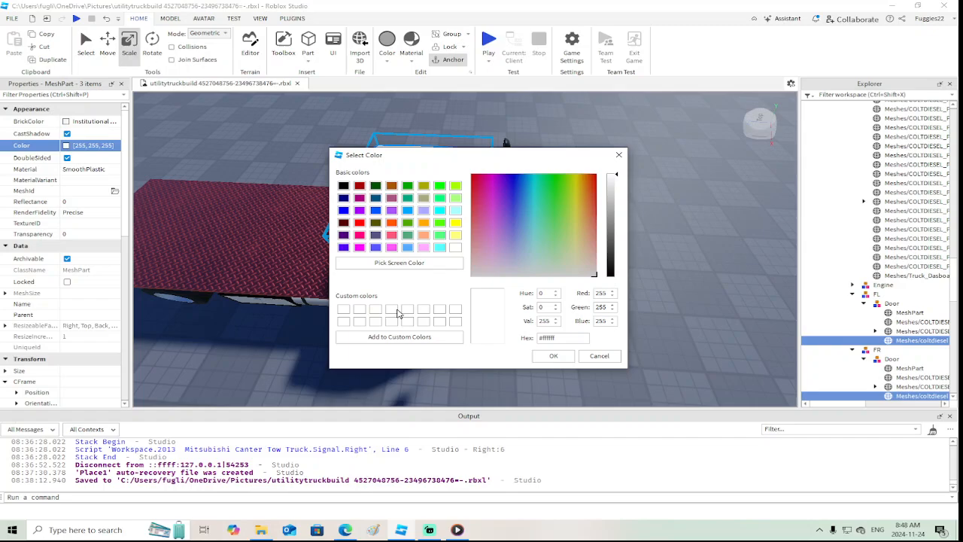
pyautogui.click(592, 182)
pyautogui.click(614, 201)
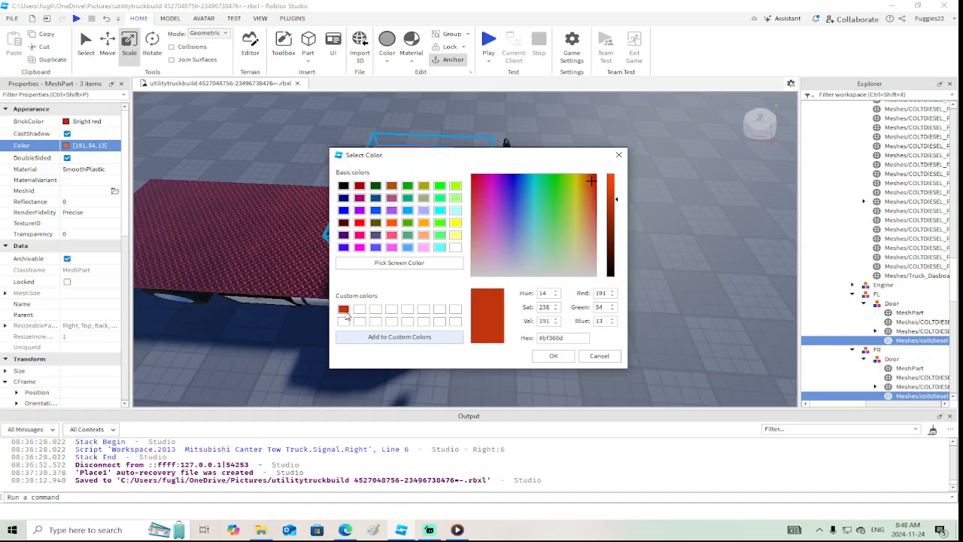
pyautogui.click(553, 355)
# Apply the saved custom colour, RGB 191, 54, 13, to the diamond-plate bed part
pyautogui.press('f')
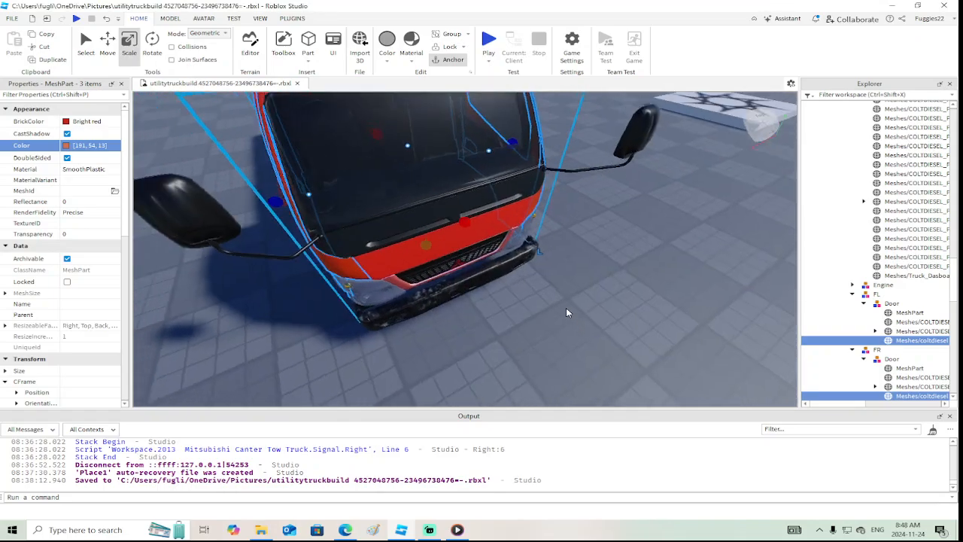
pyautogui.moveTo(567, 309); pyautogui.dragTo(566, 309, button='right')
pyautogui.click(542, 263)
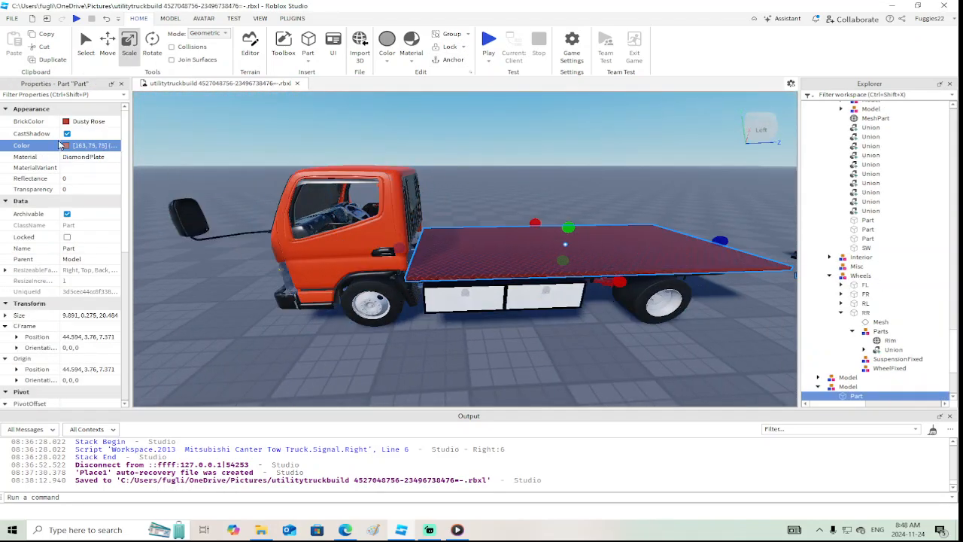
pyautogui.click(65, 147)
pyautogui.click(343, 309)
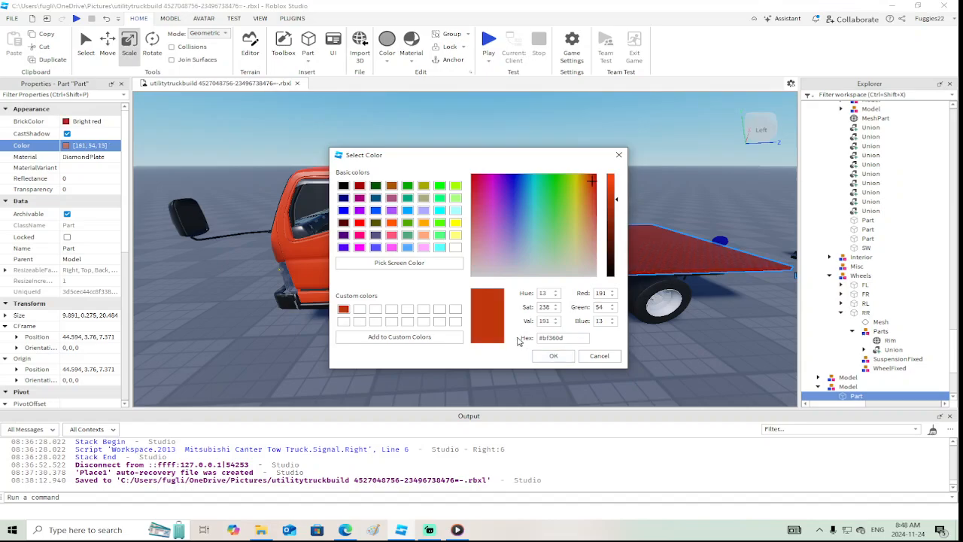
pyautogui.click(553, 355)
# Insert a ScreenGui object into the diamond-plate bed part
pyautogui.moveTo(672, 346); pyautogui.dragTo(672, 349, button='right')
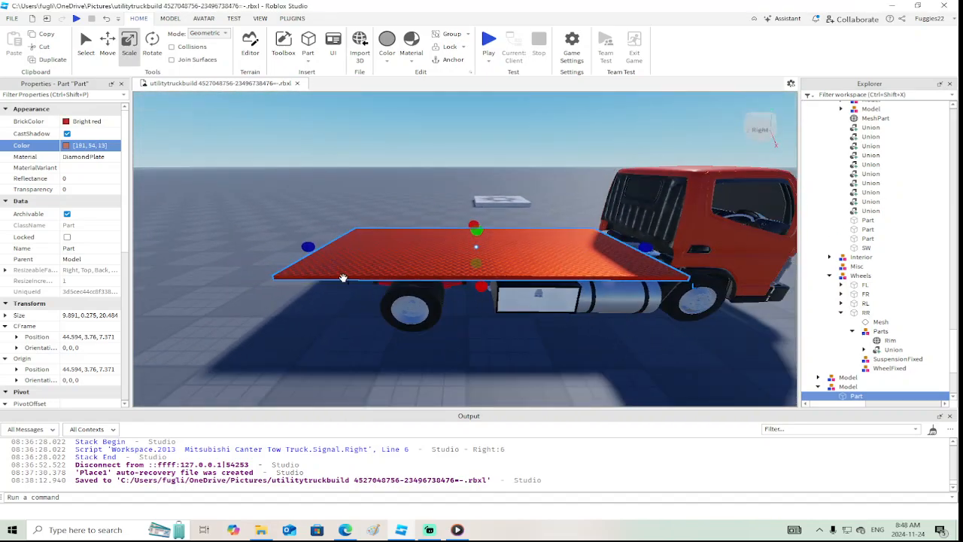
pyautogui.scroll(3, 556, 340)
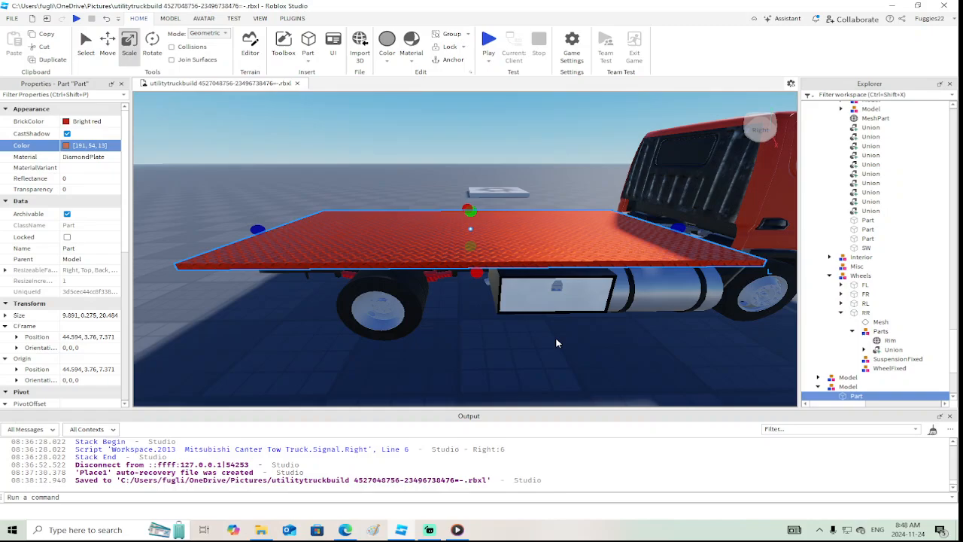
pyautogui.scroll(3, 556, 343)
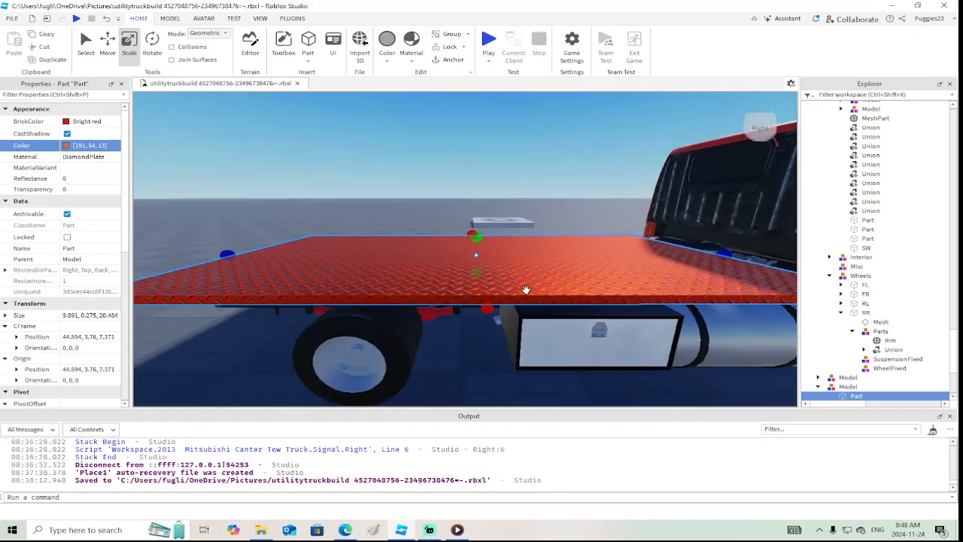
pyautogui.scroll(-2, 865, 354)
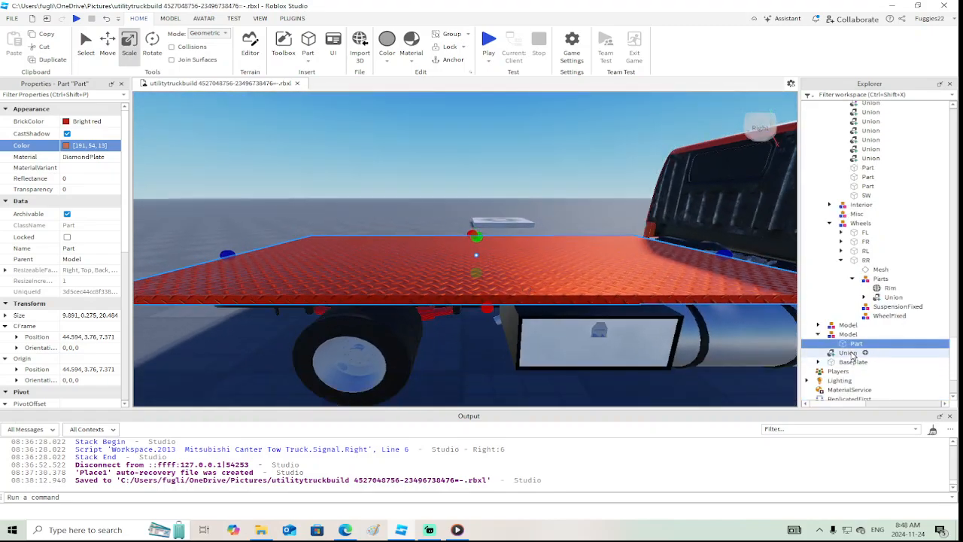
pyautogui.rightClick(865, 344)
pyautogui.click(832, 256)
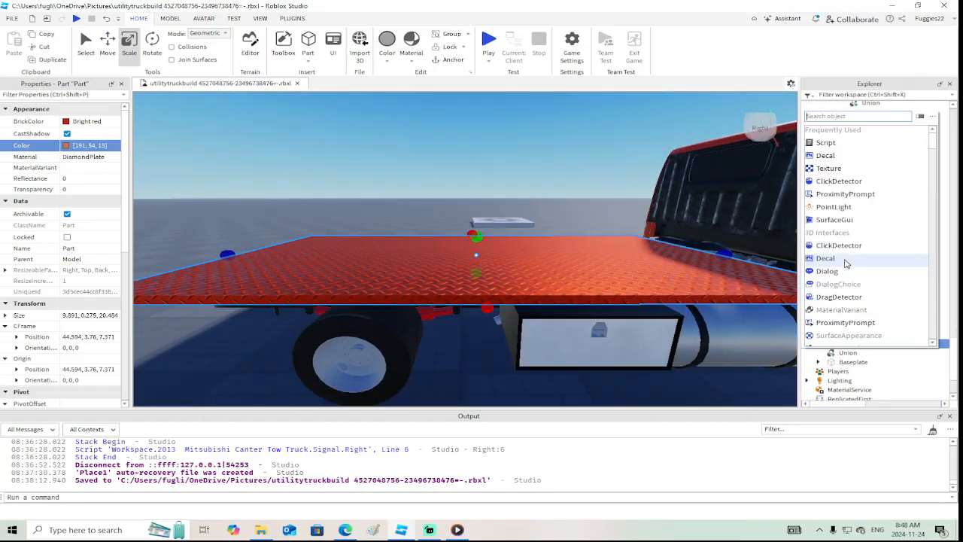
pyautogui.write('sy')
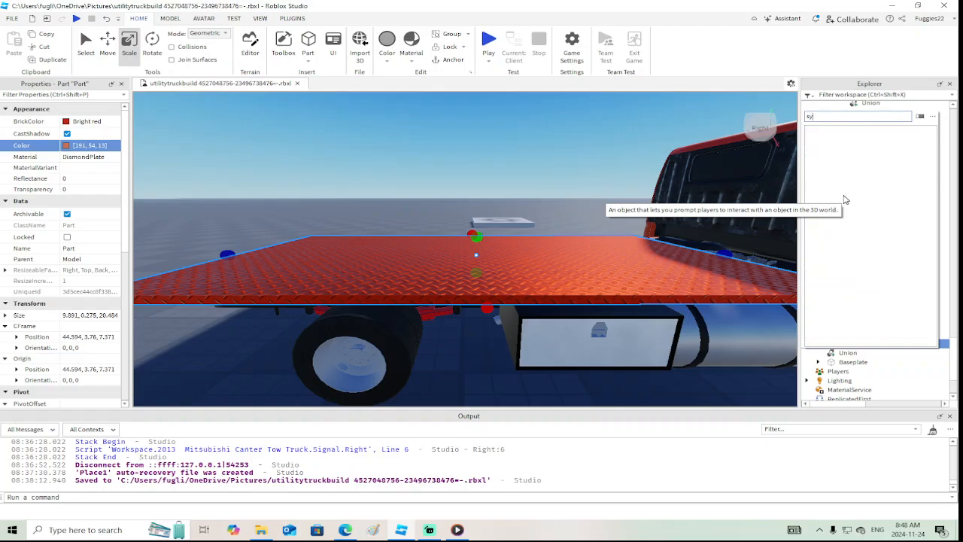
pyautogui.press('BackSpace')
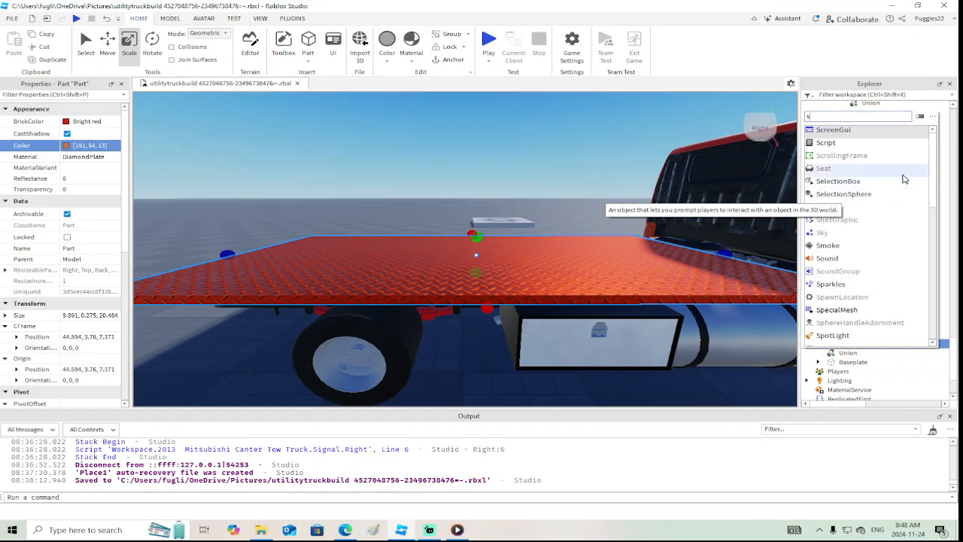
pyautogui.click(844, 131)
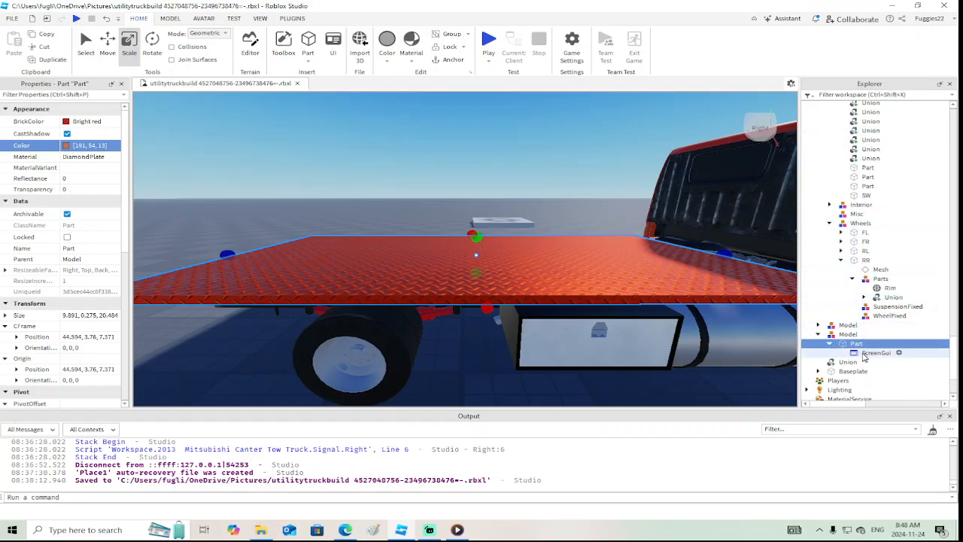
# Add a Frame inside the bed part's ScreenGui
pyautogui.rightClick(865, 353)
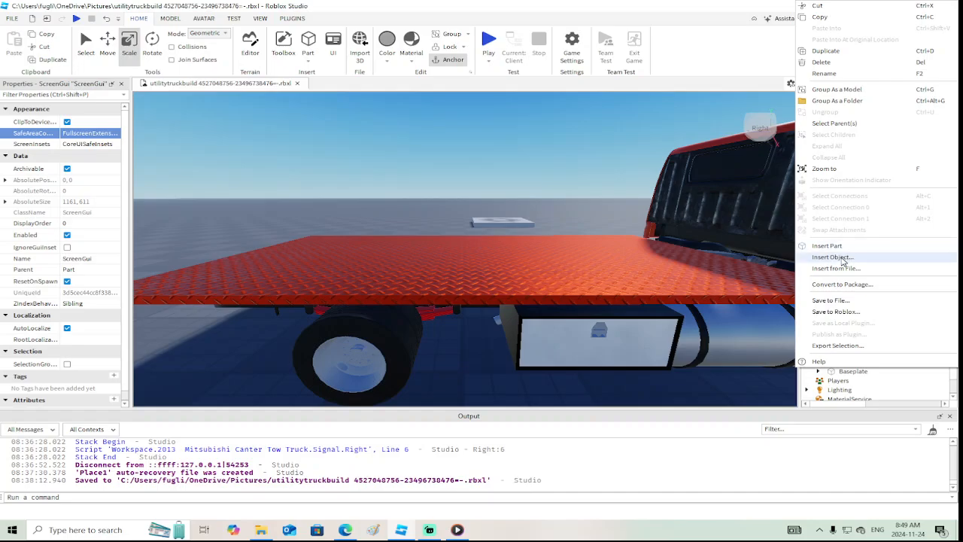
pyautogui.click(842, 258)
pyautogui.click(827, 153)
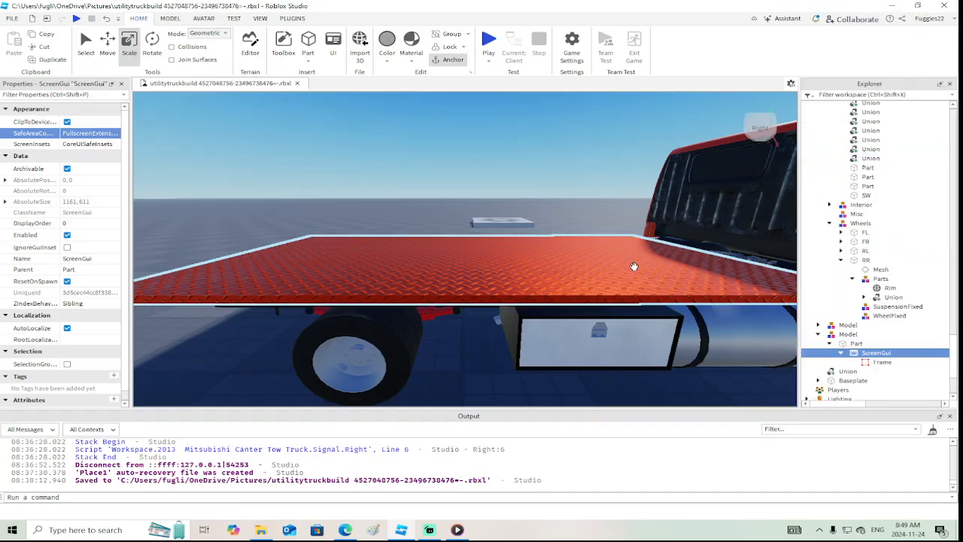
# Examine the properties of the ScreenGui and its Frame for a setting that places it on a face of the bed
pyautogui.moveTo(511, 275); pyautogui.dragTo(512, 274, button='right')
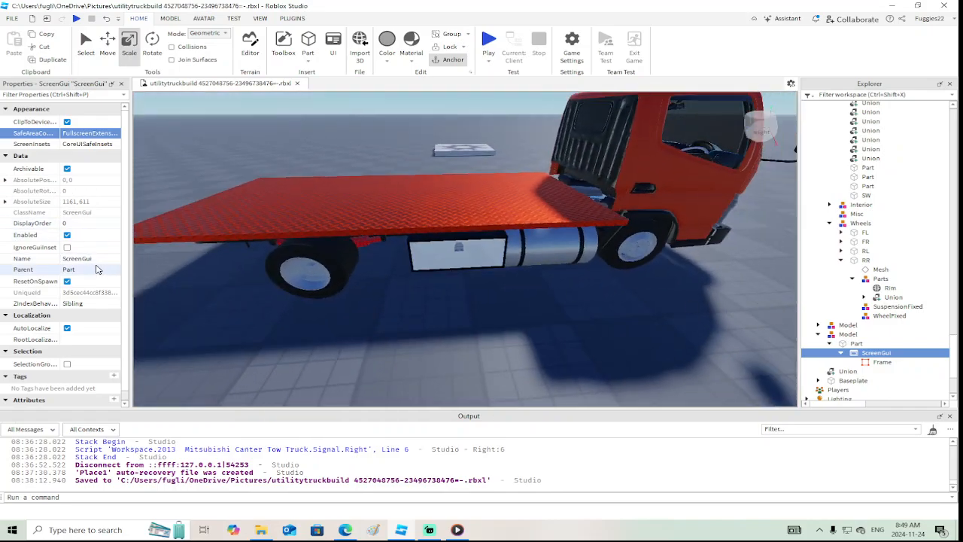
pyautogui.scroll(-1, 95, 269)
pyautogui.click(881, 361)
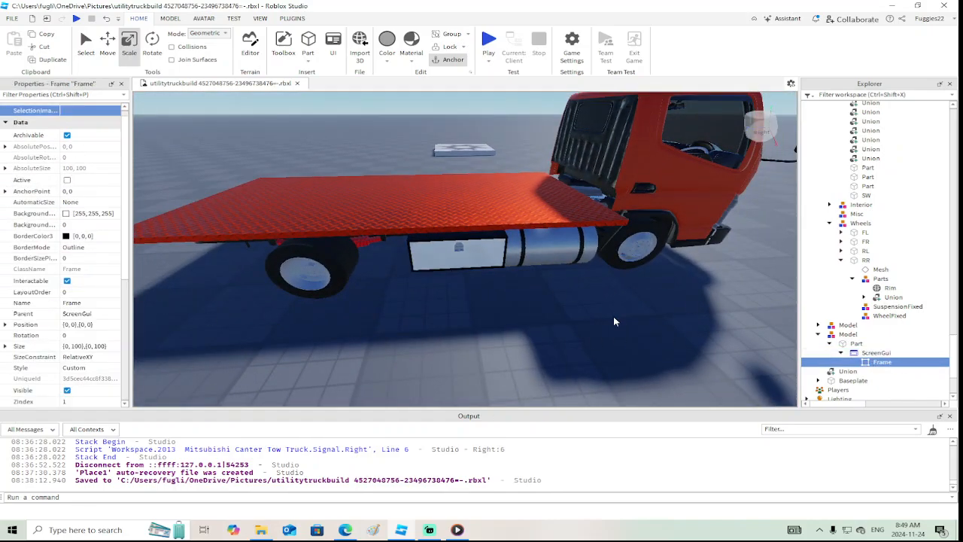
pyautogui.scroll(5, 75, 239)
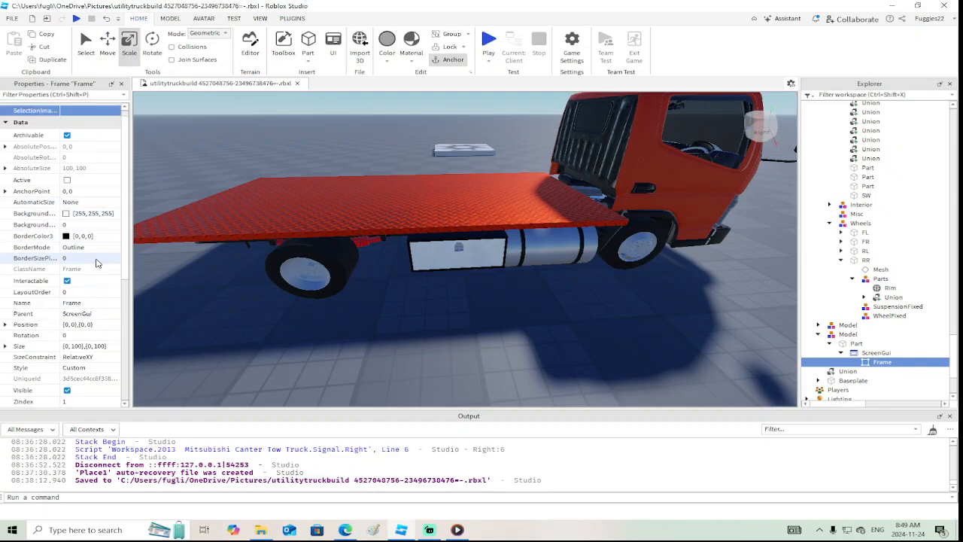
pyautogui.scroll(-5, 104, 280)
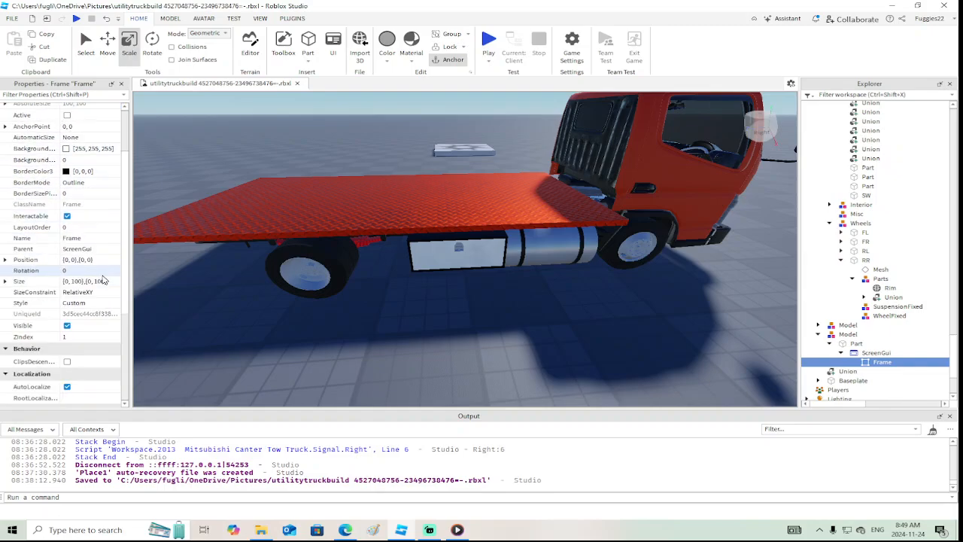
pyautogui.click(875, 352)
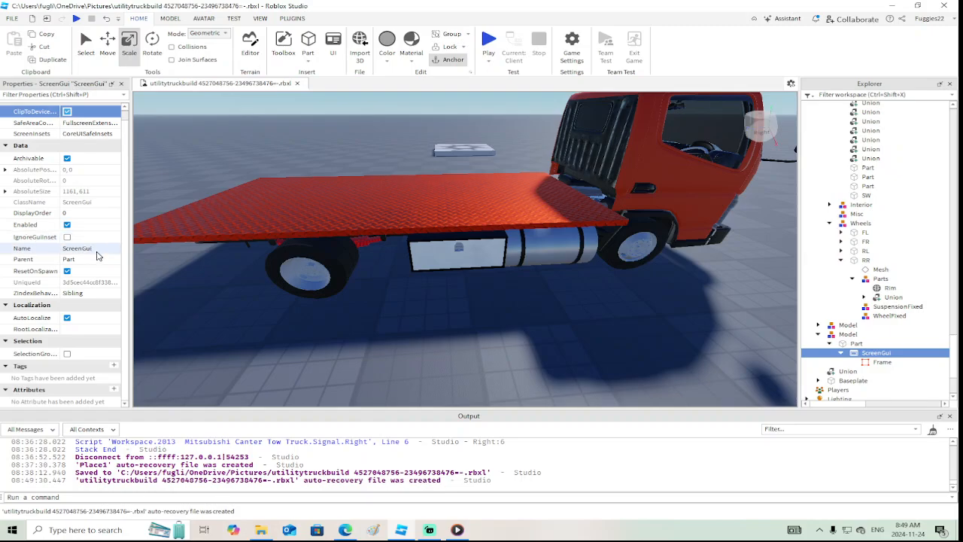
pyautogui.click(880, 362)
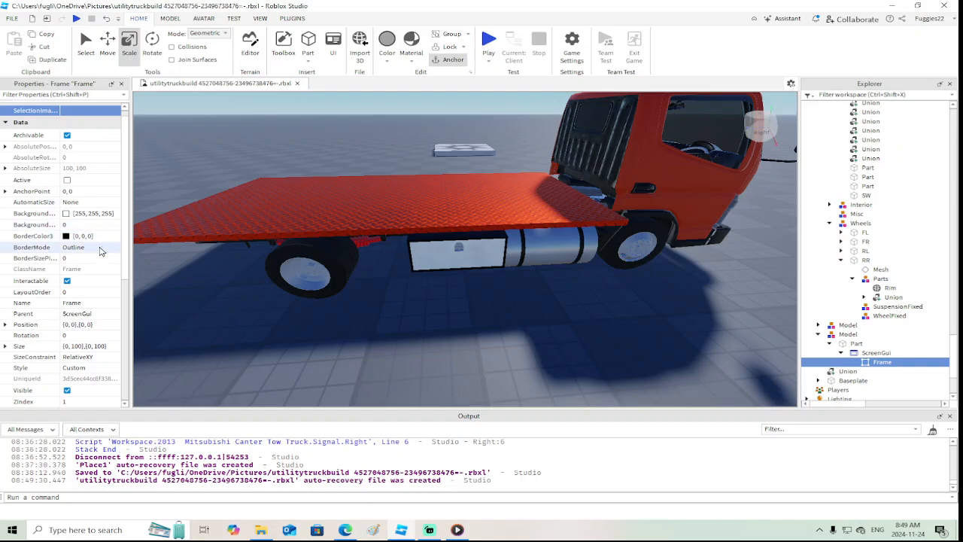
pyautogui.scroll(-4, 100, 251)
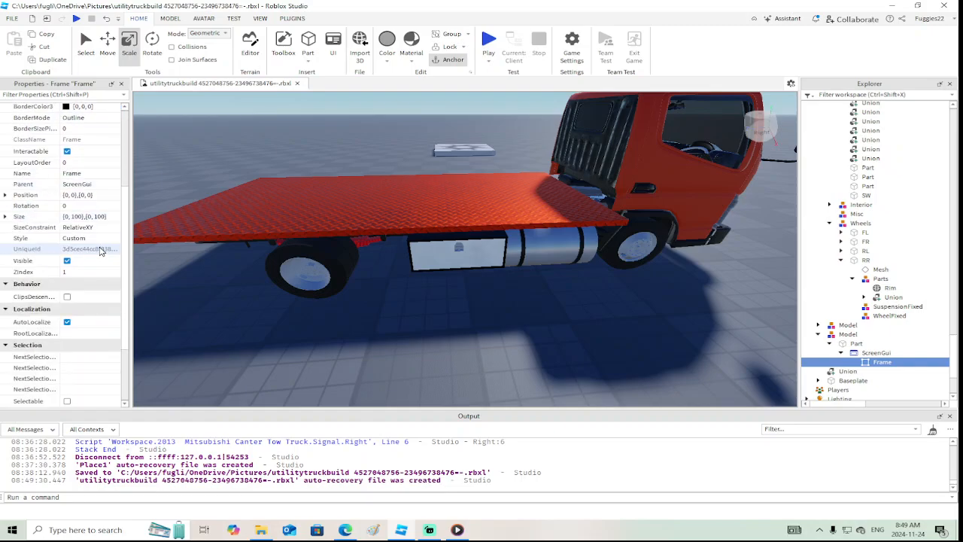
pyautogui.scroll(-3, 100, 251)
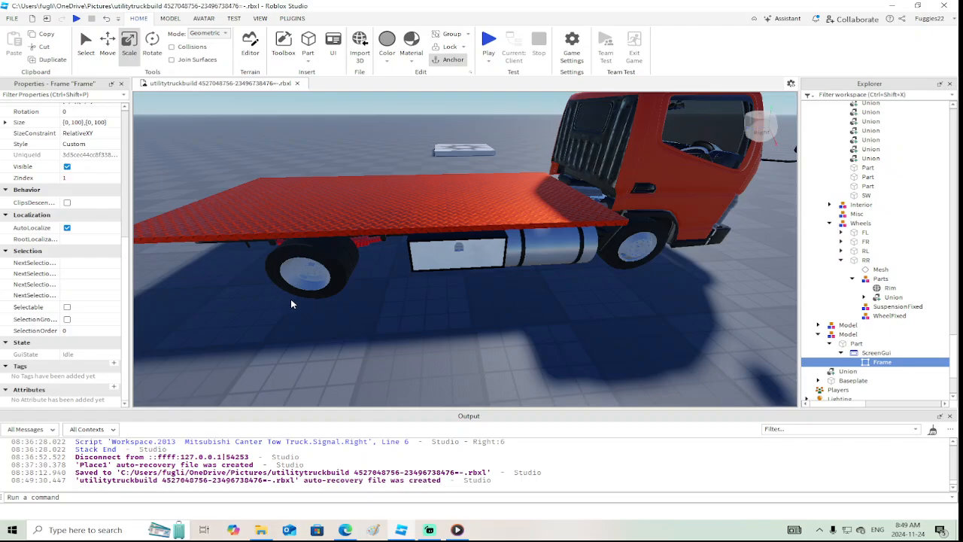
# Delete the ScreenGui and its Frame from the bed part
pyautogui.click(876, 352)
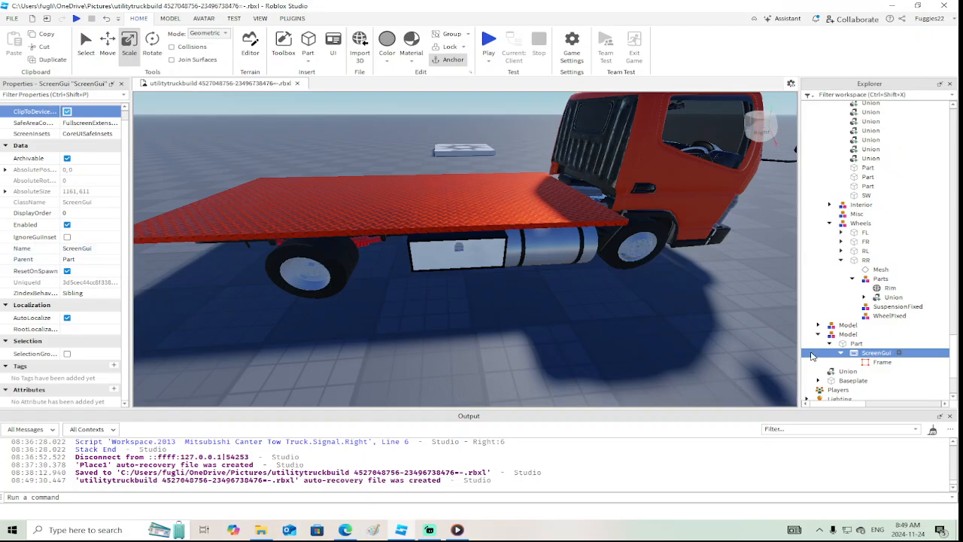
pyautogui.click(862, 345)
pyautogui.click(860, 353)
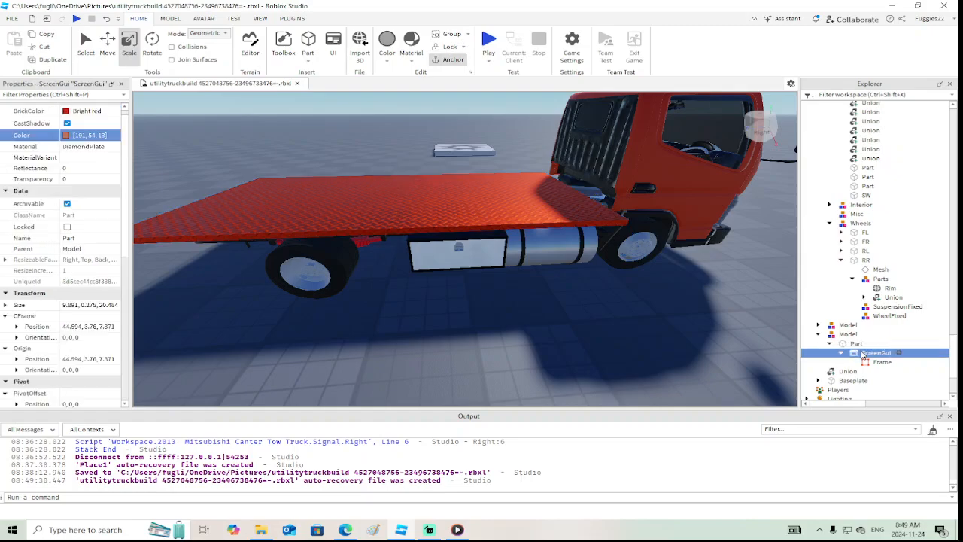
pyautogui.press('Delete')
# Insert a SurfaceGui into the diamond-plate bed part and add a Frame inside it
pyautogui.rightClick(858, 344)
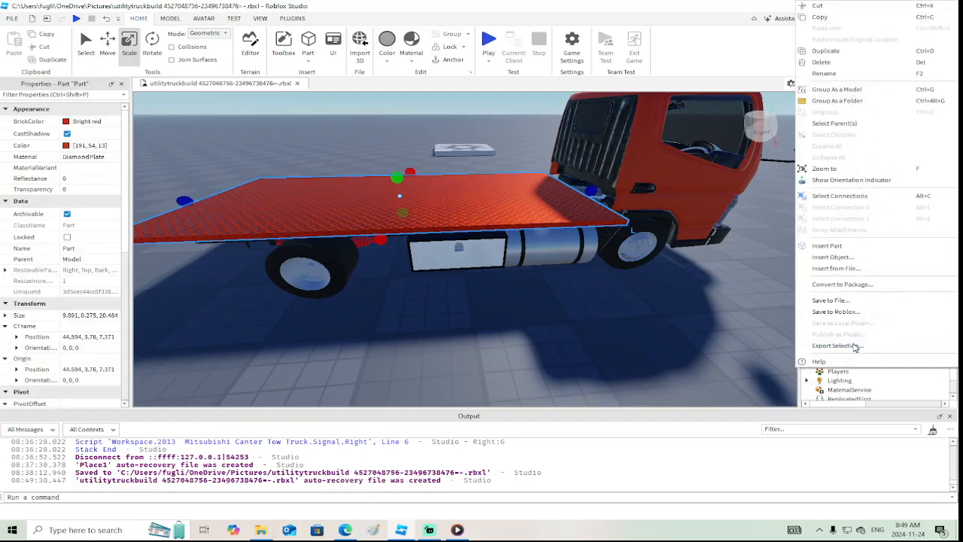
pyautogui.click(849, 257)
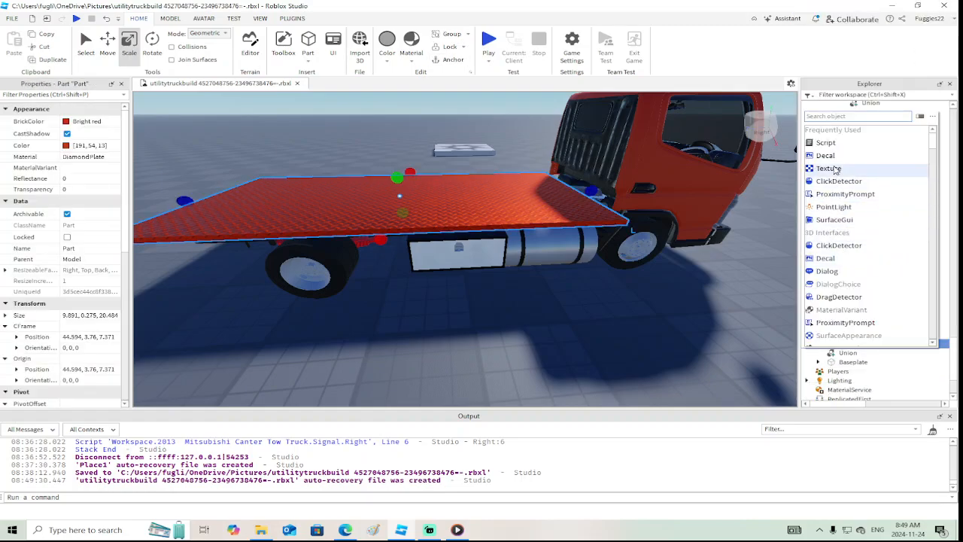
pyautogui.click(838, 225)
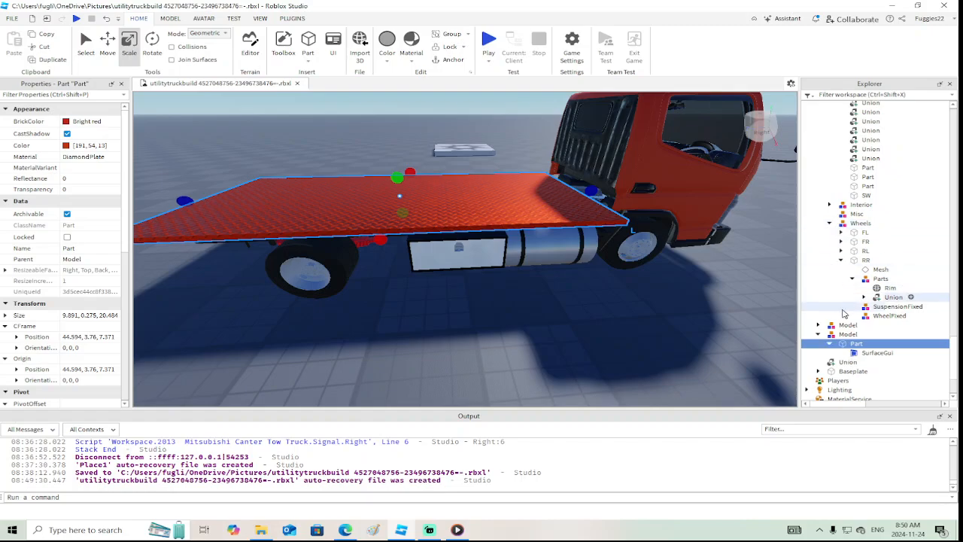
pyautogui.rightClick(866, 353)
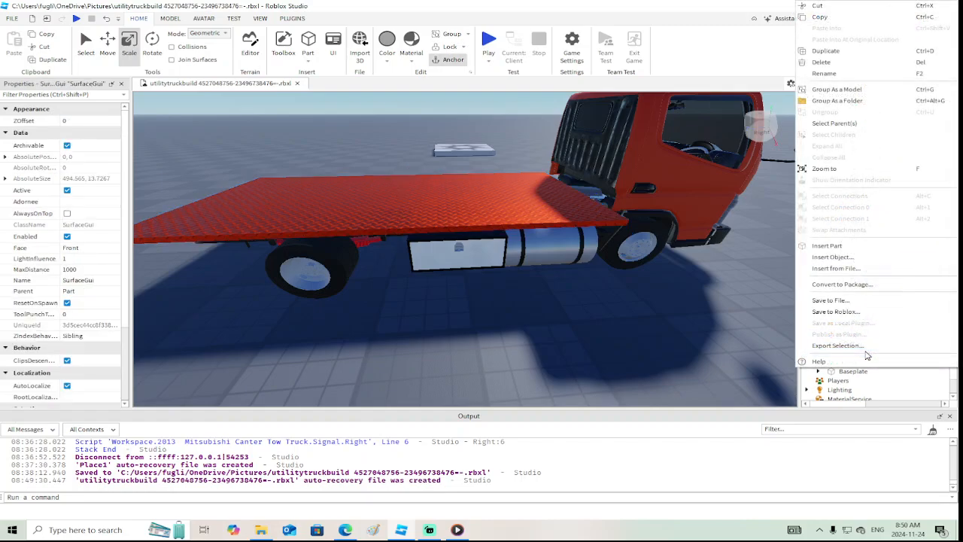
pyautogui.click(858, 260)
pyautogui.click(842, 178)
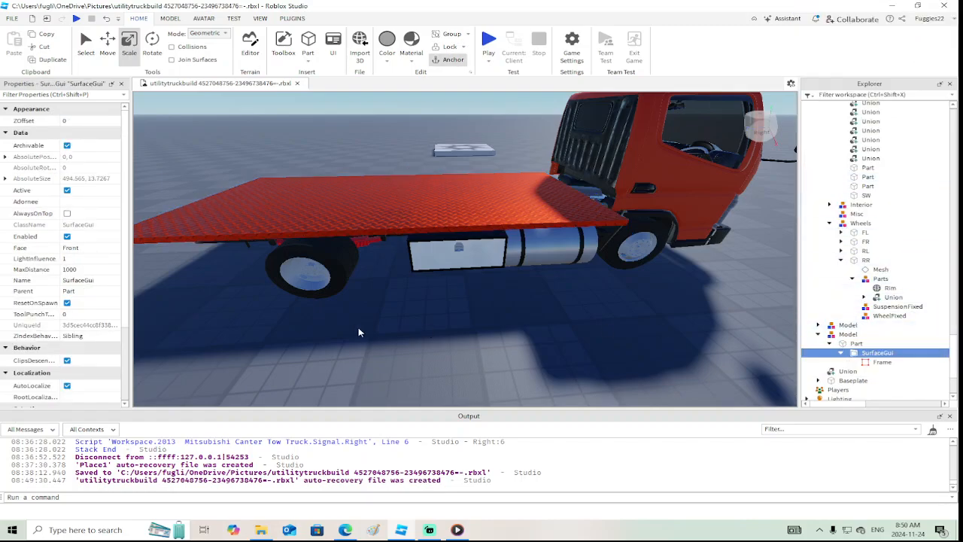
# Try the SurfaceGui's Face on Back and Left, and set it to Right along the bed's side edge
pyautogui.click(84, 249)
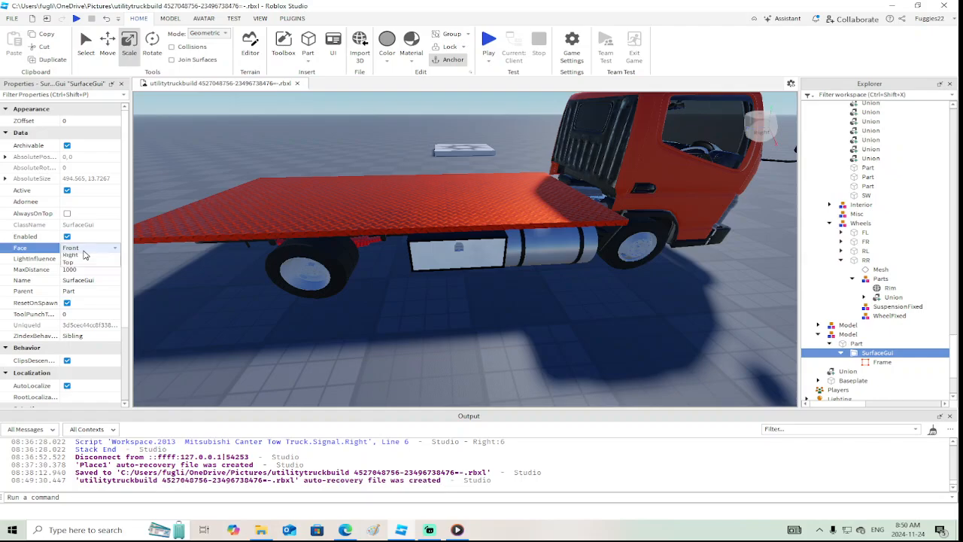
pyautogui.click(85, 257)
pyautogui.click(91, 248)
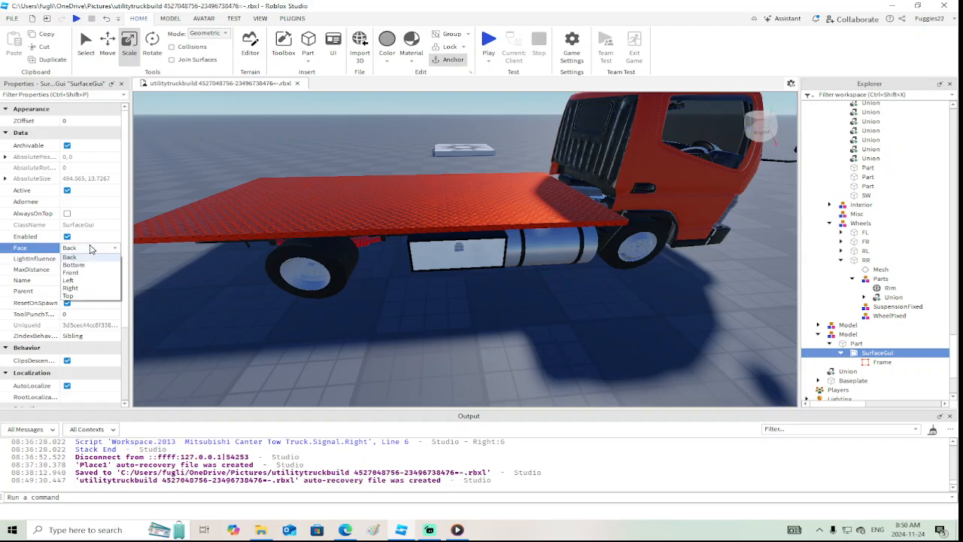
pyautogui.click(89, 280)
pyautogui.click(90, 249)
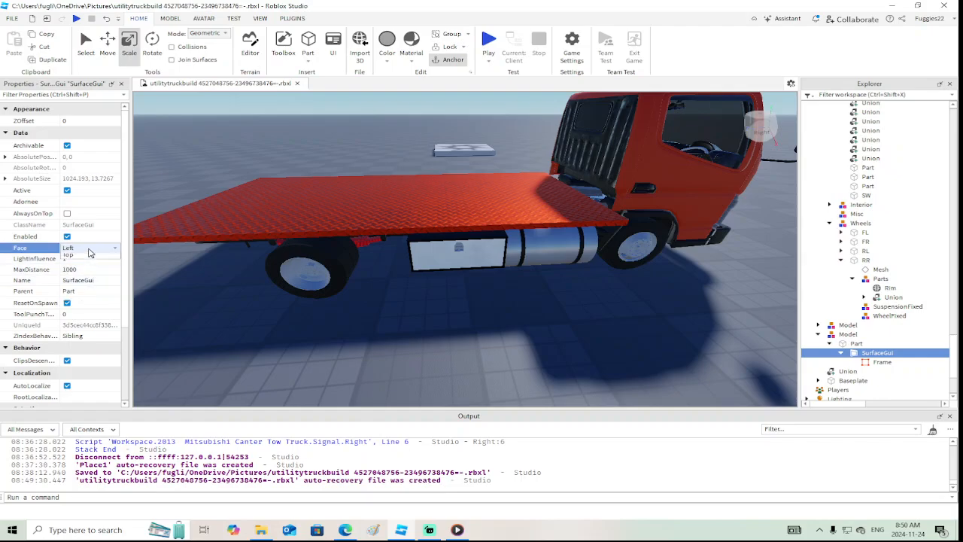
pyautogui.click(84, 288)
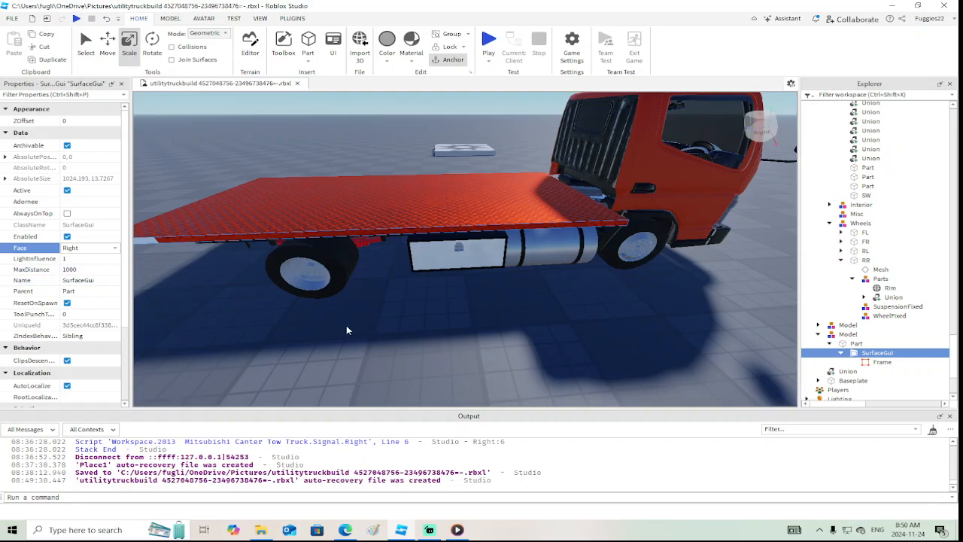
# Set the size of the Frame on the bed's side edge to {0, 10},{0, 10}
pyautogui.press('a')
pyautogui.moveTo(354, 325); pyautogui.dragTo(360, 327, button='right')
pyautogui.press('w')
pyautogui.press('s')
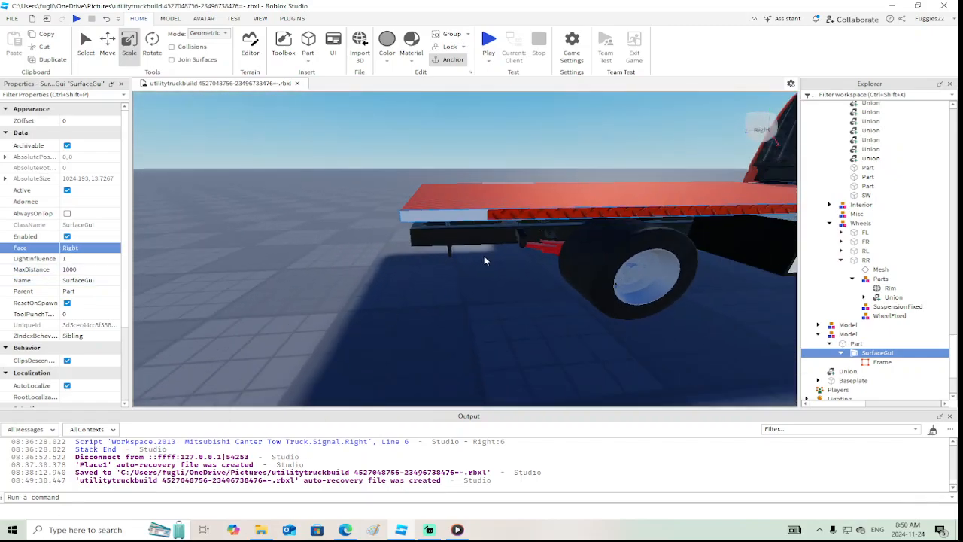
pyautogui.click(874, 362)
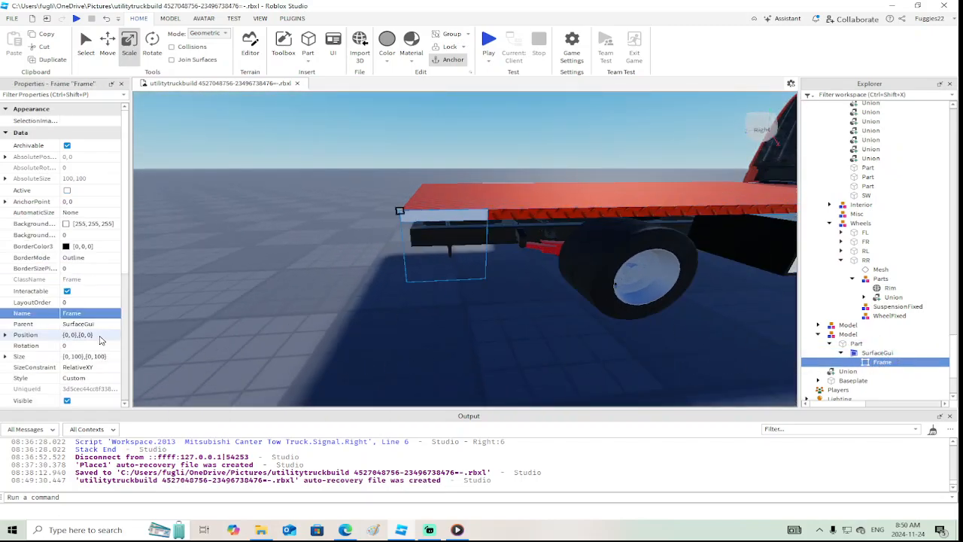
pyautogui.click(75, 360)
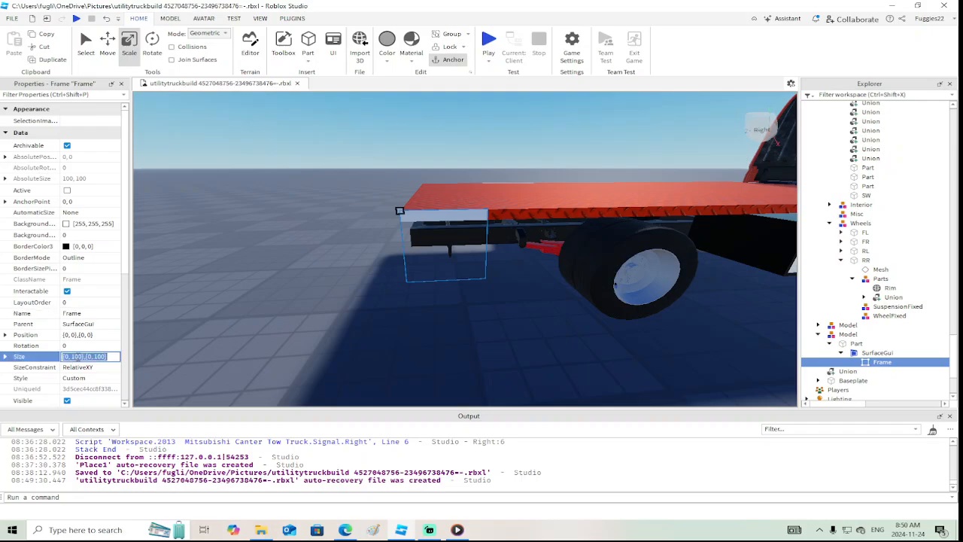
pyautogui.click(83, 356)
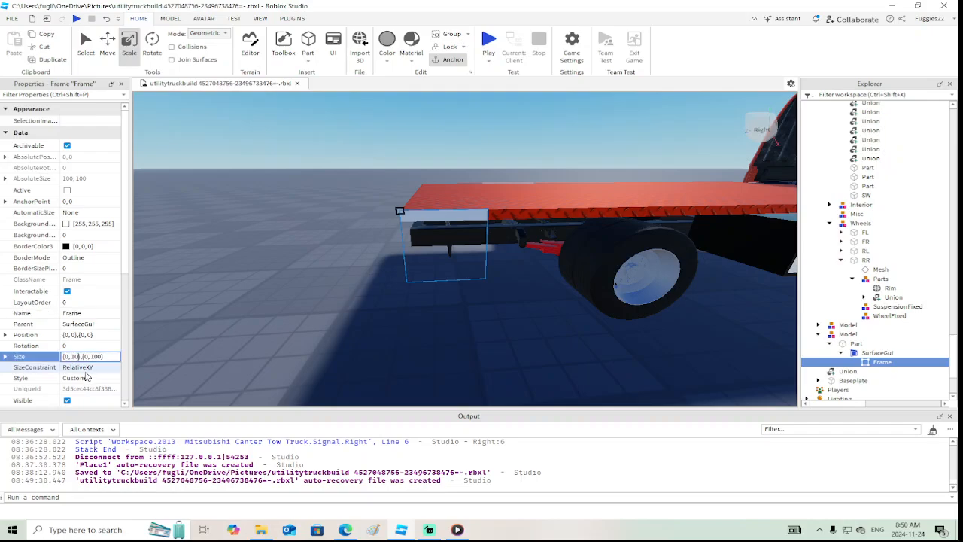
pyautogui.press('Return')
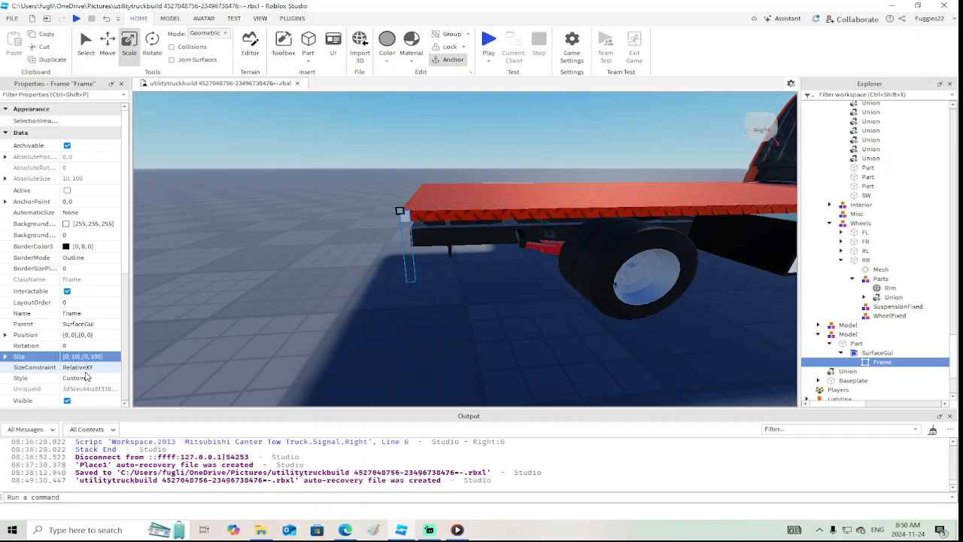
pyautogui.click(102, 357)
pyautogui.doubleClick(103, 358)
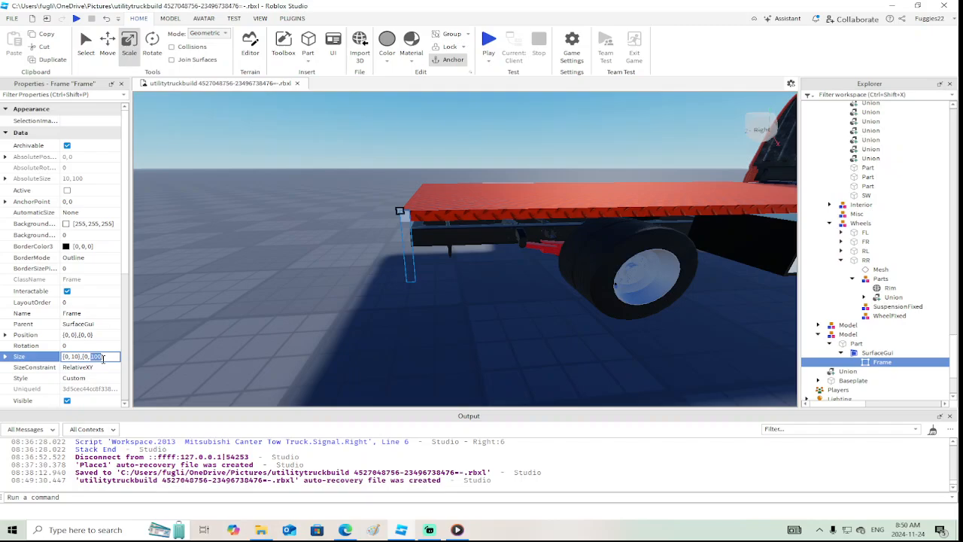
pyautogui.press('Return')
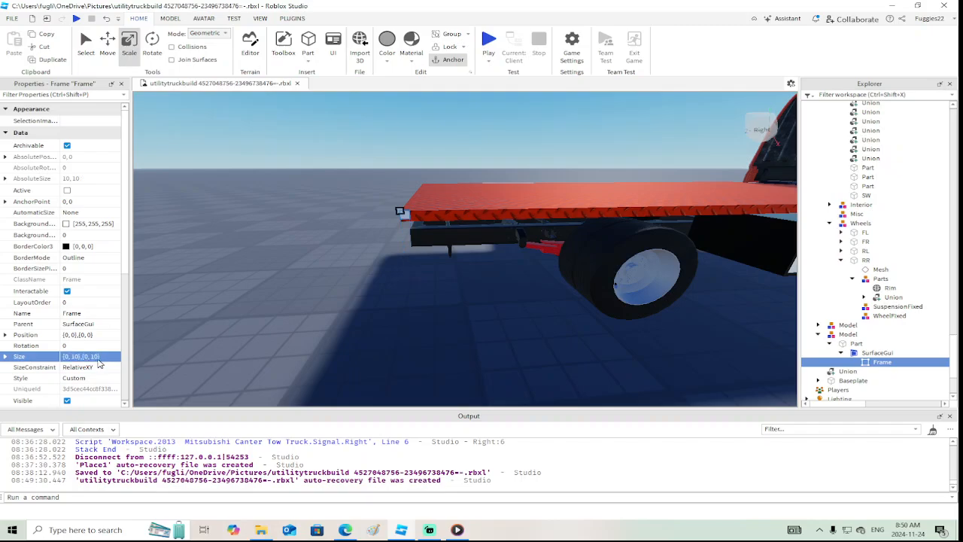
# Adjust the height of the Frame on the bed's side edge, trying 11 and settling on 13
pyautogui.click(98, 358)
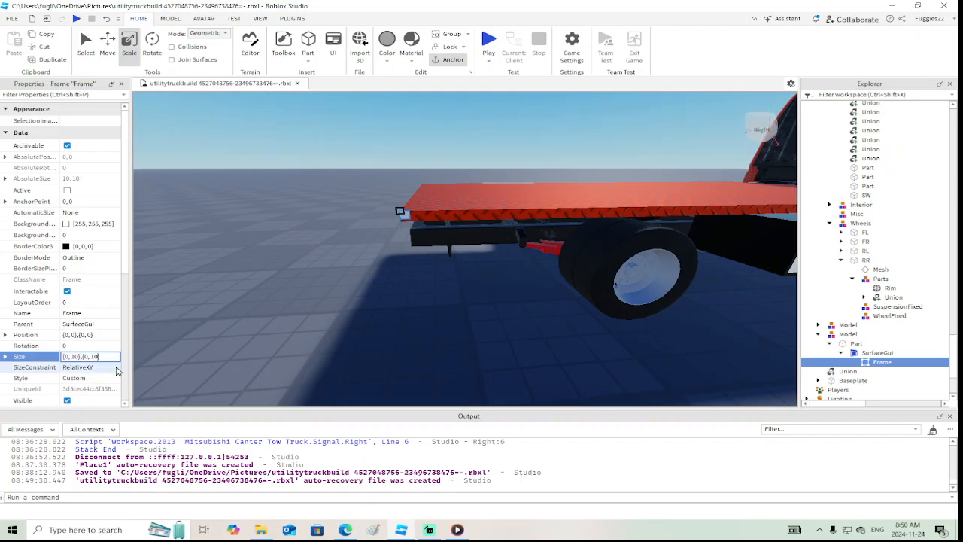
pyautogui.press('Return')
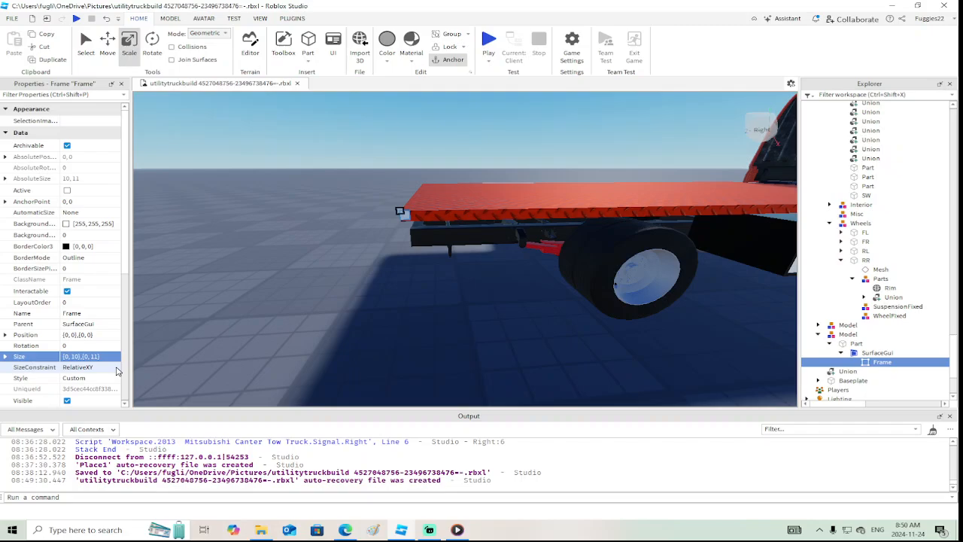
pyautogui.doubleClick(94, 358)
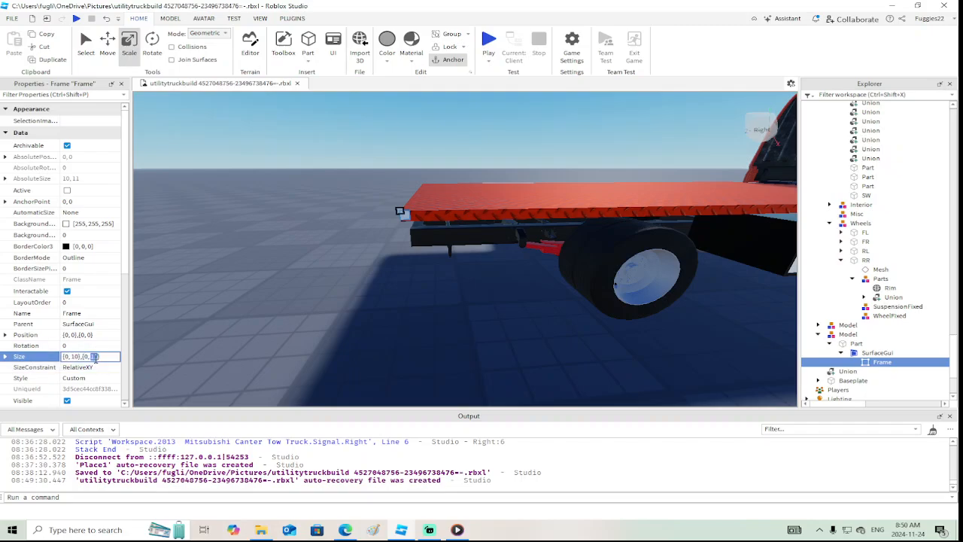
pyautogui.press('Return')
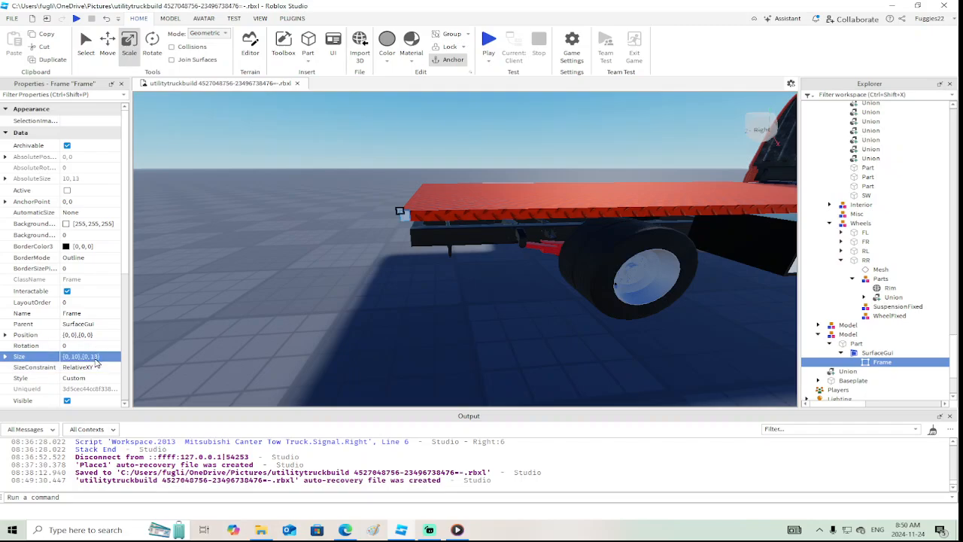
# Try Frame widths of 500 and 1000 along the bed's side edge
pyautogui.click(80, 358)
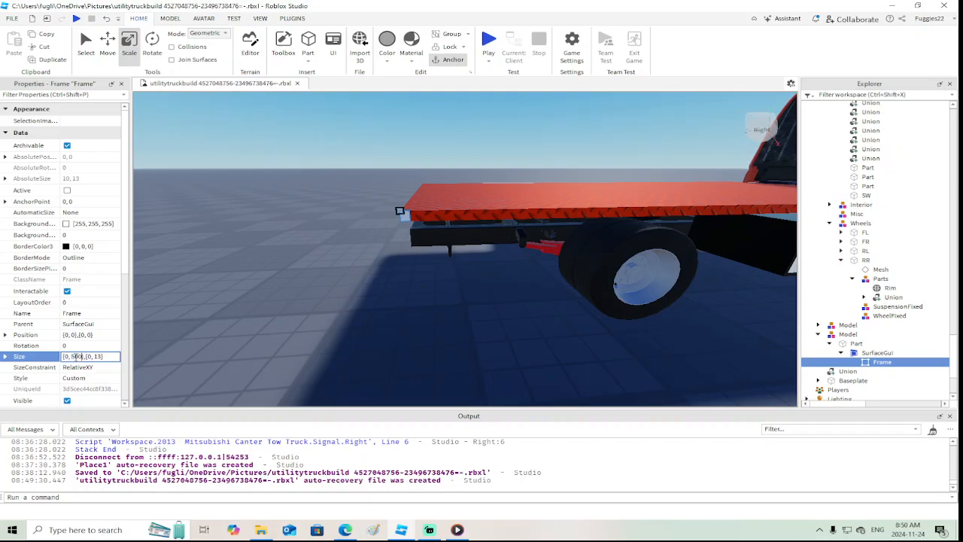
pyautogui.press('Return')
pyautogui.moveTo(511, 244); pyautogui.dragTo(491, 254, button='right')
pyautogui.press('d')
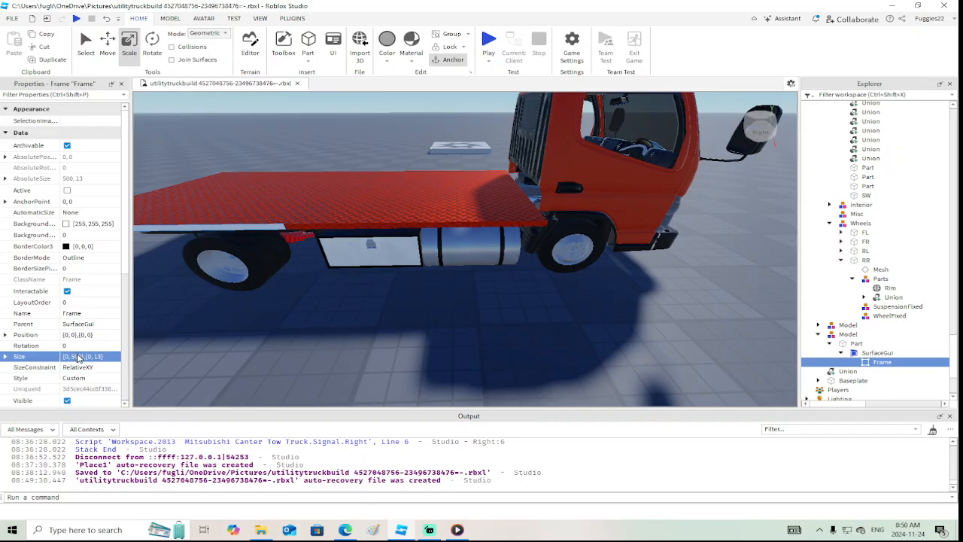
pyautogui.doubleClick(79, 357)
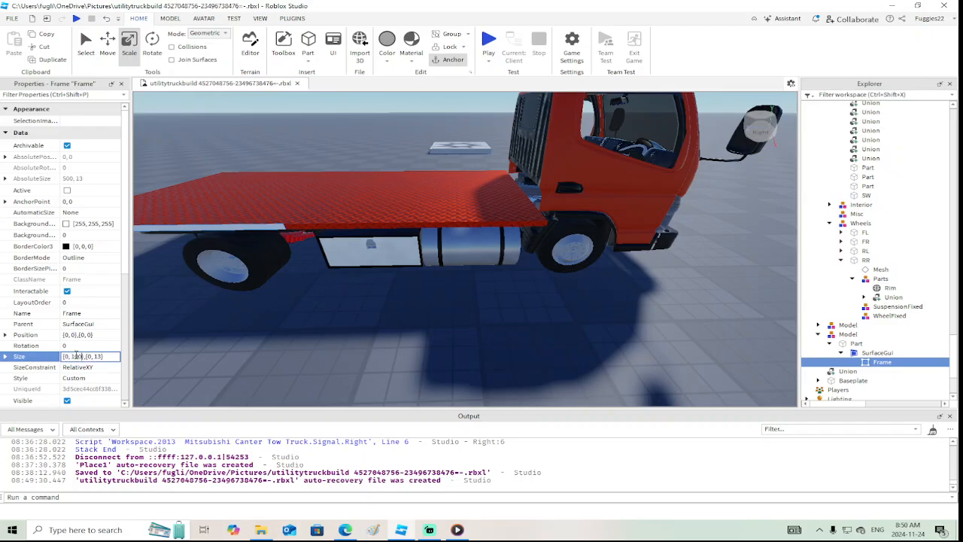
pyautogui.press('Return')
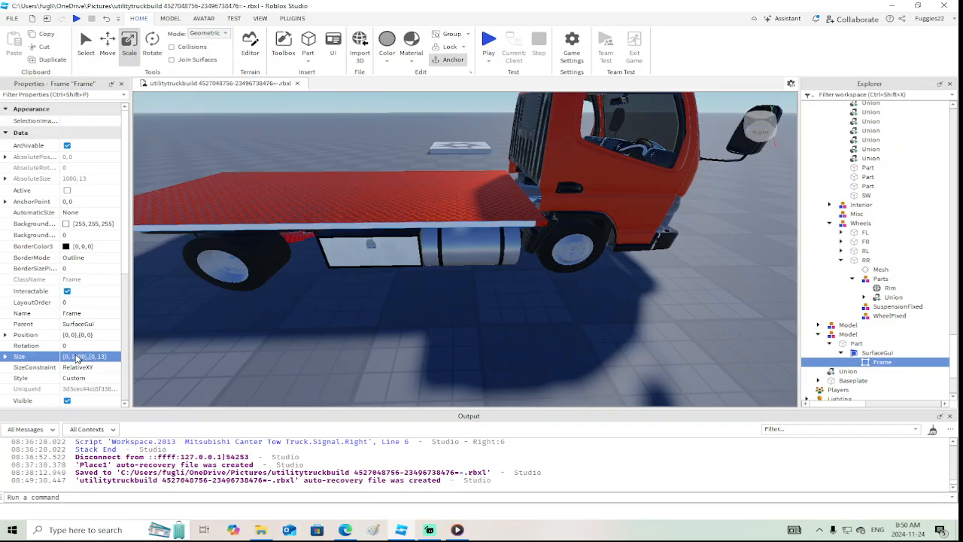
# Try Frame widths of 1100, 1050 and 1010 to match the full length of the bed edge
pyautogui.doubleClick(78, 357)
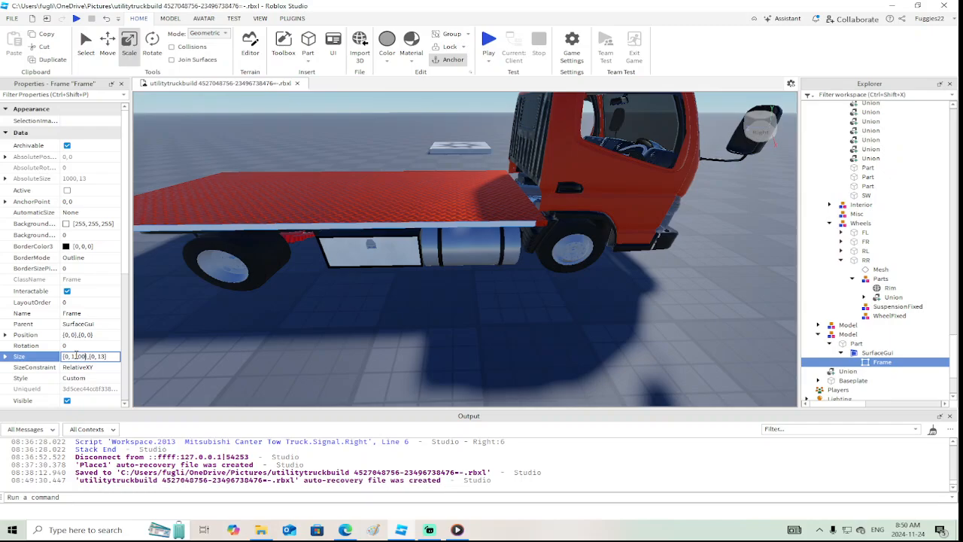
pyautogui.write('1100')
pyautogui.press('Return')
pyautogui.doubleClick(77, 357)
pyautogui.write('1050')
pyautogui.press('Return')
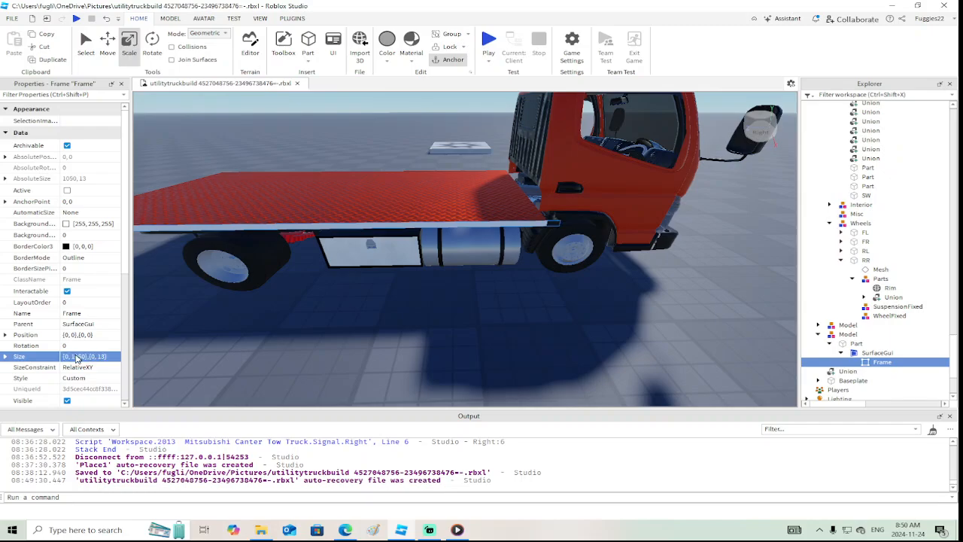
pyautogui.doubleClick(78, 356)
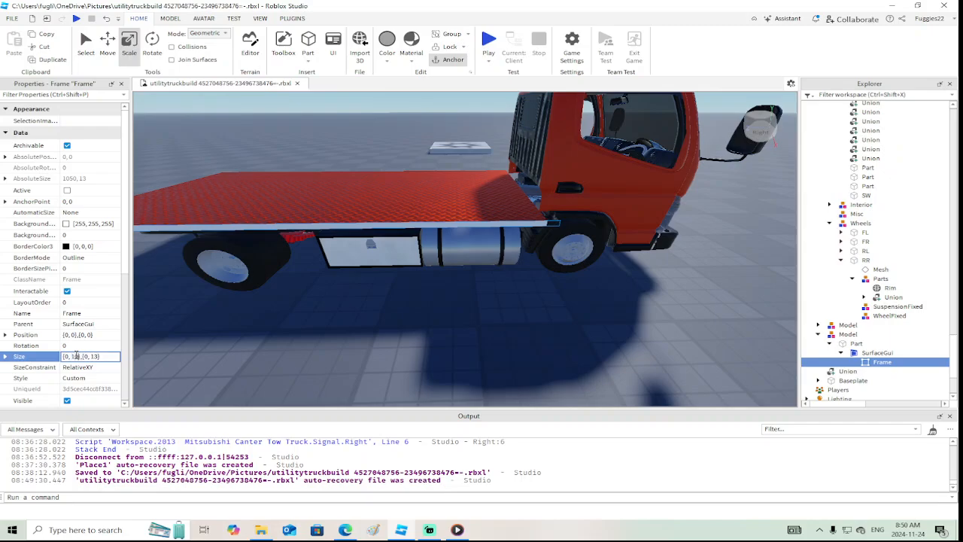
pyautogui.write('1050},{0')
pyautogui.press('Return')
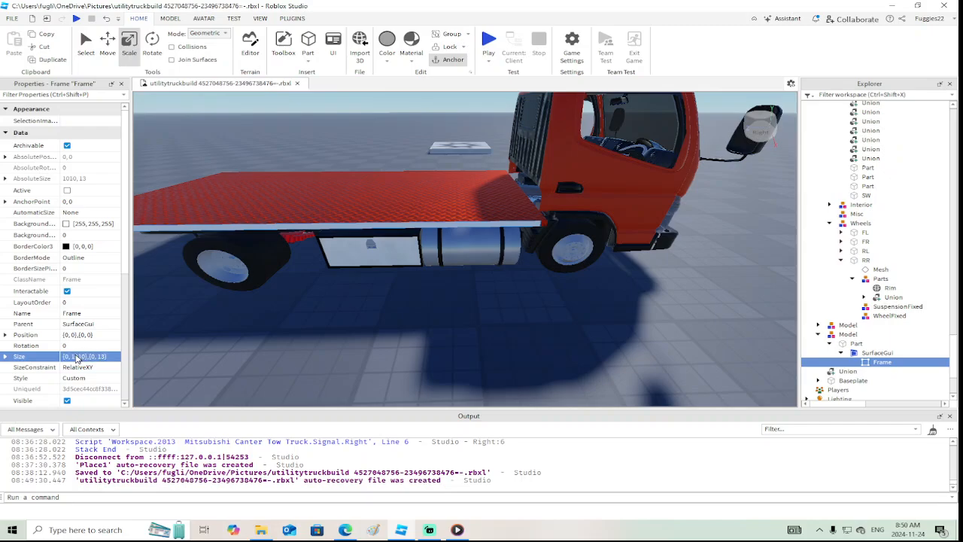
# Fine-tune the Frame's width, trying 1020 and settling on a size of {0, 1025},{0, 13}
pyautogui.doubleClick(78, 357)
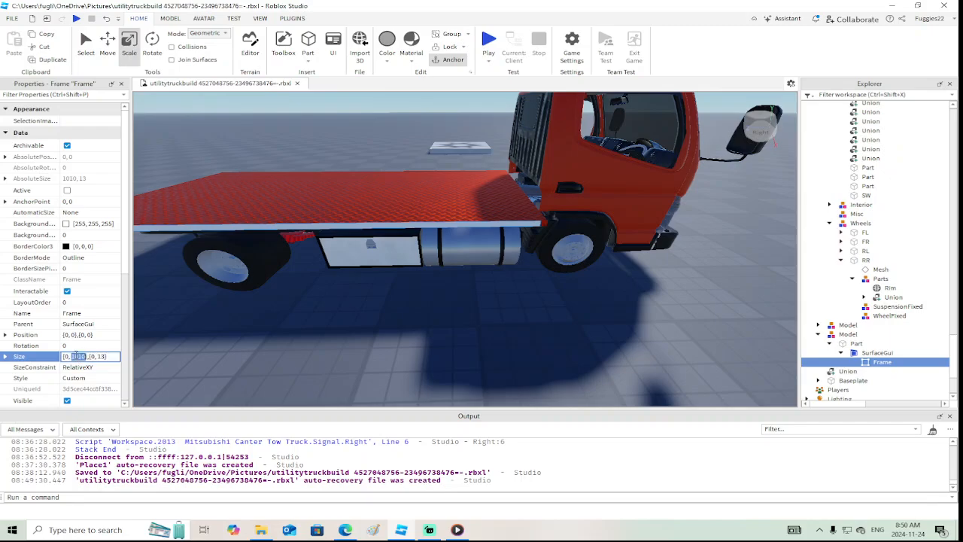
pyautogui.press('Return')
pyautogui.click(67, 358)
pyautogui.press('Return')
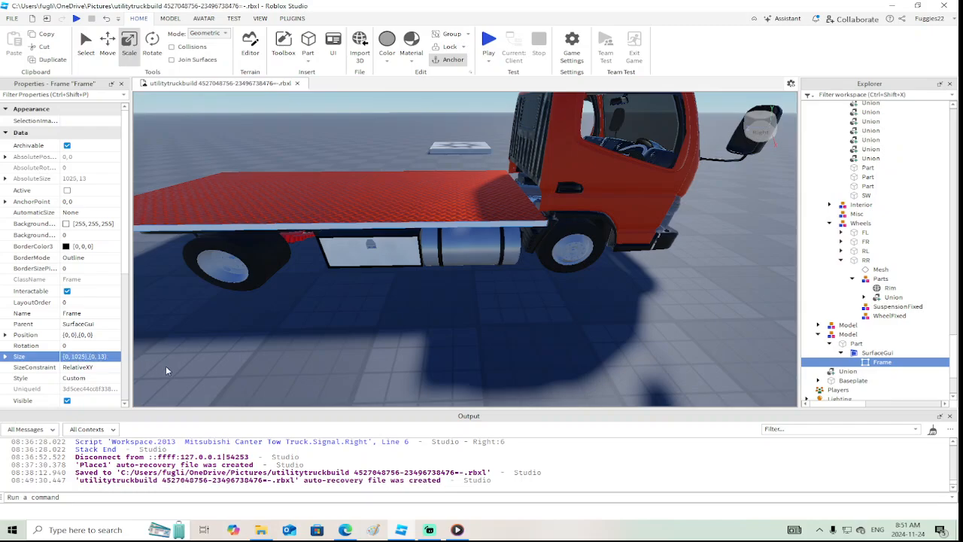
# Insert an ImageLabel inside the Frame on the bed's side edge
pyautogui.scroll(-3, 371, 319)
pyautogui.scroll(6, 370, 317)
pyautogui.moveTo(370, 317); pyautogui.dragTo(369, 312, button='right')
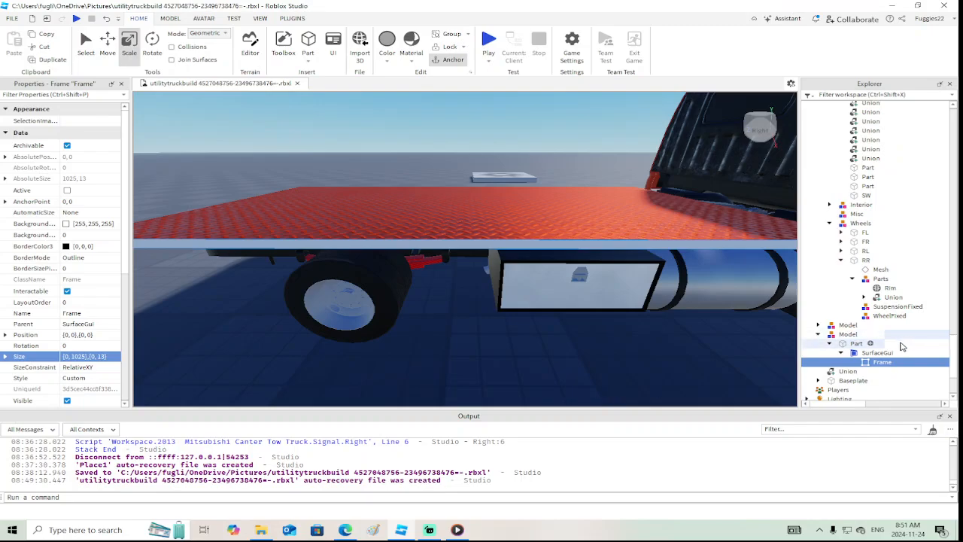
pyautogui.rightClick(883, 363)
pyautogui.click(854, 268)
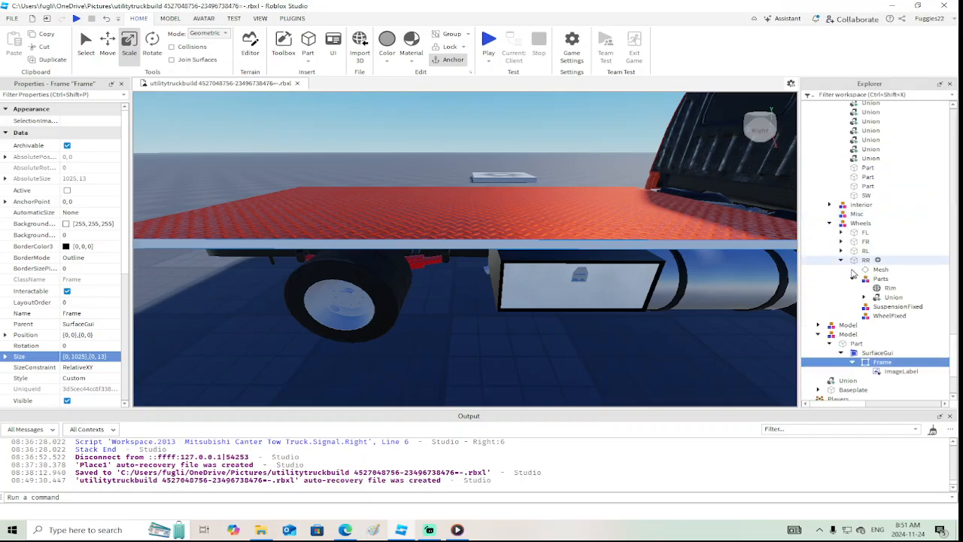
# Copy the Frame's size of {0, 1025},{0, 13} to the new ImageLabel
pyautogui.click(900, 371)
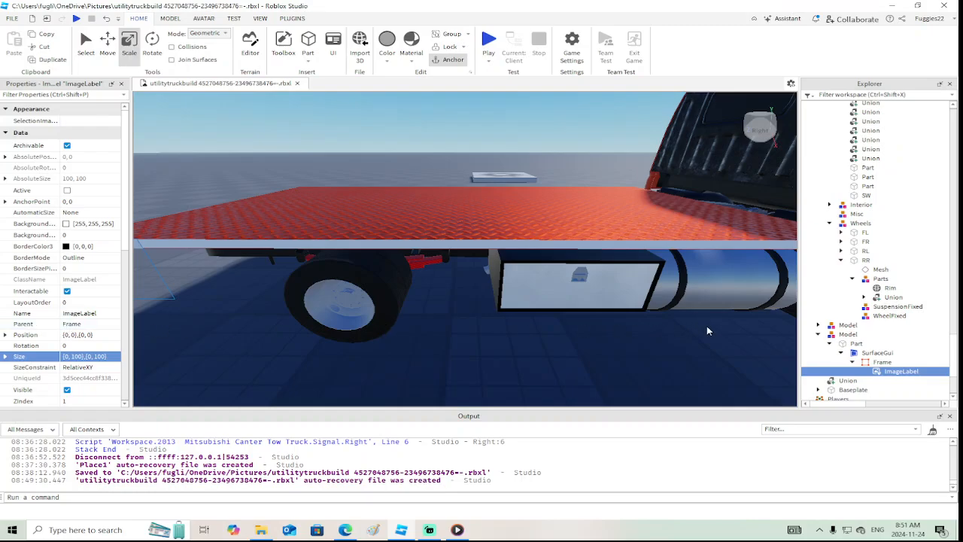
pyautogui.click(882, 362)
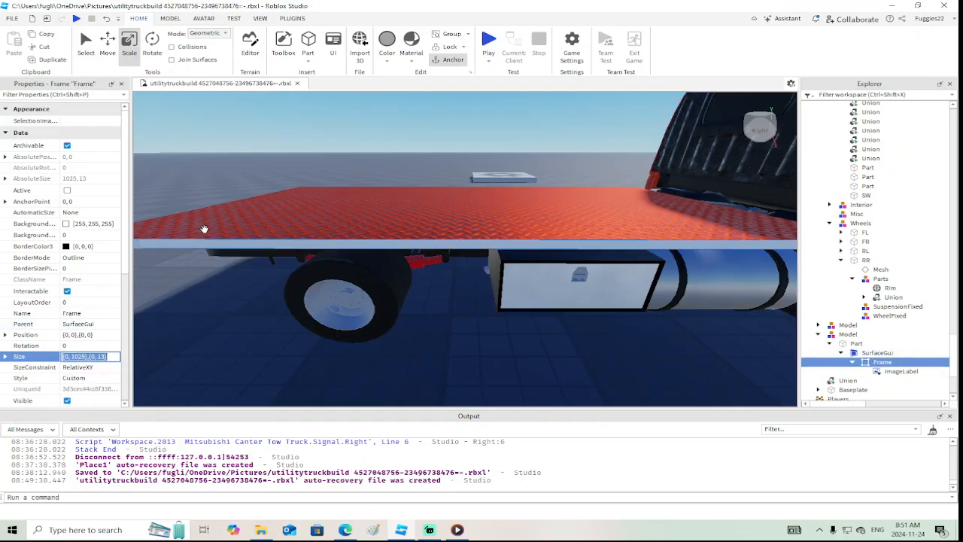
pyautogui.click(876, 372)
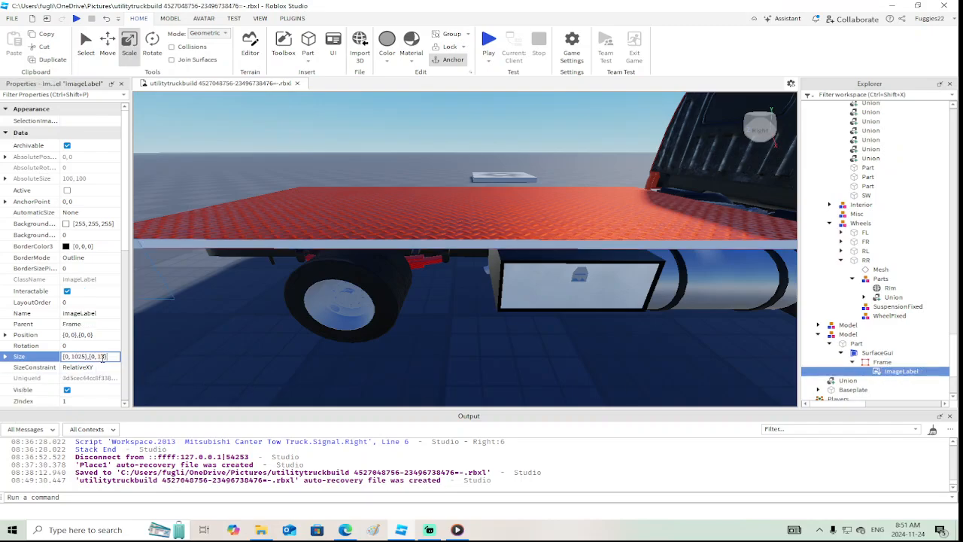
pyautogui.press('Return')
pyautogui.scroll(-5, 218, 347)
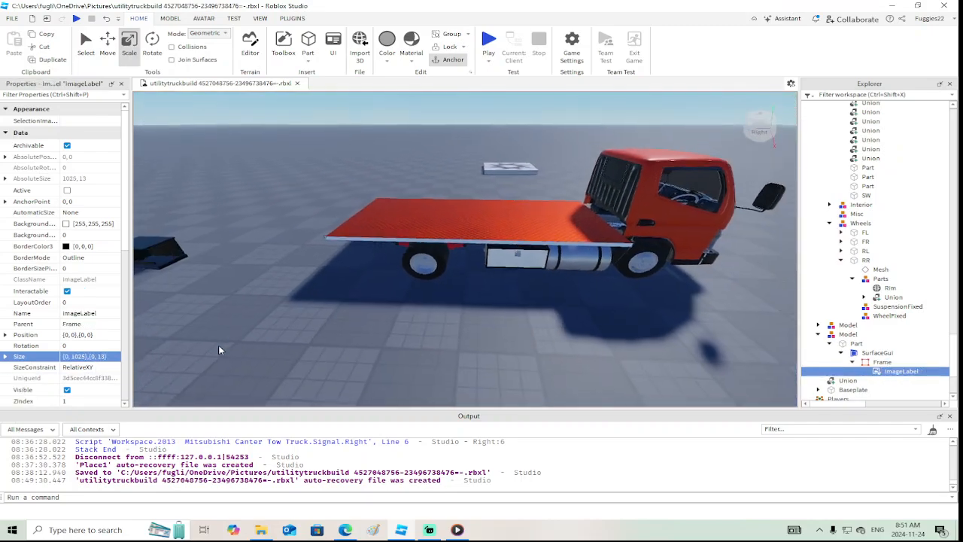
pyautogui.moveTo(218, 345); pyautogui.dragTo(217, 338, button='right')
# Open the wip experience from Roblox, close its two open scripts, and find an empty area of its baseplate
pyautogui.click(21, 18)
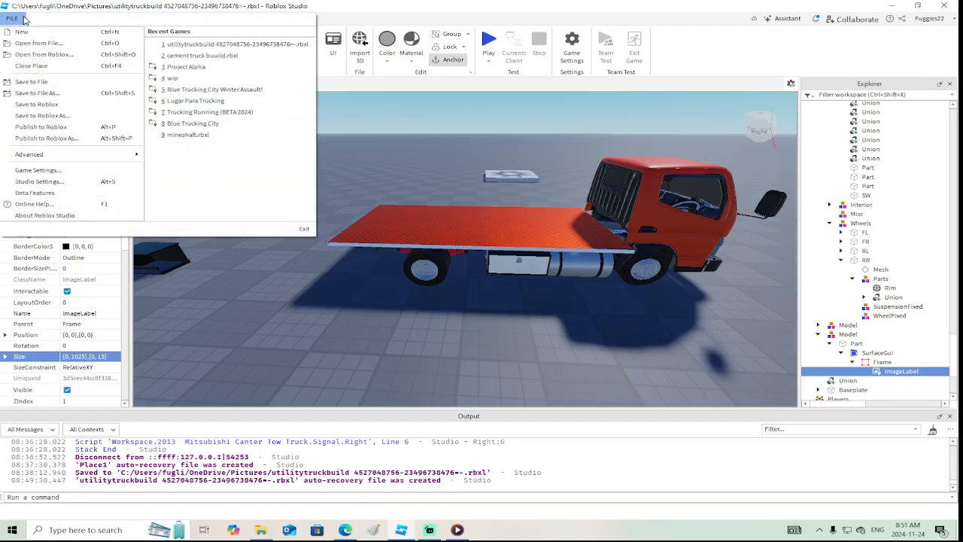
pyautogui.click(49, 55)
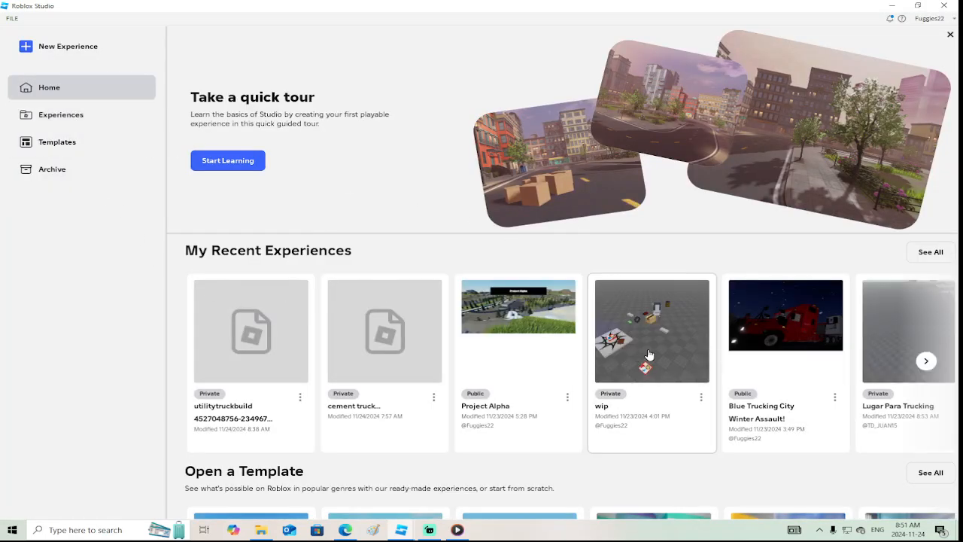
pyautogui.click(672, 354)
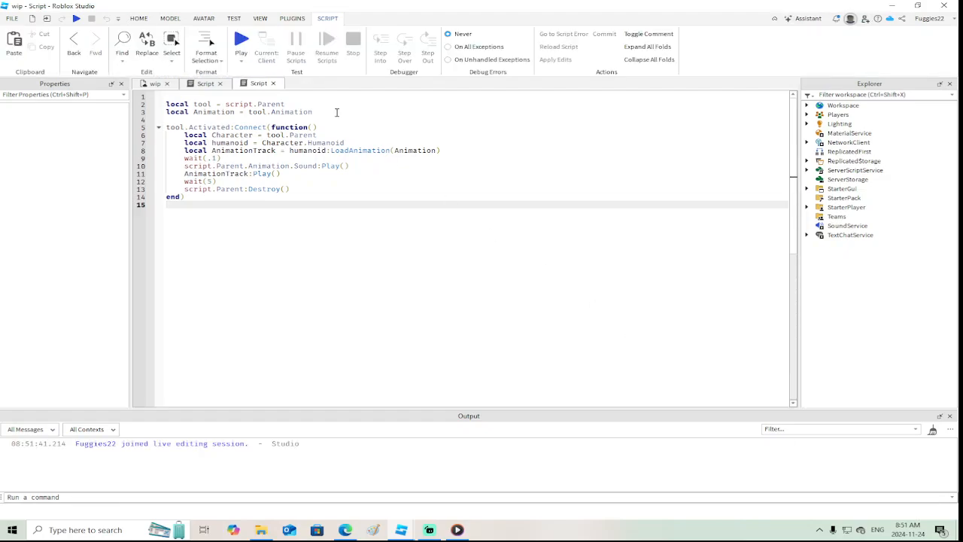
pyautogui.click(273, 84)
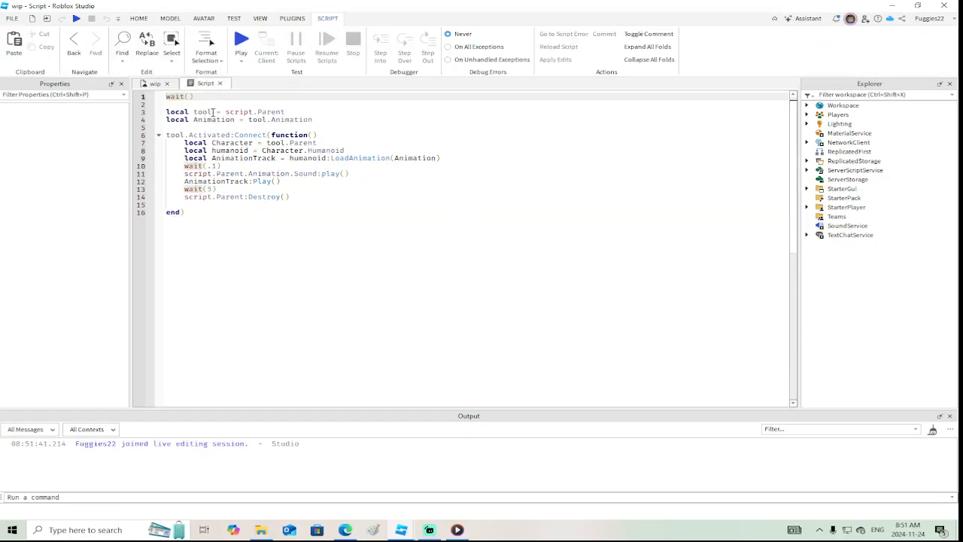
pyautogui.click(220, 84)
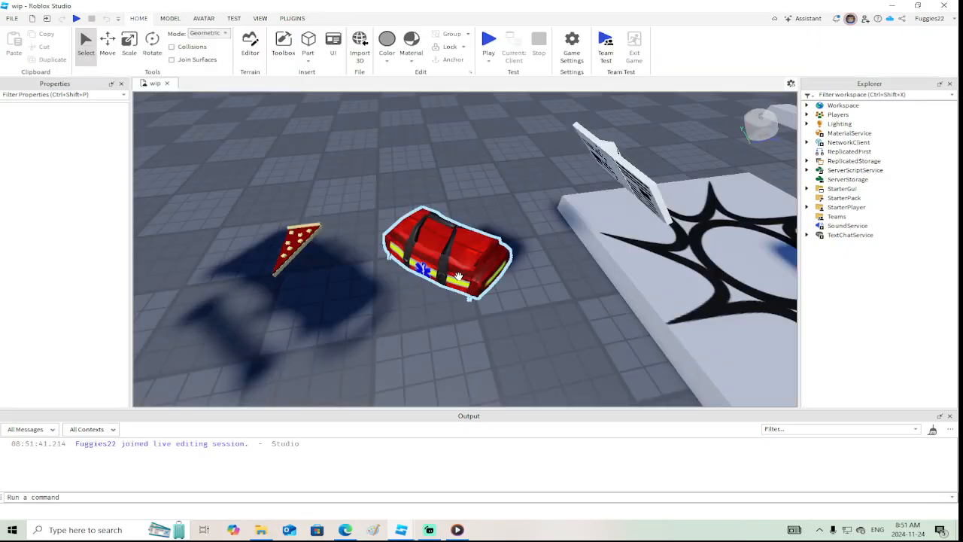
pyautogui.scroll(-10, 459, 278)
pyautogui.press('a')
pyautogui.moveTo(468, 302); pyautogui.dragTo(591, 263, button='right')
pyautogui.press('d')
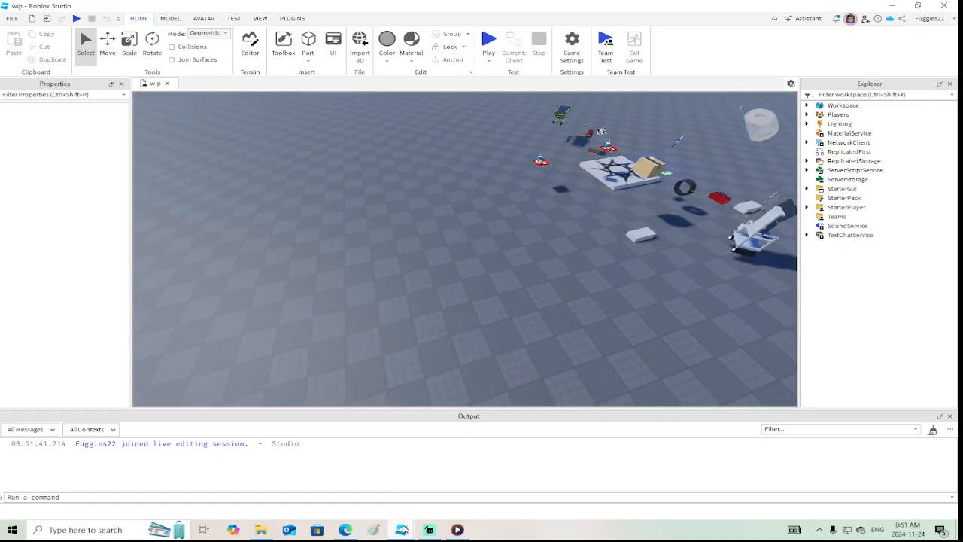
# Switch back to the utilitytruckbuild place and copy the diamond-plate bed Part with its SurfaceGui
pyautogui.moveTo(402, 530)
pyautogui.click(353, 470)
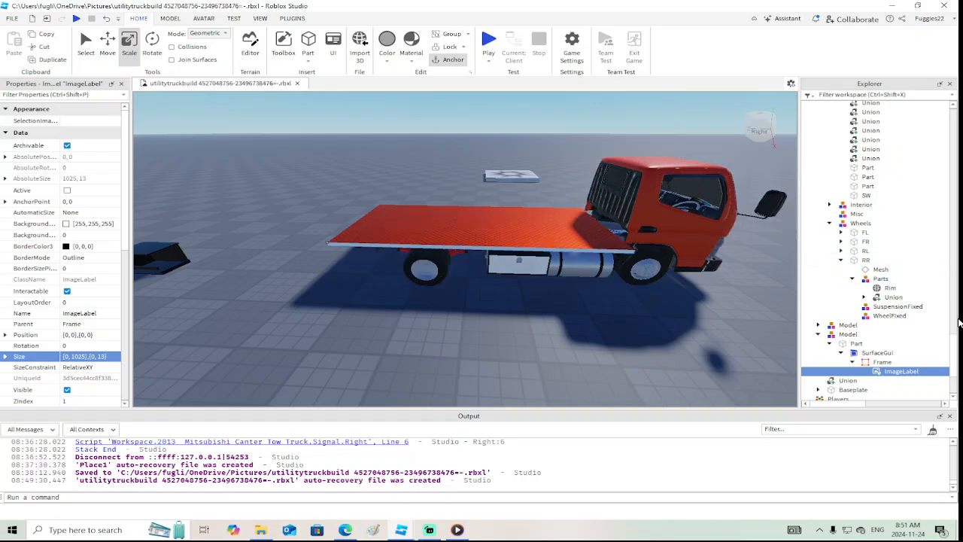
pyautogui.click(526, 218)
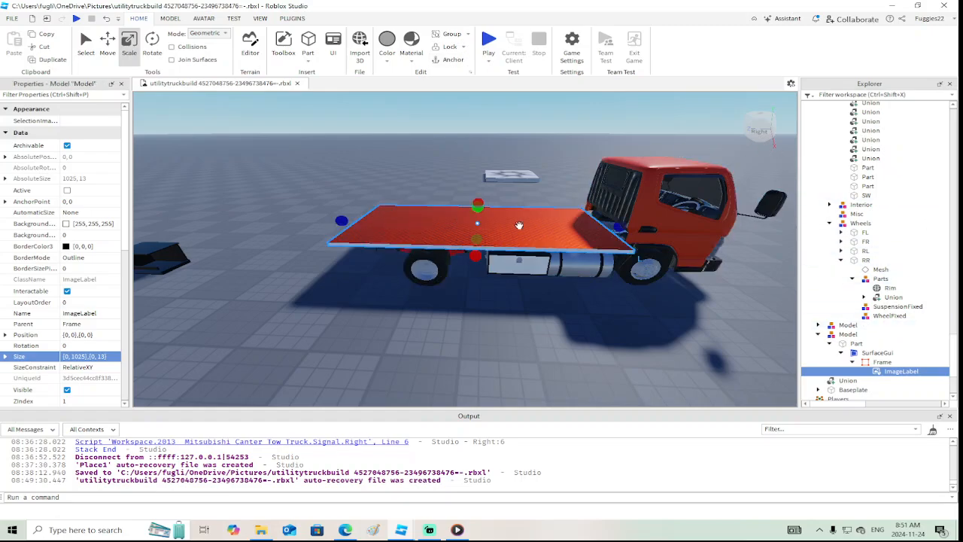
pyautogui.click(846, 344)
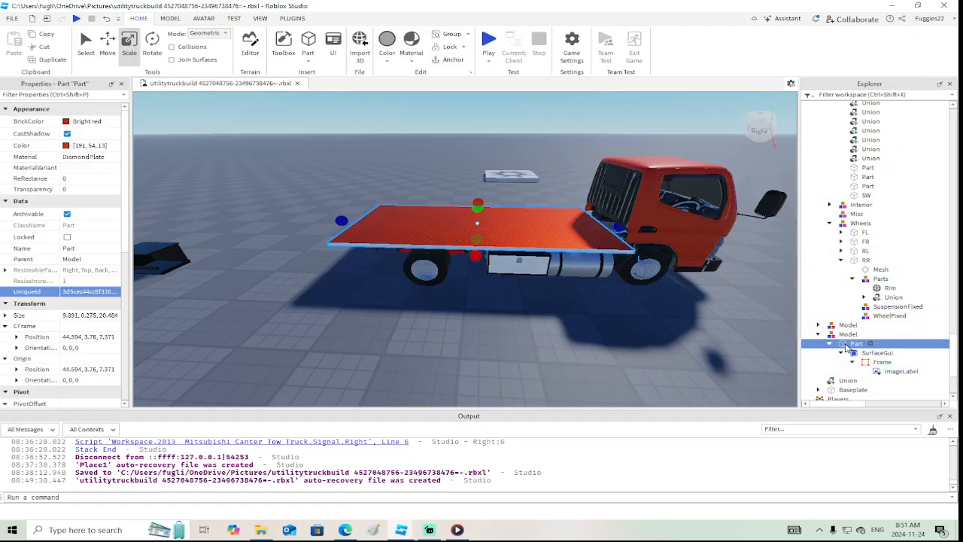
pyautogui.rightClick(846, 344)
pyautogui.click(827, 18)
# Switch to the wip experience and paste the bed Part onto the empty baseplate area
pyautogui.moveTo(407, 531)
pyautogui.click(452, 519)
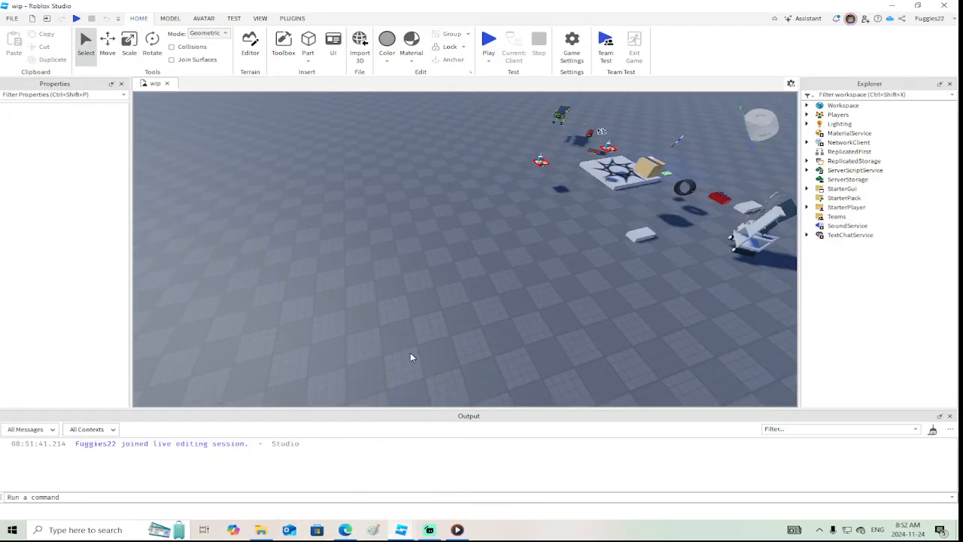
pyautogui.rightClick(408, 330)
pyautogui.click(432, 36)
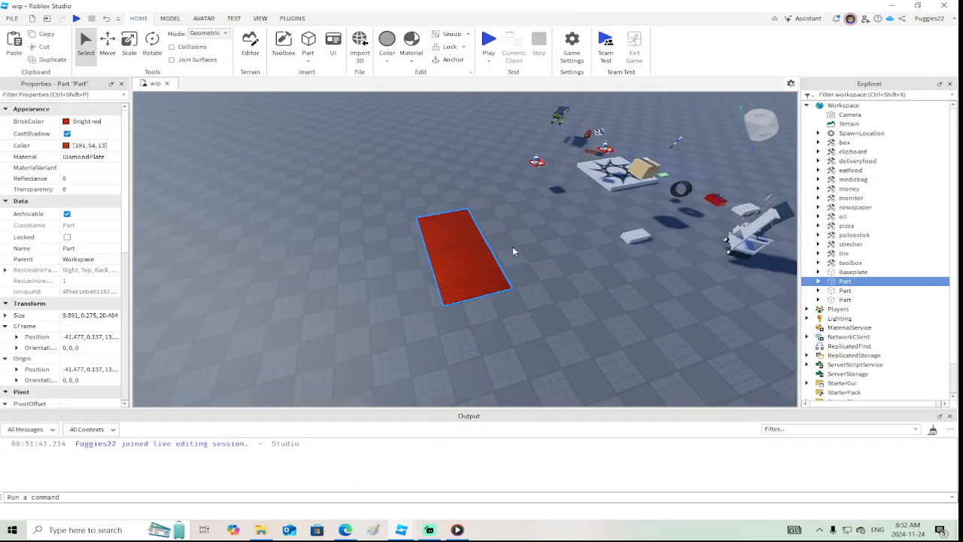
pyautogui.press('f')
# Select the ImageLabel inside the pasted bed Part's SurfaceGui Frame and start adding a new image to it
pyautogui.click(818, 281)
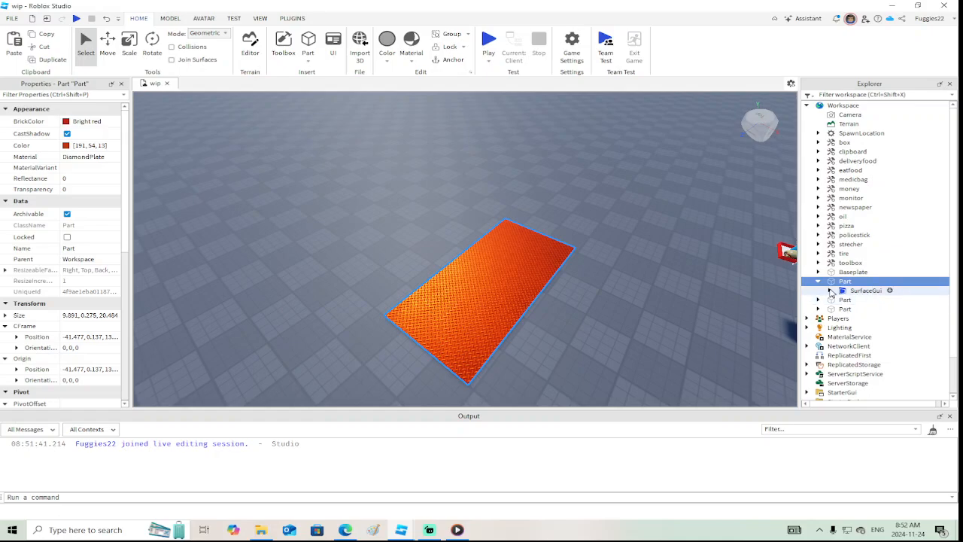
pyautogui.click(829, 291)
pyautogui.click(840, 299)
pyautogui.click(861, 312)
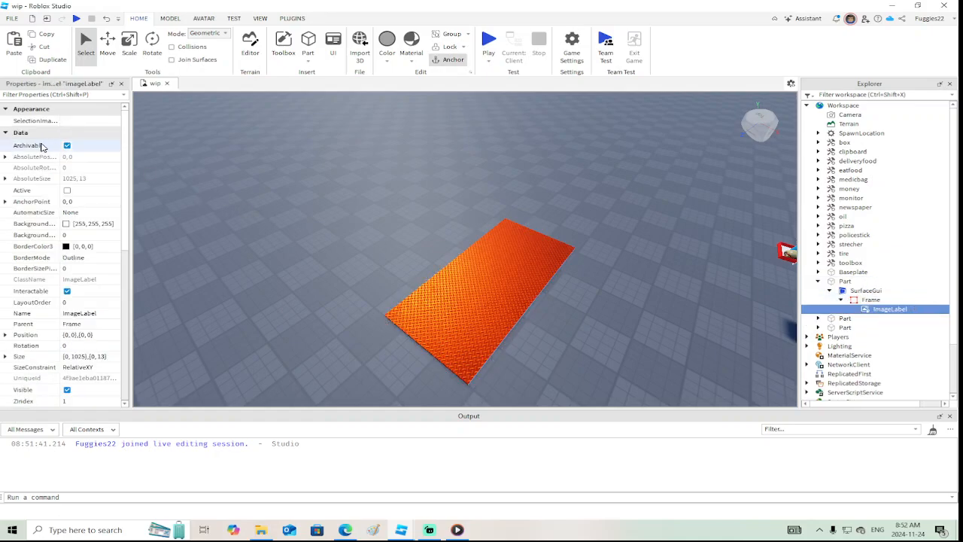
pyautogui.scroll(-3, 103, 255)
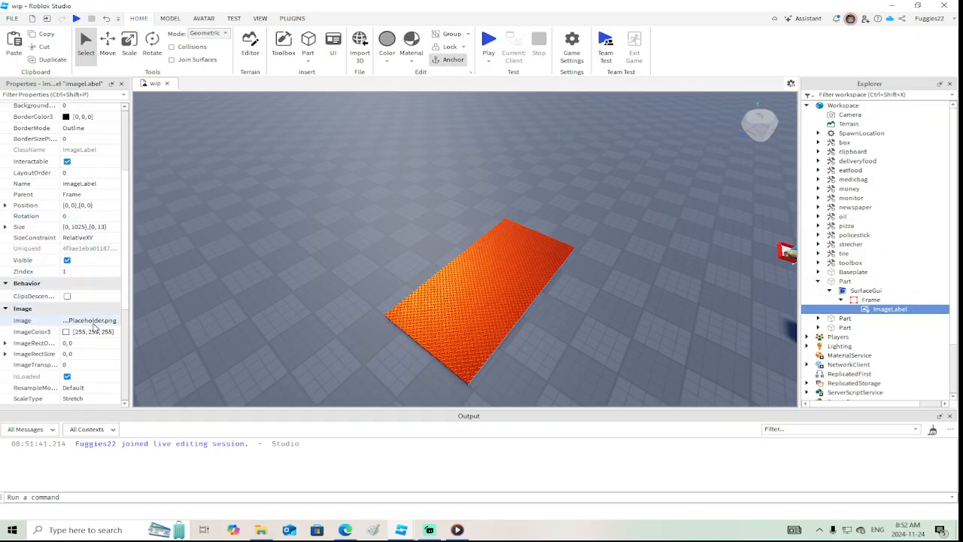
pyautogui.click(92, 321)
pyautogui.click(43, 467)
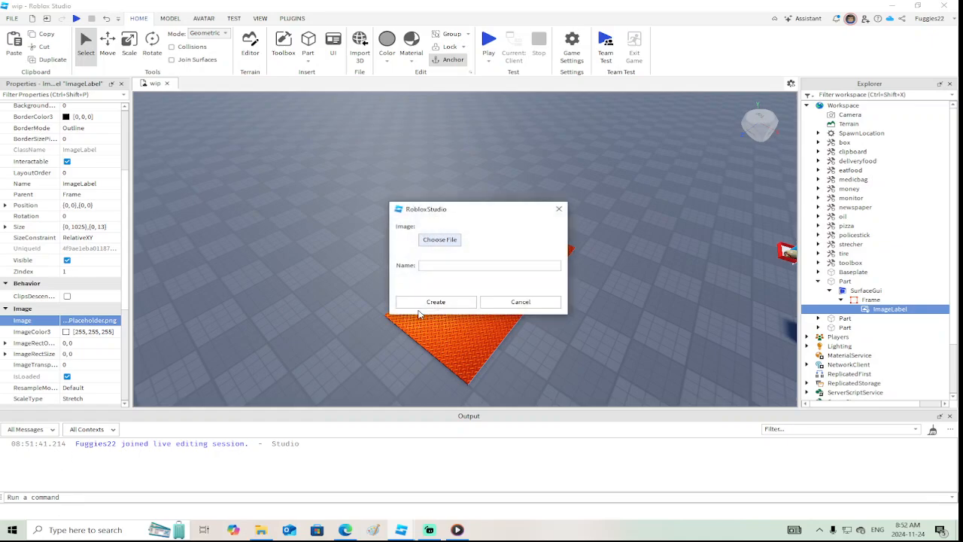
# Upload truckdecal.jpg from the Videos folder as the ImageLabel's image, named truckdecal
pyautogui.click(436, 240)
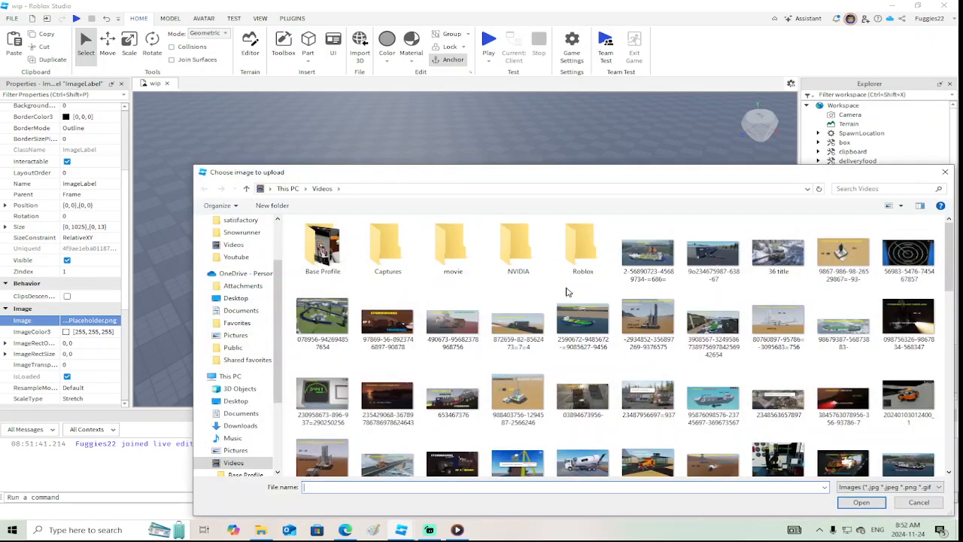
pyautogui.moveTo(665, 173); pyautogui.dragTo(546, 116)
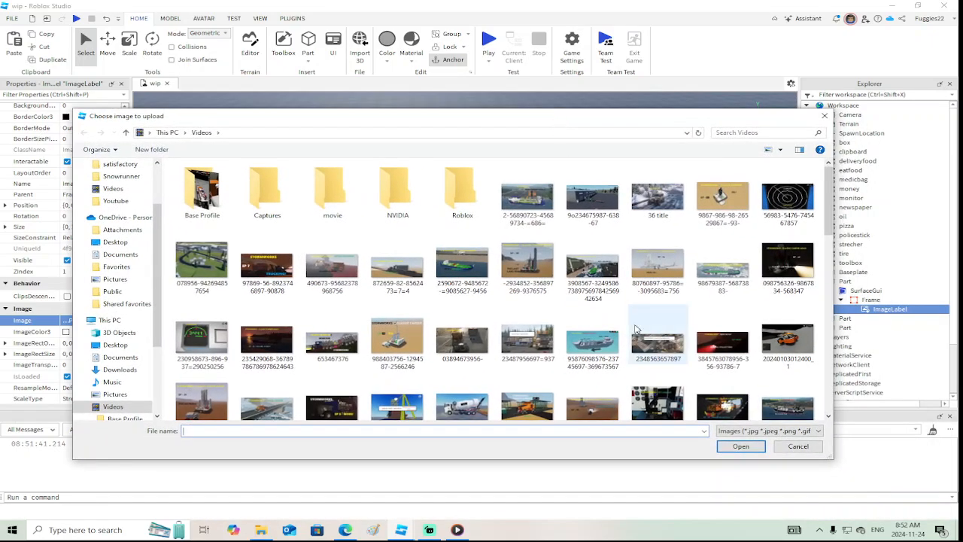
pyautogui.scroll(-10, 636, 329)
pyautogui.scroll(-10, 636, 329)
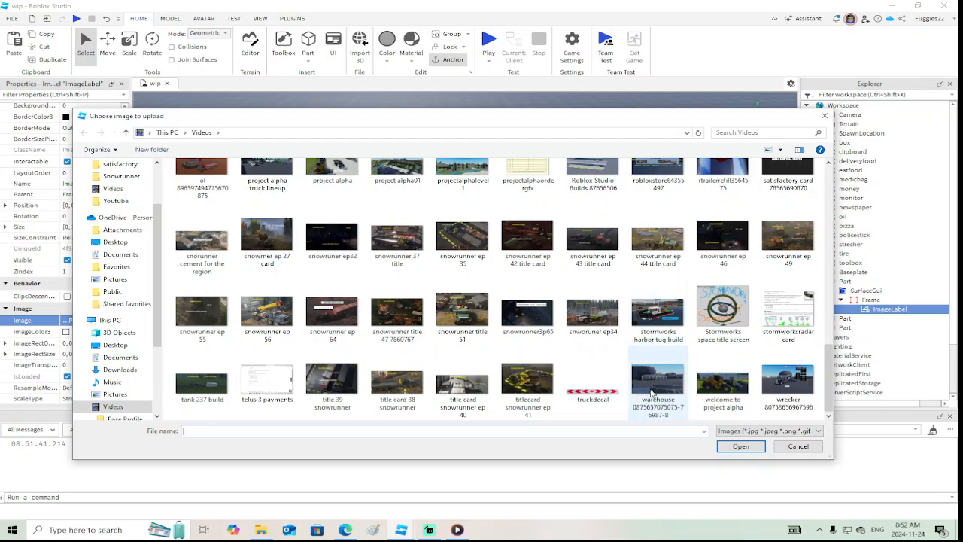
pyautogui.click(593, 380)
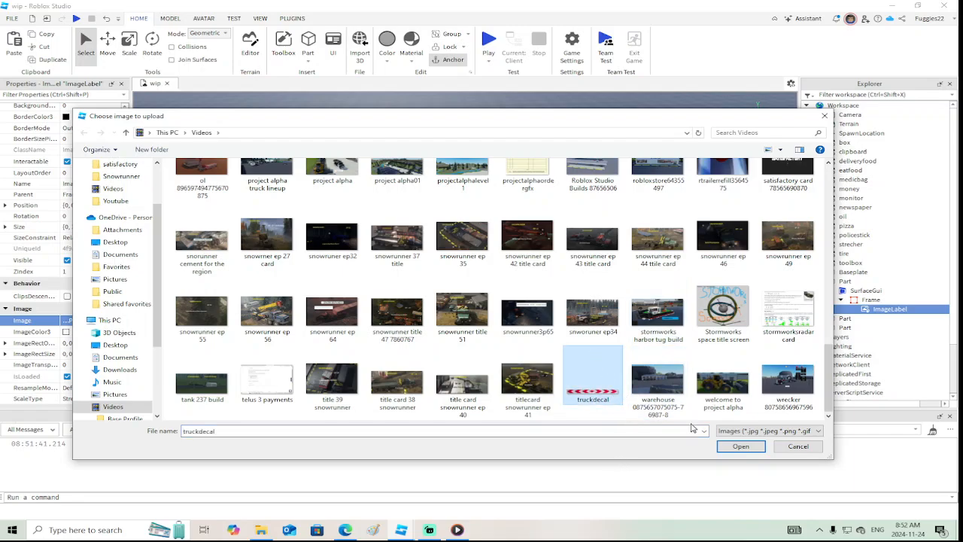
pyautogui.click(740, 446)
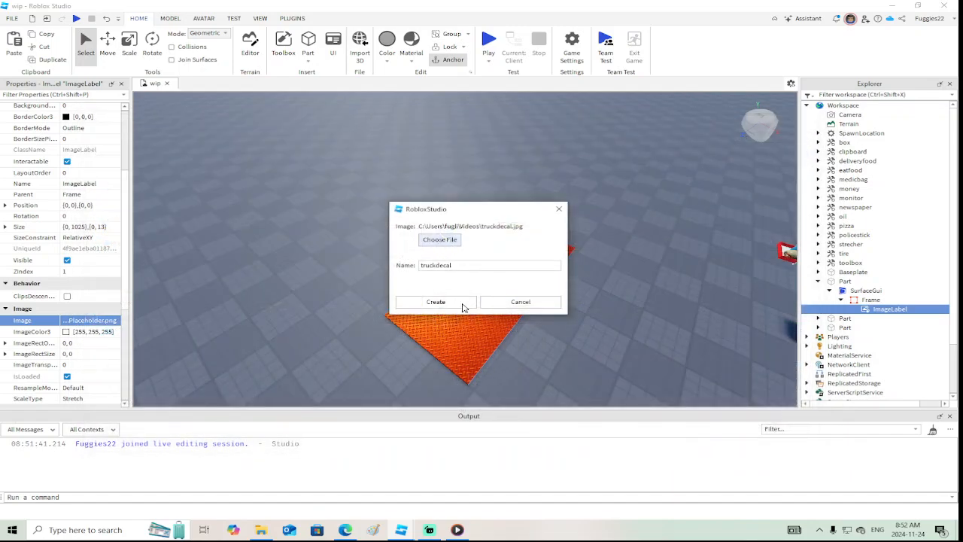
pyautogui.click(436, 302)
pyautogui.press('d')
pyautogui.moveTo(545, 310); pyautogui.dragTo(546, 310, button='right')
pyautogui.press('w')
pyautogui.press('s')
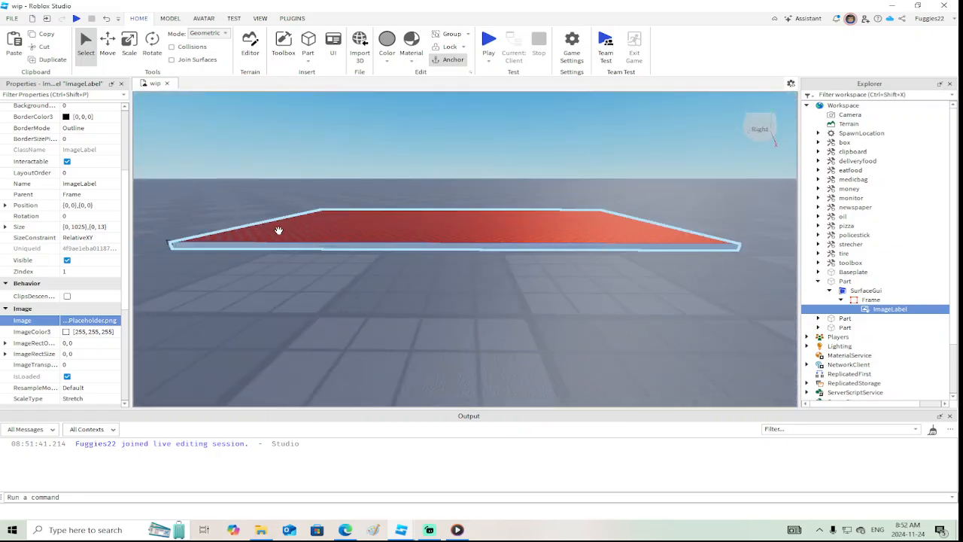
pyautogui.moveTo(496, 263); pyautogui.dragTo(495, 265, button='right')
pyautogui.press('s')
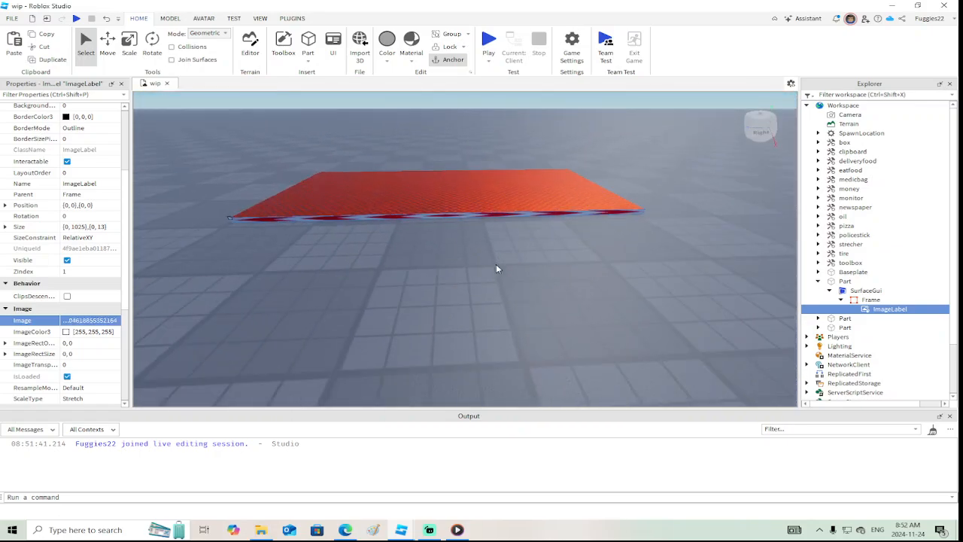
# Copy the decaled bed Part into the utilitytruckbuild place and delete the old bed Model on the truck
pyautogui.rightClick(841, 282)
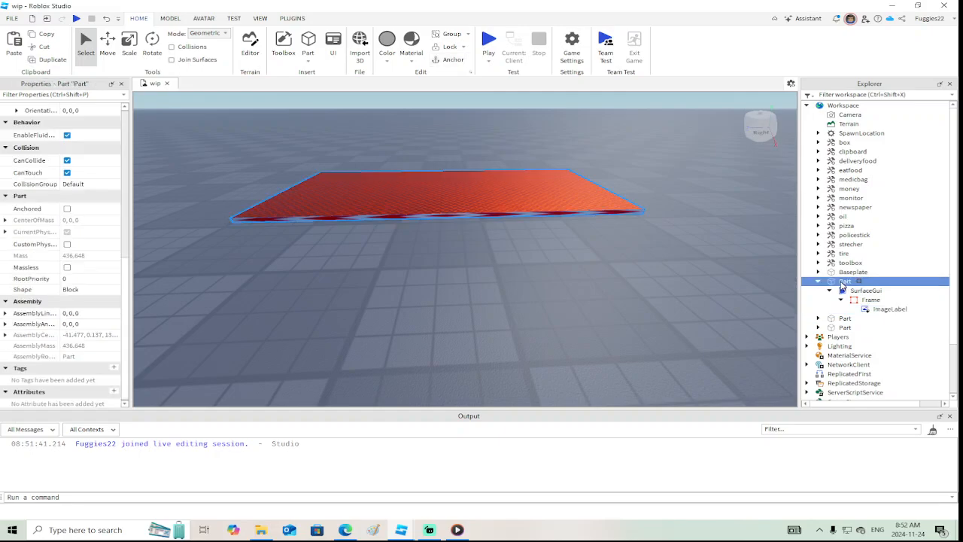
pyautogui.click(818, 18)
pyautogui.moveTo(403, 536)
pyautogui.click(333, 489)
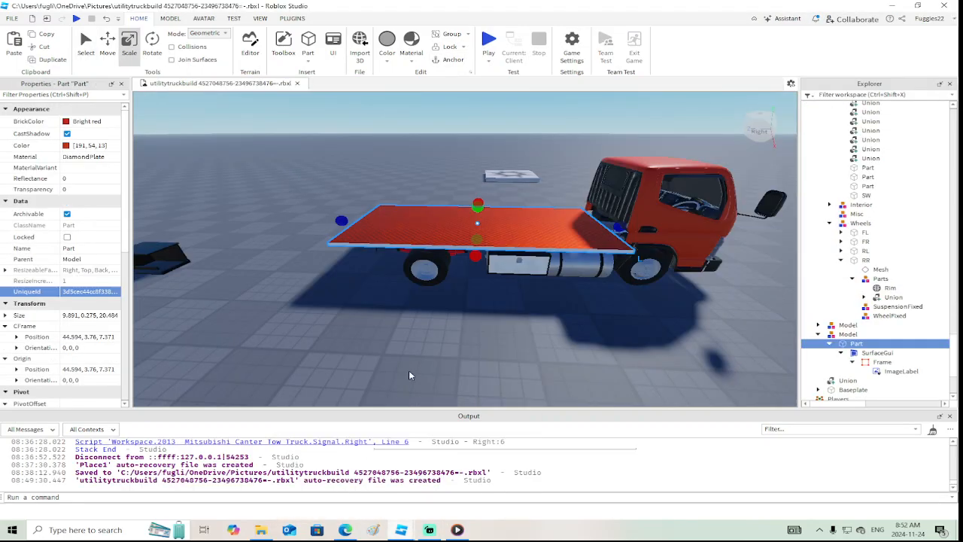
pyautogui.rightClick(456, 332)
pyautogui.click(480, 27)
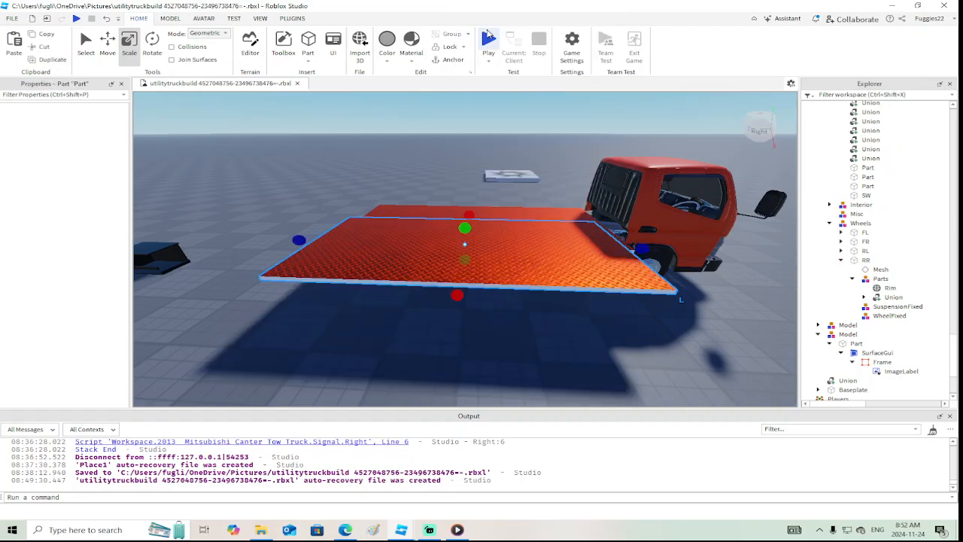
pyautogui.click(456, 211)
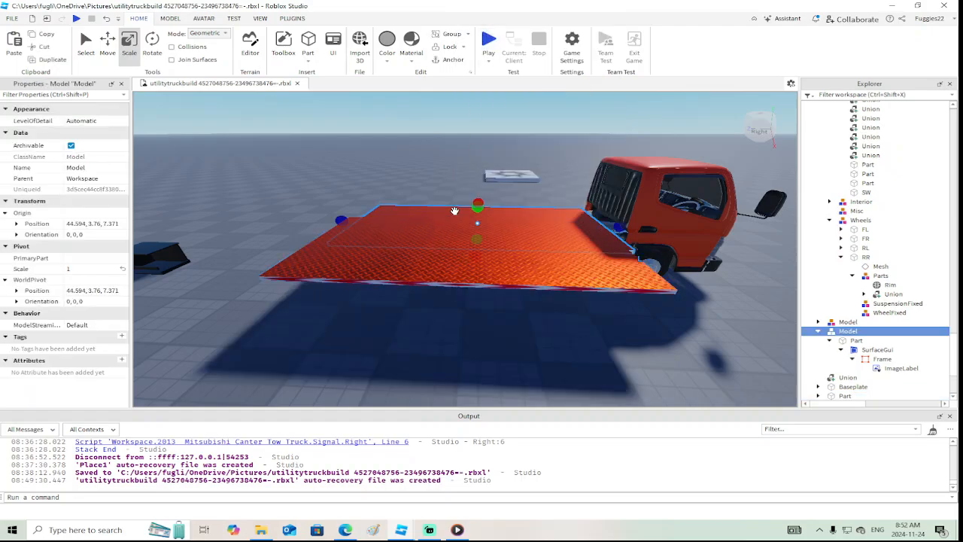
pyautogui.press('Delete')
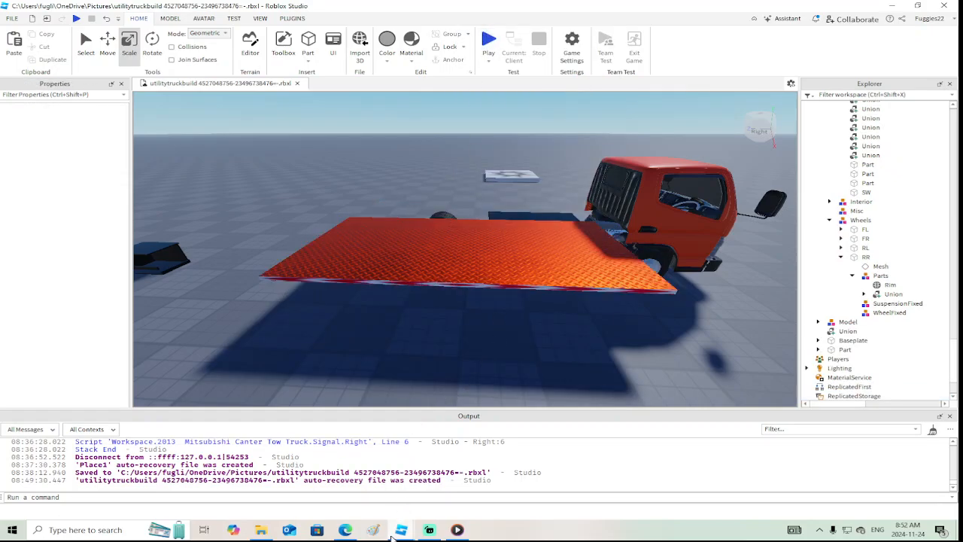
# Close the wip experience and return to the utilitytruckbuild place
pyautogui.moveTo(399, 532)
pyautogui.click(460, 481)
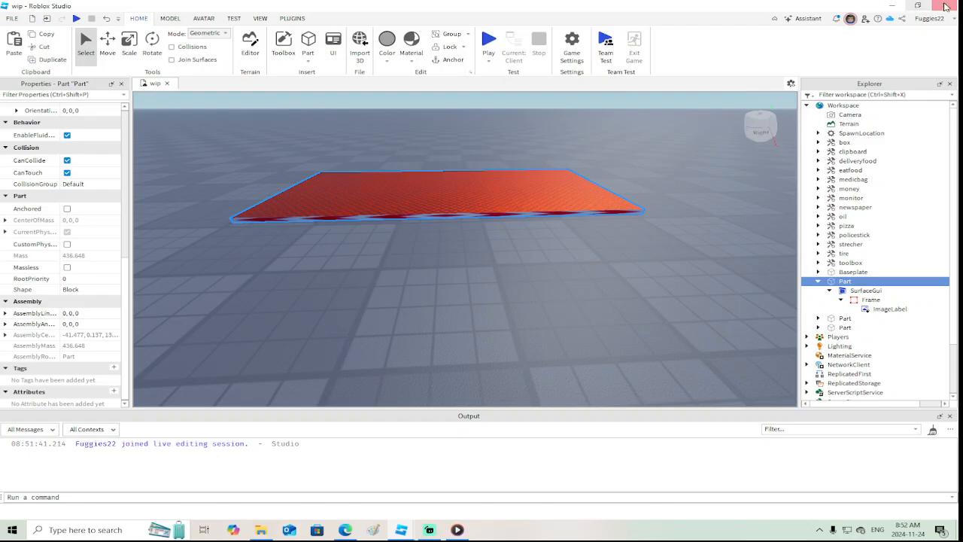
pyautogui.click(946, 7)
pyautogui.click(401, 530)
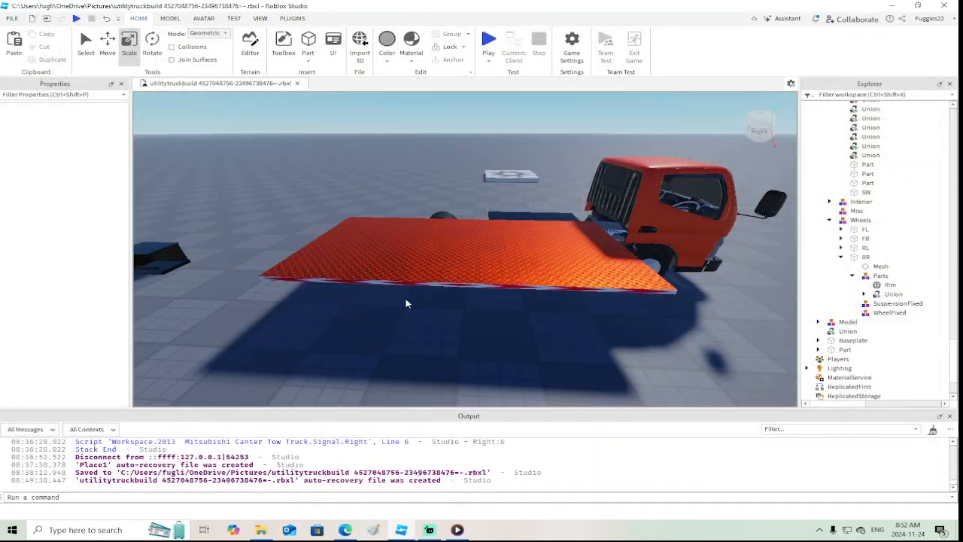
# Move the decaled bed Part sideways onto the truck's chassis
pyautogui.click(471, 245)
pyautogui.moveTo(471, 245); pyautogui.dragTo(504, 299, button='right')
pyautogui.press('a')
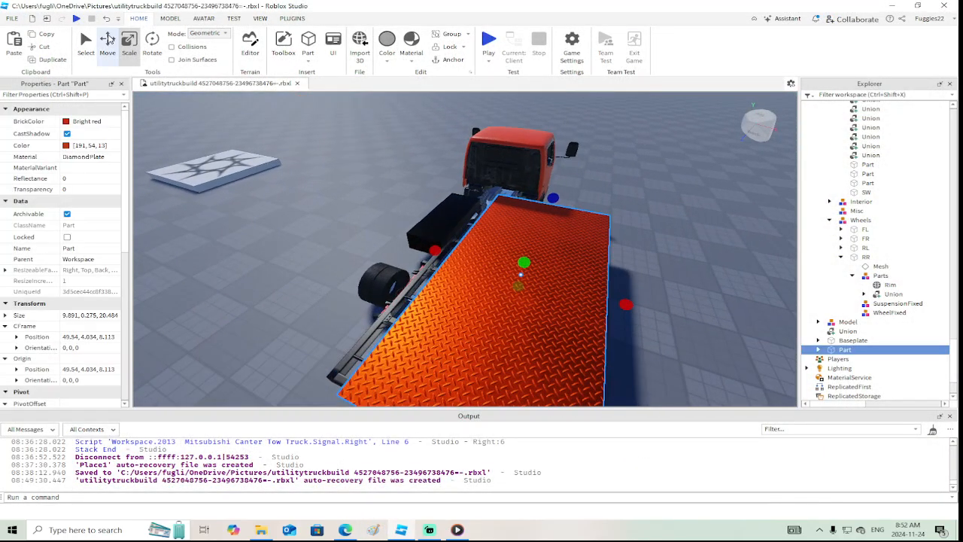
pyautogui.click(107, 39)
pyautogui.moveTo(511, 243); pyautogui.dragTo(433, 232)
pyautogui.moveTo(434, 233); pyautogui.dragTo(433, 233, button='right')
# Adjust the bed Part's sideways placement by 0.34 studs to an X position of 44.504, lining it up with the chassis
pyautogui.press('w')
pyautogui.press('s')
pyautogui.moveTo(577, 279); pyautogui.dragTo(570, 279)
pyautogui.moveTo(570, 279); pyautogui.dragTo(570, 279, button='right')
pyautogui.press('d')
pyautogui.press('w')
pyautogui.press('d')
pyautogui.press('s')
pyautogui.press('w')
pyautogui.press('s')
pyautogui.press('w')
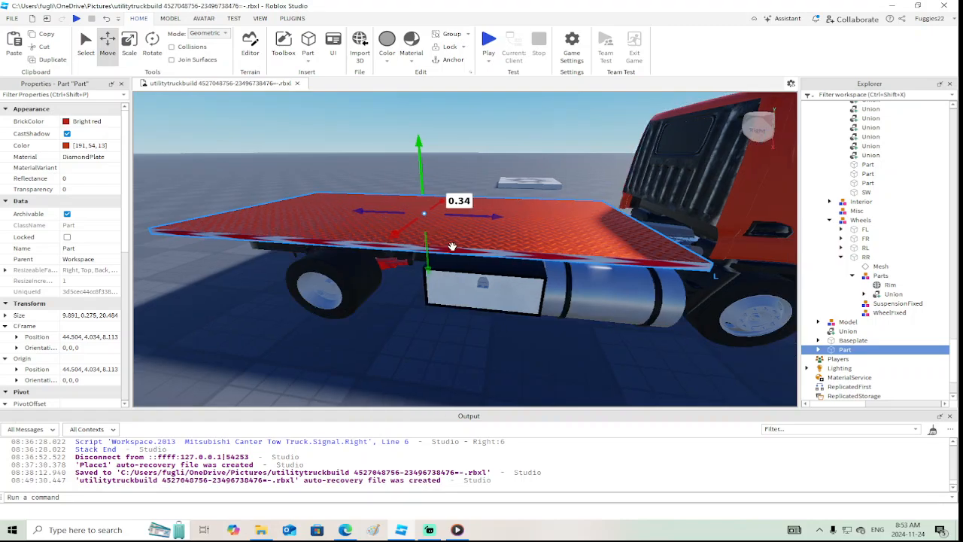
pyautogui.moveTo(452, 245); pyautogui.dragTo(452, 246, button='right')
pyautogui.press('s')
pyautogui.press('a')
# Duplicate the bed Part's SurfaceGui and set the copy's Face to Left
pyautogui.click(819, 350)
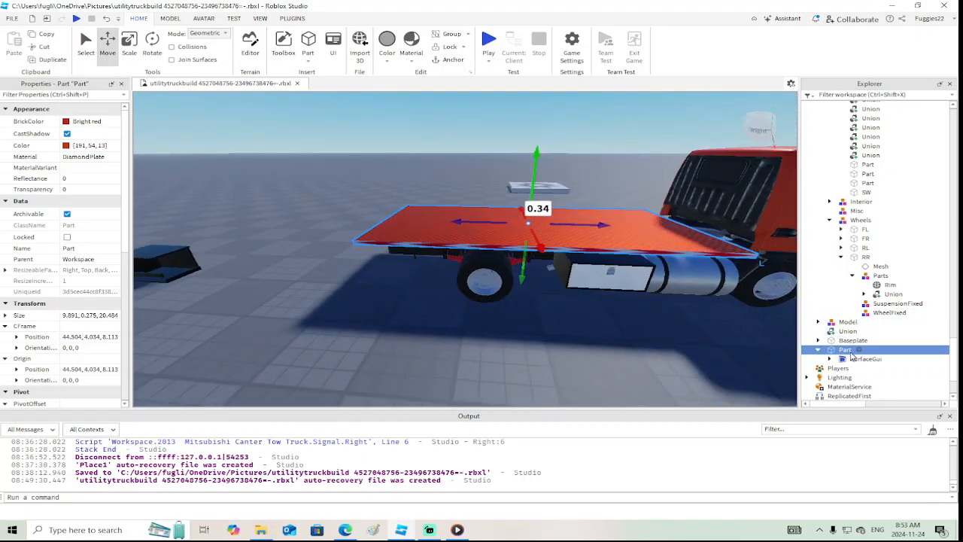
pyautogui.rightClick(857, 358)
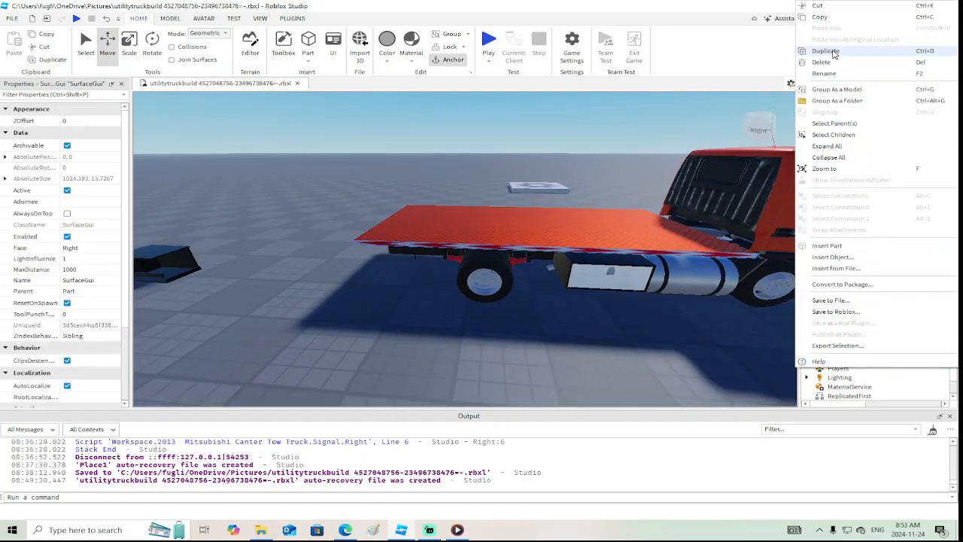
pyautogui.click(825, 50)
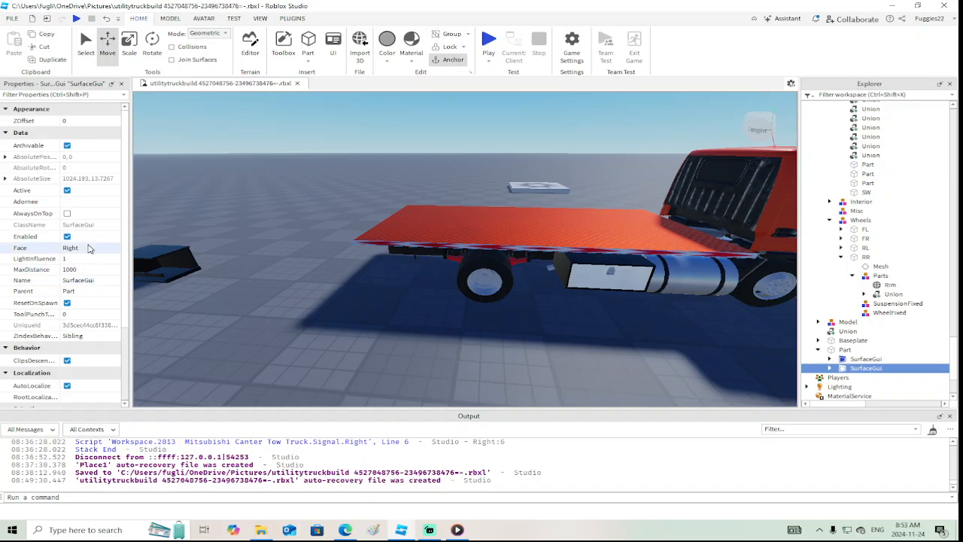
pyautogui.click(88, 249)
pyautogui.click(91, 281)
pyautogui.press('a')
pyautogui.moveTo(361, 312); pyautogui.dragTo(367, 312, button='right')
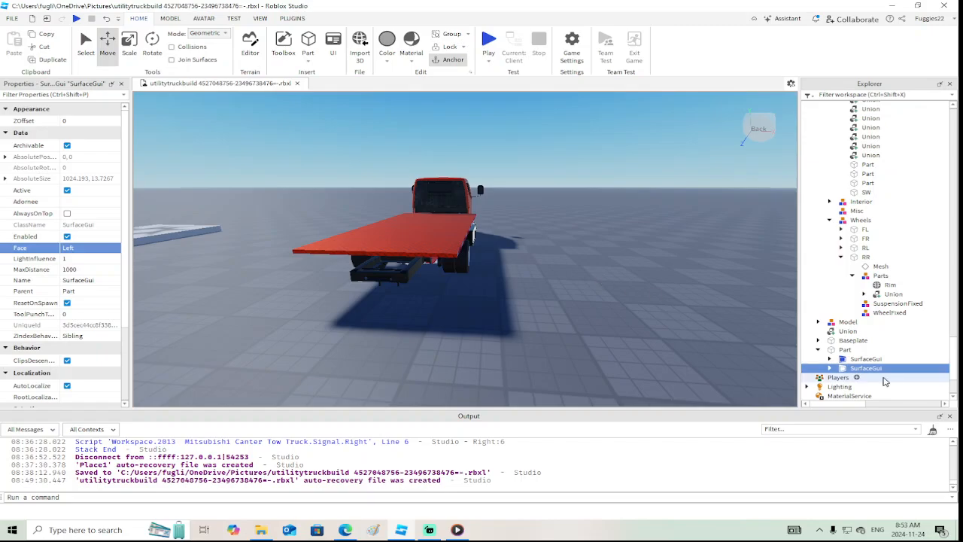
# Duplicate the left-face SurfaceGui and set the new copy's Face to Back for the bed's rear edge
pyautogui.rightClick(865, 367)
pyautogui.click(832, 53)
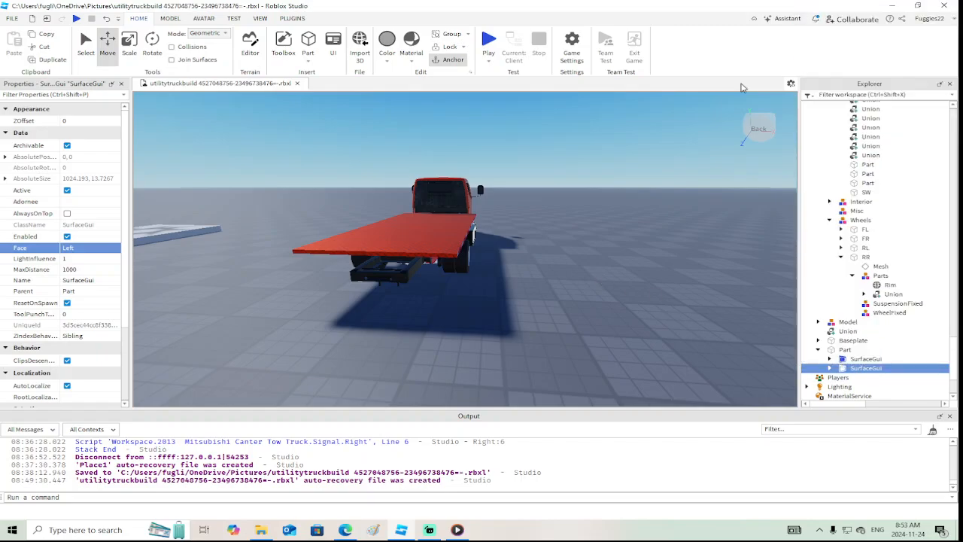
pyautogui.click(100, 248)
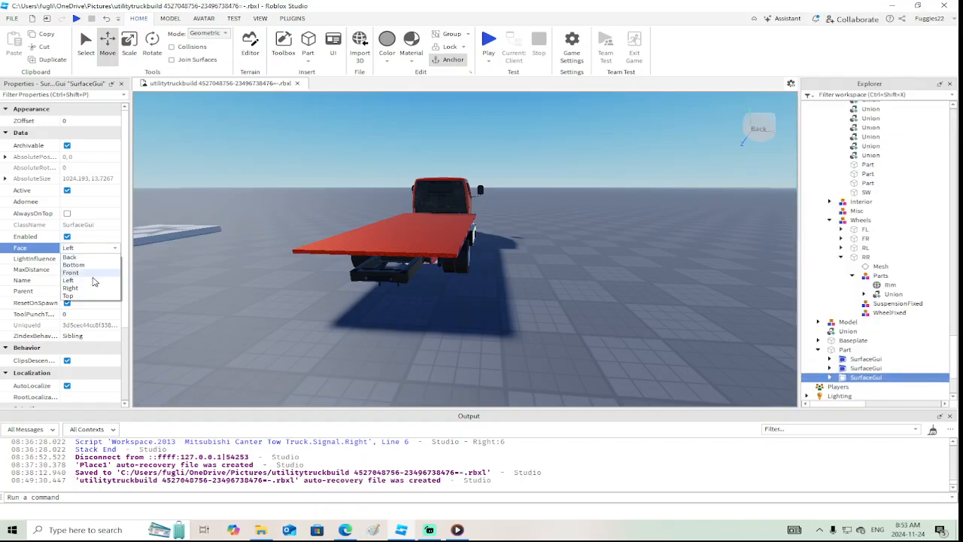
pyautogui.click(91, 272)
pyautogui.click(91, 248)
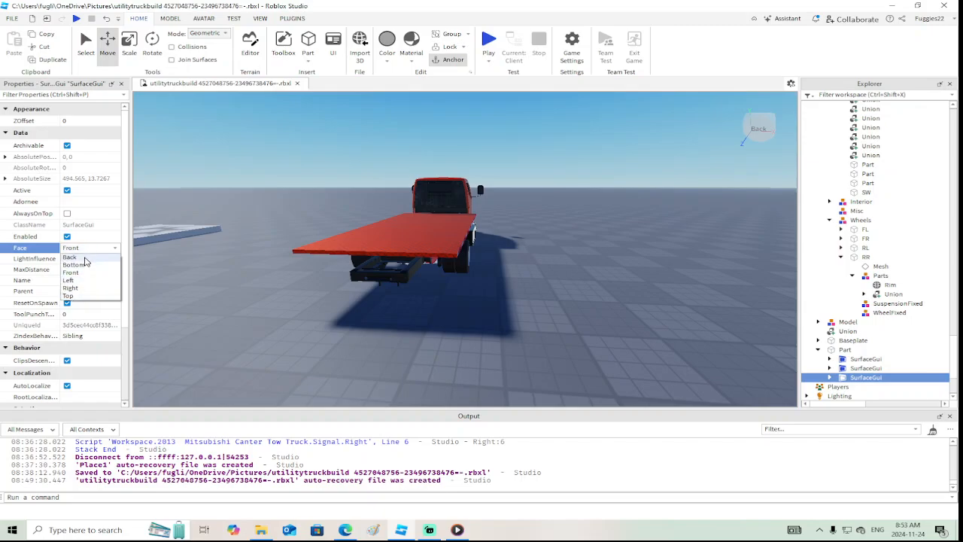
pyautogui.click(75, 257)
pyautogui.scroll(3, 486, 316)
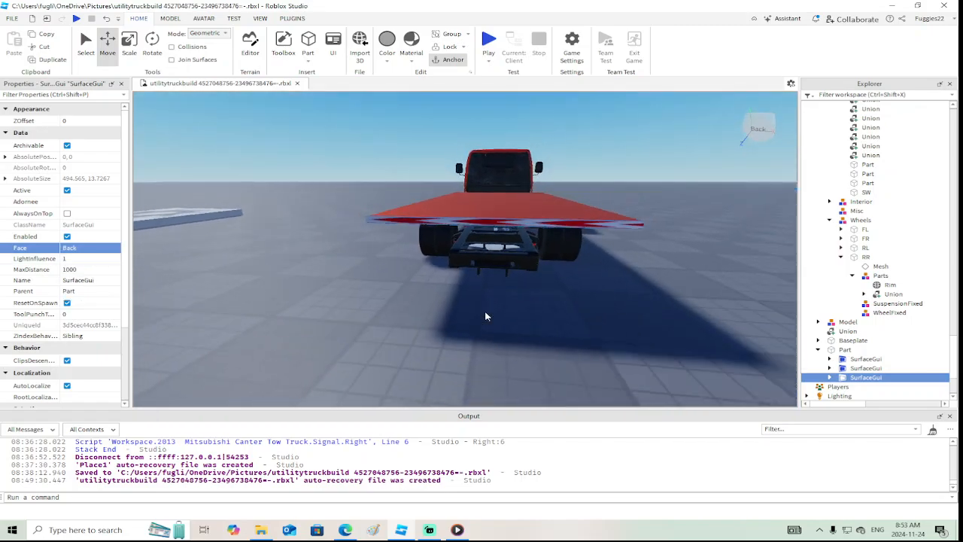
pyautogui.press('d')
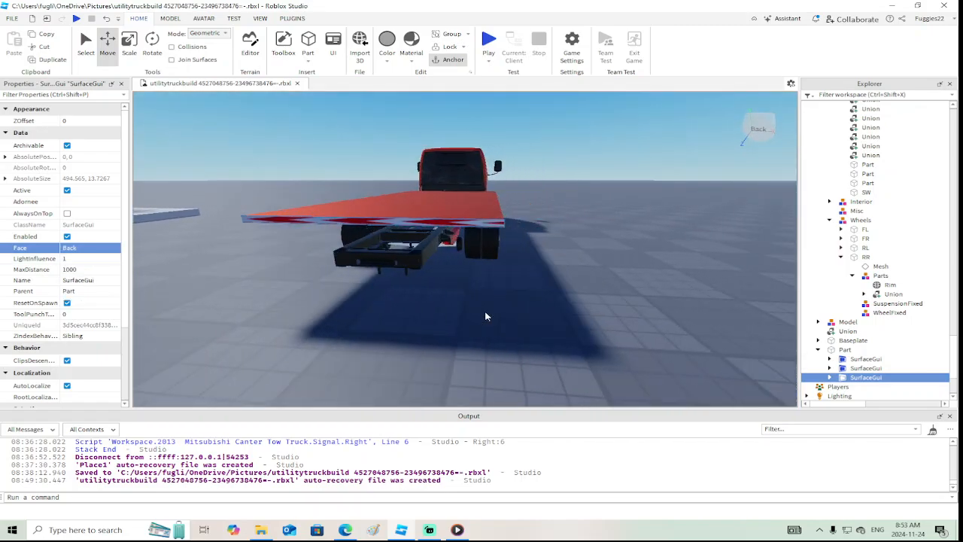
# Set the Size of the back-face SurfaceGui's Frame and ImageLabel to {0, 495},{0, 13}
pyautogui.click(832, 378)
pyautogui.scroll(-2, 854, 361)
pyautogui.click(855, 335)
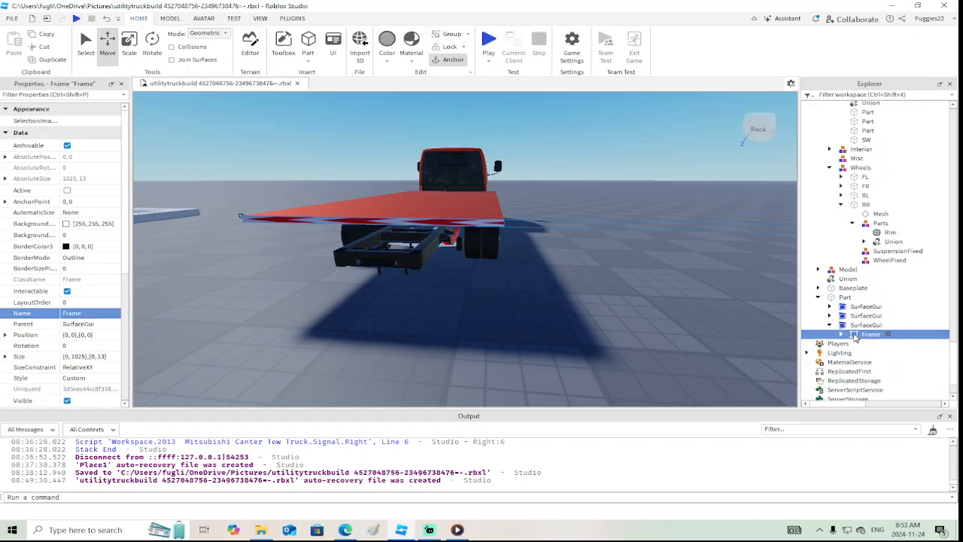
pyautogui.click(81, 357)
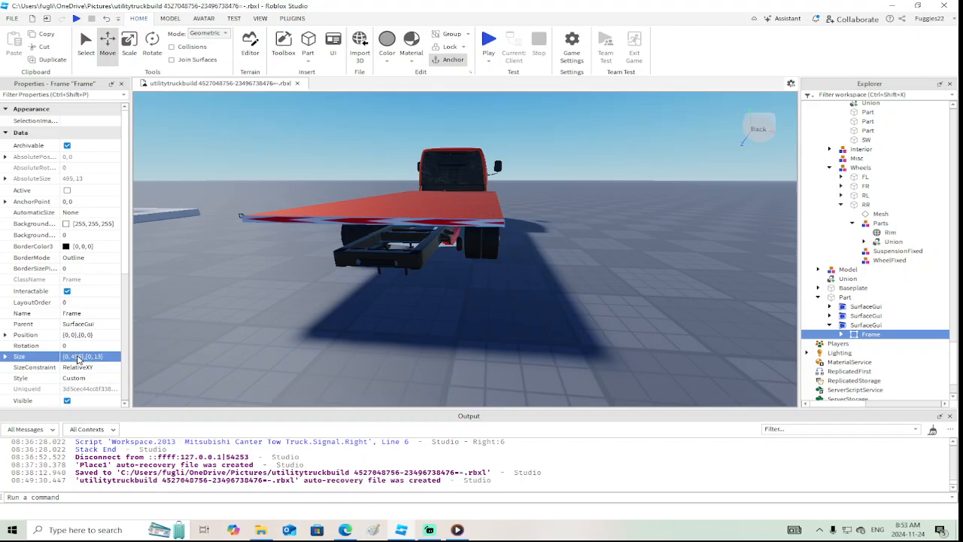
pyautogui.click(841, 334)
pyautogui.click(871, 343)
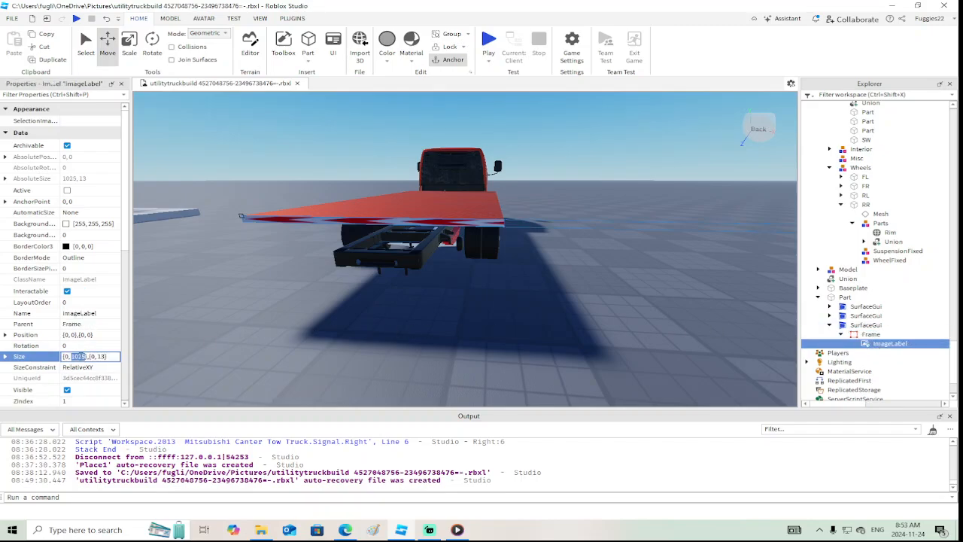
pyautogui.press('Return')
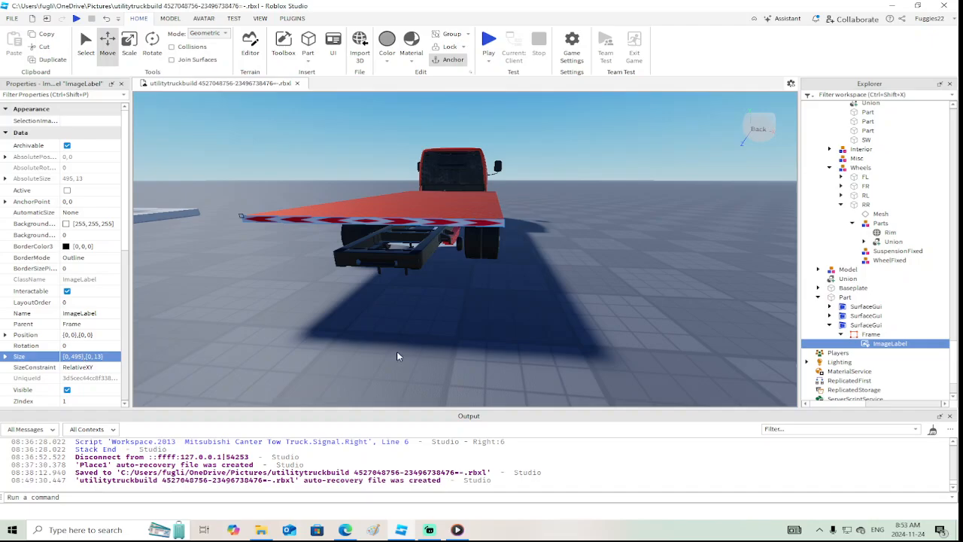
# Deselect the label and examine the marking strips along the bed's edges from around the truck
pyautogui.press('s')
pyautogui.moveTo(478, 301); pyautogui.dragTo(525, 342, button='right')
pyautogui.click(478, 300)
pyautogui.press('w')
pyautogui.press('d')
pyautogui.press('a')
pyautogui.press('s')
pyautogui.press('a')
pyautogui.press('s')
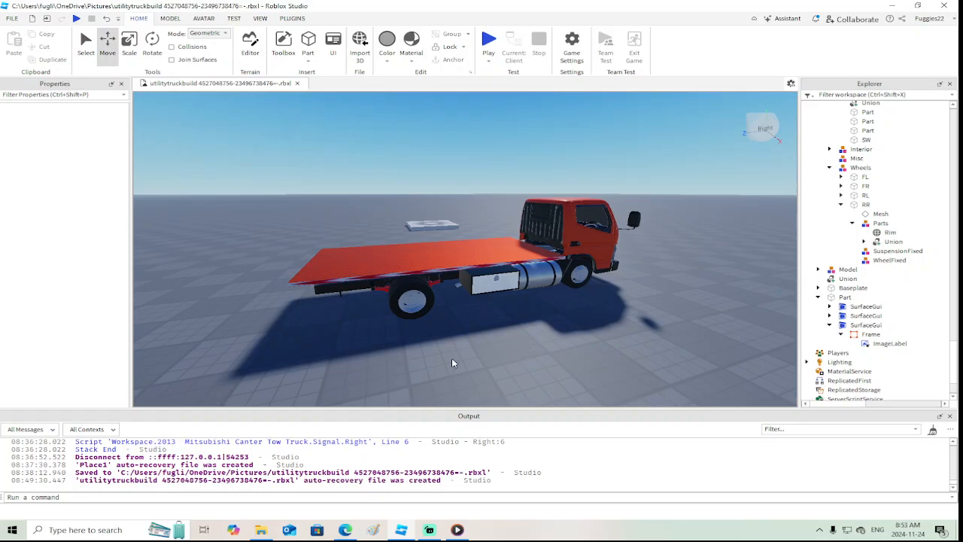
pyautogui.moveTo(410, 533)
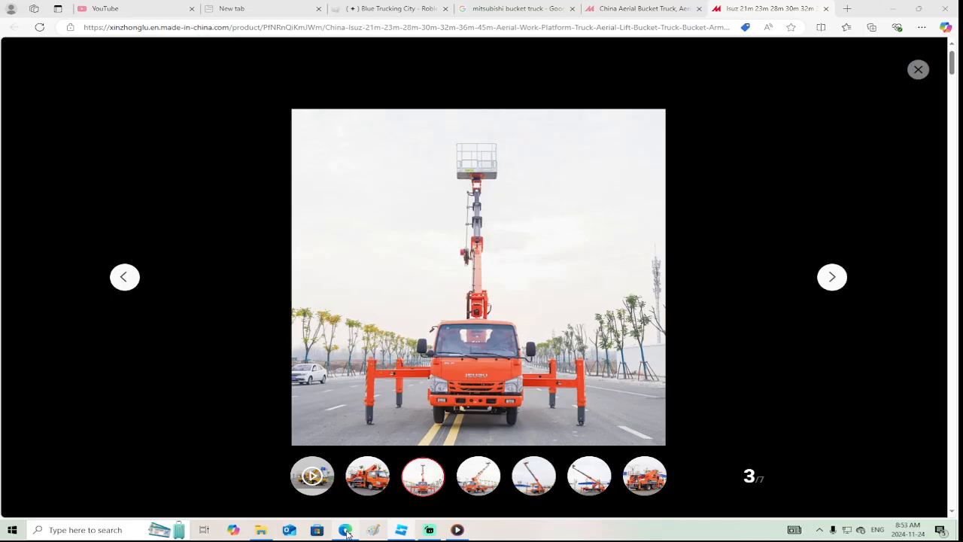
# Switch to the browser to check the Isuzu aerial bucket truck reference photos, and return to Roblox Studio
pyautogui.click(344, 529)
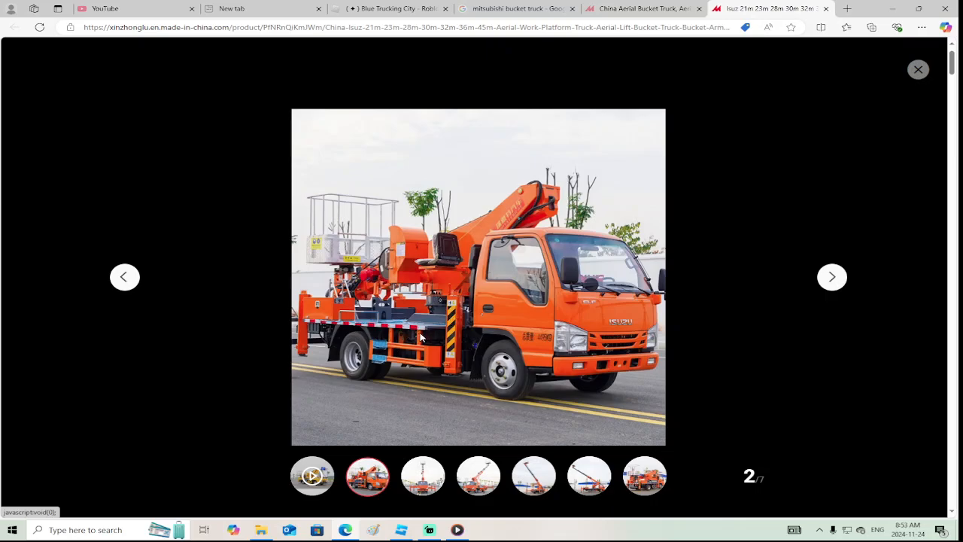
pyautogui.moveTo(403, 536)
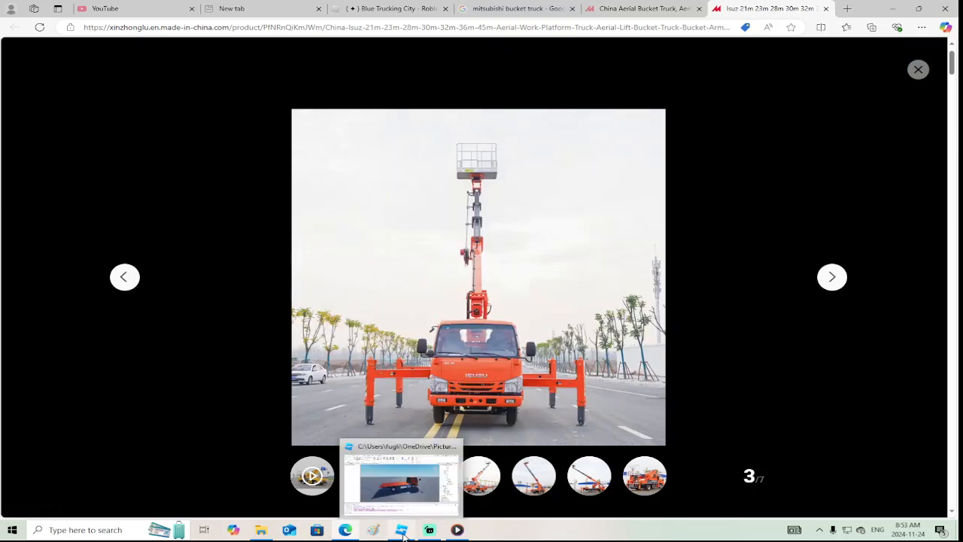
pyautogui.click(413, 481)
# Insert a block Part at the front of the bed behind the cab and scale it to about 4 × 1.636 × 1.47 studs
pyautogui.moveTo(506, 281); pyautogui.dragTo(521, 278, button='right')
pyautogui.scroll(3, 521, 278)
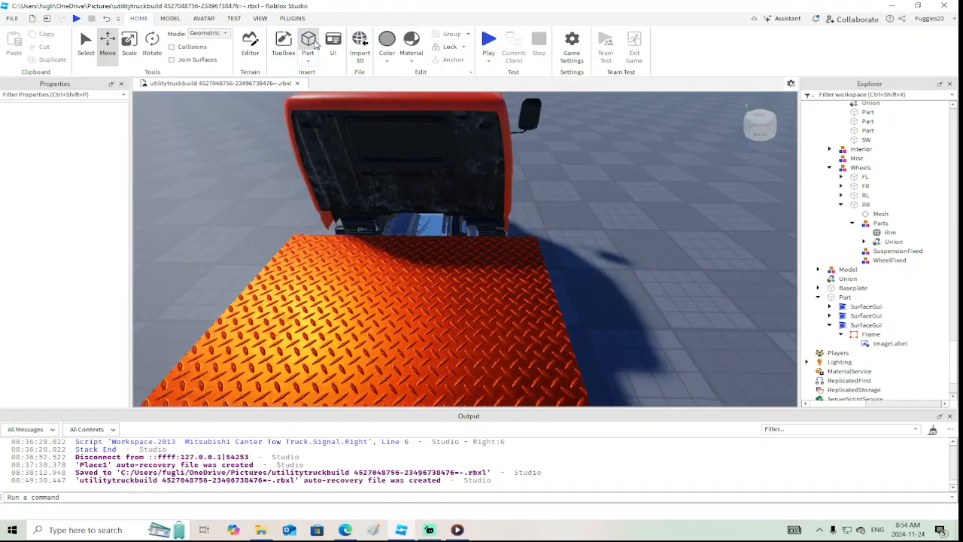
pyautogui.click(308, 45)
pyautogui.moveTo(418, 269); pyautogui.dragTo(360, 270)
pyautogui.moveTo(359, 271); pyautogui.dragTo(359, 270, button='right')
pyautogui.click(129, 41)
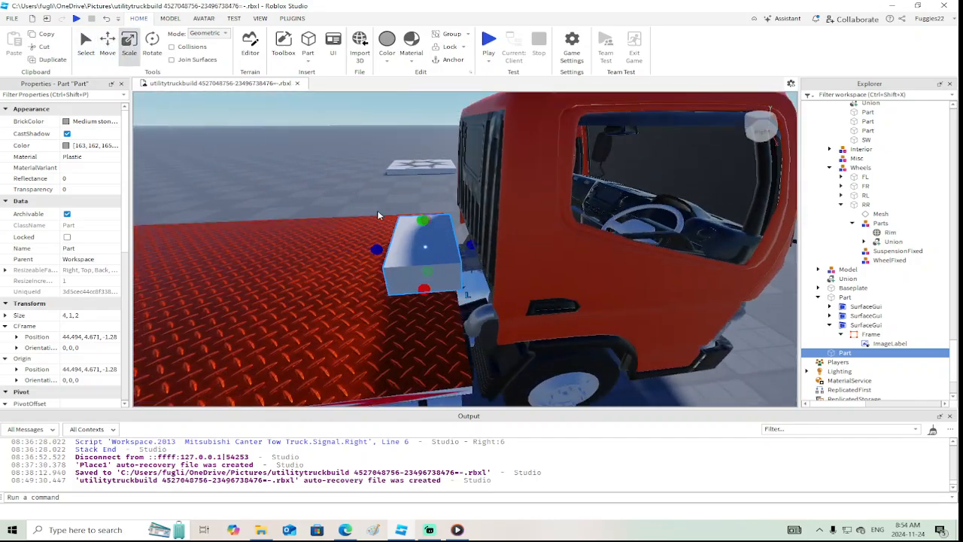
pyautogui.moveTo(379, 248); pyautogui.dragTo(431, 203)
pyautogui.moveTo(431, 203); pyautogui.dragTo(431, 203, button='right')
# Set the new block's BrickColor to New Yeller and its Material to Metal
pyautogui.click(103, 118)
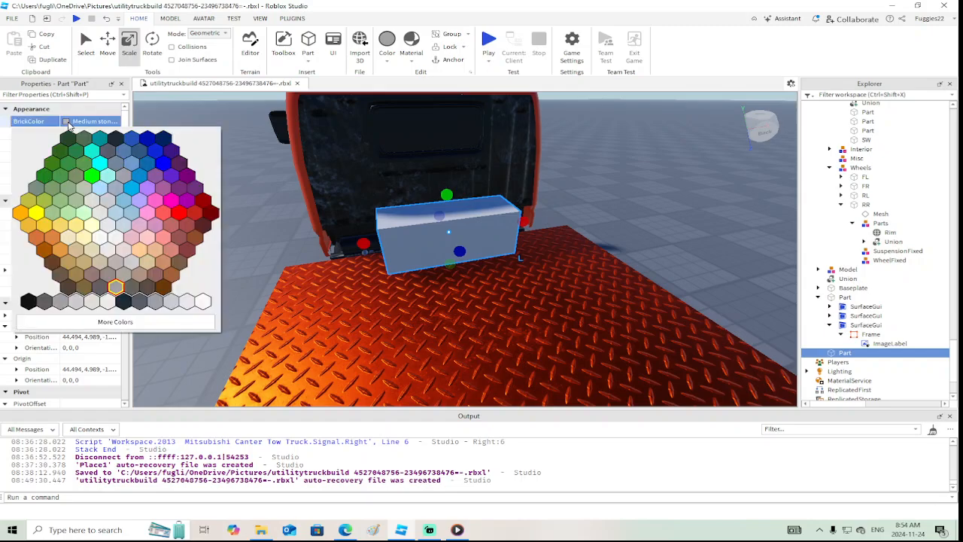
pyautogui.click(33, 220)
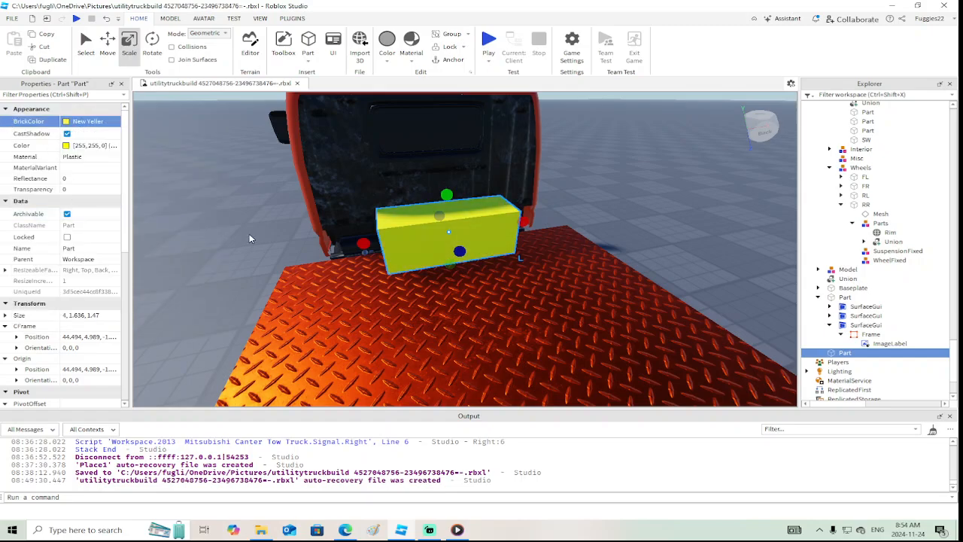
pyautogui.click(101, 159)
pyautogui.press('m')
pyautogui.press('m')
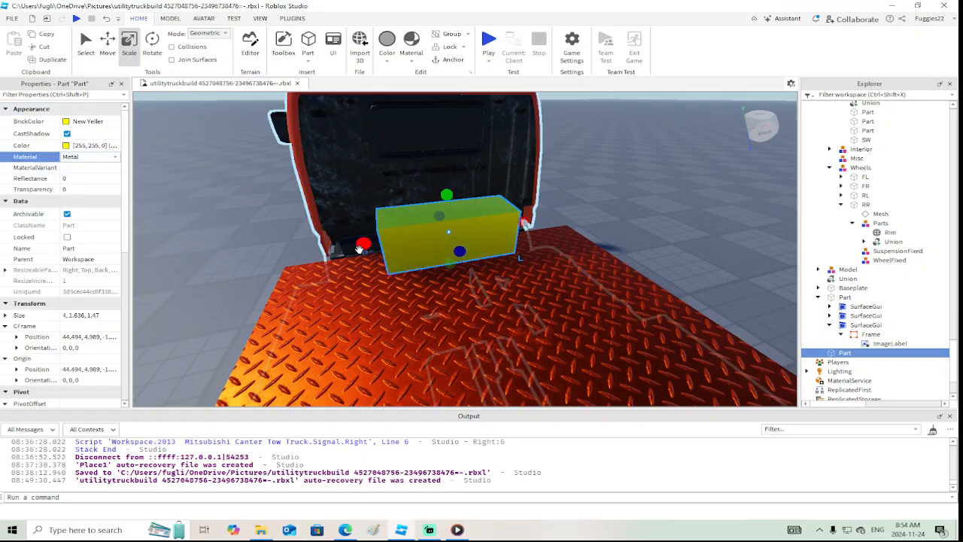
# Stretch the yellow block in both directions across the bed's full width, to about 9.83 studs long
pyautogui.moveTo(359, 255); pyautogui.dragTo(361, 255, button='right')
pyautogui.moveTo(419, 170); pyautogui.dragTo(327, 163)
pyautogui.moveTo(326, 163); pyautogui.dragTo(329, 163, button='right')
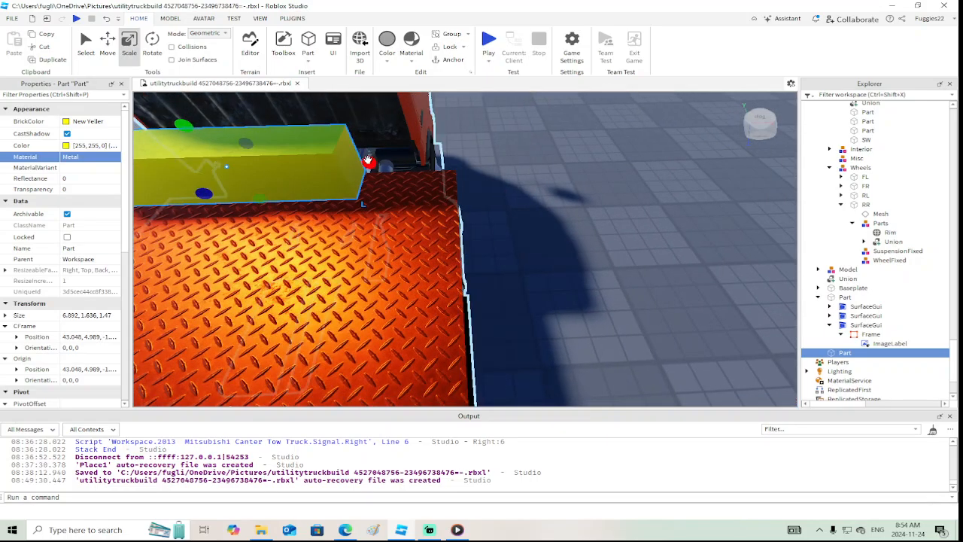
pyautogui.moveTo(370, 162); pyautogui.dragTo(471, 168)
pyautogui.scroll(-5, 471, 168)
pyautogui.moveTo(471, 167); pyautogui.dragTo(471, 167, button='right')
pyautogui.scroll(1, 470, 168)
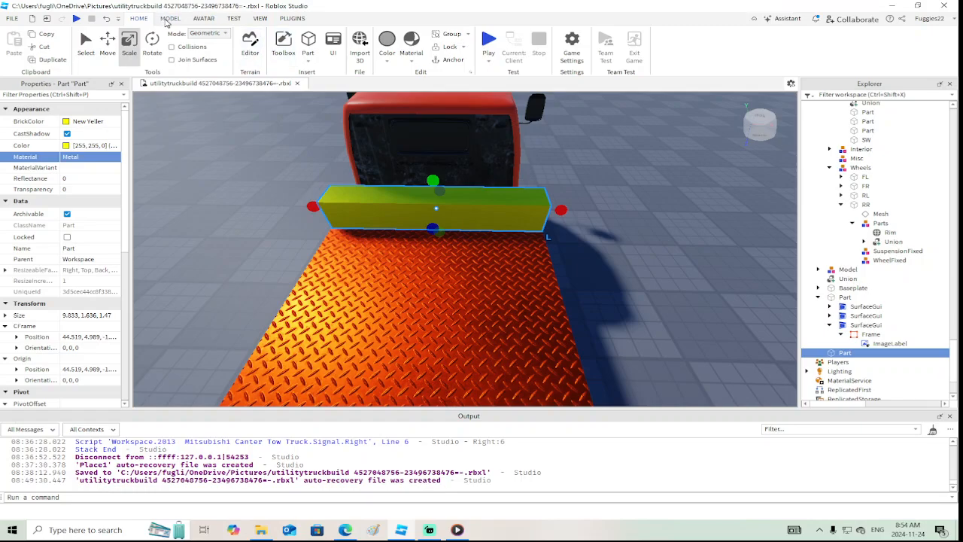
# Create a weld constraint between the yellow block and the diamond-plate bed
pyautogui.click(170, 18)
pyautogui.click(652, 59)
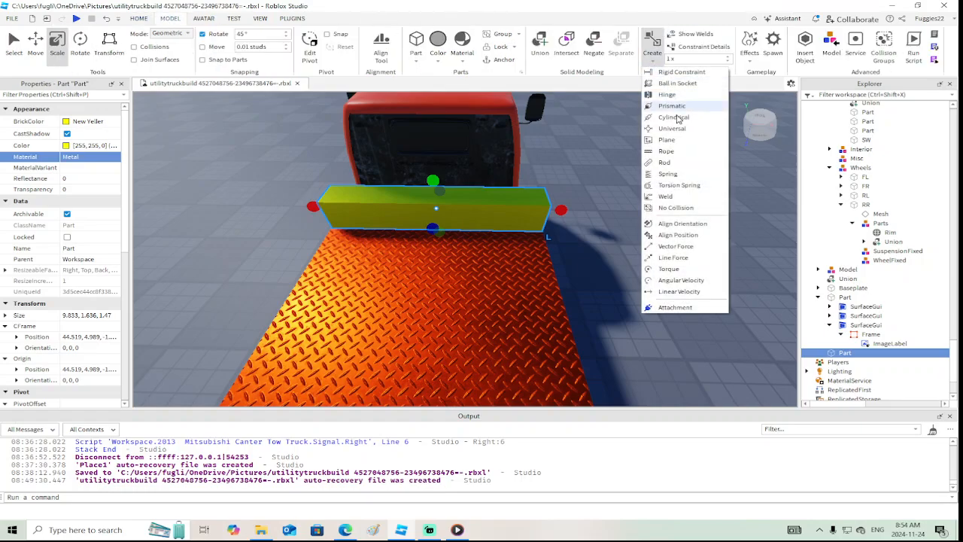
pyautogui.click(663, 196)
pyautogui.click(446, 215)
pyautogui.click(440, 268)
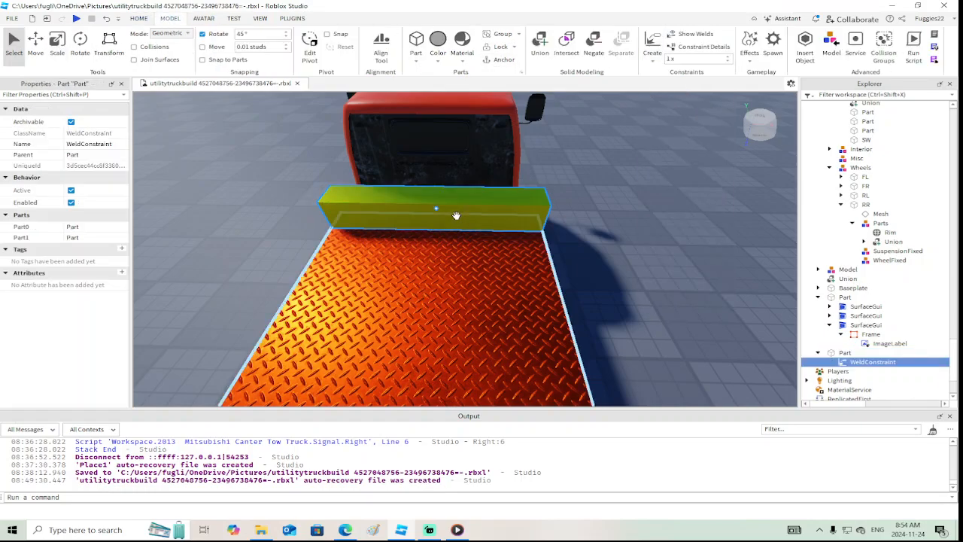
# Make the yellow block massless and keep it selected
pyautogui.click(453, 215)
pyautogui.scroll(-1, 90, 201)
pyautogui.scroll(-3, 82, 269)
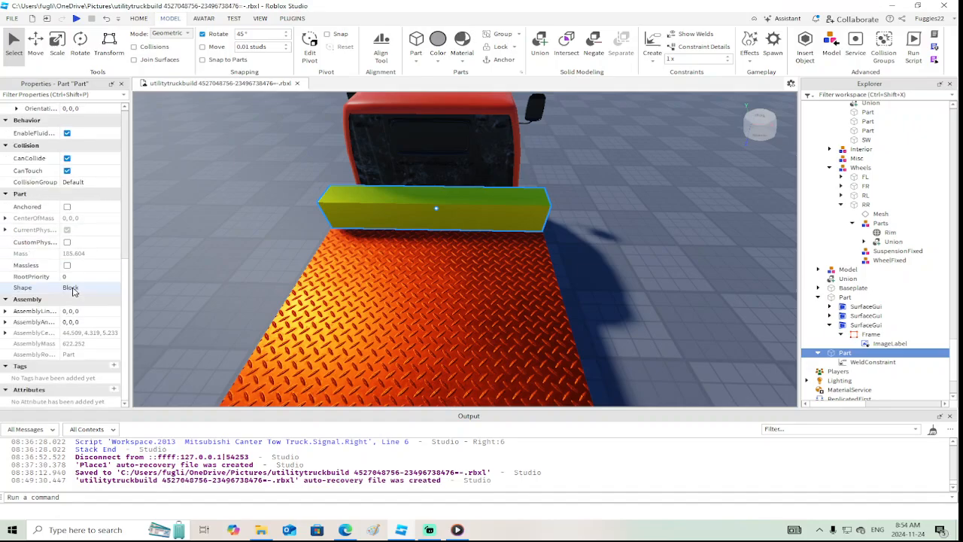
pyautogui.click(68, 268)
pyautogui.click(425, 323)
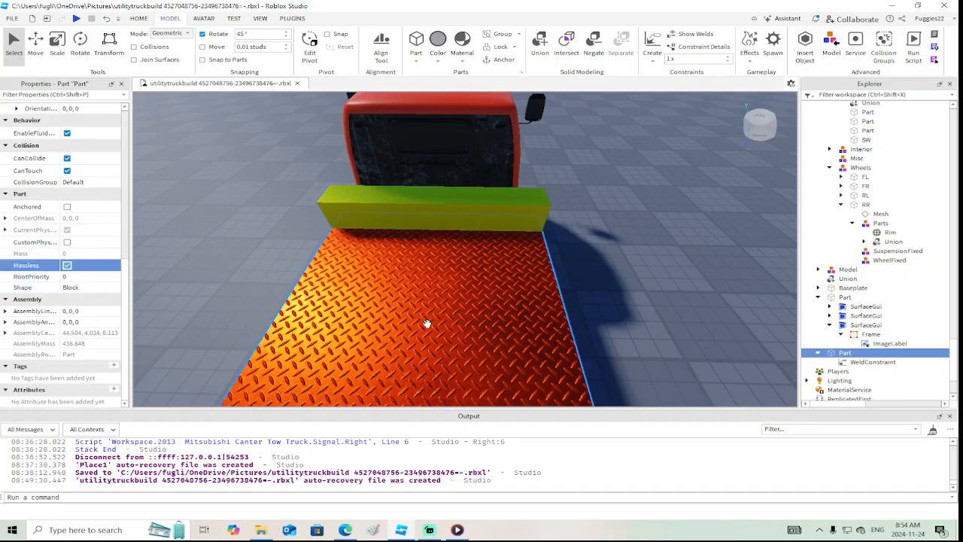
pyautogui.moveTo(419, 266); pyautogui.dragTo(458, 249, button='right')
pyautogui.click(436, 284)
pyautogui.moveTo(430, 286); pyautogui.dragTo(422, 294, button='right')
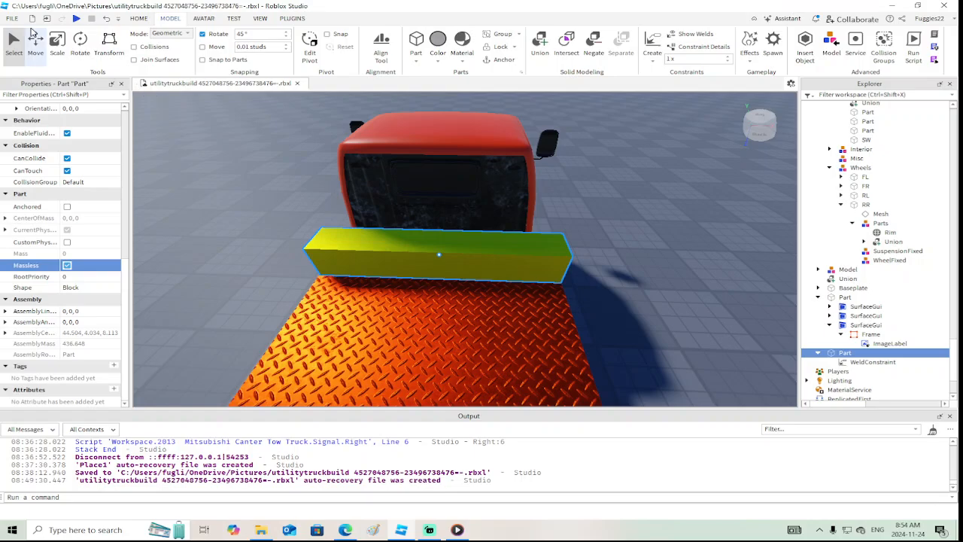
# Duplicate the yellow block and delete the WeldConstraint inside the copy
pyautogui.click(34, 39)
pyautogui.rightClick(514, 266)
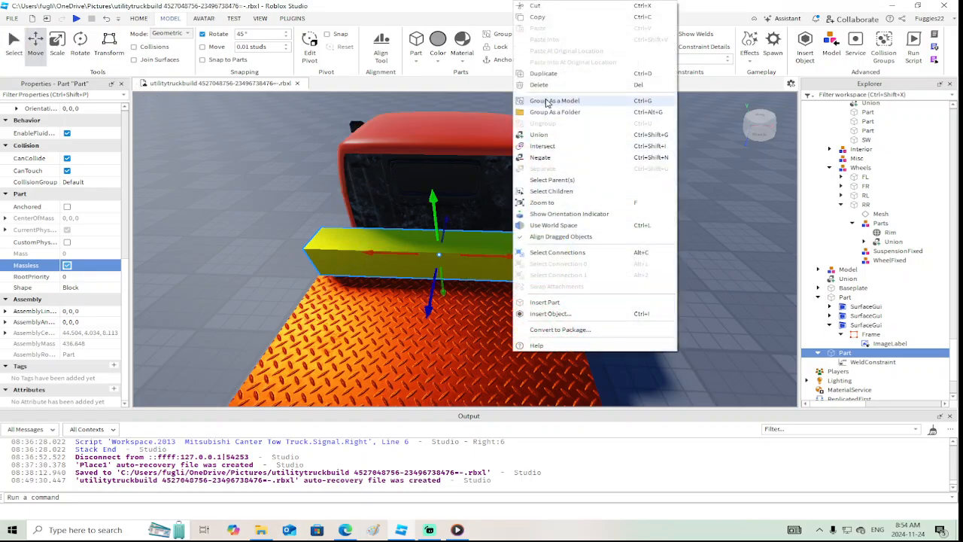
pyautogui.click(546, 75)
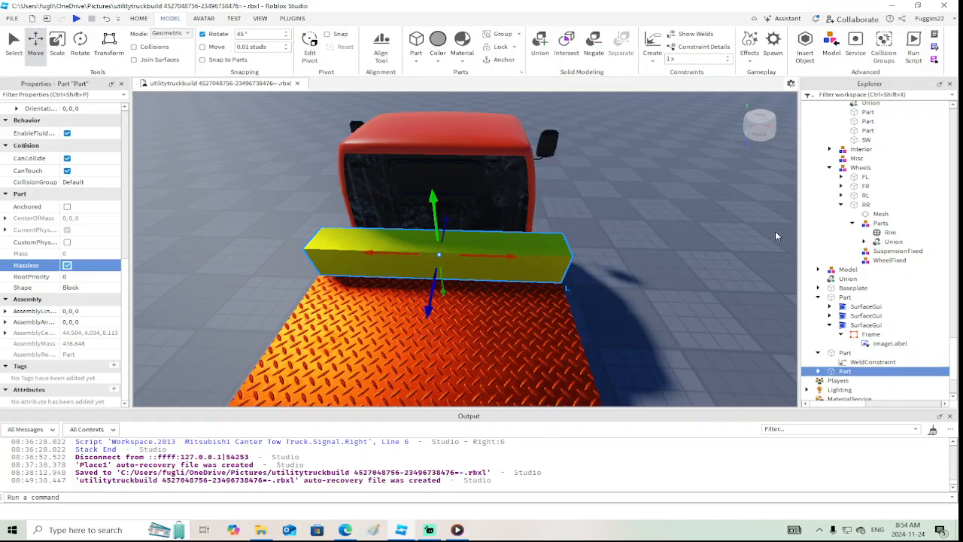
pyautogui.click(817, 370)
pyautogui.scroll(-2, 856, 376)
pyautogui.click(853, 329)
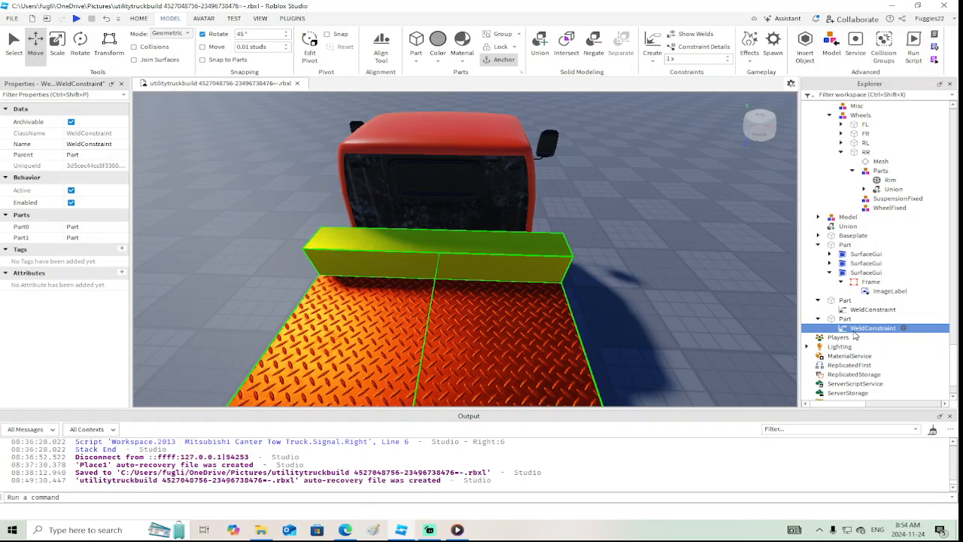
pyautogui.press('Delete')
pyautogui.click(846, 319)
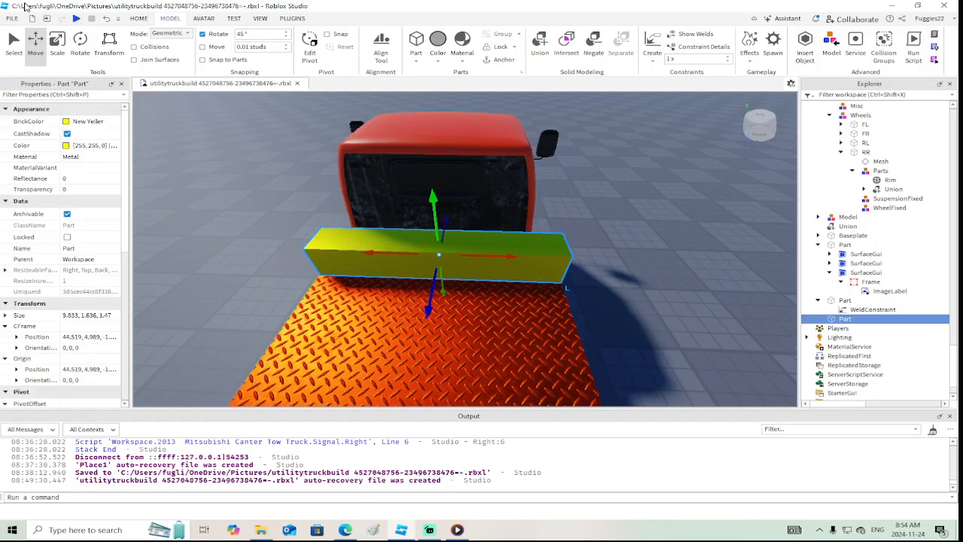
# Shorten the copied block to about 4.89 studs, half the bed's width, and set its BrickColor to Really black
pyautogui.click(57, 41)
pyautogui.moveTo(569, 255); pyautogui.dragTo(457, 254)
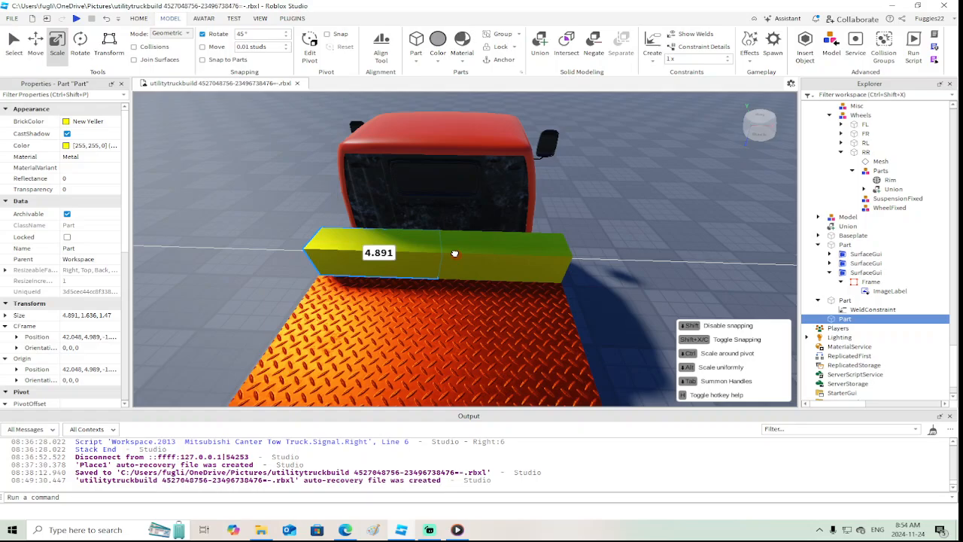
pyautogui.press('w')
pyautogui.moveTo(448, 253); pyautogui.dragTo(438, 255, button='right')
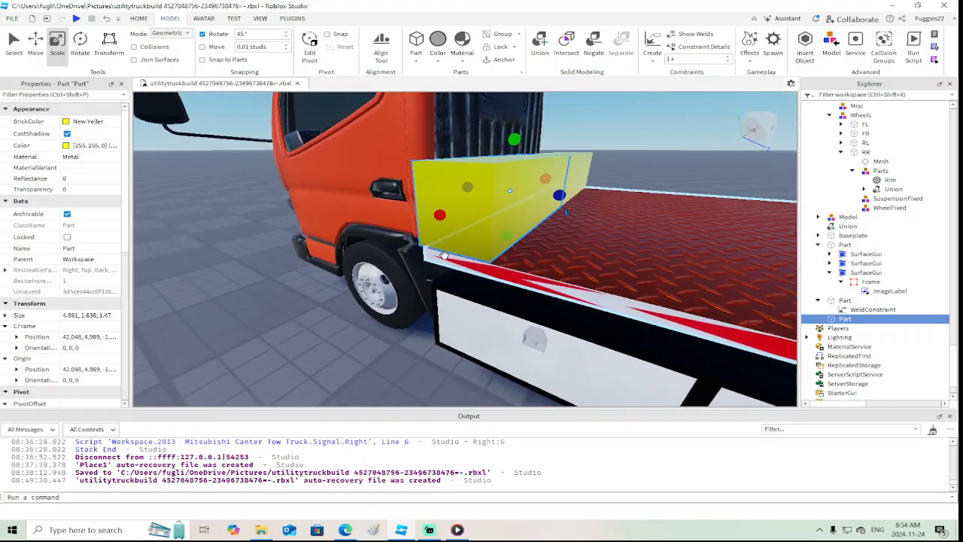
pyautogui.click(67, 122)
pyautogui.click(34, 301)
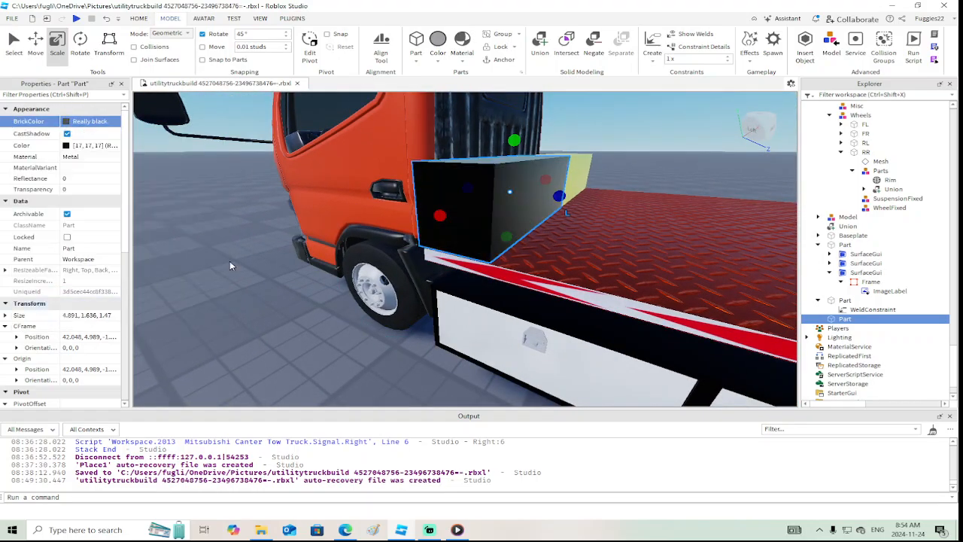
# Scale the black block to about 5.653 × 1.403 × 1.224 studs so it fits inside the yellow block and protrudes past the bed's side
pyautogui.scroll(5, 313, 233)
pyautogui.scroll(-3, 313, 234)
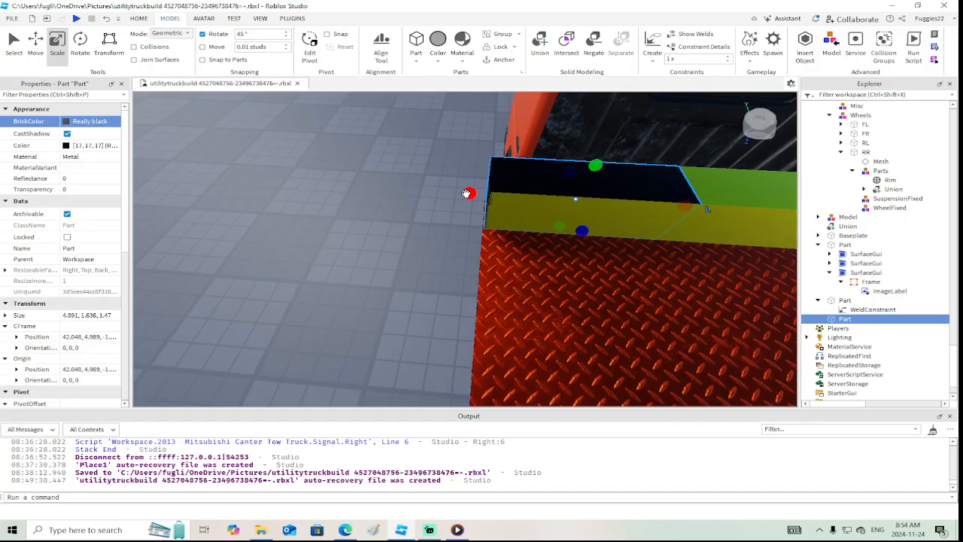
pyautogui.moveTo(467, 193); pyautogui.dragTo(441, 189)
pyautogui.moveTo(441, 188); pyautogui.dragTo(459, 190, button='right')
pyautogui.moveTo(457, 184); pyautogui.dragTo(457, 188)
pyautogui.scroll(3, 457, 186)
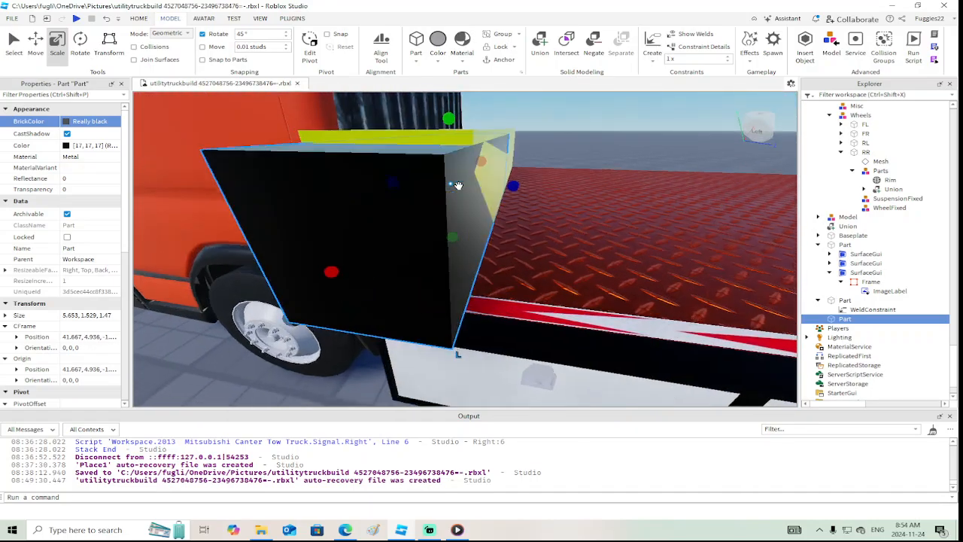
pyautogui.scroll(-4, 457, 187)
pyautogui.moveTo(457, 188); pyautogui.dragTo(456, 194, button='right')
pyautogui.moveTo(470, 209); pyautogui.dragTo(466, 210)
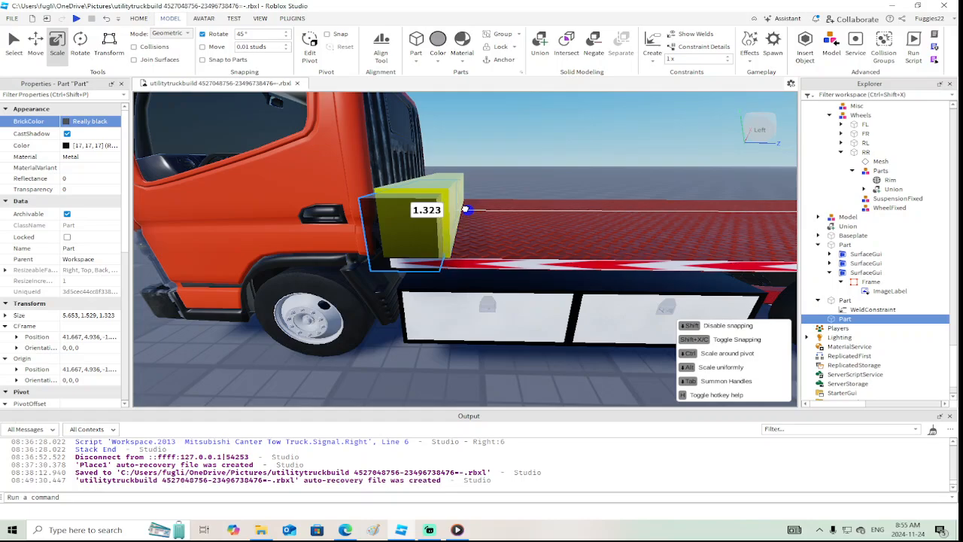
pyautogui.moveTo(466, 210); pyautogui.dragTo(464, 213, button='right')
pyautogui.moveTo(316, 245); pyautogui.dragTo(319, 245)
pyautogui.moveTo(390, 364); pyautogui.dragTo(391, 363, button='right')
pyautogui.moveTo(405, 351); pyautogui.dragTo(405, 347)
pyautogui.moveTo(369, 283); pyautogui.dragTo(368, 283, button='right')
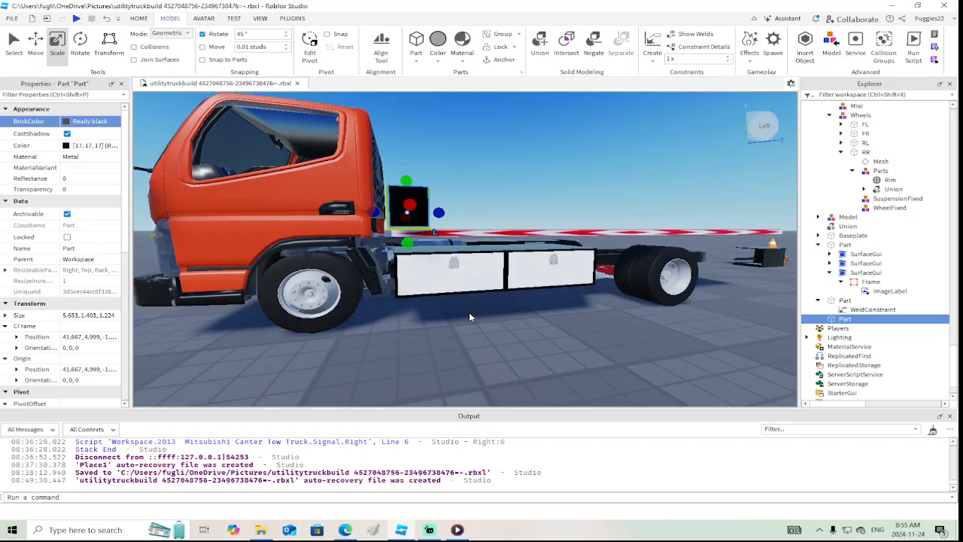
# Set the yellow block's Transparency to 0.6
pyautogui.moveTo(469, 312); pyautogui.dragTo(469, 312, button='right')
pyautogui.moveTo(514, 272); pyautogui.dragTo(514, 271, button='right')
pyautogui.click(612, 238)
pyautogui.click(83, 189)
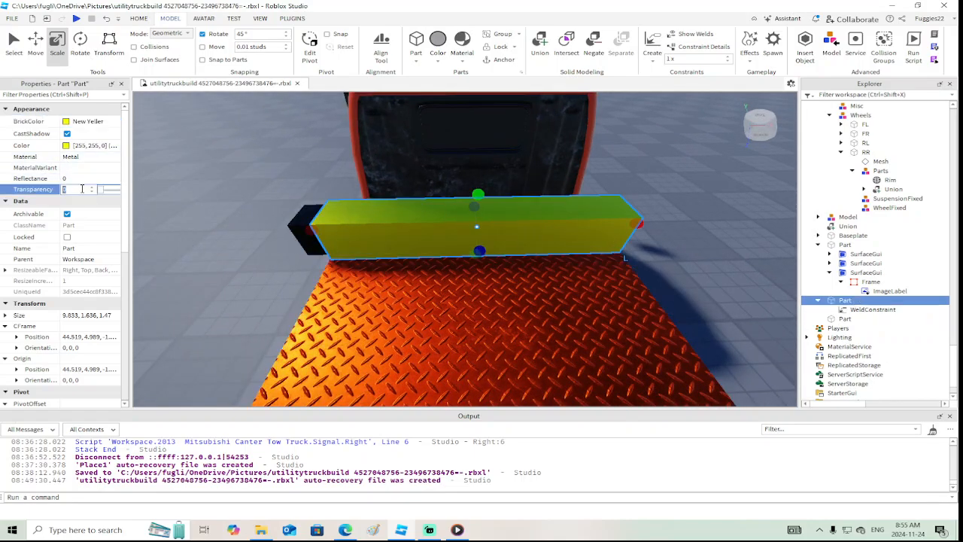
pyautogui.moveTo(100, 189); pyautogui.dragTo(112, 190)
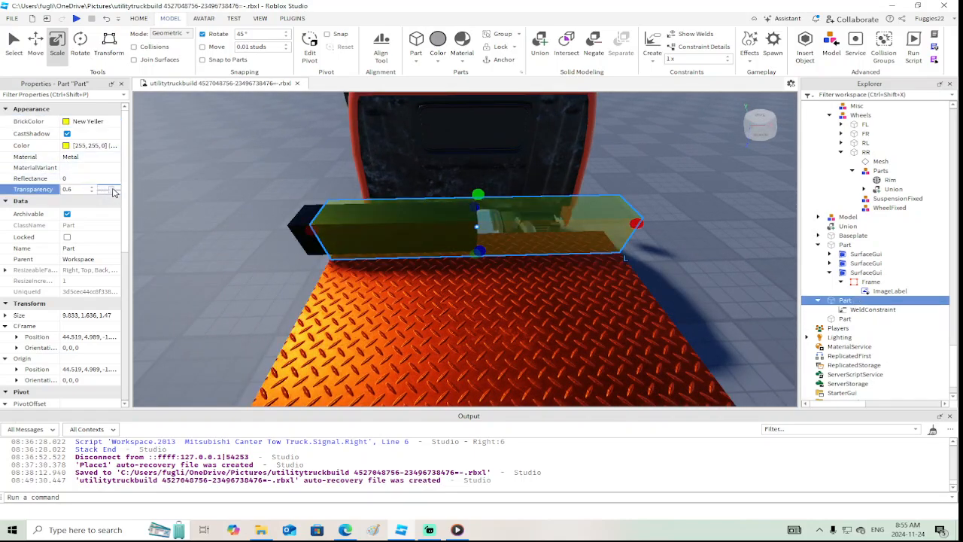
# Duplicate the black block and move the copy about 5.91 studs across so it protrudes past the bed's opposite side
pyautogui.click(297, 220)
pyautogui.scroll(-3, 295, 227)
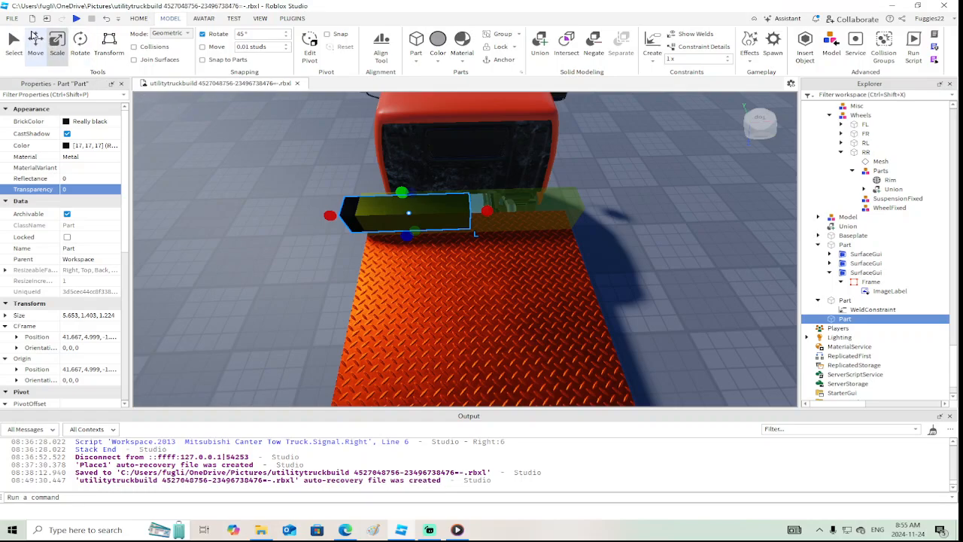
pyautogui.click(35, 45)
pyautogui.rightClick(483, 216)
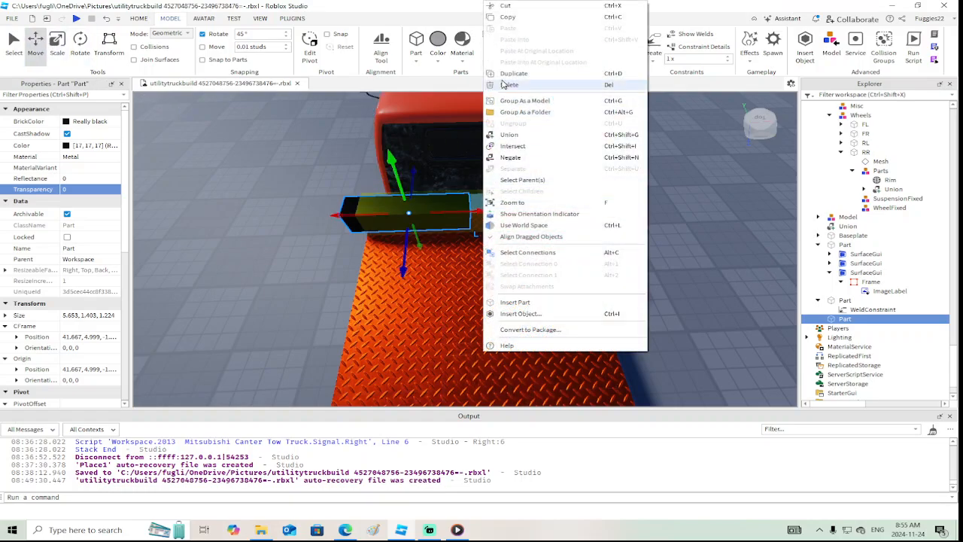
pyautogui.click(513, 73)
pyautogui.moveTo(482, 214); pyautogui.dragTo(611, 208)
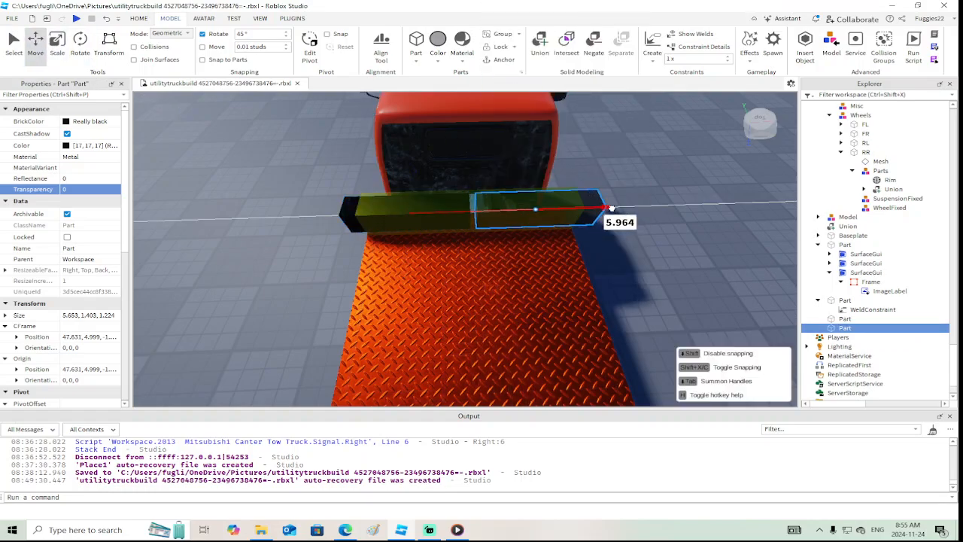
pyautogui.moveTo(611, 208); pyautogui.dragTo(602, 229, button='right')
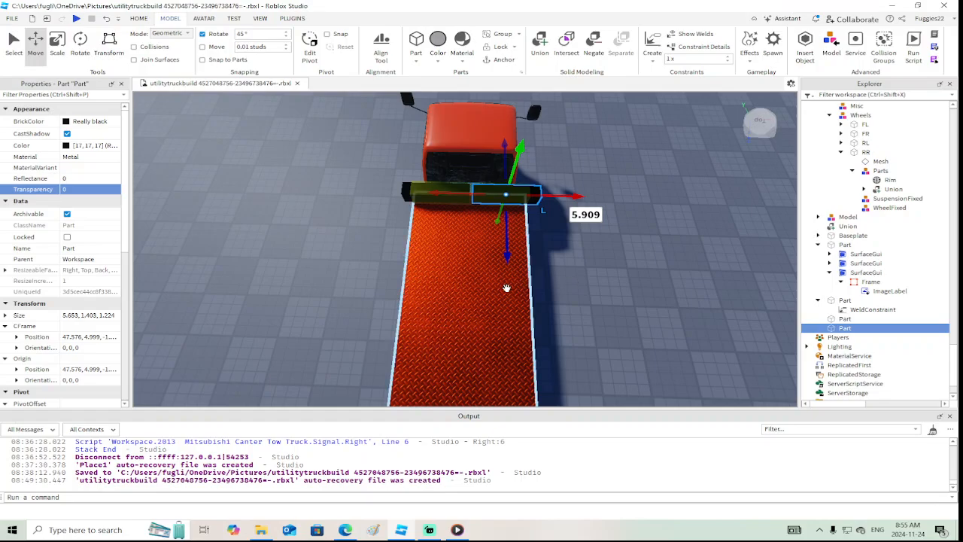
pyautogui.moveTo(617, 288); pyautogui.dragTo(617, 287, button='right')
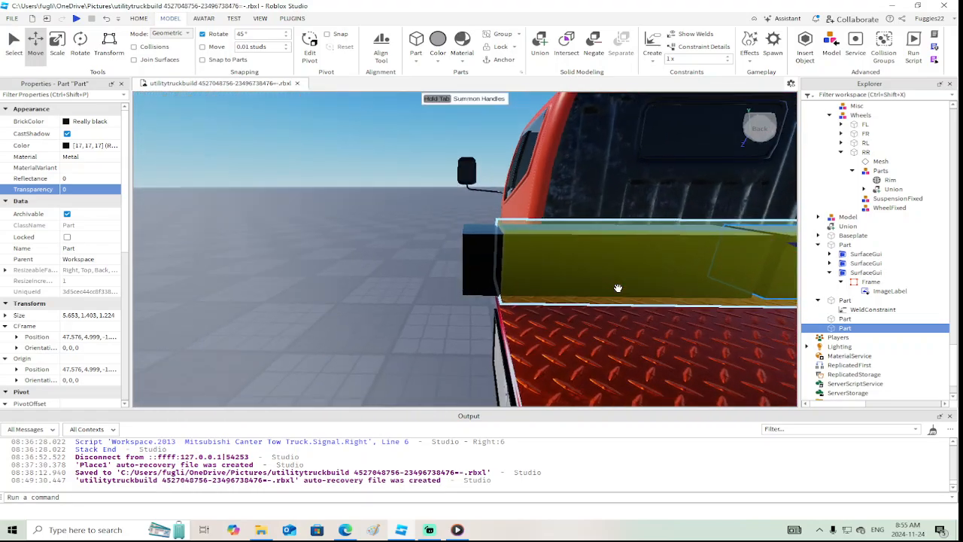
# Lengthen the original black block outward to about 5.76 studs so both ends protrude evenly, and deselect it
pyautogui.click(487, 267)
pyautogui.hotkey('ctrl', '3')
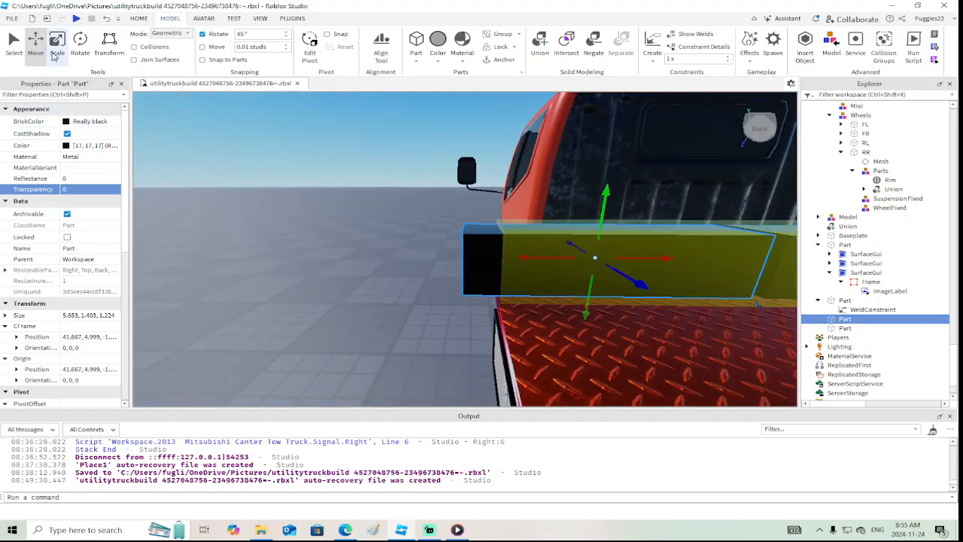
pyautogui.moveTo(449, 293); pyautogui.dragTo(449, 292, button='right')
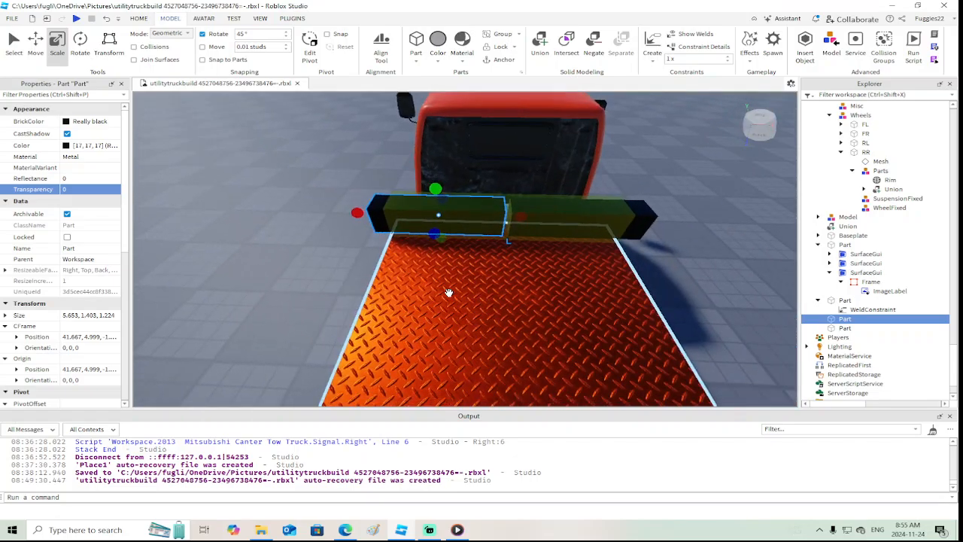
pyautogui.moveTo(448, 292); pyautogui.dragTo(448, 293, button='right')
pyautogui.press('a')
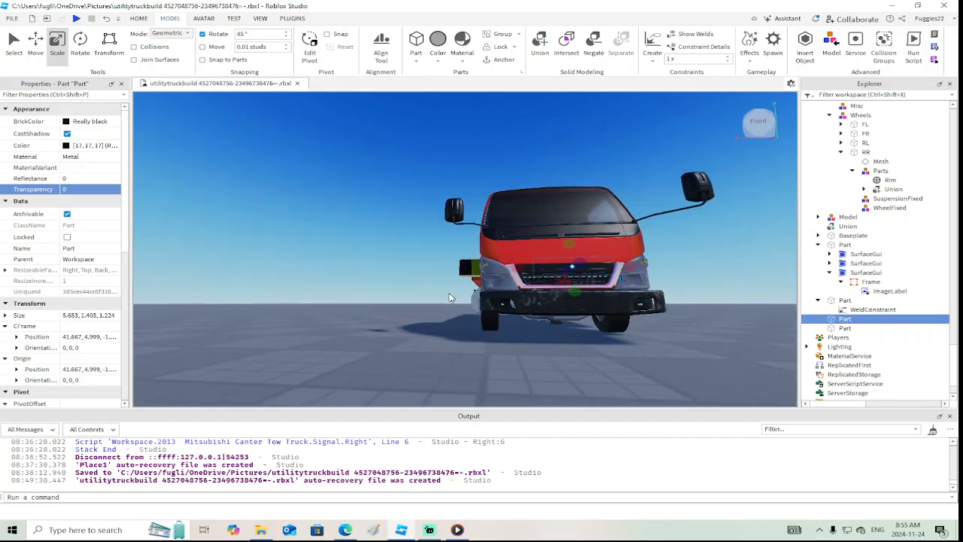
pyautogui.scroll(3, 450, 298)
pyautogui.moveTo(449, 294); pyautogui.dragTo(449, 293, button='right')
pyautogui.scroll(-4, 449, 294)
pyautogui.scroll(3, 449, 293)
pyautogui.moveTo(449, 219); pyautogui.dragTo(442, 222)
pyautogui.moveTo(458, 266); pyautogui.dragTo(459, 266, button='right')
pyautogui.scroll(-4, 459, 266)
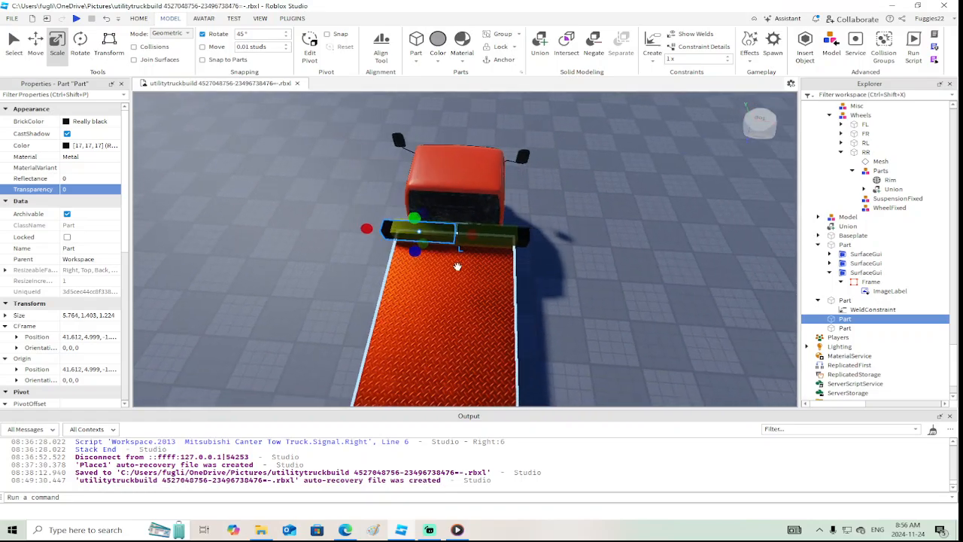
pyautogui.click(631, 304)
pyautogui.moveTo(598, 302); pyautogui.dragTo(598, 301, button='right')
pyautogui.scroll(2, 598, 302)
pyautogui.scroll(3, 598, 300)
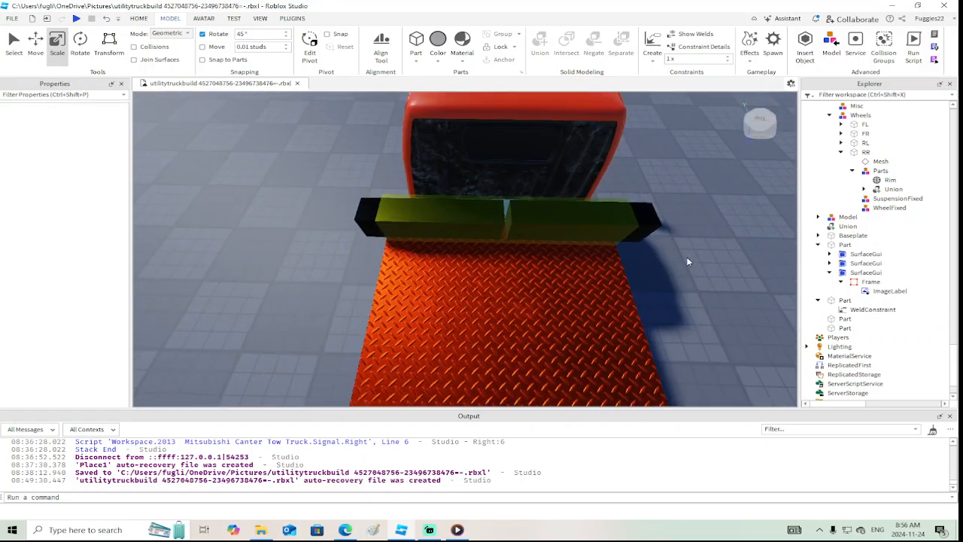
# Create a Prismatic constraint between the black block's outer end and the adjoining end of the yellow block
pyautogui.scroll(-4, 687, 260)
pyautogui.scroll(4, 687, 262)
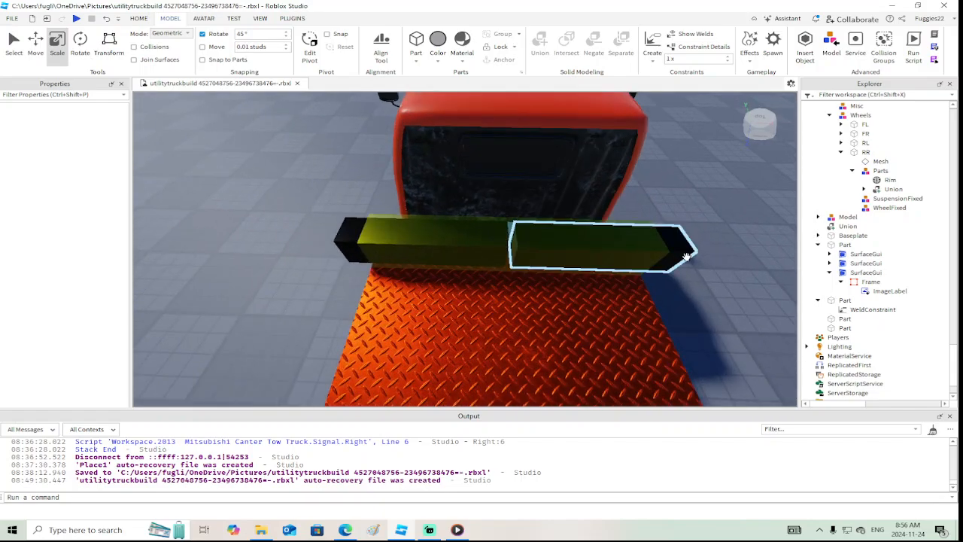
pyautogui.scroll(-2, 647, 218)
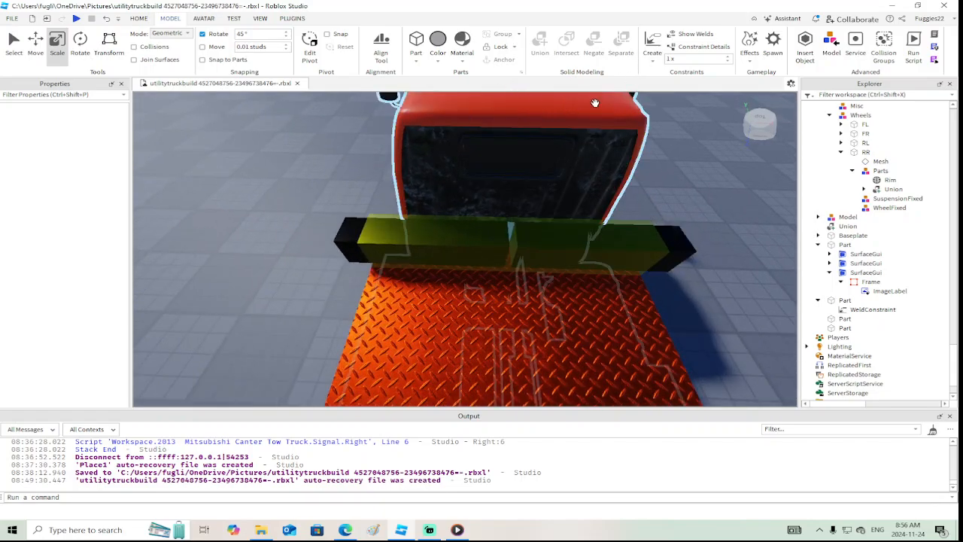
pyautogui.click(652, 58)
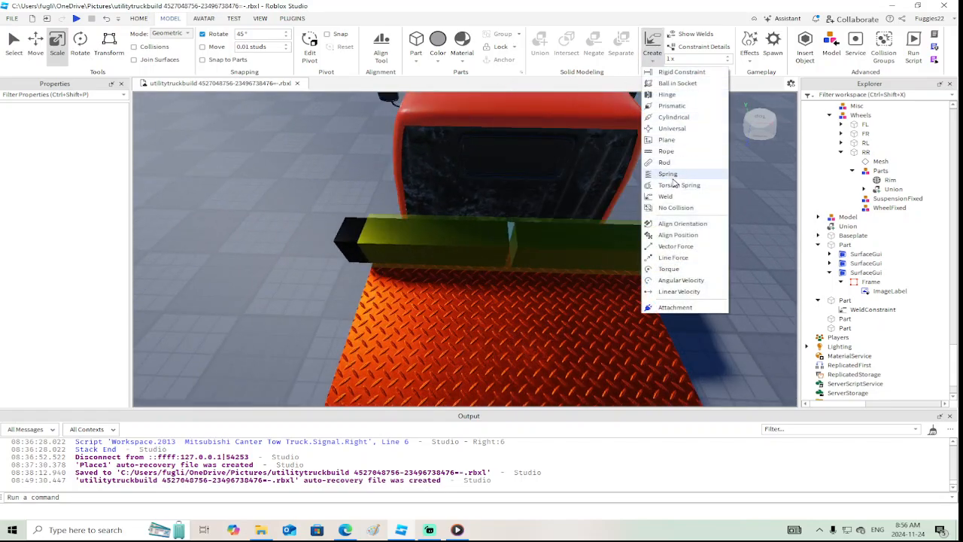
pyautogui.click(662, 103)
pyautogui.scroll(4, 427, 195)
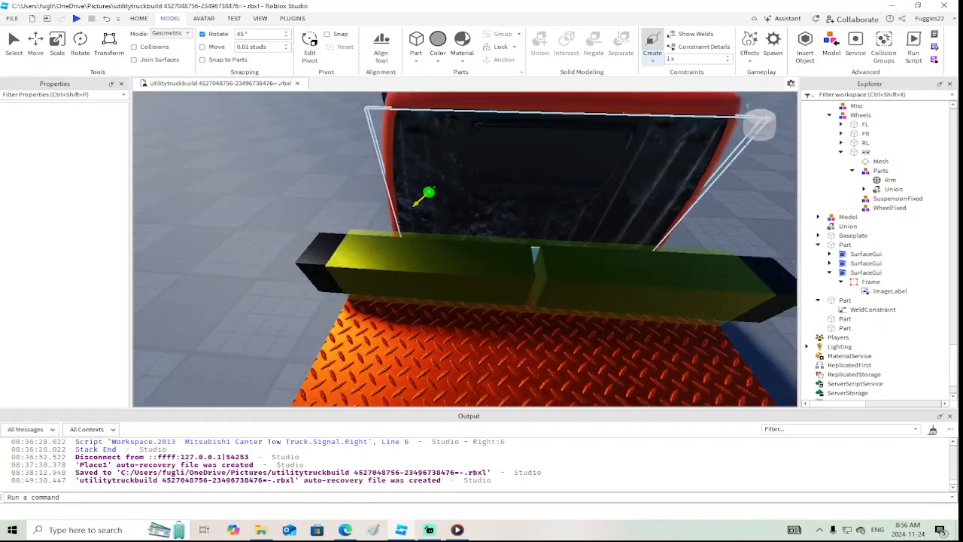
pyautogui.click(246, 281)
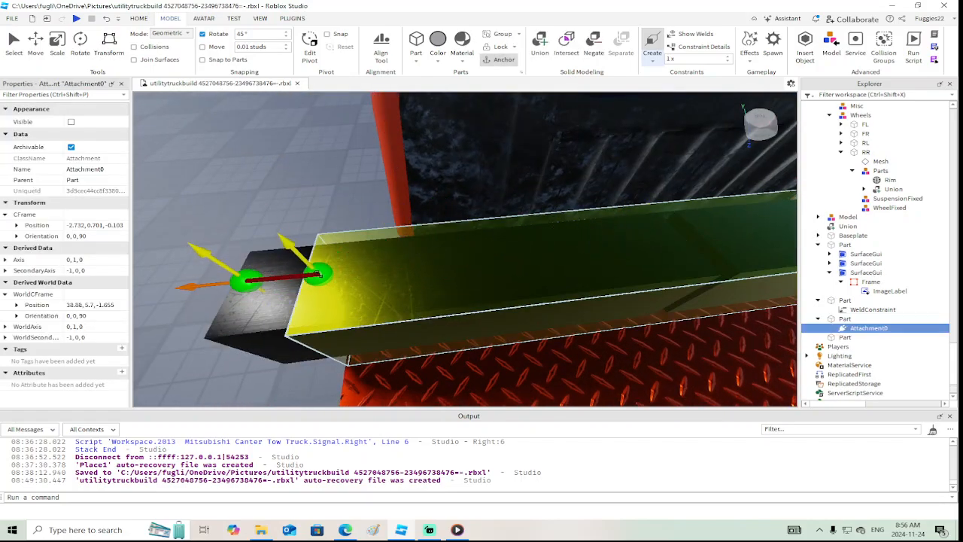
pyautogui.click(318, 275)
pyautogui.moveTo(361, 269); pyautogui.dragTo(385, 263, button='right')
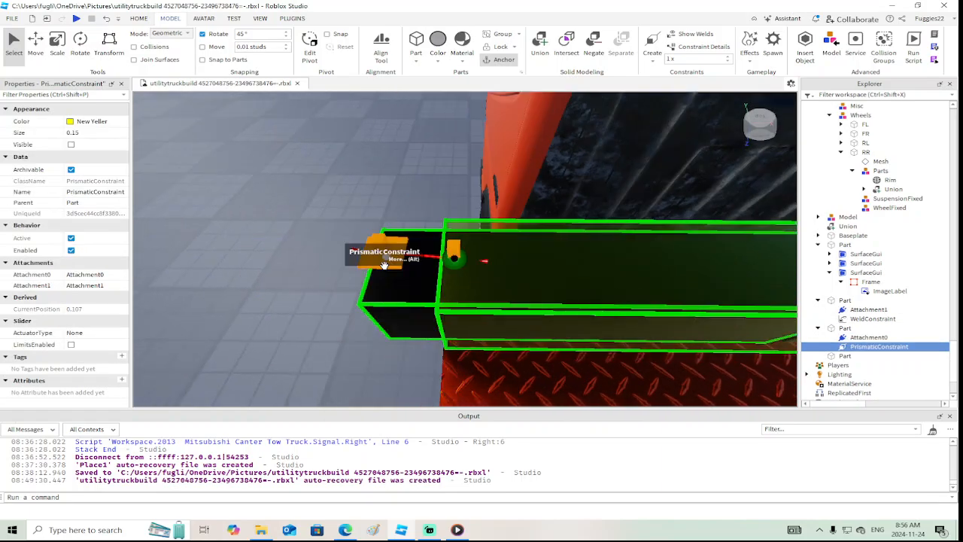
# Rotate Attachment1 and Attachment0 to an orientation of 0, 0, 180 so both axes point outward along the arm
pyautogui.click(454, 253)
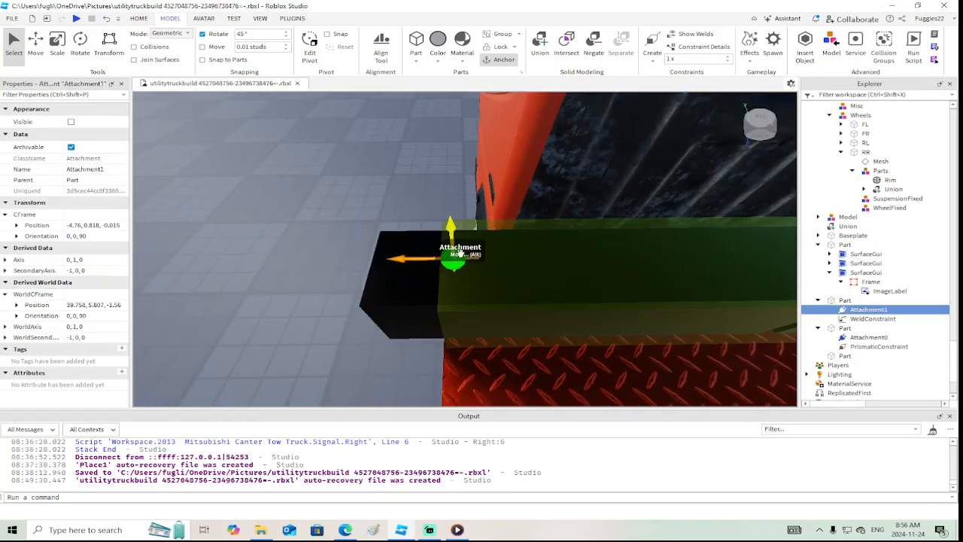
pyautogui.click(79, 41)
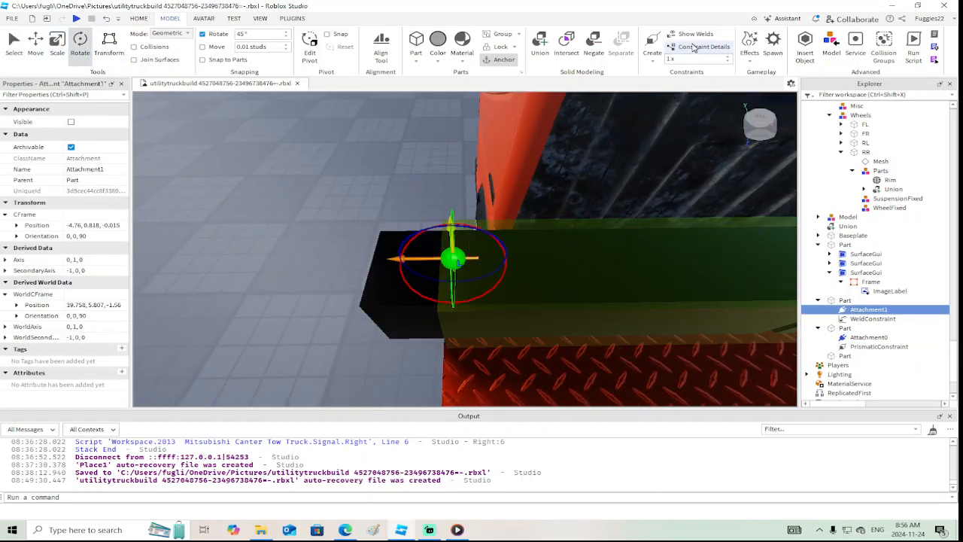
pyautogui.moveTo(498, 239); pyautogui.dragTo(382, 250)
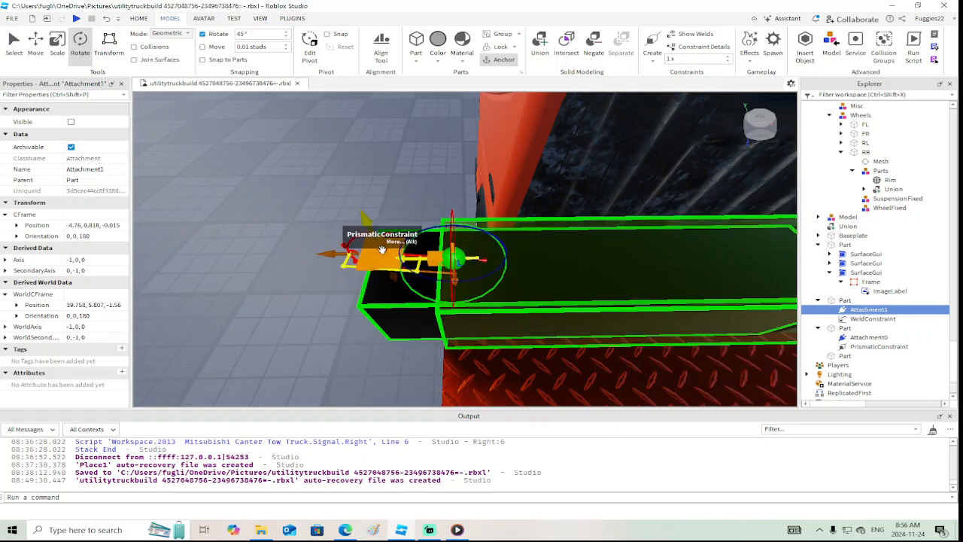
pyautogui.moveTo(383, 260); pyautogui.dragTo(382, 259, button='right')
pyautogui.scroll(-3, 383, 263)
pyautogui.click(430, 201)
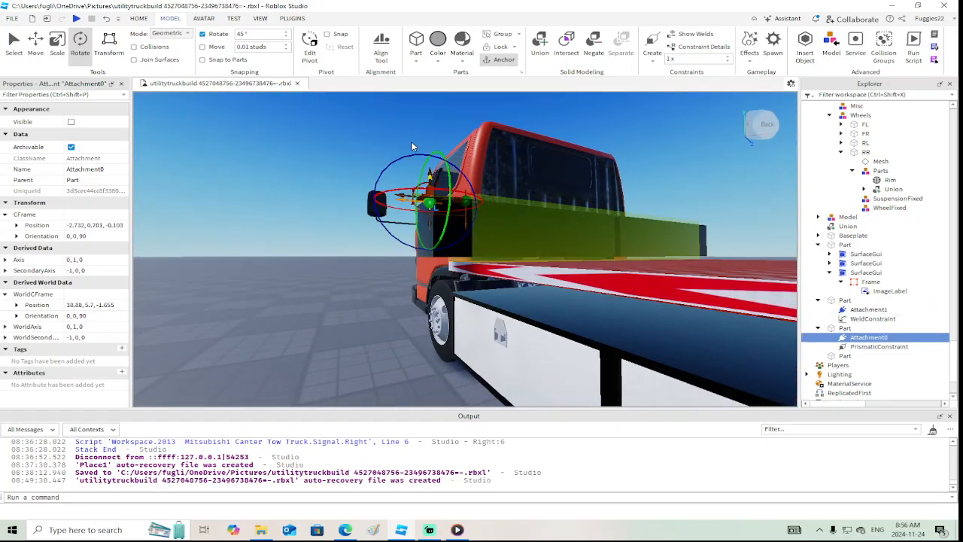
pyautogui.moveTo(397, 157); pyautogui.dragTo(373, 228)
pyautogui.scroll(3, 373, 228)
pyautogui.moveTo(374, 228); pyautogui.dragTo(374, 229, button='right')
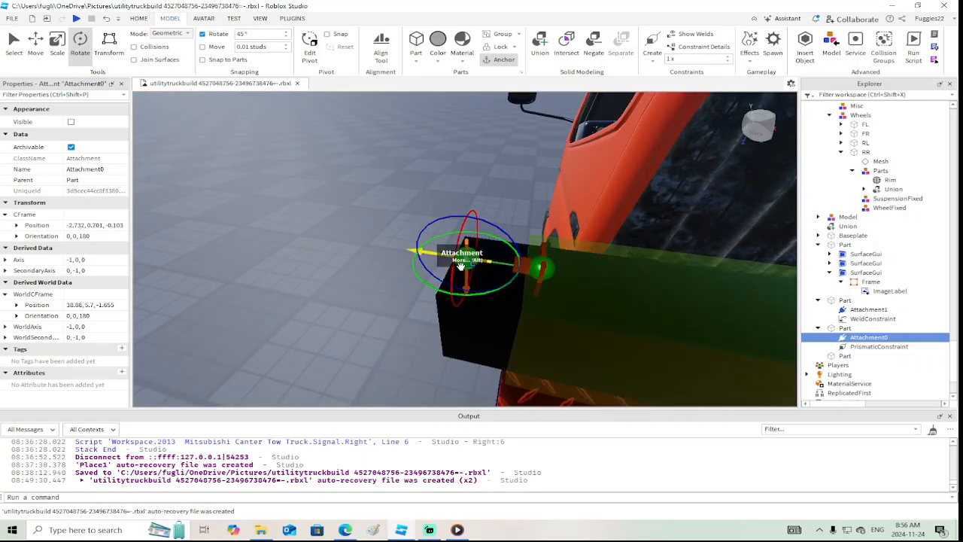
# Copy Attachment1's world position, 39.758, 5.807, -1.56, to Attachment0 so the two attachments coincide
pyautogui.click(541, 264)
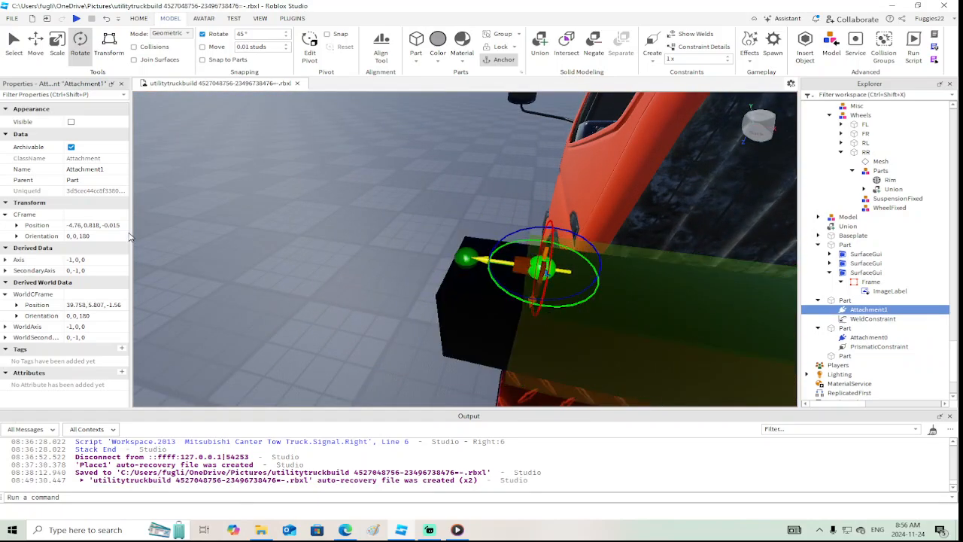
pyautogui.click(94, 304)
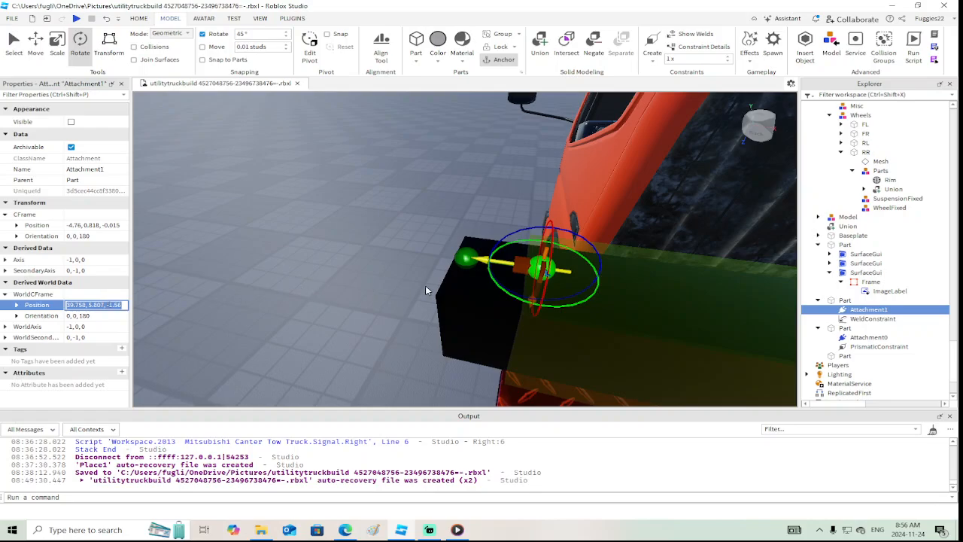
pyautogui.click(466, 258)
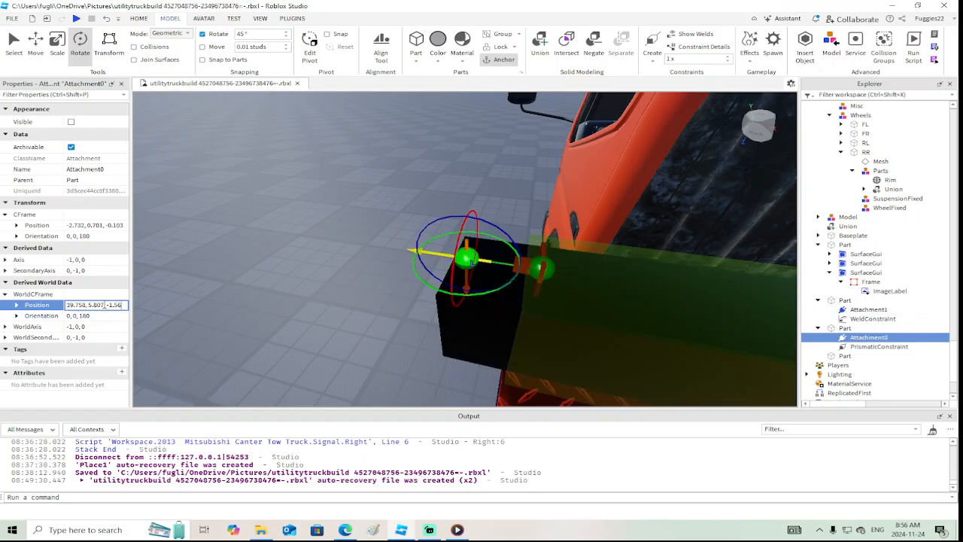
pyautogui.press('Return')
pyautogui.moveTo(273, 266); pyautogui.dragTo(280, 263, button='right')
# Turn off CanCollide on both black blocks
pyautogui.click(469, 316)
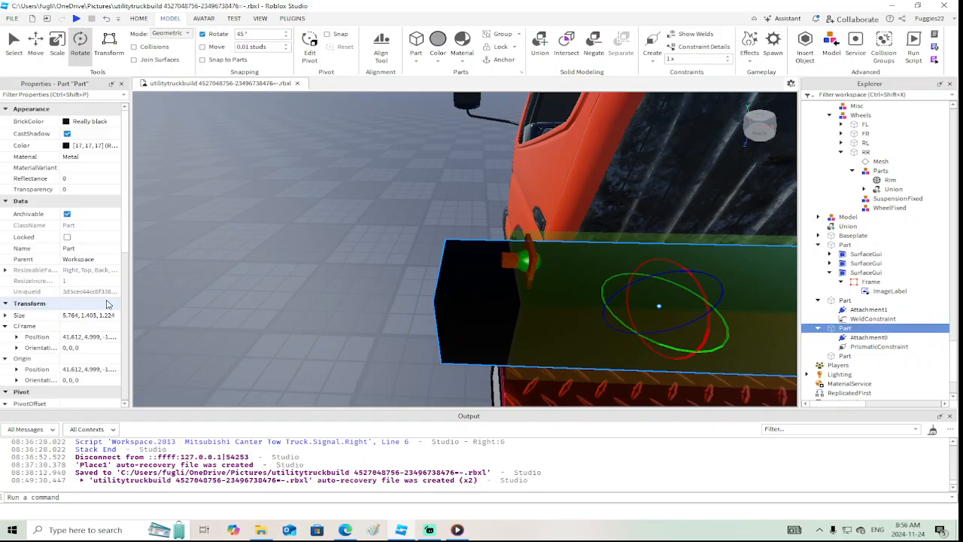
pyautogui.scroll(-5, 109, 305)
pyautogui.click(68, 281)
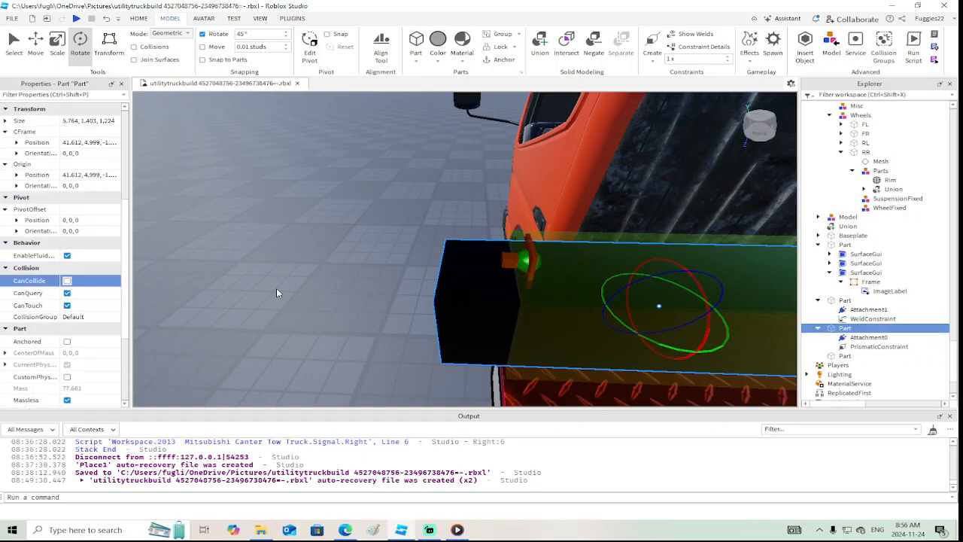
pyautogui.moveTo(276, 288); pyautogui.dragTo(286, 289, button='right')
pyautogui.scroll(5, 286, 288)
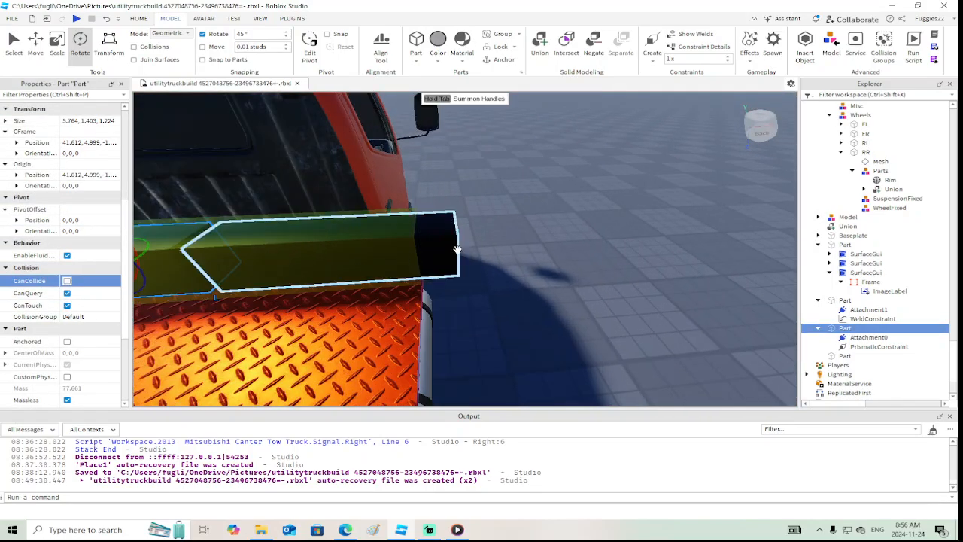
pyautogui.click(440, 248)
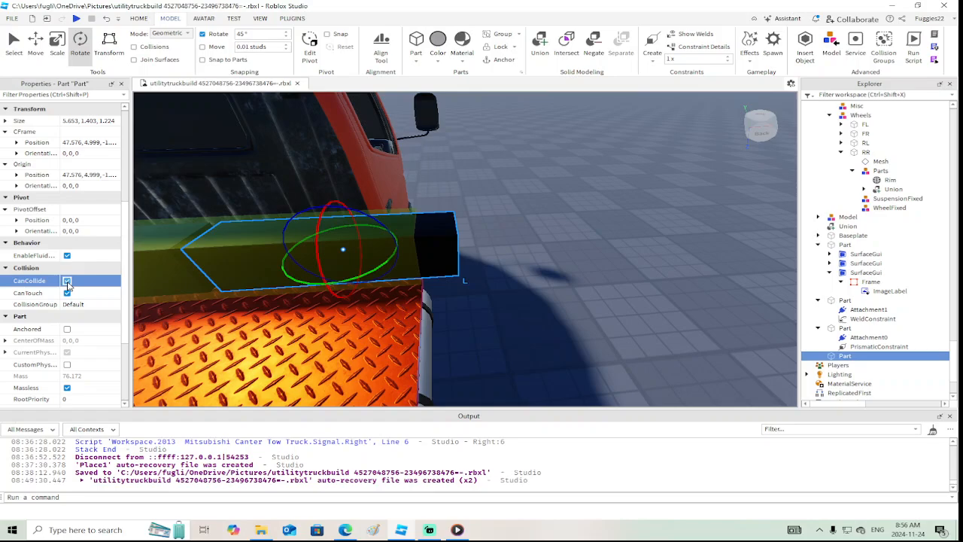
pyautogui.click(67, 283)
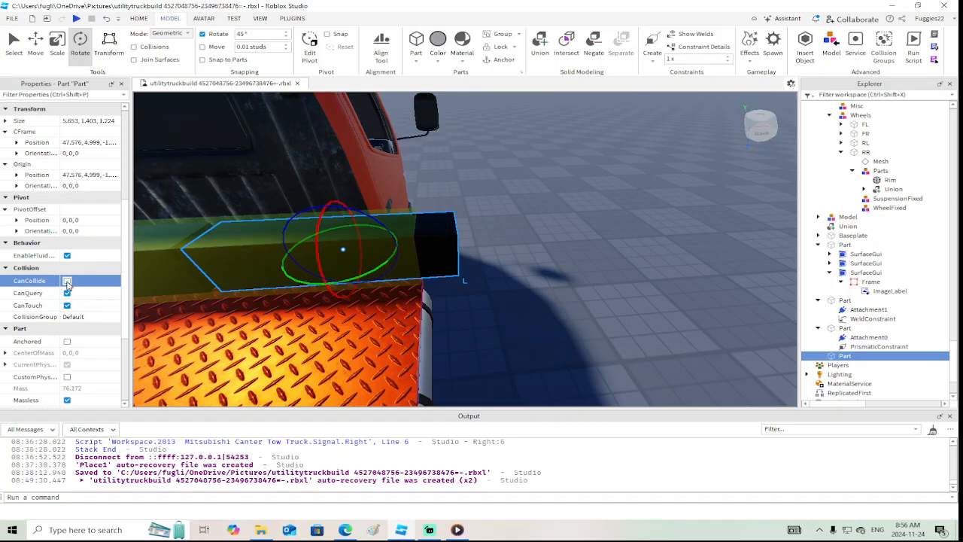
pyautogui.rightClick(158, 337)
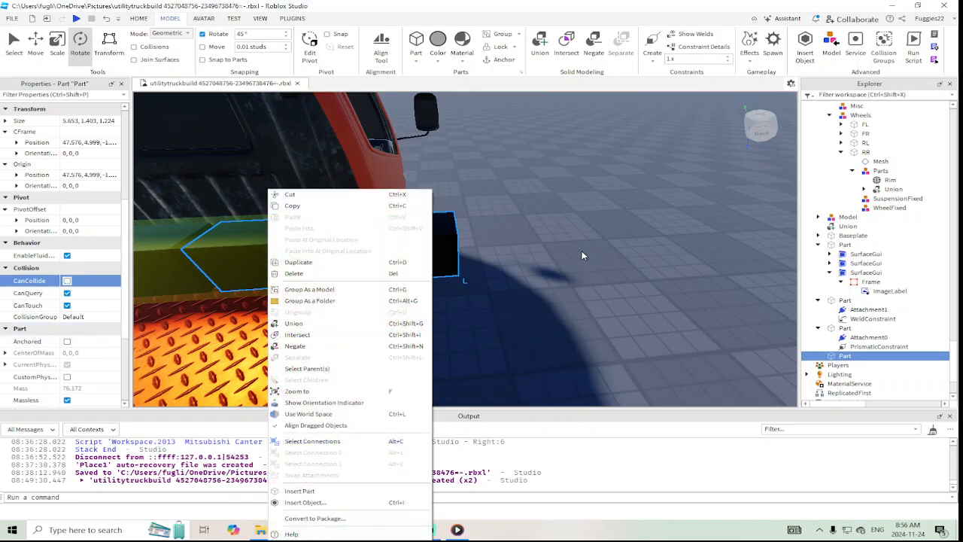
pyautogui.click(474, 242)
# Enable Anchored on the red diamond-plate bed part
pyautogui.click(257, 266)
pyautogui.scroll(-2, 90, 314)
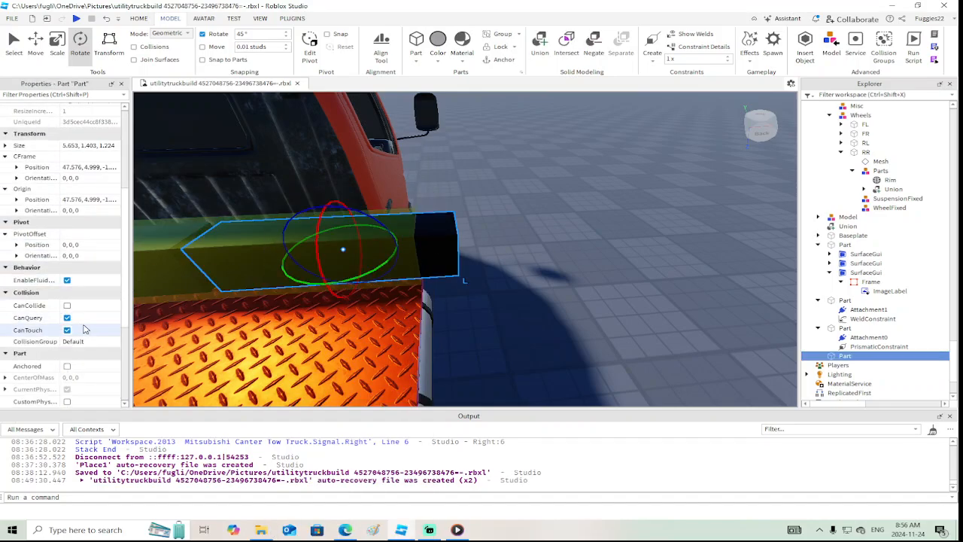
pyautogui.click(67, 366)
pyautogui.scroll(-5, 577, 343)
pyautogui.moveTo(577, 339); pyautogui.dragTo(577, 338, button='right')
pyautogui.click(529, 334)
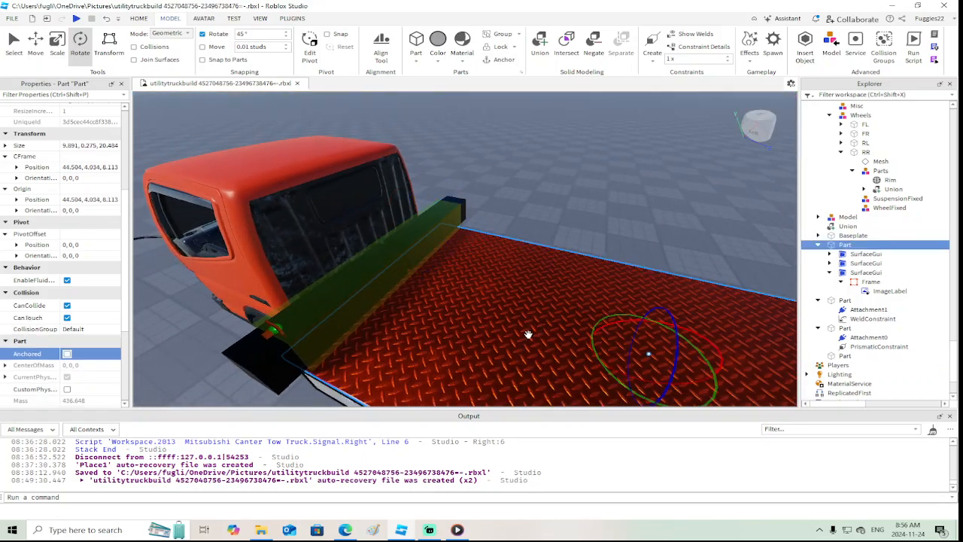
pyautogui.moveTo(509, 307); pyautogui.dragTo(509, 307, button='right')
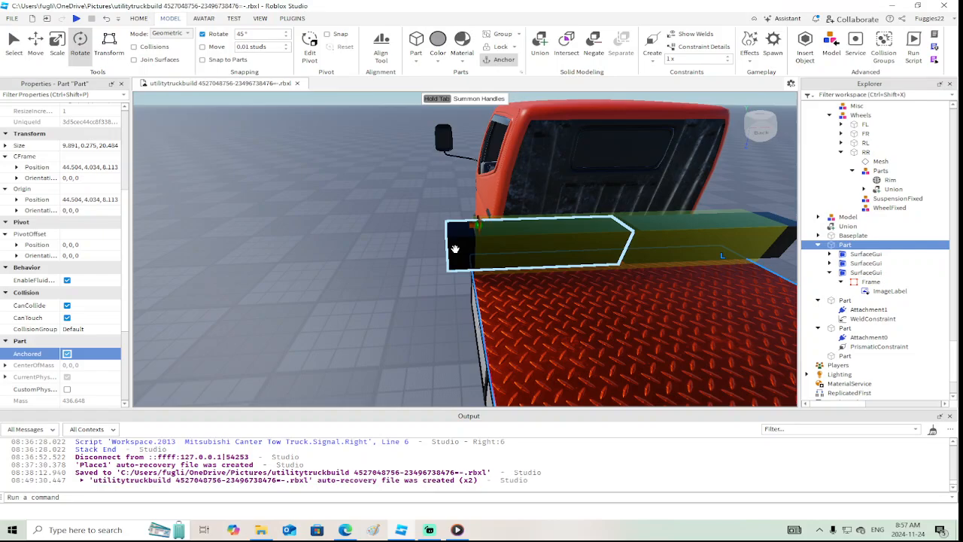
# Try the Servo actuator on the prismatic constraint, and settle on Motor as its ActuatorType
pyautogui.click(480, 222)
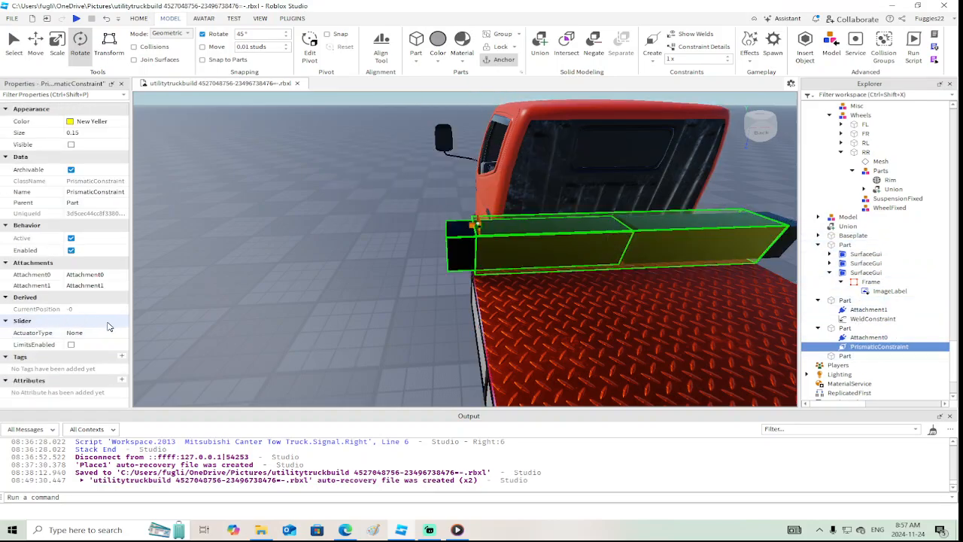
pyautogui.click(97, 336)
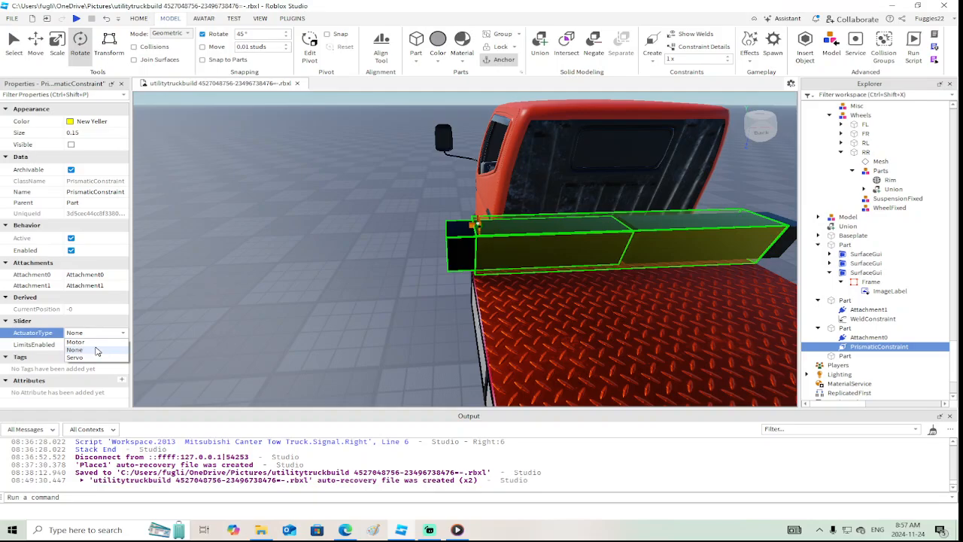
pyautogui.click(96, 356)
pyautogui.scroll(-1, 95, 331)
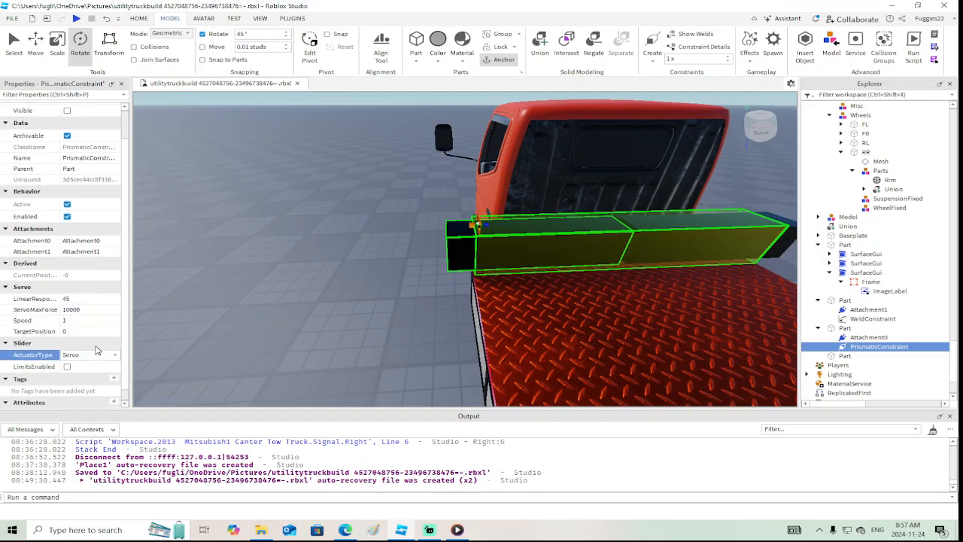
pyautogui.click(98, 356)
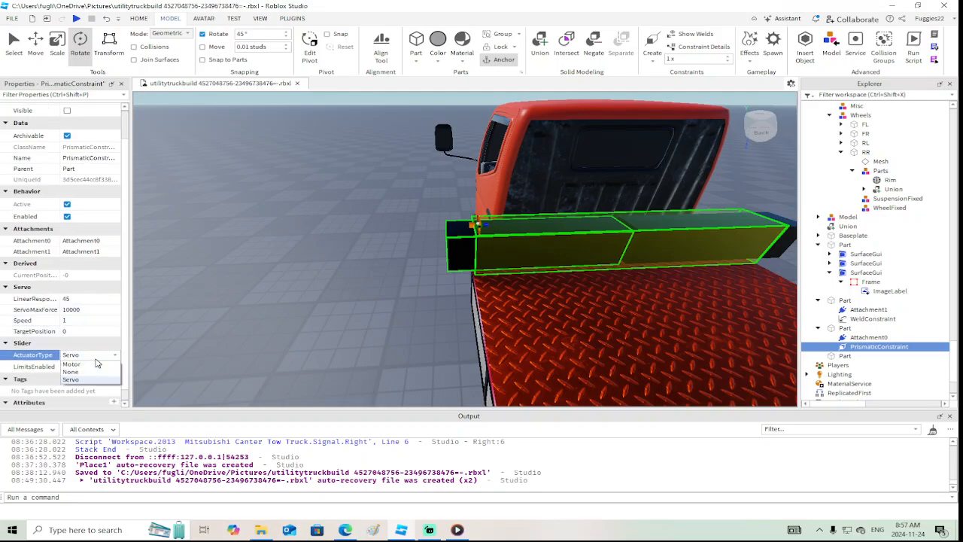
pyautogui.click(94, 368)
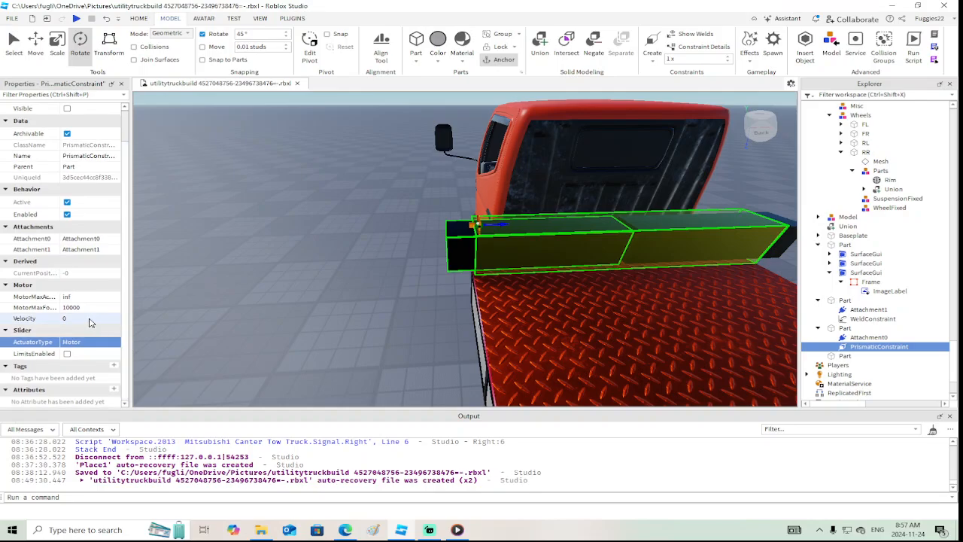
# Enable the prismatic constraint's limits, with an UpperLimit of 4 and a motor Velocity of 0.5
pyautogui.click(89, 319)
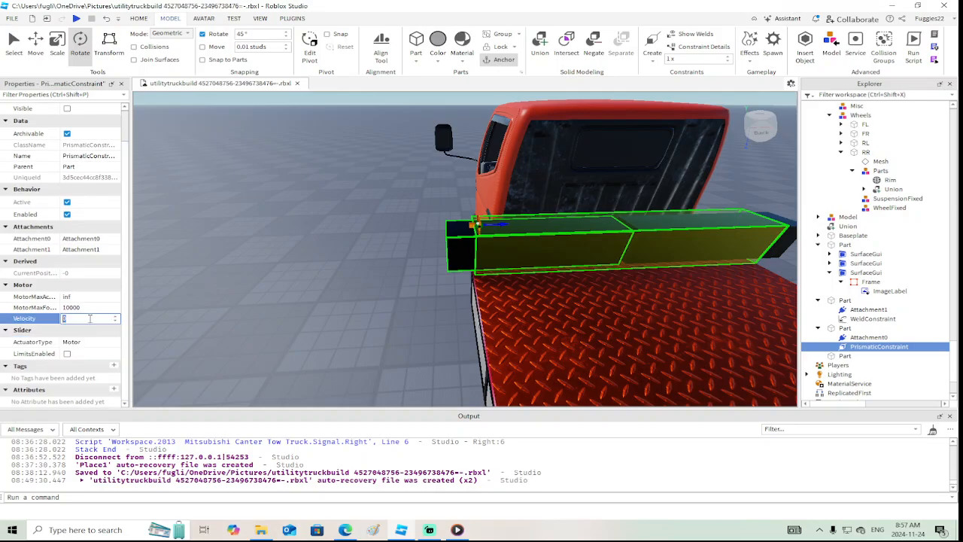
pyautogui.click(68, 354)
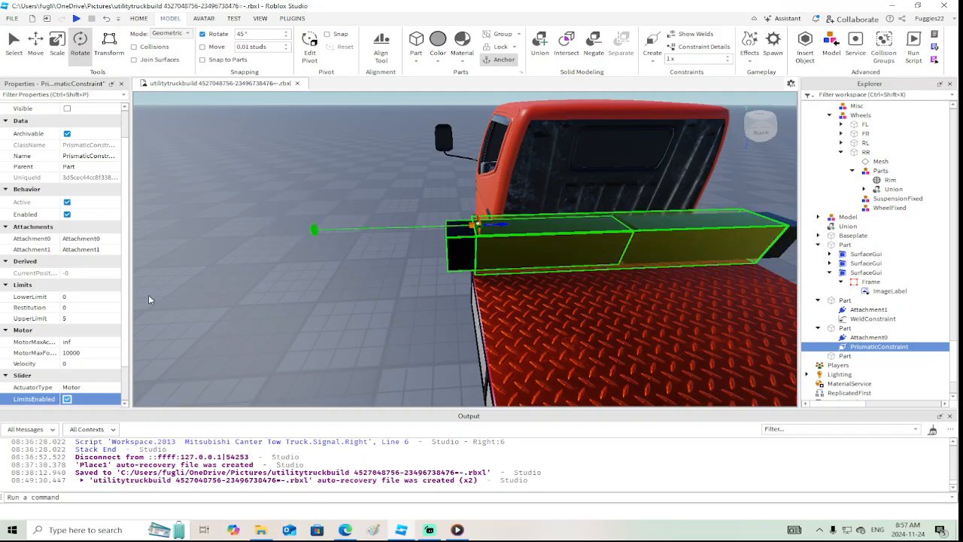
pyautogui.scroll(-2, 116, 323)
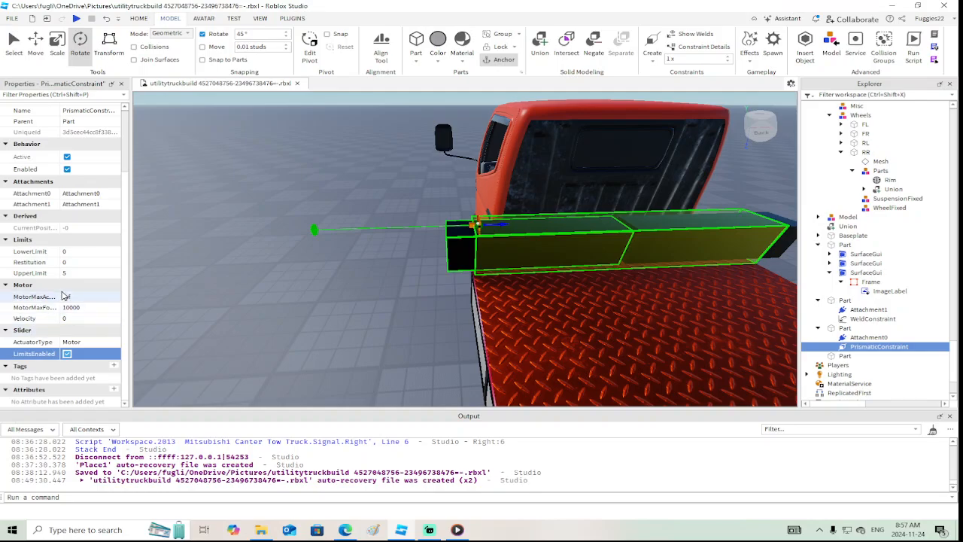
pyautogui.click(75, 273)
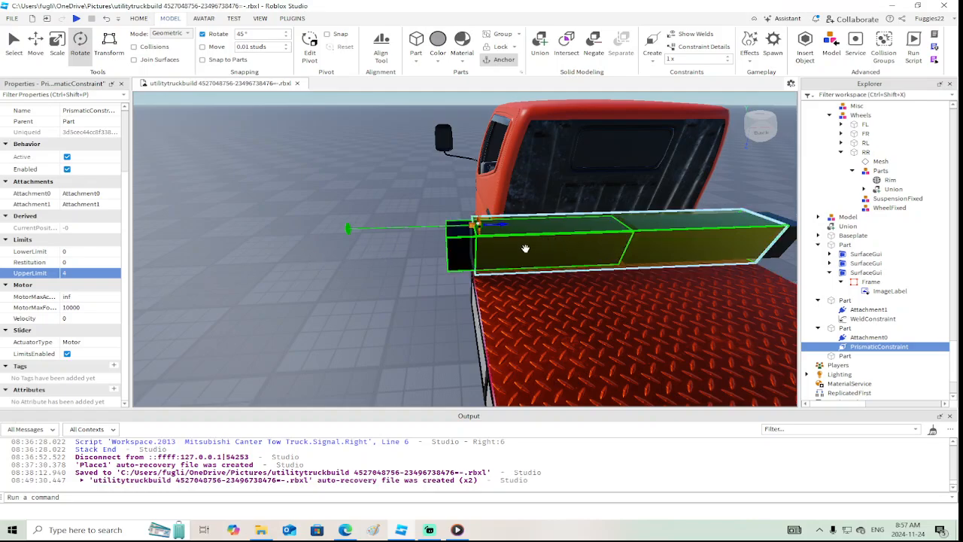
pyautogui.click(82, 318)
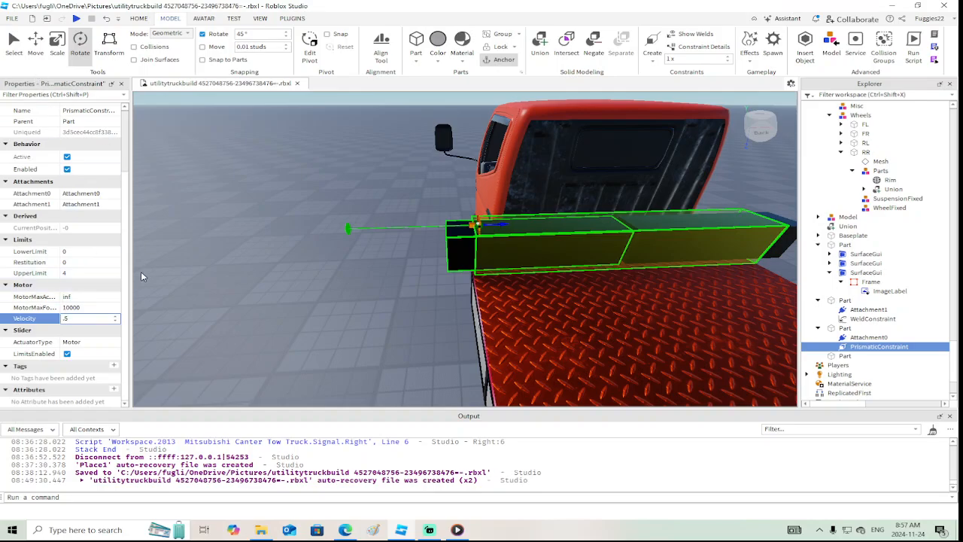
pyautogui.press('Return')
# Playtest the place, walk to the truck to examine how the black outrigger arm moves, and stop the test
pyautogui.click(76, 19)
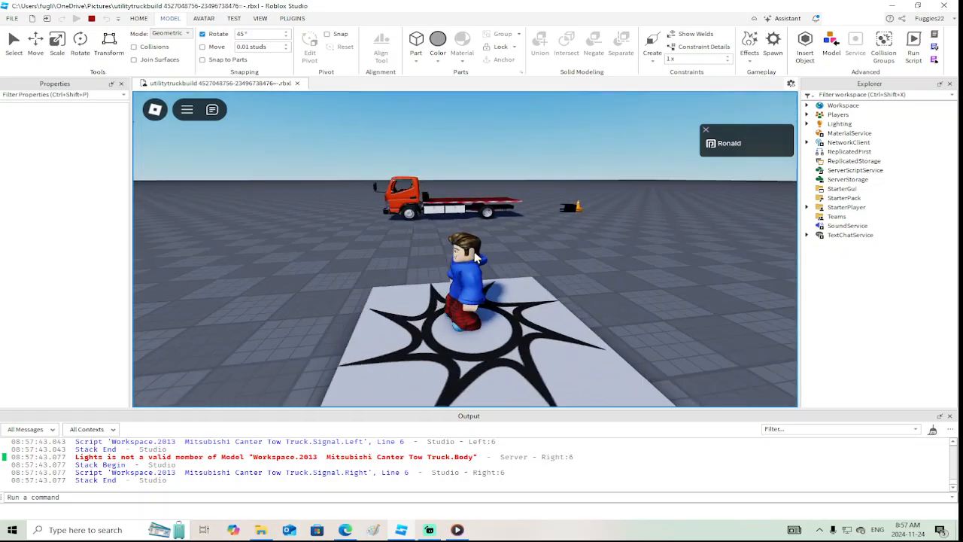
pyautogui.press('w')
pyautogui.moveTo(474, 253); pyautogui.dragTo(474, 253, button='right')
pyautogui.press('d')
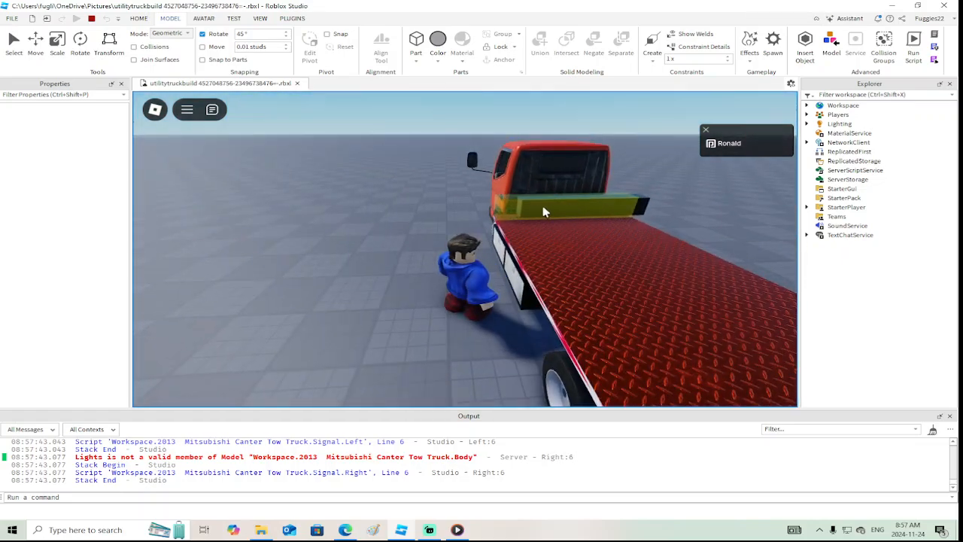
pyautogui.click(91, 18)
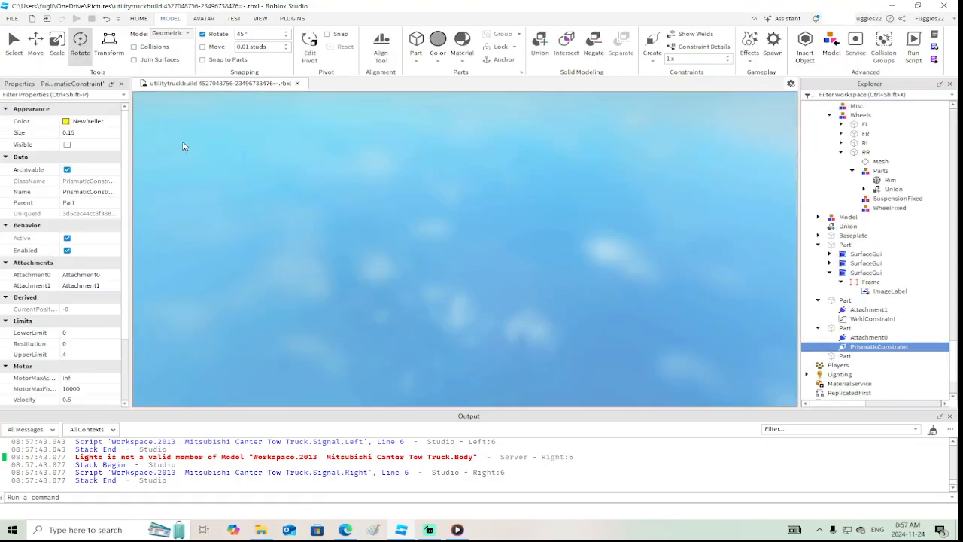
# Set the prismatic constraint's motor Velocity to -0.5
pyautogui.click(82, 368)
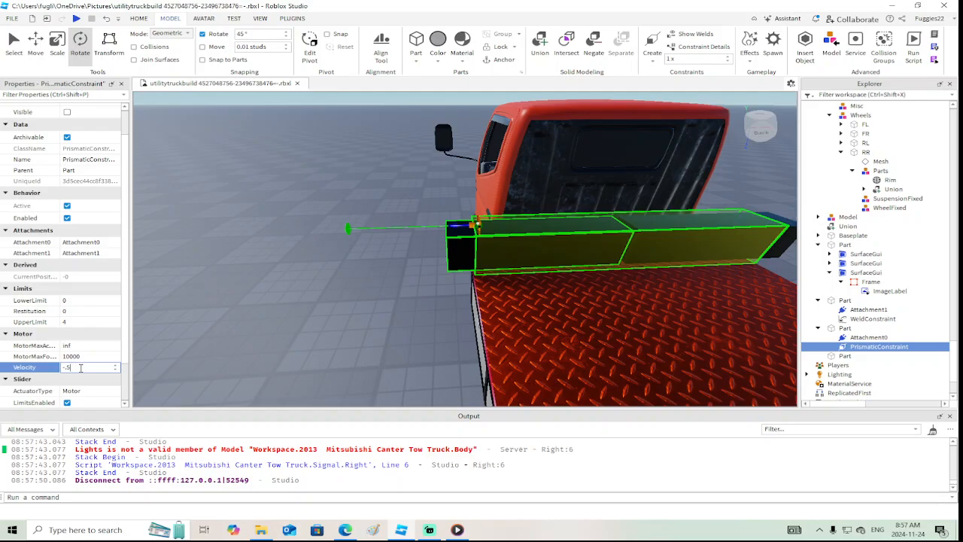
pyautogui.write('-.5')
pyautogui.press('Return')
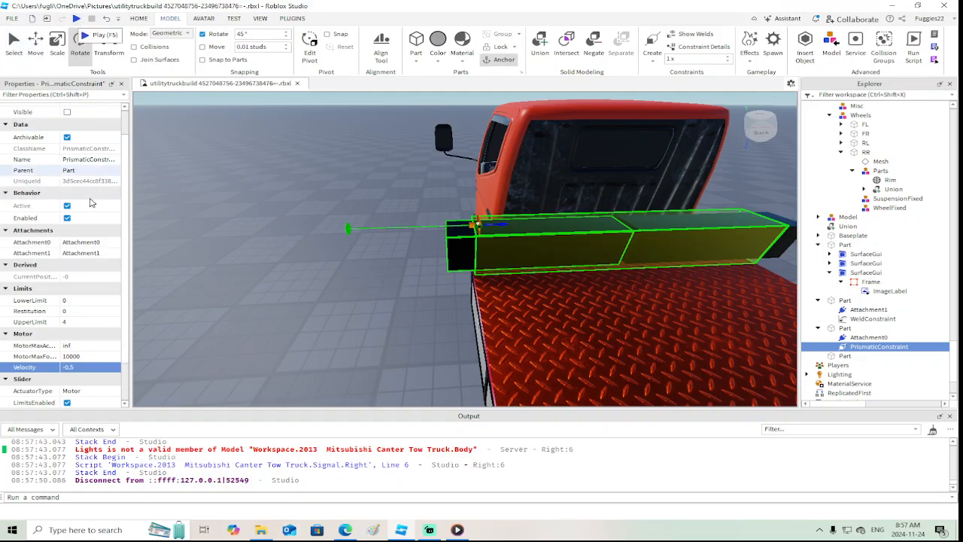
# Playtest the place, walk to the truck bed to check the left black arm with the reversed velocity, and stop the test
pyautogui.click(77, 18)
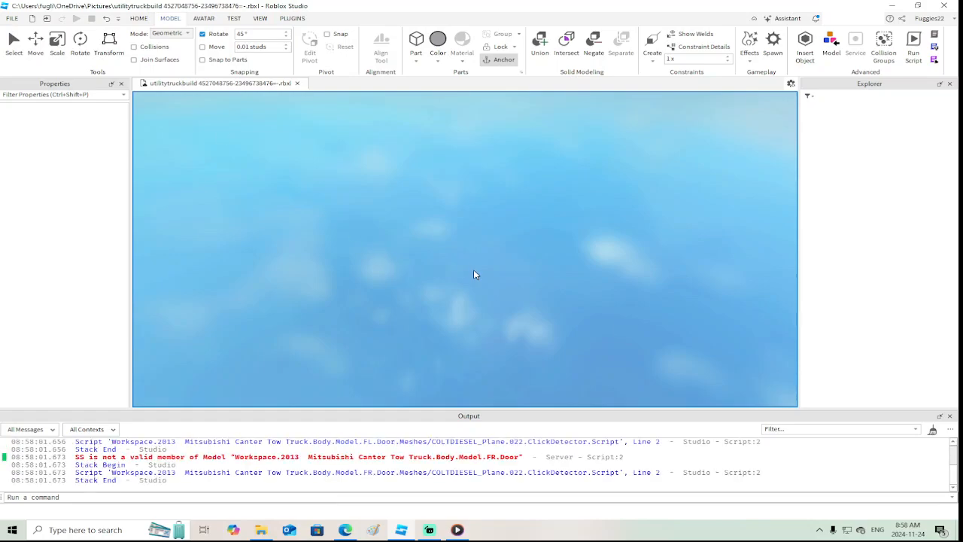
pyautogui.press('w')
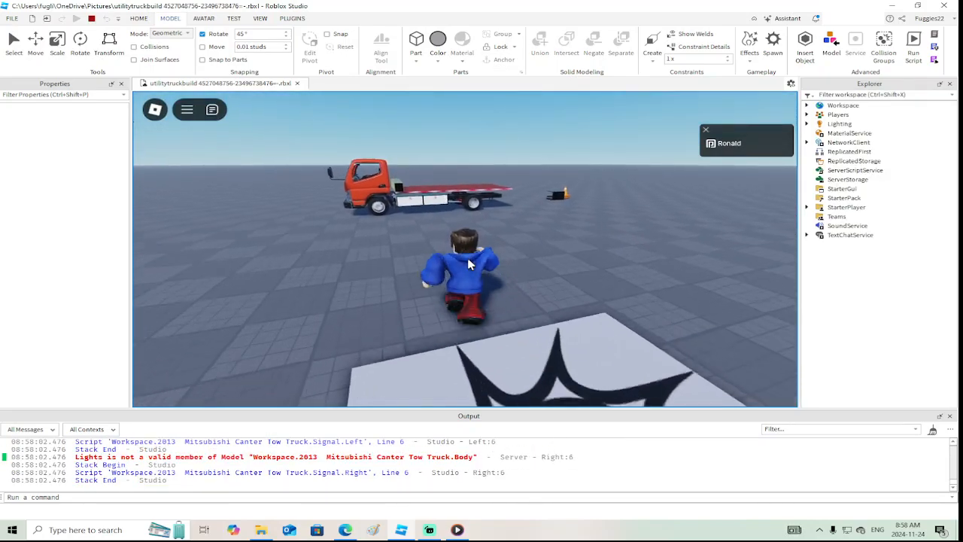
pyautogui.press('w')
pyautogui.moveTo(468, 264); pyautogui.dragTo(468, 264, button='right')
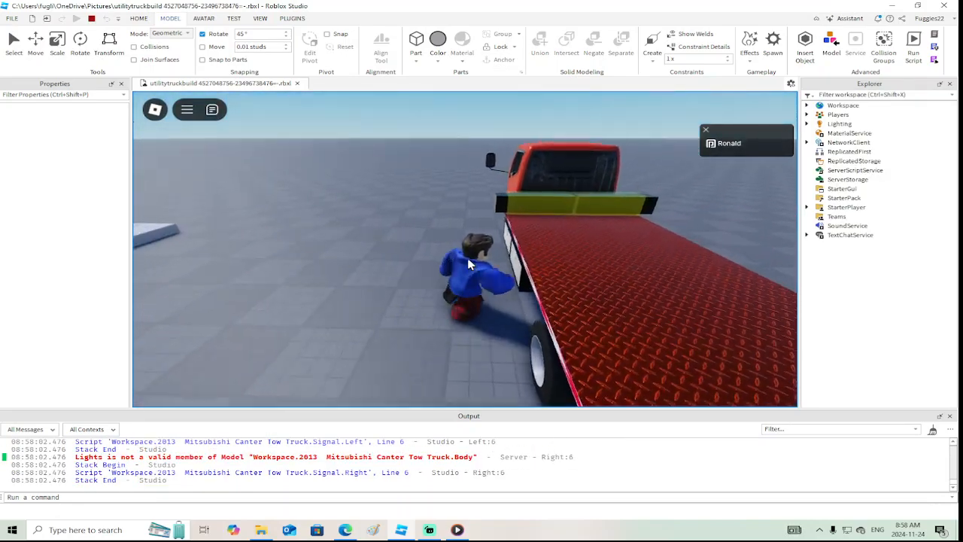
pyautogui.click(92, 19)
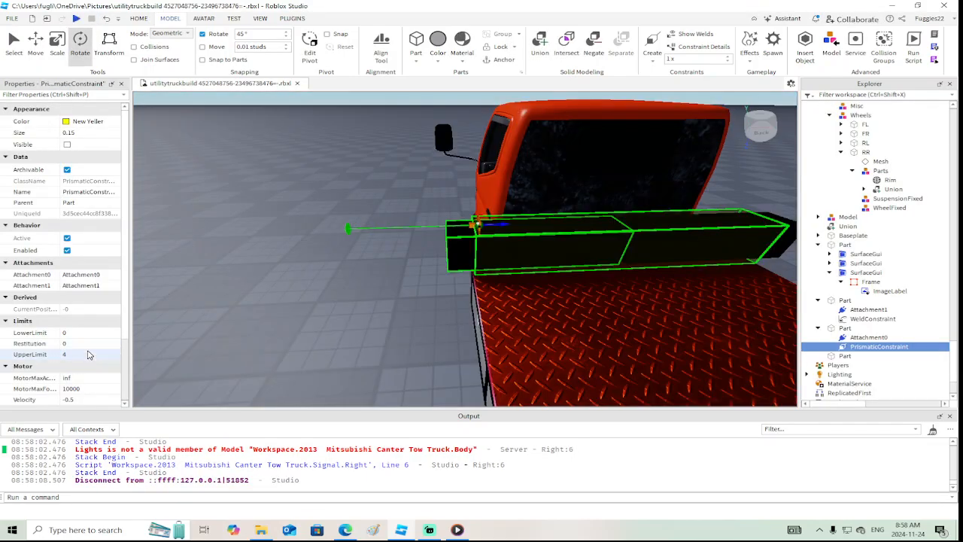
# Set the left arm's prismatic constraint UpperLimit to -4
pyautogui.click(88, 354)
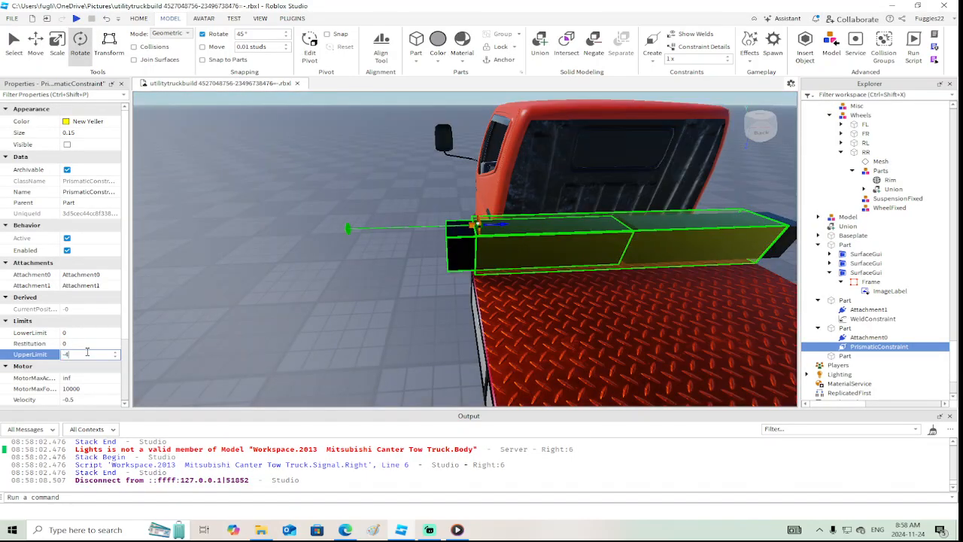
pyautogui.write('-4')
pyautogui.press('Return')
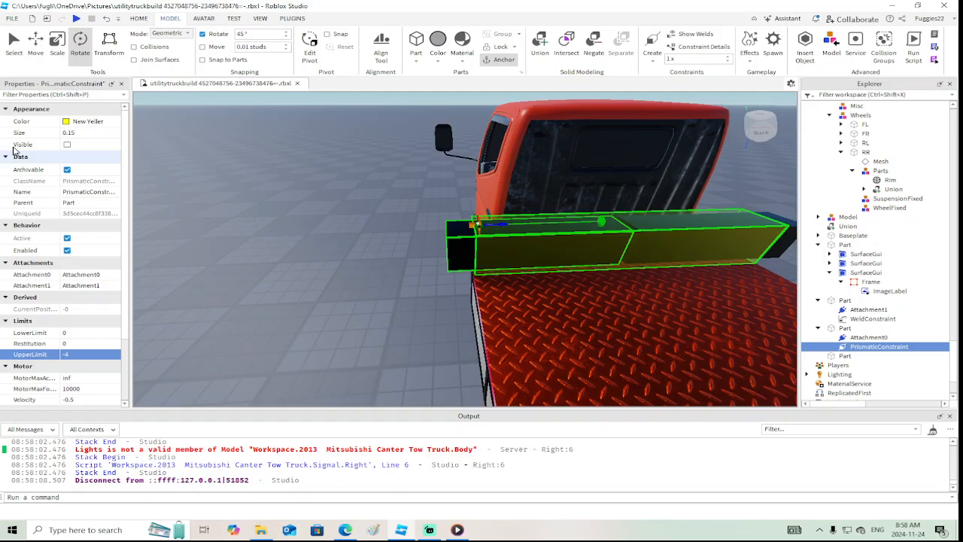
# Run another playtest, watch the left black arm from beside the truck bed with the negative upper limit, and end the test
pyautogui.click(76, 18)
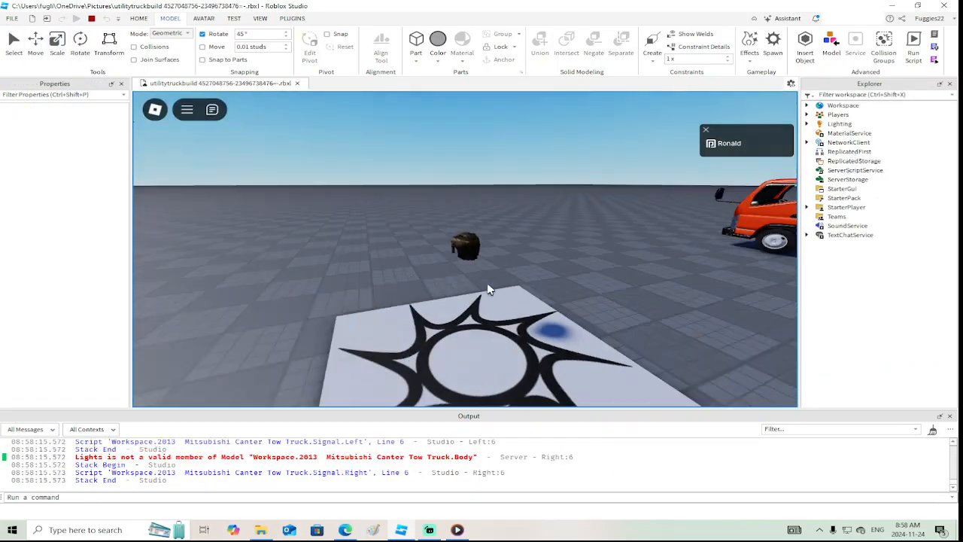
pyautogui.press('w')
pyautogui.moveTo(486, 284); pyautogui.dragTo(486, 283, button='right')
pyautogui.press('w')
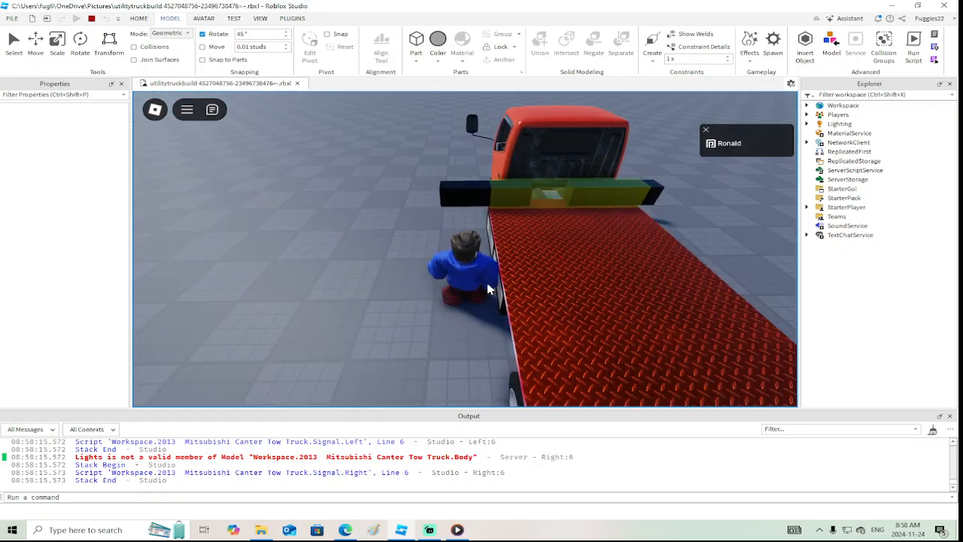
pyautogui.press('w')
pyautogui.press('s')
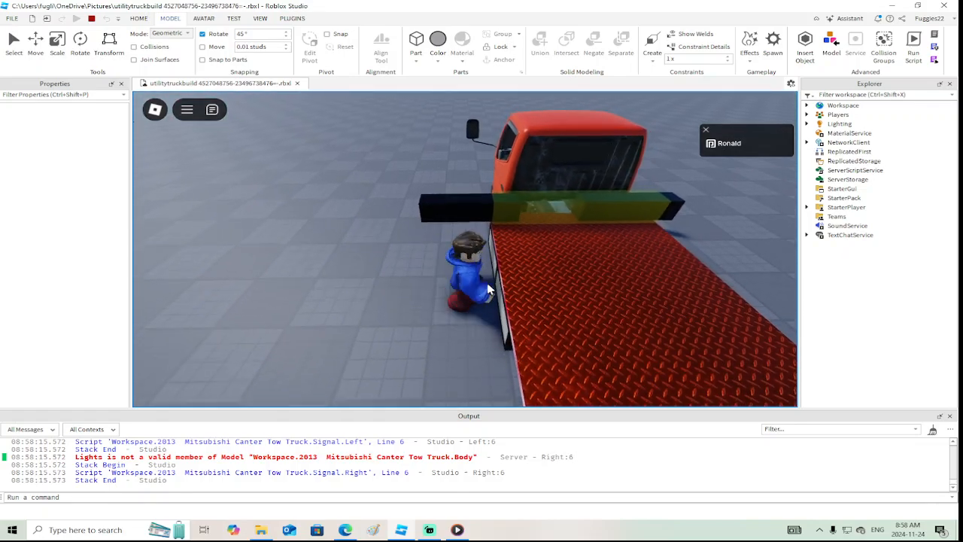
pyautogui.moveTo(487, 283); pyautogui.dragTo(488, 284, button='right')
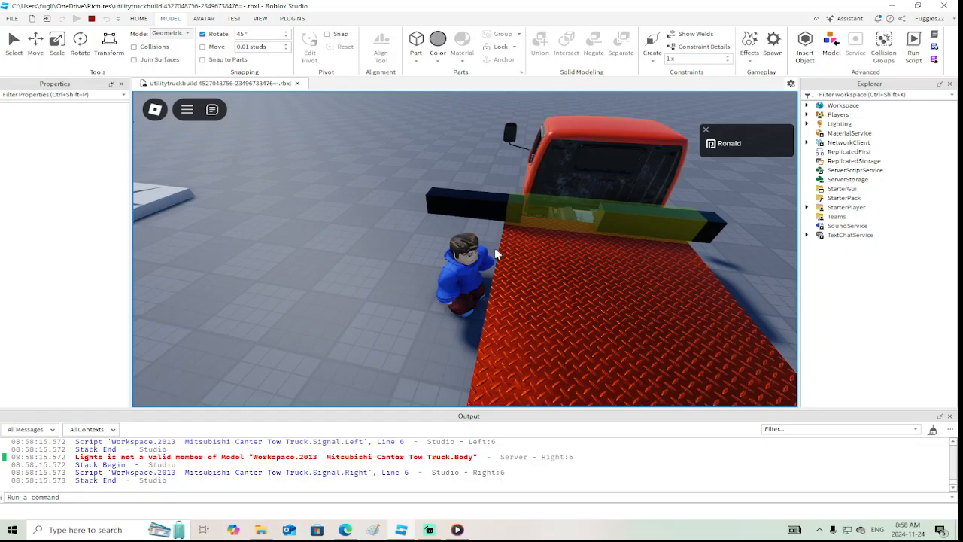
pyautogui.click(91, 18)
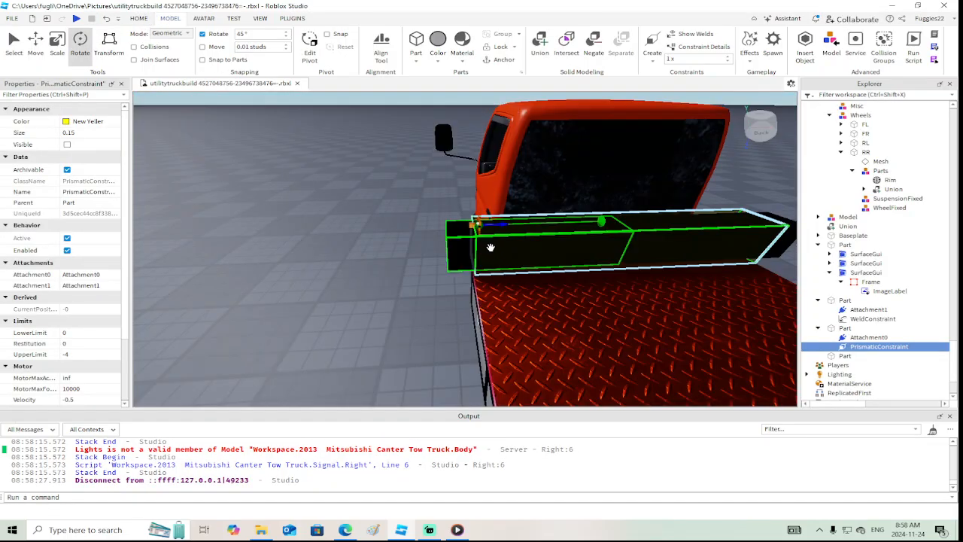
# Create a second prismatic constraint from the outer end of the right black arm to the yellow housing
pyautogui.moveTo(498, 249); pyautogui.dragTo(498, 250, button='right')
pyautogui.scroll(4, 498, 251)
pyautogui.scroll(-4, 498, 251)
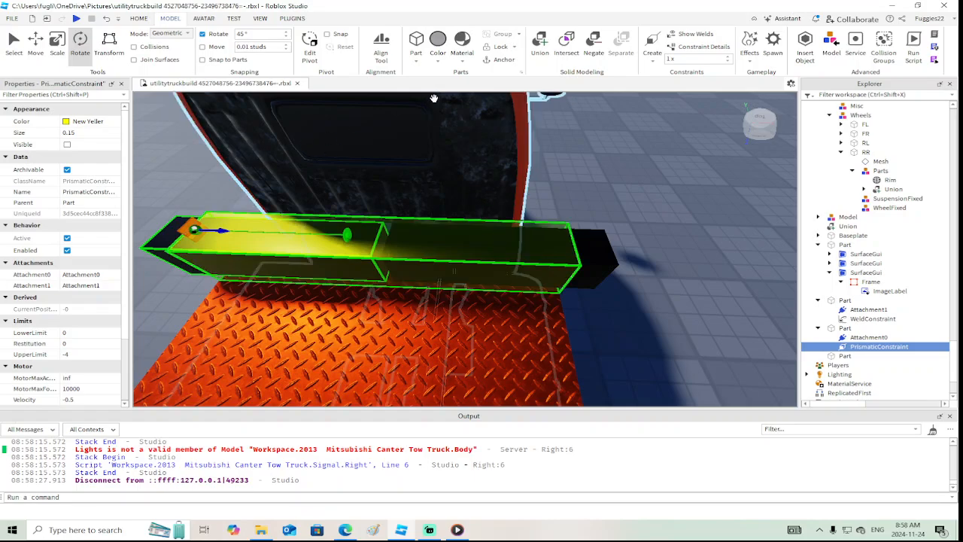
pyautogui.click(651, 49)
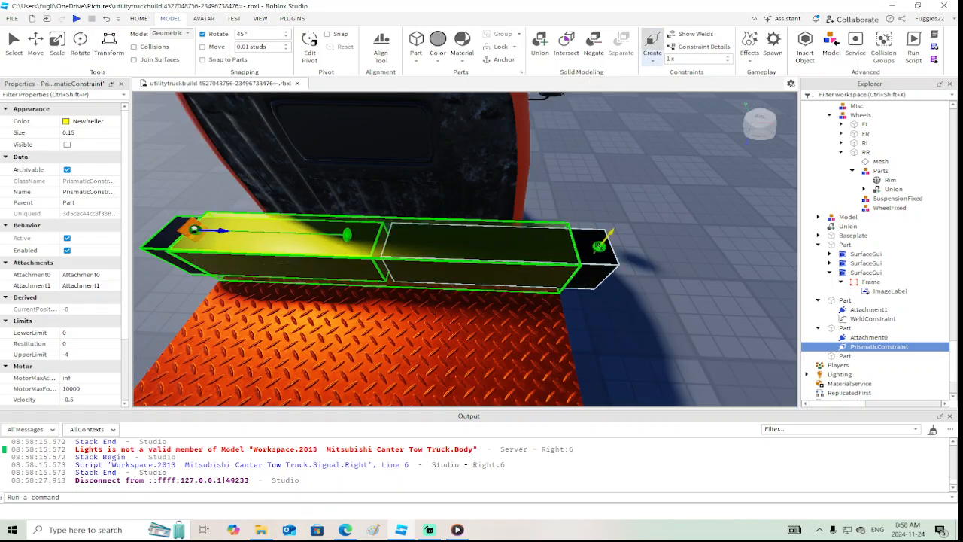
pyautogui.click(570, 242)
pyautogui.click(599, 243)
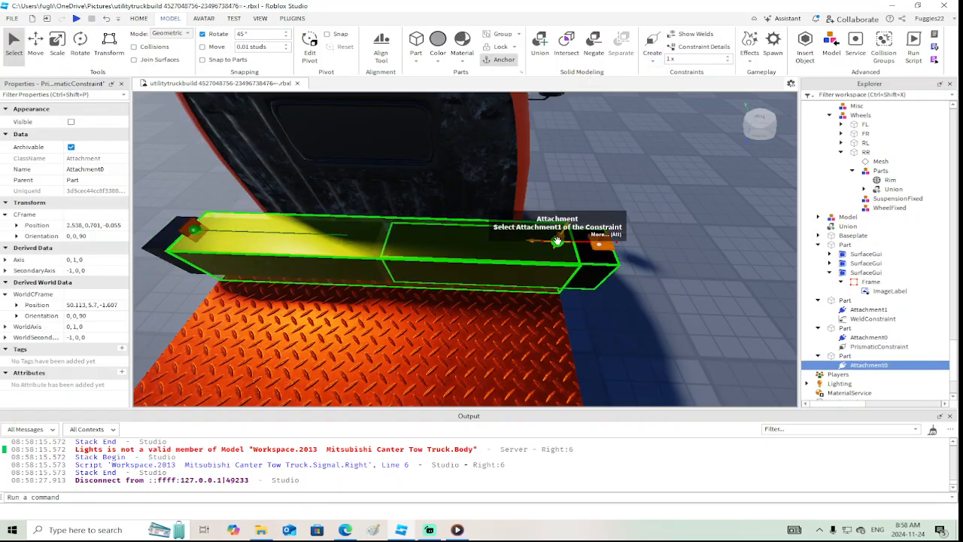
pyautogui.press('d')
pyautogui.press('w')
pyautogui.press('d')
pyautogui.moveTo(585, 272); pyautogui.dragTo(591, 260, button='right')
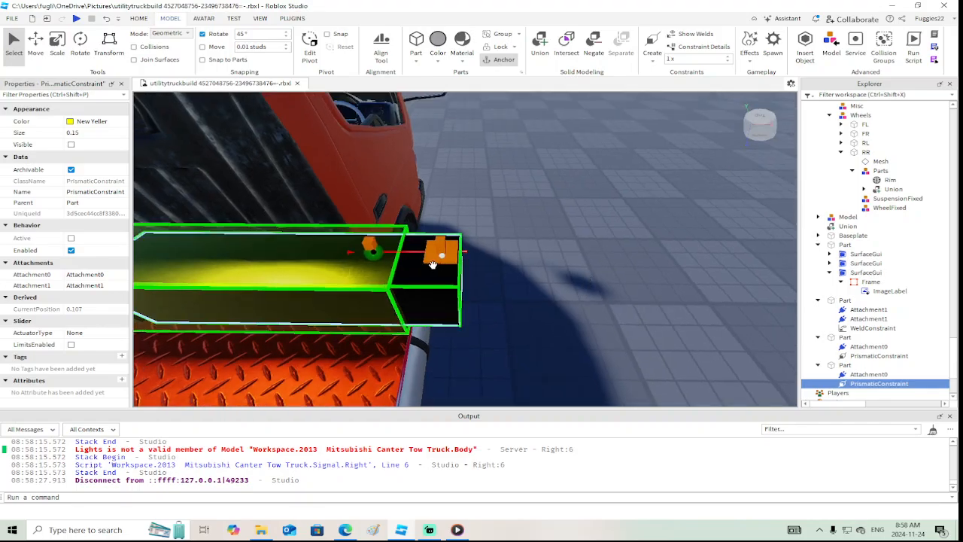
# Rotate the new constraint's Attachment1 on the yellow housing to orientation 0, 0, 0
pyautogui.click(374, 253)
pyautogui.click(80, 42)
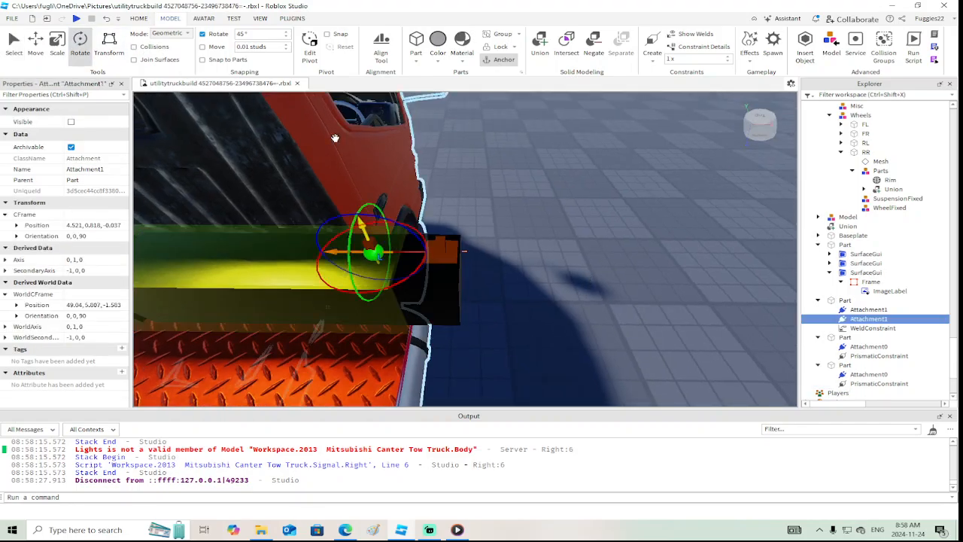
pyautogui.moveTo(391, 240); pyautogui.dragTo(431, 258)
pyautogui.press('w')
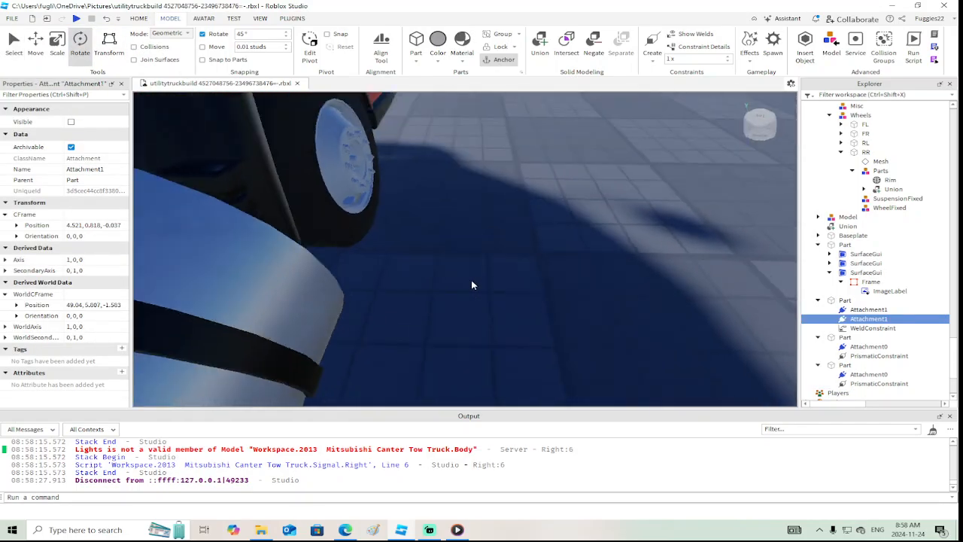
pyautogui.moveTo(471, 282); pyautogui.dragTo(471, 282, button='right')
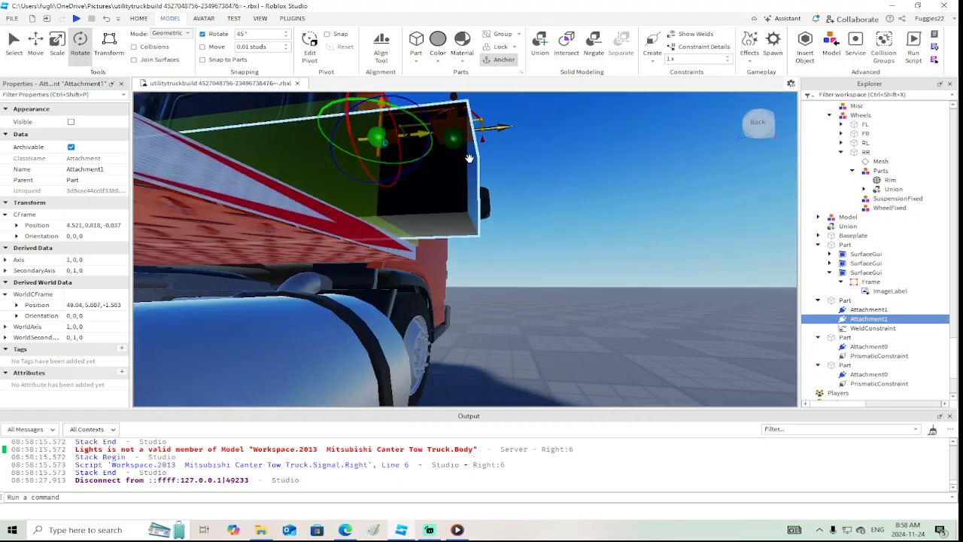
# Rotate the right arm's Attachment0 to orientation 0, 0, 0 so its axis points outward along the arm
pyautogui.click(453, 138)
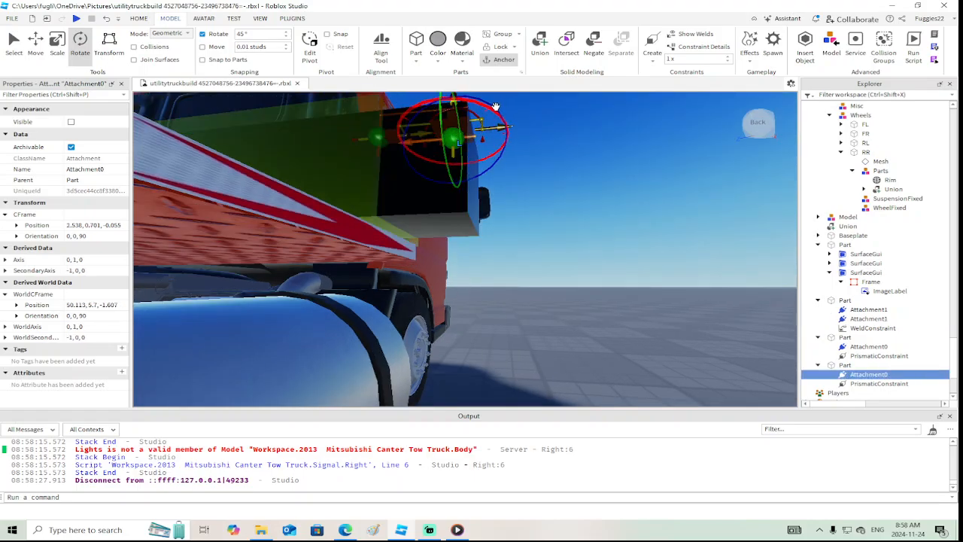
pyautogui.moveTo(495, 106); pyautogui.dragTo(443, 179)
pyautogui.moveTo(444, 179); pyautogui.dragTo(443, 179, button='right')
pyautogui.press('w')
pyautogui.press('s')
pyautogui.press('w')
pyautogui.press('s')
# Copy the housing Attachment1's world position, 49.04, 5.807, -1.583, to the right arm's Attachment0
pyautogui.click(411, 276)
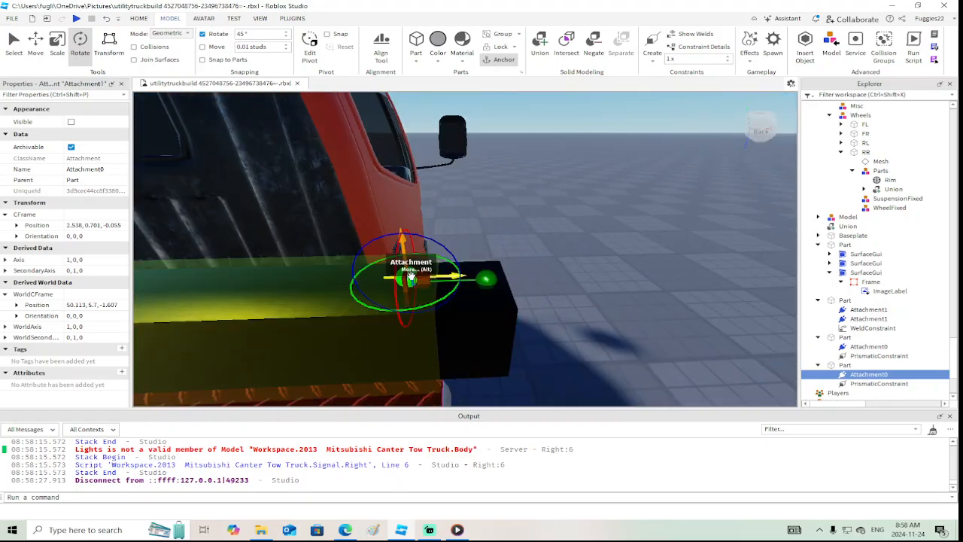
pyautogui.click(89, 308)
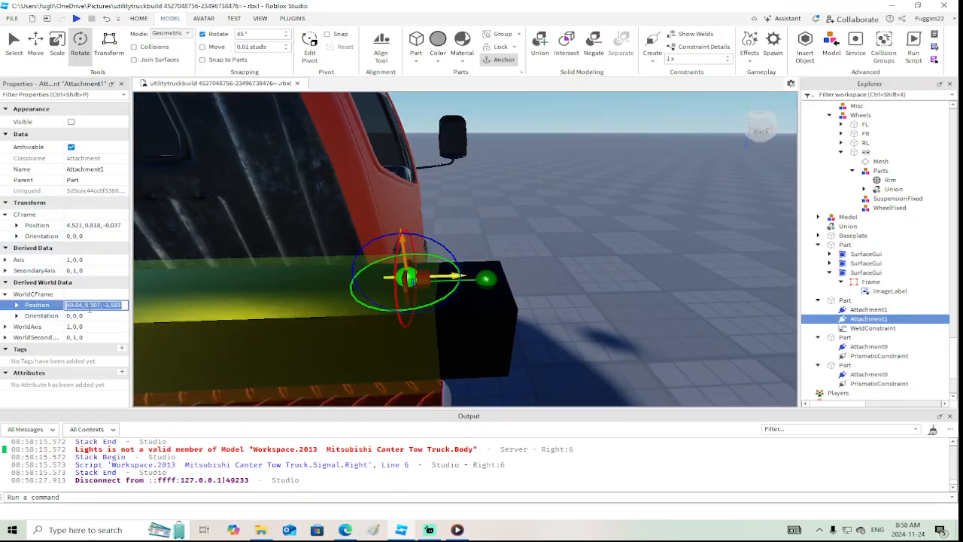
pyautogui.click(486, 279)
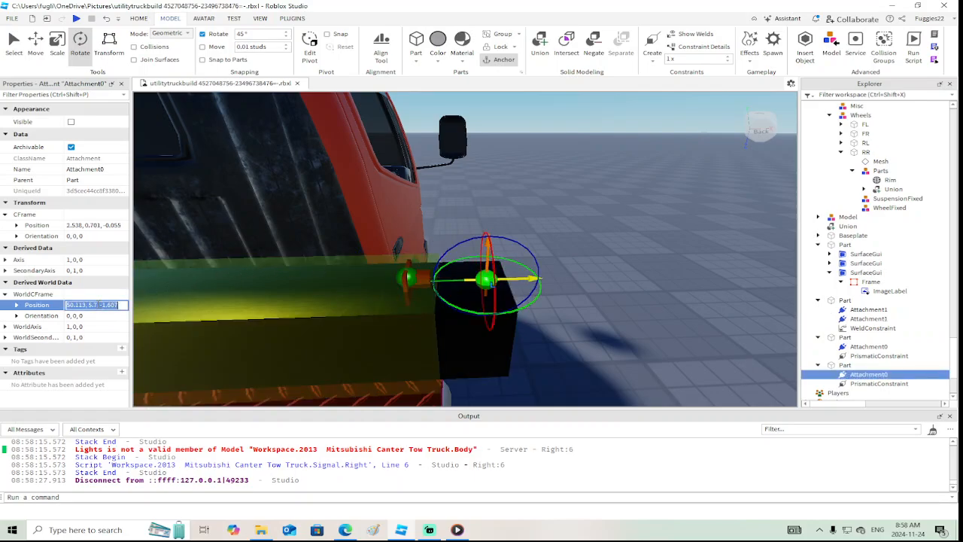
pyautogui.press('Return')
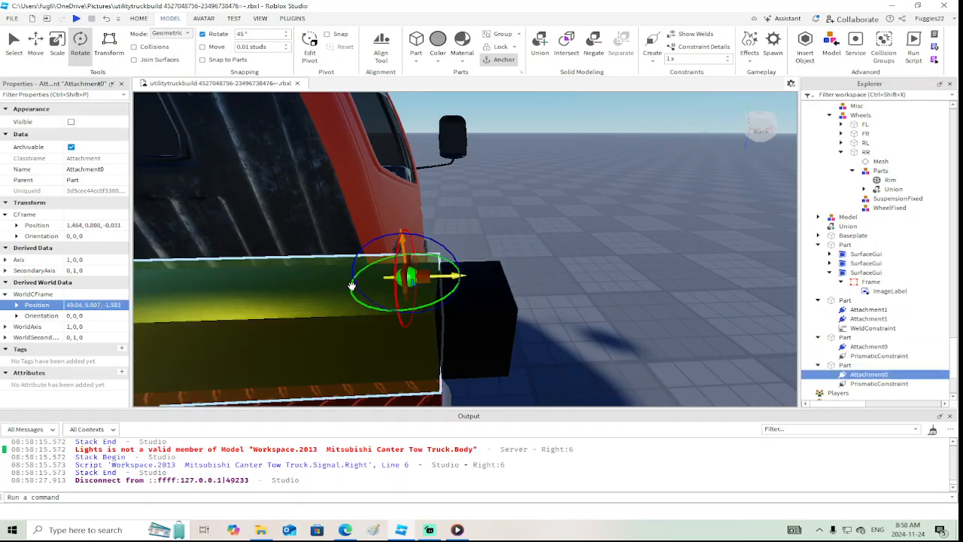
# Enable the right arm's prismatic constraint limits and set its ActuatorType to Motor
pyautogui.scroll(-5, 439, 294)
pyautogui.moveTo(439, 295); pyautogui.dragTo(439, 294, button='right')
pyautogui.press('a')
pyautogui.press('d')
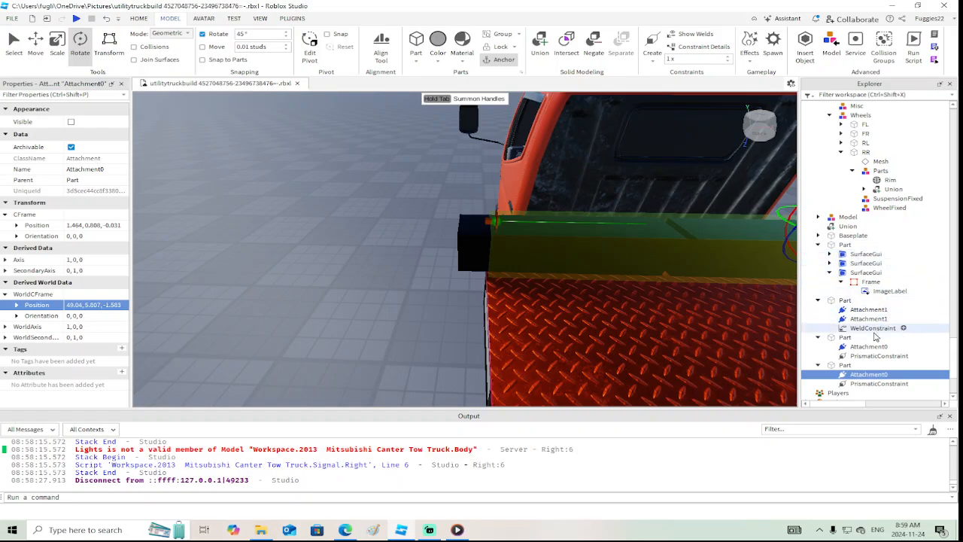
pyautogui.press('f')
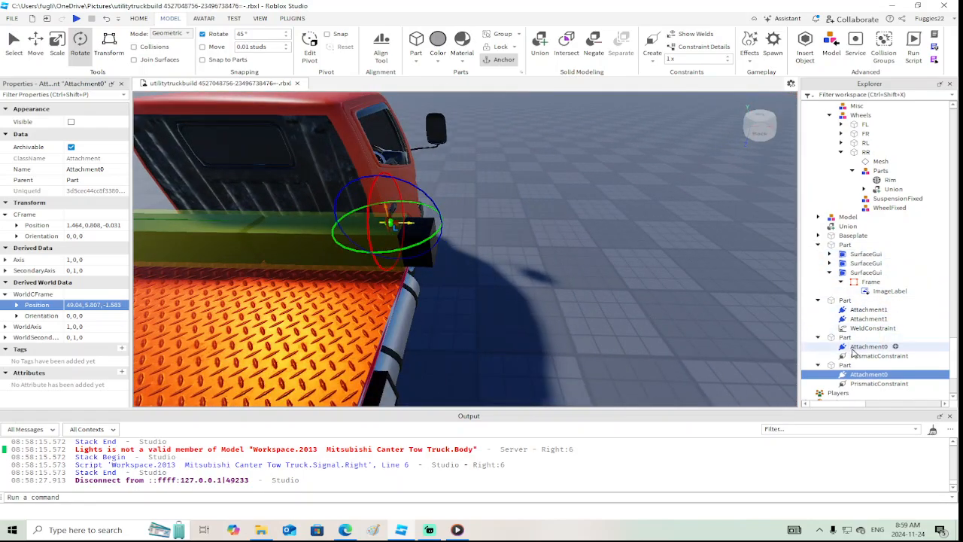
pyautogui.click(856, 384)
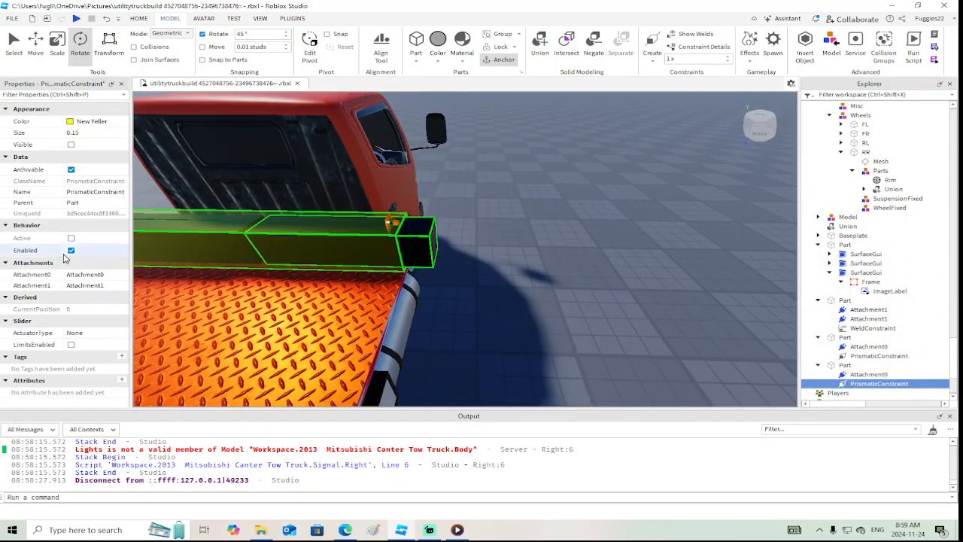
pyautogui.click(71, 345)
pyautogui.click(81, 379)
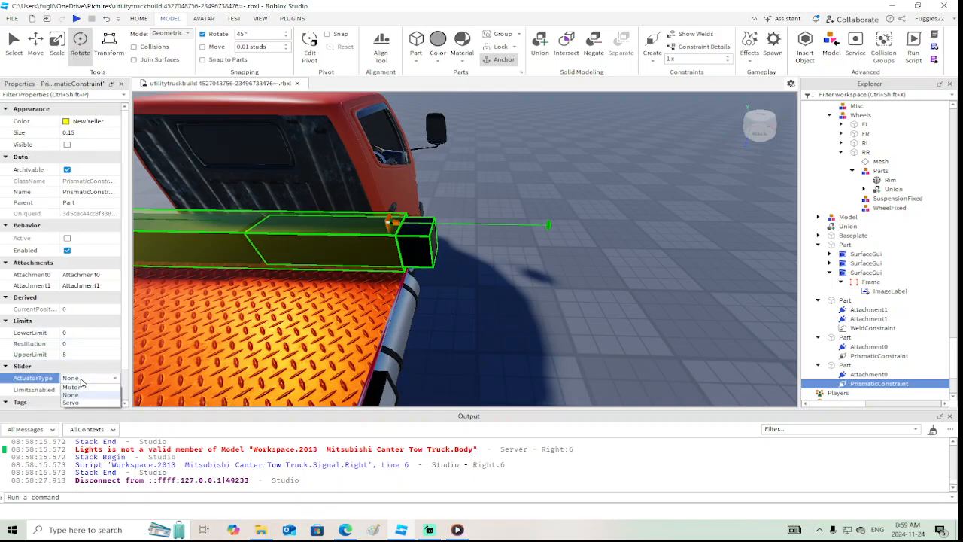
pyautogui.click(73, 386)
# Set the right arm's prismatic constraint UpperLimit to 4
pyautogui.click(88, 333)
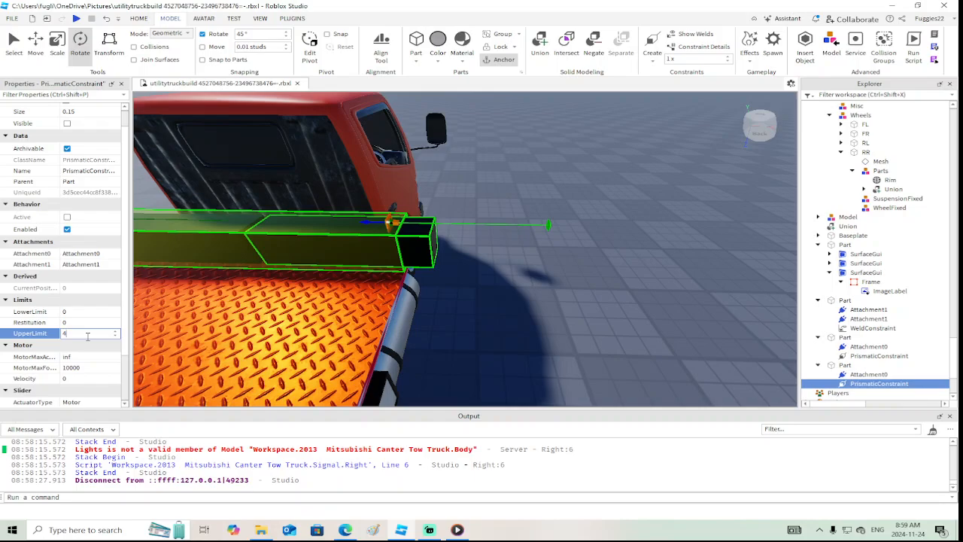
pyautogui.write('4')
pyautogui.press('Return')
pyautogui.scroll(-2, 98, 316)
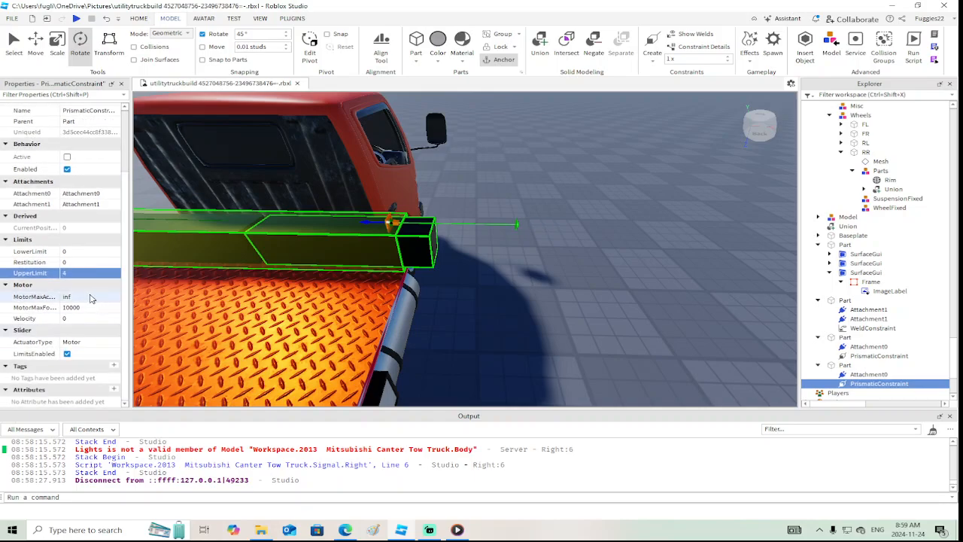
pyautogui.moveTo(43, 299)
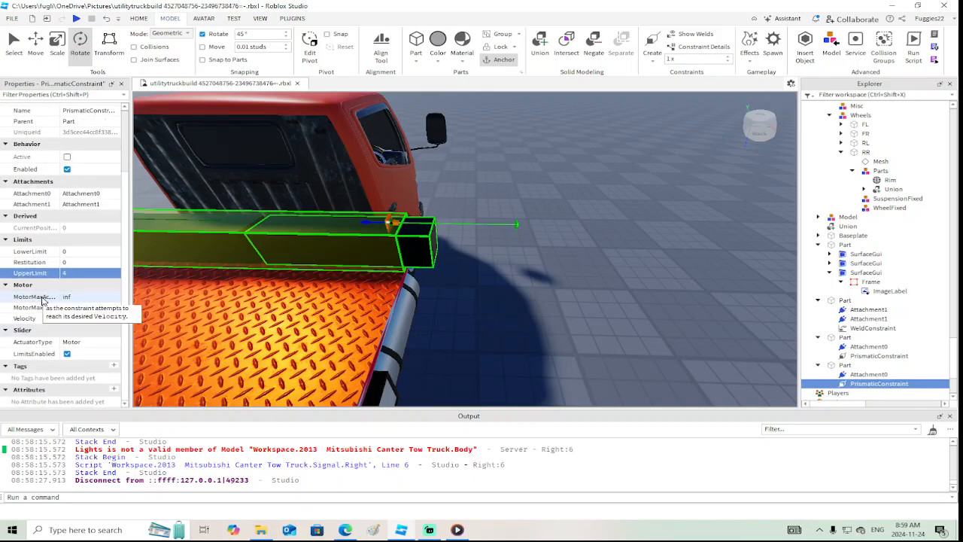
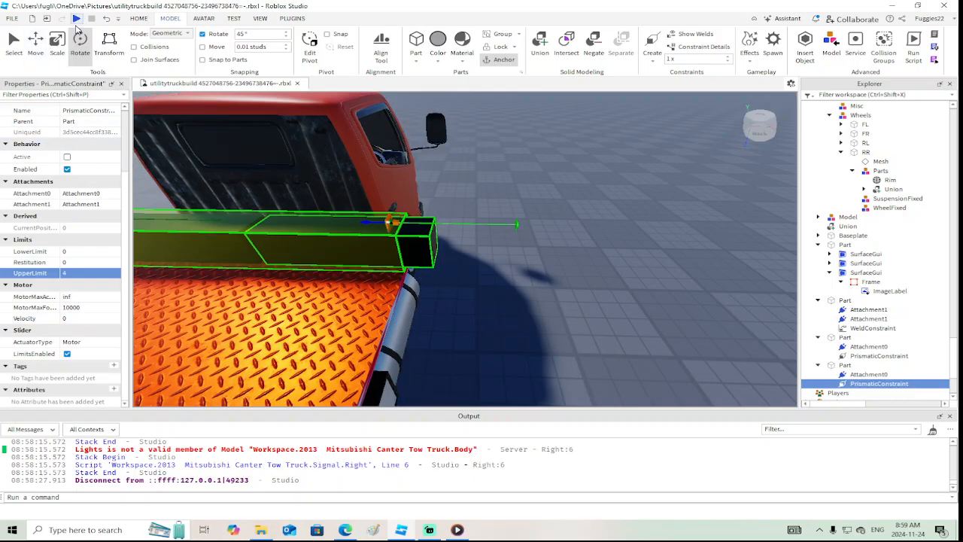
# Playtest the truck and walk up to the bed to check the outrigger arms' motion, ending the test
pyautogui.click(76, 19)
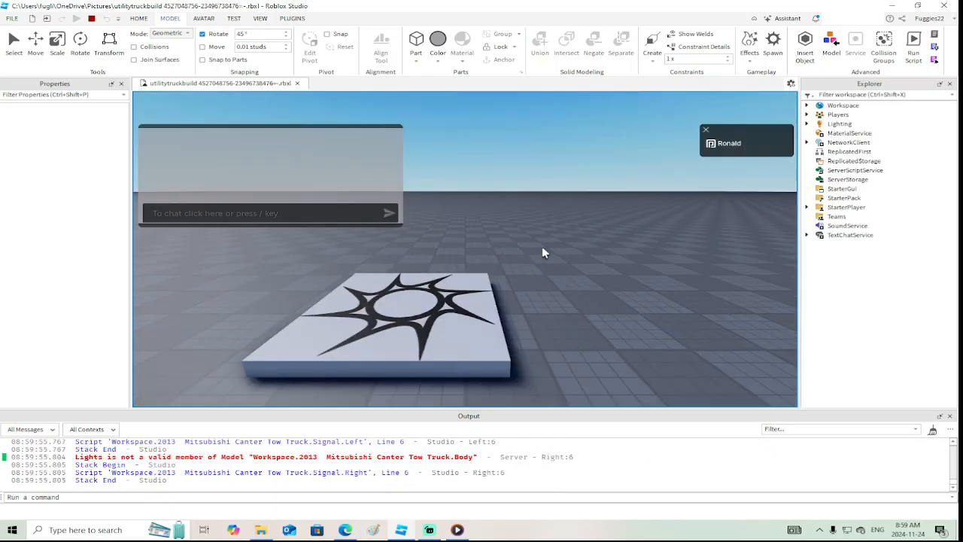
pyautogui.press('w')
pyautogui.moveTo(557, 252); pyautogui.dragTo(557, 252, button='right')
pyautogui.press('w')
pyautogui.press('w')
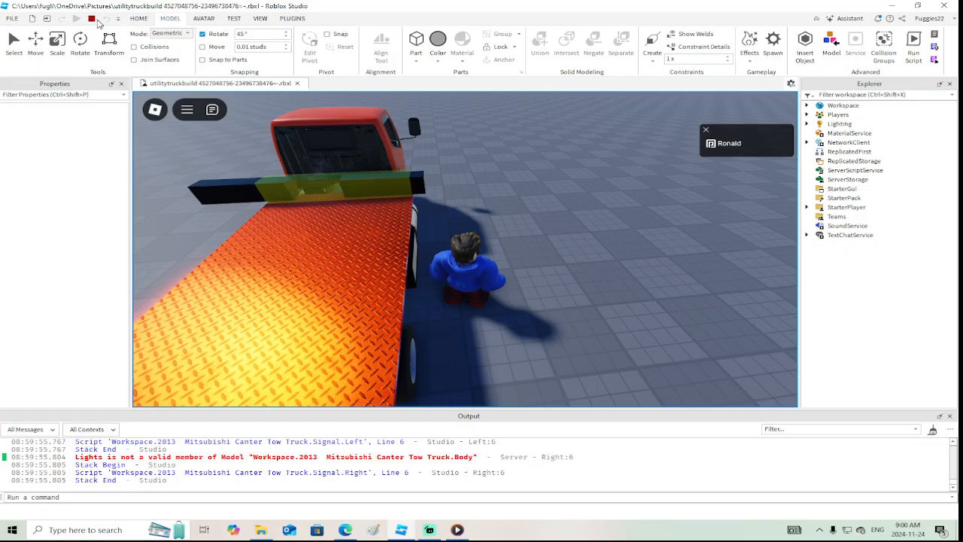
pyautogui.click(91, 18)
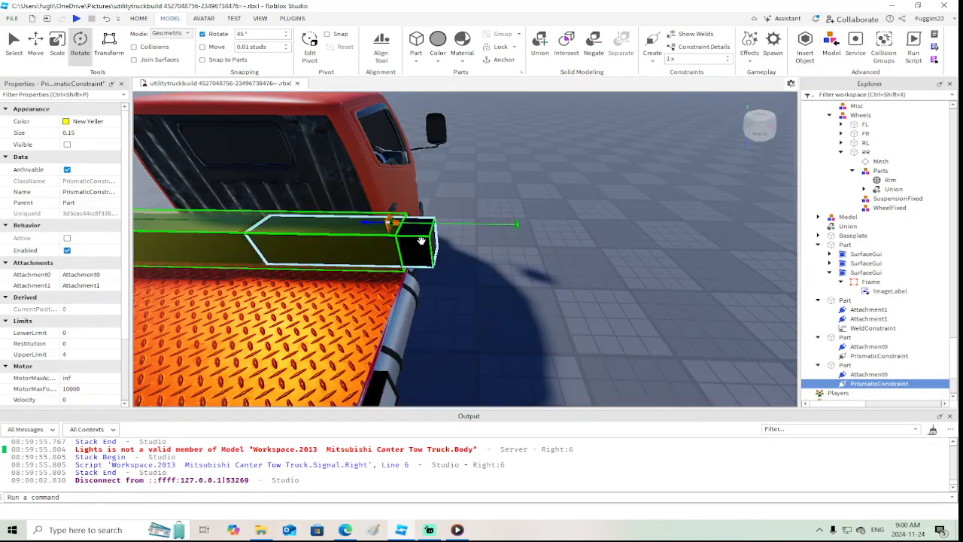
# Unanchor the right black outrigger arm part
pyautogui.click(354, 240)
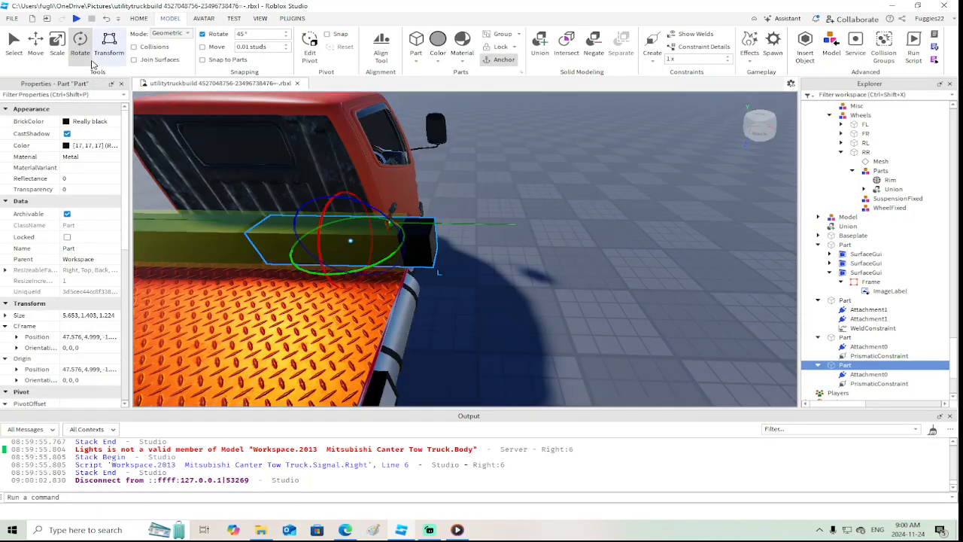
pyautogui.scroll(-4, 75, 255)
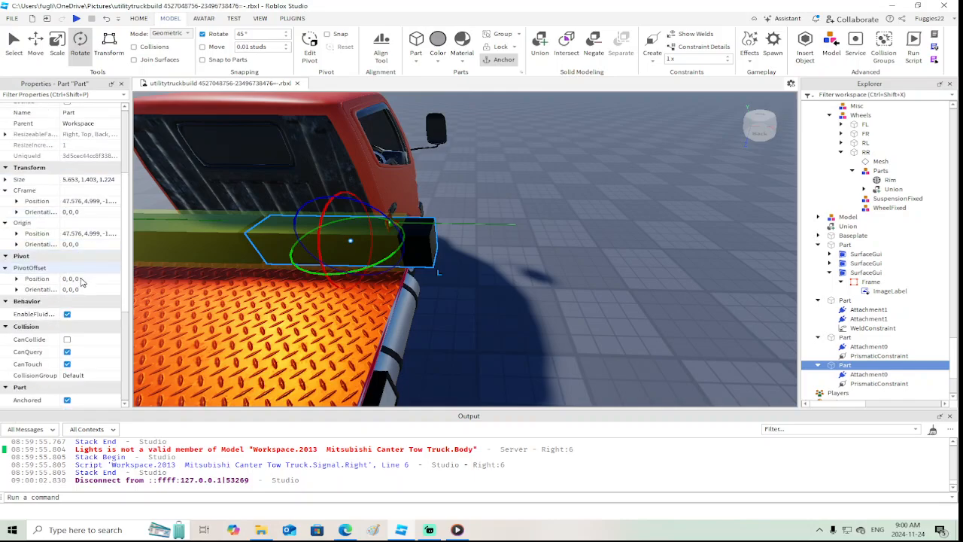
pyautogui.scroll(-2, 83, 282)
pyautogui.click(67, 332)
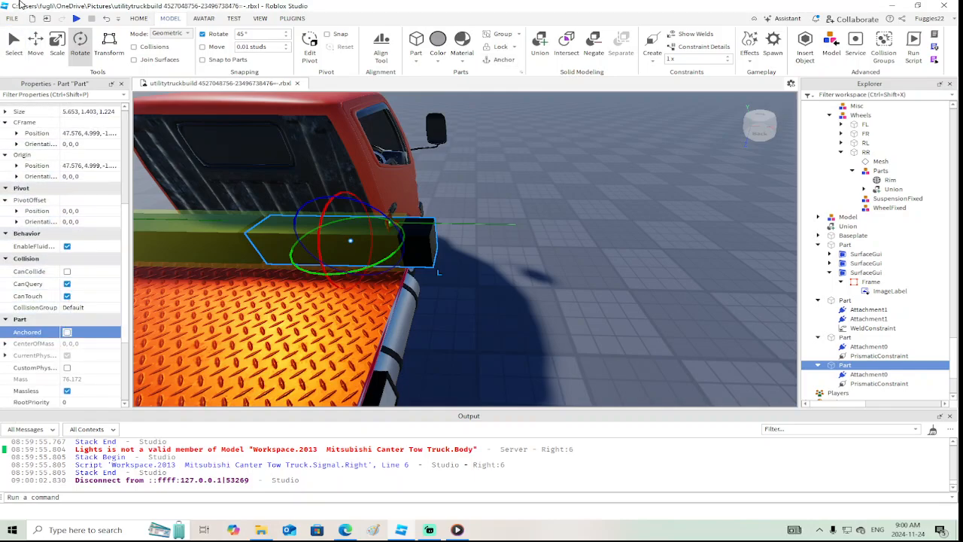
# Run another playtest and walk behind the truck to check how the unanchored right arm behaves
pyautogui.click(76, 18)
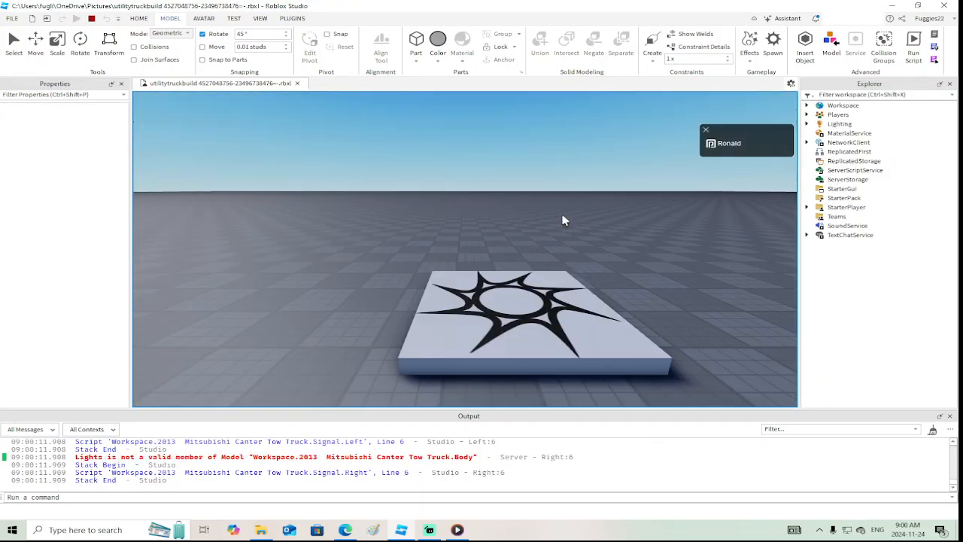
pyautogui.moveTo(561, 228); pyautogui.dragTo(560, 228, button='right')
pyautogui.press('w')
pyautogui.press('d')
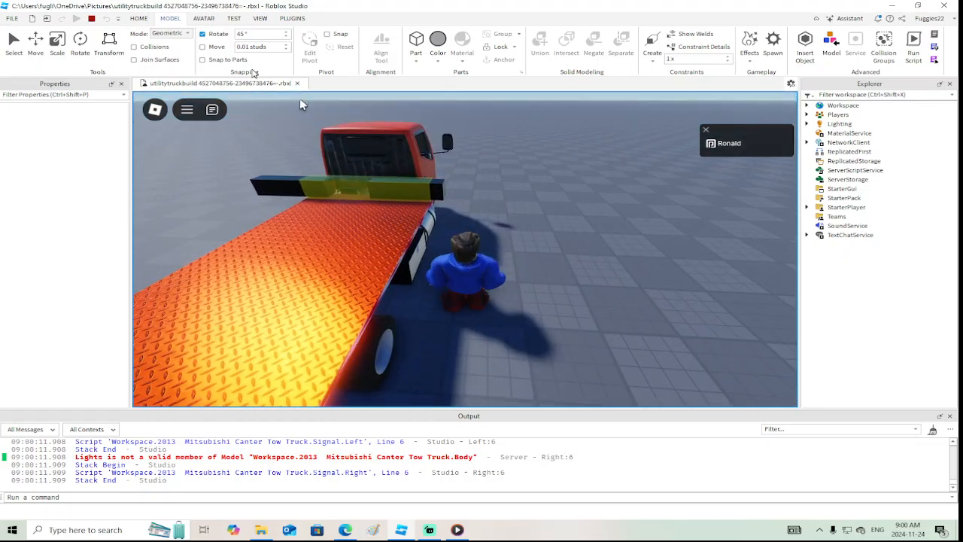
pyautogui.click(91, 19)
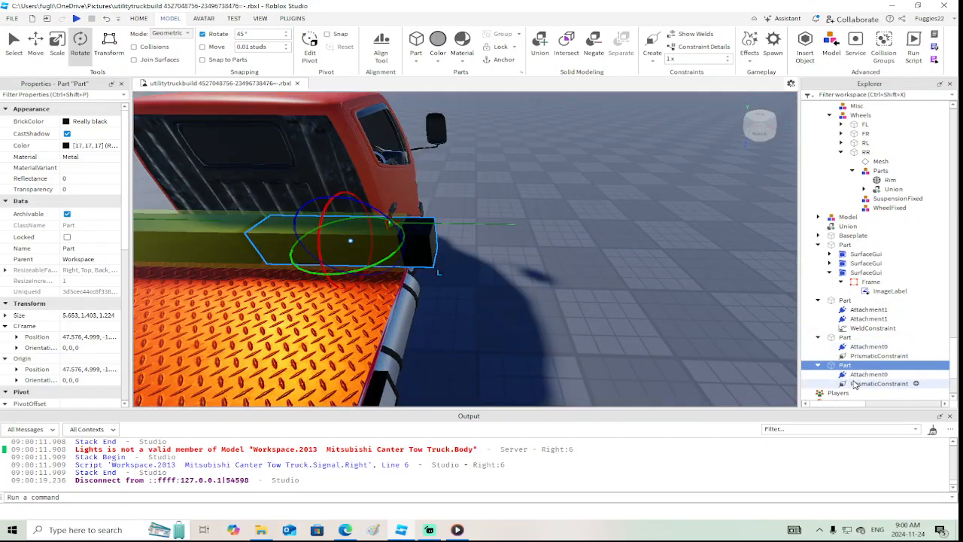
# Set the motor Velocity of the right arm's prismatic constraint to 0.5
pyautogui.click(854, 384)
pyautogui.scroll(-3, 71, 312)
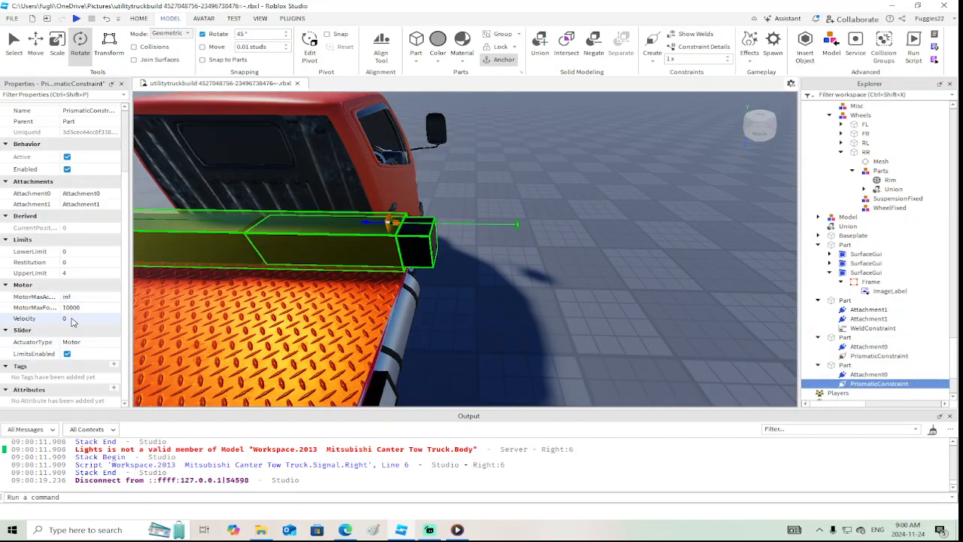
pyautogui.click(72, 319)
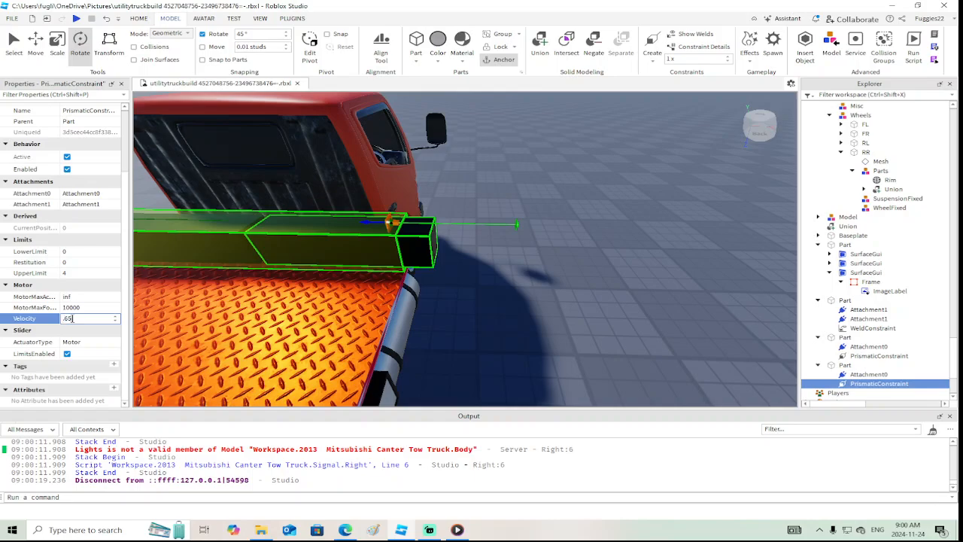
pyautogui.press('Return')
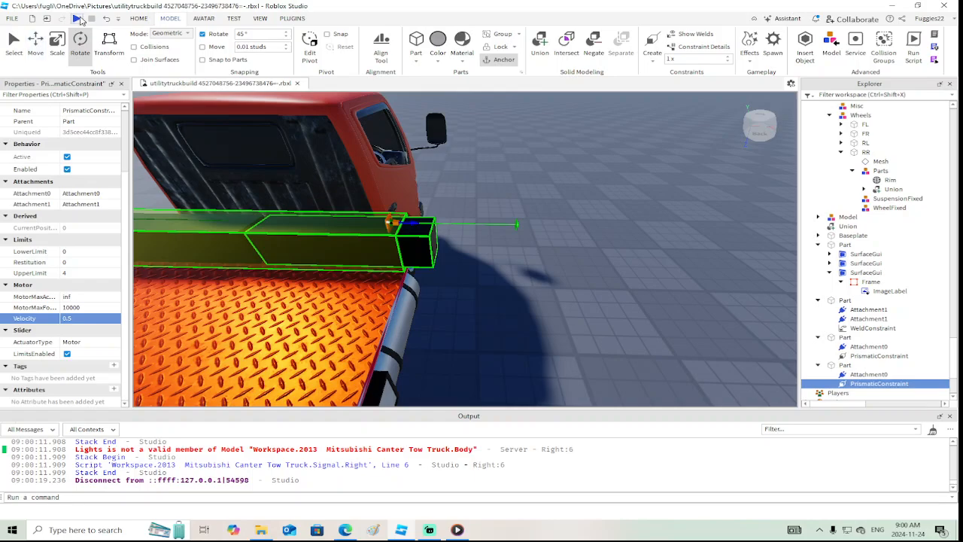
# Playtest the truck to check which way the right arm slides with the new motor velocity
pyautogui.click(78, 19)
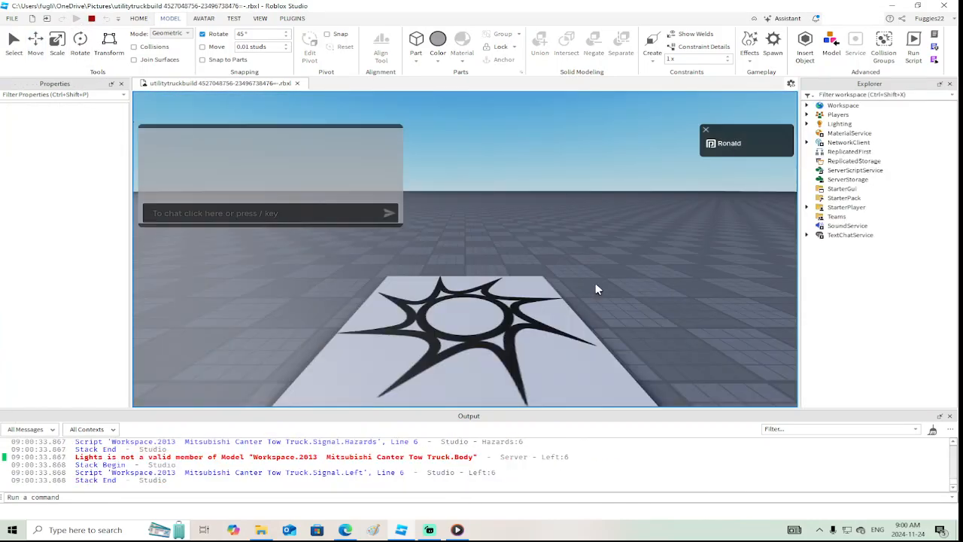
pyautogui.press('w')
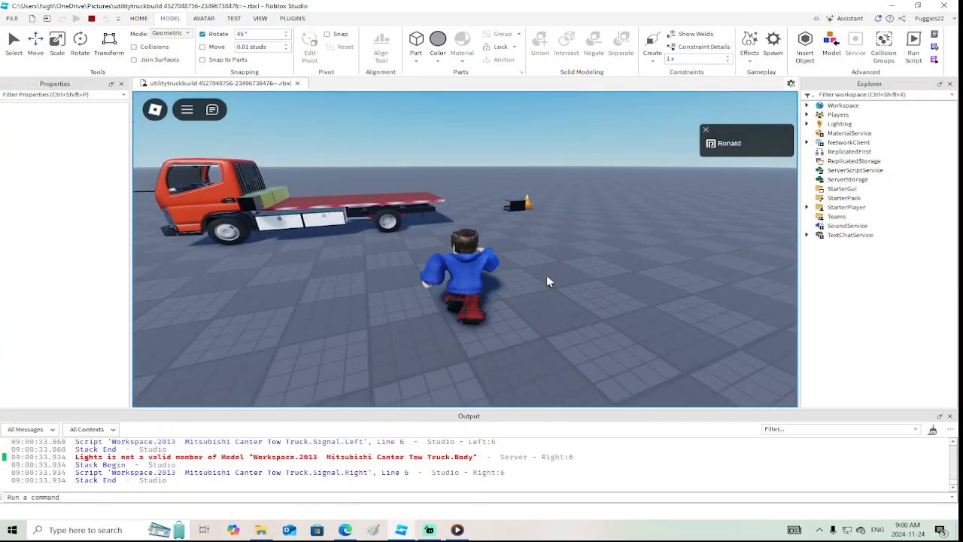
pyautogui.moveTo(547, 277); pyautogui.dragTo(547, 276, button='right')
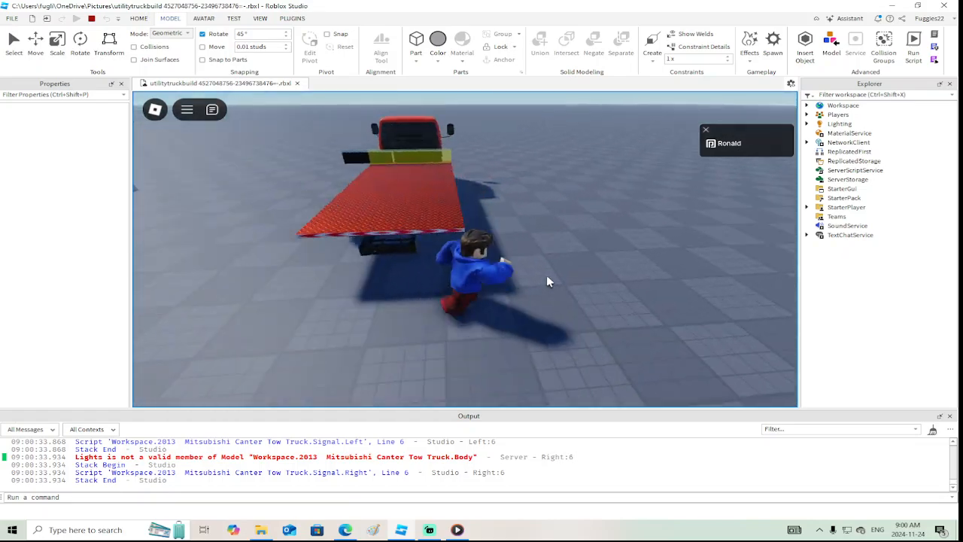
pyautogui.click(91, 18)
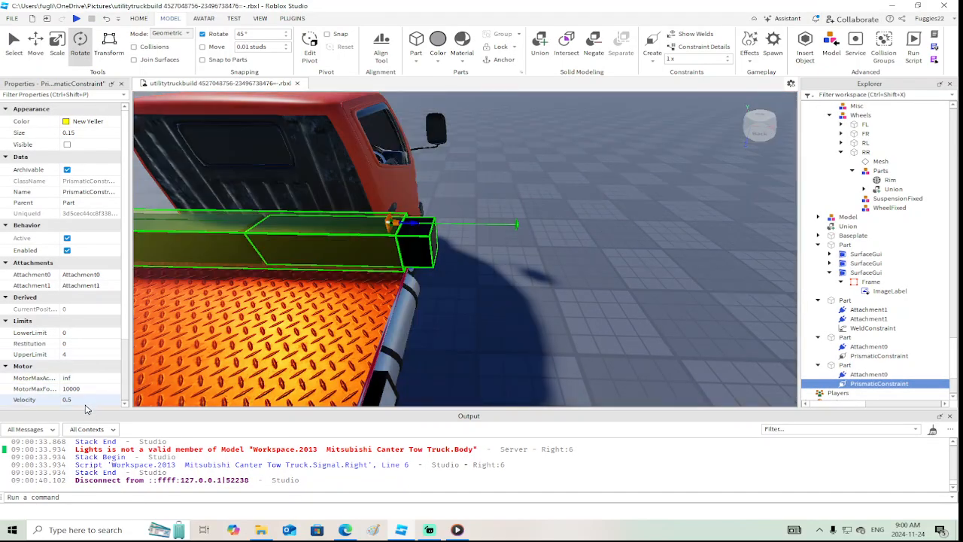
# Set the right arm's prismatic constraint UpperLimit to -4 and its motor Velocity to -0.5
pyautogui.click(83, 354)
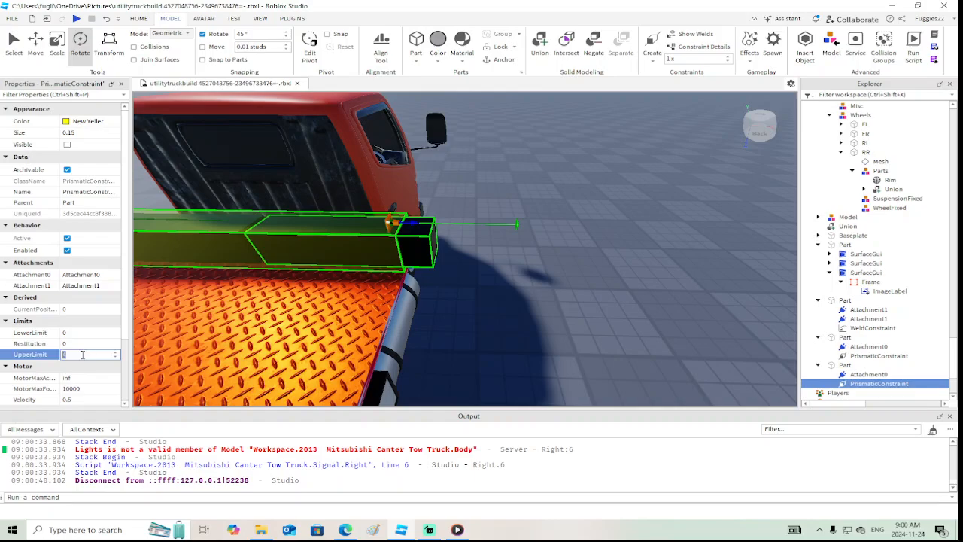
pyautogui.write('-4')
pyautogui.press('Return')
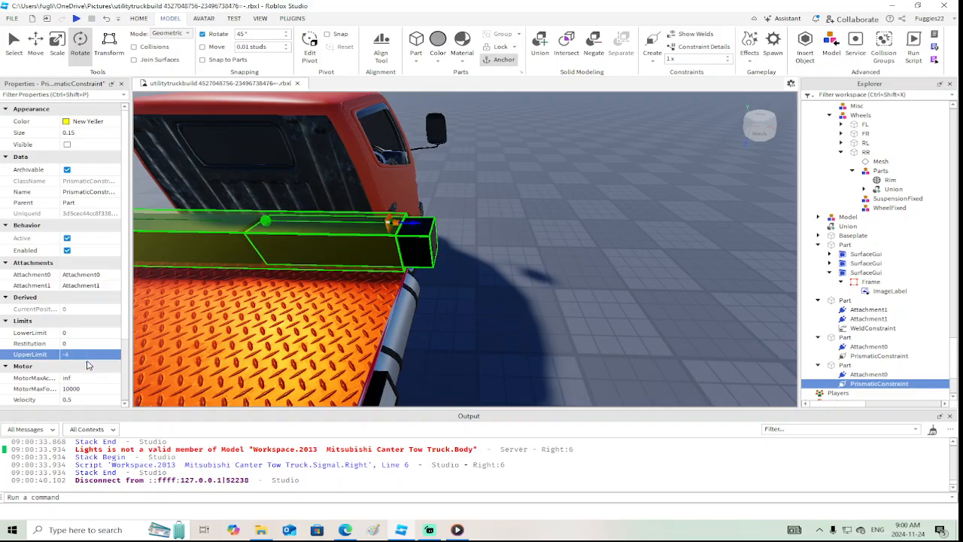
pyautogui.click(67, 399)
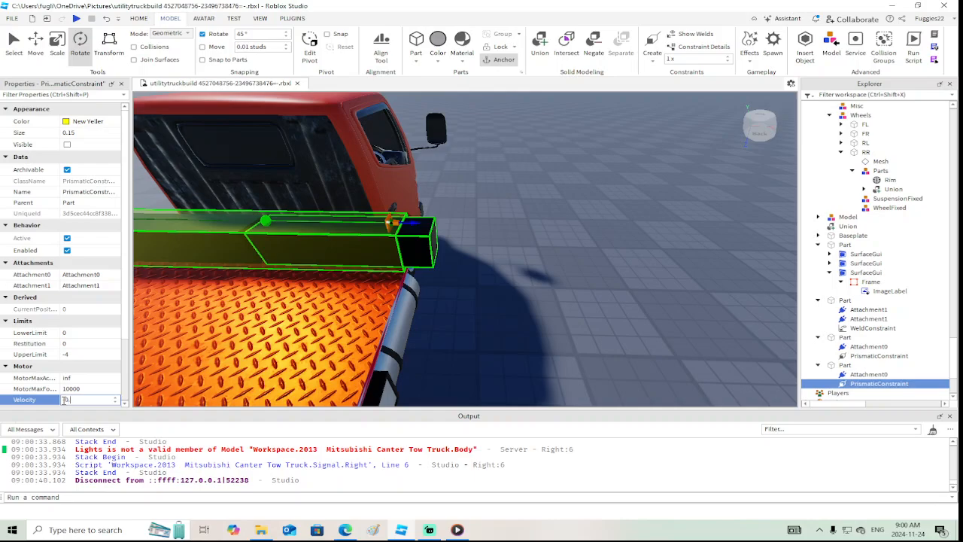
pyautogui.write('-')
pyautogui.press('Return')
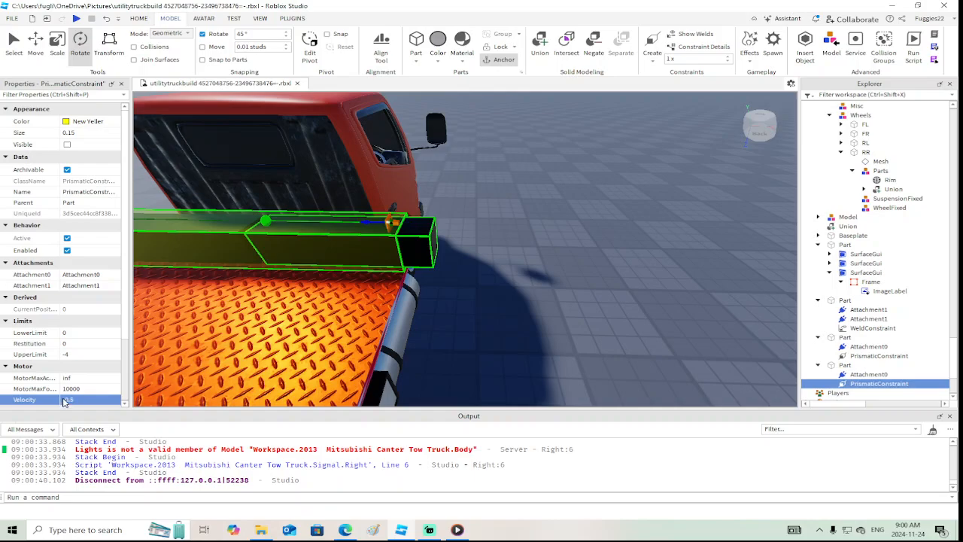
# Playtest the truck and view it from behind to check that both outrigger arms extend outward
pyautogui.click(77, 18)
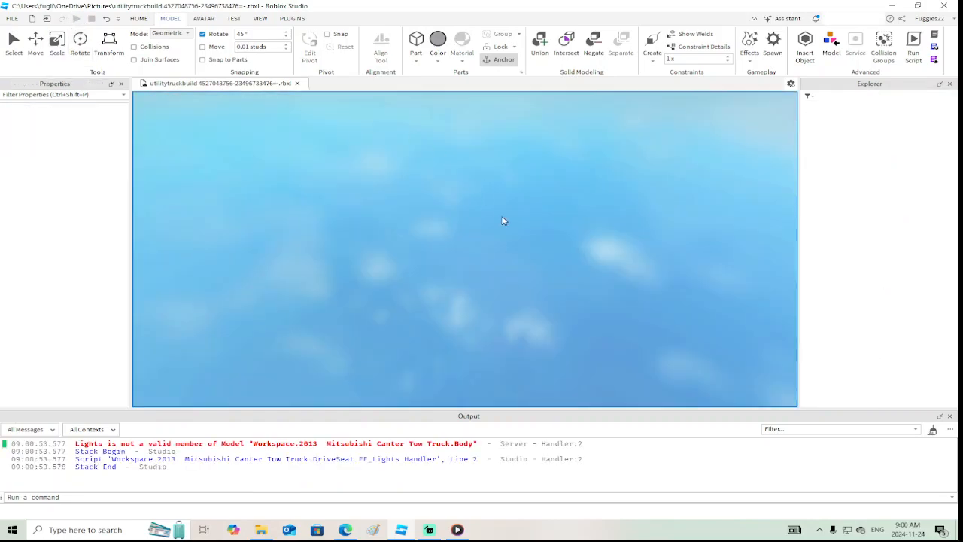
pyautogui.press('w')
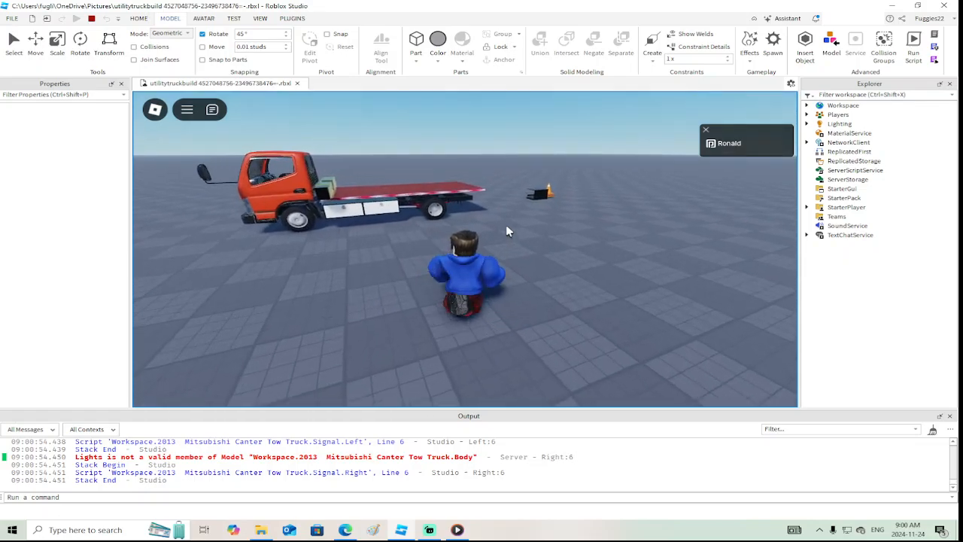
pyautogui.press('d')
pyautogui.moveTo(506, 227); pyautogui.dragTo(506, 226, button='right')
pyautogui.press('a')
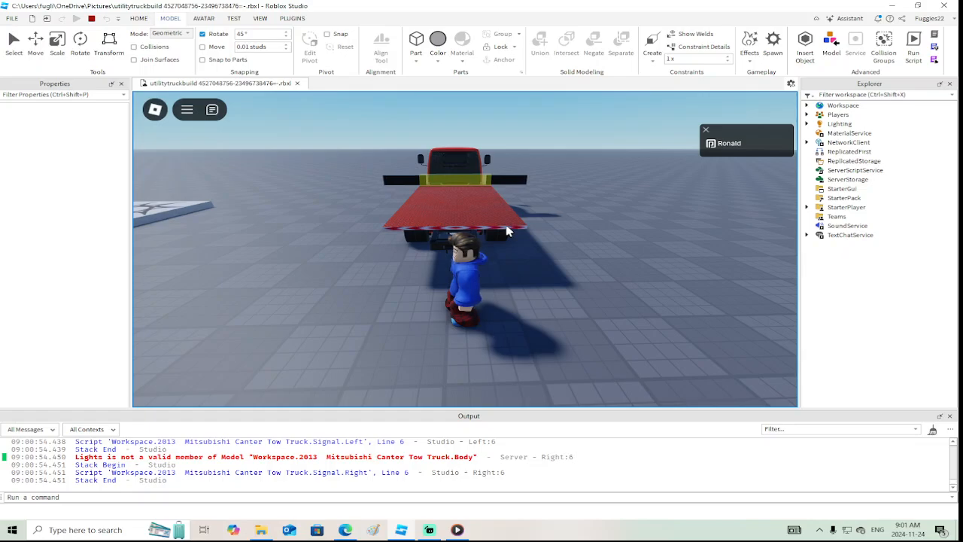
pyautogui.click(92, 19)
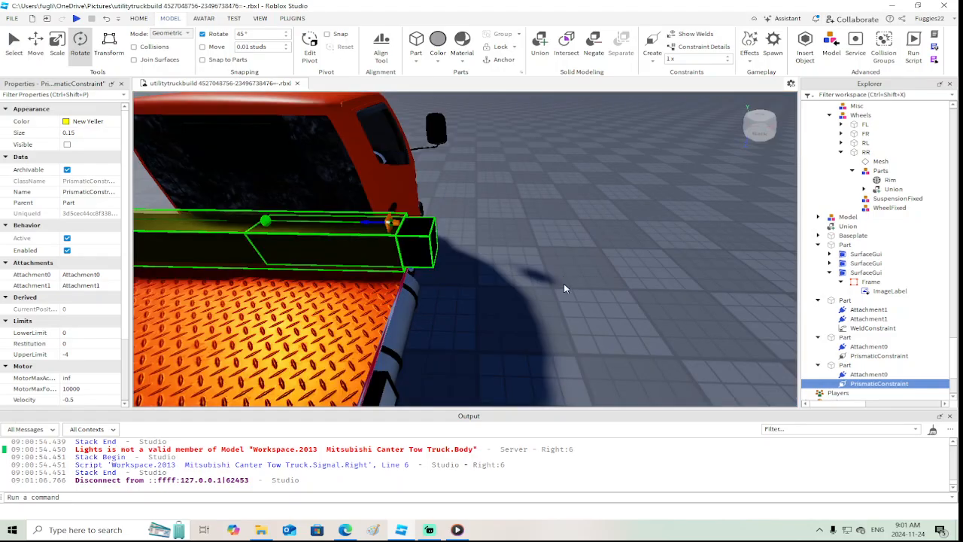
# Select the diamond-plate bed and collapse the bed, housing and arm parts in the workspace hierarchy
pyautogui.moveTo(537, 289); pyautogui.dragTo(536, 289, button='right')
pyautogui.scroll(-4, 537, 289)
pyautogui.scroll(-2, 536, 289)
pyautogui.scroll(4, 536, 289)
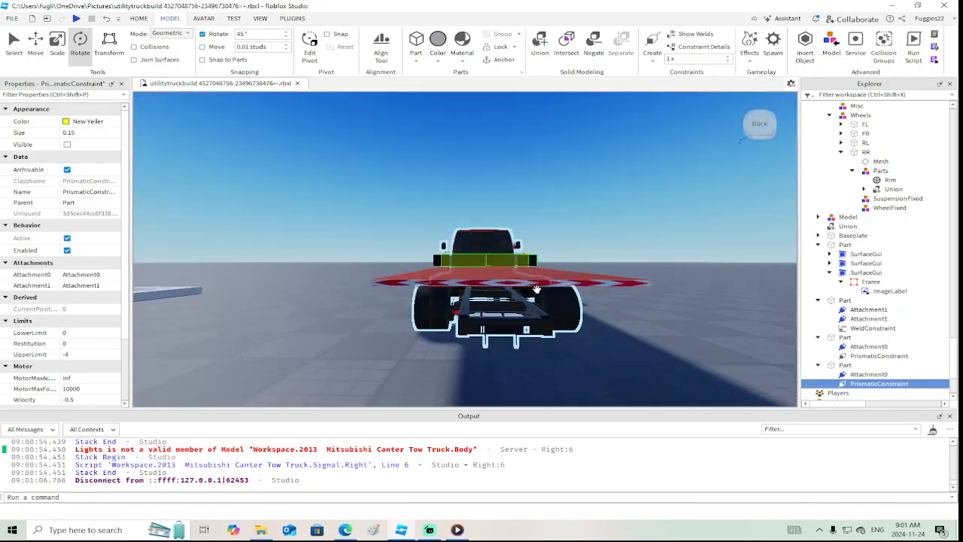
pyautogui.scroll(-3, 536, 289)
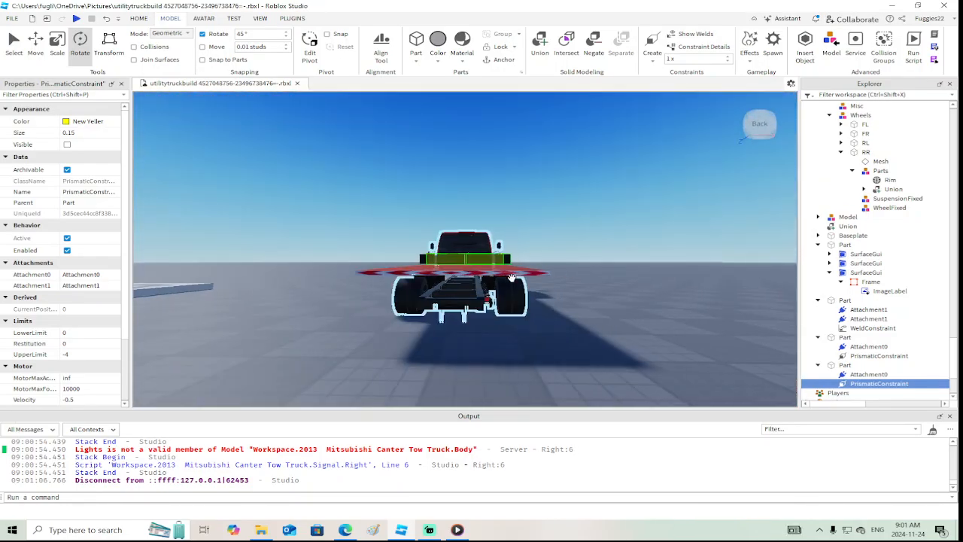
pyautogui.click(500, 270)
pyautogui.press('f')
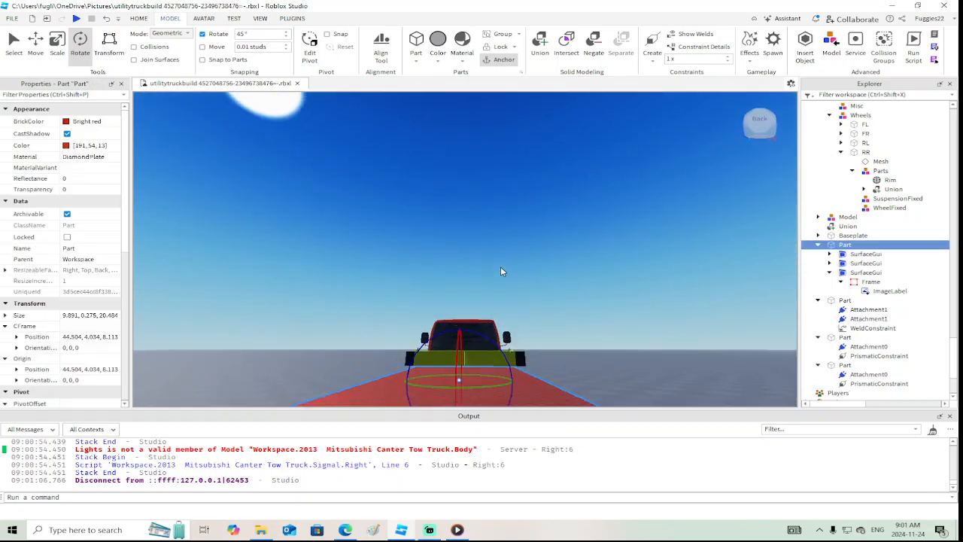
pyautogui.click(817, 246)
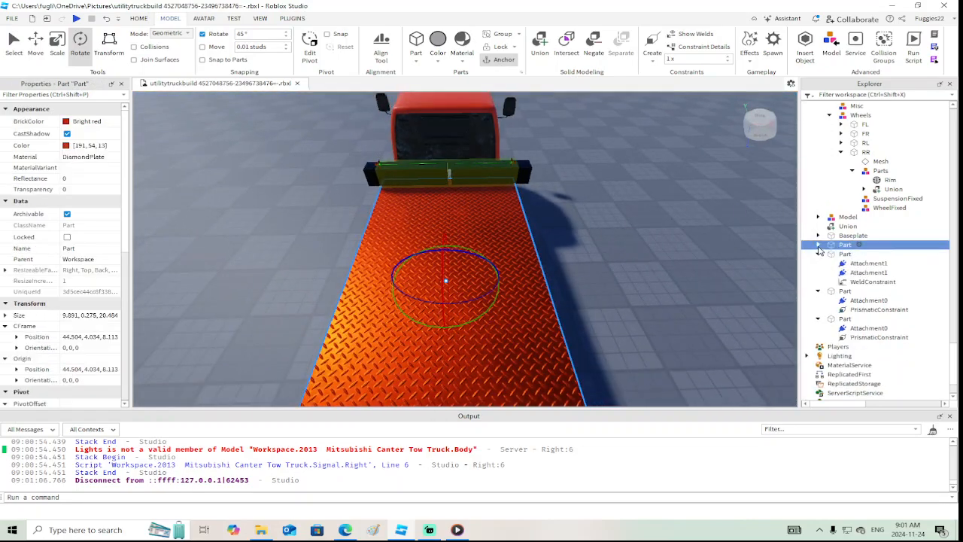
pyautogui.click(817, 254)
pyautogui.click(818, 263)
pyautogui.click(819, 273)
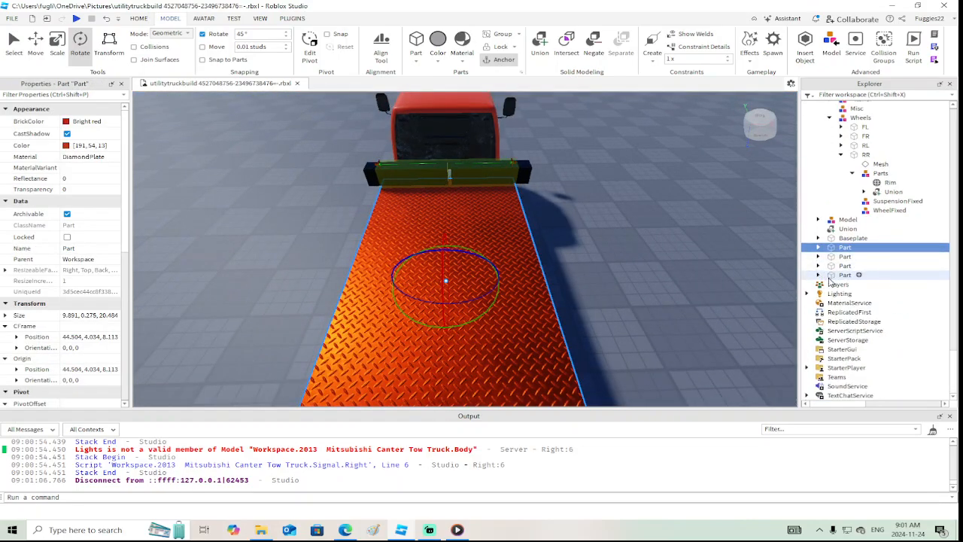
# Group the bed, yellow housing and both outrigger arm parts into one model, leaving out the existing Model
pyautogui.click(836, 275)
pyautogui.keyDown('ctrl'); pyautogui.click(835, 266); pyautogui.keyUp('ctrl')
pyautogui.keyDown('ctrl'); pyautogui.click(834, 257); pyautogui.keyUp('ctrl')
pyautogui.keyDown('ctrl'); pyautogui.click(834, 246); pyautogui.keyUp('ctrl')
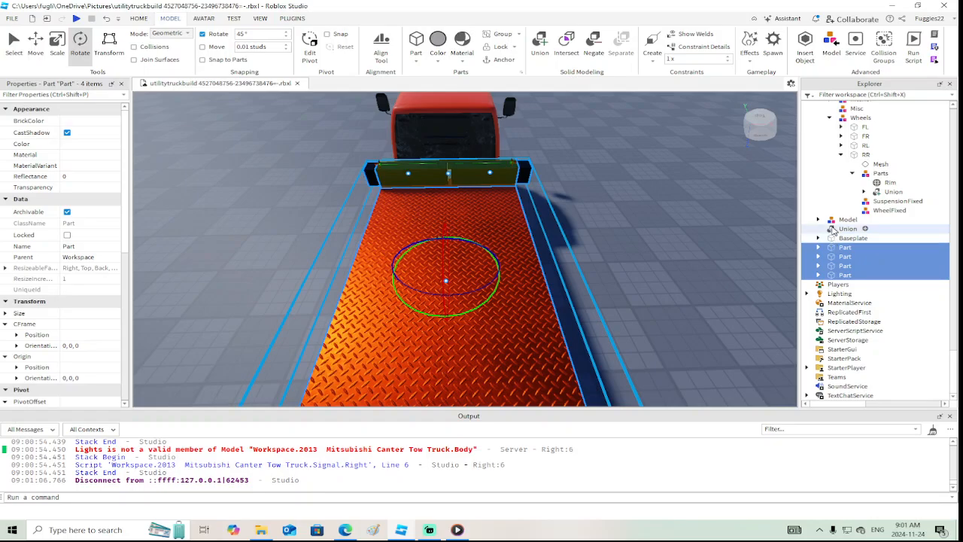
pyautogui.keyDown('ctrl'); pyautogui.click(831, 221); pyautogui.keyUp('ctrl')
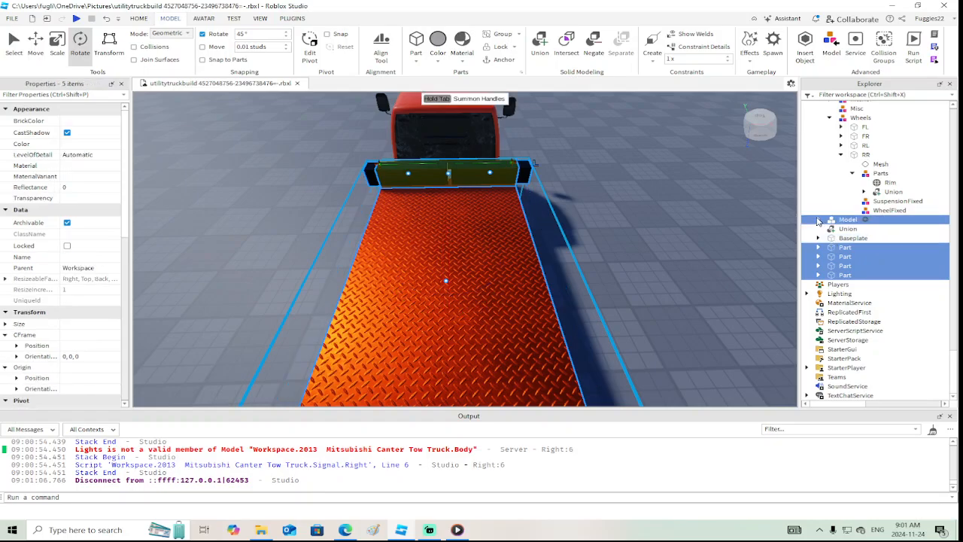
pyautogui.press('f')
pyautogui.moveTo(722, 219); pyautogui.dragTo(686, 228, button='right')
pyautogui.keyDown('ctrl'); pyautogui.click(831, 223); pyautogui.keyUp('ctrl')
pyautogui.hotkey('ctrl', 'g')
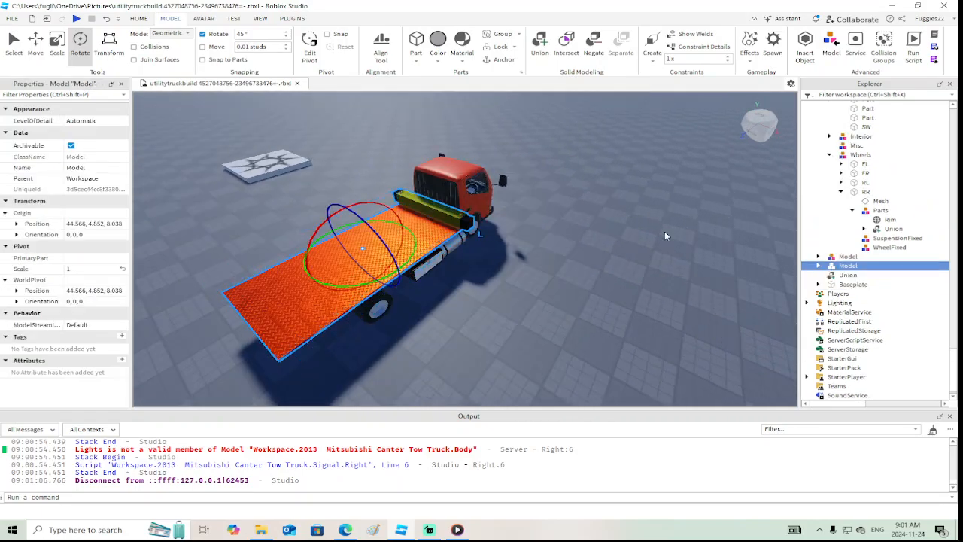
# Move the grouped bed model sideways by -0.067 studs along the X axis
pyautogui.press('f')
pyautogui.click(36, 44)
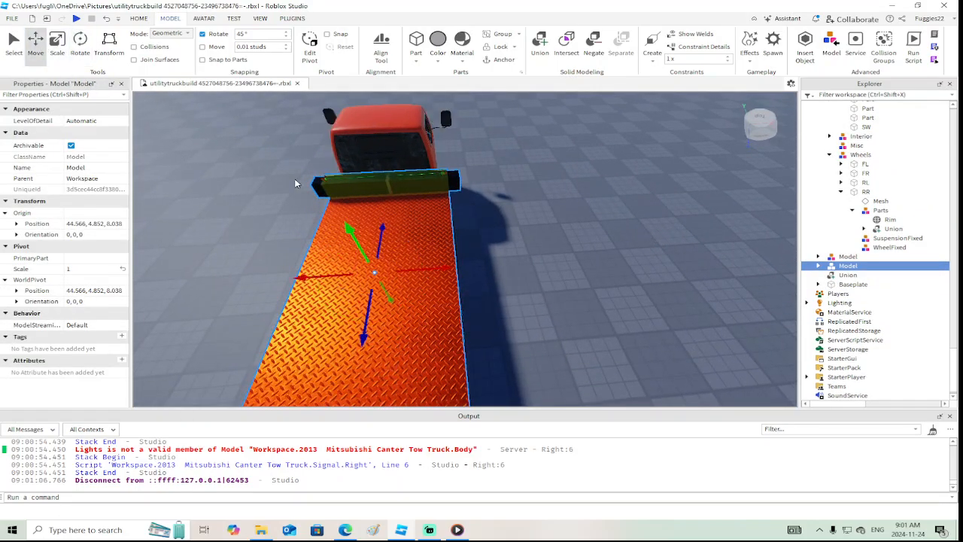
pyautogui.moveTo(428, 266); pyautogui.dragTo(429, 268)
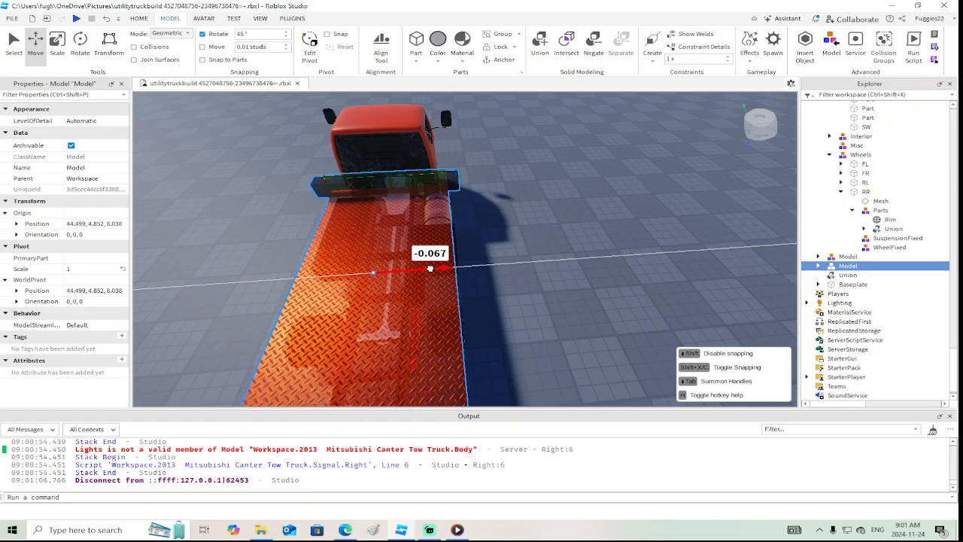
pyautogui.press('a')
pyautogui.moveTo(431, 268); pyautogui.dragTo(431, 271, button='right')
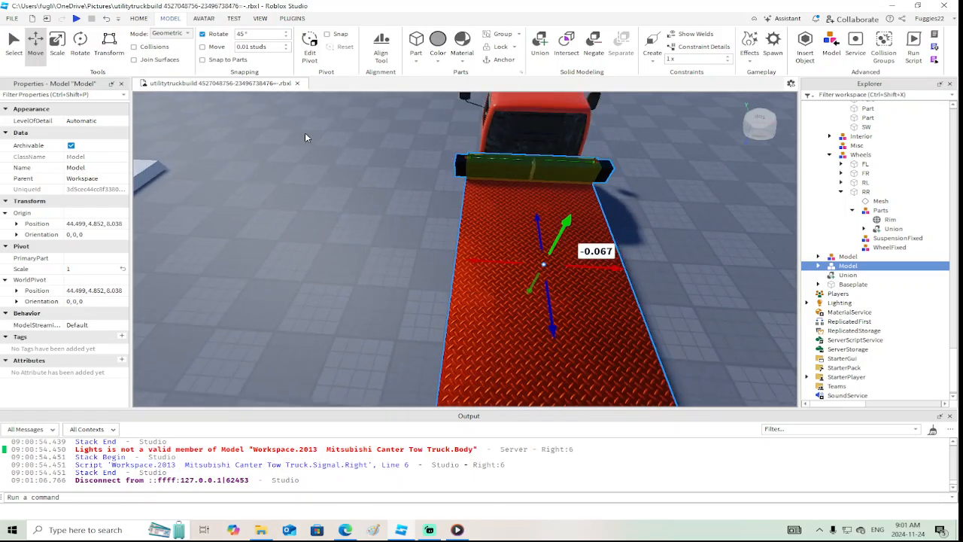
# Narrow the diamond-plate bed from its left edge to 9.452 studs wide
pyautogui.keyDown('alt'); pyautogui.click(504, 268); pyautogui.keyUp('alt')
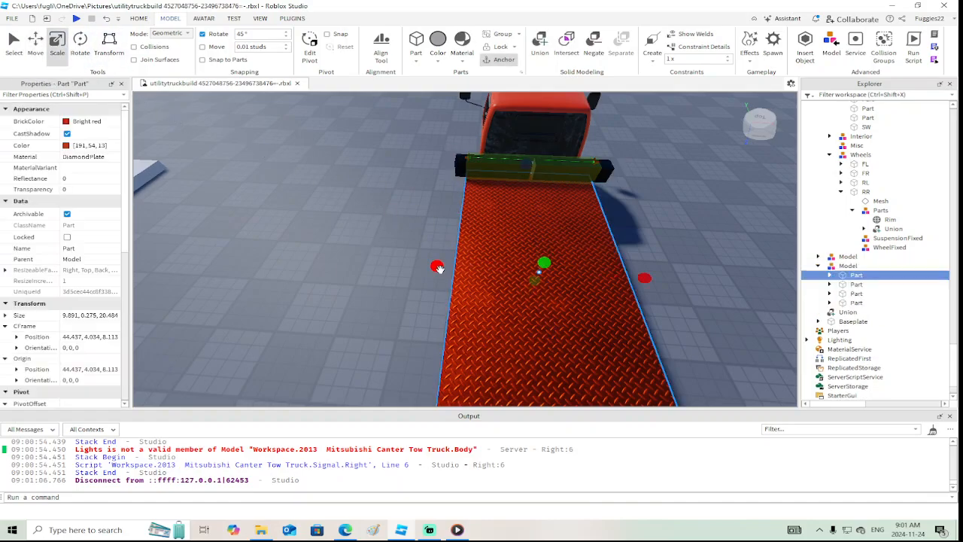
pyautogui.moveTo(437, 267); pyautogui.dragTo(419, 266)
pyautogui.press('d')
pyautogui.press('a')
pyautogui.press('d')
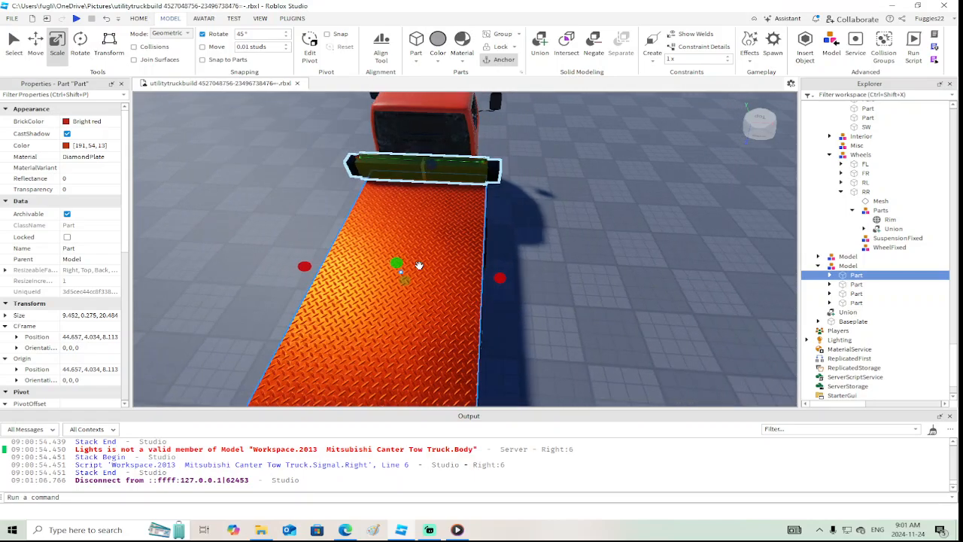
pyautogui.press('a')
pyautogui.moveTo(419, 265); pyautogui.dragTo(419, 266, button='right')
pyautogui.press('w')
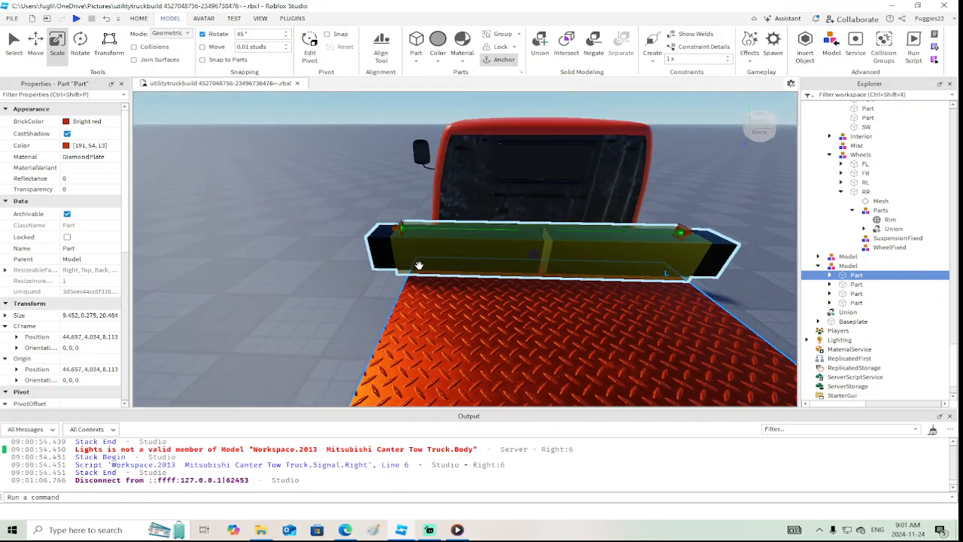
pyautogui.scroll(-5, 419, 266)
pyautogui.press('f')
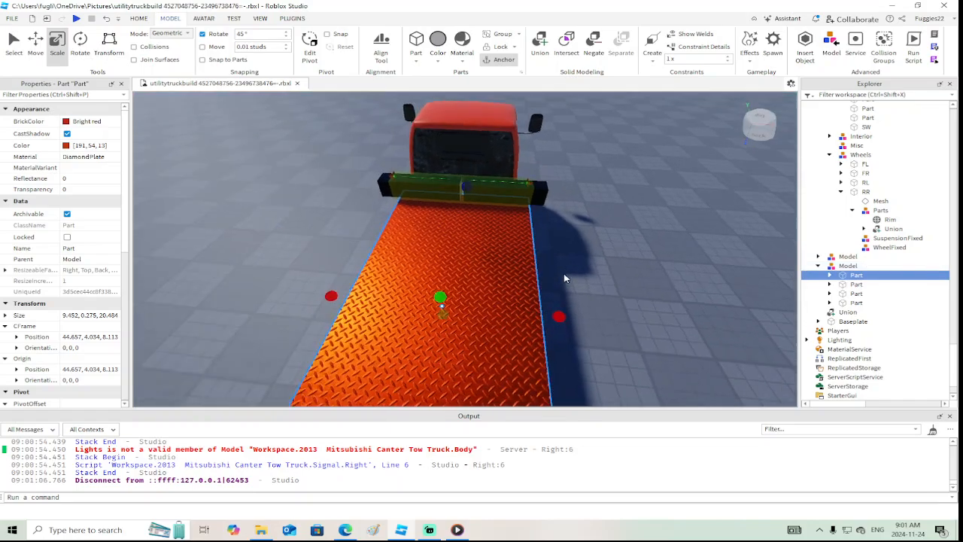
# Playtest the truck, viewing the bed and extended outrigger arms from behind and from the side, and end the test
pyautogui.click(76, 19)
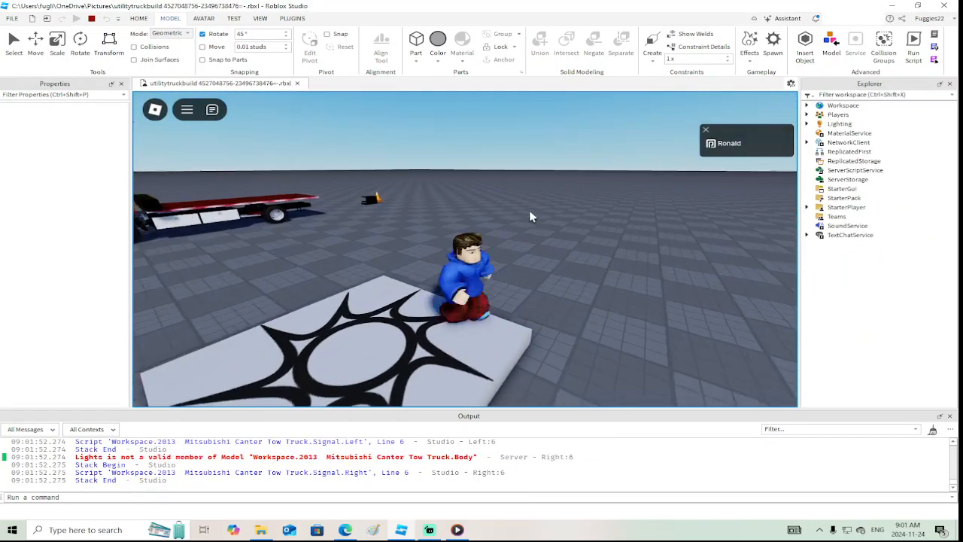
pyautogui.press('w')
pyautogui.moveTo(529, 217); pyautogui.dragTo(529, 211, button='right')
pyautogui.press('d')
pyautogui.press('s')
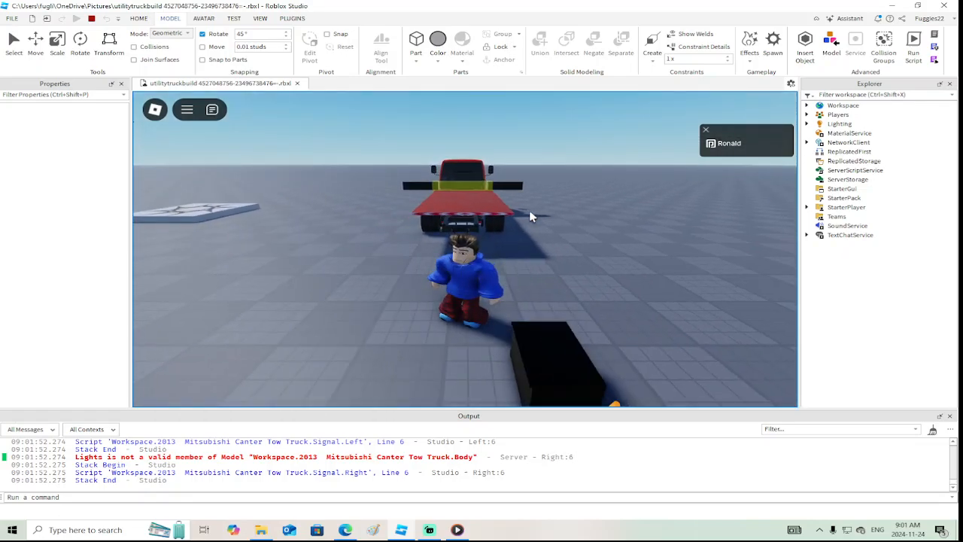
pyautogui.press('w')
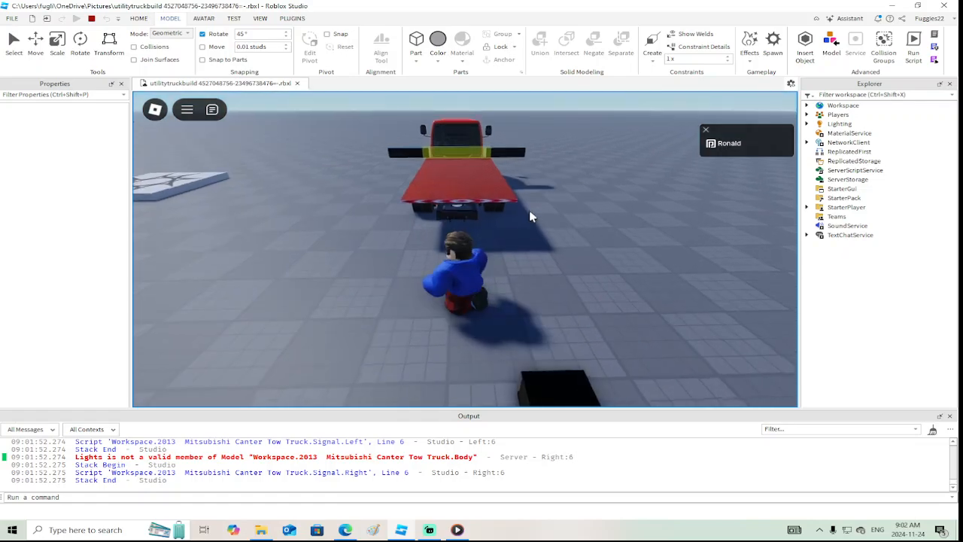
pyautogui.moveTo(530, 217); pyautogui.dragTo(530, 217, button='right')
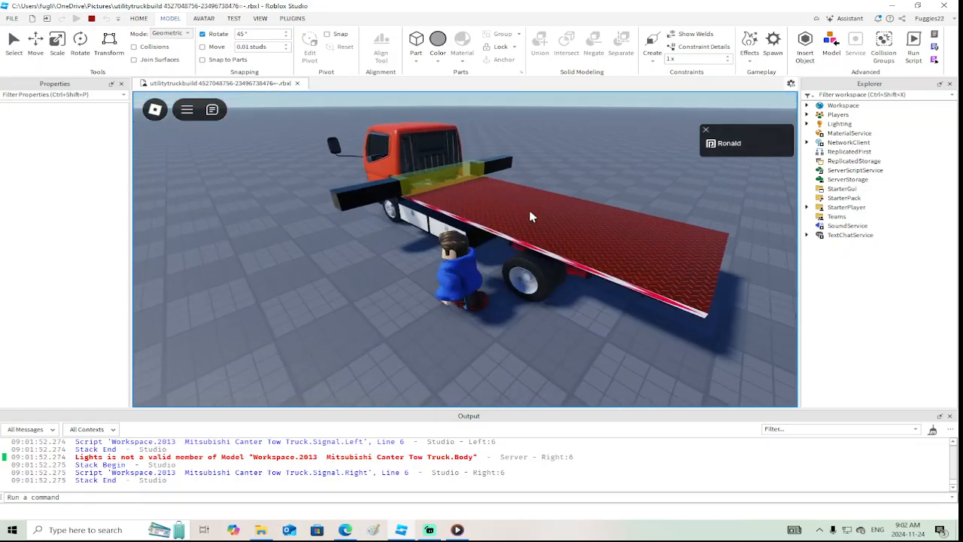
pyautogui.click(90, 18)
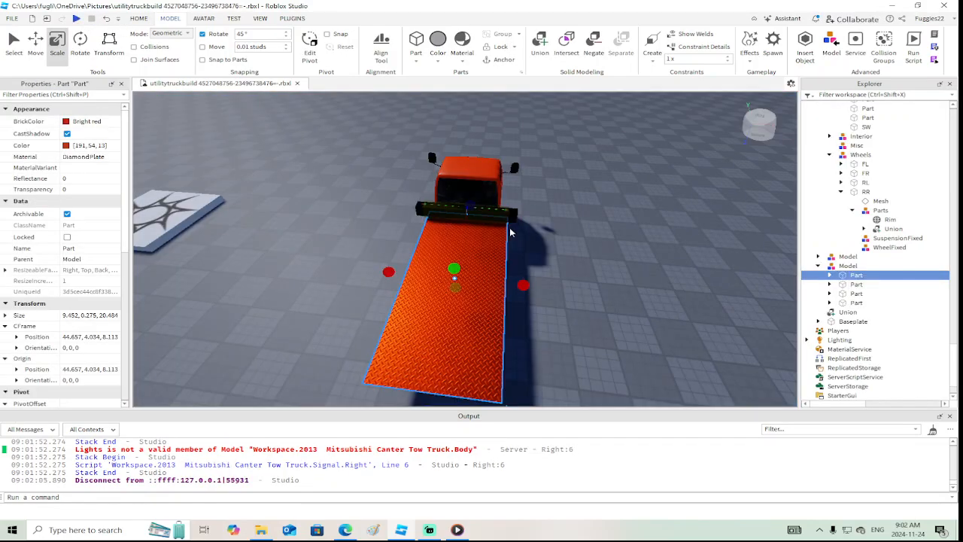
# Duplicate the black left outrigger arm and move the copy 4.78 studs outward from the truck
pyautogui.scroll(5, 531, 237)
pyautogui.moveTo(532, 237); pyautogui.dragTo(532, 237, button='right')
pyautogui.scroll(-3, 532, 236)
pyautogui.scroll(3, 532, 237)
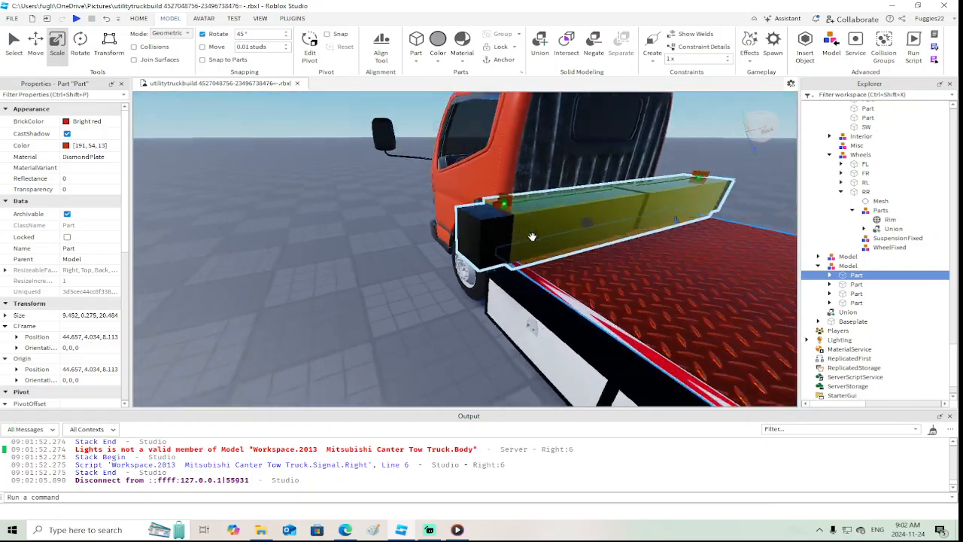
pyautogui.scroll(-1, 531, 237)
pyautogui.moveTo(406, 207); pyautogui.dragTo(410, 214, button='right')
pyautogui.click(474, 236)
pyautogui.moveTo(439, 246); pyautogui.dragTo(439, 246, button='right')
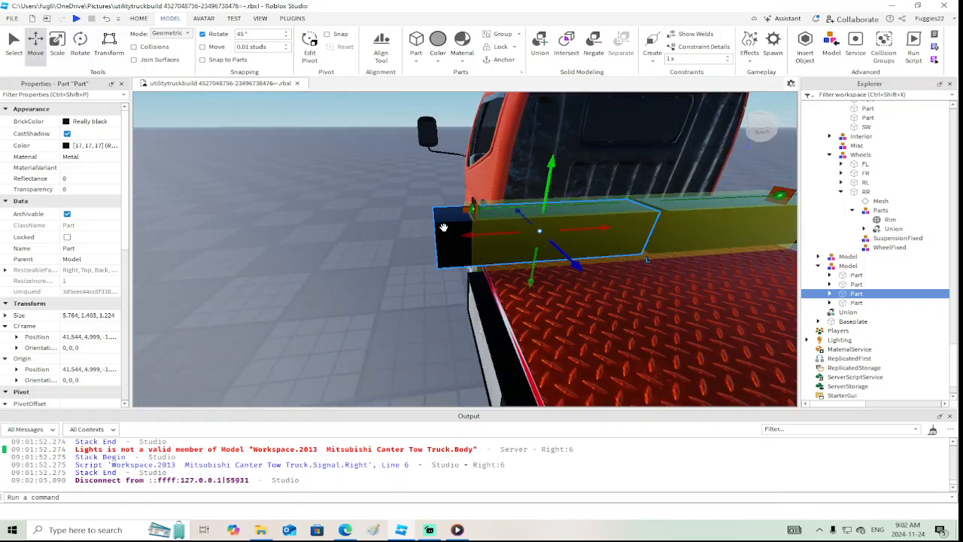
pyautogui.rightClick(467, 238)
pyautogui.click(506, 73)
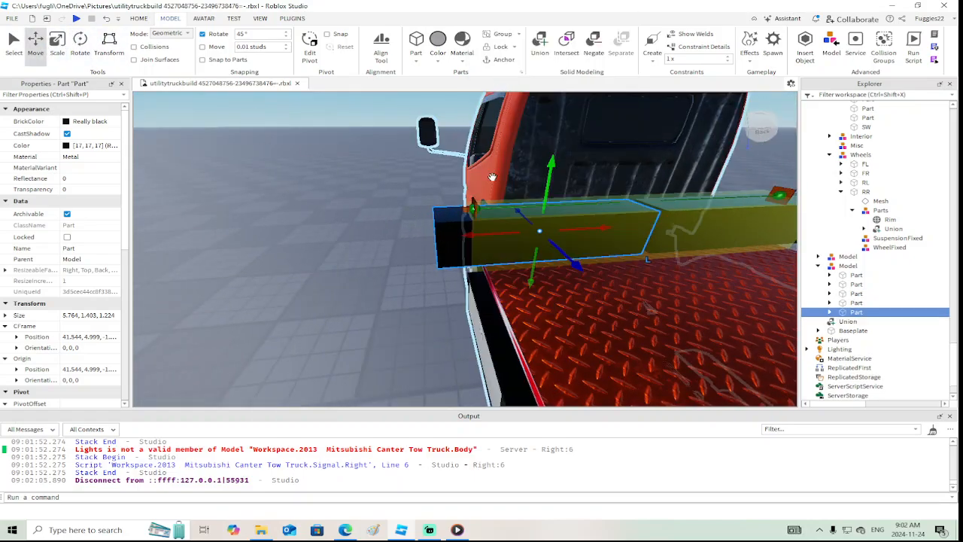
pyautogui.moveTo(444, 233); pyautogui.dragTo(299, 247)
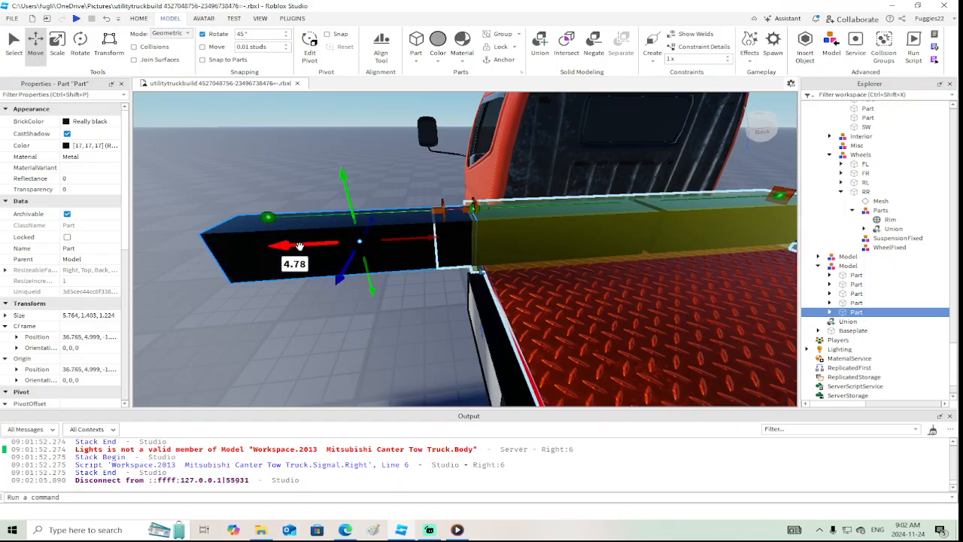
# Delete the PrismaticConstraint and Attachment0 from the duplicated arm part
pyautogui.click(865, 330)
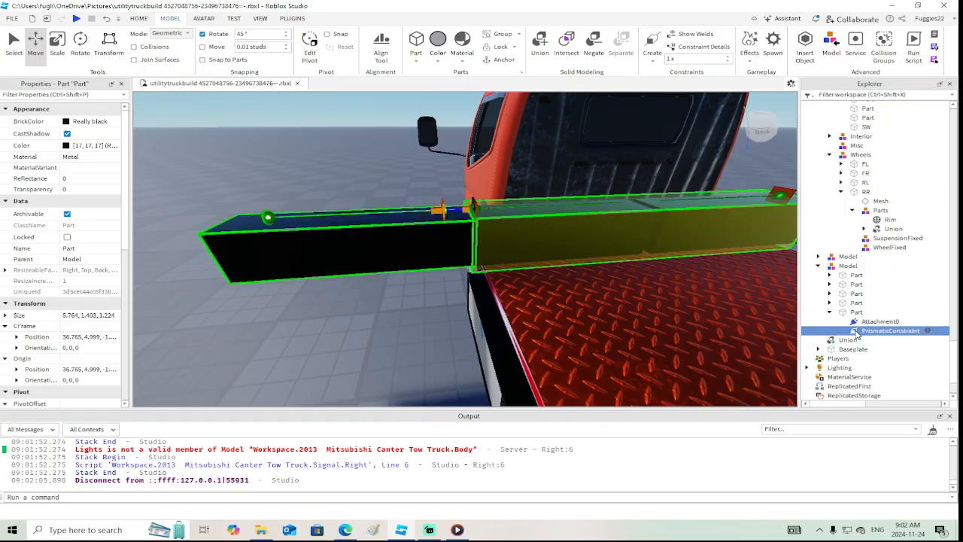
pyautogui.press('Delete')
pyautogui.click(859, 321)
pyautogui.press('Delete')
# Rotate the duplicated arm part to -90° about the Z axis so it stands upright
pyautogui.click(857, 311)
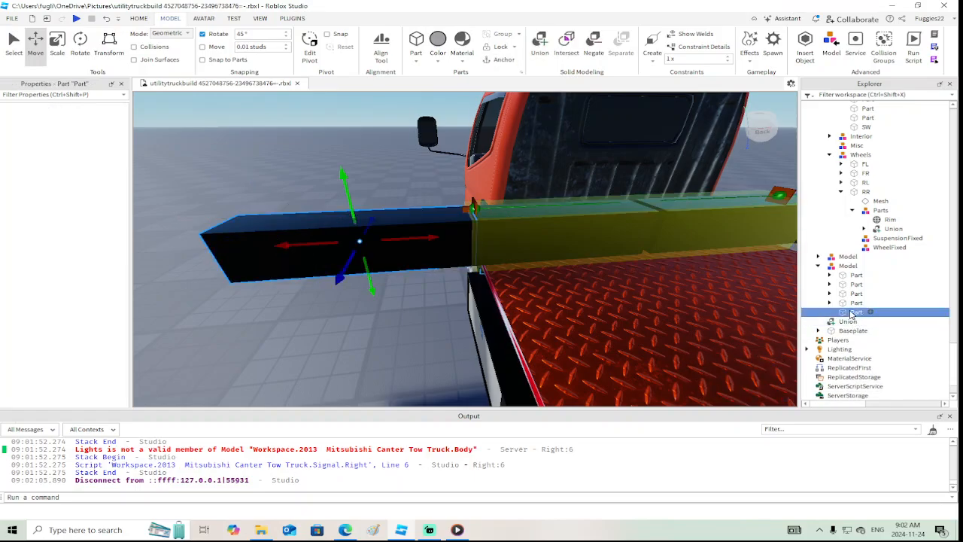
pyautogui.click(90, 48)
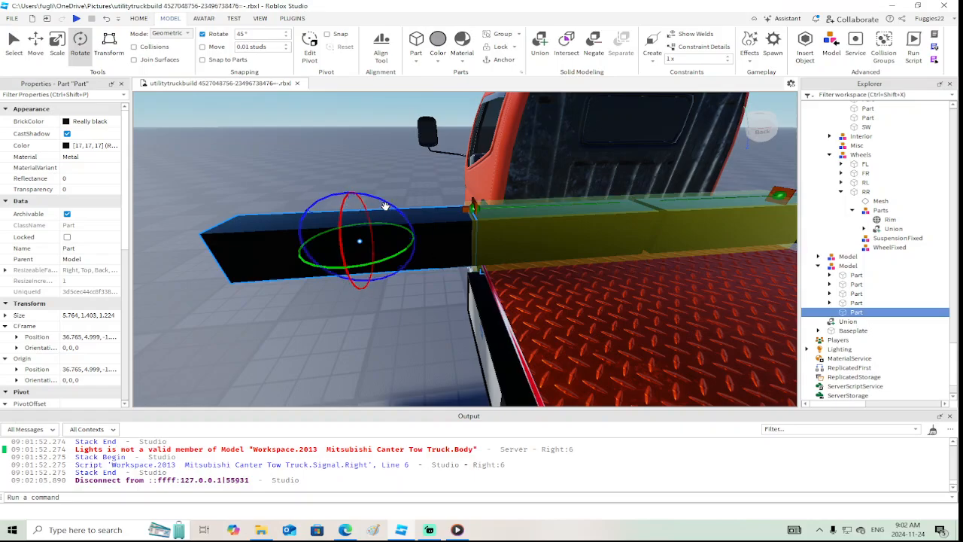
pyautogui.moveTo(384, 205); pyautogui.dragTo(409, 277)
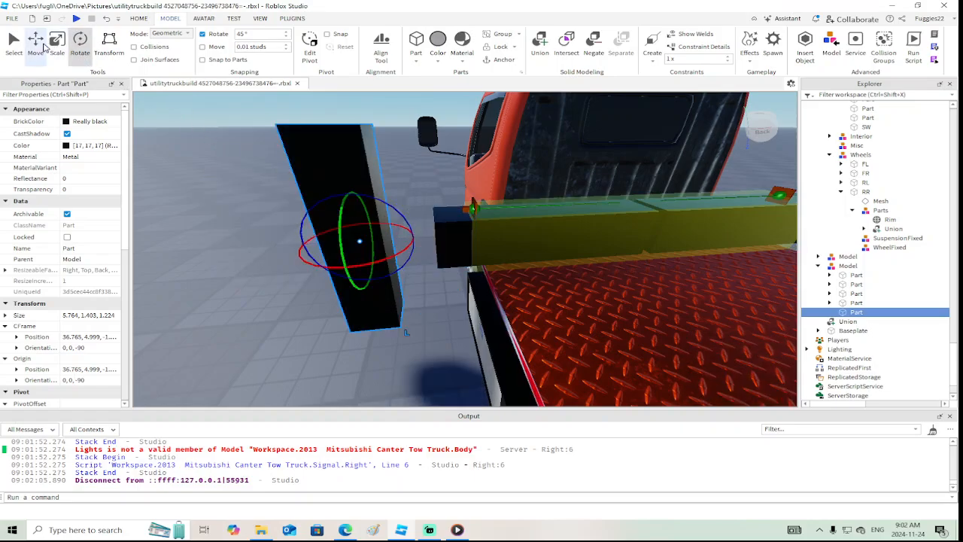
# Move the upright part against the left arm's outer end at about X 38.283, Y 2.819, with its top level with the arm
pyautogui.click(38, 45)
pyautogui.moveTo(344, 190); pyautogui.dragTo(361, 250)
pyautogui.moveTo(425, 290); pyautogui.dragTo(478, 299)
pyautogui.press('a')
pyautogui.moveTo(478, 300); pyautogui.dragTo(478, 299, button='right')
pyautogui.moveTo(456, 286); pyautogui.dragTo(456, 300)
pyautogui.moveTo(456, 299); pyautogui.dragTo(455, 300, button='right')
pyautogui.press('d')
pyautogui.press('e')
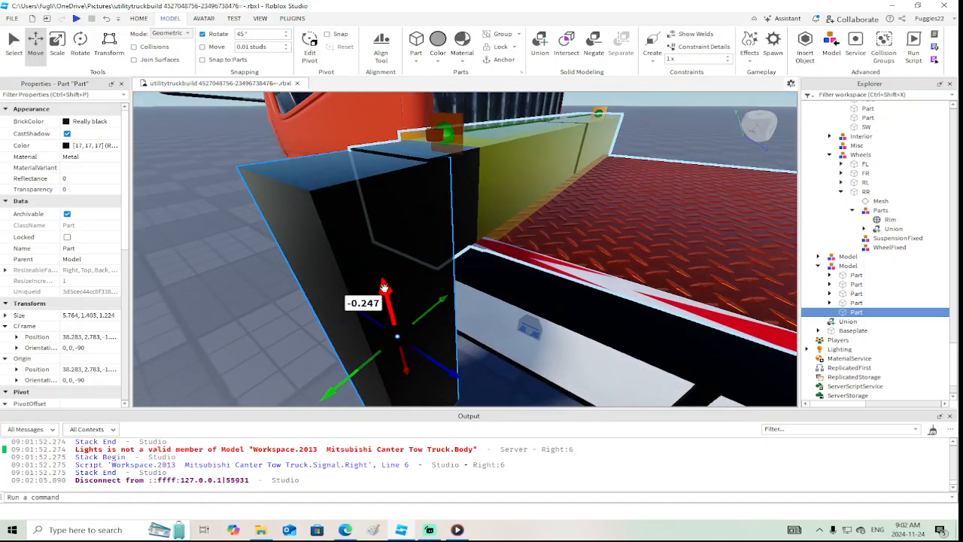
pyautogui.moveTo(384, 287); pyautogui.dragTo(383, 287)
pyautogui.press('d')
pyautogui.moveTo(383, 287); pyautogui.dragTo(383, 287, button='right')
pyautogui.press('s')
# Scale the upright part down to 2.116 studs tall and 0.914 studs wide to form the outrigger's end block
pyautogui.click(58, 40)
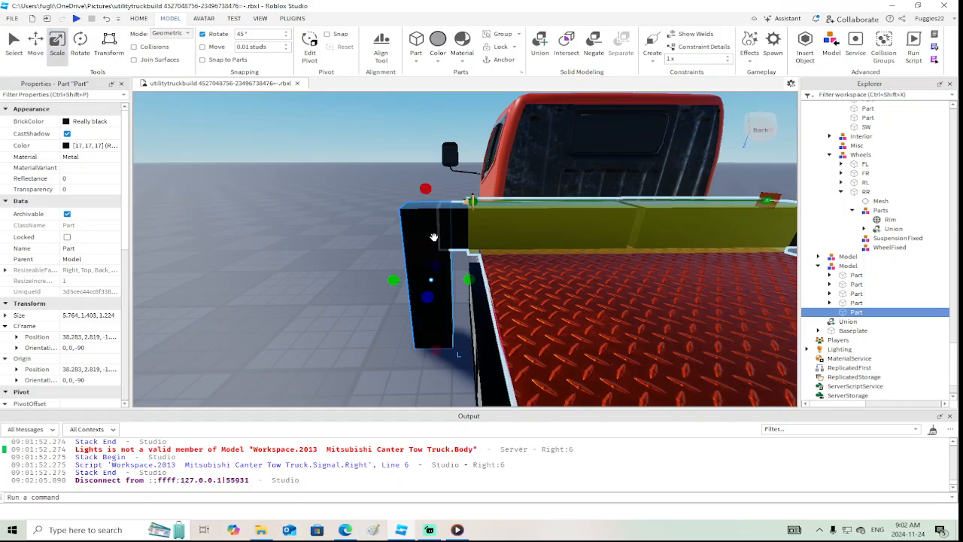
pyautogui.moveTo(433, 348); pyautogui.dragTo(432, 276)
pyautogui.moveTo(432, 276); pyautogui.dragTo(432, 275, button='right')
pyautogui.press('w')
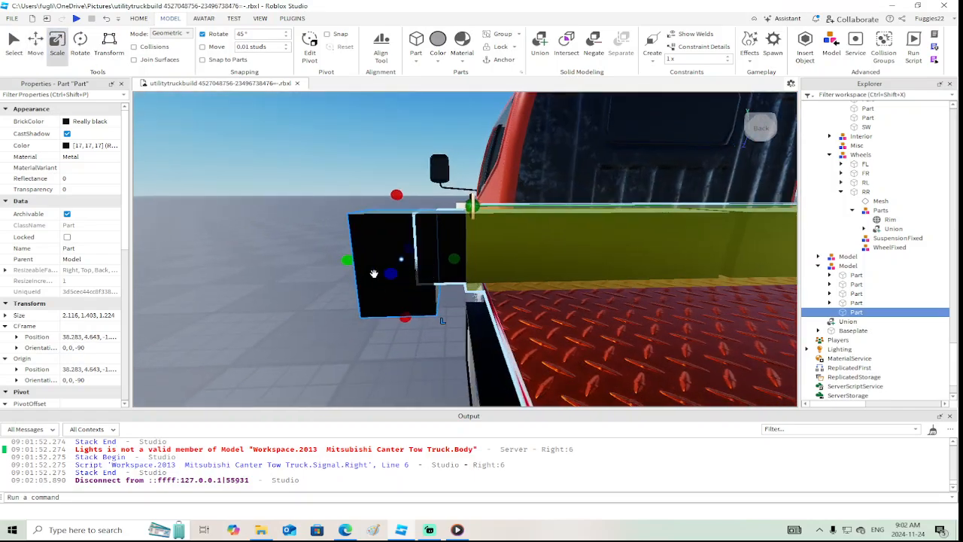
pyautogui.moveTo(348, 260); pyautogui.dragTo(375, 262)
pyautogui.moveTo(375, 262); pyautogui.dragTo(375, 262, button='right')
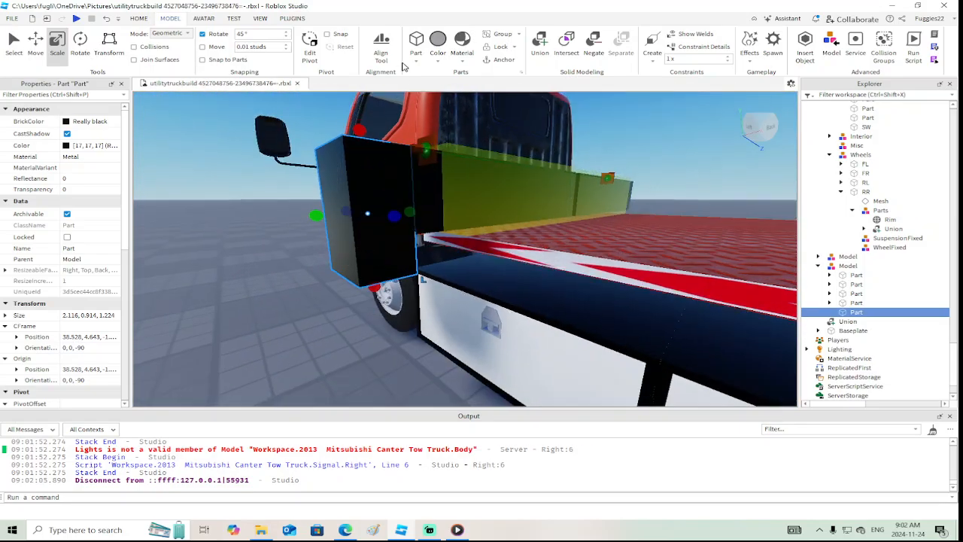
# Insert a cylinder and place it upright on the ground beneath the left outrigger's end block
pyautogui.click(417, 65)
pyautogui.click(430, 121)
pyautogui.moveTo(411, 181); pyautogui.dragTo(411, 181, button='right')
pyautogui.scroll(-4, 411, 180)
pyautogui.moveTo(466, 202); pyautogui.dragTo(426, 351)
pyautogui.moveTo(426, 351); pyautogui.dragTo(426, 351, button='right')
# Resize the cylinder to 4.394 × 0.553 × 0.884 studs so it reaches up into the end block
pyautogui.scroll(3, 426, 351)
pyautogui.moveTo(519, 225); pyautogui.dragTo(447, 211)
pyautogui.scroll(2, 447, 211)
pyautogui.moveTo(447, 212); pyautogui.dragTo(436, 209, button='right')
pyautogui.scroll(-3, 437, 208)
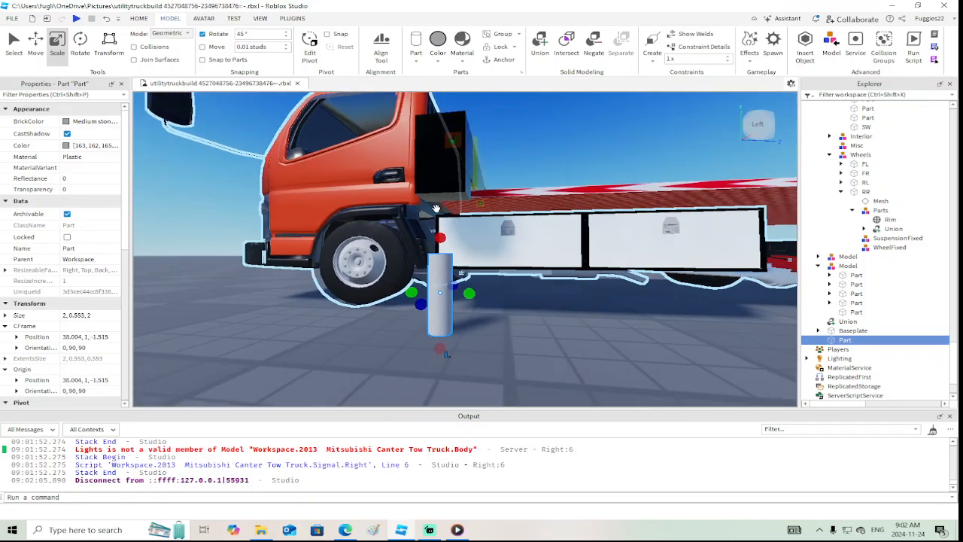
pyautogui.moveTo(440, 237); pyautogui.dragTo(436, 146)
pyautogui.moveTo(436, 146); pyautogui.dragTo(437, 150, button='right')
pyautogui.moveTo(449, 254); pyautogui.dragTo(451, 254, button='right')
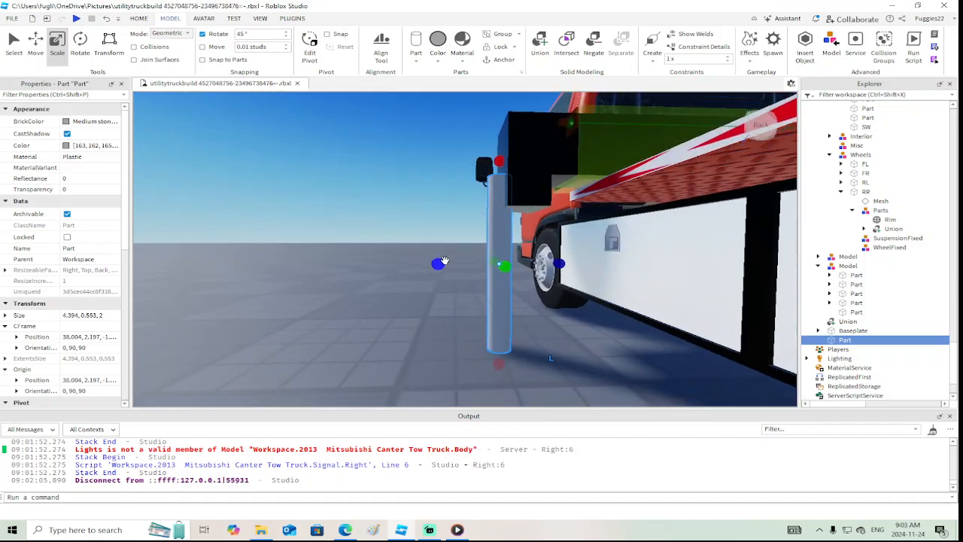
pyautogui.moveTo(443, 263); pyautogui.dragTo(489, 266)
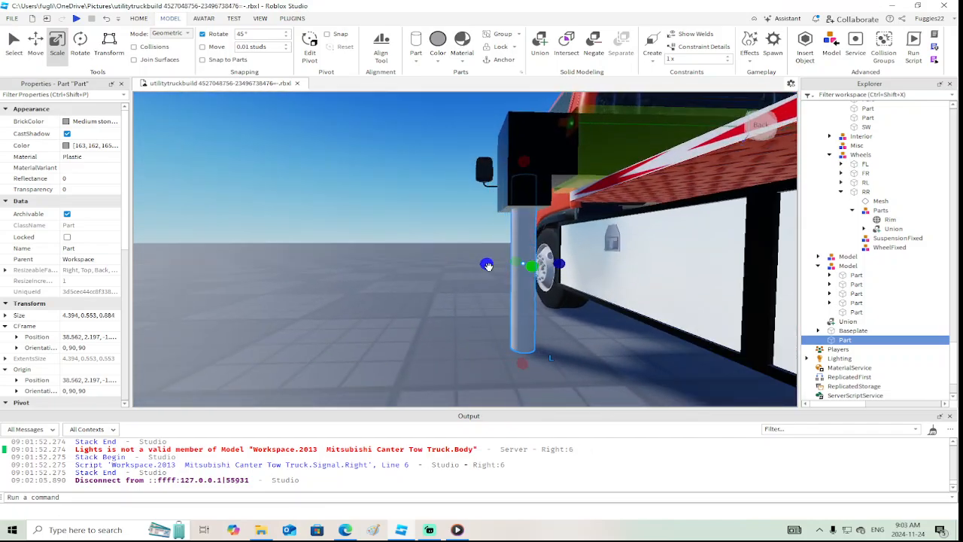
pyautogui.moveTo(490, 267); pyautogui.dragTo(489, 267, button='right')
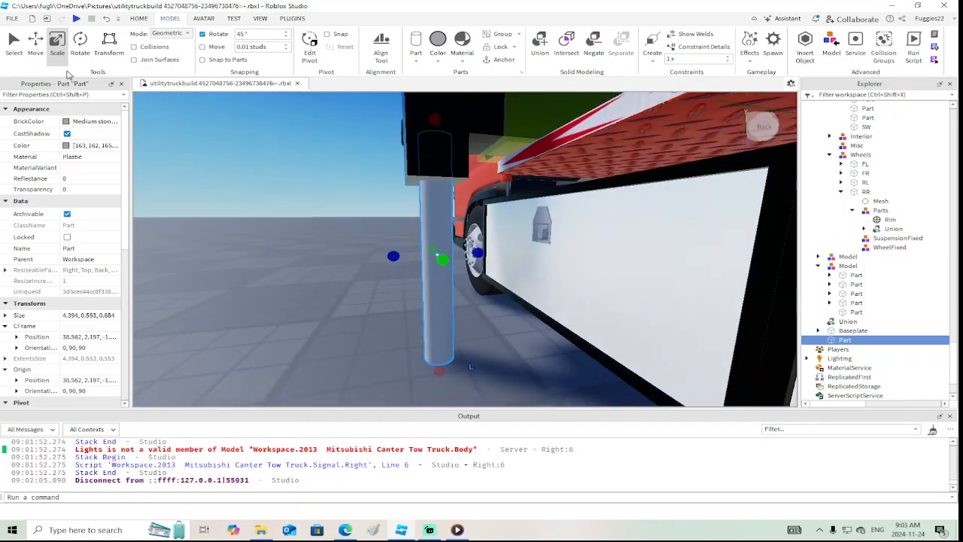
# Raise the cylinder farther into the end block, to a Y position of 3.395
pyautogui.click(36, 44)
pyautogui.moveTo(435, 205); pyautogui.dragTo(435, 179)
pyautogui.moveTo(435, 179); pyautogui.dragTo(435, 179, button='right')
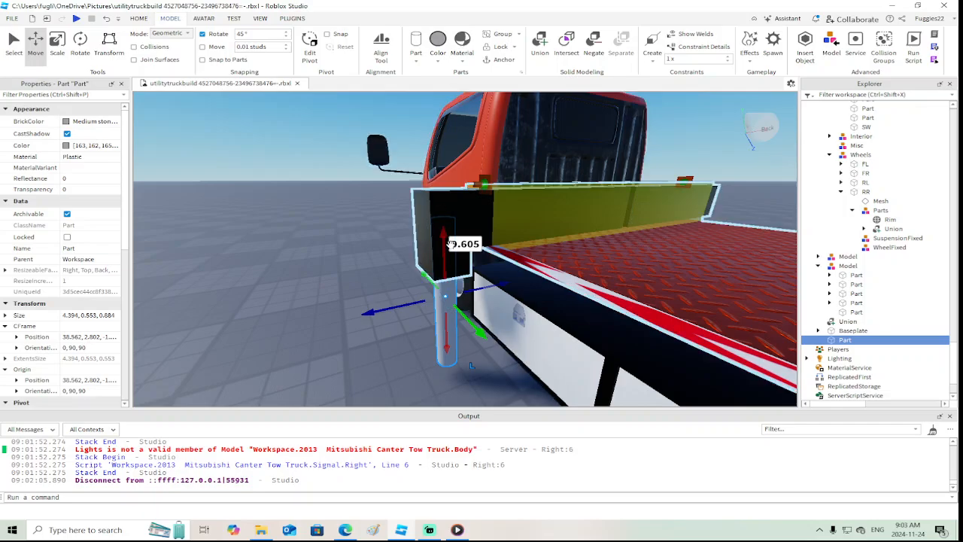
pyautogui.moveTo(442, 238); pyautogui.dragTo(442, 223)
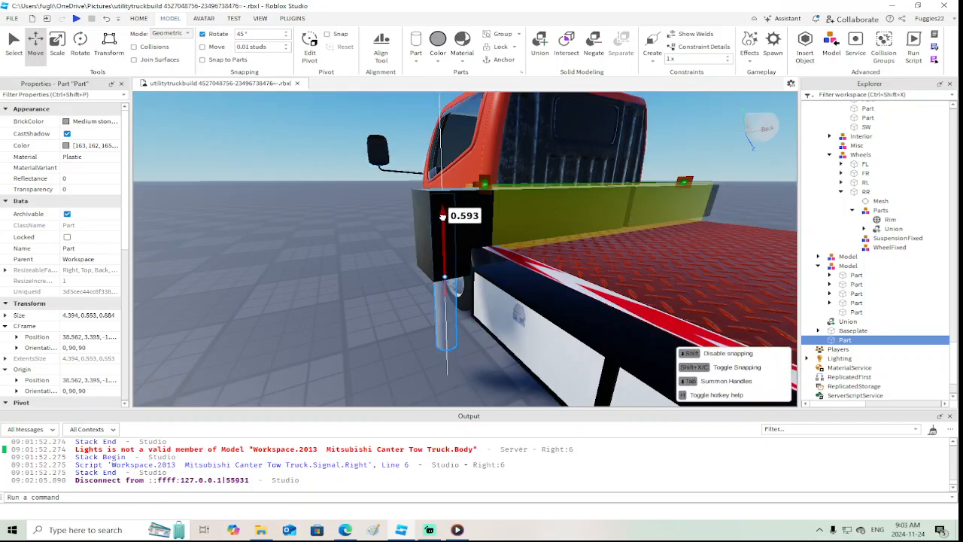
pyautogui.moveTo(442, 217); pyautogui.dragTo(443, 217, button='right')
pyautogui.scroll(-3, 443, 217)
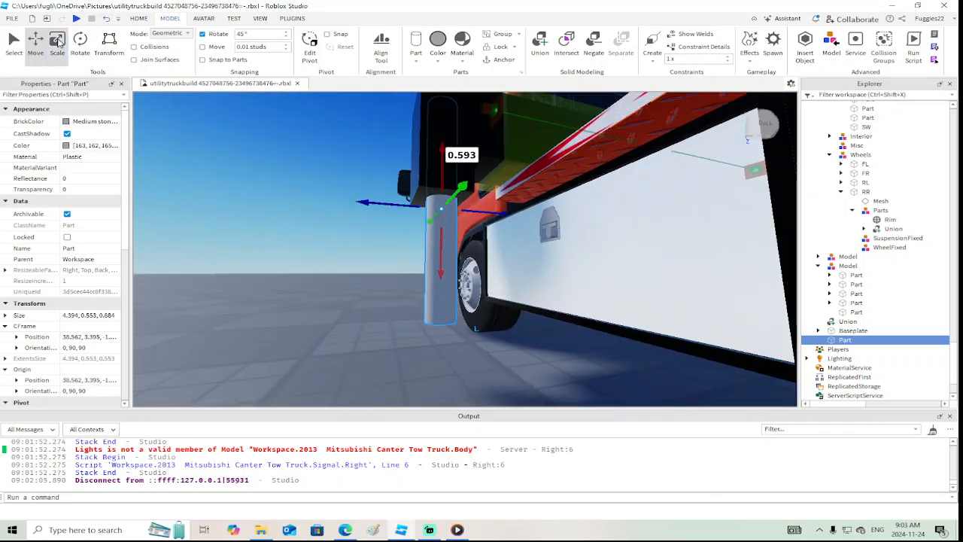
# Shorten the cylinder from both ends to 2.175 studs and shift it 0.07 studs along the truck's length
pyautogui.moveTo(438, 340); pyautogui.dragTo(439, 308)
pyautogui.moveTo(443, 218); pyautogui.dragTo(443, 218, button='right')
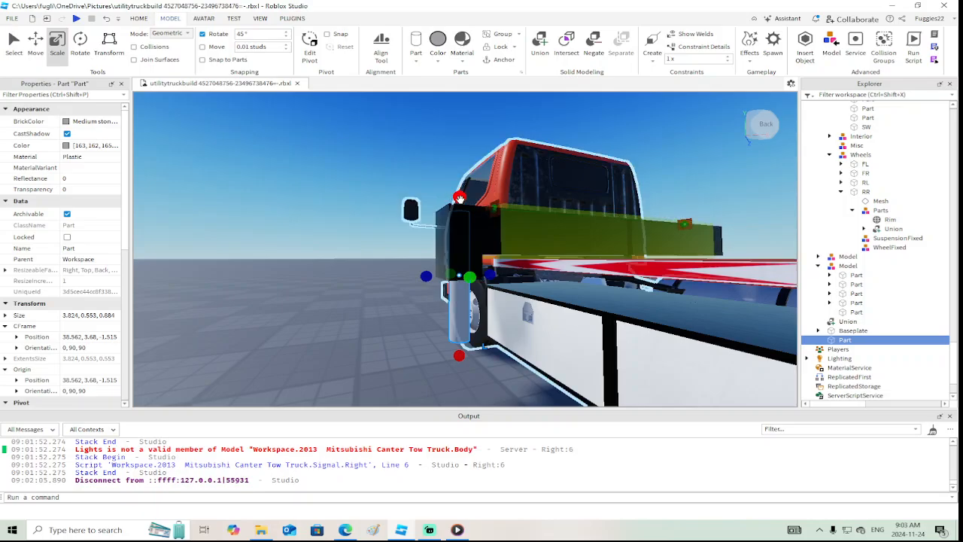
pyautogui.moveTo(459, 197); pyautogui.dragTo(462, 254)
pyautogui.moveTo(464, 255); pyautogui.dragTo(463, 254, button='right')
pyautogui.scroll(-3, 464, 254)
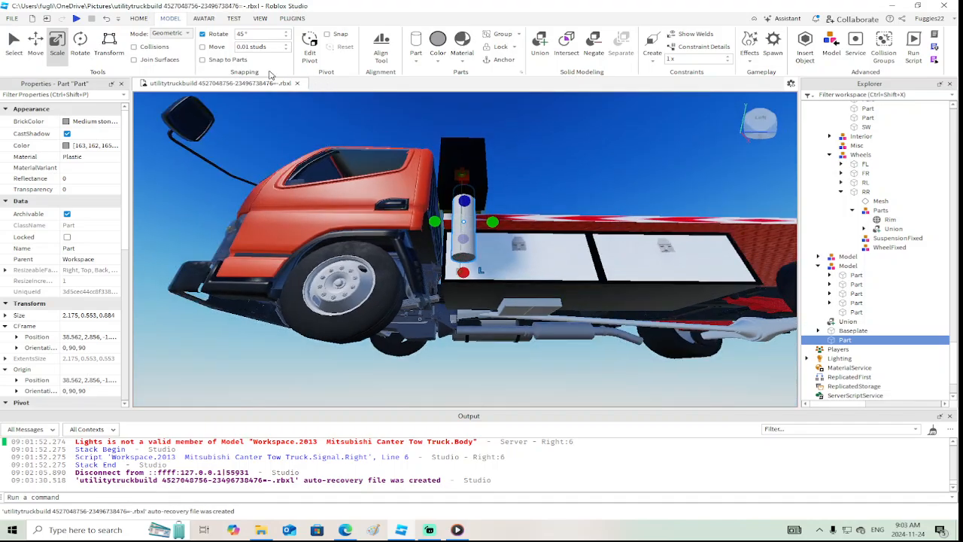
pyautogui.moveTo(395, 220); pyautogui.dragTo(393, 221)
pyautogui.moveTo(393, 221); pyautogui.dragTo(394, 221, button='right')
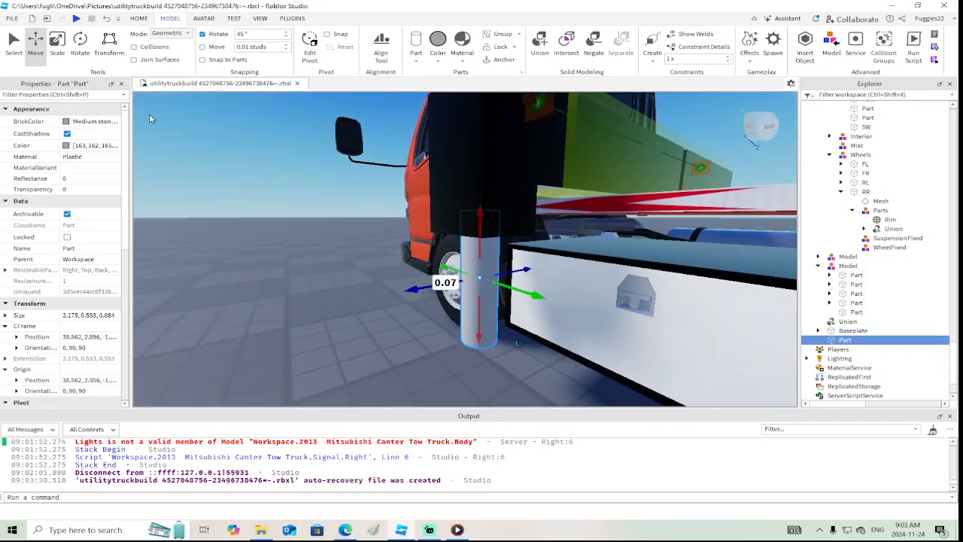
# Color the cylinder Really black and set its material to Metal
pyautogui.click(71, 123)
pyautogui.click(31, 300)
pyautogui.moveTo(429, 300); pyautogui.dragTo(426, 296, button='right')
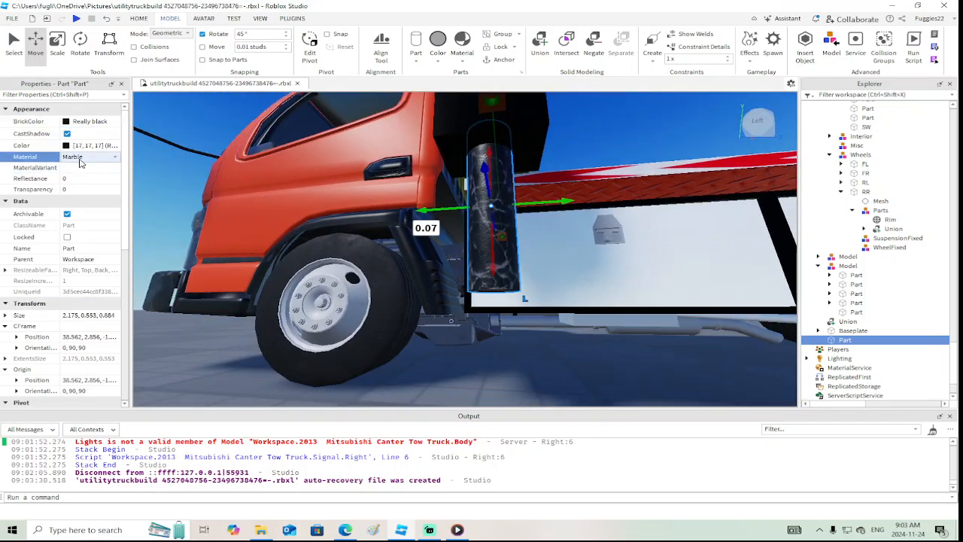
pyautogui.scroll(-1, 81, 162)
# Duplicate the black cylinder and color the copy Institutional white
pyautogui.rightClick(496, 256)
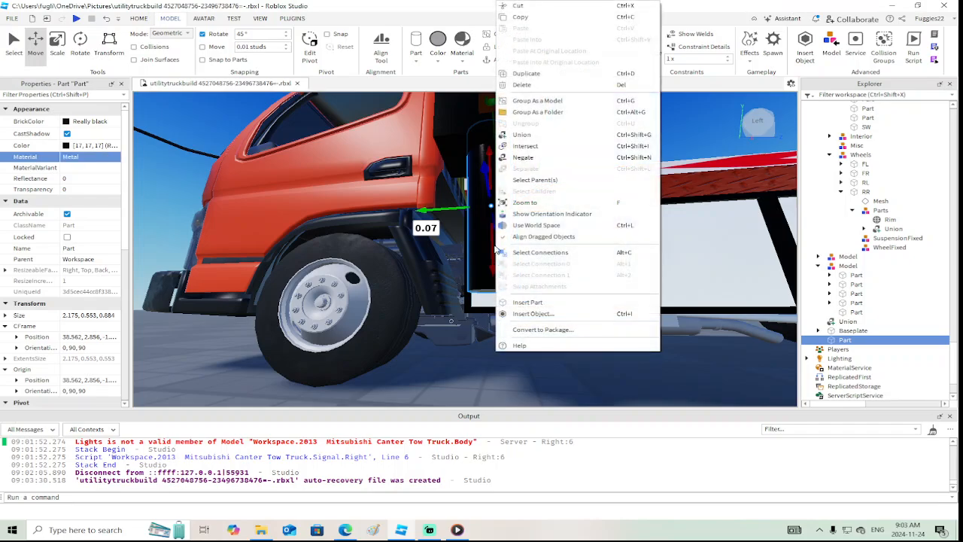
pyautogui.click(530, 74)
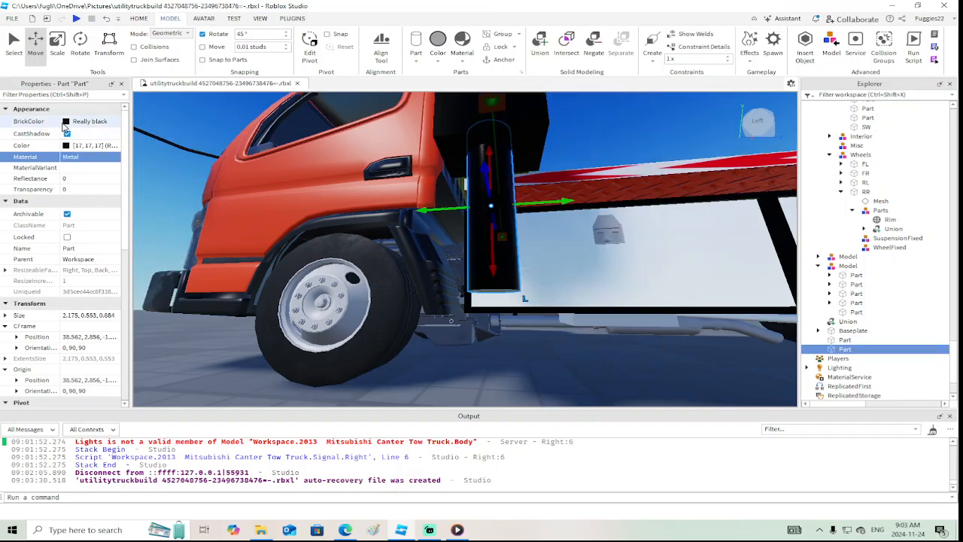
pyautogui.click(64, 124)
pyautogui.click(200, 305)
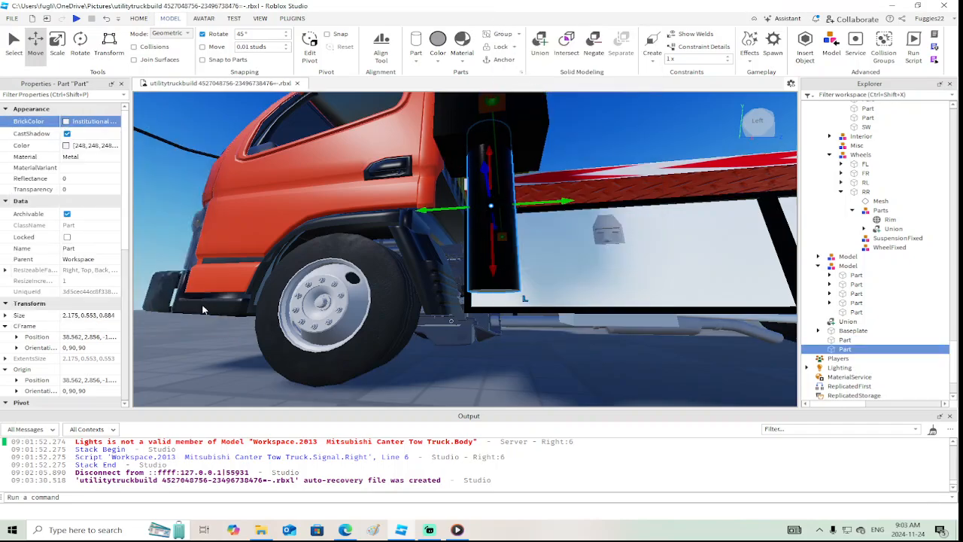
# Lower the white cylinder to a Y position of 2.702 and slim it to 0.446 studs so it fits inside the black one
pyautogui.moveTo(490, 266); pyautogui.dragTo(487, 275)
pyautogui.click(59, 41)
pyautogui.moveTo(422, 301); pyautogui.dragTo(426, 230, button='right')
pyautogui.moveTo(528, 270); pyautogui.dragTo(529, 270)
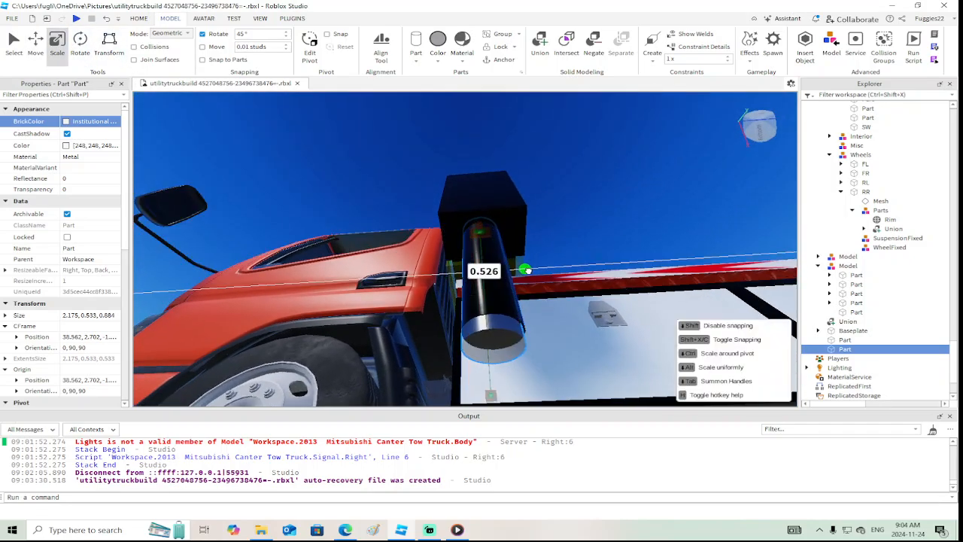
pyautogui.moveTo(446, 274); pyautogui.dragTo(456, 275)
pyautogui.moveTo(519, 283); pyautogui.dragTo(520, 283, button='right')
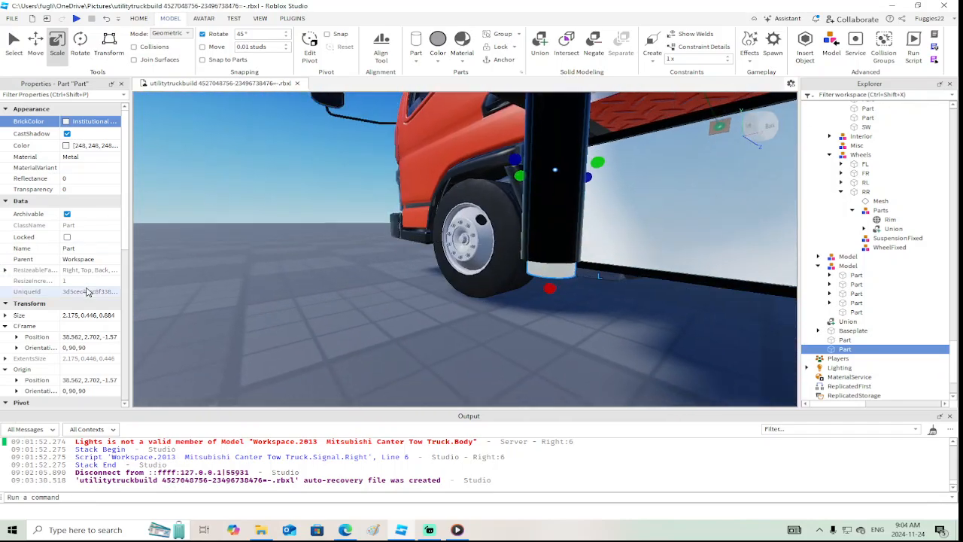
# Turn off CanCollide for the white inner cylinder
pyautogui.scroll(-5, 87, 291)
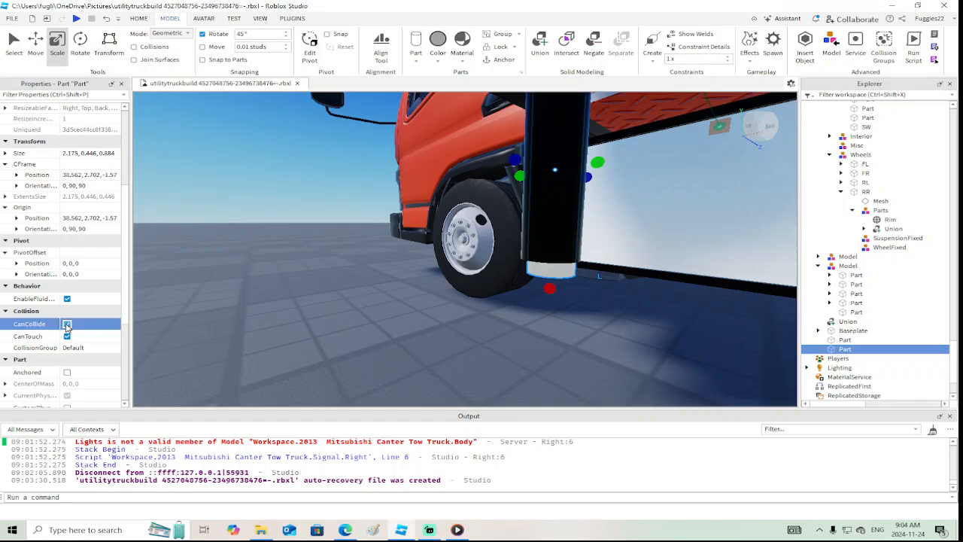
pyautogui.click(66, 325)
pyautogui.moveTo(365, 328); pyautogui.dragTo(366, 329, button='right')
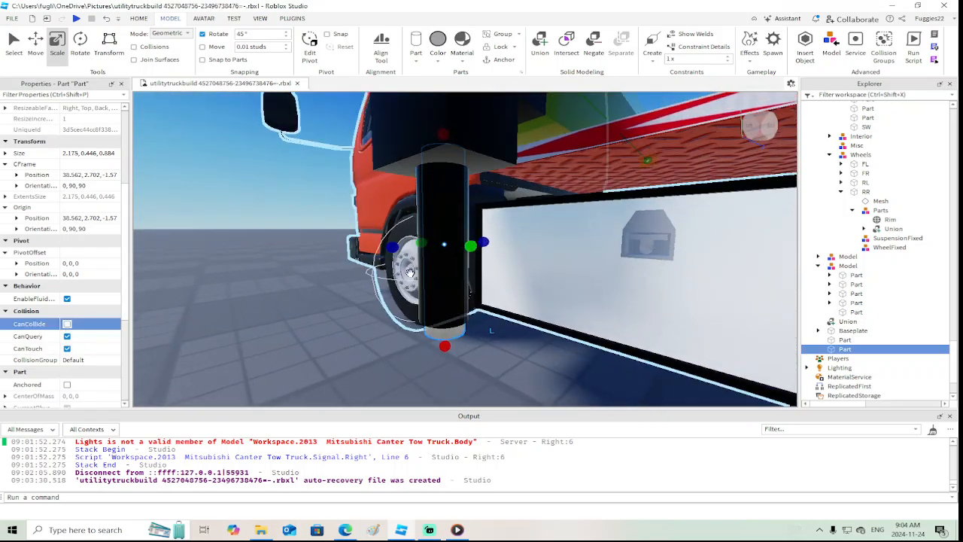
# Try to weld the black cylinder to the baseplate and delete that weld constraint
pyautogui.click(430, 267)
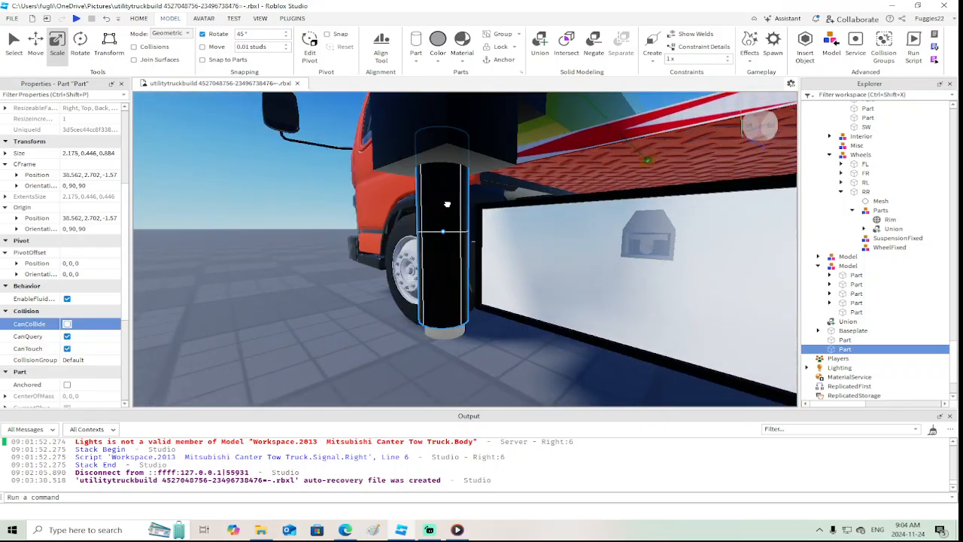
pyautogui.click(649, 60)
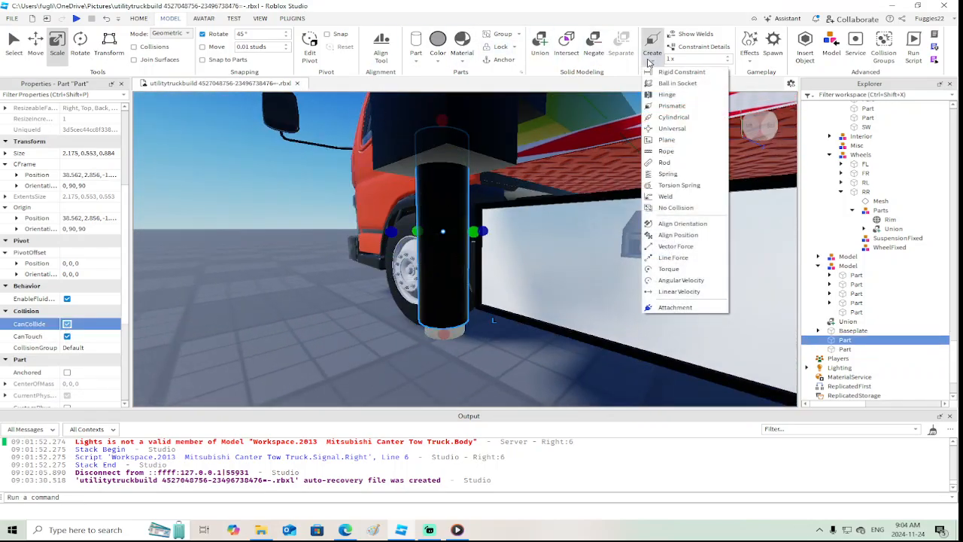
pyautogui.click(668, 197)
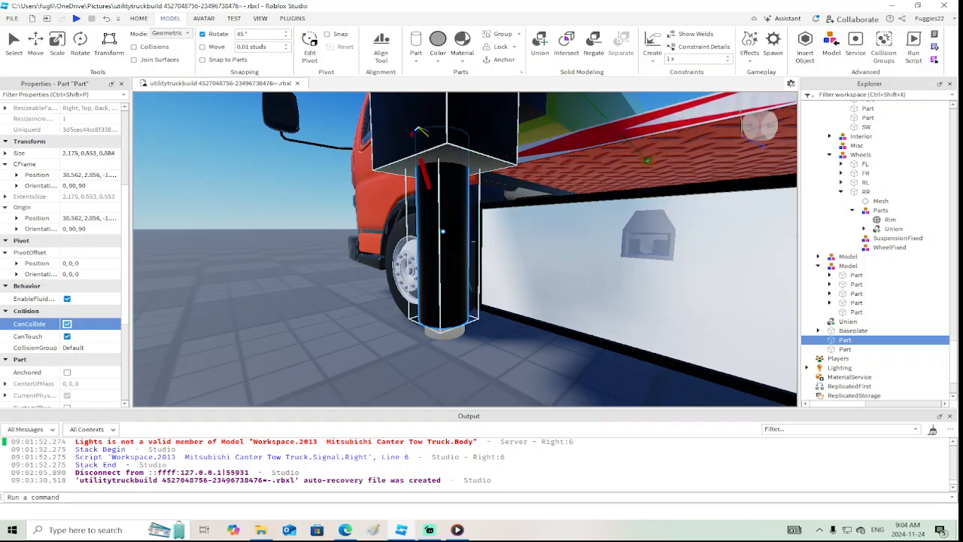
pyautogui.click(318, 227)
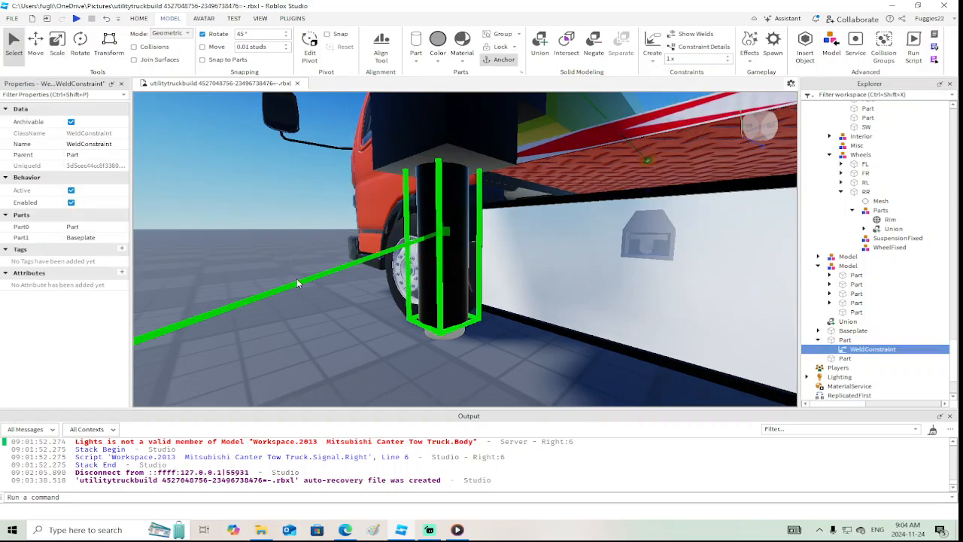
pyautogui.press('Delete')
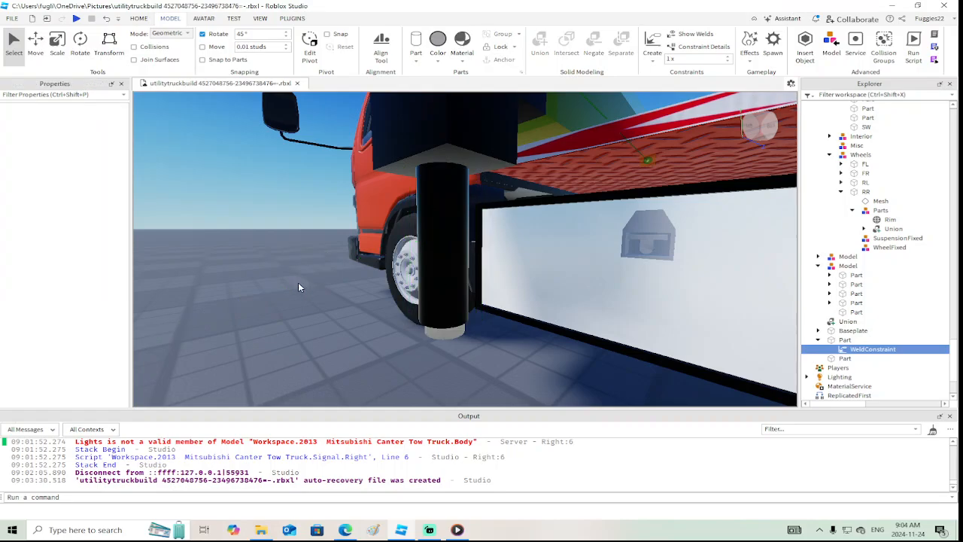
# Insert a new block part for the outrigger foot
pyautogui.scroll(-3, 298, 283)
pyautogui.moveTo(297, 283); pyautogui.dragTo(299, 284, button='right')
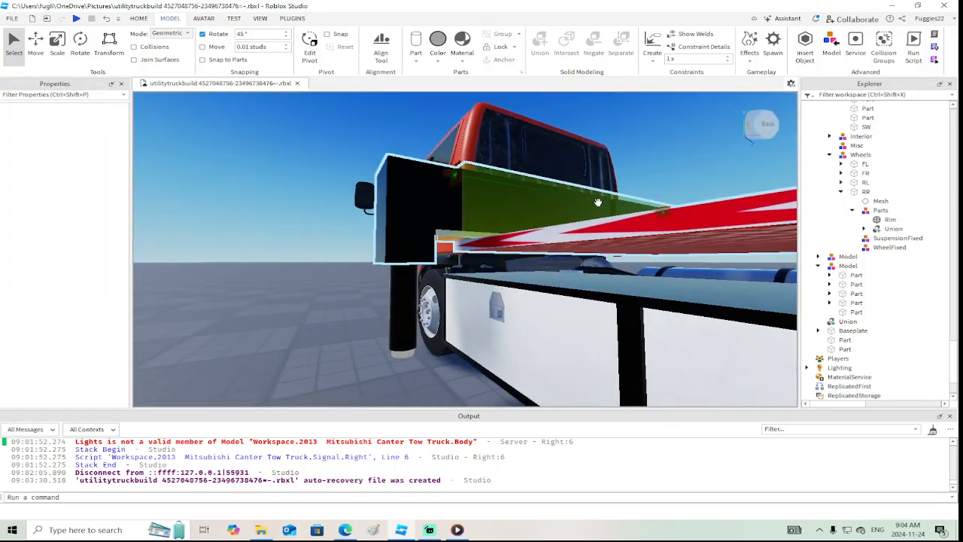
pyautogui.scroll(3, 420, 301)
pyautogui.moveTo(419, 301); pyautogui.dragTo(420, 300, button='right')
pyautogui.moveTo(419, 301); pyautogui.dragTo(420, 301, button='right')
pyautogui.click(415, 61)
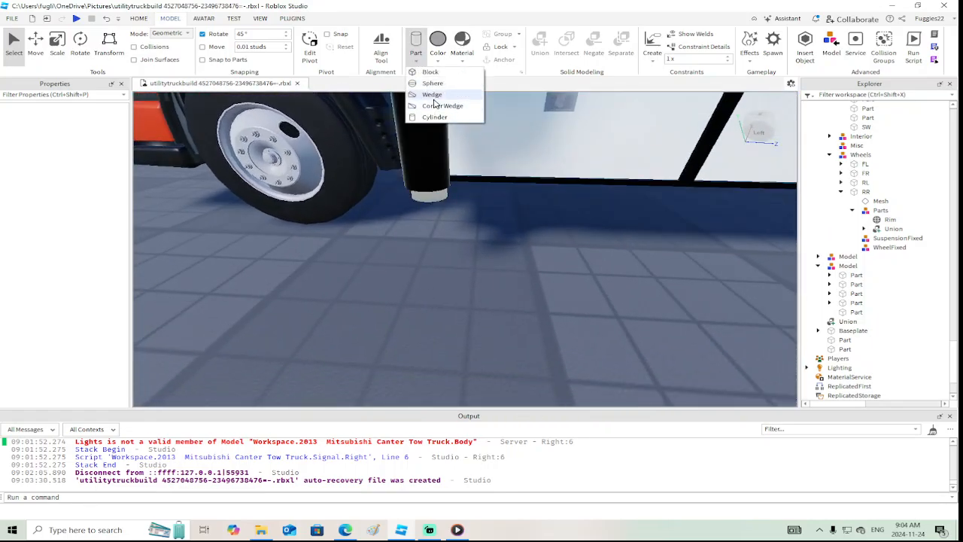
pyautogui.click(432, 75)
# Move the new block down onto the ground beside the truck's outrigger leg
pyautogui.scroll(-5, 518, 251)
pyautogui.moveTo(518, 250); pyautogui.dragTo(517, 251, button='right')
pyautogui.click(465, 167)
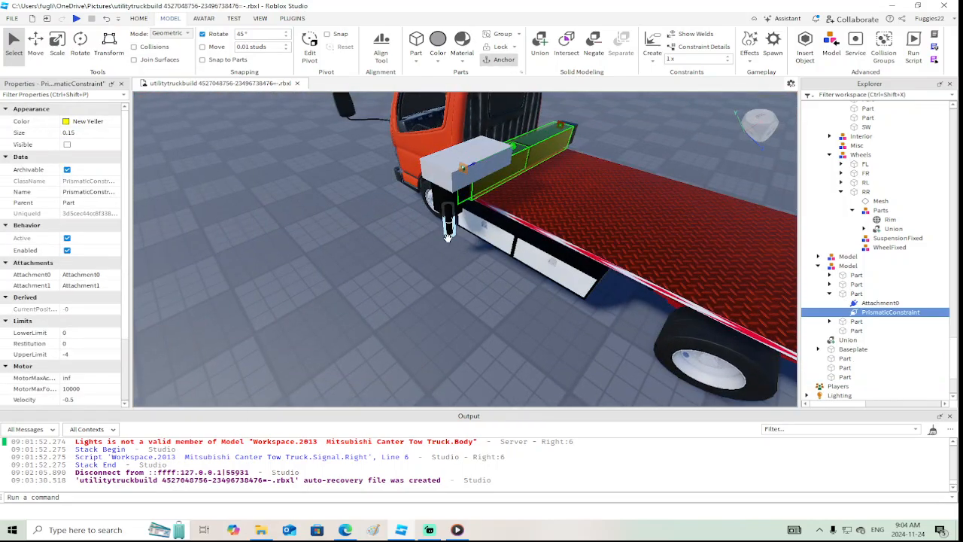
pyautogui.moveTo(474, 216); pyautogui.dragTo(470, 209, button='right')
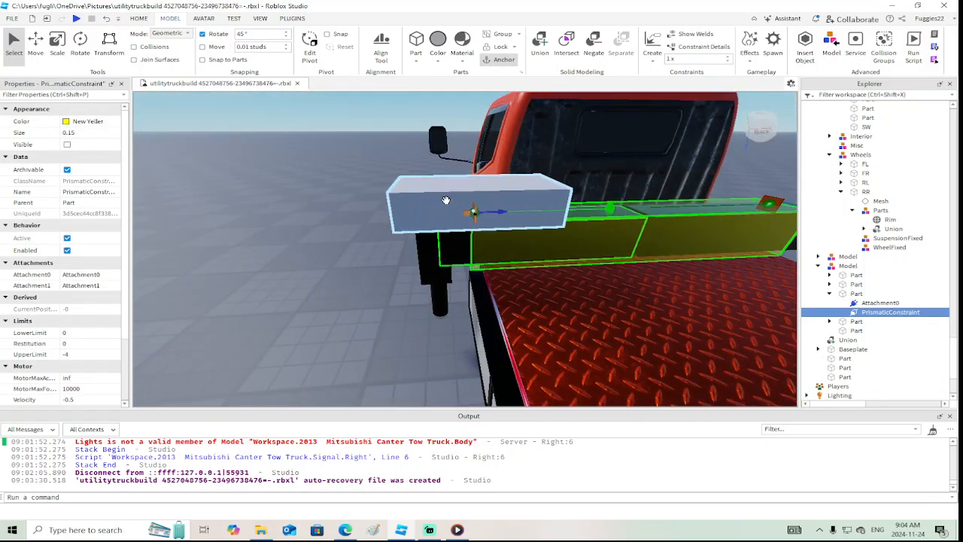
pyautogui.click(440, 196)
pyautogui.moveTo(440, 196); pyautogui.dragTo(324, 376)
pyautogui.press('f')
pyautogui.moveTo(324, 375); pyautogui.dragTo(260, 241, button='right')
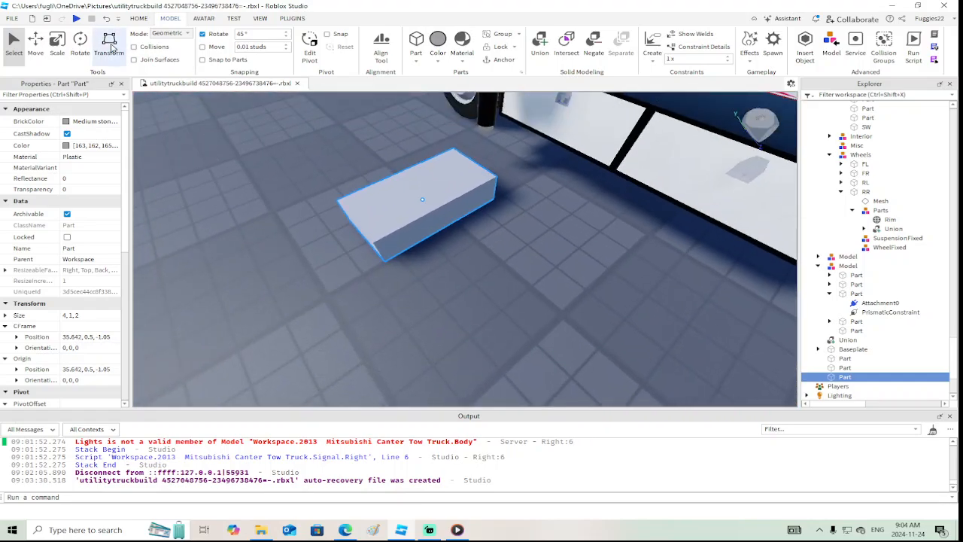
# Scale the block down into a thin plate of 1.314 × 0.082 × 1.432 studs
pyautogui.moveTo(417, 175); pyautogui.dragTo(419, 200)
pyautogui.moveTo(419, 200); pyautogui.dragTo(389, 200, button='right')
pyautogui.moveTo(389, 200); pyautogui.dragTo(456, 200)
pyautogui.moveTo(456, 200); pyautogui.dragTo(425, 214, button='right')
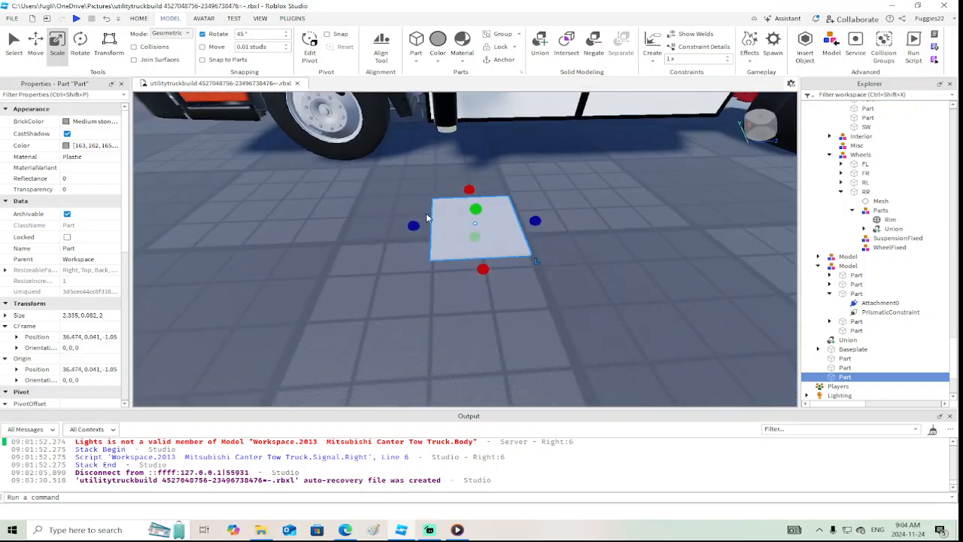
pyautogui.moveTo(411, 226); pyautogui.dragTo(433, 228)
pyautogui.moveTo(432, 227); pyautogui.dragTo(433, 228, button='right')
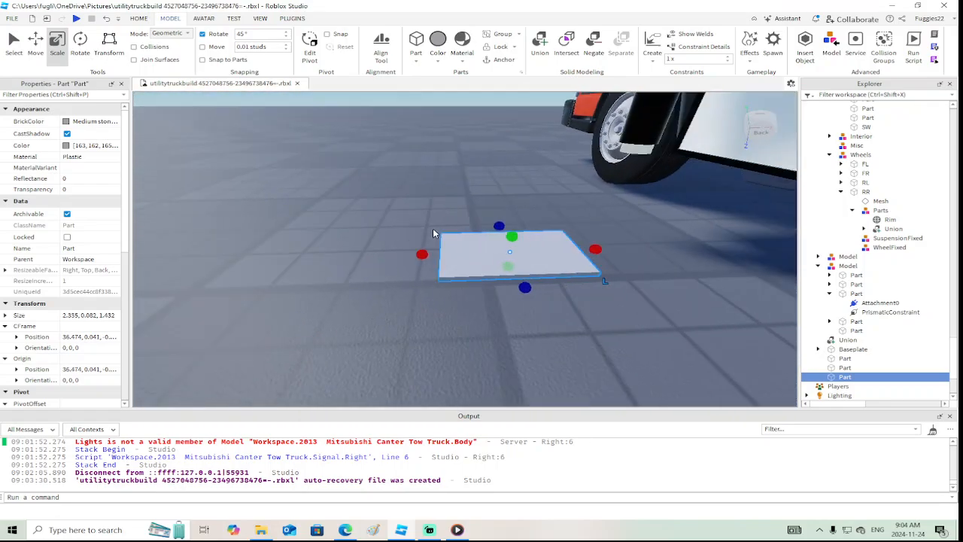
pyautogui.moveTo(422, 254); pyautogui.dragTo(486, 254)
pyautogui.moveTo(486, 254); pyautogui.dragTo(487, 260, button='right')
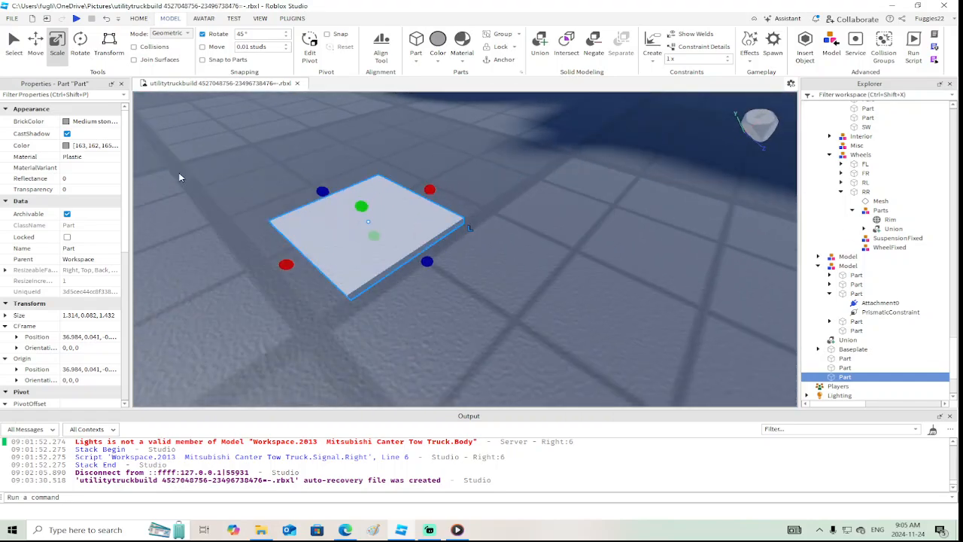
# Set the plate's material to Metal
pyautogui.press('m')
pyautogui.press('m')
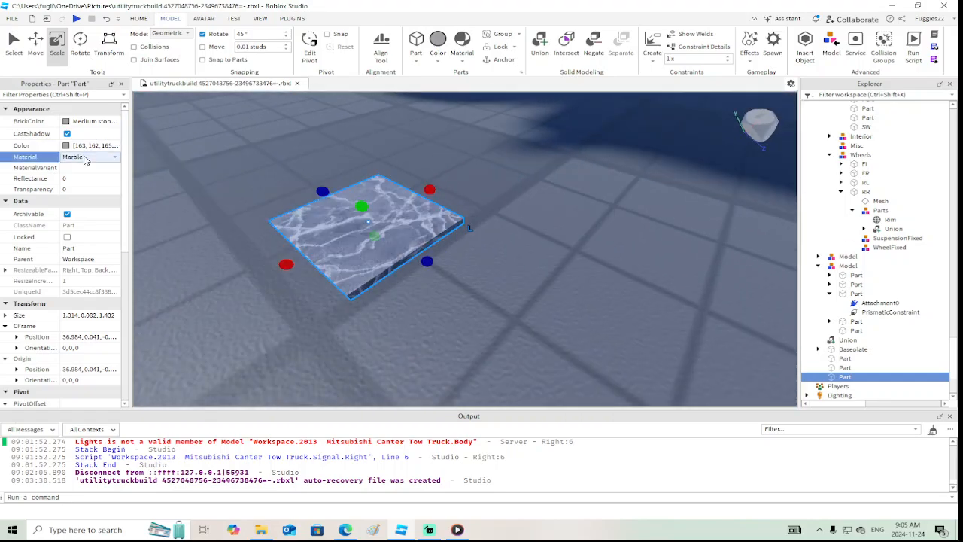
pyautogui.moveTo(255, 204); pyautogui.dragTo(255, 188, button='right')
# Duplicate the metal plate, shift the copy 0.434 studs toward the truck and tilt it upward by 45°
pyautogui.click(36, 44)
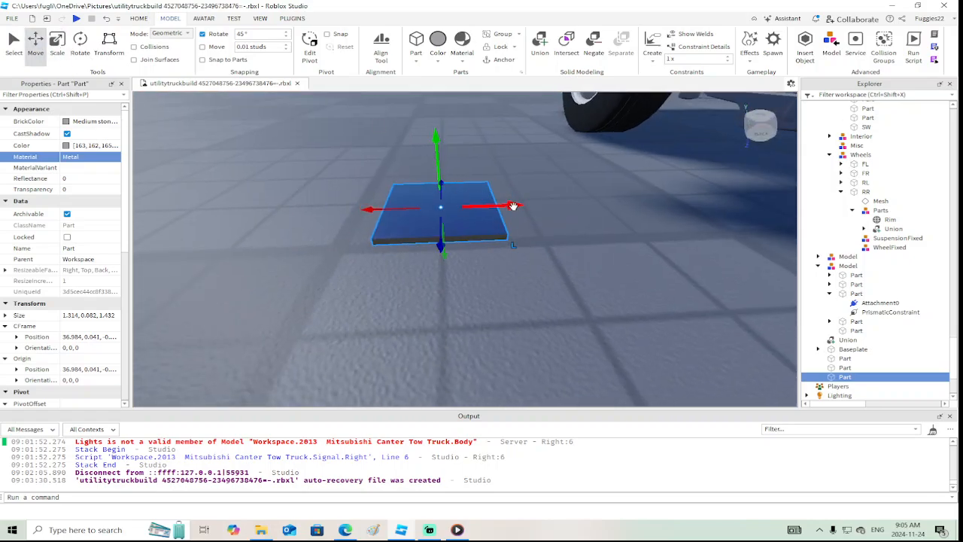
pyautogui.rightClick(512, 205)
pyautogui.click(527, 76)
pyautogui.moveTo(512, 206); pyautogui.dragTo(560, 206)
pyautogui.click(80, 44)
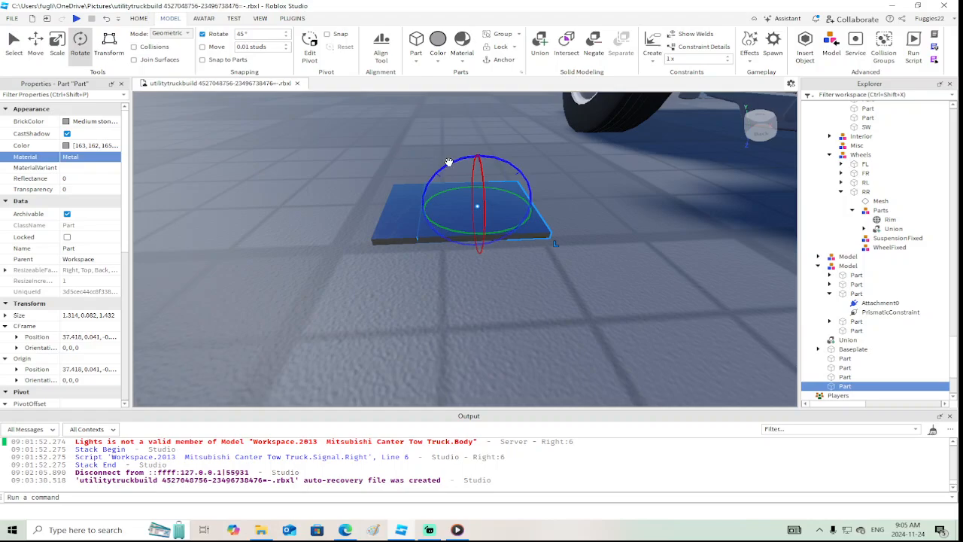
pyautogui.moveTo(449, 163); pyautogui.dragTo(483, 188)
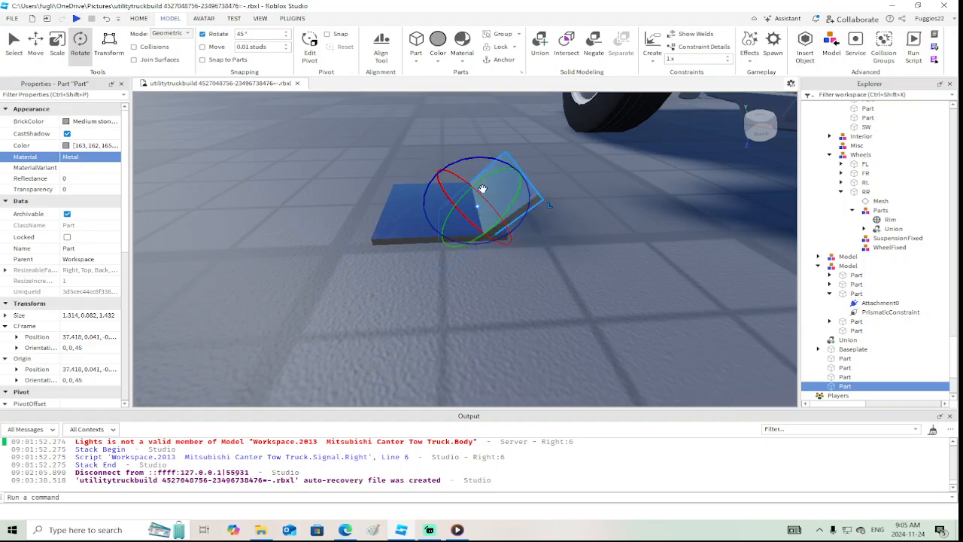
# Align the tilted copy with the base plate's truck-side edge and shorten it from both ends to a 0.332-stud lip
pyautogui.click(36, 44)
pyautogui.moveTo(435, 171); pyautogui.dragTo(435, 171, button='right')
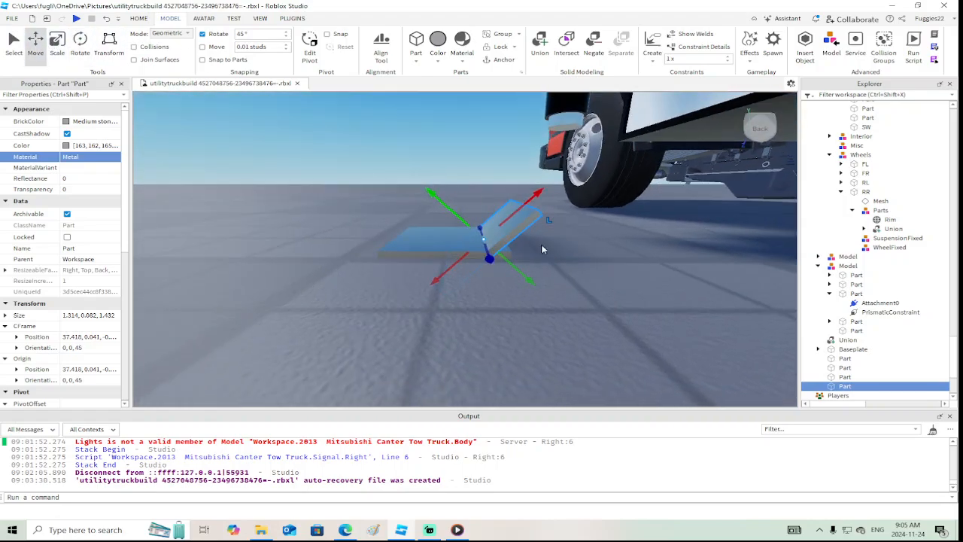
pyautogui.moveTo(517, 267); pyautogui.dragTo(526, 273)
pyautogui.click(57, 44)
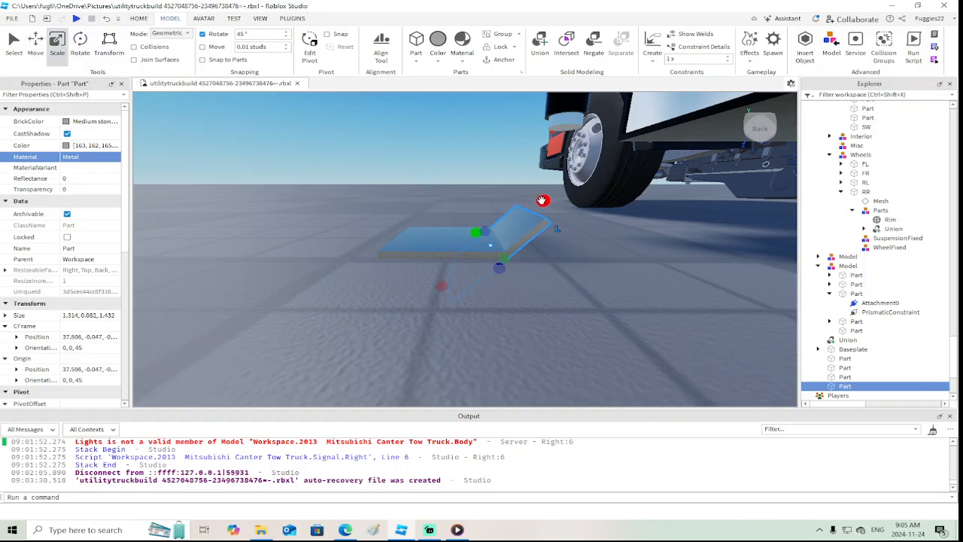
pyautogui.moveTo(542, 201); pyautogui.dragTo(530, 211)
pyautogui.moveTo(442, 286); pyautogui.dragTo(446, 284)
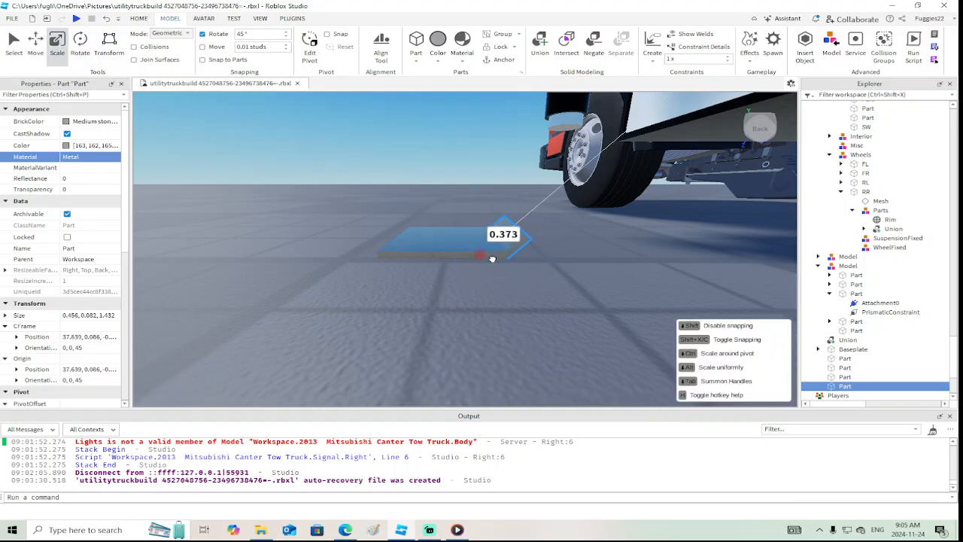
pyautogui.moveTo(494, 258); pyautogui.dragTo(494, 258)
pyautogui.moveTo(495, 258); pyautogui.dragTo(494, 256, button='right')
pyautogui.click(36, 43)
pyautogui.scroll(2, 429, 230)
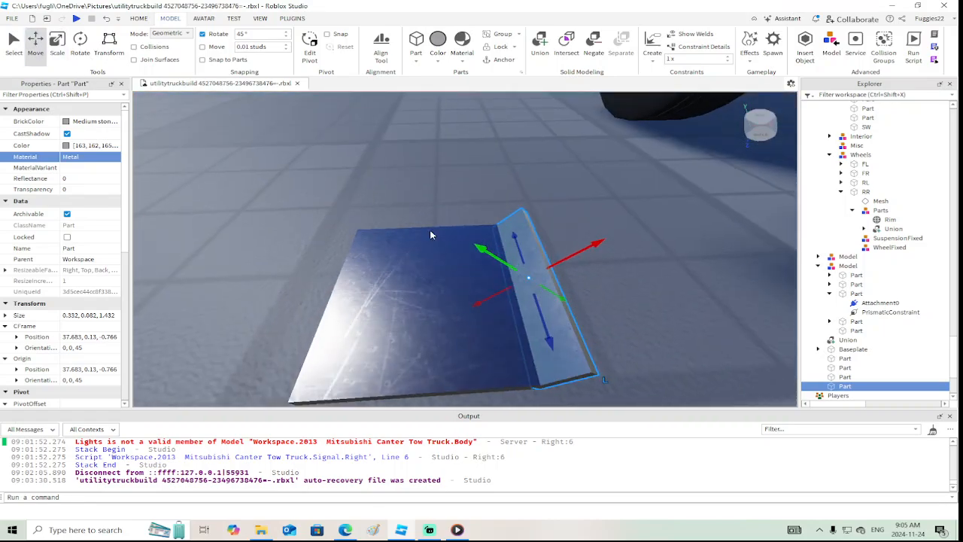
# Duplicate the base plate, shift the copy 0.684 studs away from the truck and rotate it to -45°
pyautogui.click(374, 290)
pyautogui.rightClick(368, 291)
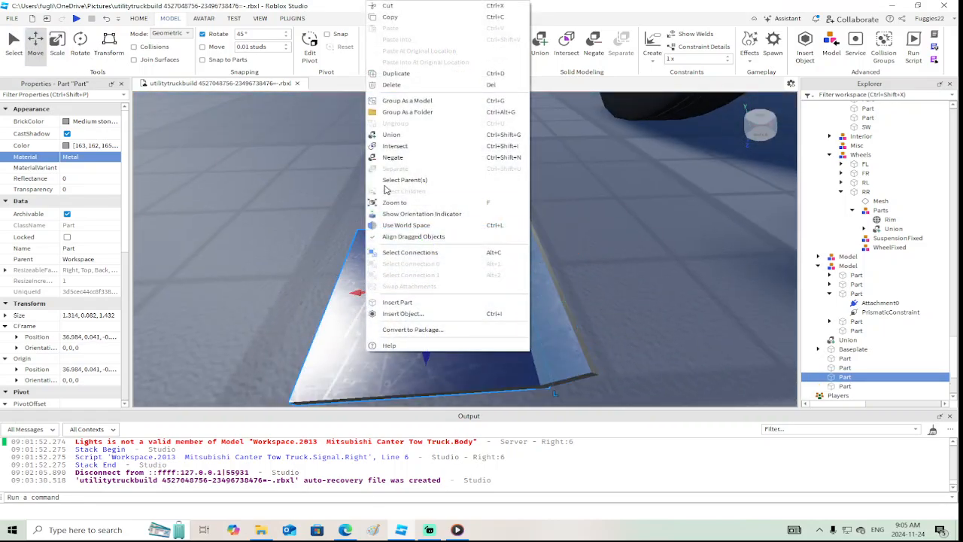
pyautogui.click(395, 73)
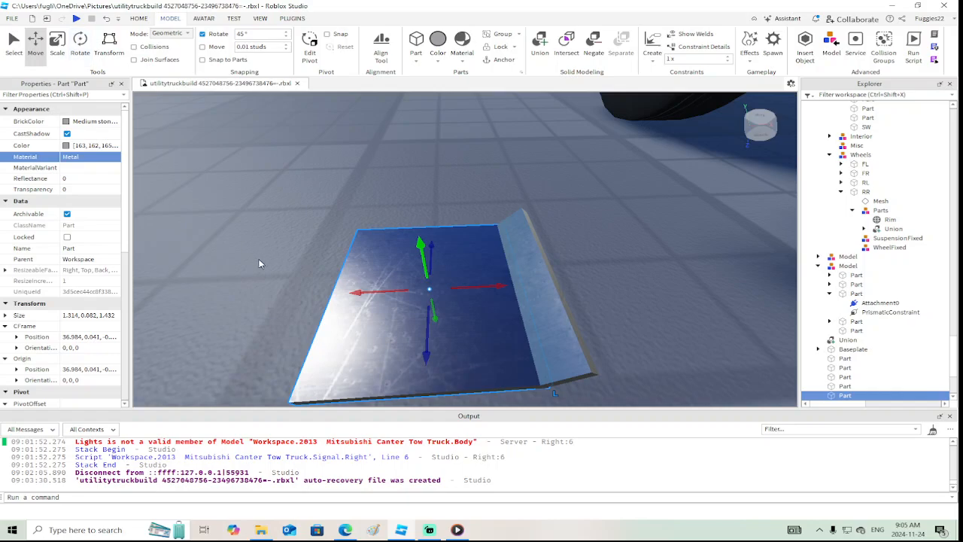
pyautogui.moveTo(355, 292); pyautogui.dragTo(258, 294)
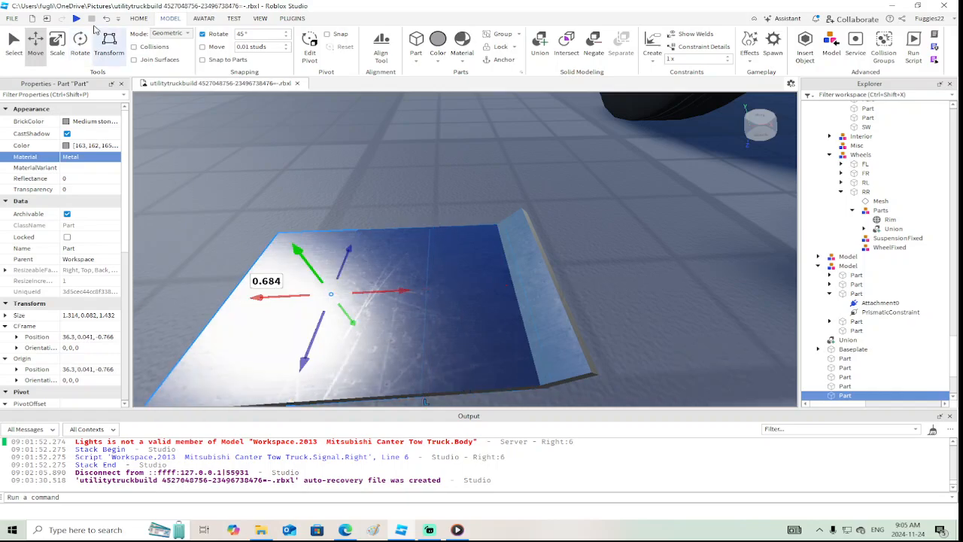
pyautogui.click(79, 45)
pyautogui.moveTo(341, 267); pyautogui.dragTo(364, 287)
pyautogui.moveTo(364, 287); pyautogui.dragTo(364, 288, button='right')
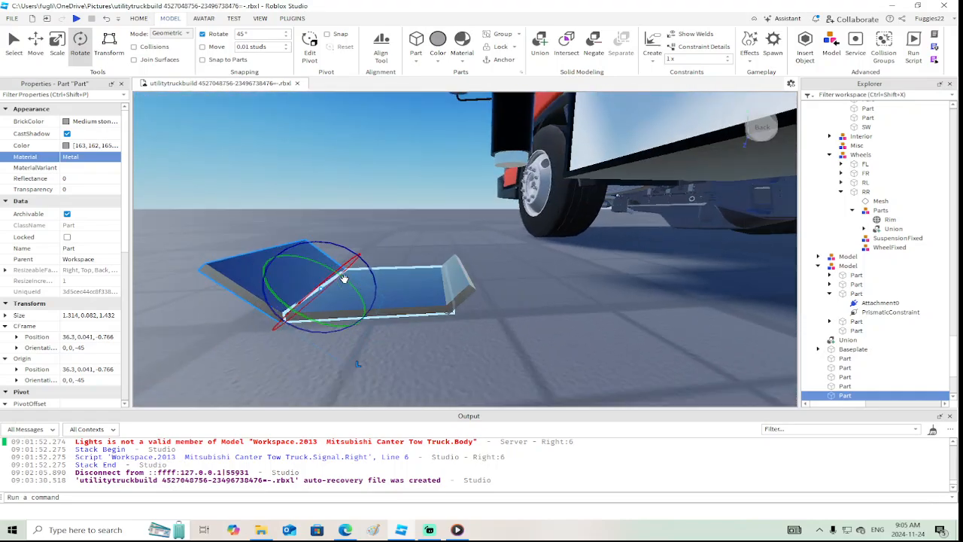
# Shorten the second tilted plate from both ends to 0.34 studs
pyautogui.click(60, 41)
pyautogui.moveTo(391, 332); pyautogui.dragTo(336, 309)
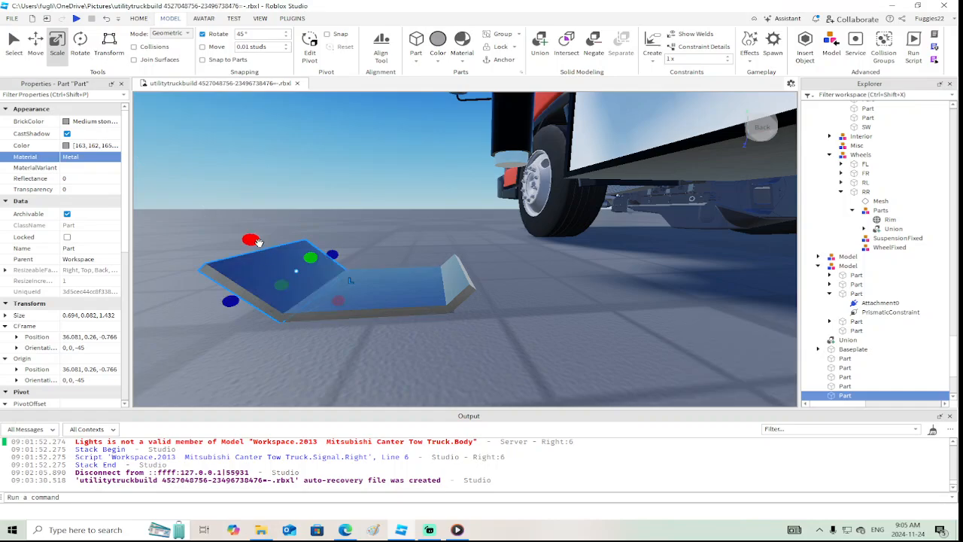
pyautogui.moveTo(253, 243); pyautogui.dragTo(282, 267)
pyautogui.moveTo(282, 267); pyautogui.dragTo(282, 267, button='right')
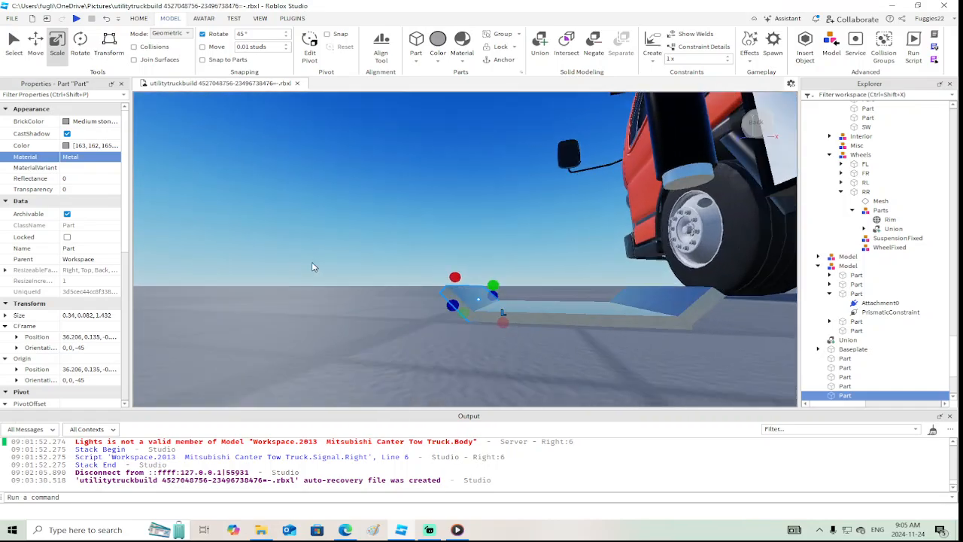
# Nudge the second lip 0.044 studs inward along its normal and 0.019 studs along its slope against the base plate's outer edge
pyautogui.click(35, 40)
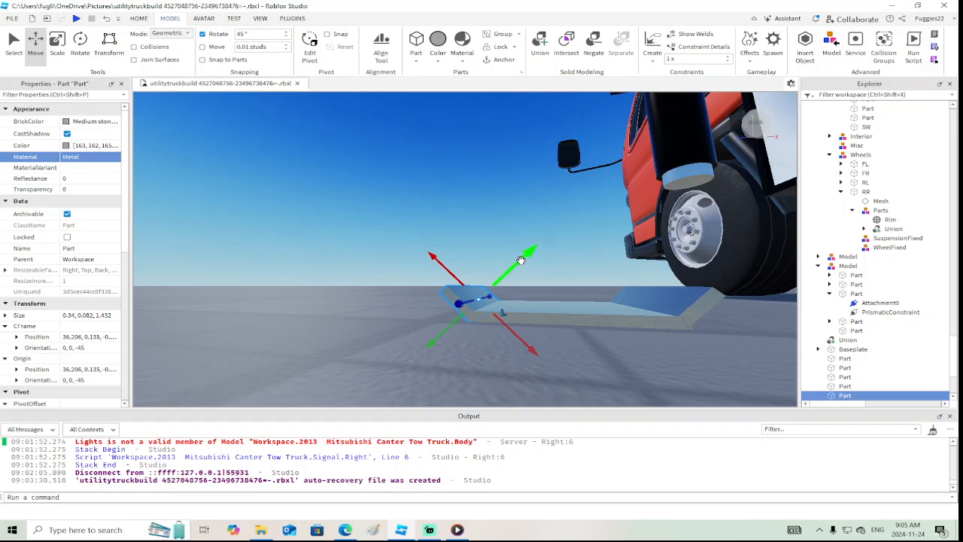
pyautogui.moveTo(521, 261); pyautogui.dragTo(525, 258)
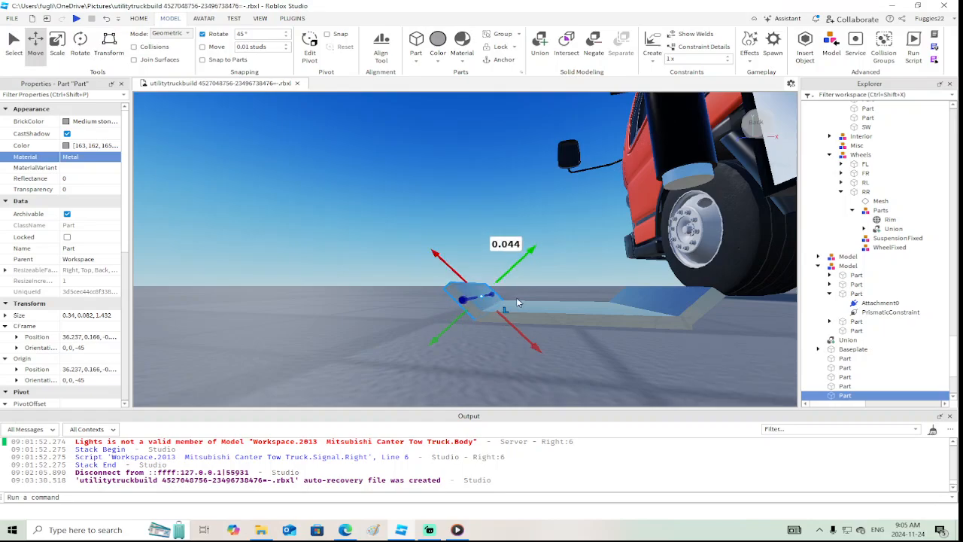
pyautogui.moveTo(516, 327); pyautogui.dragTo(517, 330)
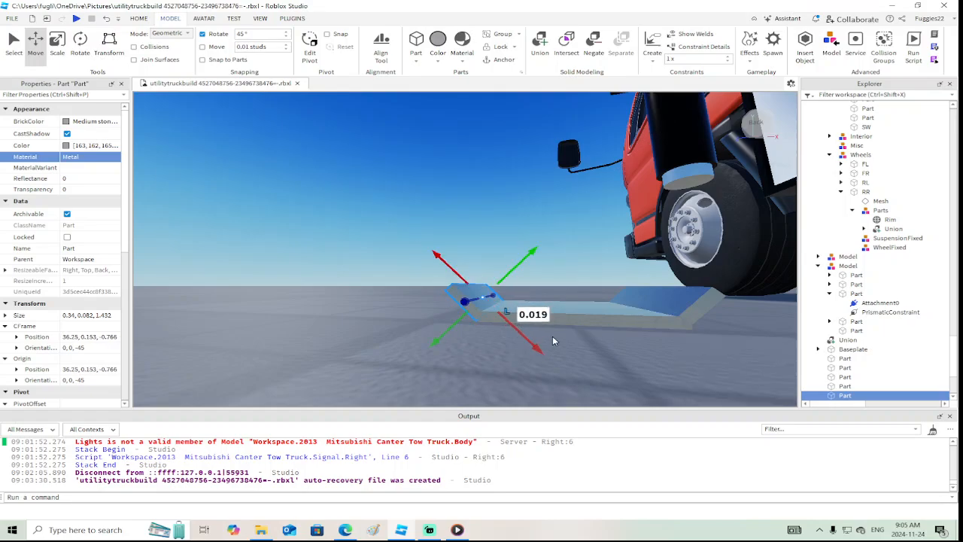
pyautogui.moveTo(570, 335); pyautogui.dragTo(569, 335, button='right')
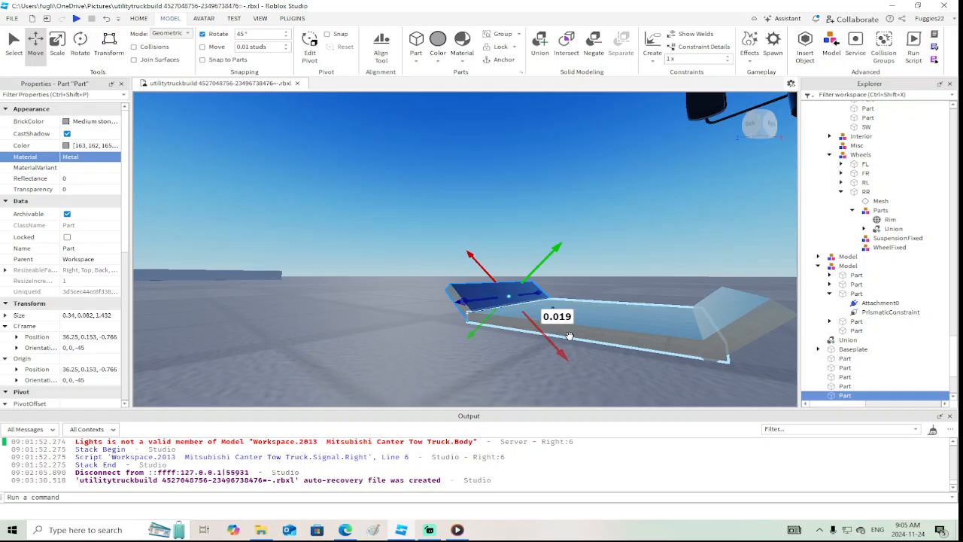
# Nudge the truck-side lip along its slope and 0.019 studs along its normal against the base plate's edge
pyautogui.click(762, 318)
pyautogui.moveTo(759, 320); pyautogui.dragTo(759, 320, button='right')
pyautogui.moveTo(692, 330); pyautogui.dragTo(692, 329)
pyautogui.moveTo(693, 330); pyautogui.dragTo(692, 329, button='right')
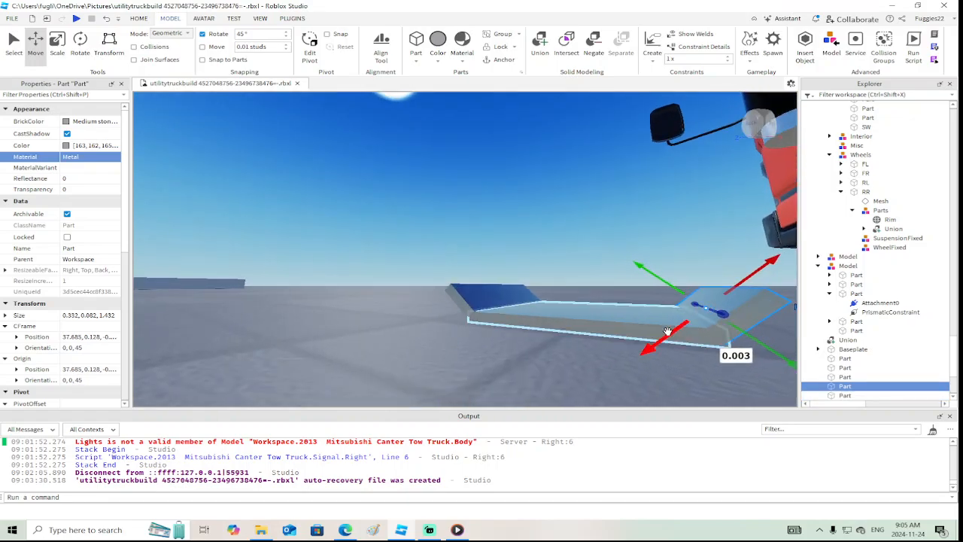
pyautogui.moveTo(665, 335); pyautogui.dragTo(666, 337)
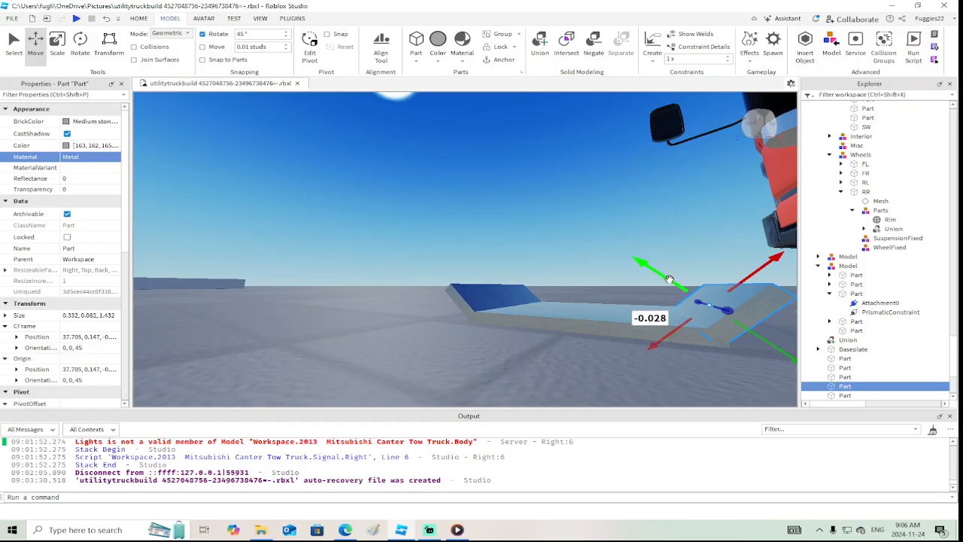
pyautogui.moveTo(669, 279); pyautogui.dragTo(672, 281)
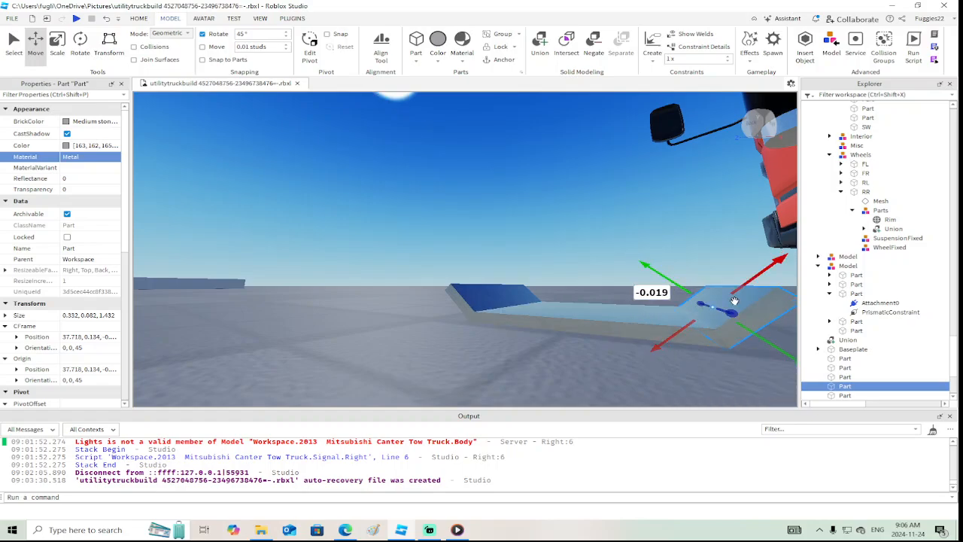
pyautogui.moveTo(746, 286); pyautogui.dragTo(739, 288)
pyautogui.moveTo(628, 306); pyautogui.dragTo(606, 319, button='right')
pyautogui.scroll(-3, 607, 319)
pyautogui.click(607, 319)
pyautogui.scroll(-3, 608, 319)
pyautogui.scroll(3, 607, 319)
pyautogui.scroll(3, 606, 319)
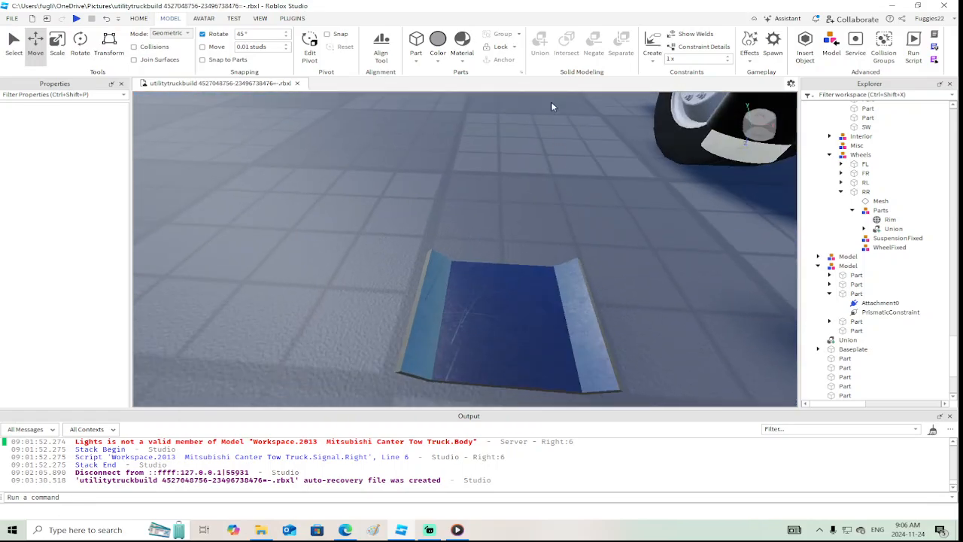
# Insert a cylinder beside the foot plate and rotate it to lie horizontally, with orientation 0, 90, 180
pyautogui.click(422, 64)
pyautogui.click(426, 119)
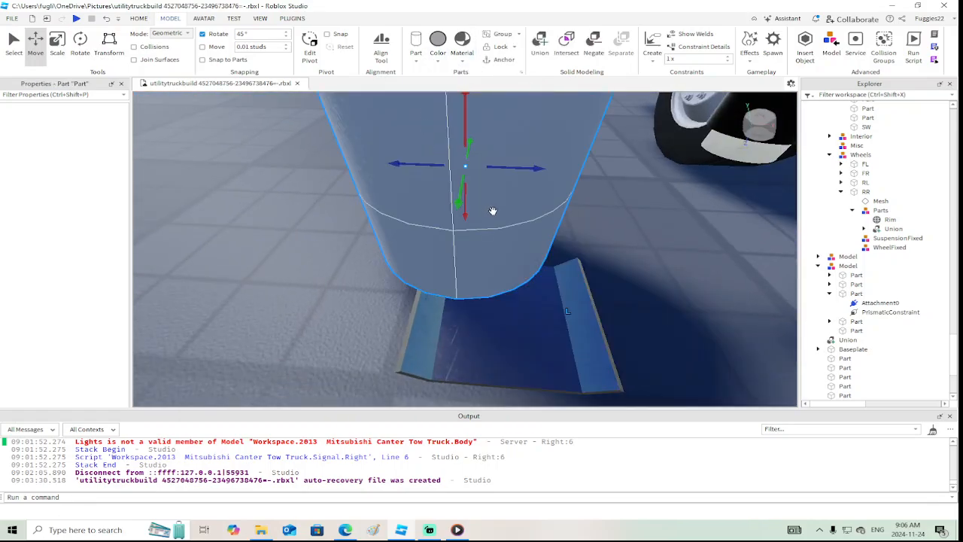
pyautogui.press('f')
pyautogui.click(84, 43)
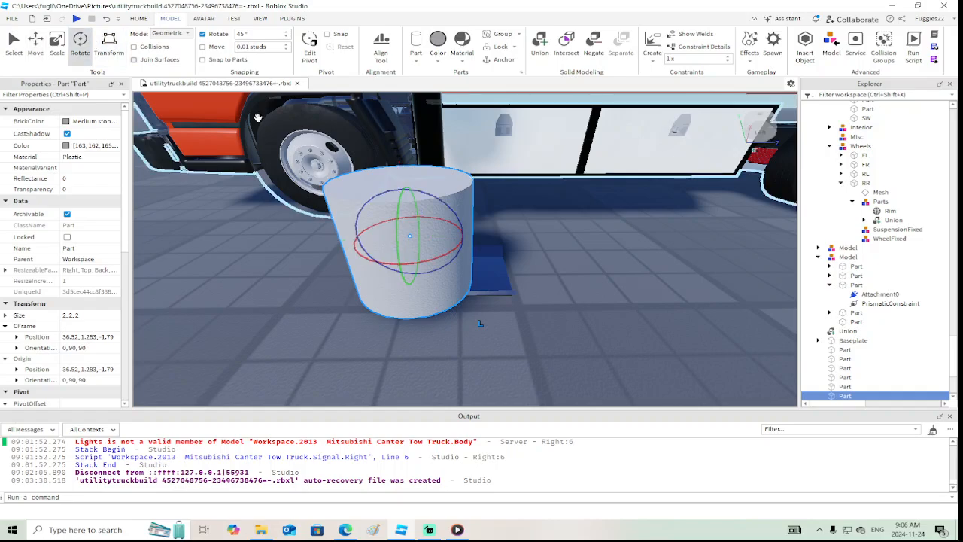
pyautogui.moveTo(426, 197); pyautogui.dragTo(482, 273)
pyautogui.moveTo(482, 272); pyautogui.dragTo(482, 273, button='right')
# Scale the horizontal cylinder down to a 0.543-stud diameter
pyautogui.click(59, 47)
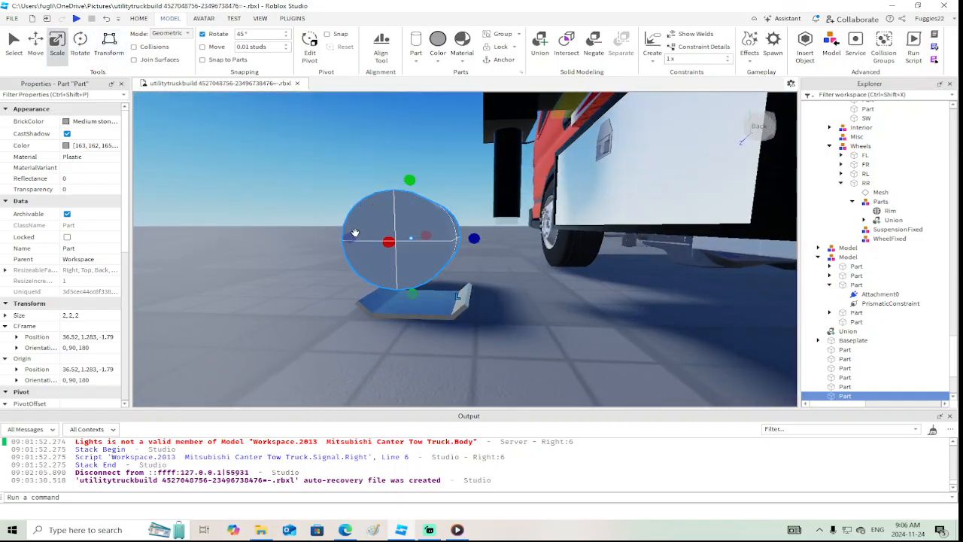
pyautogui.moveTo(353, 235); pyautogui.dragTo(417, 288)
pyautogui.moveTo(417, 288); pyautogui.dragTo(417, 288, button='right')
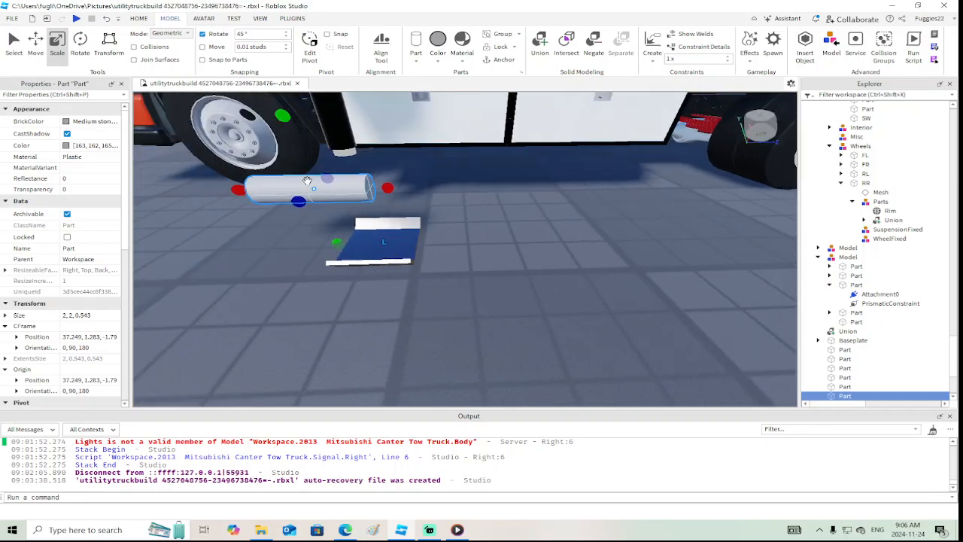
# Slide the cylinder over the foot plate, lower it 0.974 studs and center it 0.28 studs farther from the truck
pyautogui.hotkey('ctrl', '2')
pyautogui.moveTo(388, 187); pyautogui.dragTo(425, 182)
pyautogui.moveTo(377, 163); pyautogui.dragTo(381, 207)
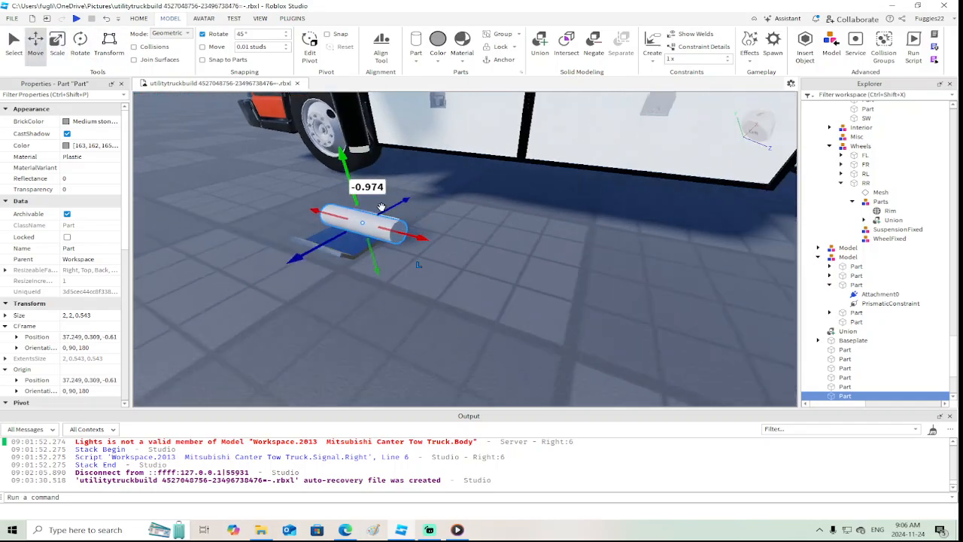
pyautogui.moveTo(381, 207); pyautogui.dragTo(382, 212, button='right')
pyautogui.moveTo(424, 281); pyautogui.dragTo(409, 283)
pyautogui.moveTo(390, 296); pyautogui.dragTo(389, 296, button='right')
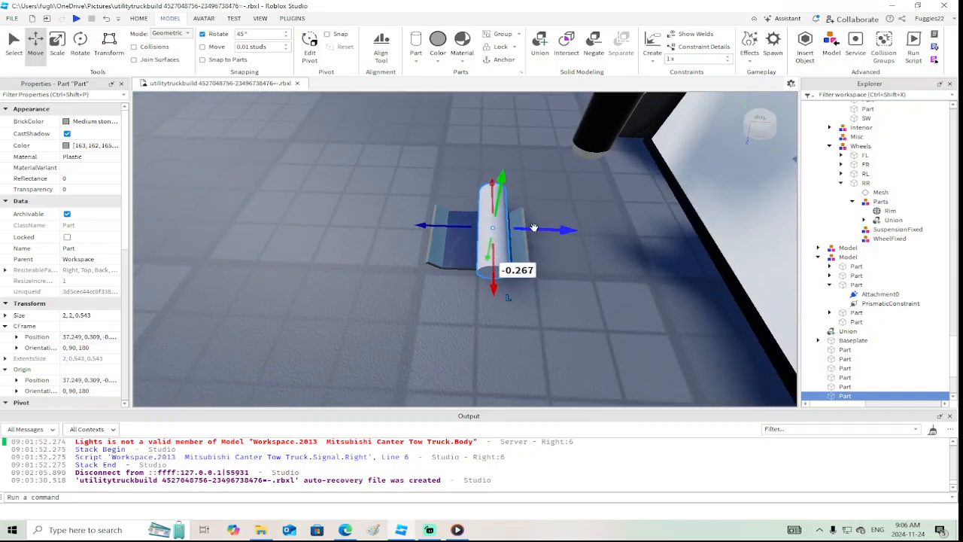
pyautogui.moveTo(534, 227); pyautogui.dragTo(518, 228)
pyautogui.moveTo(519, 228); pyautogui.dragTo(518, 228, button='right')
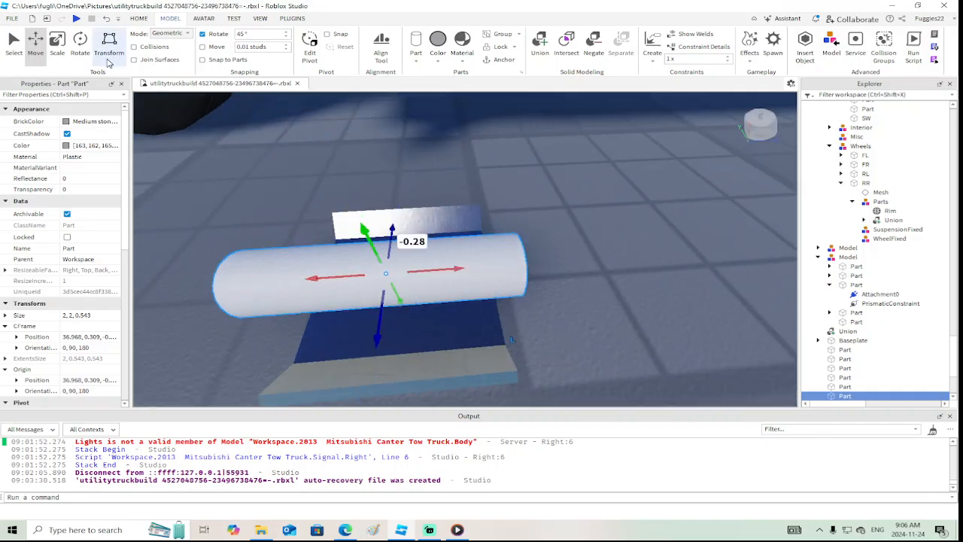
# Shorten the cylinder from both ends to 1.167 studs so it fits within the foot plate
pyautogui.click(57, 45)
pyautogui.moveTo(229, 285); pyautogui.dragTo(303, 294)
pyautogui.moveTo(533, 263); pyautogui.dragTo(502, 266)
pyautogui.moveTo(546, 303); pyautogui.dragTo(547, 303, button='right')
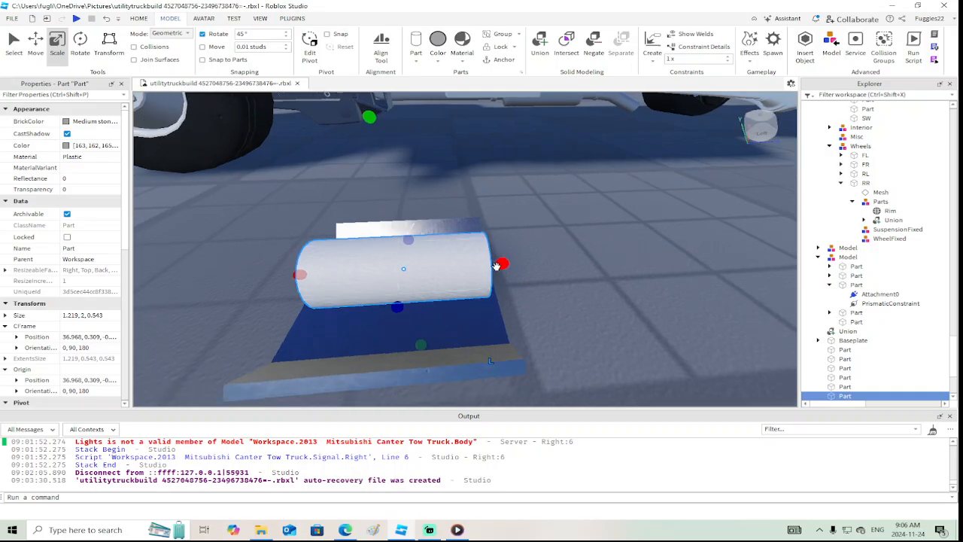
pyautogui.moveTo(496, 266); pyautogui.dragTo(436, 266)
pyautogui.moveTo(569, 289); pyautogui.dragTo(569, 289, button='right')
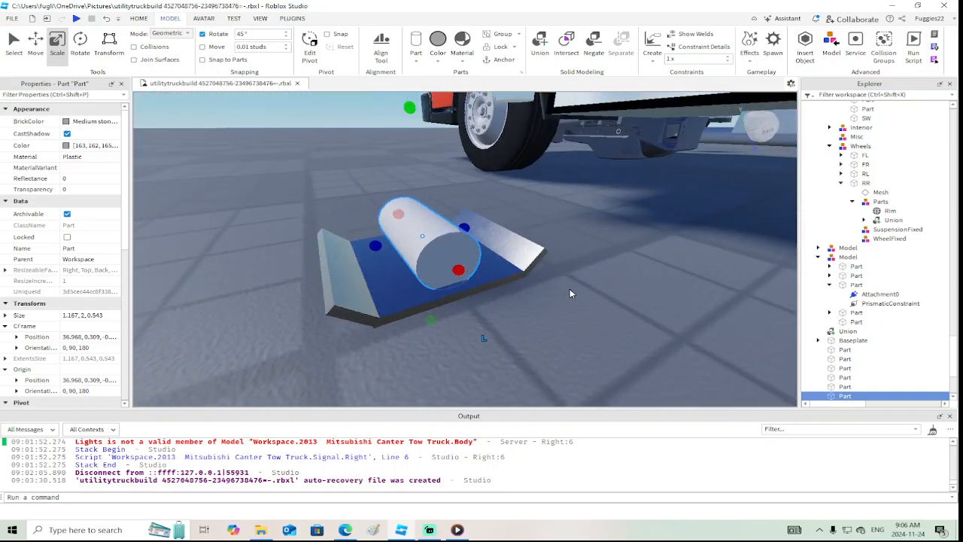
# Set the cylinder's material to Metal
pyautogui.click(77, 158)
pyautogui.press('m')
pyautogui.press('m')
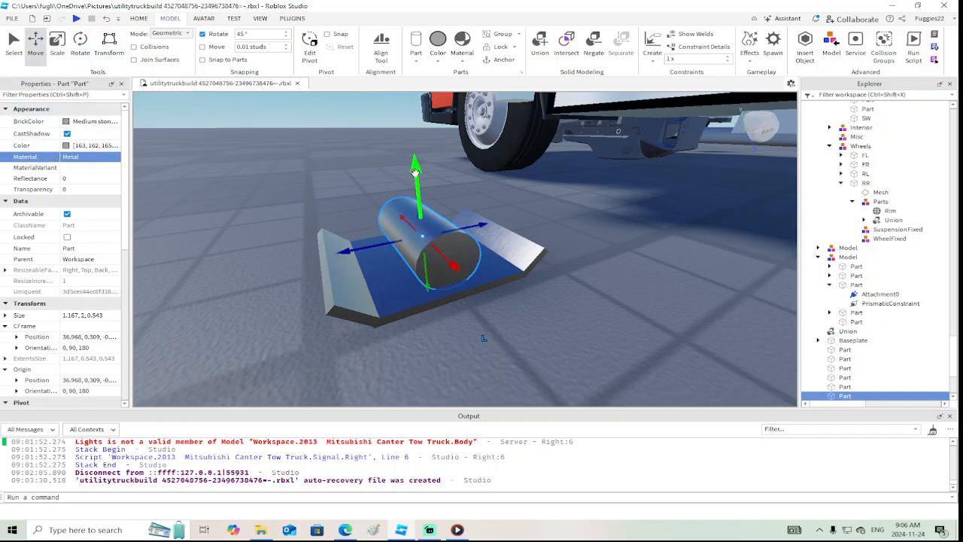
# Duplicate the metal cylinder and lengthen the copy past both ends to 1.735 studs
pyautogui.rightClick(416, 172)
pyautogui.click(446, 247)
pyautogui.press('f')
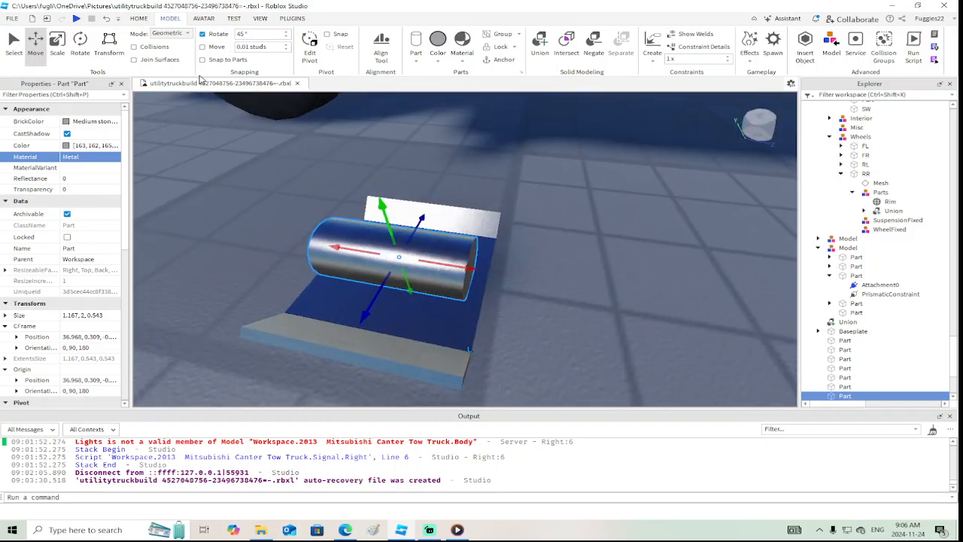
pyautogui.moveTo(318, 244); pyautogui.dragTo(281, 238)
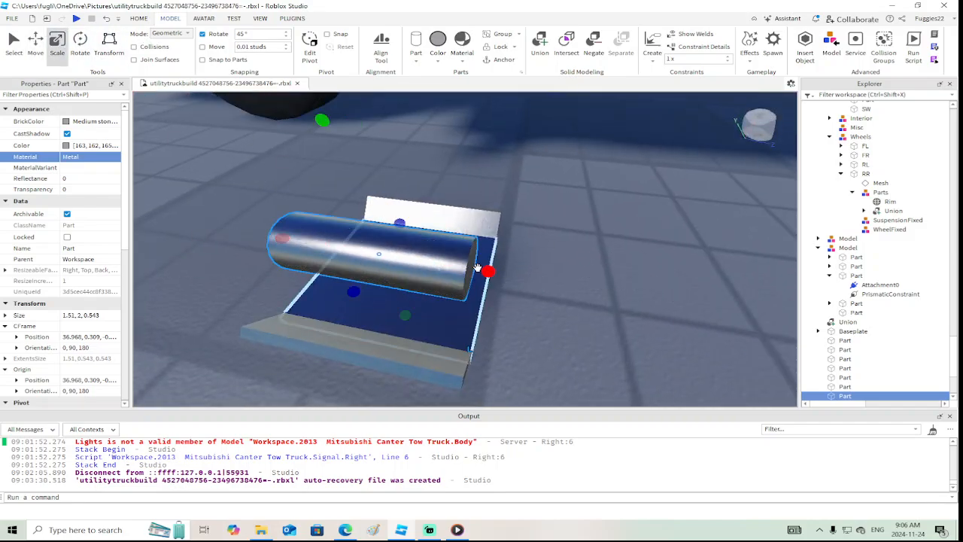
pyautogui.moveTo(488, 272); pyautogui.dragTo(522, 276)
pyautogui.moveTo(520, 276); pyautogui.dragTo(534, 275, button='right')
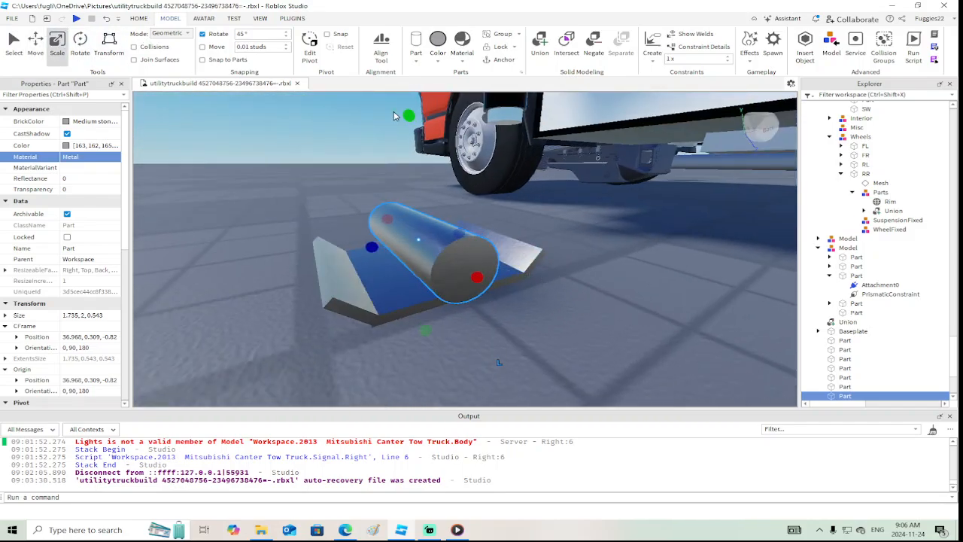
# Thin the longer cylinder to a 0.426-stud diameter inside the outer one and negate it
pyautogui.moveTo(404, 113); pyautogui.dragTo(409, 123)
pyautogui.moveTo(482, 246); pyautogui.dragTo(484, 248, button='right')
pyautogui.moveTo(431, 361); pyautogui.dragTo(433, 338)
pyautogui.moveTo(428, 147); pyautogui.dragTo(429, 173)
pyautogui.moveTo(431, 338); pyautogui.dragTo(434, 300)
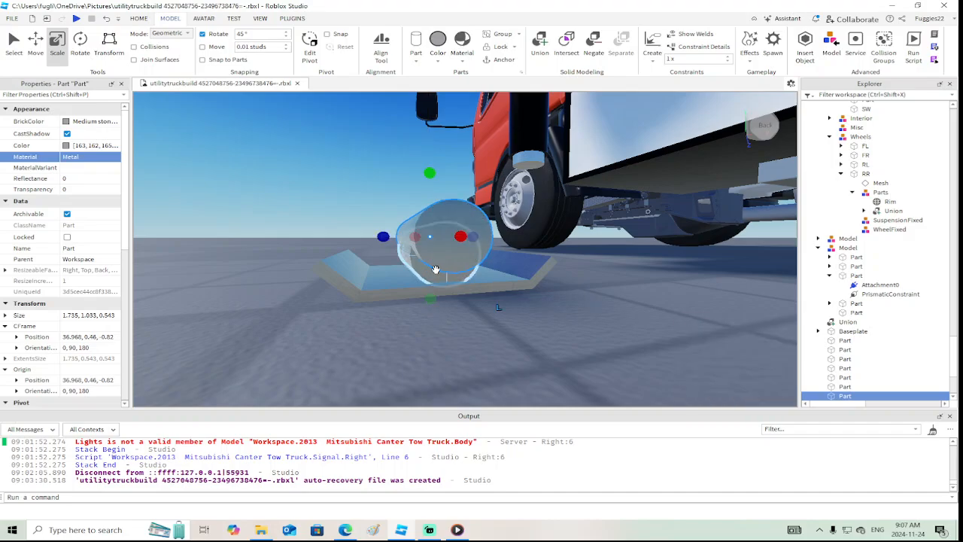
pyautogui.moveTo(428, 172); pyautogui.dragTo(429, 204)
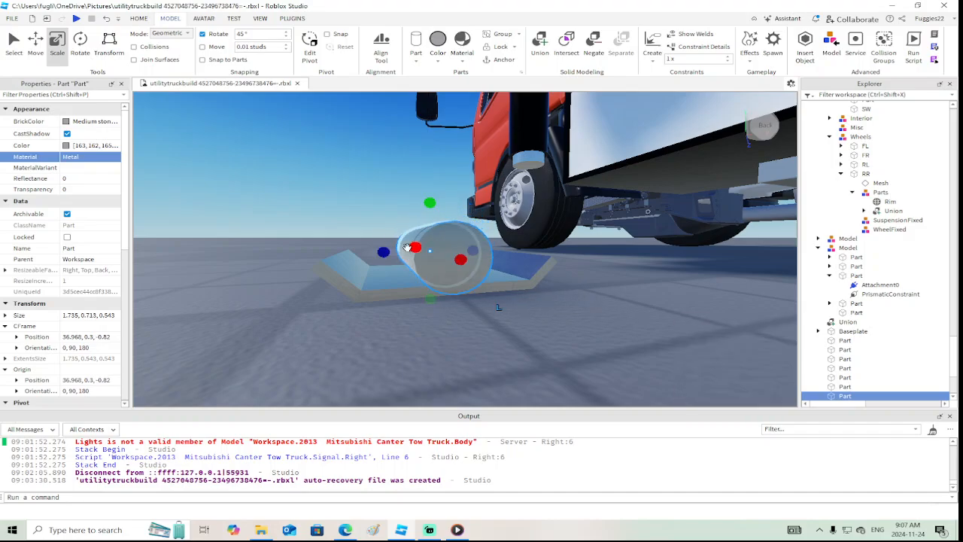
pyautogui.moveTo(390, 254); pyautogui.dragTo(383, 256)
pyautogui.moveTo(434, 343); pyautogui.dragTo(435, 343, button='right')
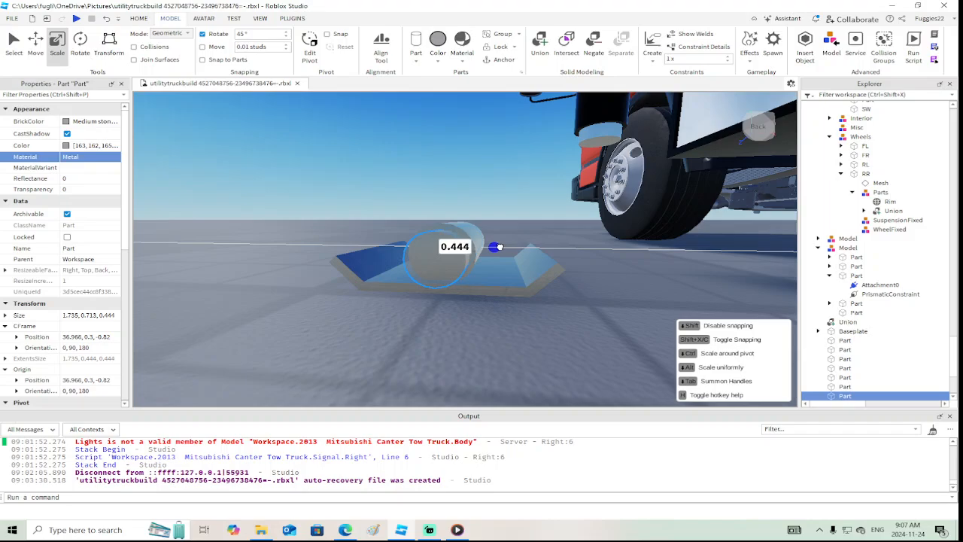
pyautogui.moveTo(623, 291); pyautogui.dragTo(623, 291, button='right')
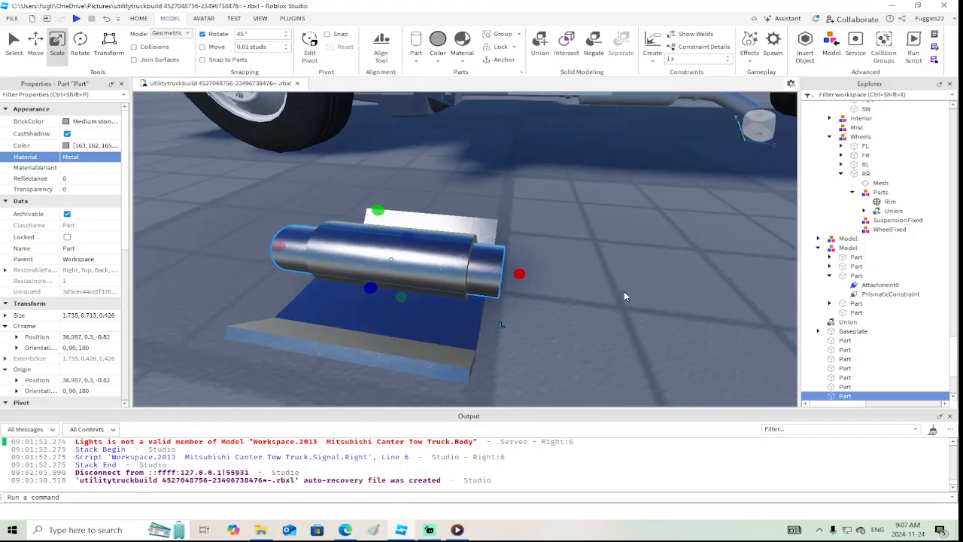
pyautogui.click(593, 46)
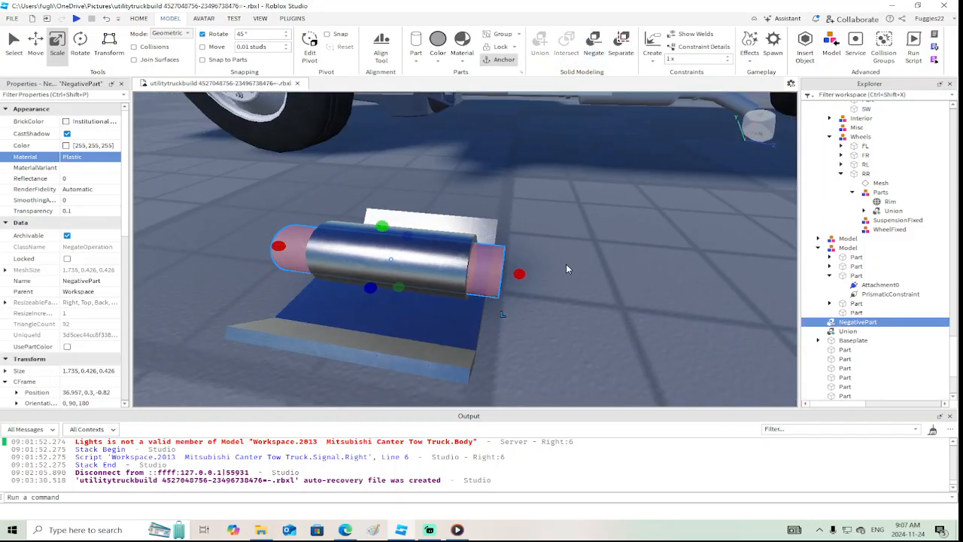
# Try to hollow out the outer metal cylinder by uniting it with the negative cylinder
pyautogui.keyDown('ctrl'); pyautogui.click(511, 176); pyautogui.keyUp('ctrl')
pyautogui.click(535, 34)
pyautogui.moveTo(645, 340); pyautogui.dragTo(644, 345, button='right')
pyautogui.hotkey('ctrl', 'z')
# Shift the negative cylinder 0.006 studs toward the truck and raise it 0.023 studs inside the metal cylinder
pyautogui.click(35, 40)
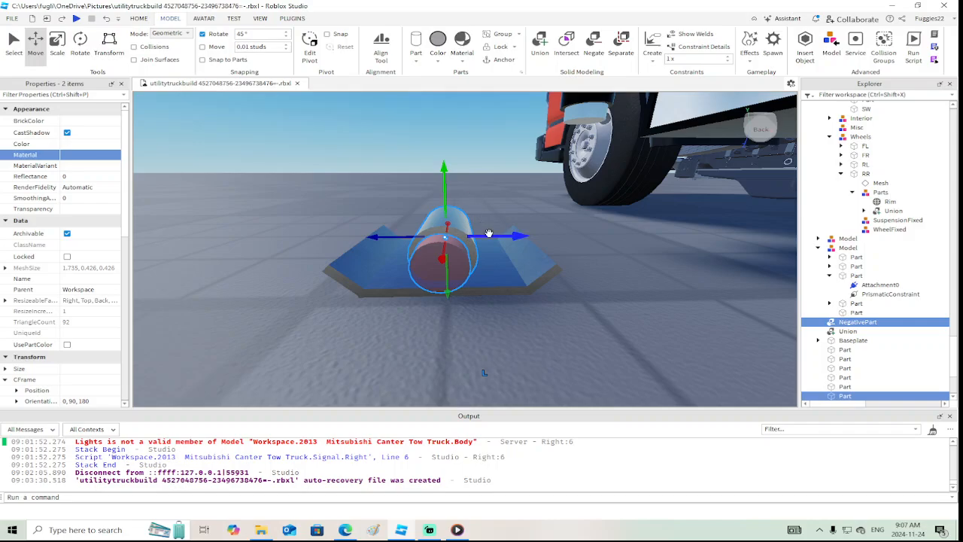
pyautogui.moveTo(489, 233); pyautogui.dragTo(487, 239)
pyautogui.click(556, 283)
pyautogui.click(460, 265)
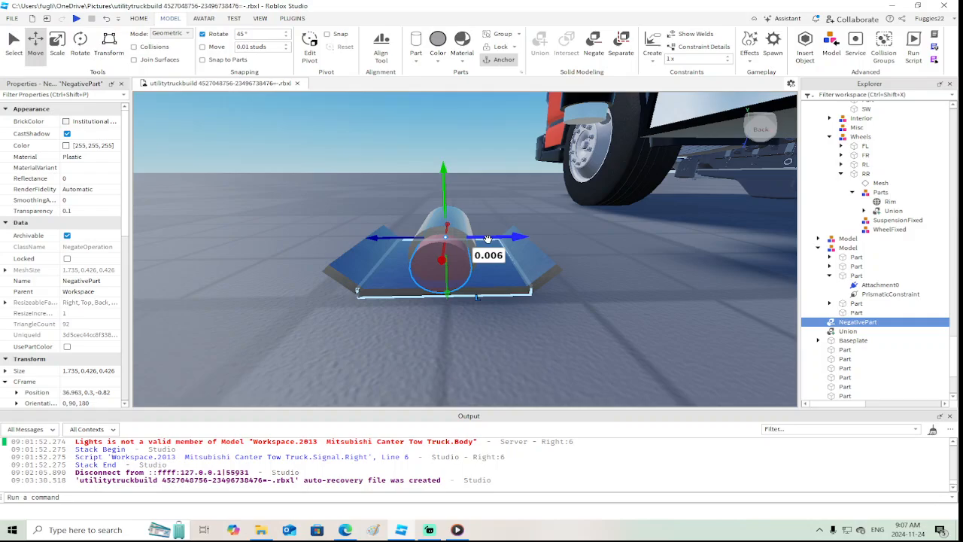
pyautogui.scroll(3, 487, 239)
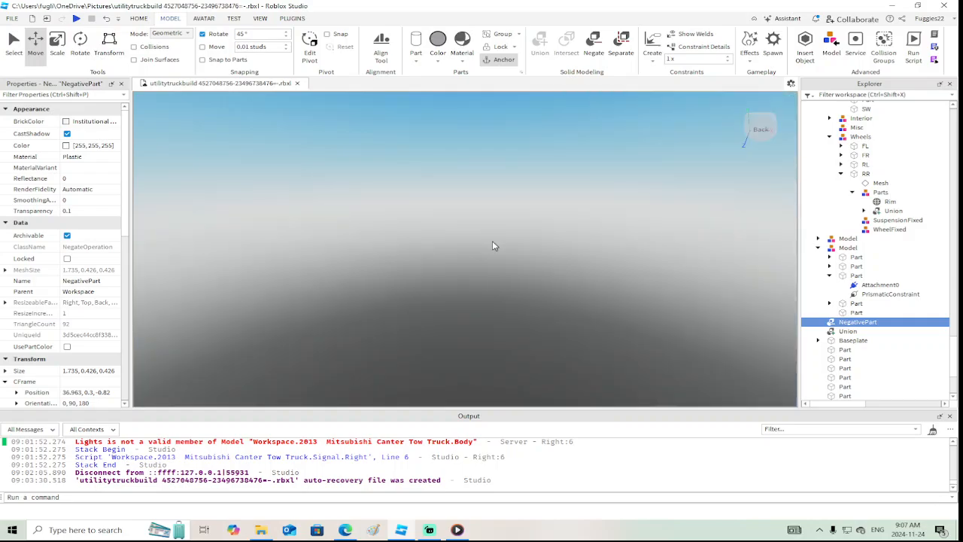
pyautogui.scroll(10, 493, 246)
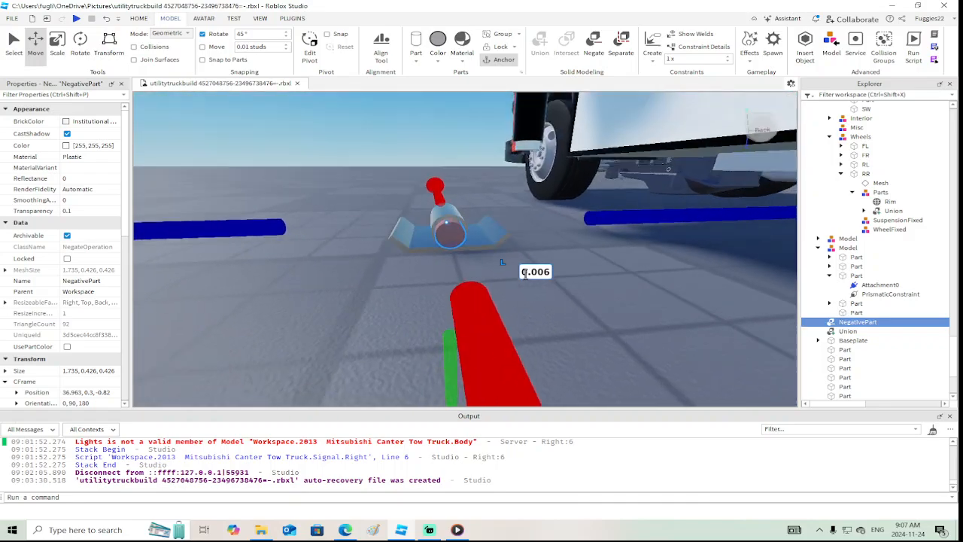
pyautogui.scroll(-5, 525, 273)
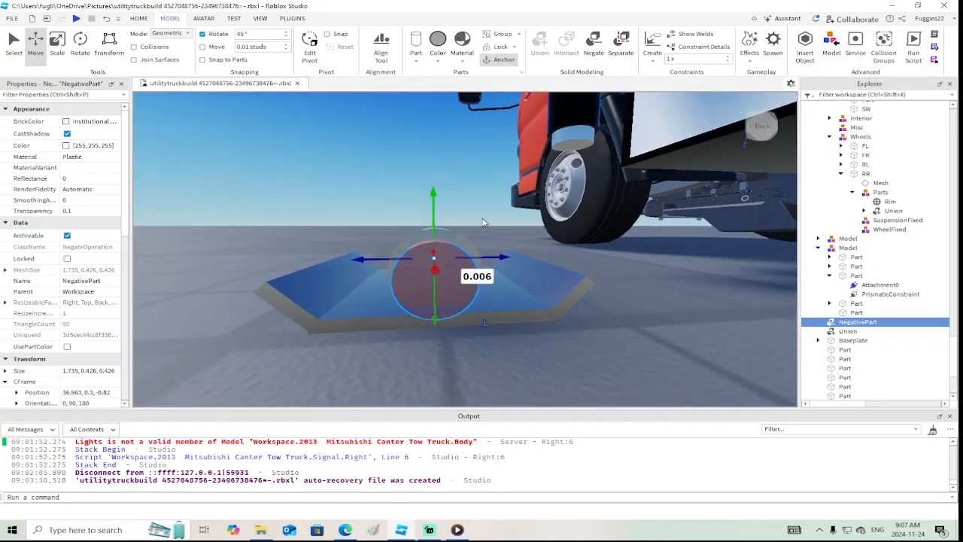
pyautogui.moveTo(434, 197); pyautogui.dragTo(434, 196)
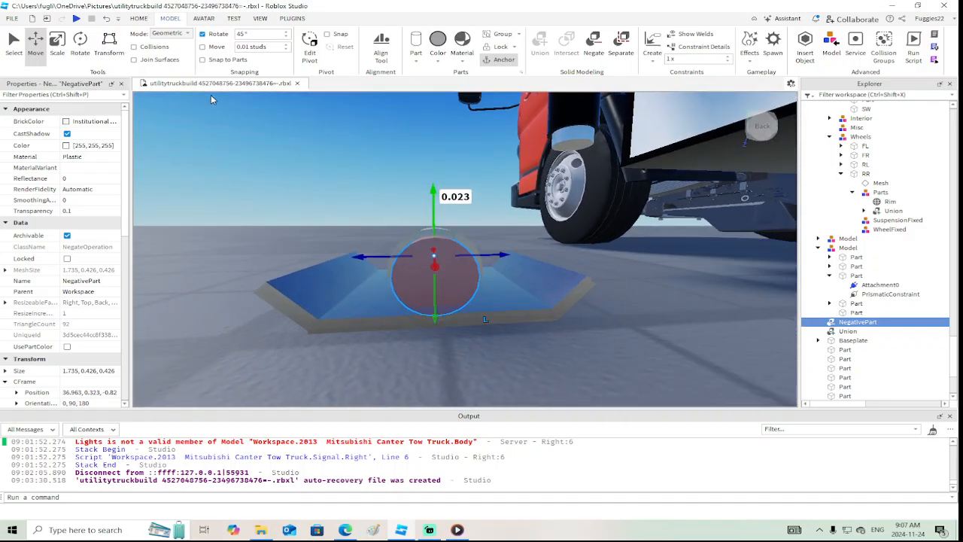
# Shrink the negative cylinder's cross-section from all sides to 0.226 by 0.222 studs
pyautogui.click(79, 43)
pyautogui.click(57, 44)
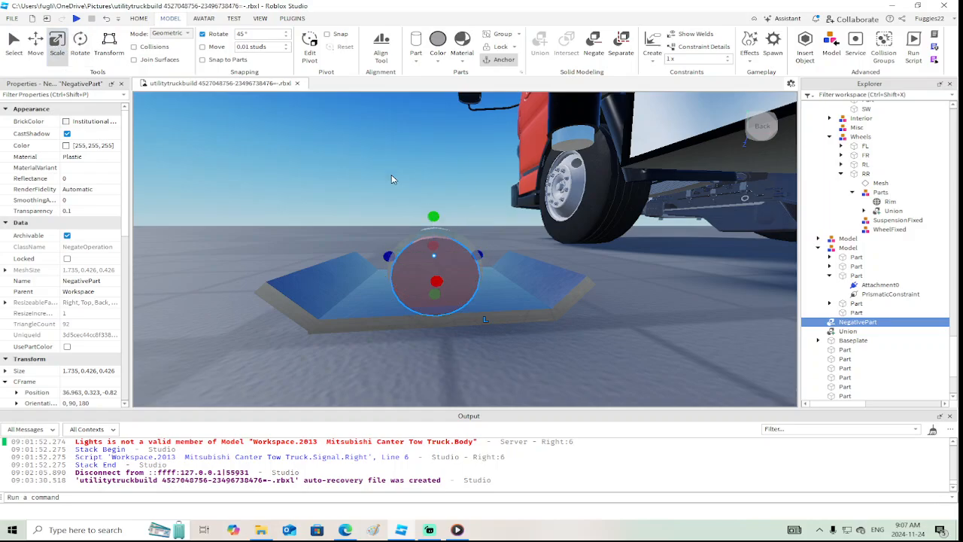
pyautogui.moveTo(392, 254); pyautogui.dragTo(406, 256)
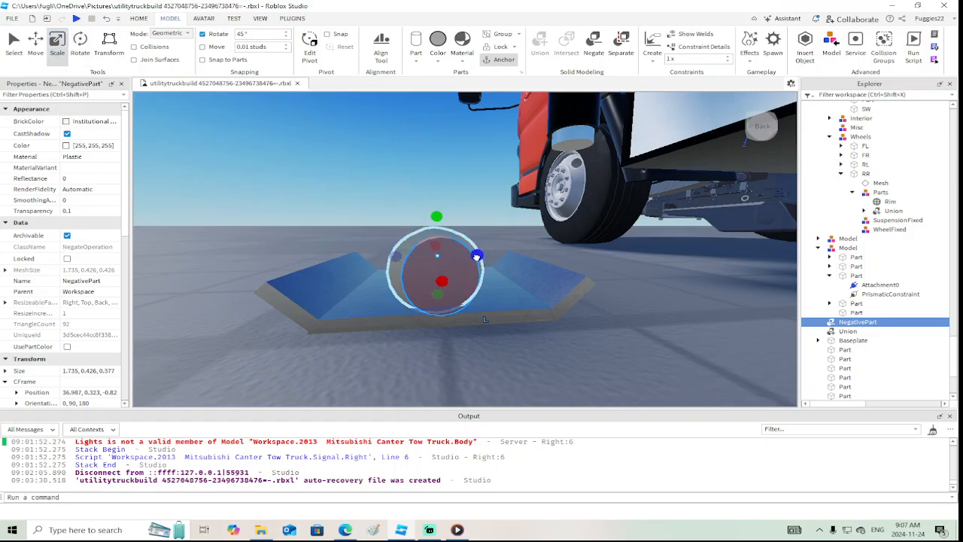
pyautogui.moveTo(476, 257); pyautogui.dragTo(471, 256)
pyautogui.moveTo(435, 294); pyautogui.dragTo(436, 269)
pyautogui.moveTo(431, 217); pyautogui.dragTo(433, 222)
pyautogui.moveTo(392, 251); pyautogui.dragTo(399, 251)
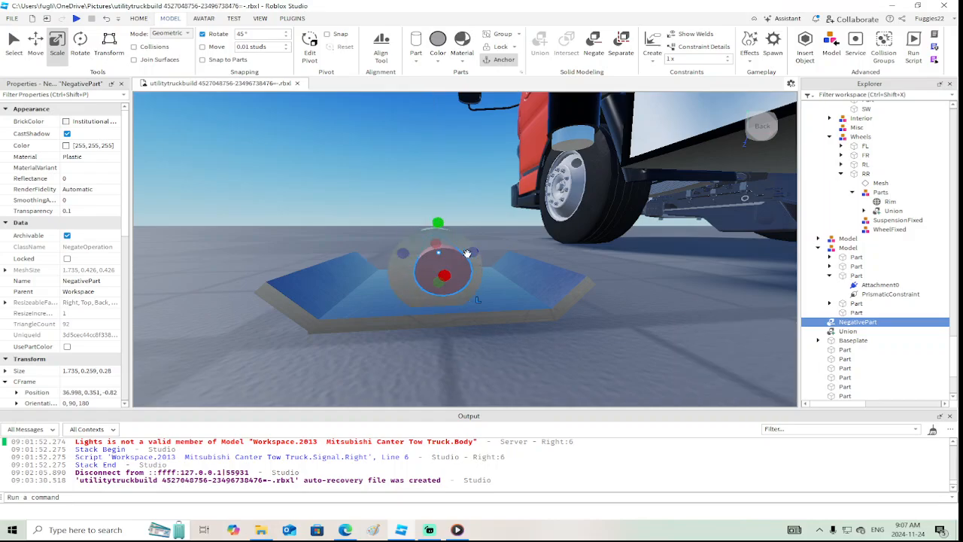
pyautogui.moveTo(473, 253); pyautogui.dragTo(463, 252)
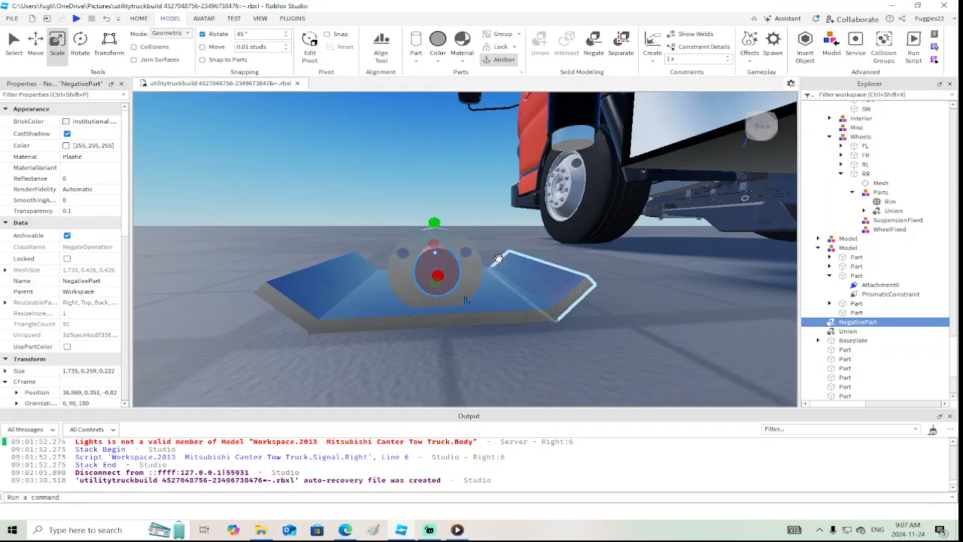
pyautogui.moveTo(499, 236); pyautogui.dragTo(497, 234, button='right')
pyautogui.moveTo(436, 281); pyautogui.dragTo(435, 275)
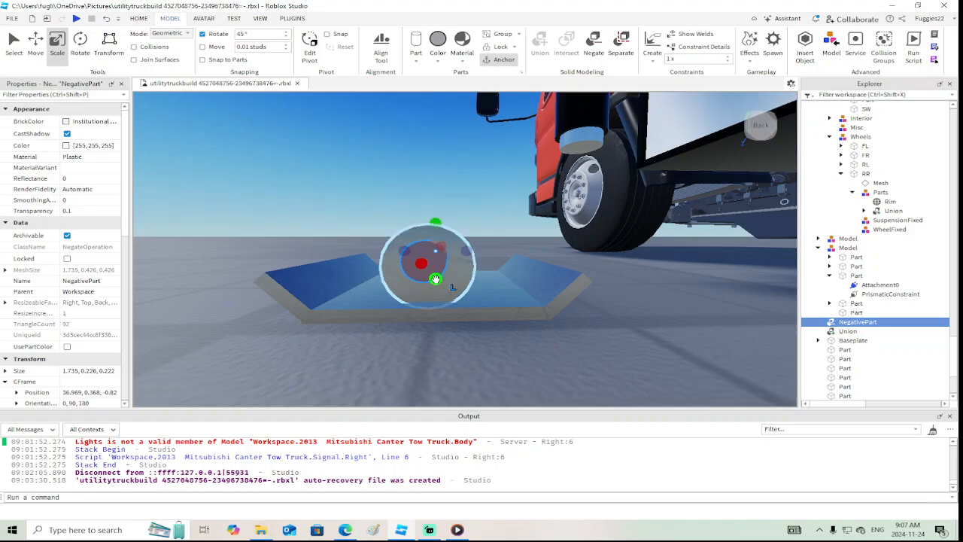
pyautogui.moveTo(488, 239); pyautogui.dragTo(489, 240, button='right')
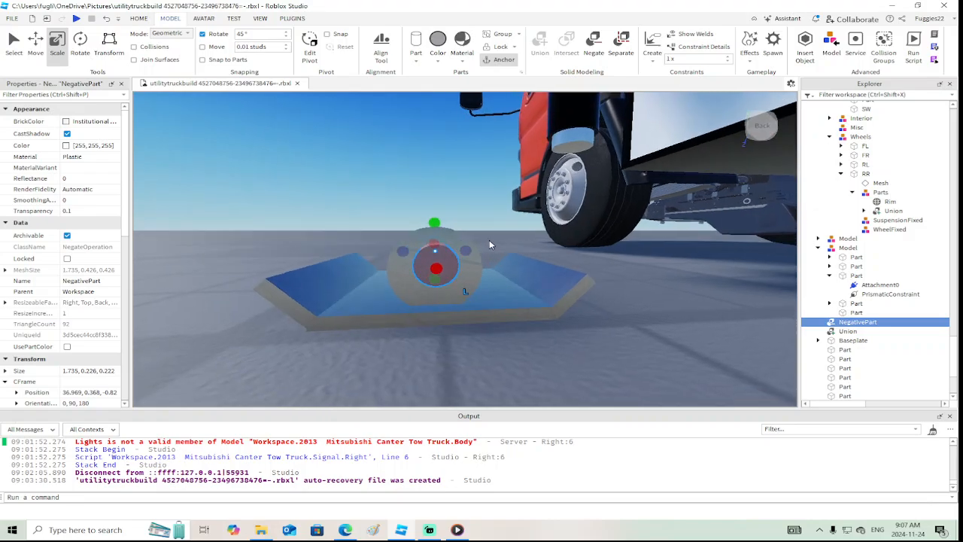
# Lower the negative cylinder 0.023 studs to center it in the metal cylinder
pyautogui.click(36, 45)
pyautogui.moveTo(431, 184); pyautogui.dragTo(433, 187)
pyautogui.moveTo(466, 294); pyautogui.dragTo(476, 220, button='right')
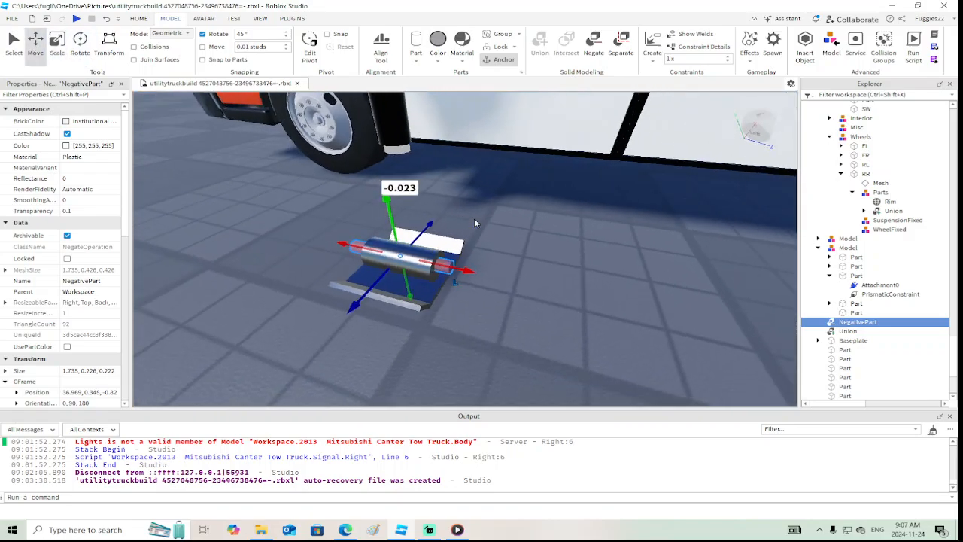
# Unite the outer metal cylinder with the negative cylinder to cut a hollow bore through it
pyautogui.keyDown('ctrl'); pyautogui.click(419, 273); pyautogui.keyUp('ctrl')
pyautogui.click(535, 46)
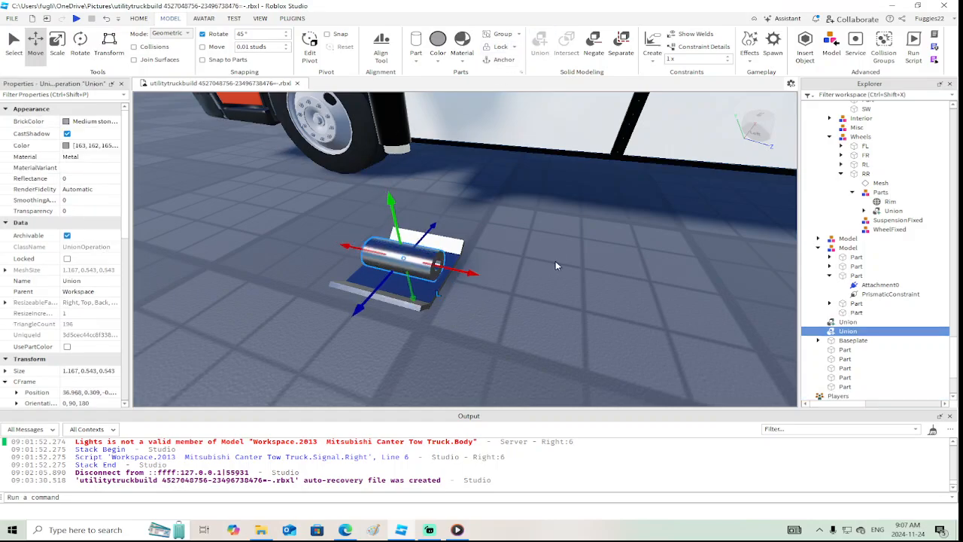
pyautogui.moveTo(556, 263); pyautogui.dragTo(555, 244, button='right')
pyautogui.scroll(4, 556, 263)
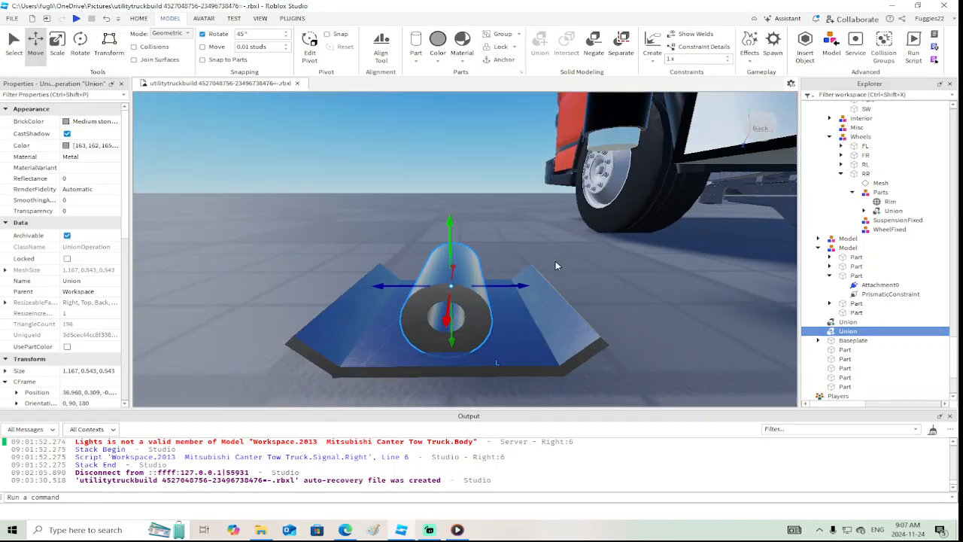
pyautogui.scroll(-3, 555, 261)
# Duplicate the foot plate's outer angled flange, rotate the copy 45° upright and move it 0.412 studs against the hollow cylinder
pyautogui.click(386, 292)
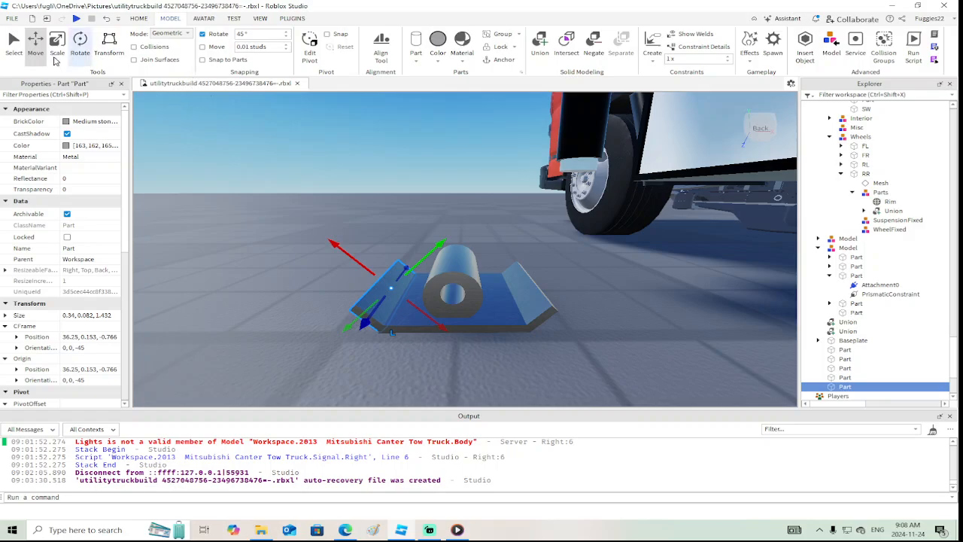
pyautogui.rightClick(443, 240)
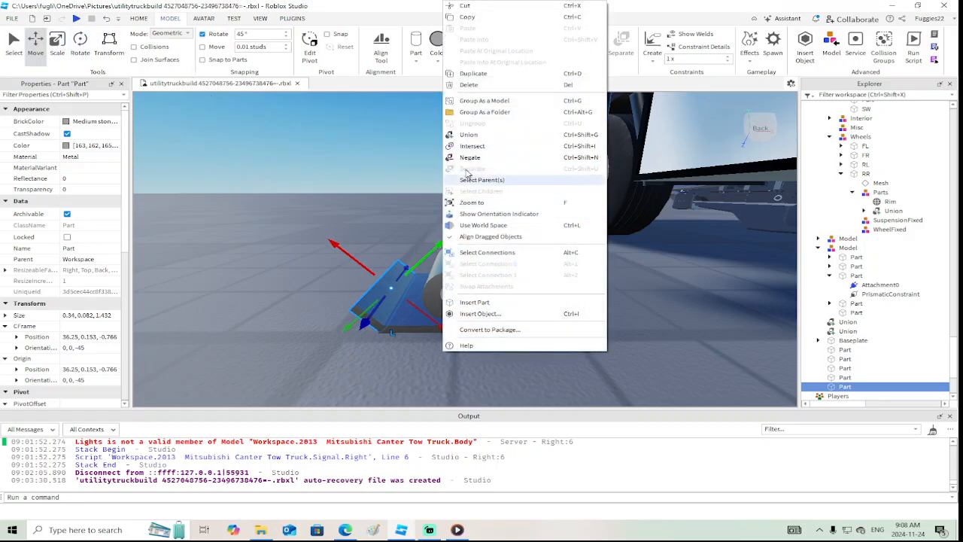
pyautogui.click(481, 73)
pyautogui.click(80, 43)
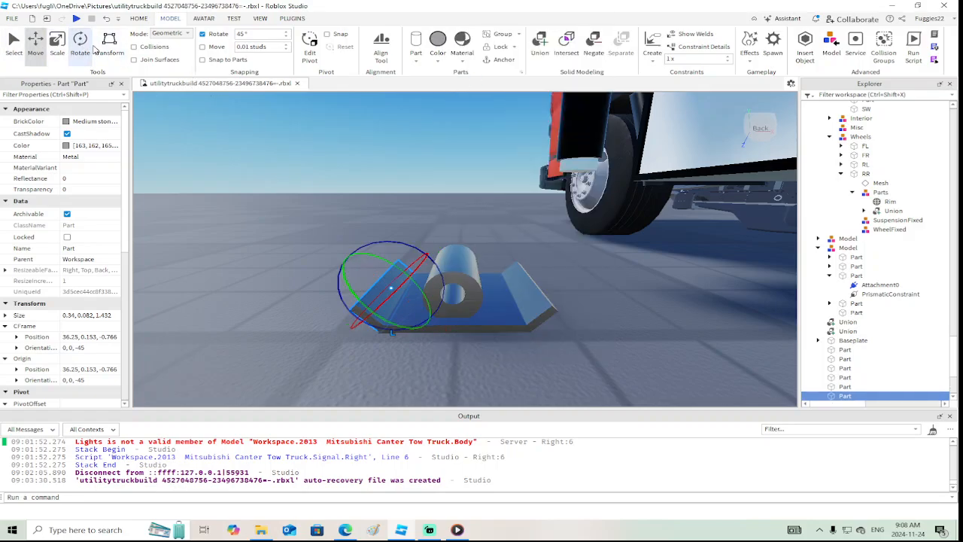
pyautogui.moveTo(418, 242); pyautogui.dragTo(489, 292)
pyautogui.click(35, 43)
pyautogui.moveTo(489, 292); pyautogui.dragTo(488, 296, button='right')
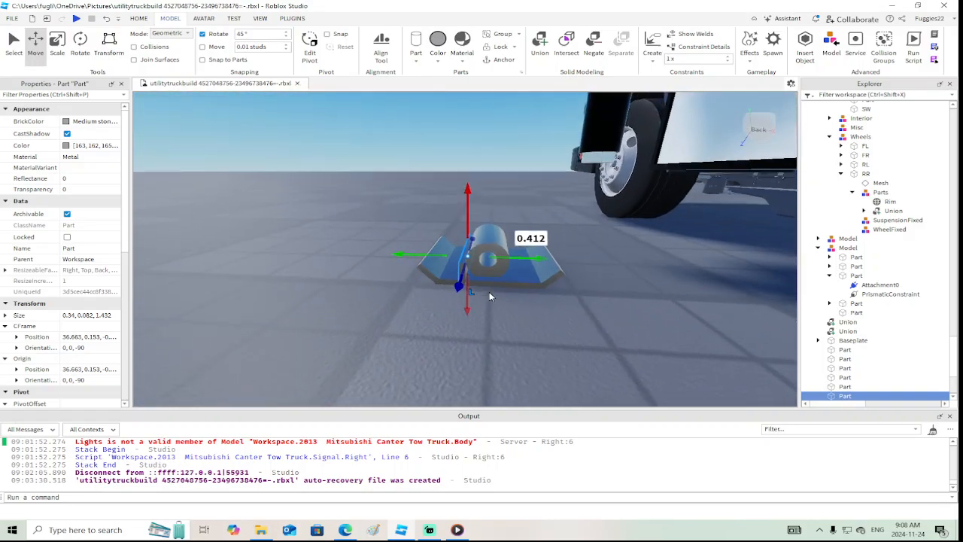
# Duplicate the truck-side angled flange, rotate the copy 45° upright and move it 0.482 studs against the cylinder's other side
pyautogui.click(545, 263)
pyautogui.rightClick(511, 229)
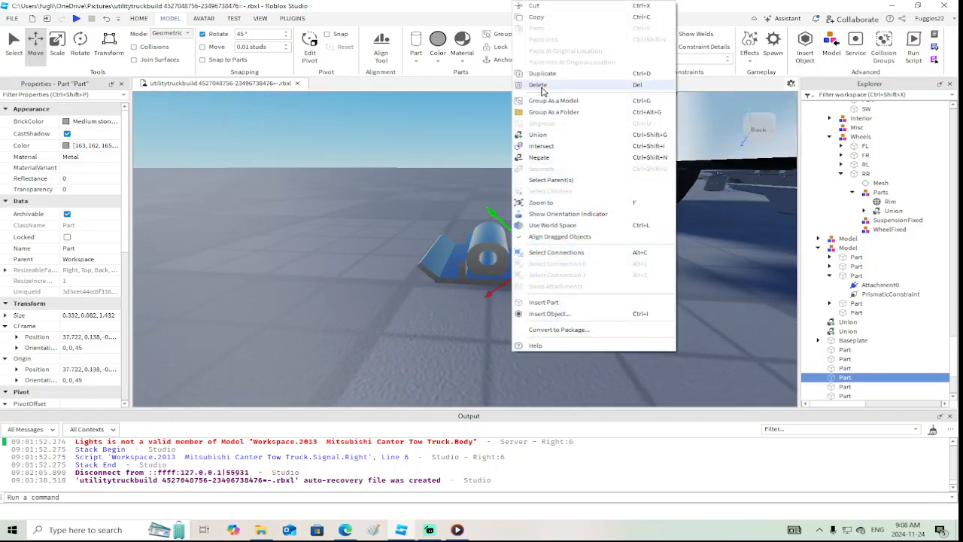
pyautogui.click(542, 71)
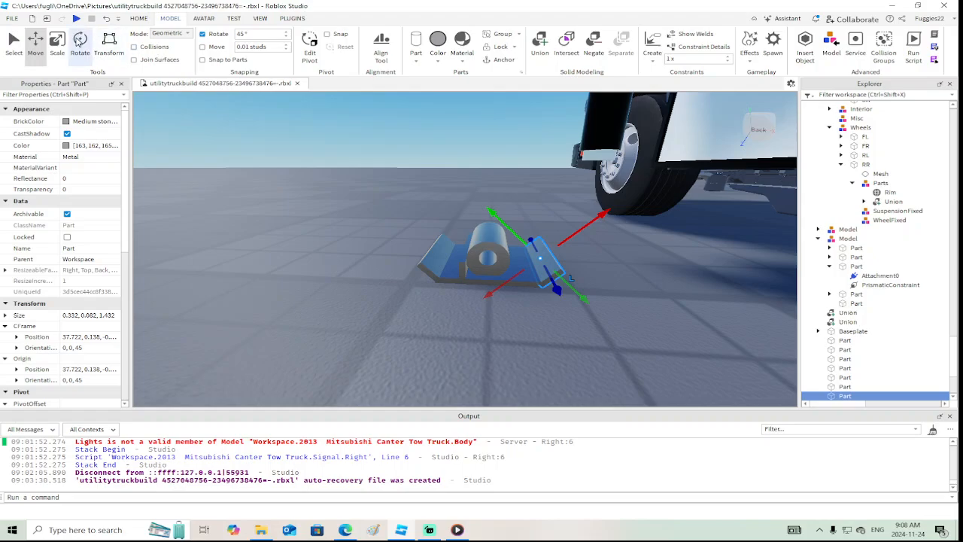
pyautogui.click(80, 41)
pyautogui.moveTo(563, 212); pyautogui.dragTo(516, 206)
pyautogui.click(34, 43)
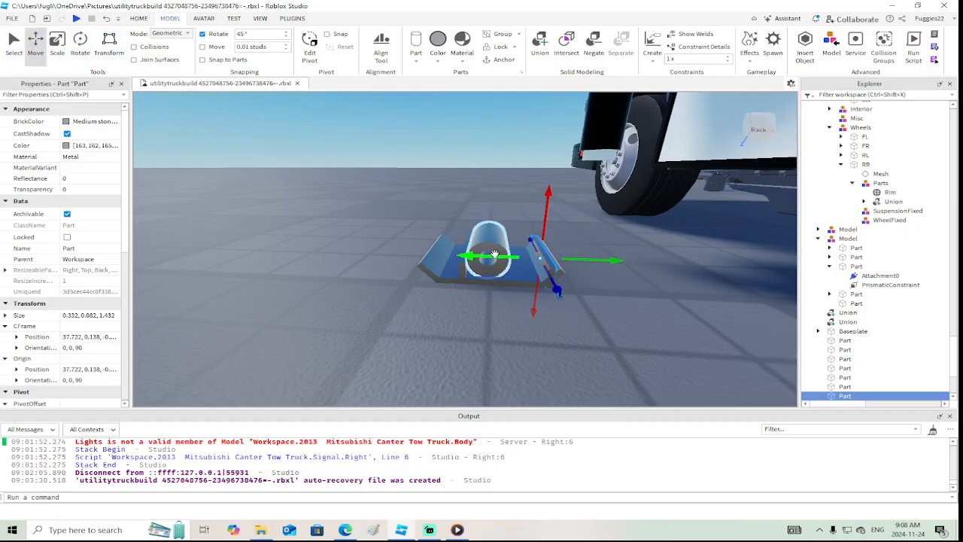
pyautogui.moveTo(494, 254); pyautogui.dragTo(460, 255)
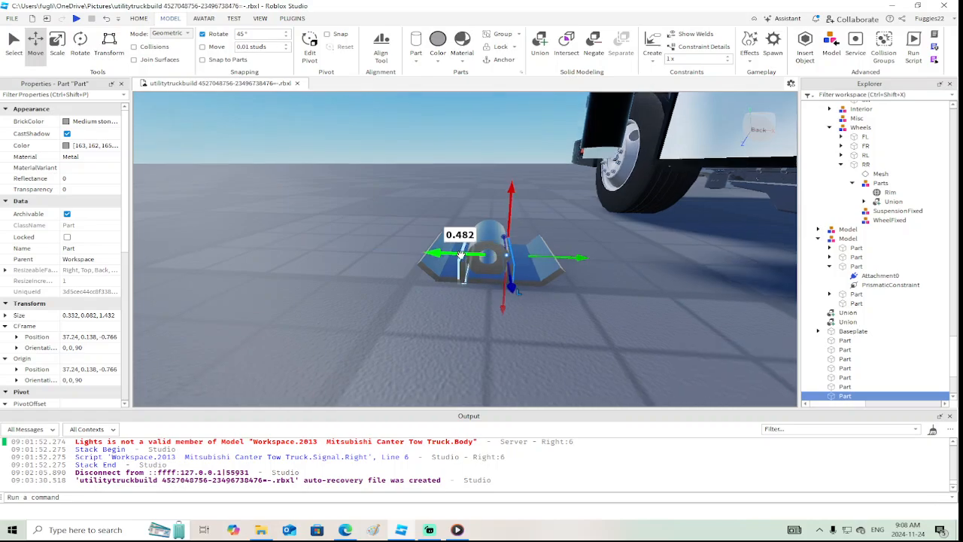
# Shorten the truck-side upright support from both ends to a length of 1.19 studs
pyautogui.scroll(5, 453, 261)
pyautogui.moveTo(452, 261); pyautogui.dragTo(453, 262, button='right')
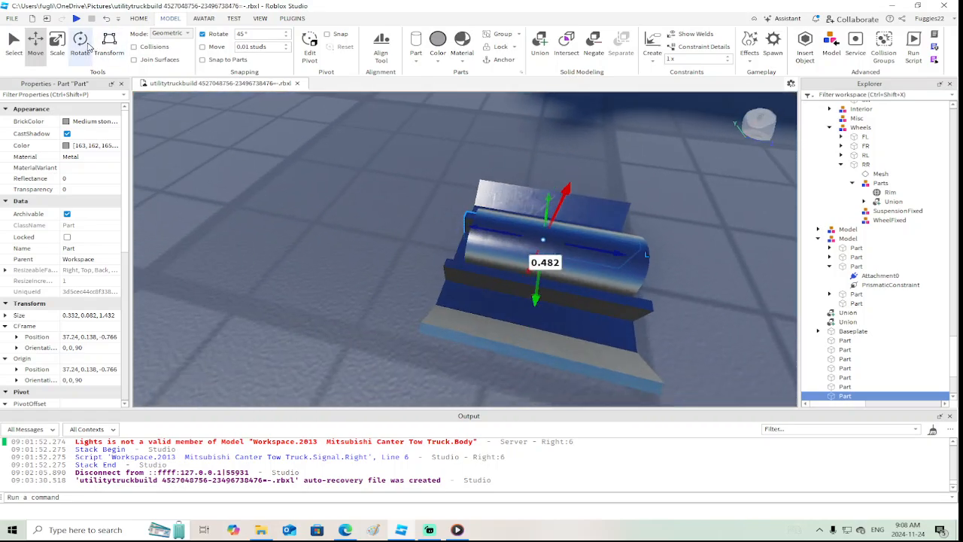
pyautogui.click(57, 43)
pyautogui.moveTo(450, 216); pyautogui.dragTo(457, 225)
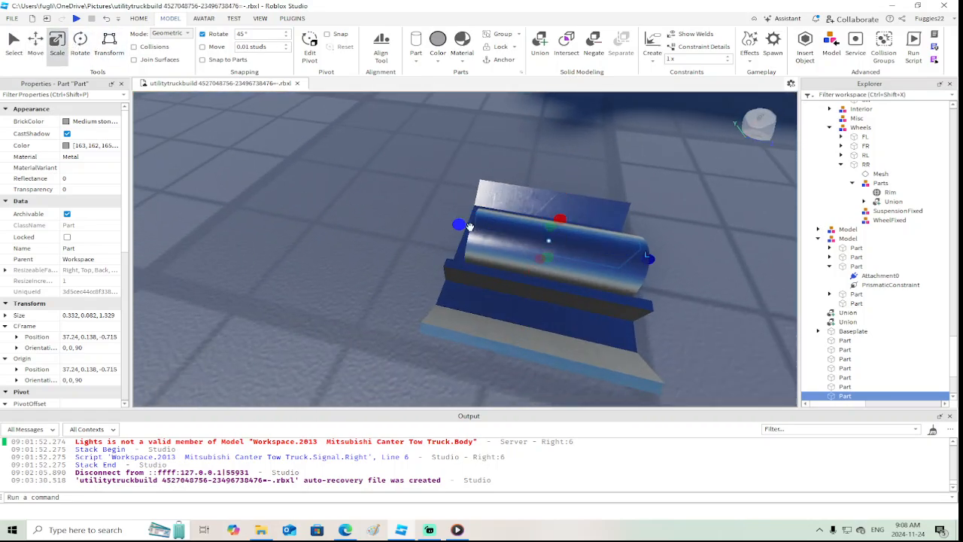
pyautogui.moveTo(457, 224); pyautogui.dragTo(471, 227, button='right')
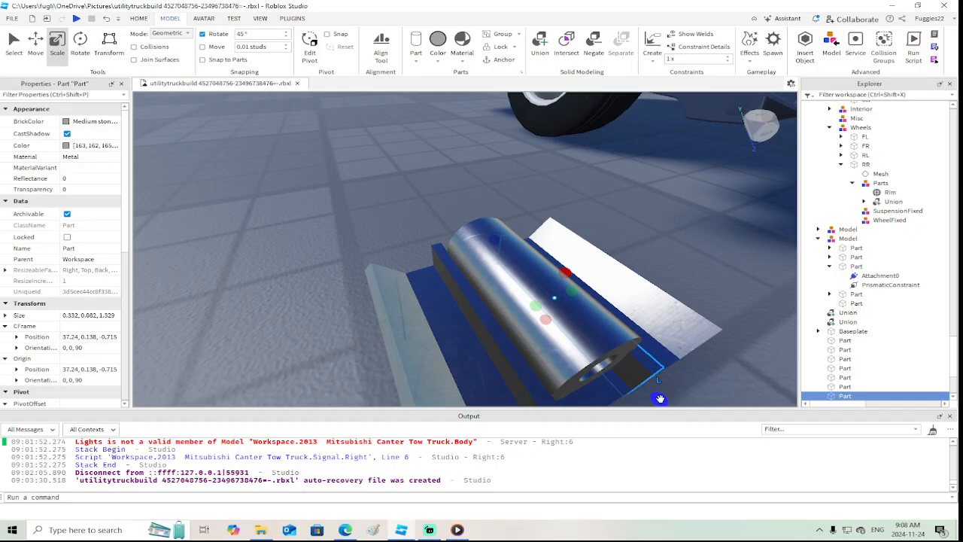
pyautogui.moveTo(659, 398); pyautogui.dragTo(633, 377)
pyautogui.moveTo(641, 379); pyautogui.dragTo(629, 364, button='right')
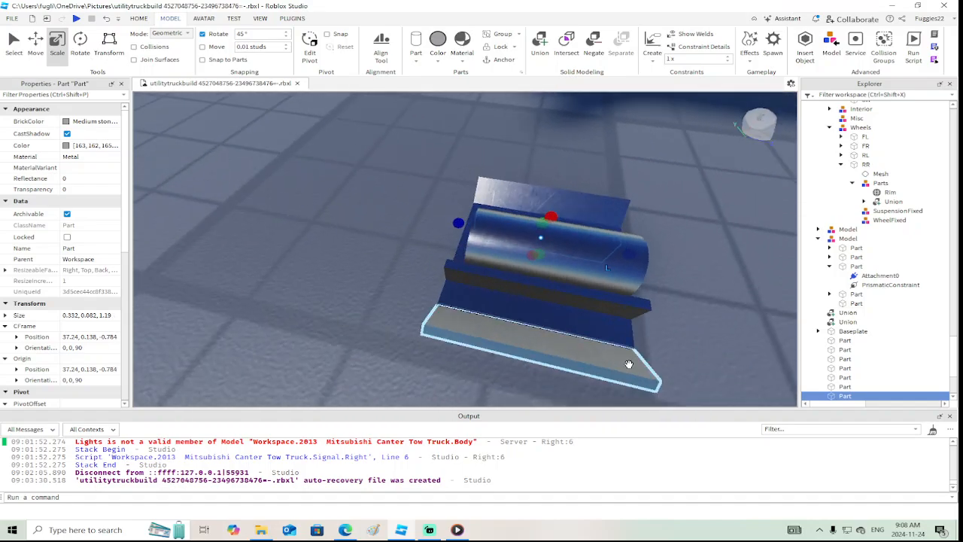
# Shorten the outer upright support from both ends to a length of 1.147 studs
pyautogui.click(457, 275)
pyautogui.moveTo(433, 270)
pyautogui.mouseDown()
pyautogui.moveTo(460, 273)
pyautogui.moveTo(451, 272)
pyautogui.mouseUp()
pyautogui.moveTo(652, 309); pyautogui.dragTo(631, 313)
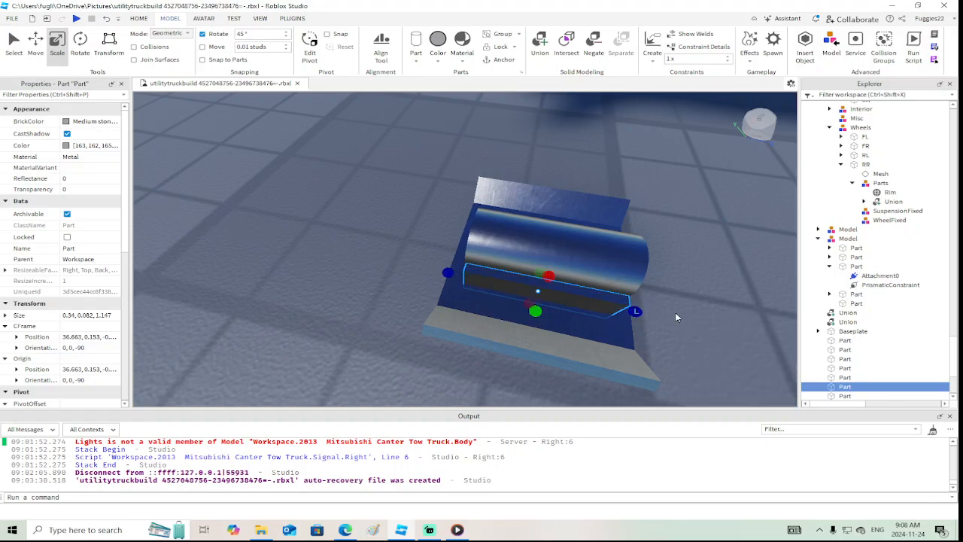
pyautogui.moveTo(635, 314); pyautogui.dragTo(675, 317, button='right')
# Unite the base plate, both angled flanges, both upright supports and the hollow cylinder into one foot plate
pyautogui.scroll(-5, 530, 325)
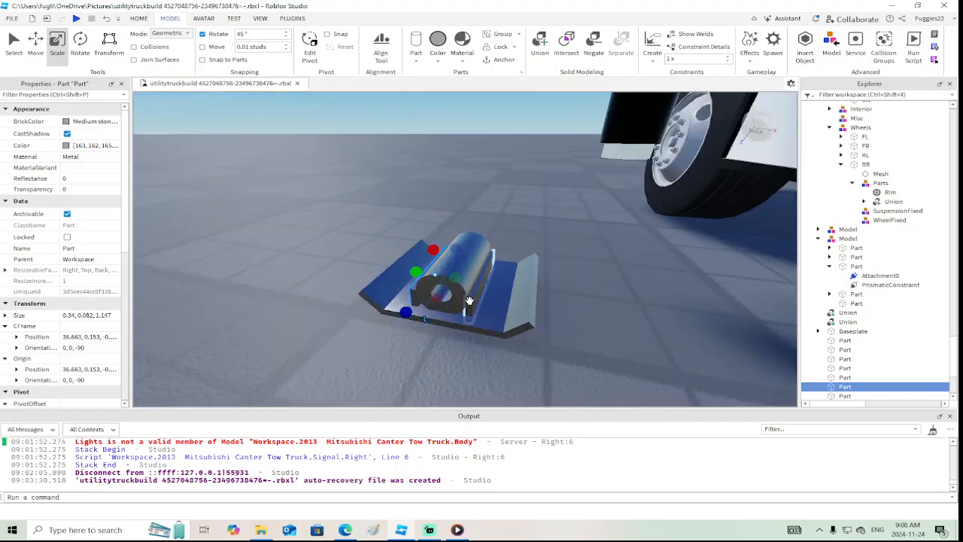
pyautogui.keyDown('ctrl'); pyautogui.click(469, 301); pyautogui.keyUp('ctrl')
pyautogui.keyDown('ctrl'); pyautogui.click(498, 311); pyautogui.keyUp('ctrl')
pyautogui.keyDown('ctrl'); pyautogui.click(521, 310); pyautogui.keyUp('ctrl')
pyautogui.keyDown('ctrl'); pyautogui.click(465, 277); pyautogui.keyUp('ctrl')
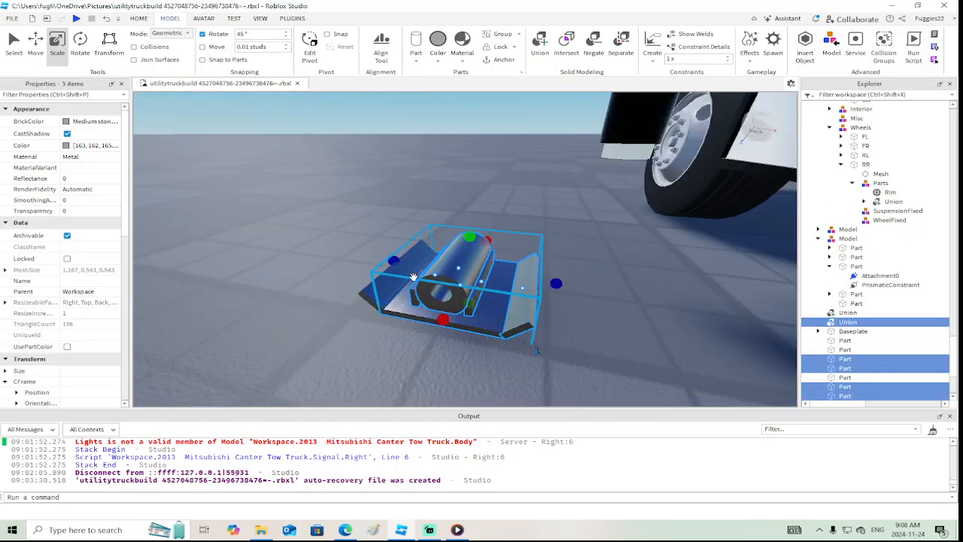
pyautogui.keyDown('ctrl'); pyautogui.click(370, 294); pyautogui.keyUp('ctrl')
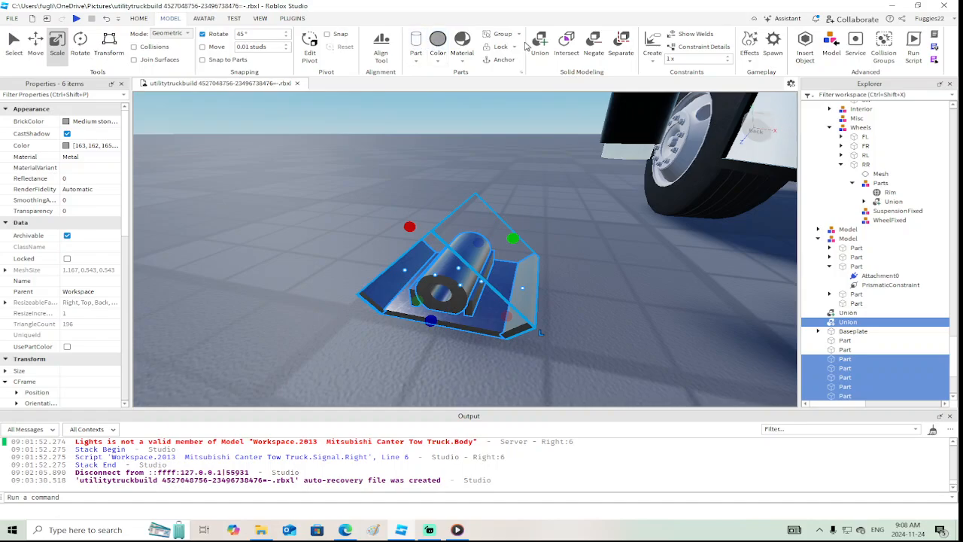
pyautogui.click(539, 45)
# Move the united foot plate 0.84 studs forward and 1.633 studs toward the truck, beneath the outrigger leg
pyautogui.moveTo(565, 276); pyautogui.dragTo(525, 269, button='right')
pyautogui.click(32, 42)
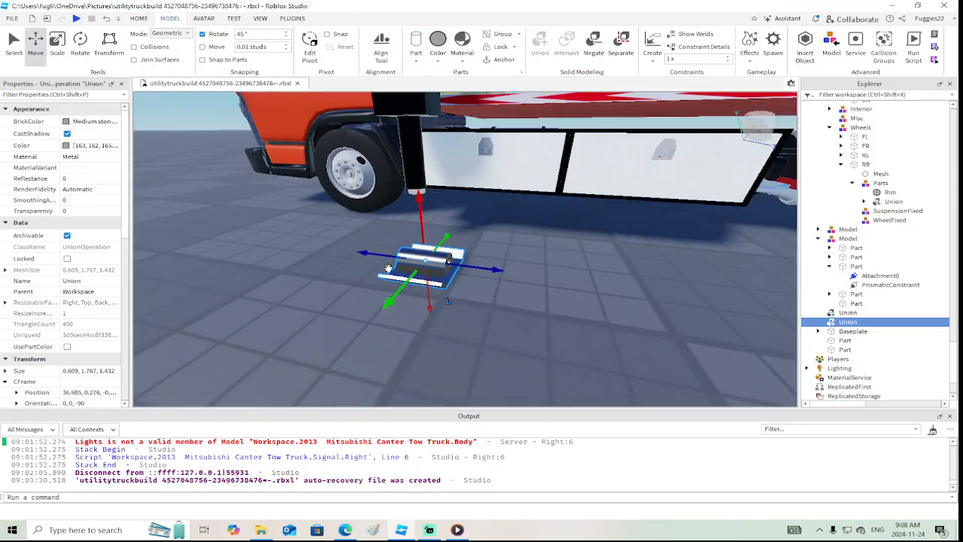
pyautogui.moveTo(368, 254); pyautogui.dragTo(334, 250)
pyautogui.moveTo(334, 250); pyautogui.dragTo(354, 257, button='right')
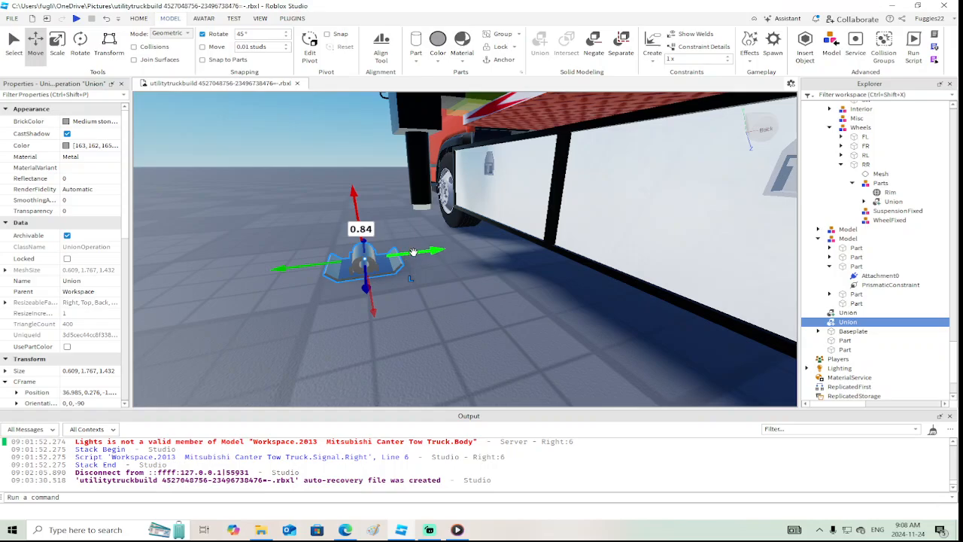
pyautogui.moveTo(413, 252); pyautogui.dragTo(477, 252)
pyautogui.moveTo(477, 254); pyautogui.dragTo(476, 256, button='right')
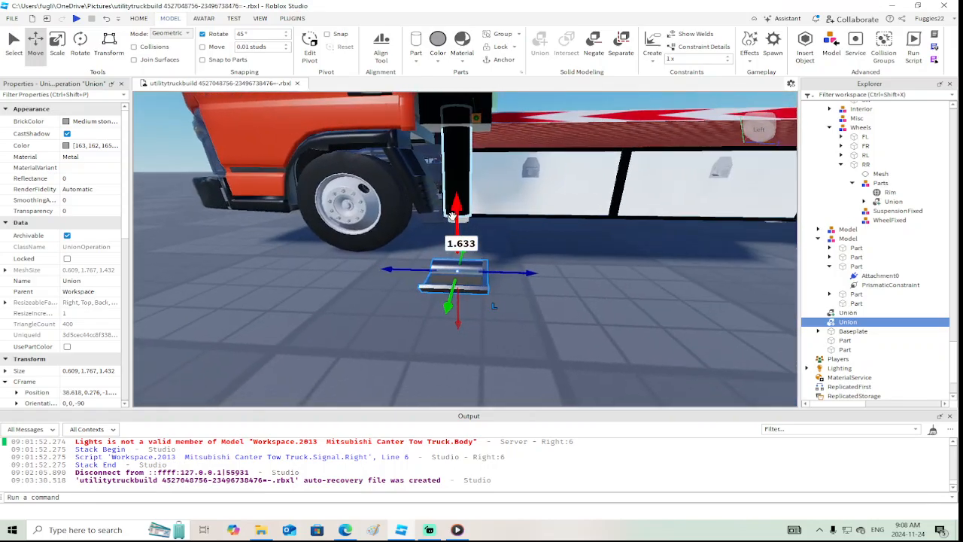
# Raise the foot plate 1.054 studs toward the outrigger leg, then lower it 0.022 studs to fine-tune its height
pyautogui.moveTo(452, 216); pyautogui.dragTo(454, 177)
pyautogui.moveTo(453, 178); pyautogui.dragTo(456, 173, button='right')
pyautogui.scroll(4, 565, 185)
pyautogui.moveTo(565, 185); pyautogui.dragTo(567, 184, button='right')
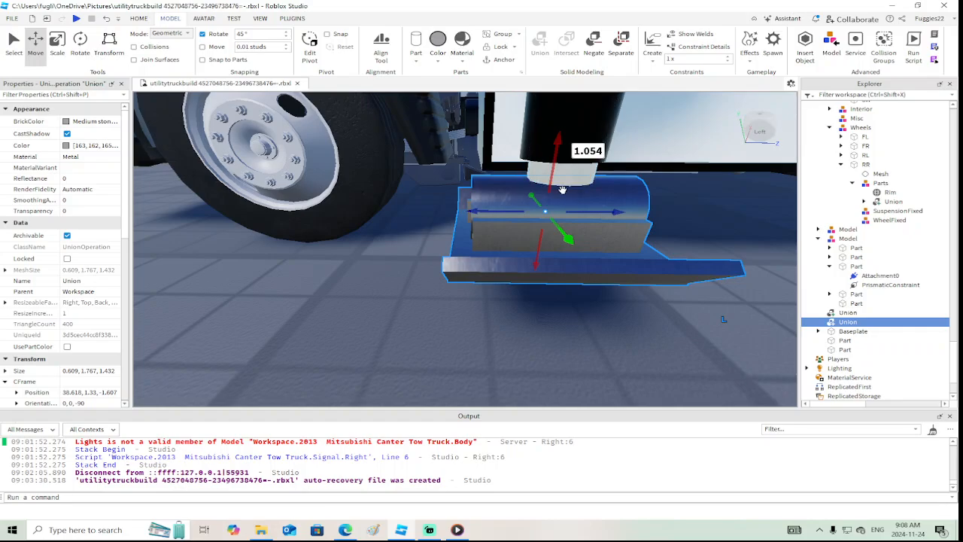
pyautogui.moveTo(556, 175); pyautogui.dragTo(555, 178)
pyautogui.moveTo(555, 178); pyautogui.dragTo(555, 177, button='right')
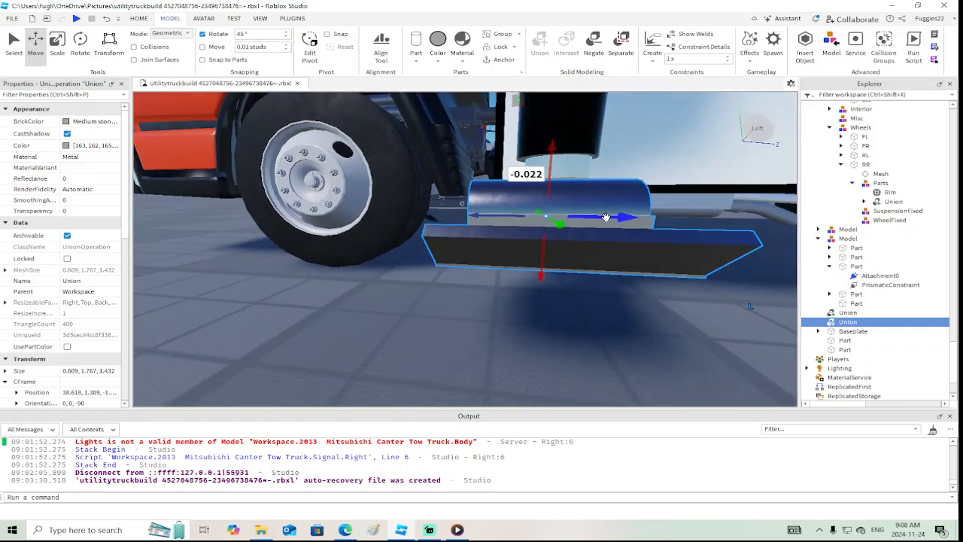
# Center the foot plate under the leg by shifting it 0.021 studs rearward, lowering it slightly and moving it 0.016 studs outward
pyautogui.moveTo(606, 217); pyautogui.dragTo(606, 217)
pyautogui.moveTo(606, 217); pyautogui.dragTo(606, 217, button='right')
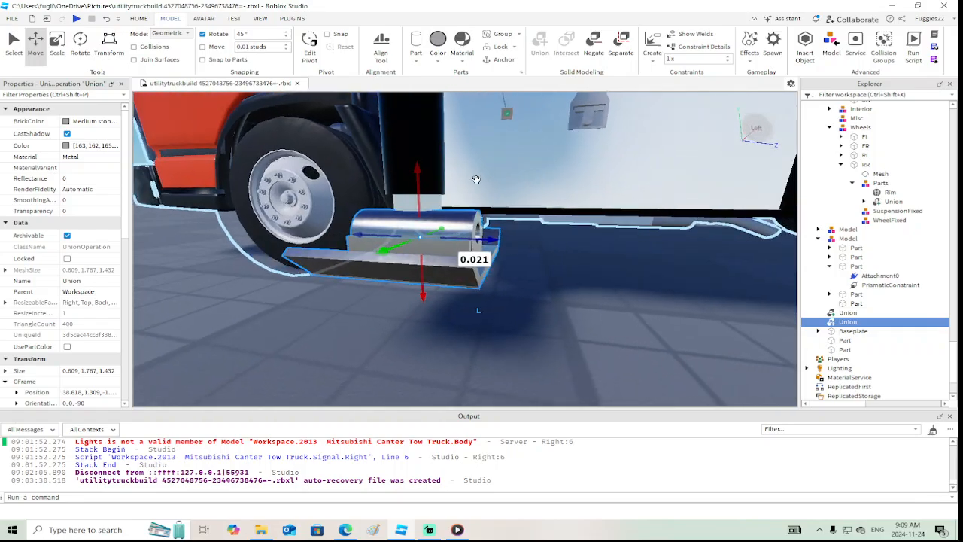
pyautogui.moveTo(417, 180); pyautogui.dragTo(416, 185)
pyautogui.moveTo(416, 185); pyautogui.dragTo(417, 185, button='right')
pyautogui.moveTo(577, 248); pyautogui.dragTo(575, 247)
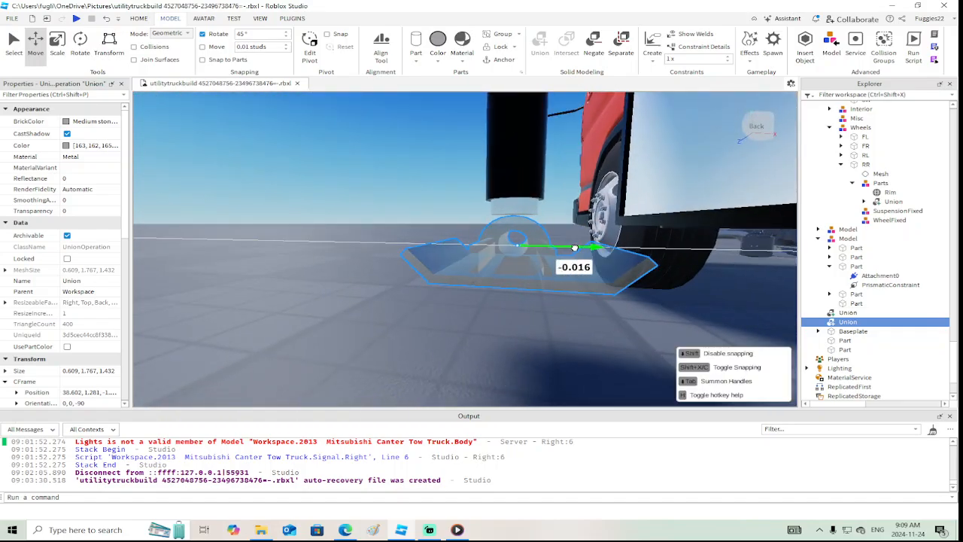
pyautogui.moveTo(574, 247); pyautogui.dragTo(574, 249, button='right')
# Create a hinge constraint from the foot plate's cylinder to the outrigger's light inner leg
pyautogui.click(505, 299)
pyautogui.scroll(5, 482, 263)
pyautogui.moveTo(482, 263); pyautogui.dragTo(570, 307, button='right')
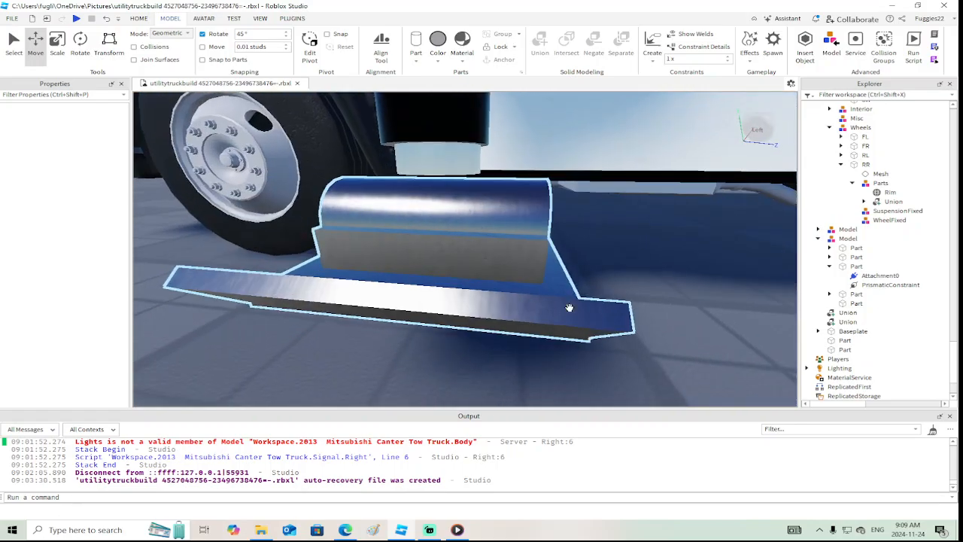
pyautogui.click(651, 61)
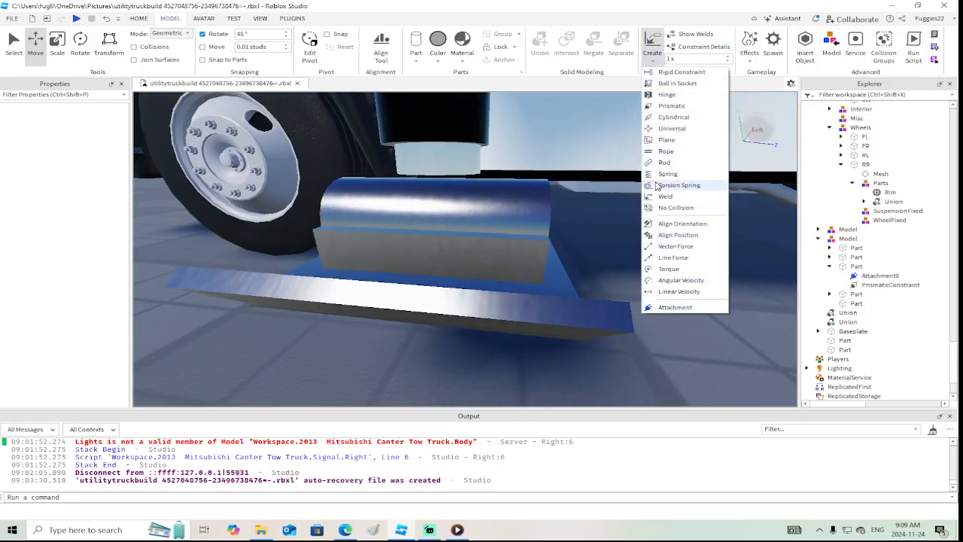
pyautogui.click(665, 94)
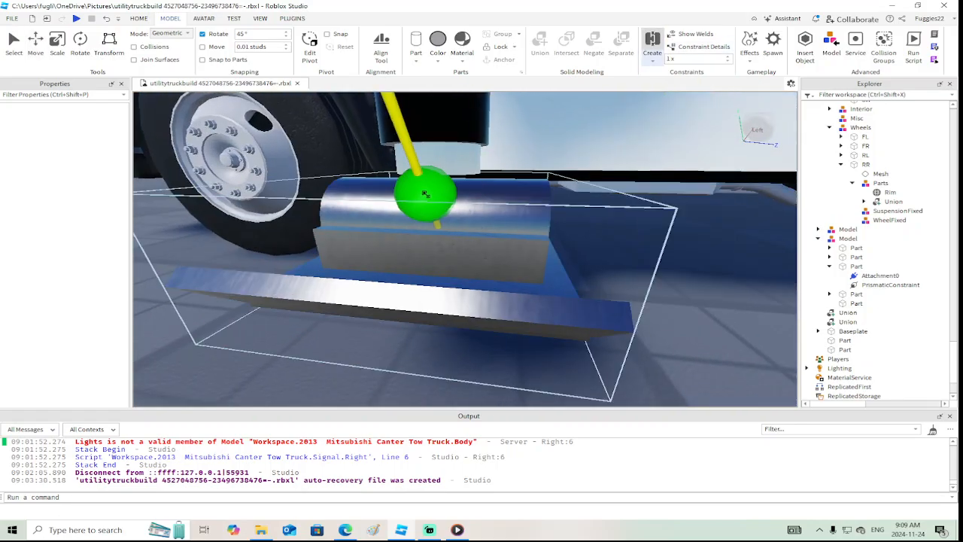
pyautogui.click(433, 184)
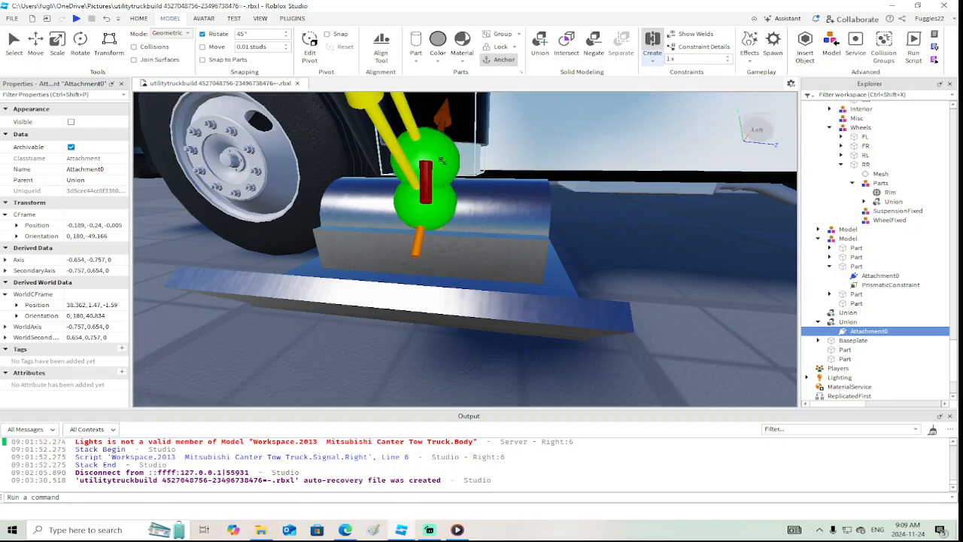
pyautogui.click(441, 161)
# Rotate the hinge's Attachment0 on the foot plate by 45° to a world orientation of 0, 180, -4.166
pyautogui.moveTo(498, 168); pyautogui.dragTo(506, 170, button='right')
pyautogui.scroll(3, 506, 170)
pyautogui.scroll(-2, 506, 170)
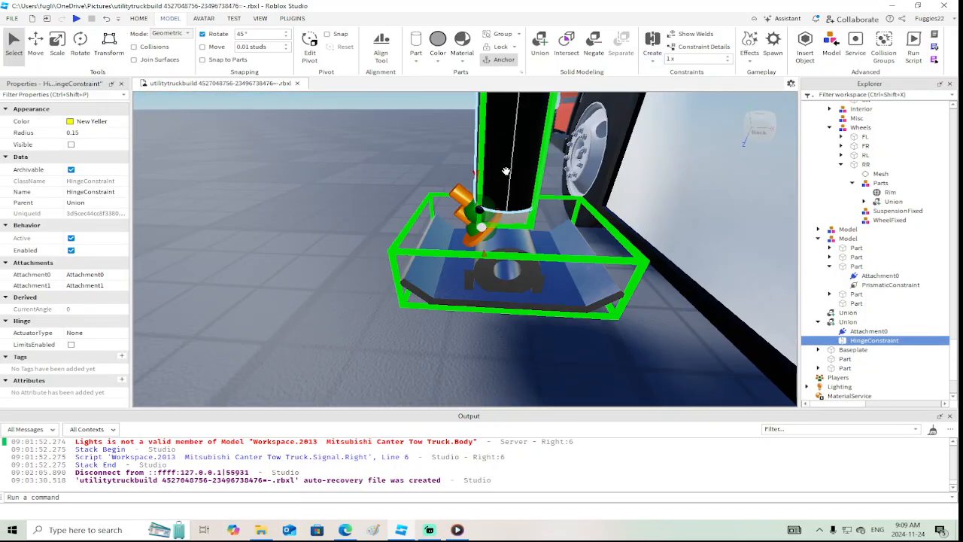
pyautogui.click(471, 223)
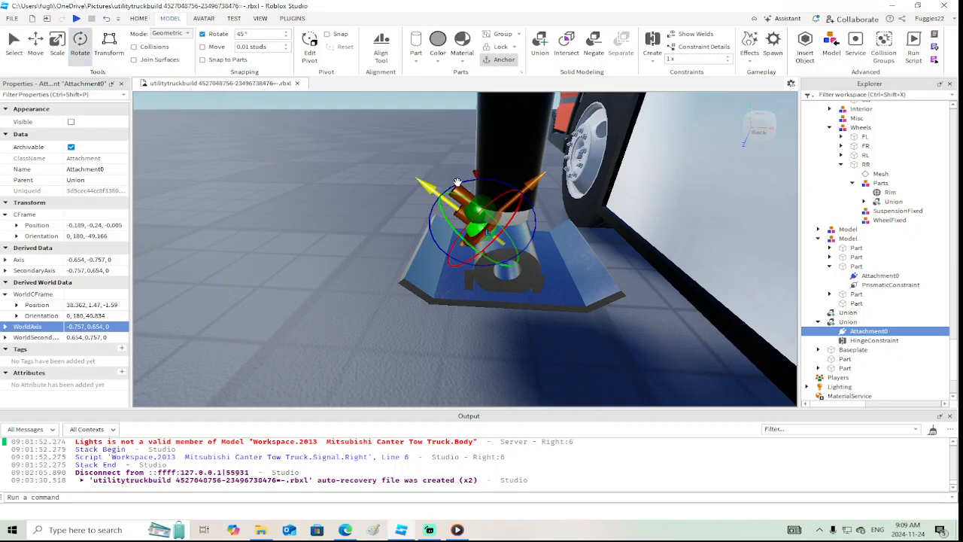
pyautogui.moveTo(477, 179); pyautogui.dragTo(427, 200)
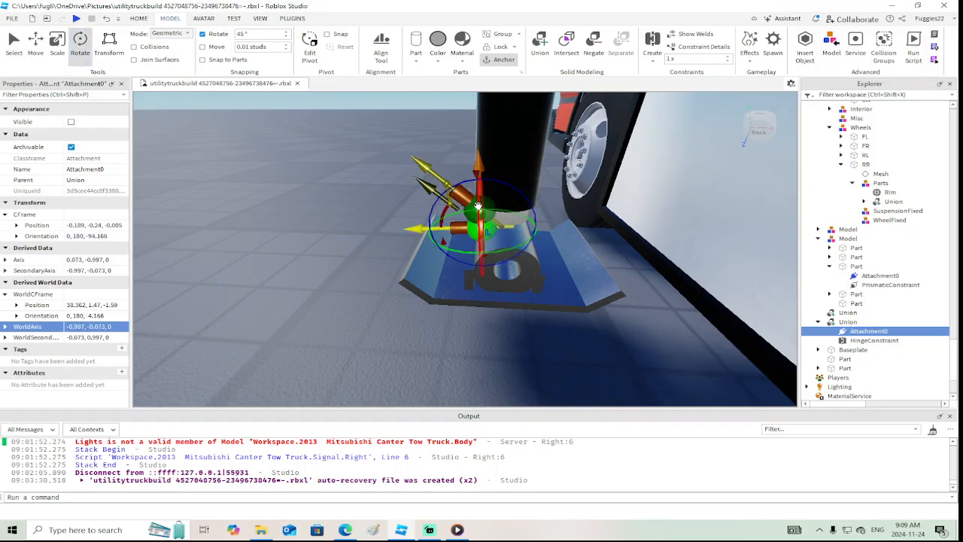
# Rotate the hinge's Attachment1 on the leg by 45° to match the world axis of the foot plate's attachment
pyautogui.click(477, 207)
pyautogui.moveTo(470, 158); pyautogui.dragTo(444, 163)
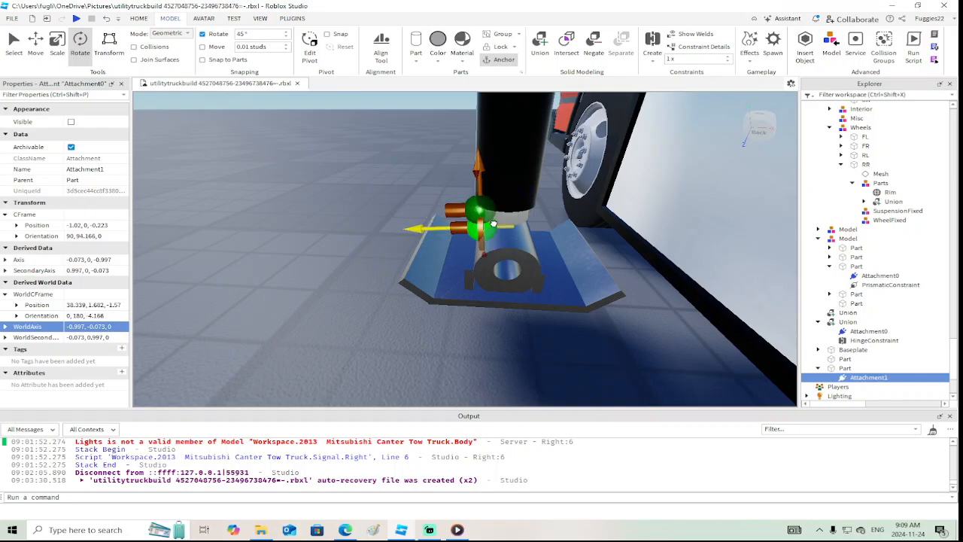
pyautogui.click(466, 226)
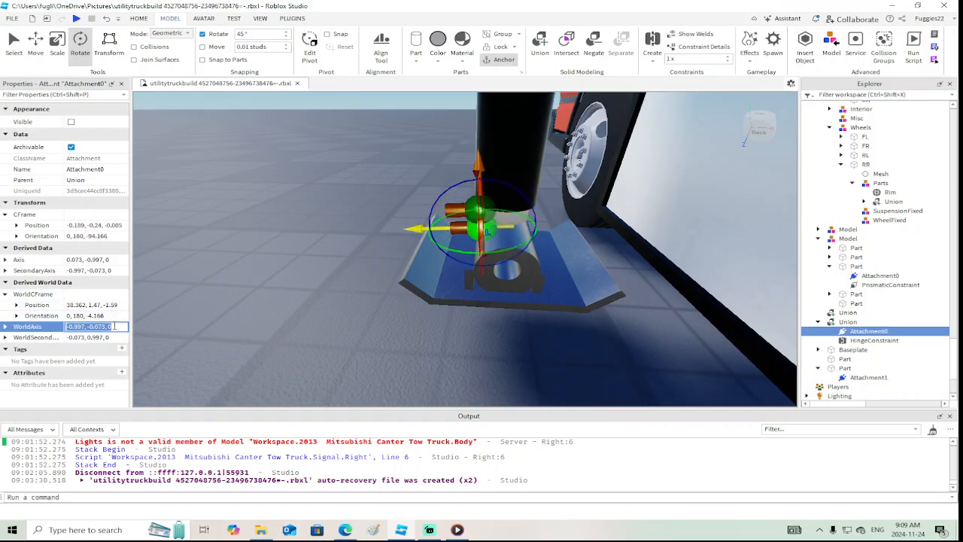
pyautogui.click(454, 209)
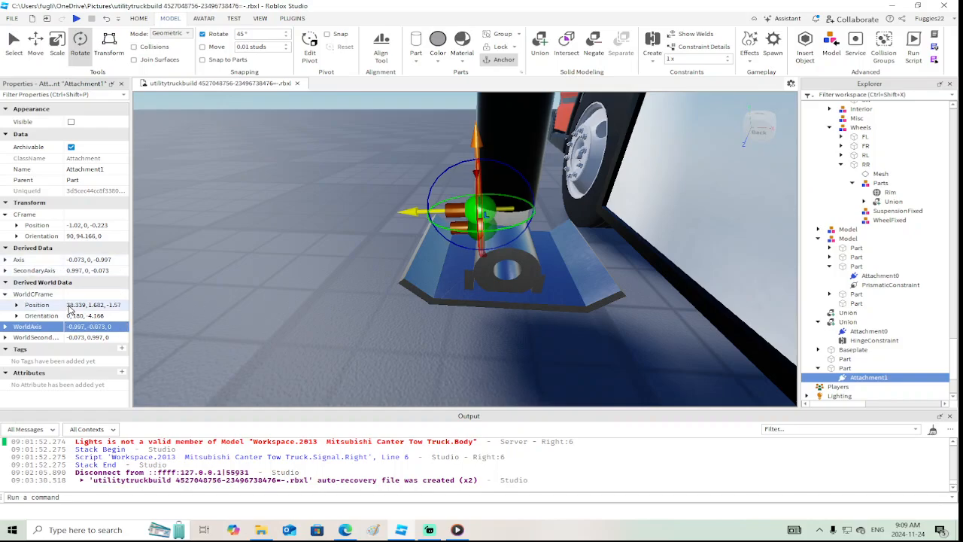
# Move the hinge's Attachment1 on the inner leg to the foot plate attachment's world position of 38.362, 1.47, -1.59
pyautogui.click(485, 228)
pyautogui.click(95, 305)
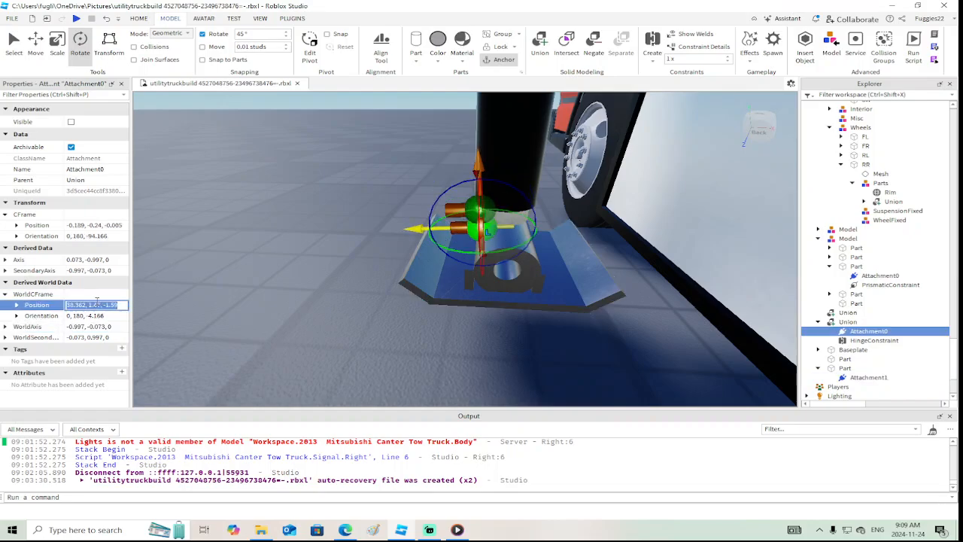
pyautogui.click(481, 213)
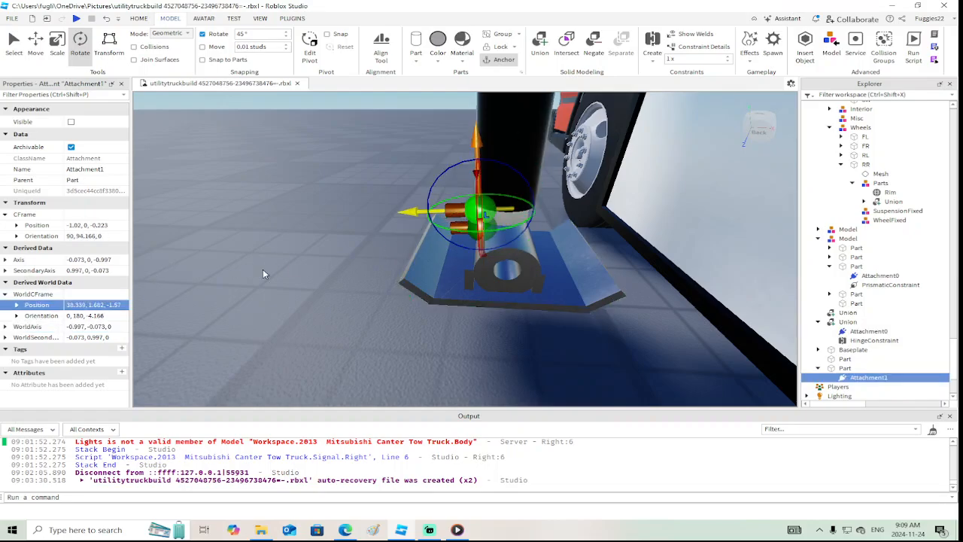
pyautogui.press('Return')
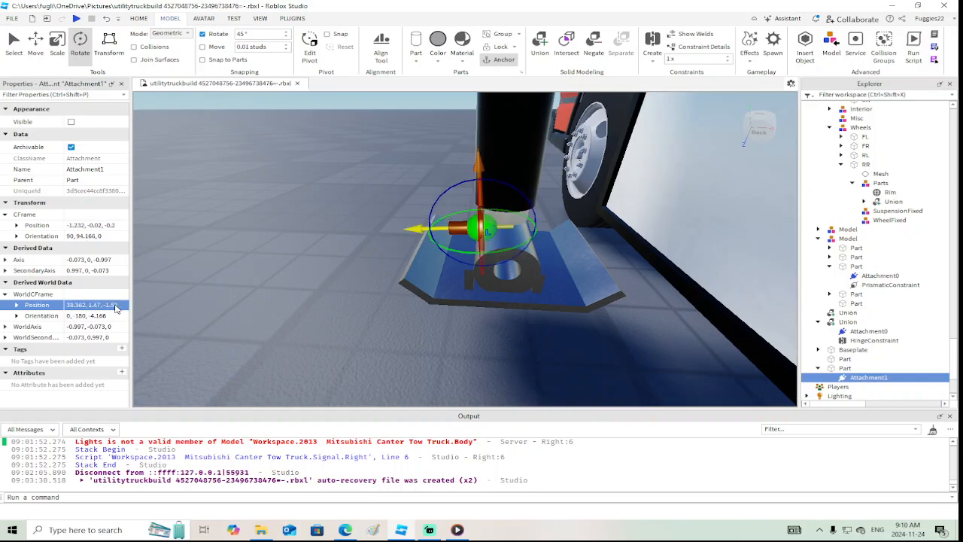
# Rotate the hinge's Attachment1 on the inner leg by 90° about the vertical axis to a world orientation of 4.166, -90, 0
pyautogui.moveTo(212, 309); pyautogui.dragTo(240, 294, button='right')
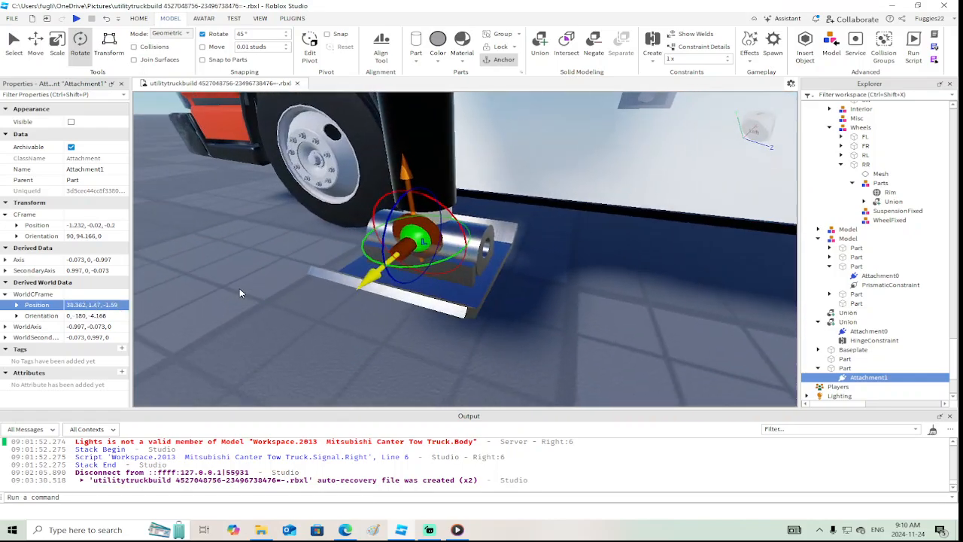
pyautogui.moveTo(446, 257); pyautogui.dragTo(478, 218)
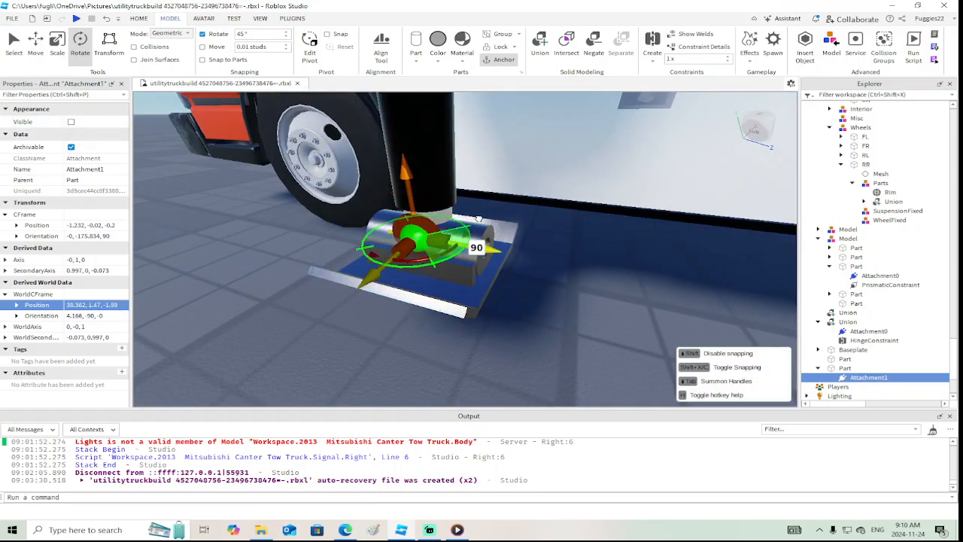
pyautogui.click(403, 245)
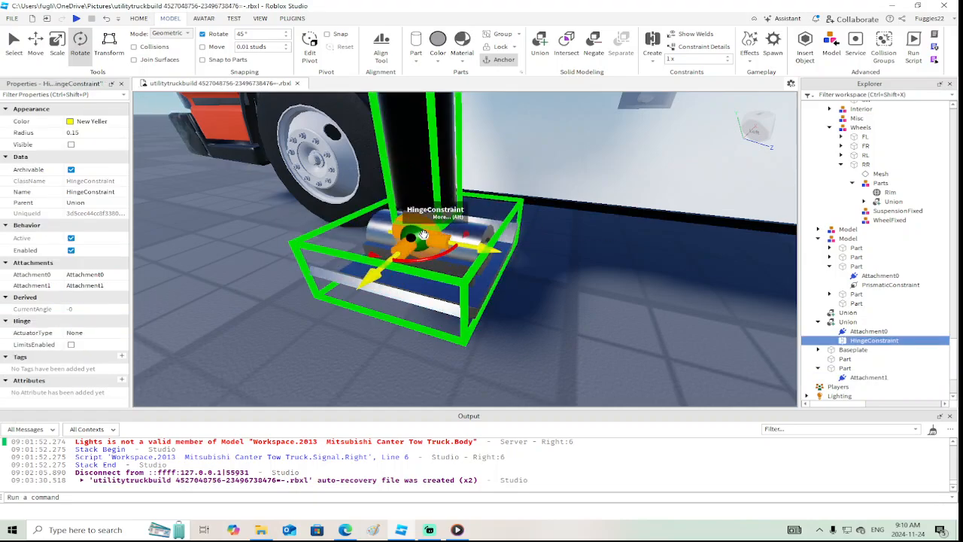
pyautogui.click(408, 234)
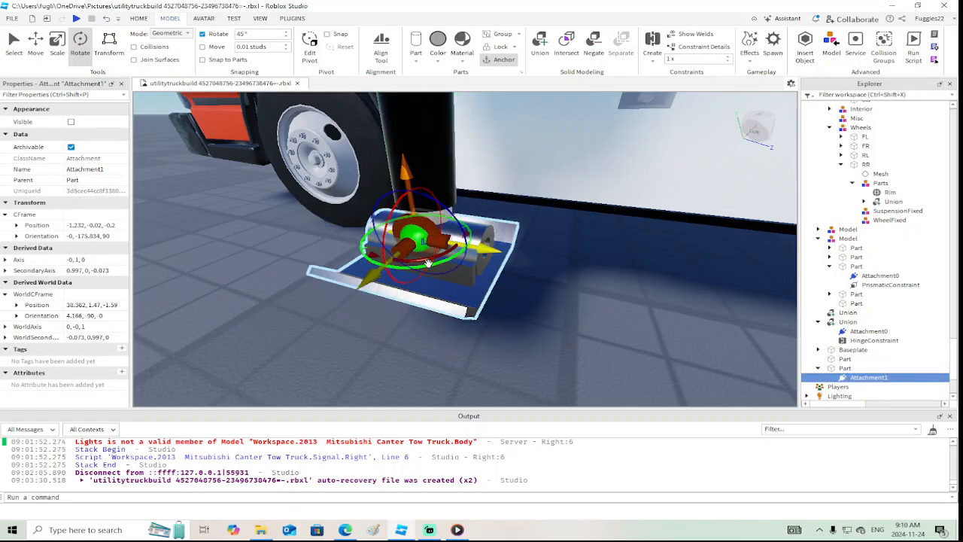
pyautogui.moveTo(446, 258); pyautogui.dragTo(418, 245)
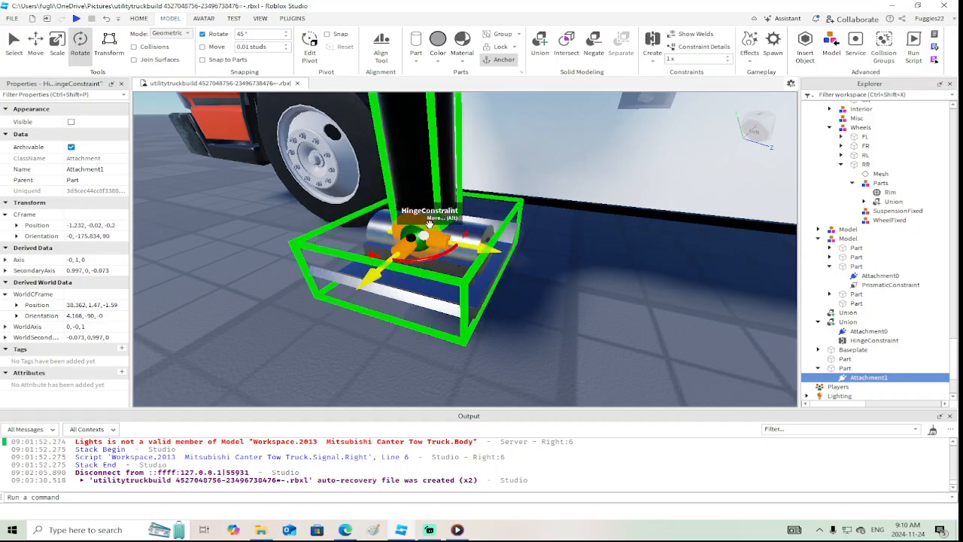
# Rotate the foot plate's Attachment0 by 90° to the same world orientation of 4.166, -90, 0
pyautogui.click(428, 224)
pyautogui.click(413, 235)
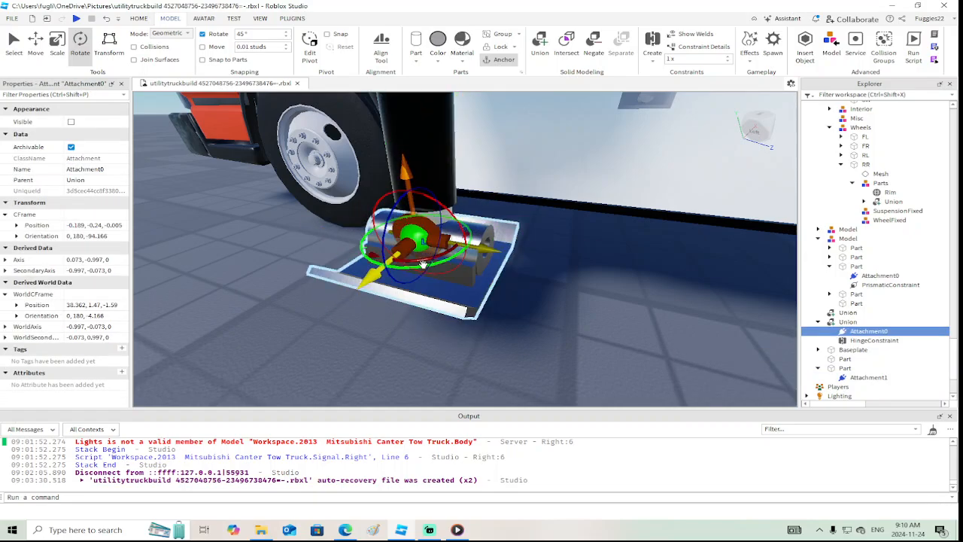
pyautogui.moveTo(433, 261); pyautogui.dragTo(437, 263)
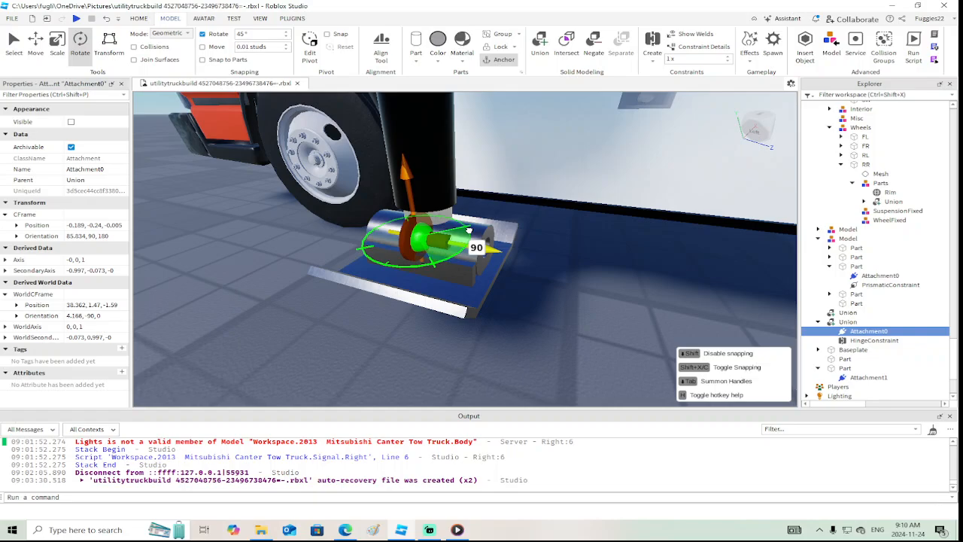
pyautogui.moveTo(469, 229); pyautogui.dragTo(469, 229)
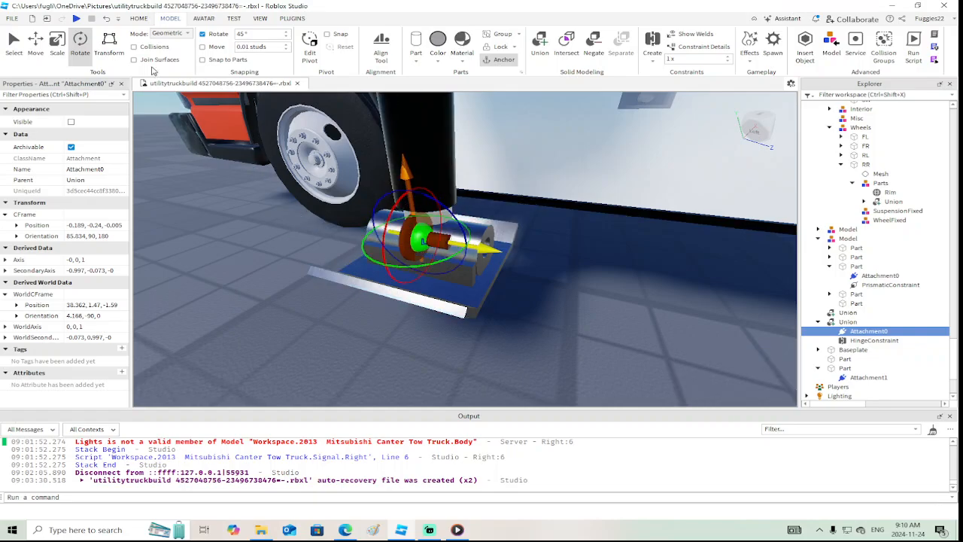
# Play-test the truck to check how the hinged foot plate behaves, and stop the test
pyautogui.click(76, 19)
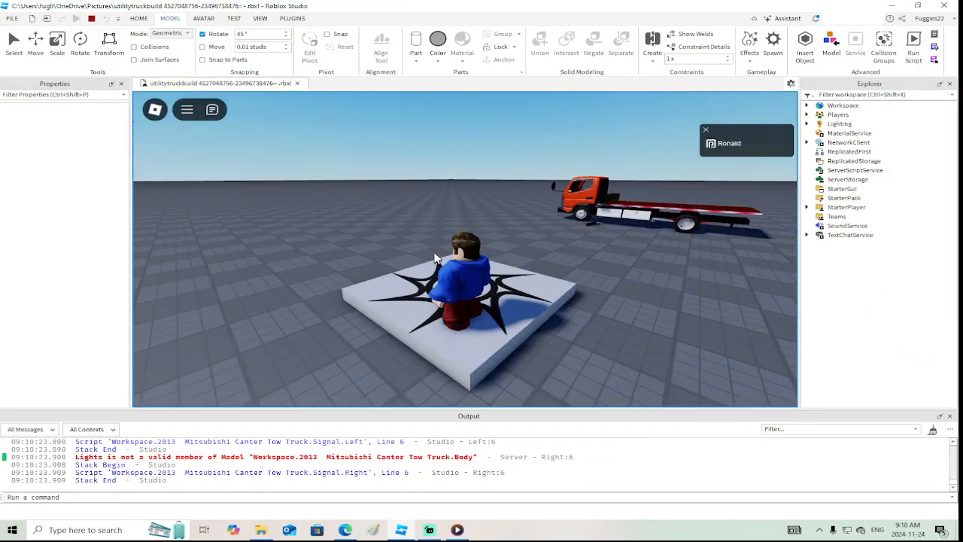
pyautogui.press('w')
pyautogui.moveTo(434, 253); pyautogui.dragTo(434, 253, button='right')
pyautogui.press('w')
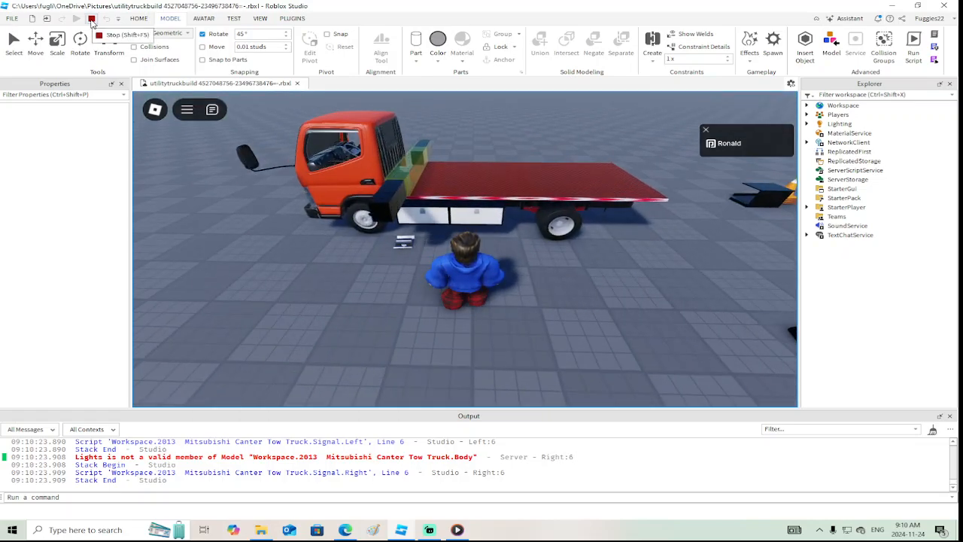
pyautogui.click(91, 18)
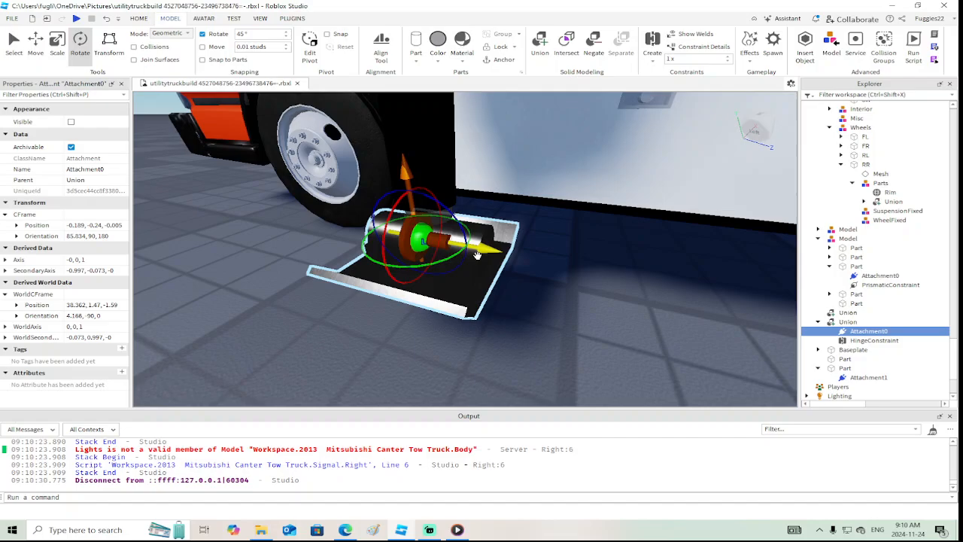
# Create a prismatic constraint from the outrigger's light inner leg to the black outer leg cylinder
pyautogui.moveTo(536, 265); pyautogui.dragTo(535, 264, button='right')
pyautogui.click(555, 335)
pyautogui.moveTo(555, 334); pyautogui.dragTo(554, 335, button='right')
pyautogui.click(487, 277)
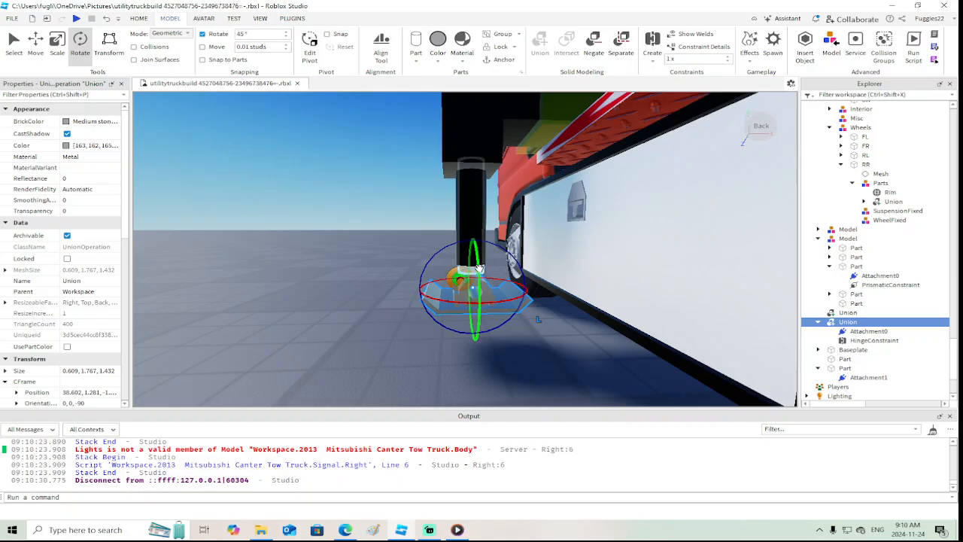
pyautogui.moveTo(476, 207); pyautogui.dragTo(340, 164, button='right')
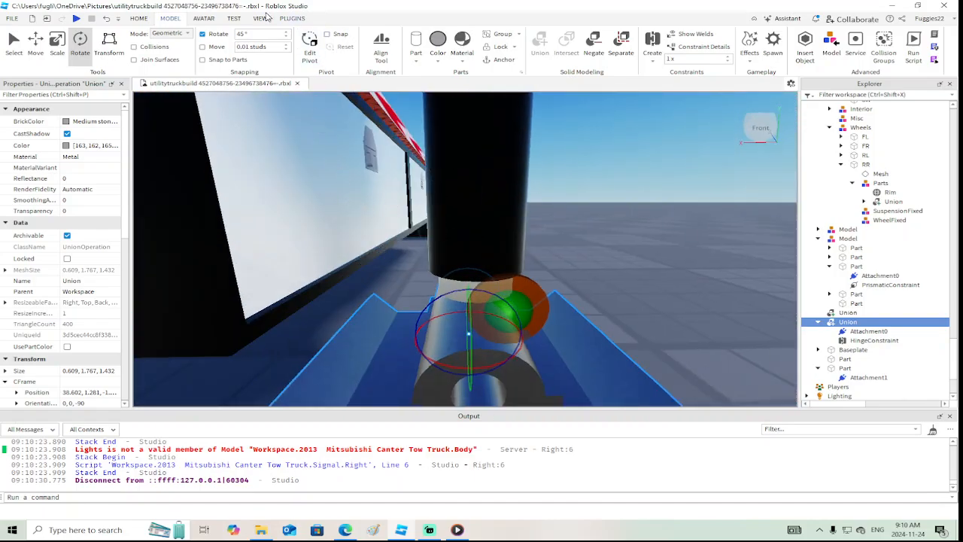
pyautogui.click(652, 45)
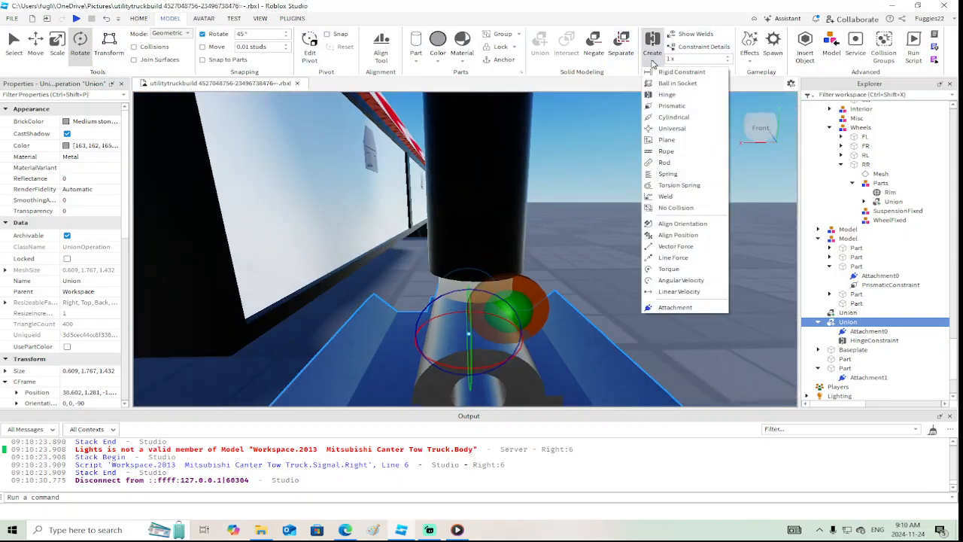
pyautogui.click(660, 107)
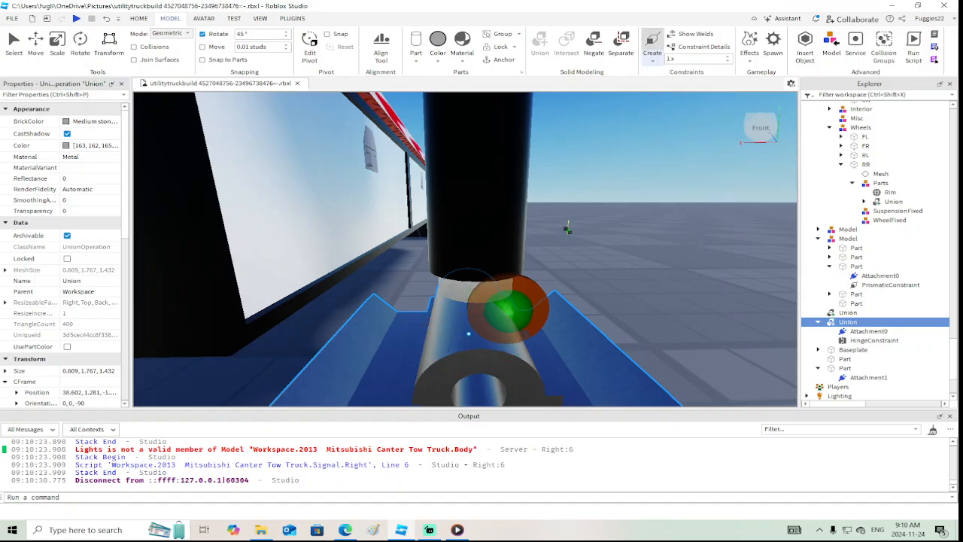
pyautogui.moveTo(564, 227); pyautogui.dragTo(564, 229, button='right')
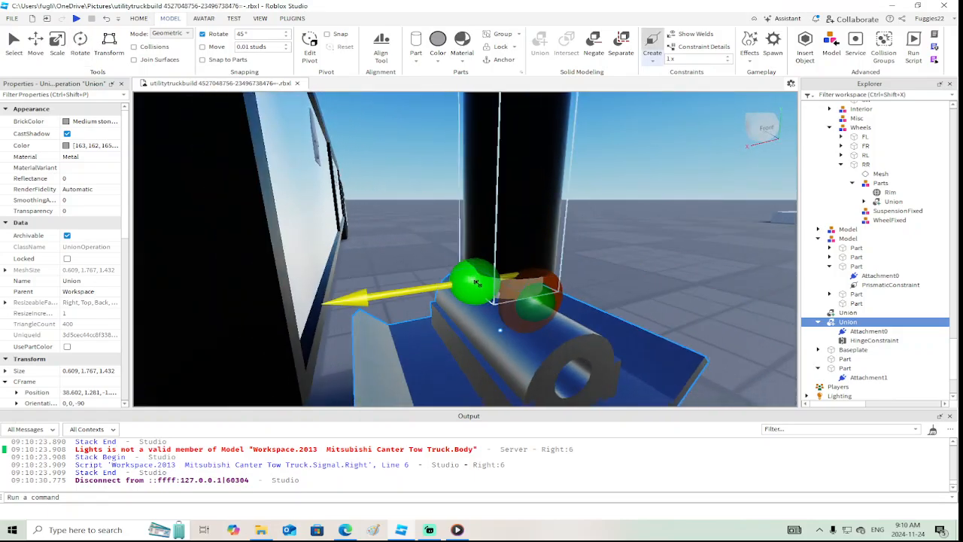
pyautogui.click(474, 285)
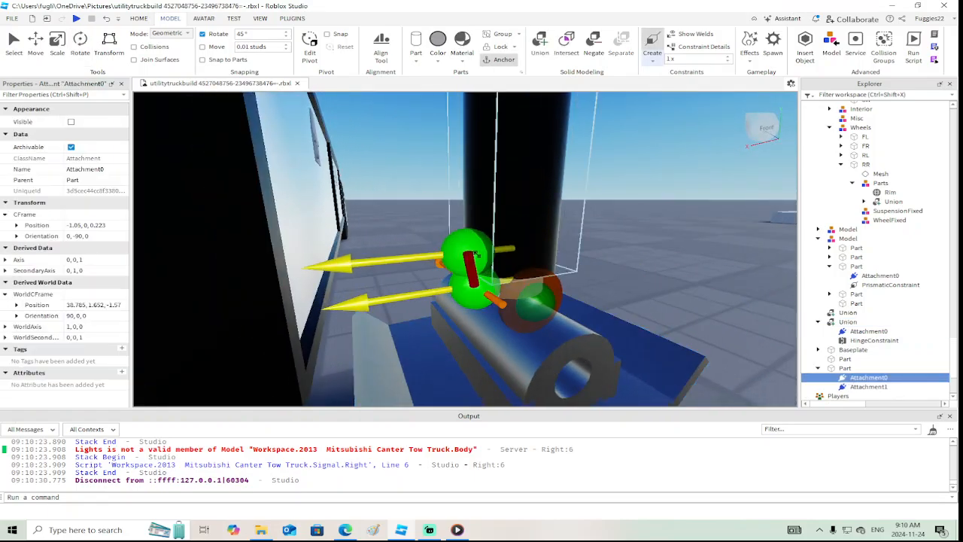
pyautogui.click(470, 252)
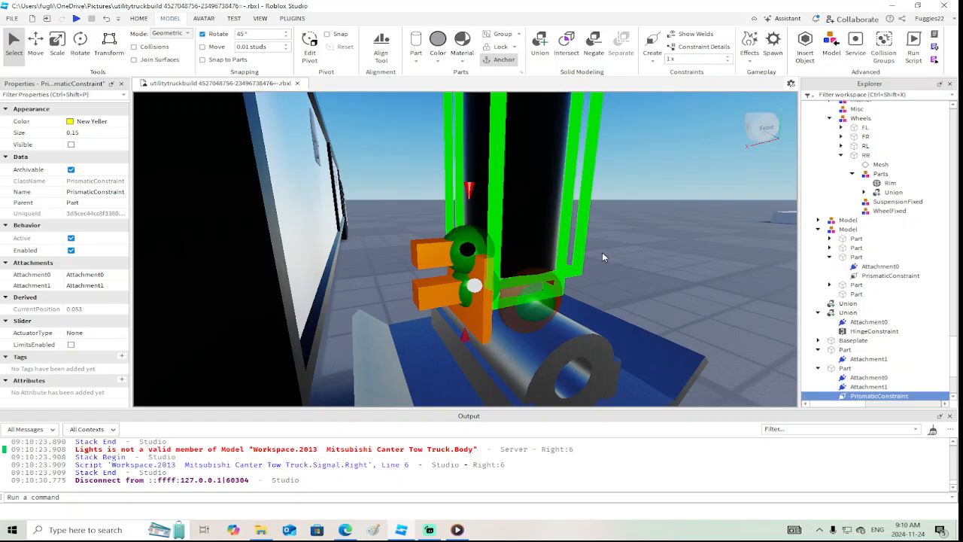
# Move the prismatic constraint's Attachment1 on the outer leg to the inner leg attachment's world position of 38.785, 1.652, -1.57
pyautogui.click(466, 289)
pyautogui.click(106, 305)
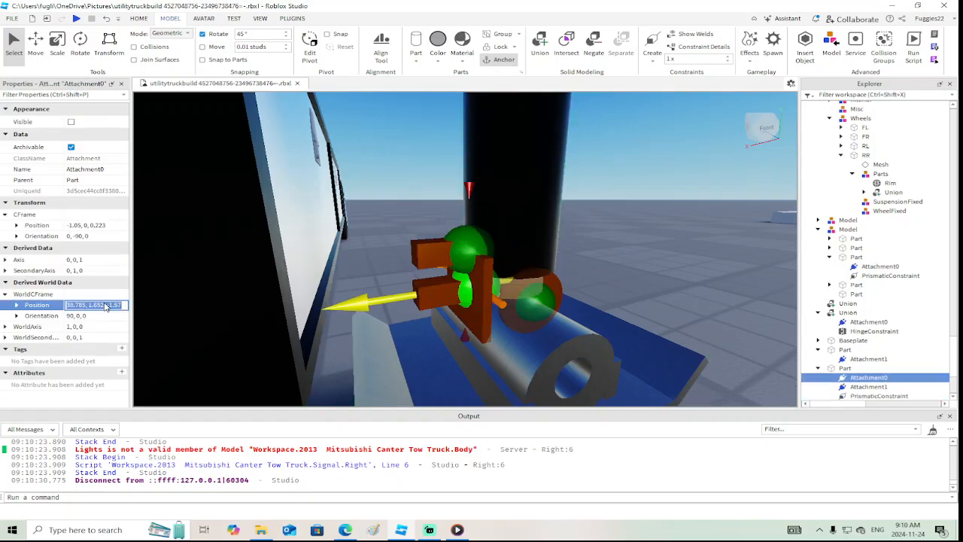
pyautogui.click(463, 248)
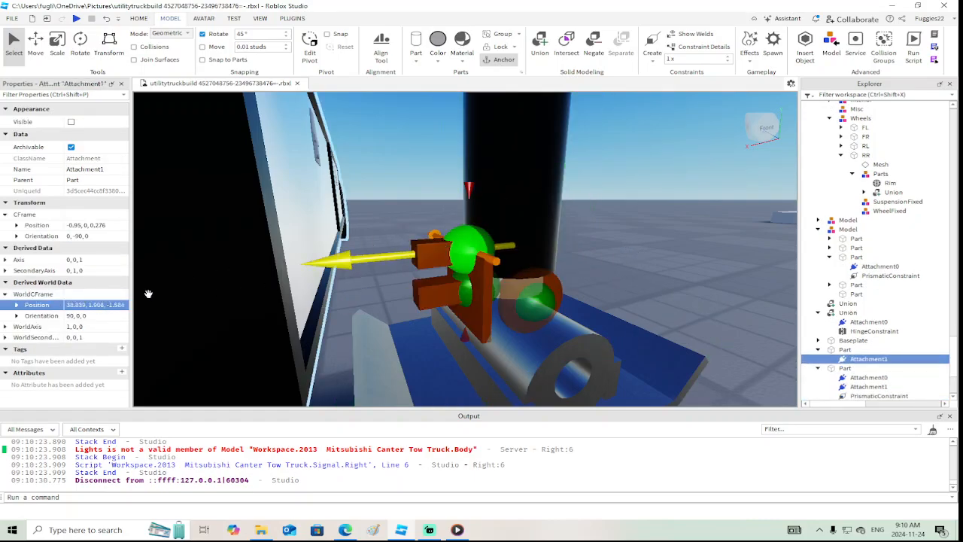
pyautogui.press('Return')
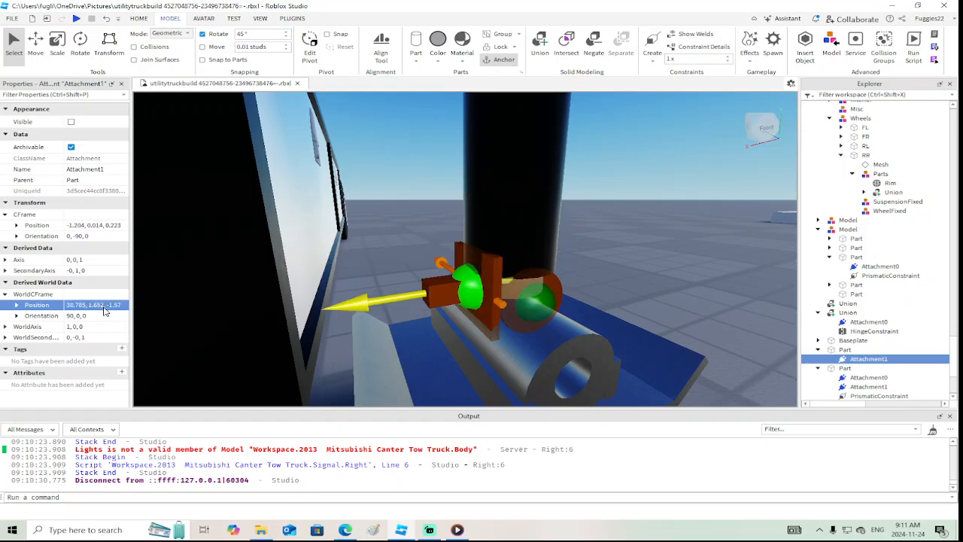
# Anchor the outrigger's black outer leg cylinder
pyautogui.moveTo(659, 261); pyautogui.dragTo(660, 261, button='right')
pyautogui.scroll(-4, 660, 261)
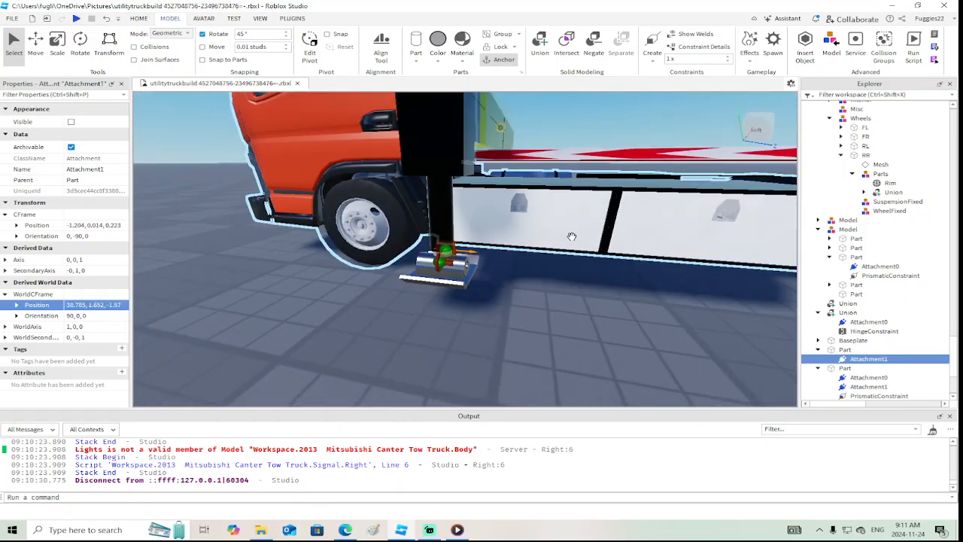
pyautogui.click(430, 198)
pyautogui.scroll(-3, 94, 290)
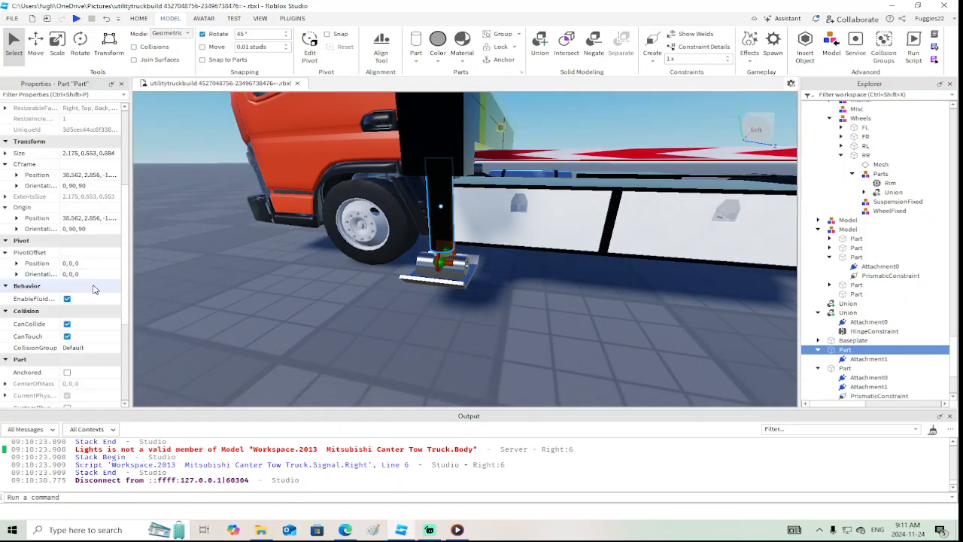
pyautogui.scroll(-1, 71, 338)
pyautogui.scroll(-1, 81, 333)
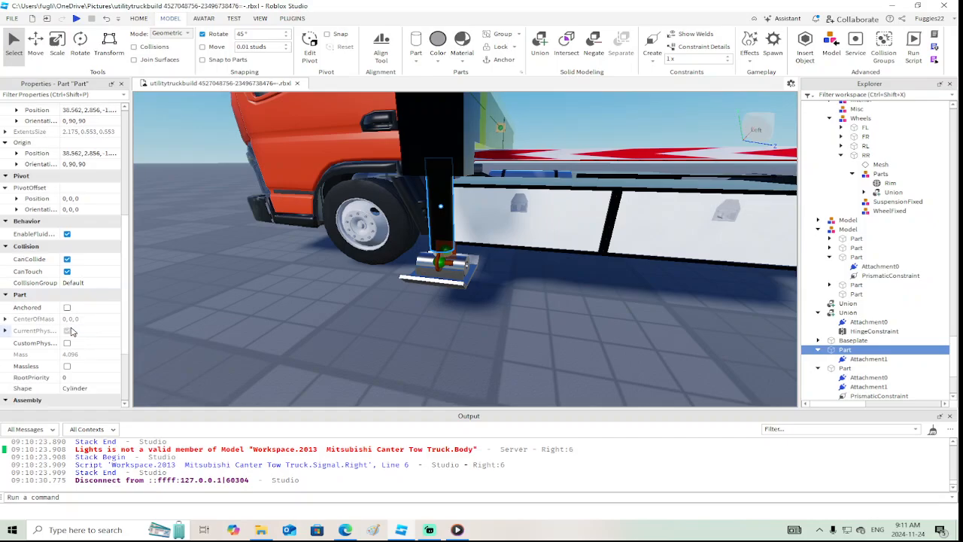
pyautogui.click(67, 307)
# Rotate the prismatic constraint's Attachment0 on the inner leg by 90° to a world orientation of 0, 90, 90
pyautogui.moveTo(304, 305); pyautogui.dragTo(307, 310, button='right')
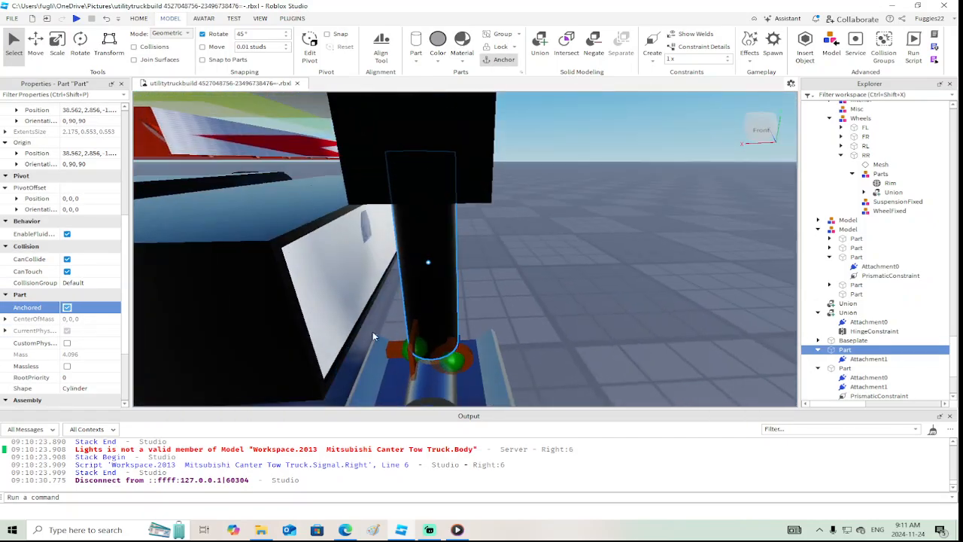
pyautogui.click(408, 340)
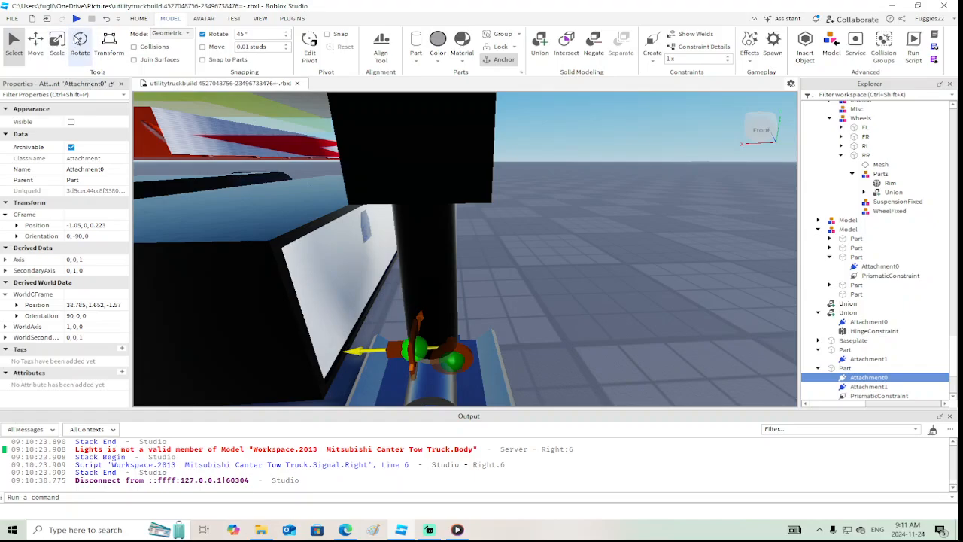
pyautogui.click(79, 43)
pyautogui.moveTo(444, 322); pyautogui.dragTo(458, 352)
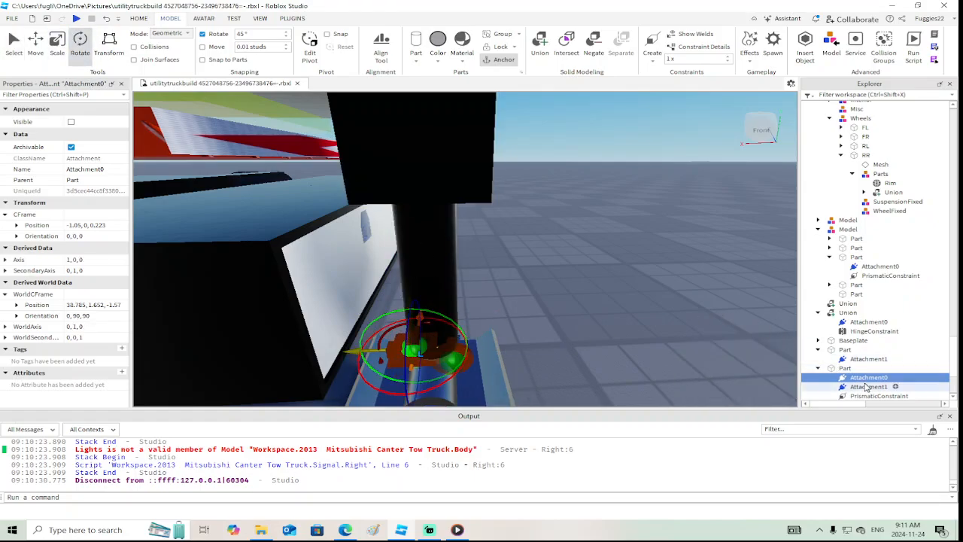
# Rotate the prismatic constraint's Attachment1 on the outer leg by 90° to match the world orientation of 0, 90, 90
pyautogui.click(427, 279)
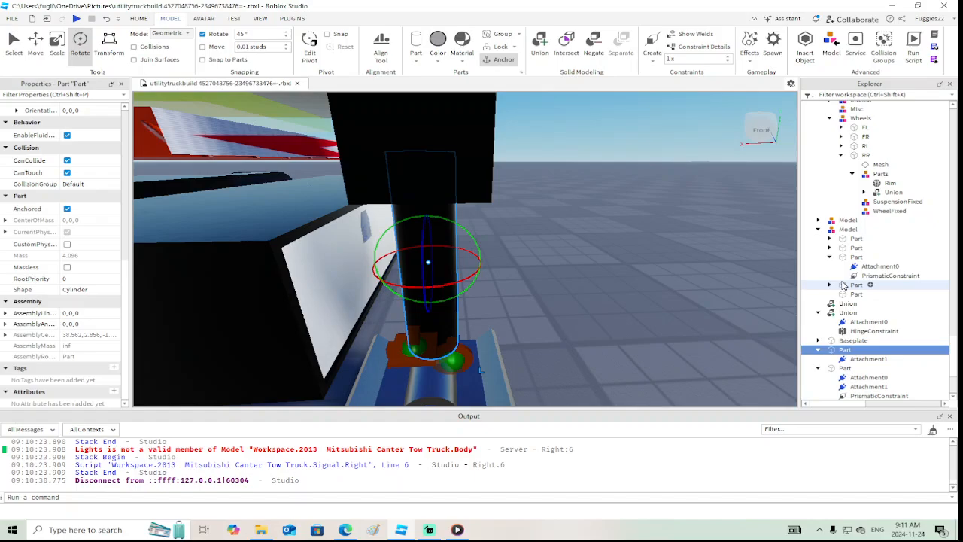
pyautogui.click(858, 358)
pyautogui.moveTo(424, 309); pyautogui.dragTo(479, 352)
pyautogui.moveTo(550, 354); pyautogui.dragTo(564, 348, button='right')
pyautogui.scroll(-1, 877, 356)
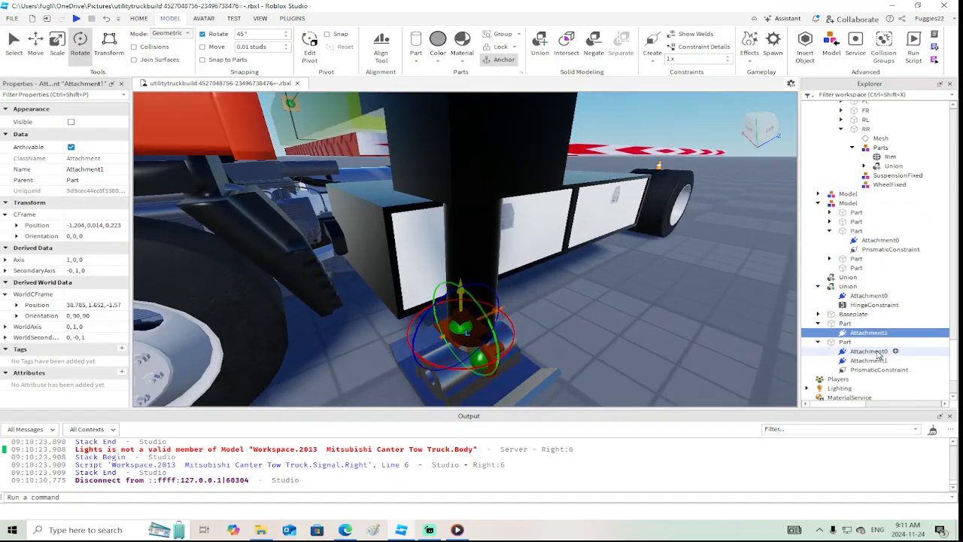
# Enable limits on the leg's new prismatic constraint and set its actuator type to Motor
pyautogui.click(873, 370)
pyautogui.moveTo(676, 344); pyautogui.dragTo(674, 344, button='right')
pyautogui.scroll(2, 674, 344)
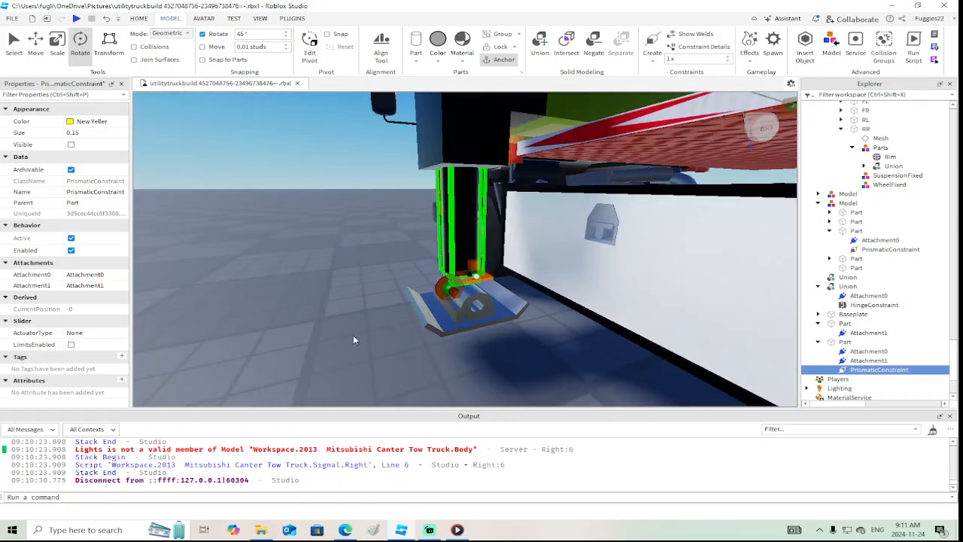
pyautogui.click(70, 344)
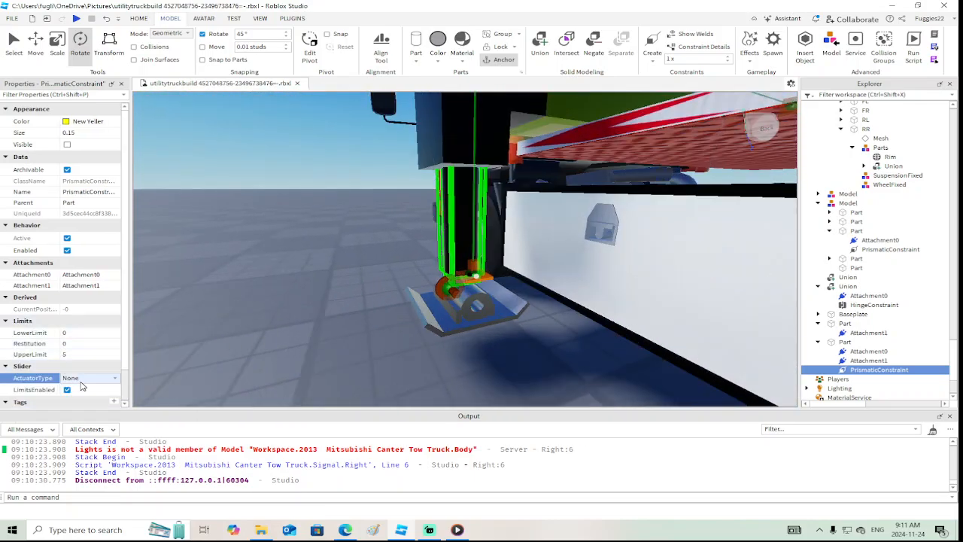
pyautogui.click(78, 379)
pyautogui.click(75, 391)
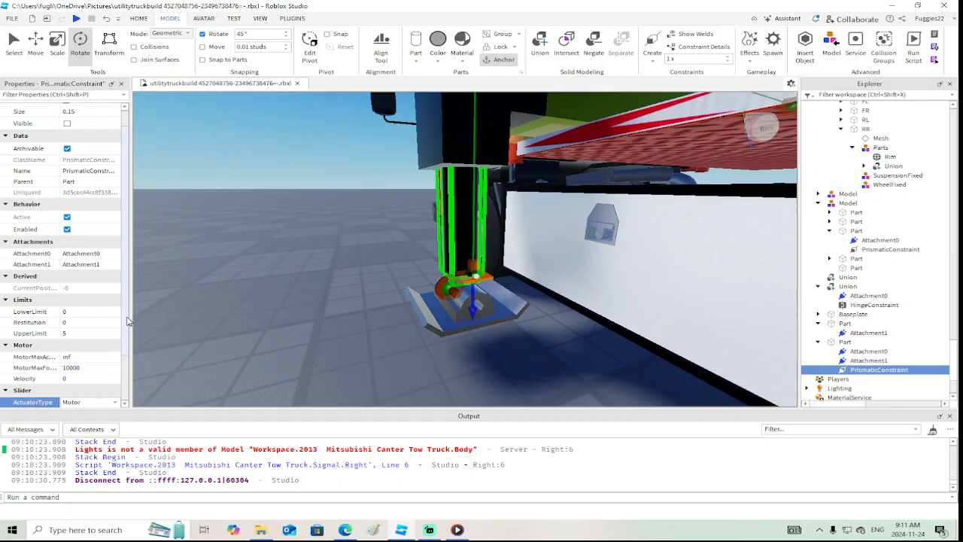
pyautogui.scroll(-2, 127, 346)
pyautogui.scroll(-1, 124, 343)
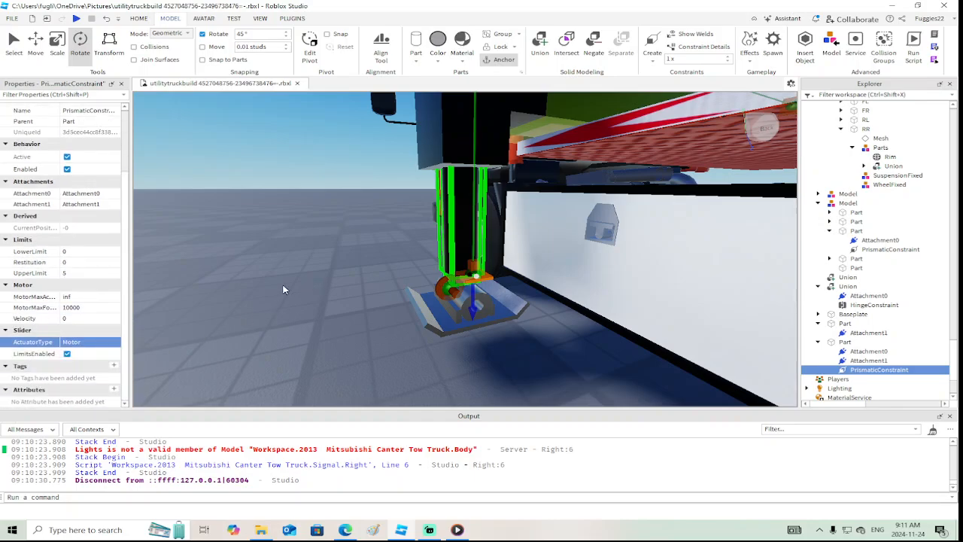
# Set the leg's prismatic constraint to an UpperLimit of 1 and a motor Velocity of 0.5
pyautogui.click(96, 273)
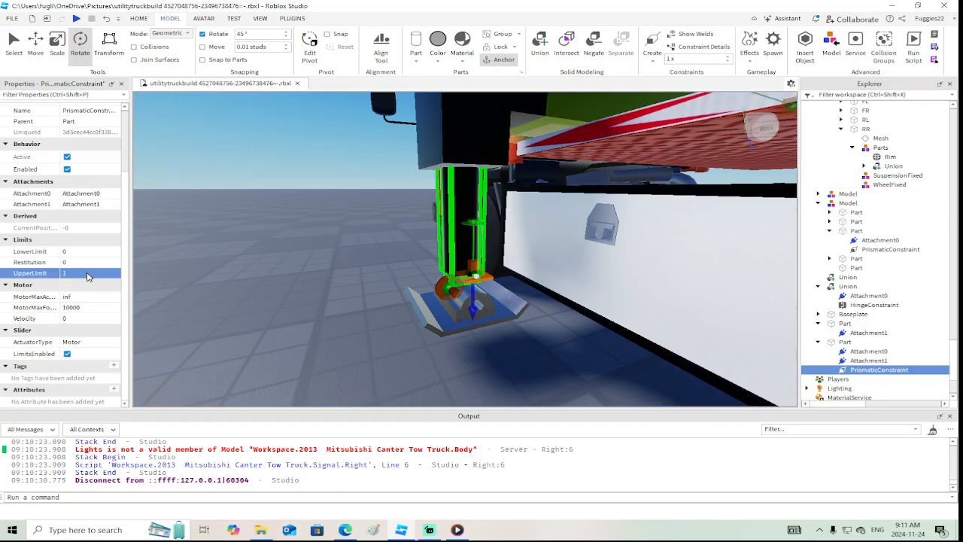
pyautogui.click(76, 320)
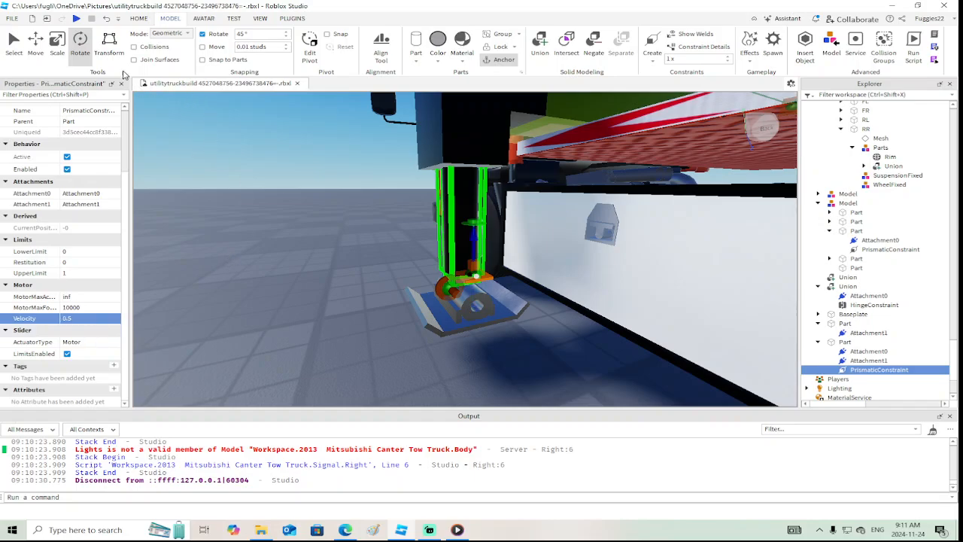
# Playtest the truck and inspect the outrigger leg's extension and its foot plate up close, then stop the test
pyautogui.click(76, 18)
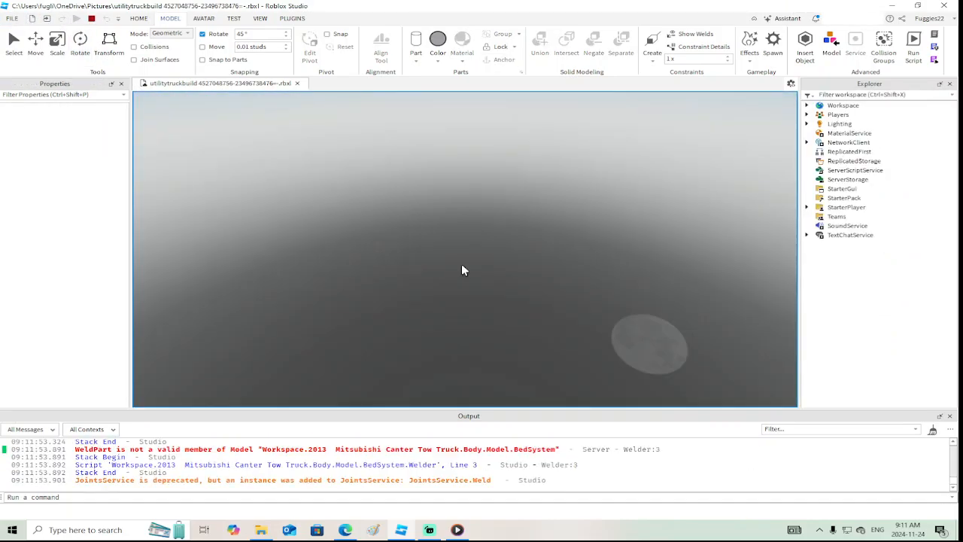
pyautogui.press('w')
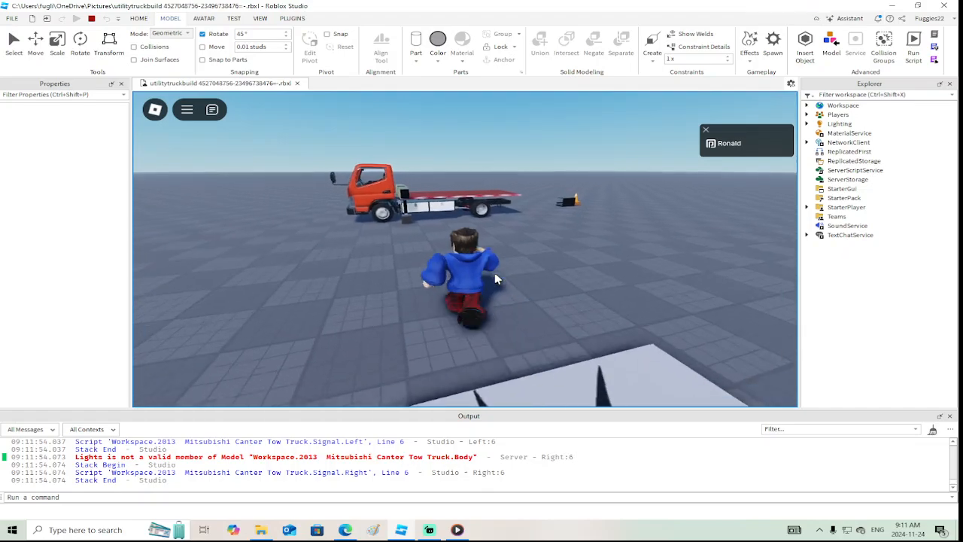
pyautogui.press('w')
pyautogui.moveTo(494, 274); pyautogui.dragTo(548, 280, button='right')
pyautogui.press('w')
pyautogui.press('s')
pyautogui.scroll(4, 548, 281)
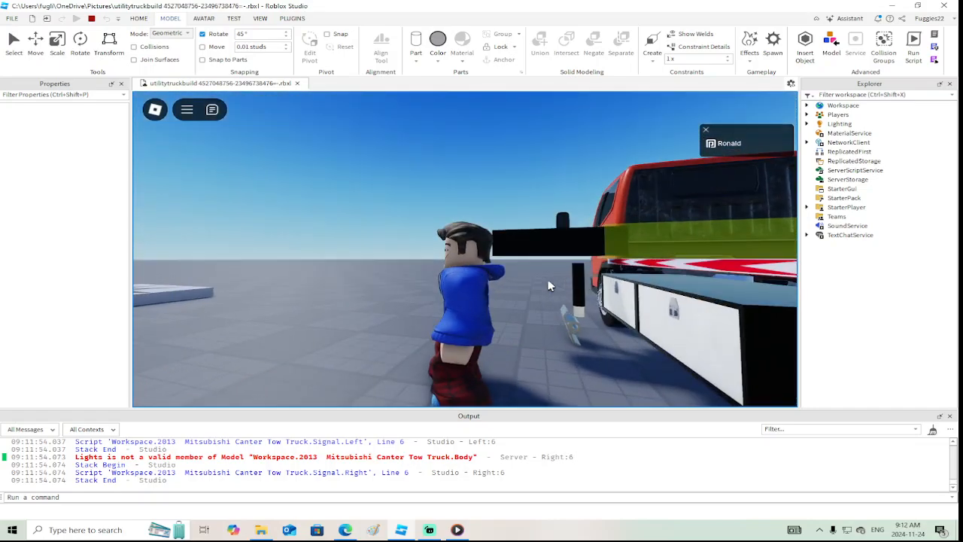
pyautogui.click(91, 20)
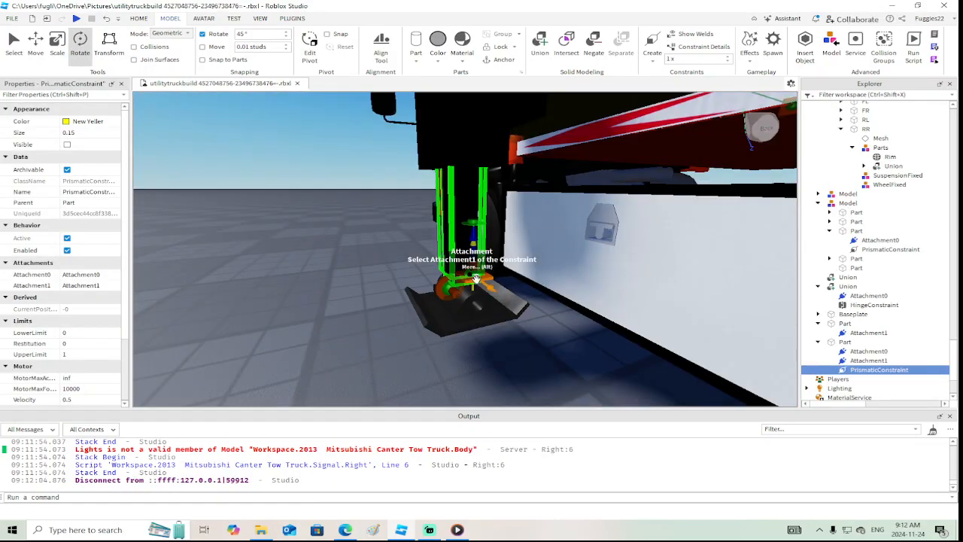
# Centre the foot hinge's Attachment0 and Attachment1 above the plate's pivot bracket, shifting Attachment1 about 0.24 studs sideways
pyautogui.press('e')
pyautogui.press('d')
pyautogui.moveTo(534, 331); pyautogui.dragTo(535, 331, button='right')
pyautogui.press('w')
pyautogui.press('s')
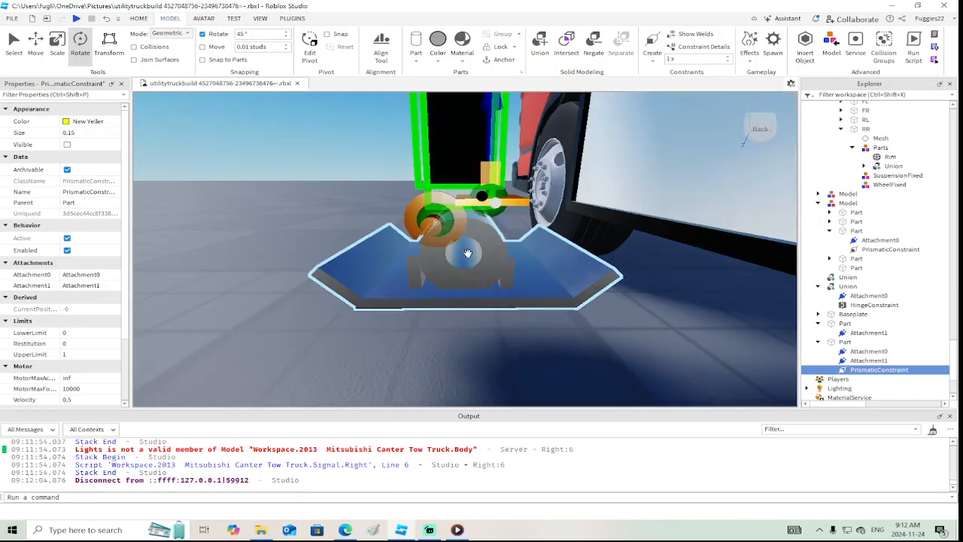
pyautogui.click(428, 222)
pyautogui.click(36, 45)
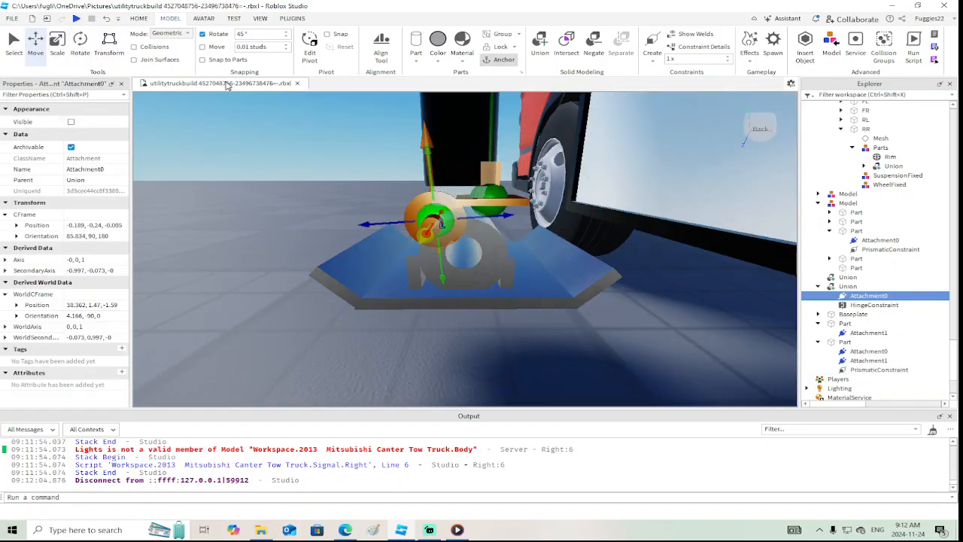
pyautogui.moveTo(508, 217); pyautogui.dragTo(536, 216)
pyautogui.click(509, 215)
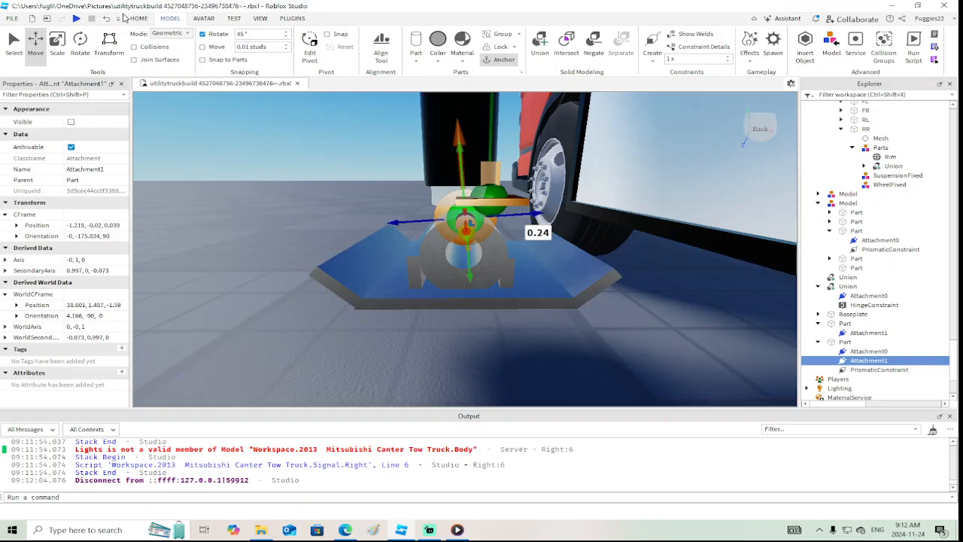
# Playtest the truck again to check how the foot plate behaves with the recentred hinge, then stop the test
pyautogui.click(76, 19)
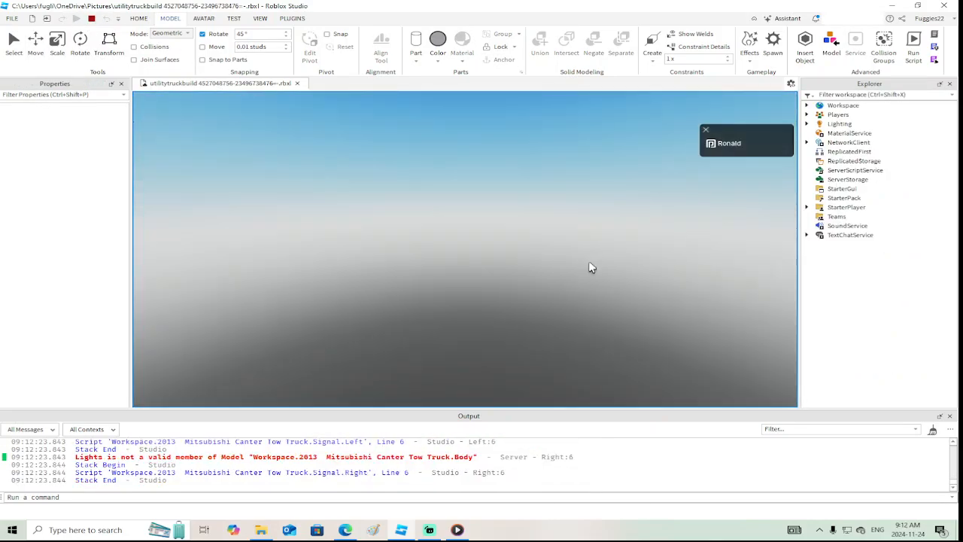
pyautogui.press('w')
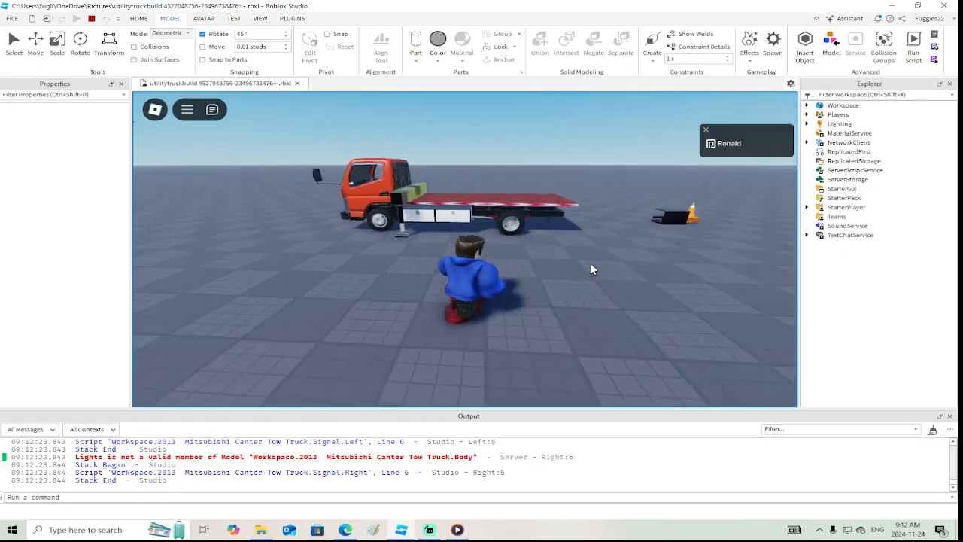
pyautogui.scroll(5, 591, 262)
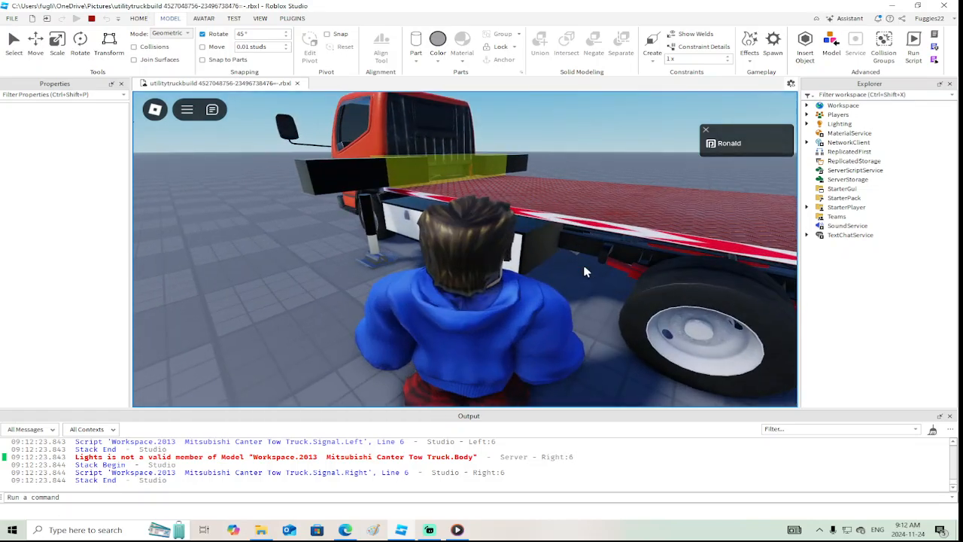
pyautogui.moveTo(584, 266); pyautogui.dragTo(586, 271, button='right')
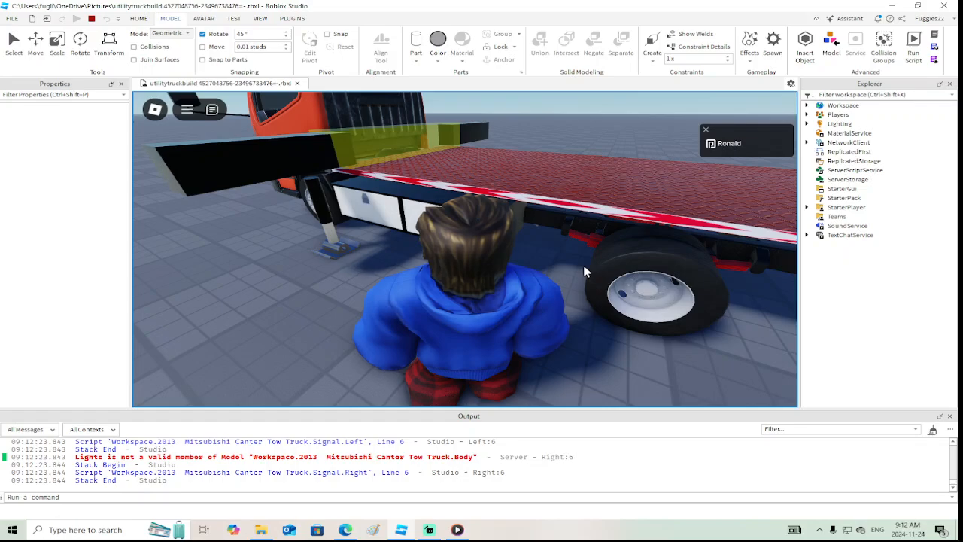
pyautogui.click(91, 19)
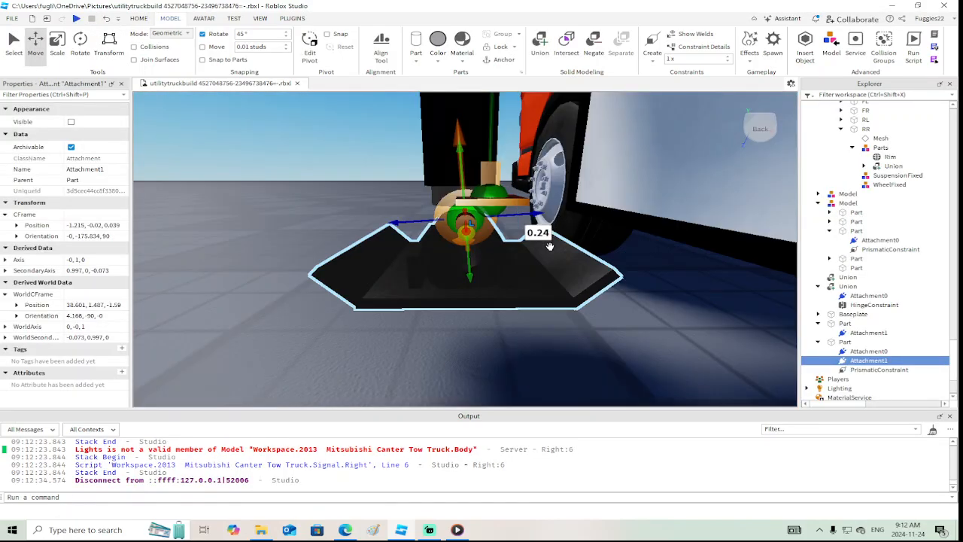
# Unanchor the outrigger's black outer leg cylinder and weld it to the black end block above it
pyautogui.scroll(-5, 550, 246)
pyautogui.moveTo(550, 246); pyautogui.dragTo(550, 246, button='right')
pyautogui.click(468, 208)
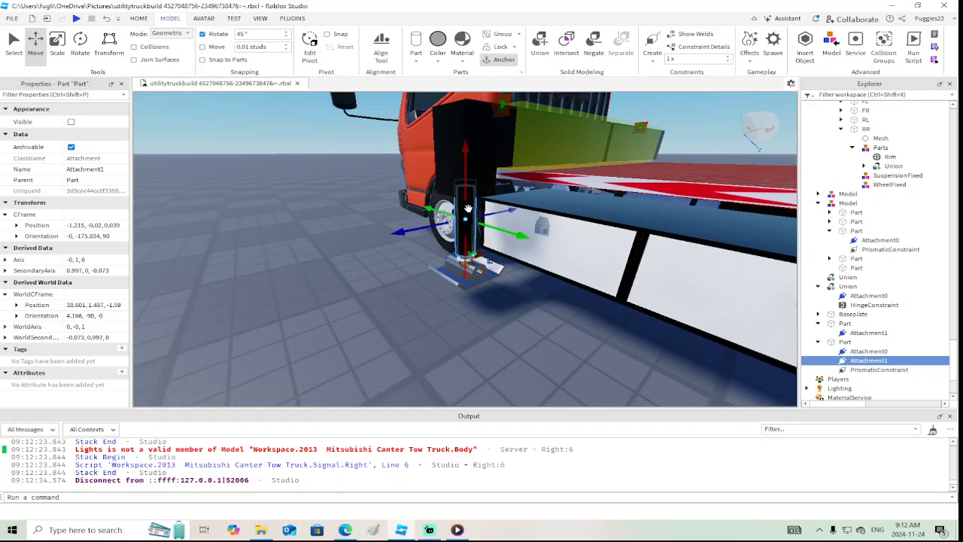
pyautogui.scroll(-6, 67, 301)
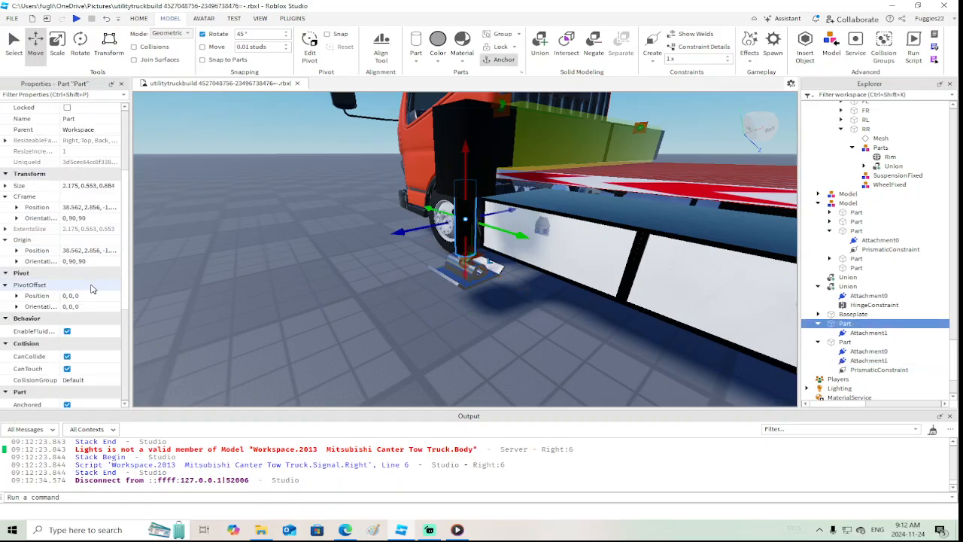
pyautogui.click(67, 308)
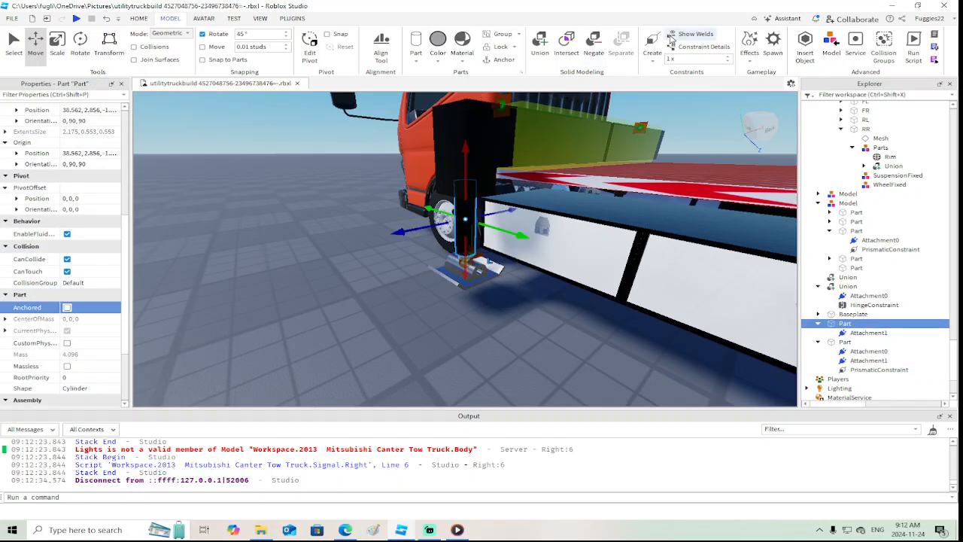
pyautogui.click(652, 55)
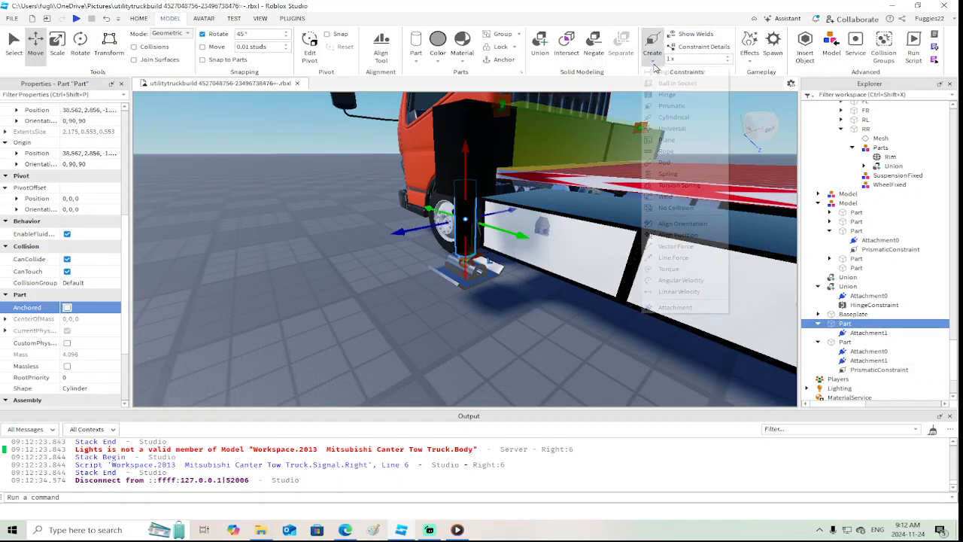
pyautogui.click(662, 197)
pyautogui.click(480, 167)
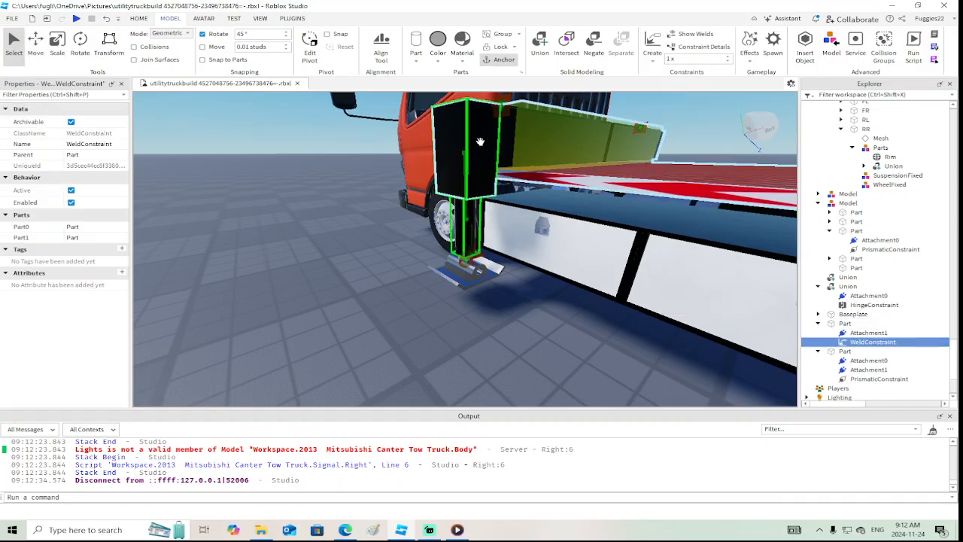
# Weld the black end block to the outrigger's sliding arm
pyautogui.moveTo(481, 139); pyautogui.dragTo(476, 182, button='right')
pyautogui.scroll(3, 483, 133)
pyautogui.scroll(-3, 476, 182)
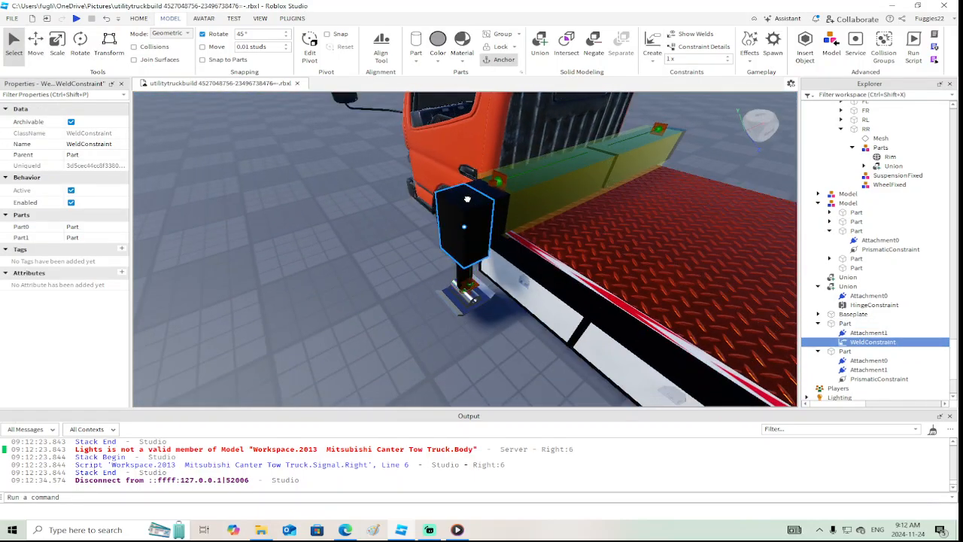
pyautogui.click(473, 190)
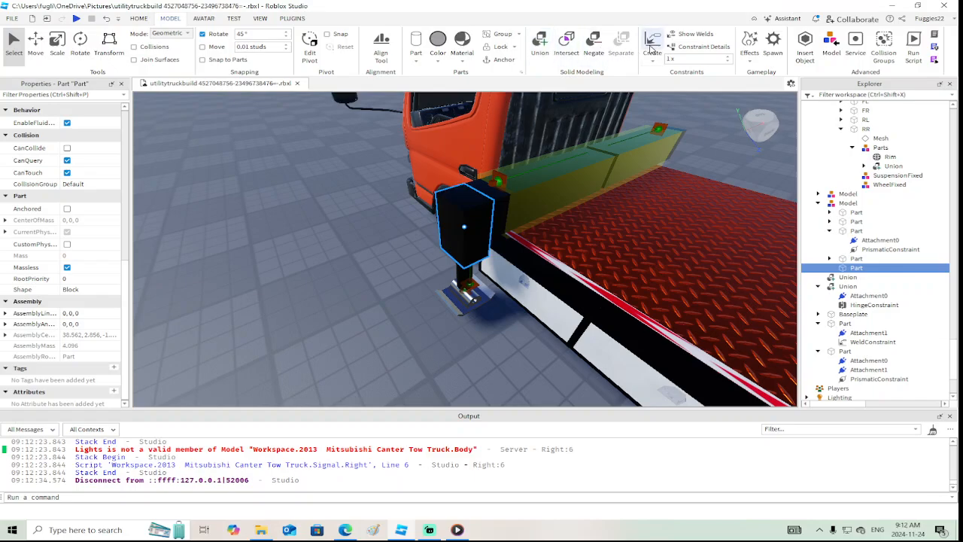
pyautogui.click(653, 46)
pyautogui.click(572, 166)
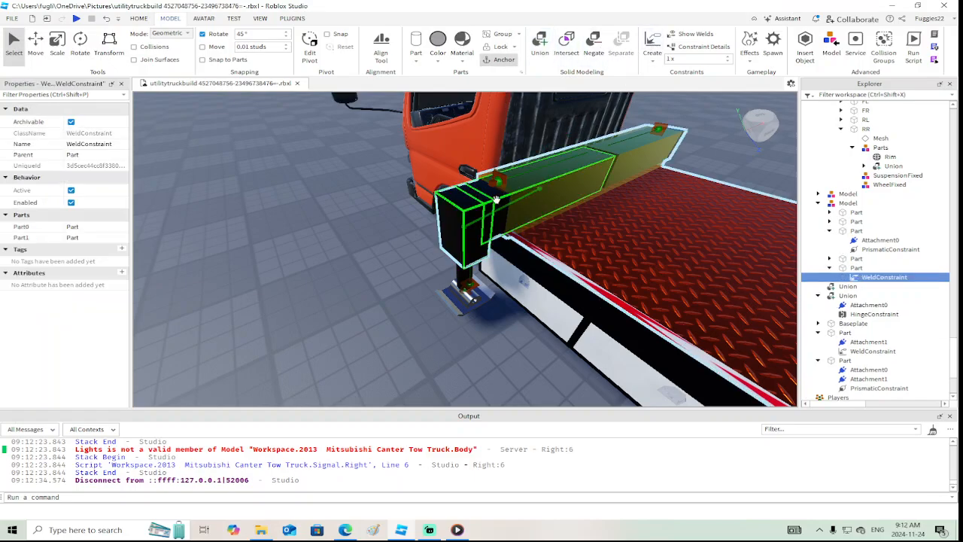
# Playtest the truck and examine whether the welded leg and foot plate travel with the extending outrigger arm
pyautogui.click(76, 18)
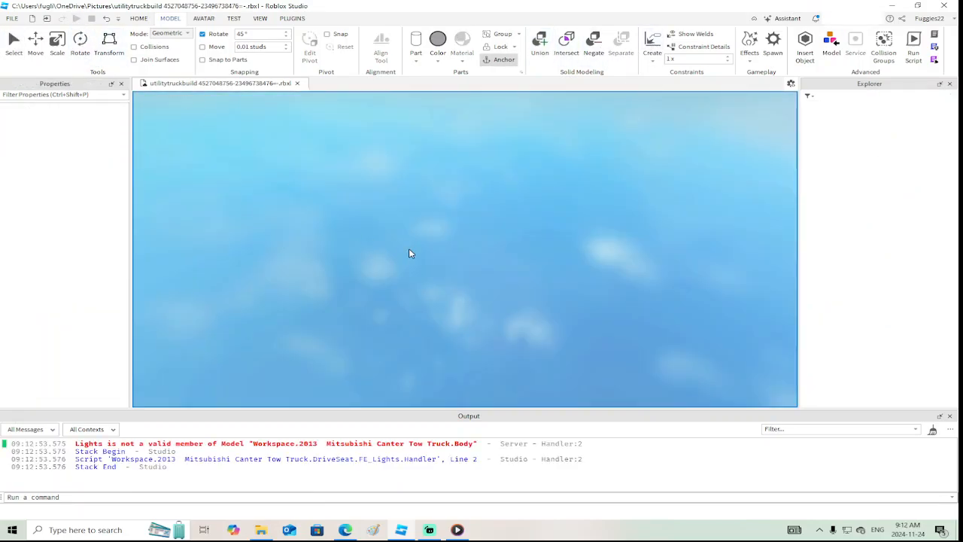
pyautogui.press('w')
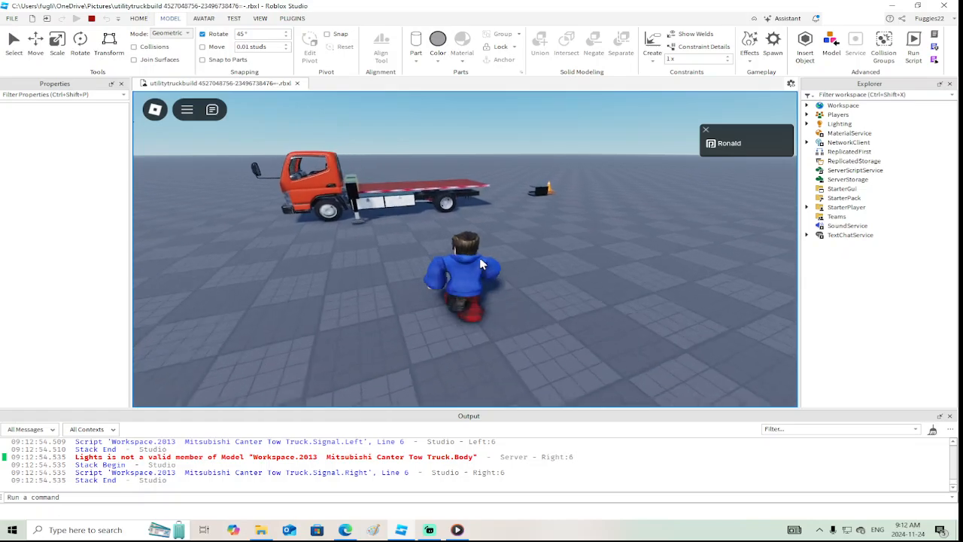
pyautogui.moveTo(482, 263); pyautogui.dragTo(480, 258, button='right')
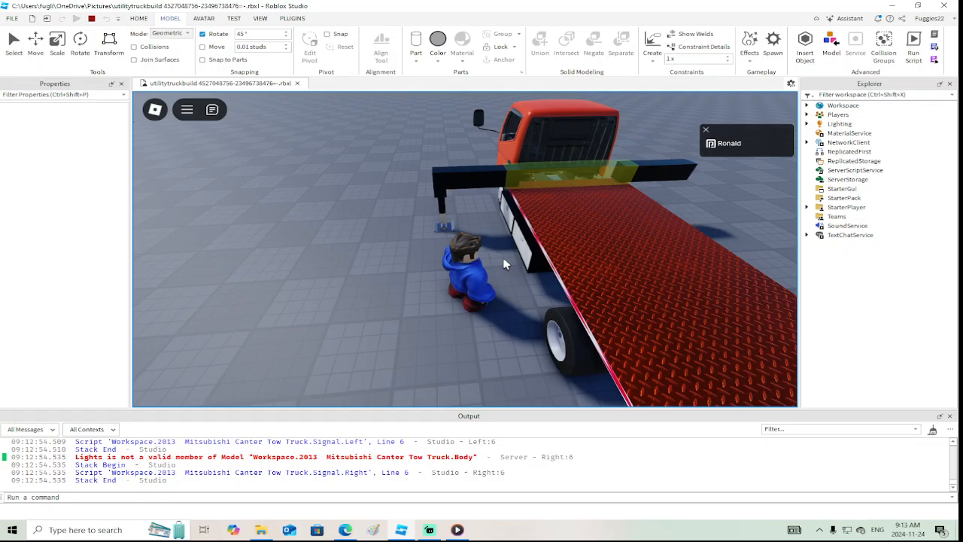
pyautogui.press('w')
pyautogui.press('a')
pyautogui.scroll(5, 504, 260)
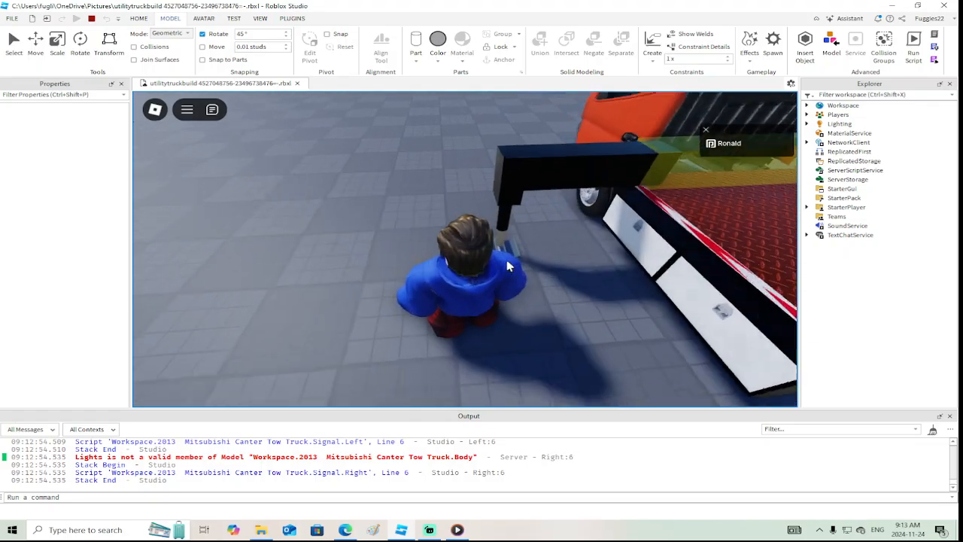
pyautogui.moveTo(545, 275); pyautogui.dragTo(545, 276, button='right')
pyautogui.press('s')
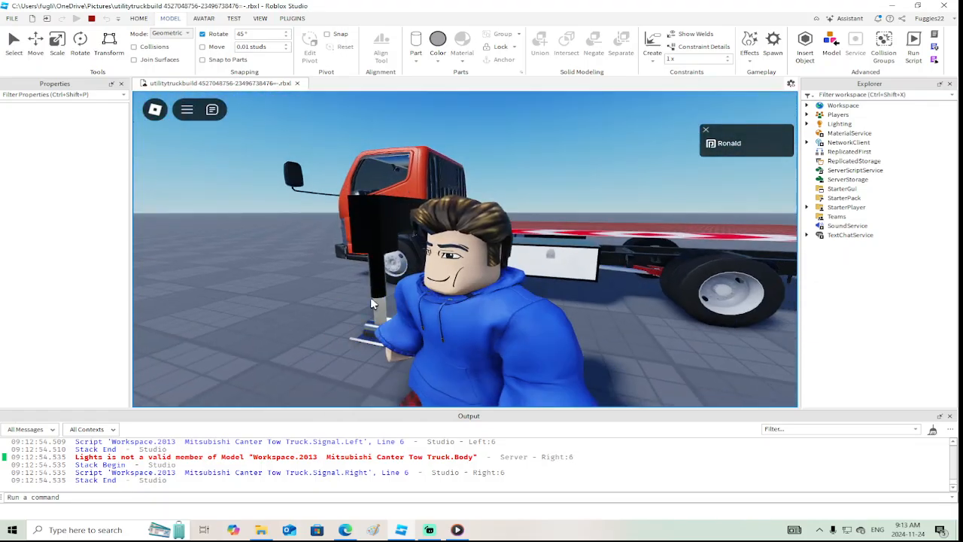
pyautogui.press('w')
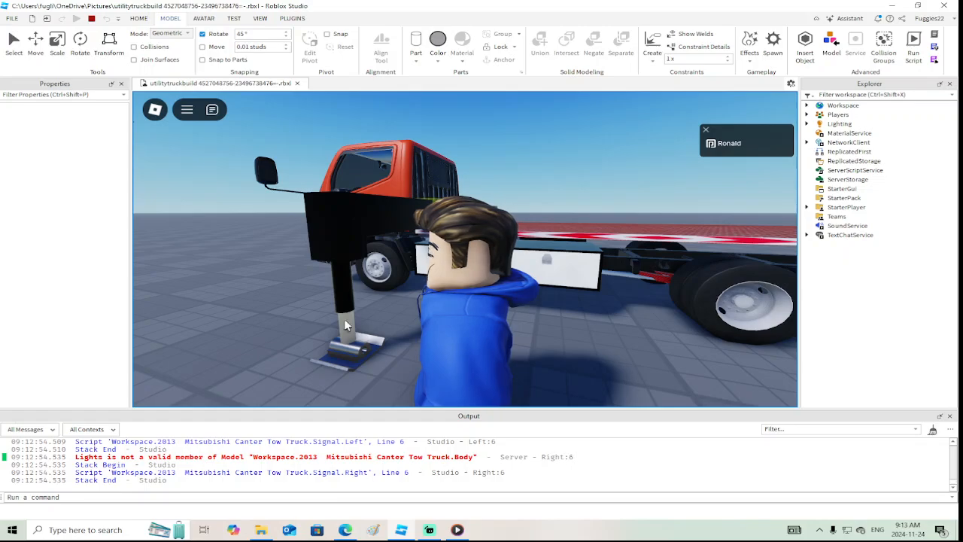
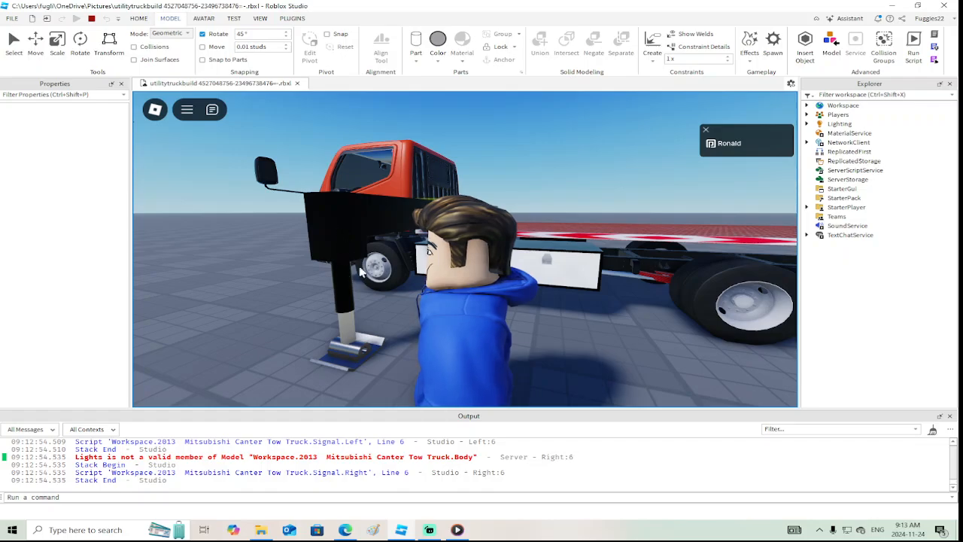
# Walk around the truck to view the extended outrigger leg from the side and rear, then stop the playtest
pyautogui.press('s')
pyautogui.moveTo(359, 272); pyautogui.dragTo(407, 186, button='right')
pyautogui.press('d')
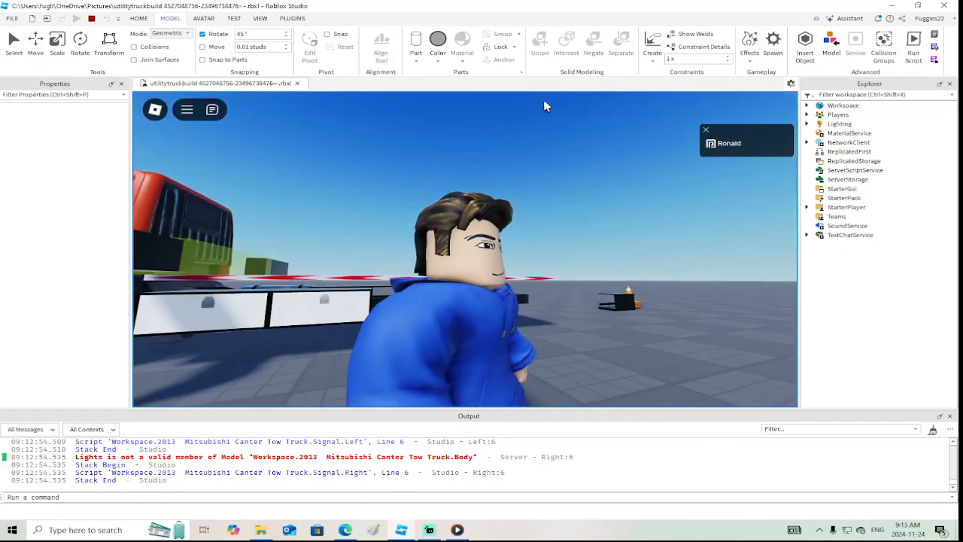
pyautogui.moveTo(553, 214); pyautogui.dragTo(432, 164, button='right')
pyautogui.moveTo(646, 181); pyautogui.dragTo(568, 316, button='right')
pyautogui.scroll(-8, 564, 298)
pyautogui.press('s')
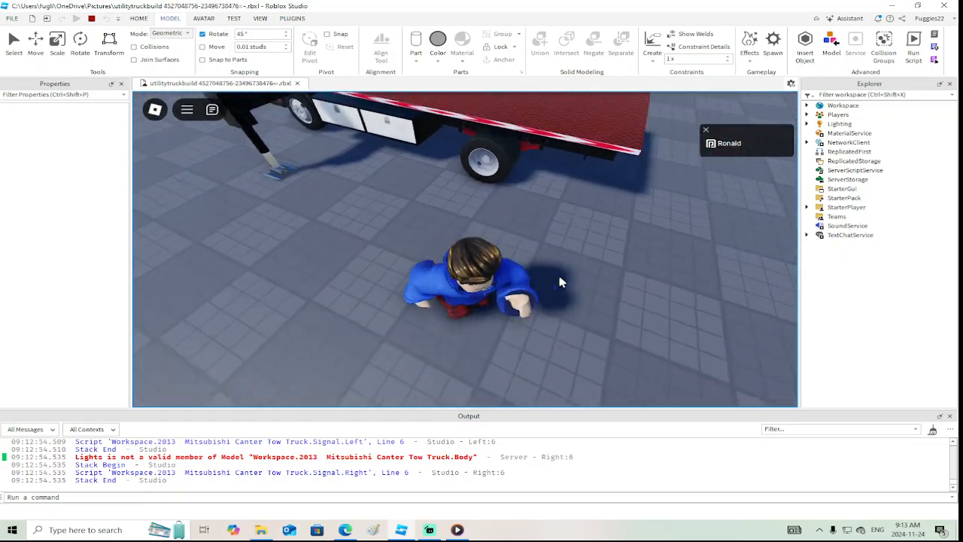
pyautogui.moveTo(548, 235); pyautogui.dragTo(541, 240, button='right')
pyautogui.scroll(5, 538, 244)
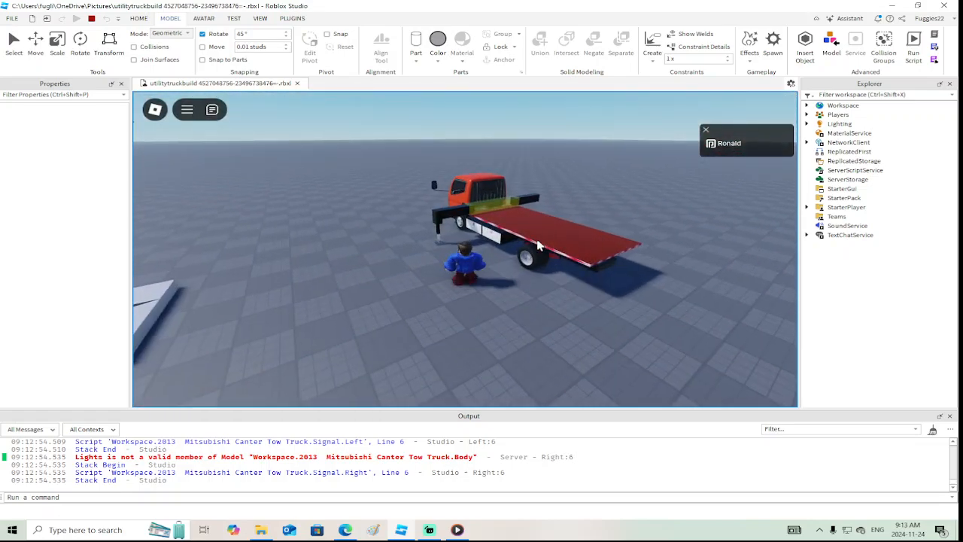
pyautogui.scroll(4, 538, 244)
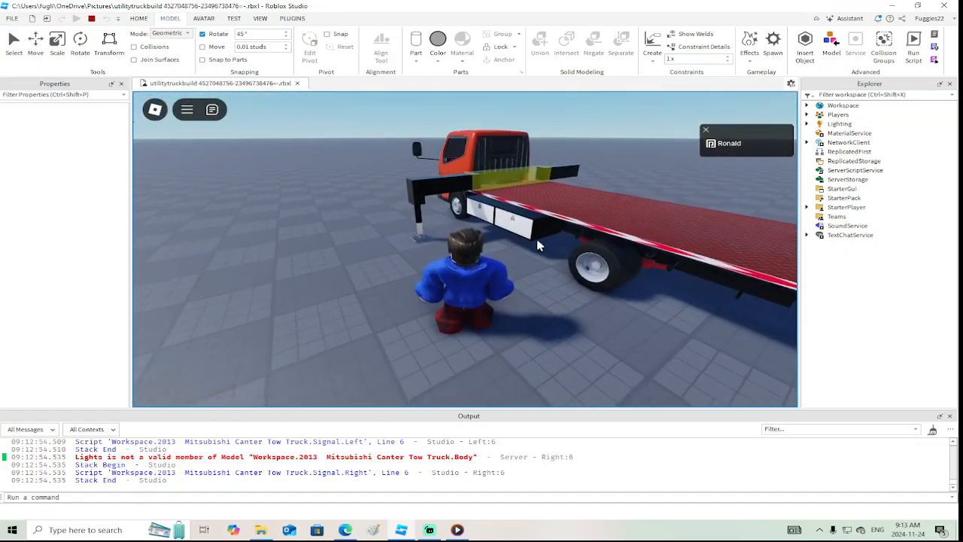
pyautogui.scroll(2, 537, 244)
pyautogui.press('w')
pyautogui.moveTo(538, 245); pyautogui.dragTo(555, 242, button='right')
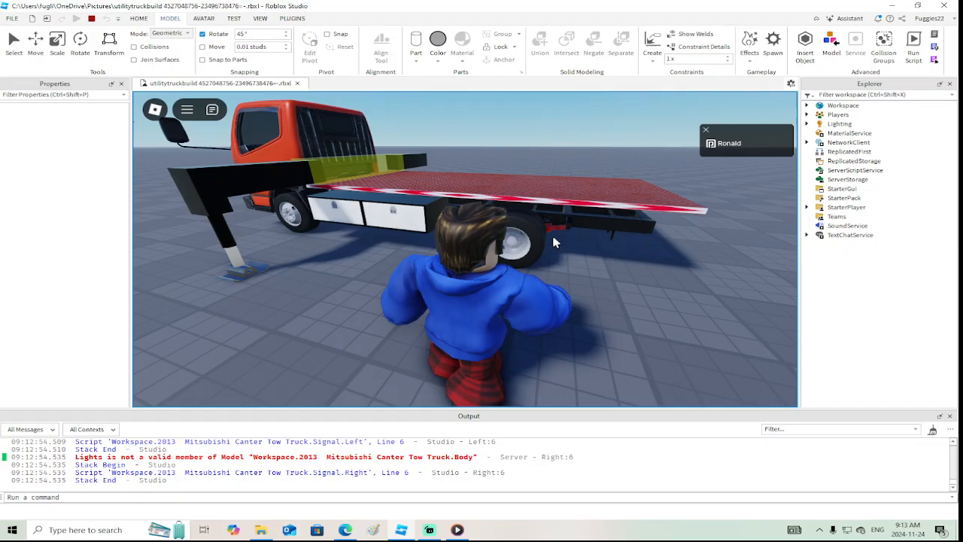
pyautogui.press('d')
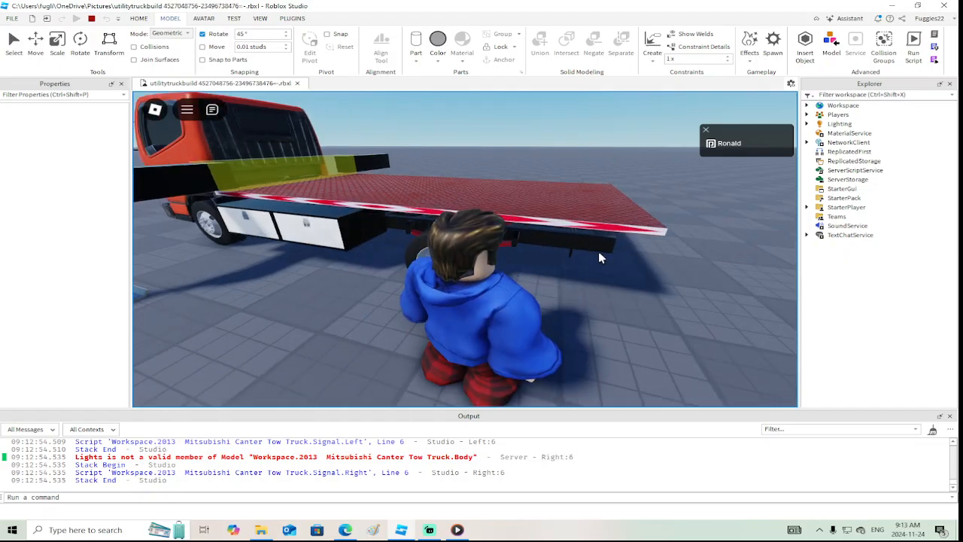
pyautogui.press('s')
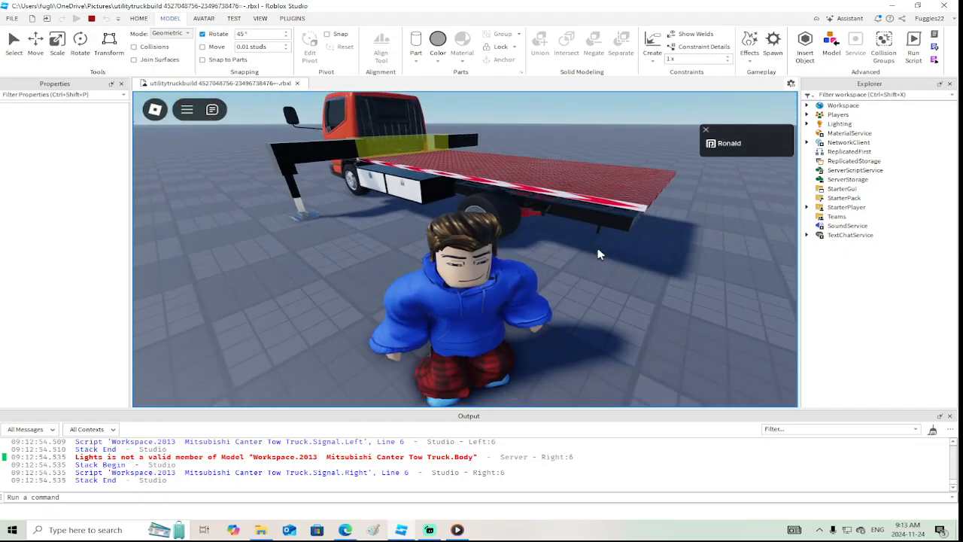
pyautogui.moveTo(600, 248); pyautogui.dragTo(252, 123, button='right')
pyautogui.click(91, 18)
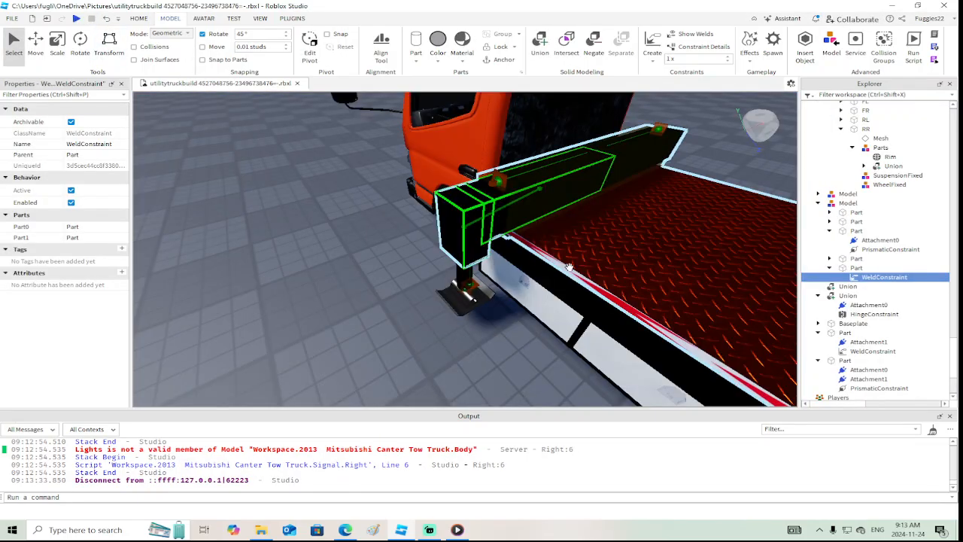
# Group the foot plate, inner leg, outer leg cylinder and black end block into one model and rename it leg
pyautogui.press('w')
pyautogui.moveTo(561, 264); pyautogui.dragTo(561, 265, button='right')
pyautogui.press('s')
pyautogui.click(405, 295)
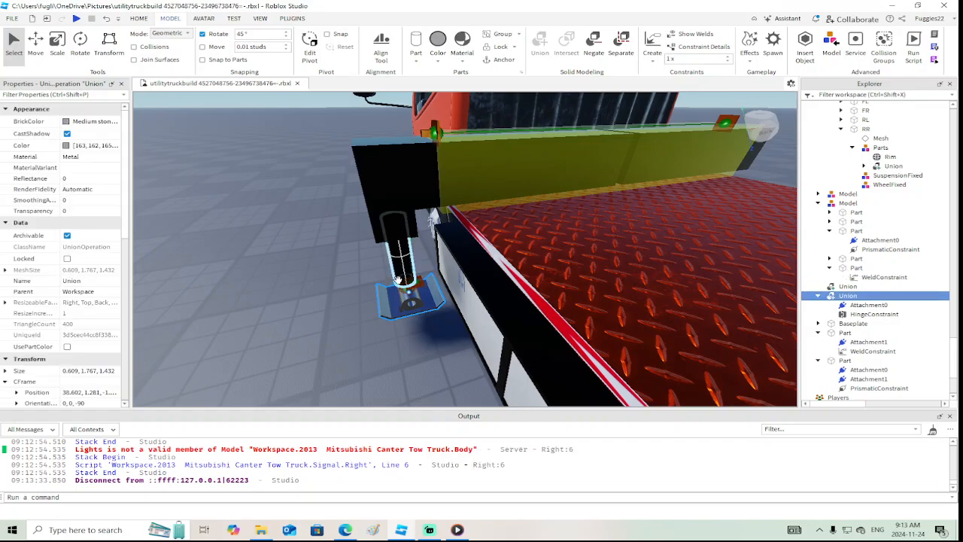
pyautogui.press('a')
pyautogui.moveTo(397, 286); pyautogui.dragTo(397, 286, button='right')
pyautogui.press('w')
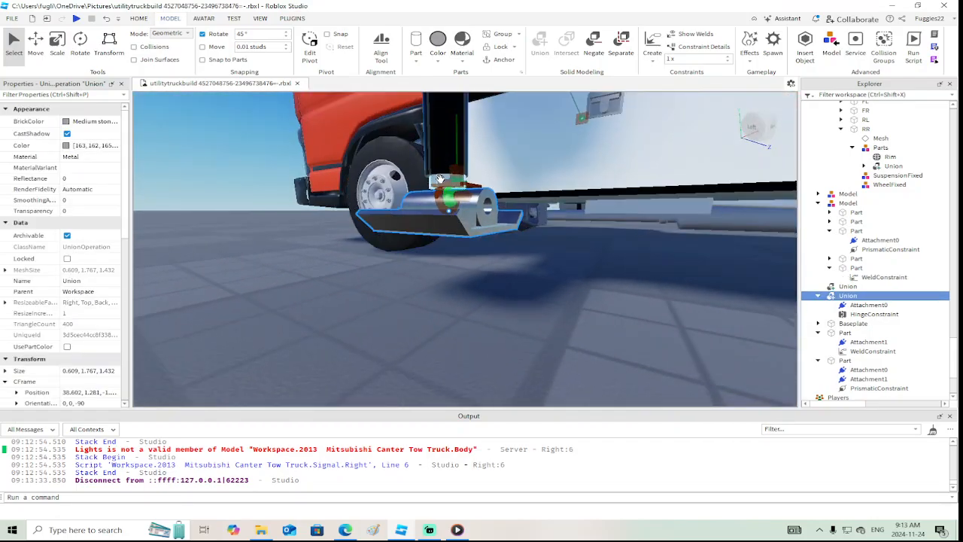
pyautogui.keyDown('ctrl'); pyautogui.click(440, 179); pyautogui.keyUp('ctrl')
pyautogui.keyDown('ctrl'); pyautogui.click(439, 158); pyautogui.keyUp('ctrl')
pyautogui.press('s')
pyautogui.moveTo(439, 158); pyautogui.dragTo(440, 158, button='right')
pyautogui.press('w')
pyautogui.press('s')
pyautogui.keyDown('ctrl'); pyautogui.keyDown('alt'); pyautogui.click(459, 224); pyautogui.keyUp('alt'); pyautogui.keyUp('ctrl')
pyautogui.press('d')
pyautogui.moveTo(458, 224); pyautogui.dragTo(457, 224, button='right')
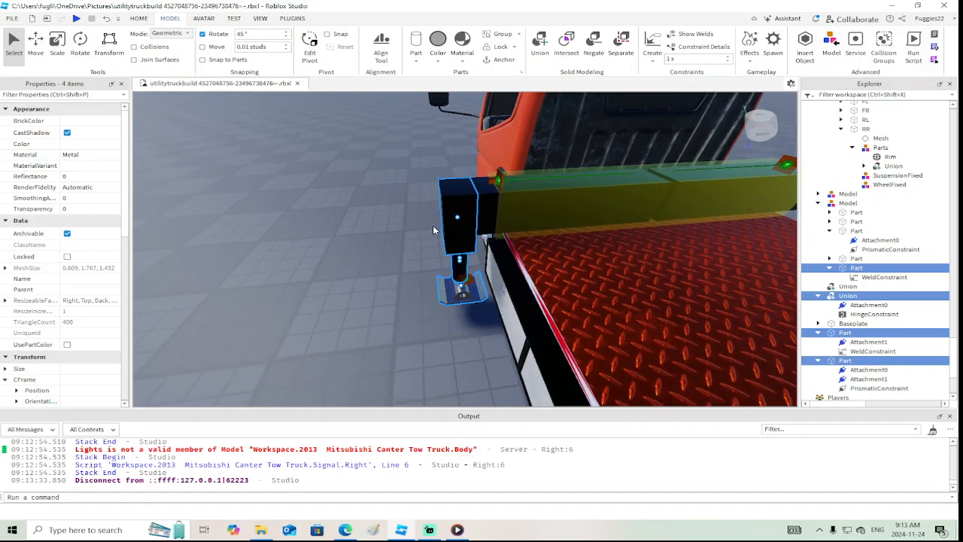
pyautogui.hotkey('ctrl', 'g')
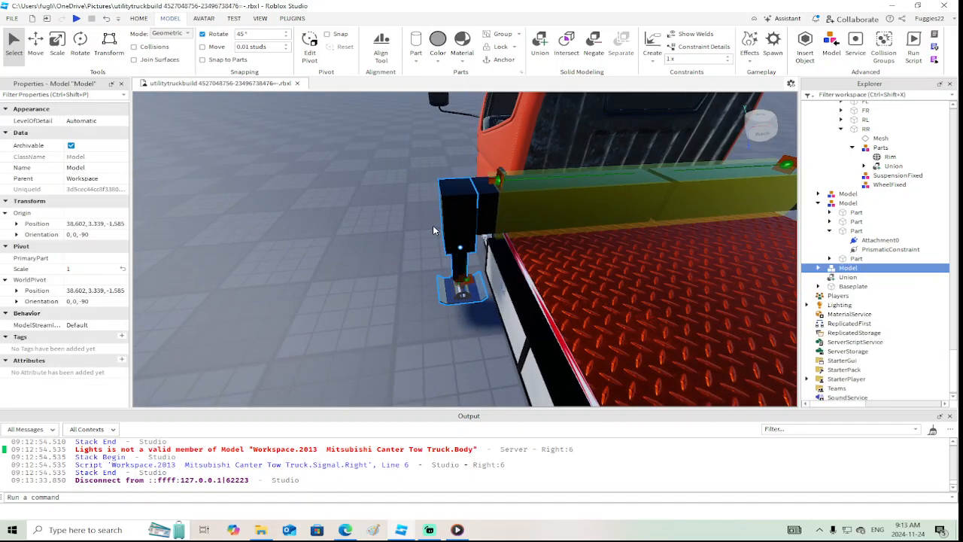
pyautogui.rightClick(843, 269)
pyautogui.click(826, 78)
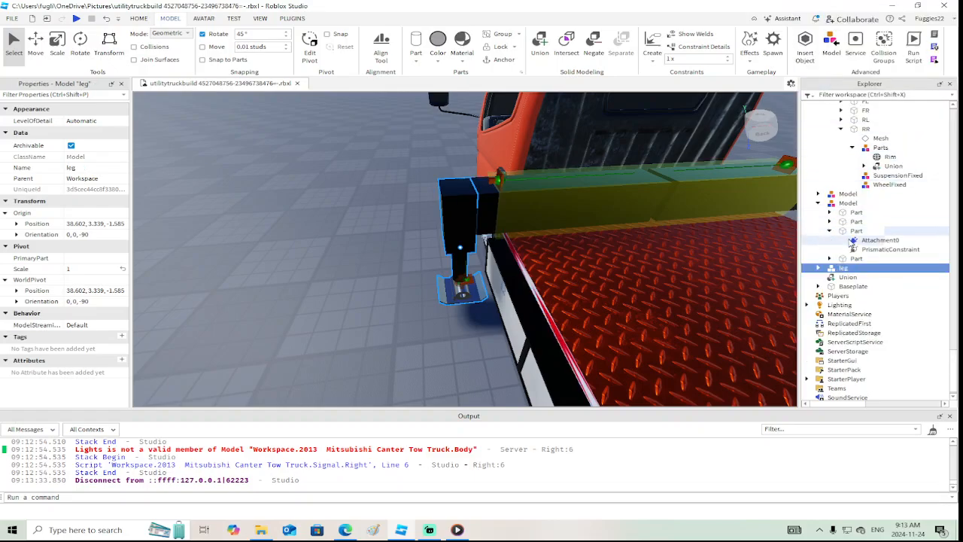
# Collapse the outrigger model and the 2013 Mitsubishi Canter Tow Truck hierarchy, and check which parts the outrigger model covers
pyautogui.click(828, 231)
pyautogui.click(819, 211)
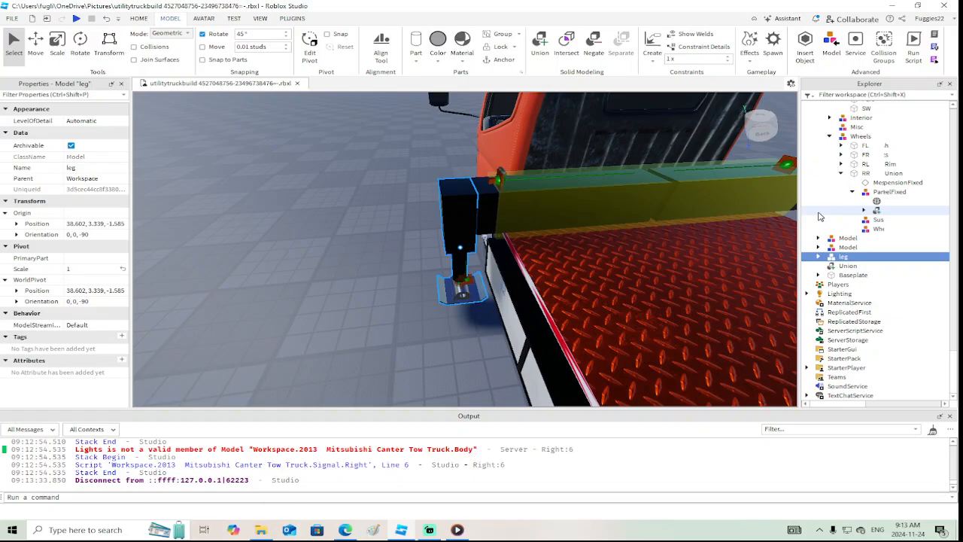
pyautogui.click(839, 248)
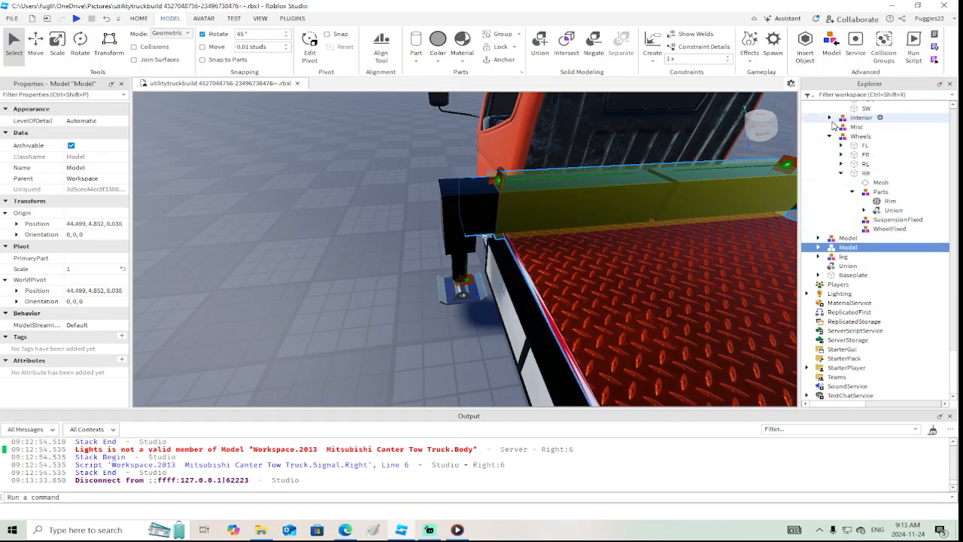
pyautogui.scroll(10, 833, 149)
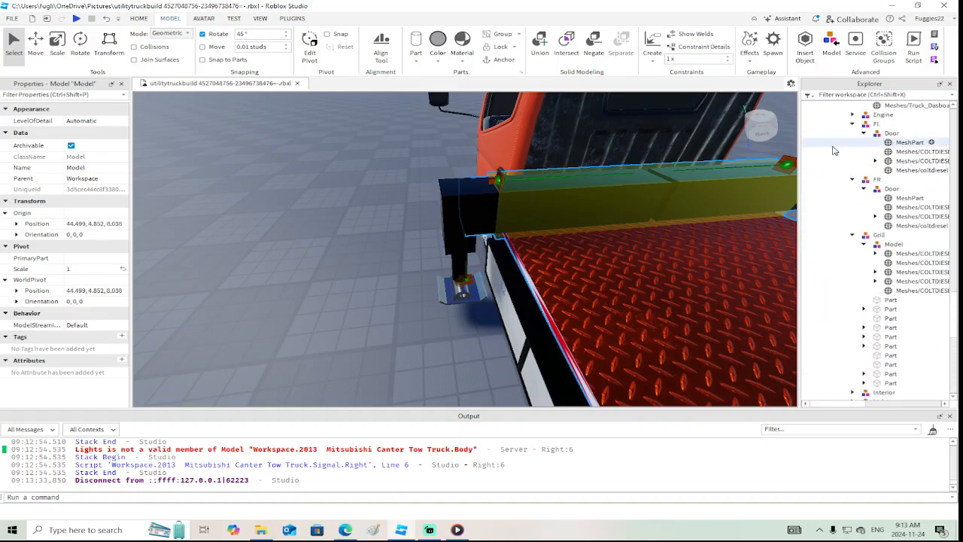
pyautogui.scroll(15, 835, 150)
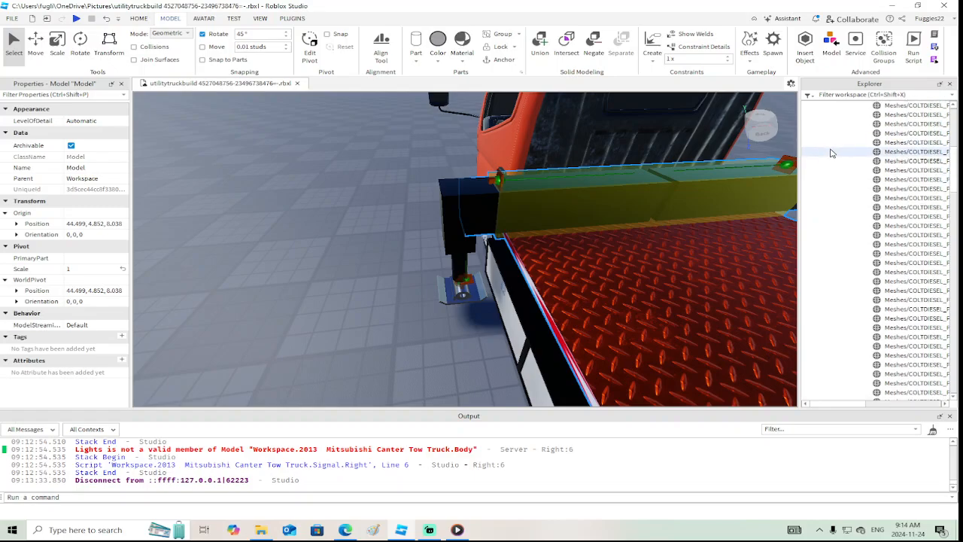
pyautogui.click(819, 143)
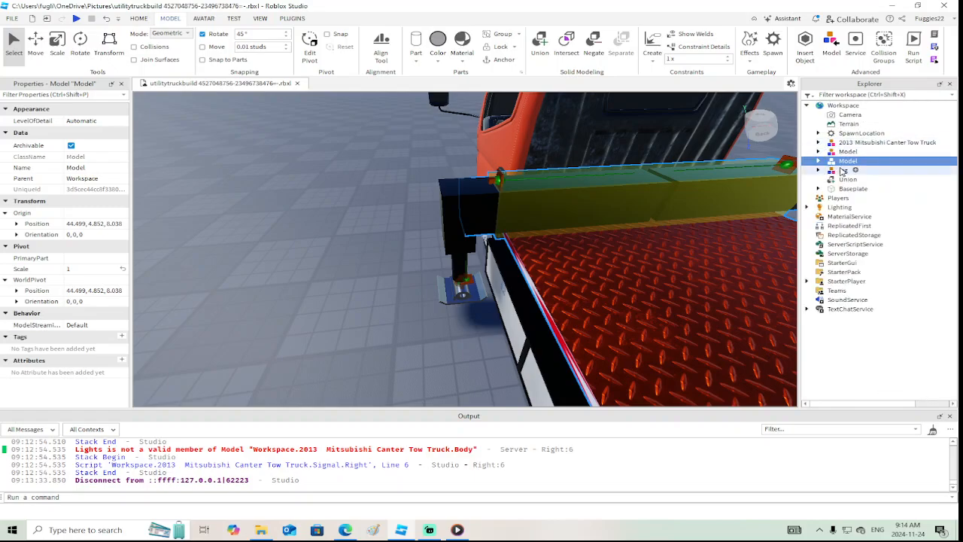
pyautogui.scroll(-4, 683, 224)
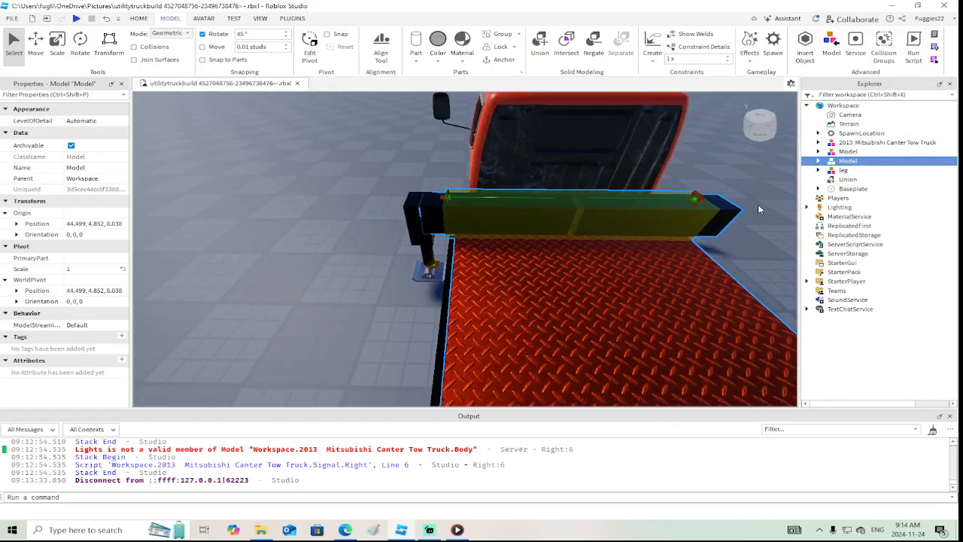
# Delete the weld constraint from the black end block inside the leg model
pyautogui.click(841, 170)
pyautogui.click(818, 170)
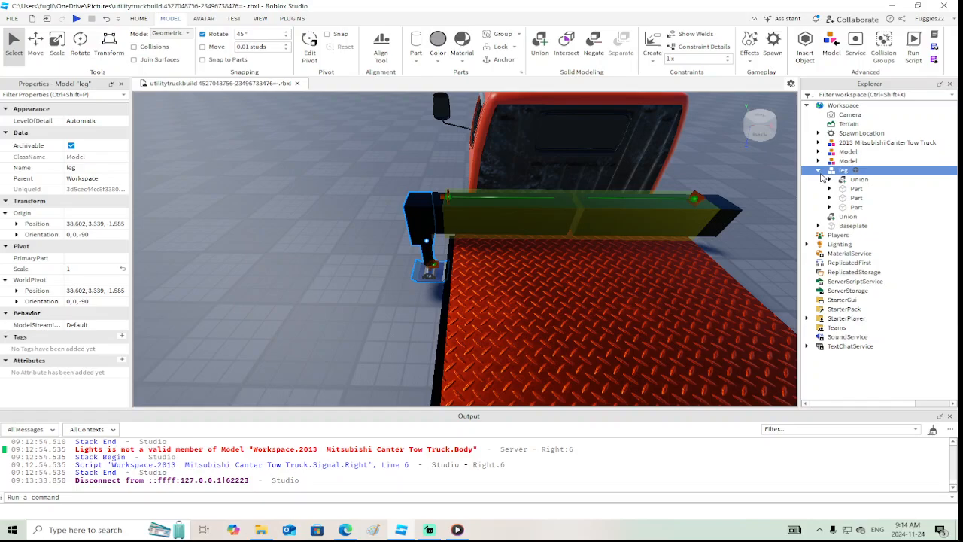
pyautogui.click(413, 203)
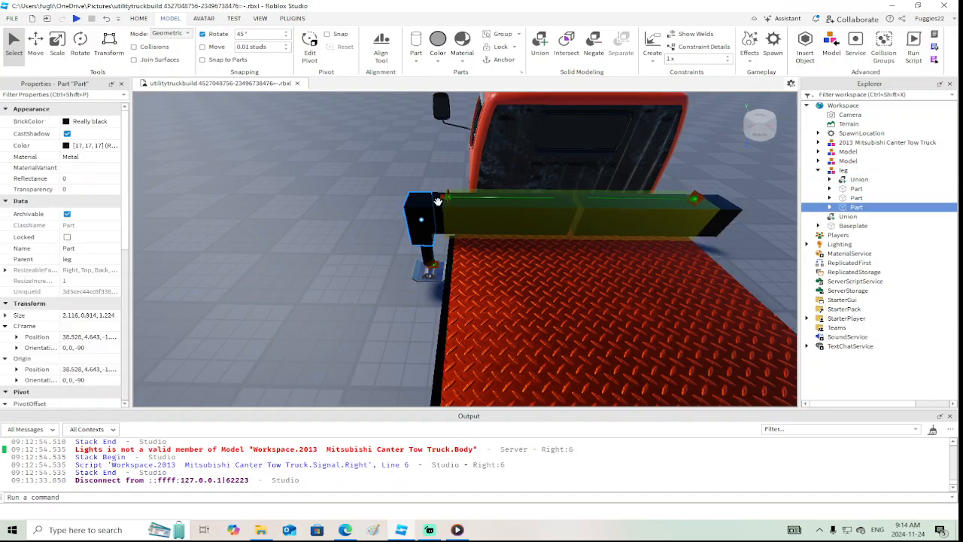
pyautogui.click(829, 208)
pyautogui.click(855, 217)
pyautogui.press('Delete')
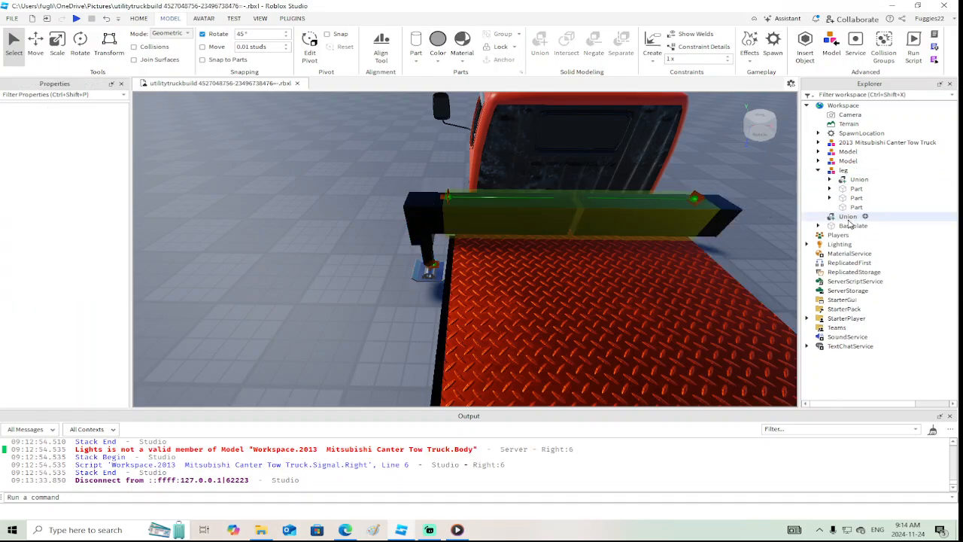
# Duplicate the leg model and move the copy 12.025 studs across to the opposite end of the outrigger beam
pyautogui.click(822, 171)
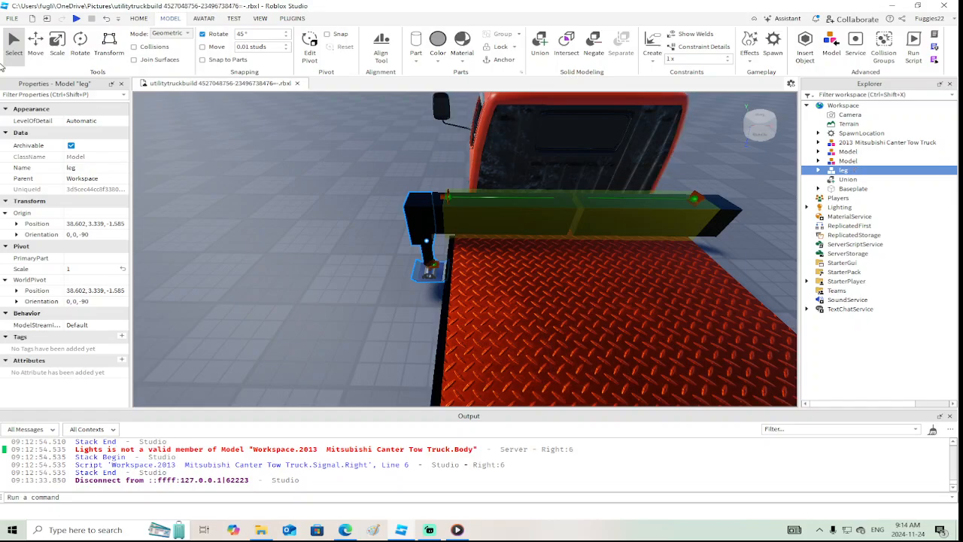
pyautogui.click(38, 44)
pyautogui.rightClick(497, 244)
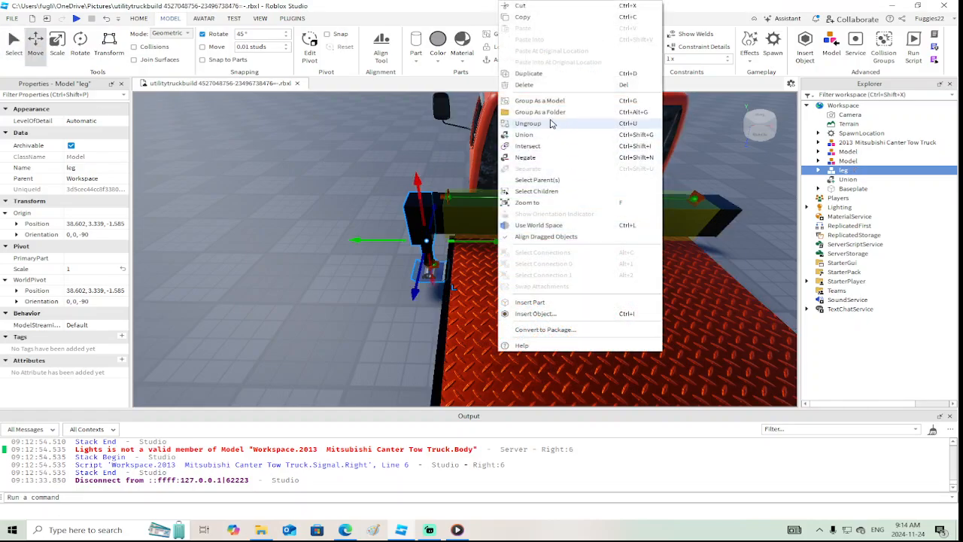
pyautogui.click(537, 79)
pyautogui.moveTo(501, 243)
pyautogui.mouseDown()
pyautogui.moveTo(443, 246)
pyautogui.moveTo(502, 244)
pyautogui.mouseUp()
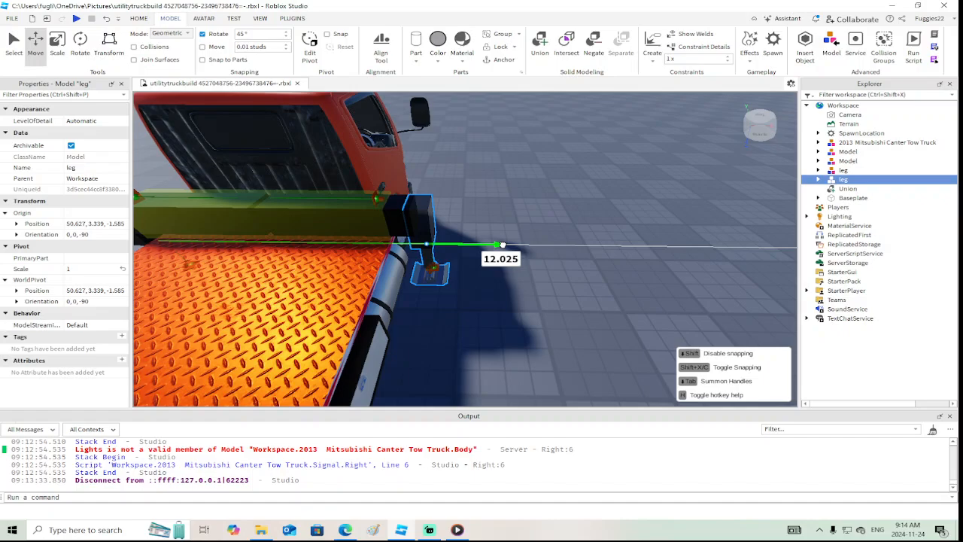
pyautogui.moveTo(502, 245); pyautogui.dragTo(505, 244, button='right')
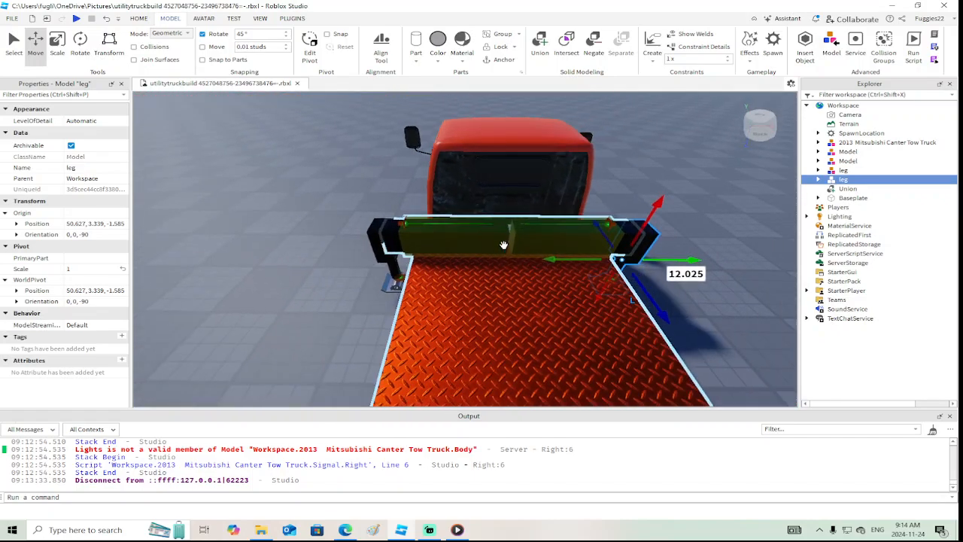
# Group the outrigger model and both leg models into a single parent model
pyautogui.keyDown('ctrl'); pyautogui.click(843, 171); pyautogui.keyUp('ctrl')
pyautogui.keyDown('ctrl'); pyautogui.click(835, 161); pyautogui.keyUp('ctrl')
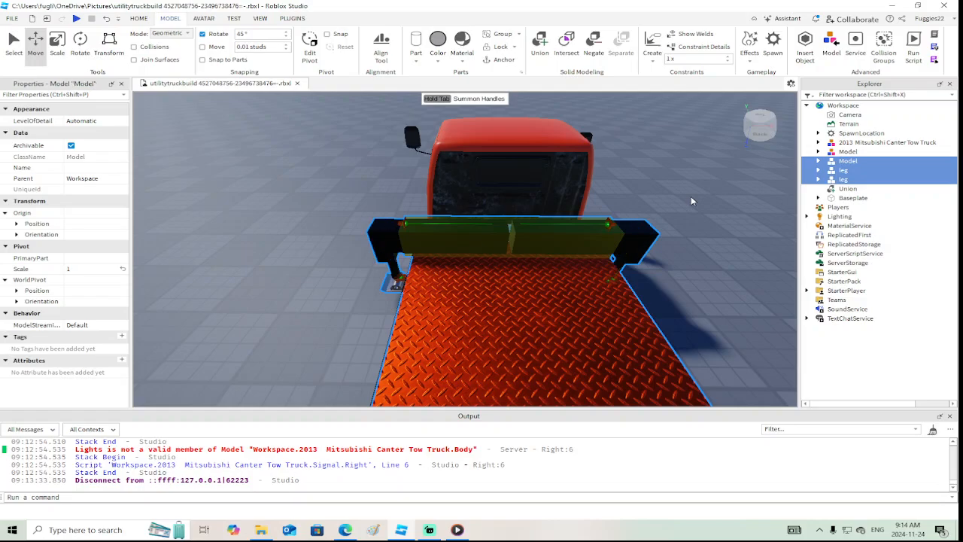
pyautogui.hotkey('ctrl', 'g')
pyautogui.moveTo(767, 167); pyautogui.dragTo(710, 188, button='right')
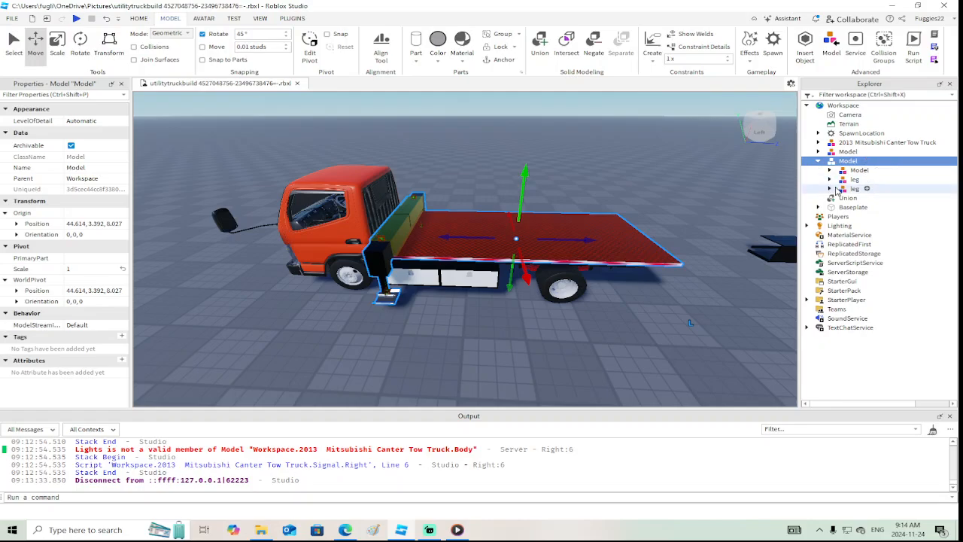
# Take the red diamond-plate deck part out of the inner outrigger model and place it directly in the parent model
pyautogui.click(842, 171)
pyautogui.click(830, 171)
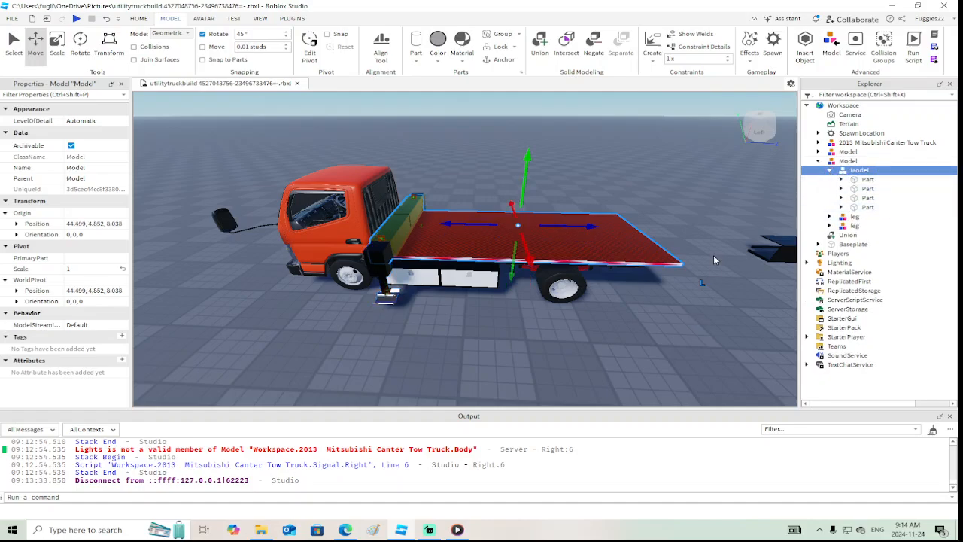
pyautogui.click(859, 205)
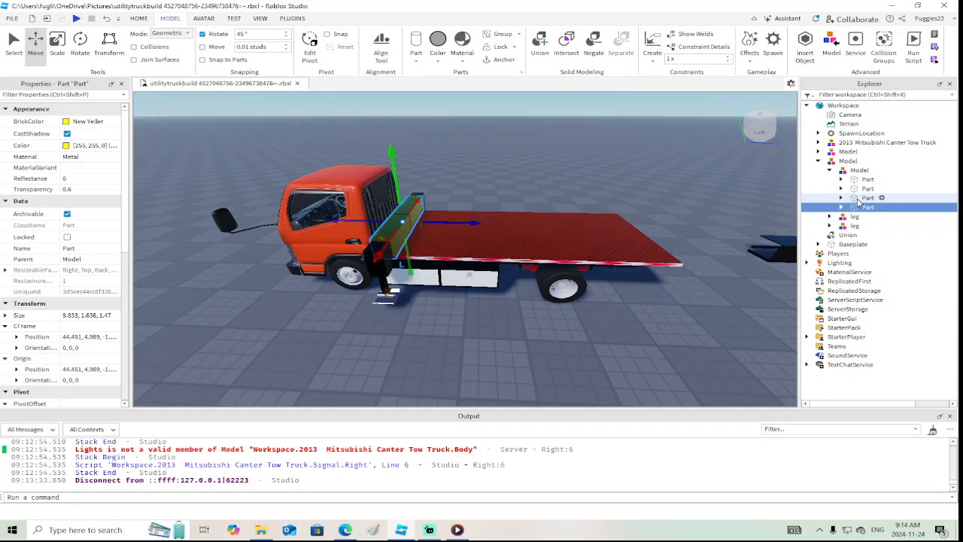
pyautogui.click(859, 198)
pyautogui.click(858, 190)
pyautogui.moveTo(858, 193); pyautogui.dragTo(847, 161)
pyautogui.click(828, 171)
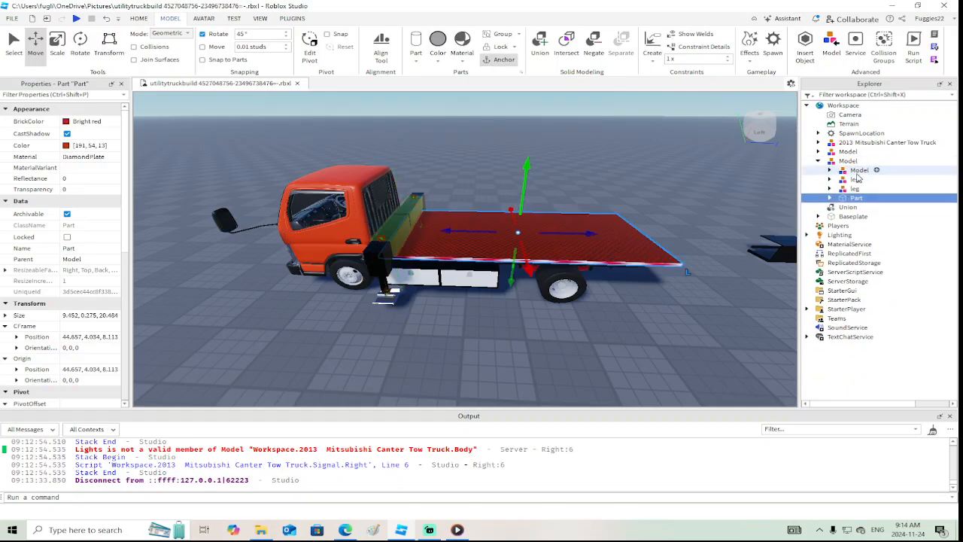
# Duplicate the outrigger model with both legs and move the copy about 19.11 studs back to the rear of the deck
pyautogui.click(859, 170)
pyautogui.keyDown('shift'); pyautogui.click(854, 188); pyautogui.keyUp('shift')
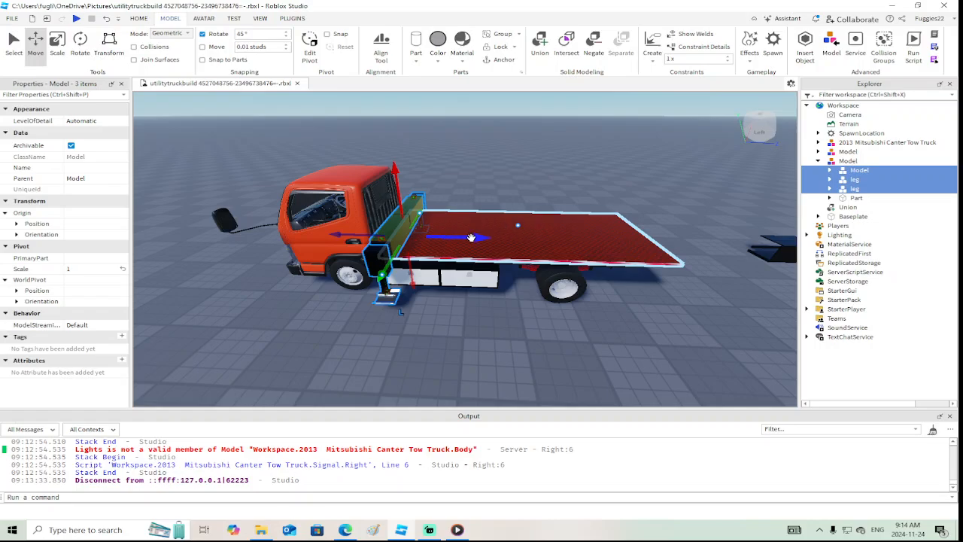
pyautogui.rightClick(471, 237)
pyautogui.click(526, 74)
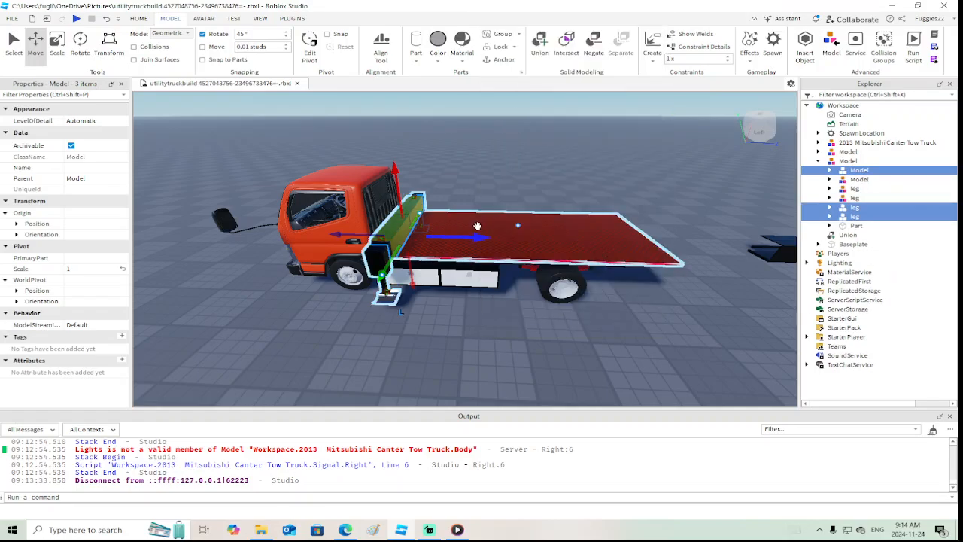
pyautogui.moveTo(477, 225); pyautogui.dragTo(577, 244)
# Consult the Isuzu bucket truck reference photo in the browser and examine the copied outrigger assembly at the deck's rear in Roblox Studio
pyautogui.click(344, 530)
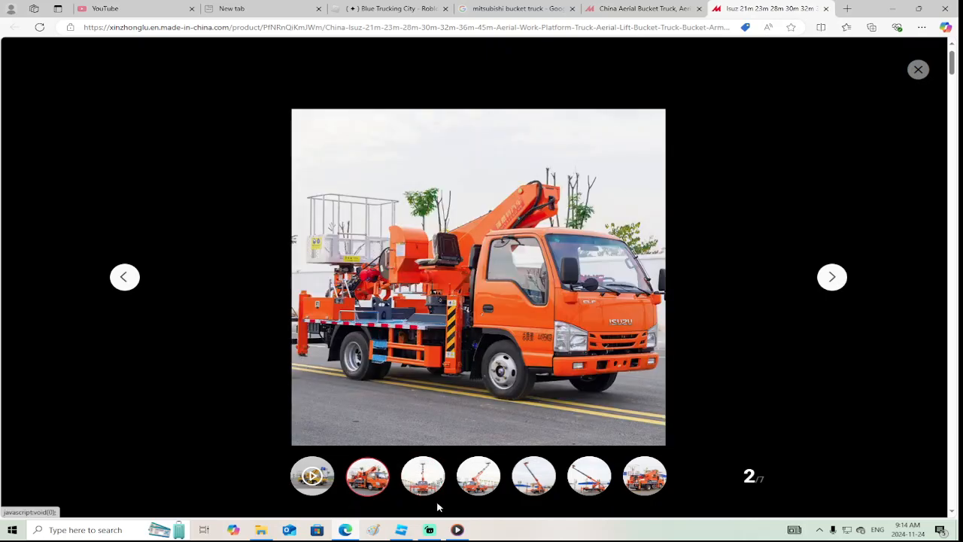
pyautogui.click(401, 502)
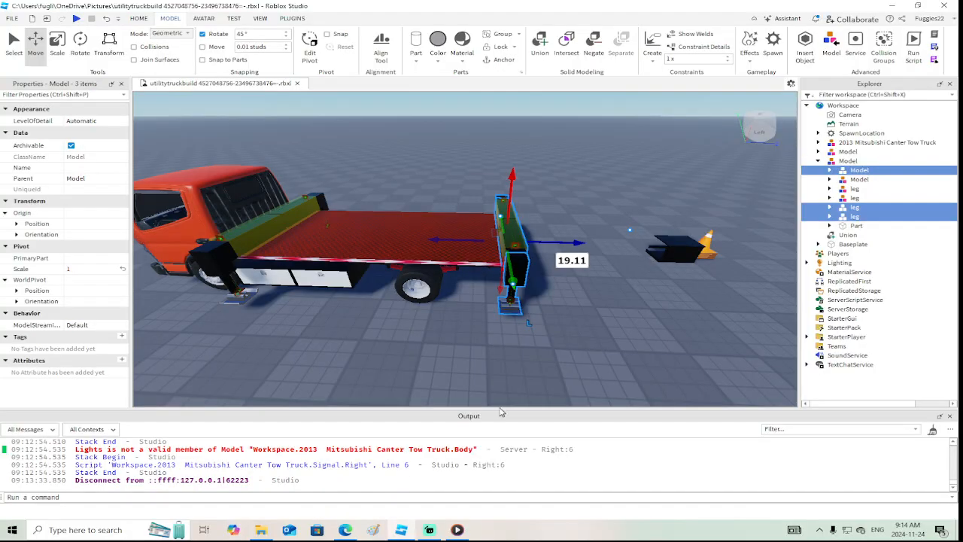
pyautogui.press('d')
pyautogui.moveTo(629, 318); pyautogui.dragTo(631, 318, button='right')
pyautogui.press('d')
pyautogui.press('w')
pyautogui.press('a')
pyautogui.press('a')
pyautogui.press('a')
pyautogui.press('a')
pyautogui.press('d')
pyautogui.press('d')
pyautogui.press('d')
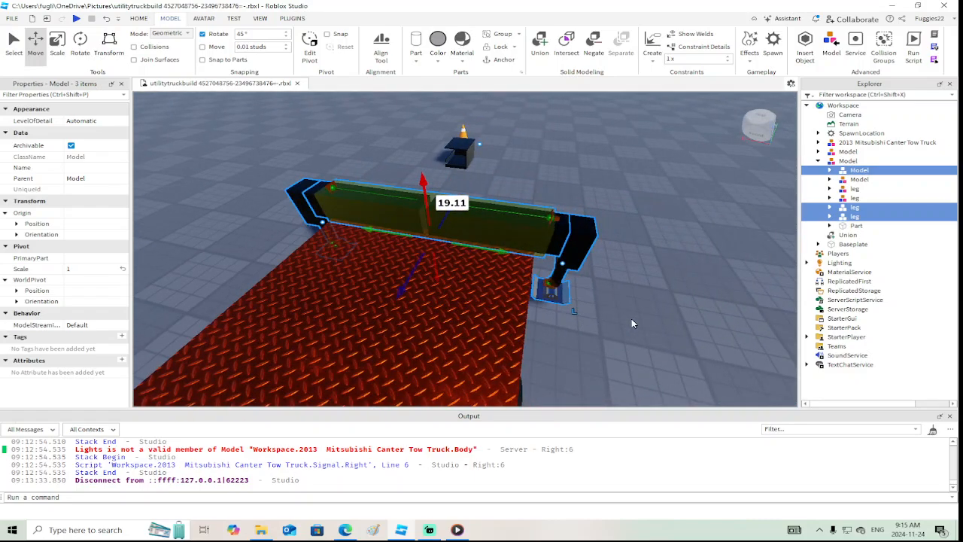
# Examine the rear outrigger's yellow housing part, checking its properties and its weld constraint to the deck
pyautogui.click(632, 324)
pyautogui.click(500, 242)
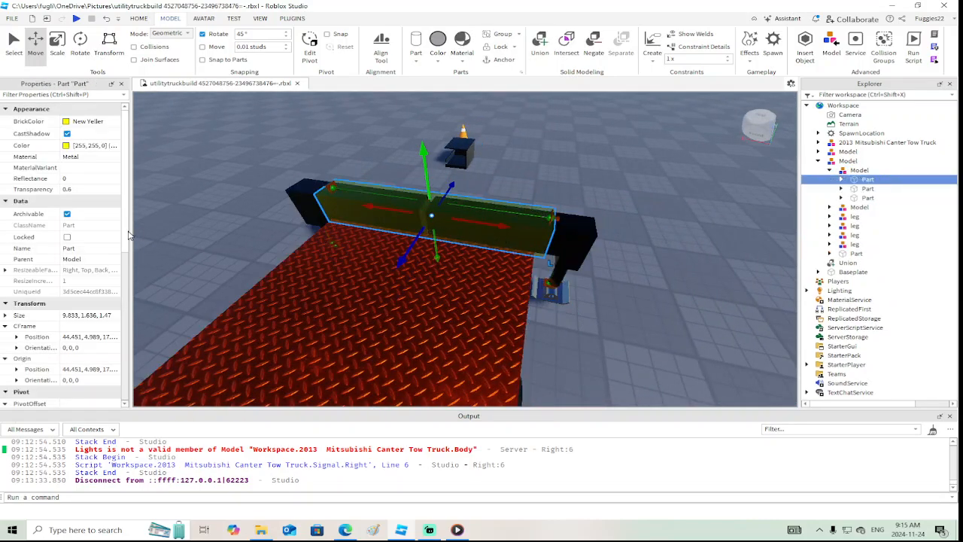
pyautogui.scroll(-6, 83, 248)
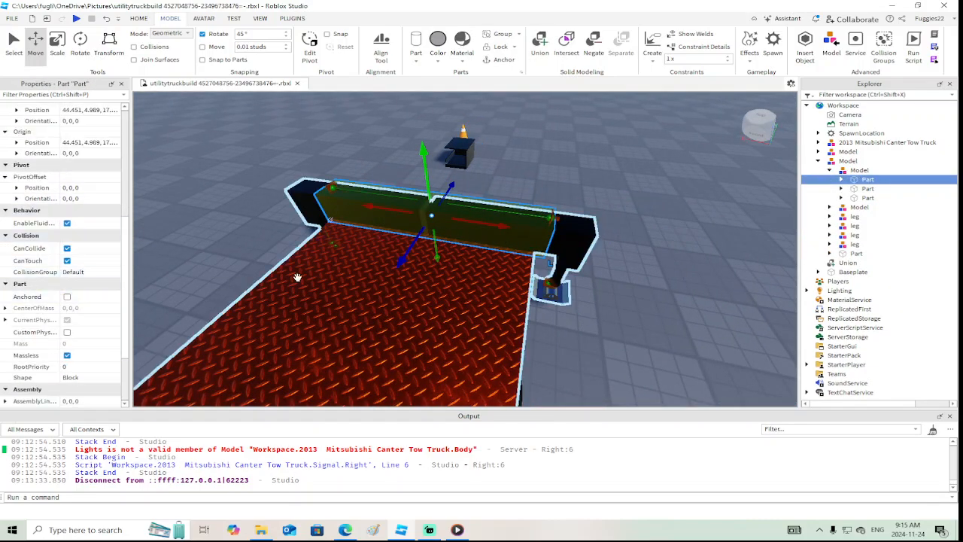
pyautogui.click(841, 181)
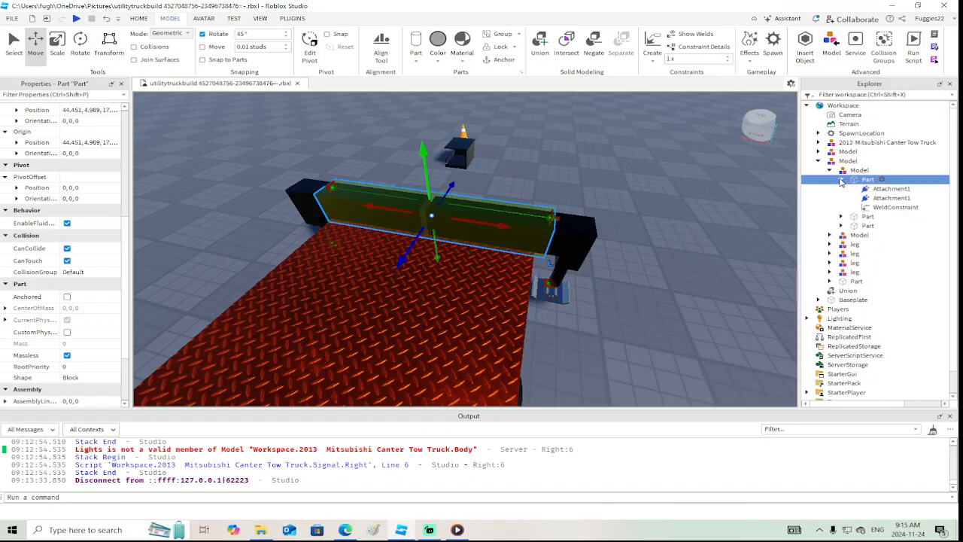
pyautogui.click(867, 207)
pyautogui.press('f')
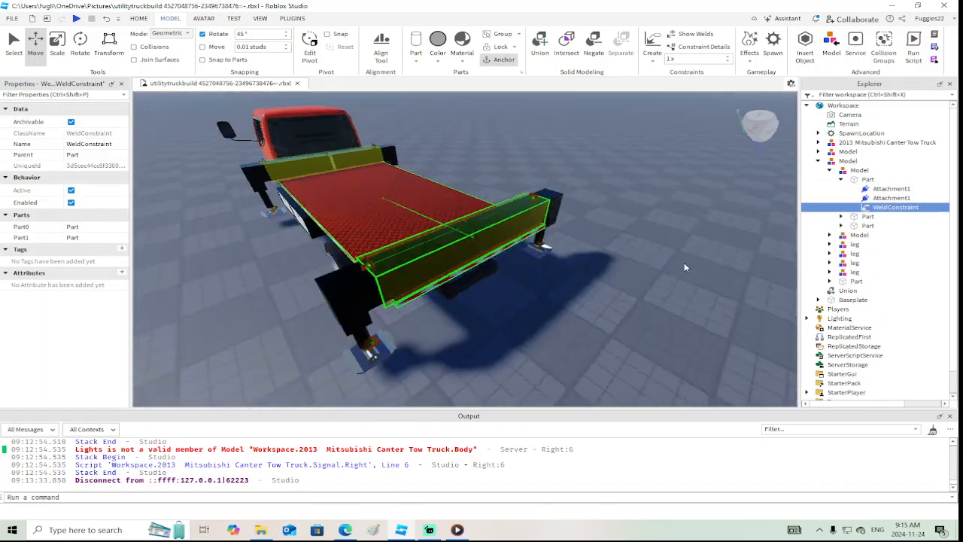
# Weld the upper black part of each rear outrigger leg to its adjoining black sliding arm
pyautogui.click(446, 248)
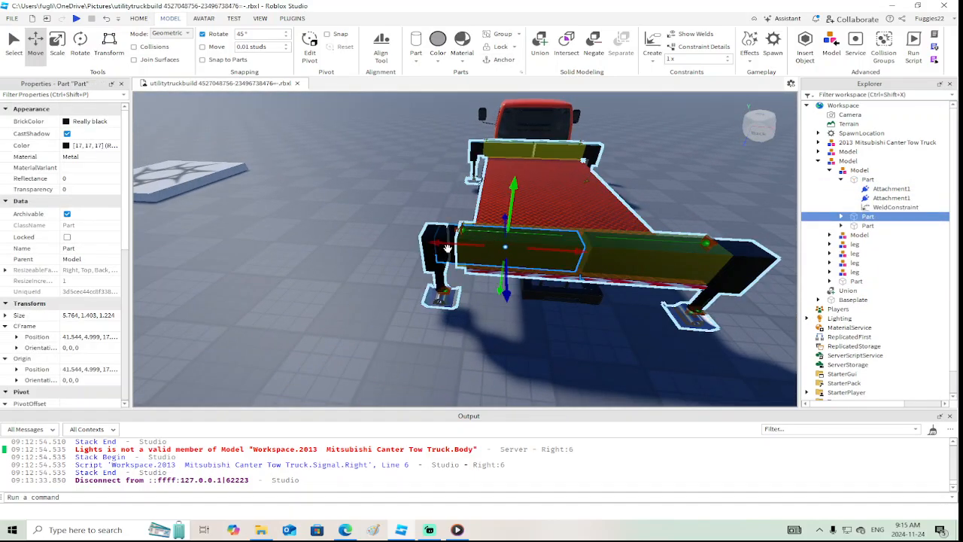
pyautogui.moveTo(615, 333); pyautogui.dragTo(532, 322, button='right')
pyautogui.click(461, 290)
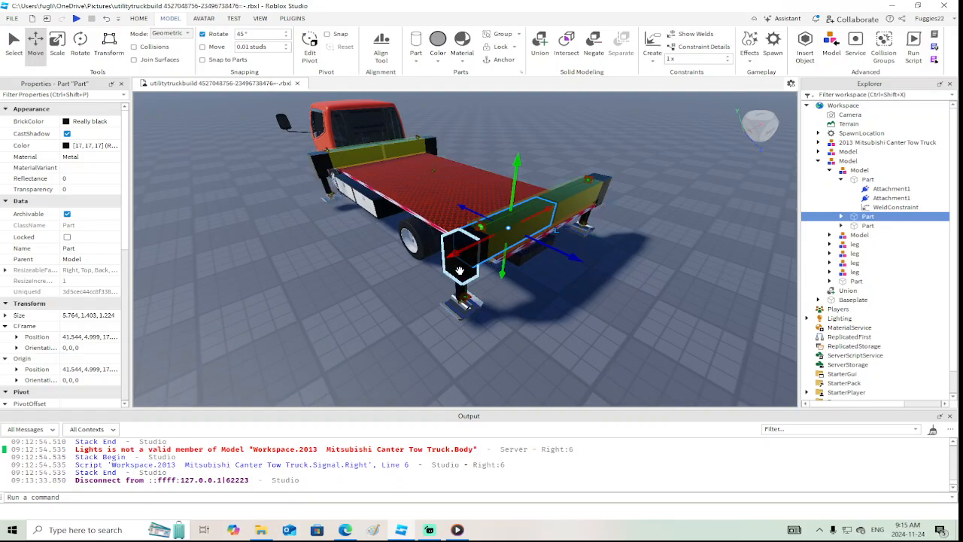
pyautogui.moveTo(460, 290); pyautogui.dragTo(632, 265, button='right')
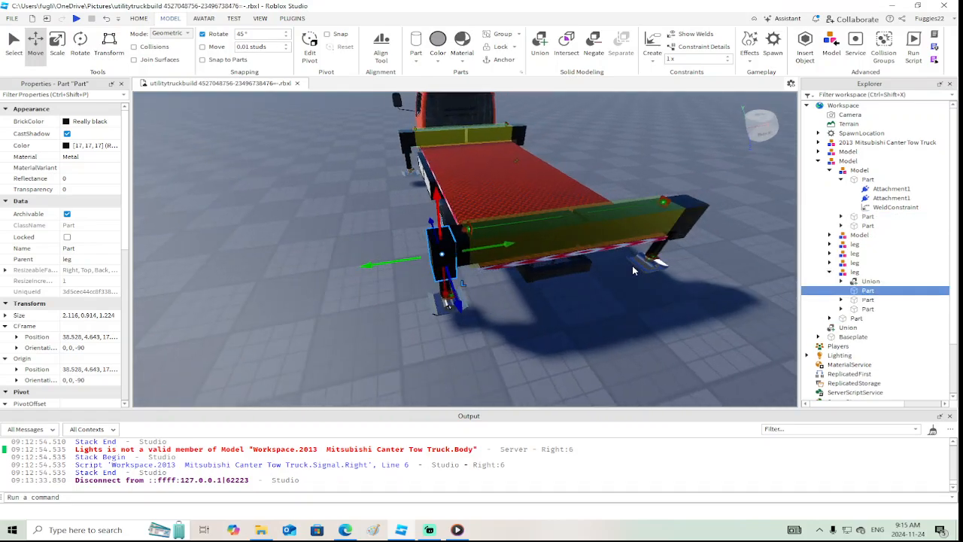
pyautogui.click(648, 39)
pyautogui.click(512, 246)
pyautogui.moveTo(512, 245); pyautogui.dragTo(579, 217, button='right')
pyautogui.click(577, 222)
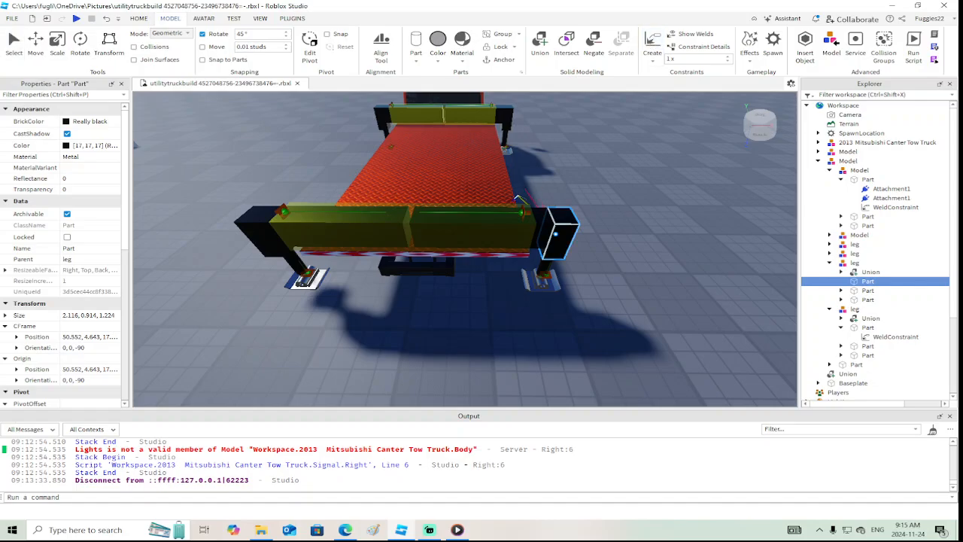
pyautogui.click(545, 218)
pyautogui.moveTo(543, 219); pyautogui.dragTo(541, 221, button='right')
# Weld the upper black part of each front outrigger leg behind the cab to its adjoining sliding arm
pyautogui.press('w')
pyautogui.click(404, 208)
pyautogui.scroll(-4, 404, 208)
pyautogui.moveTo(404, 208); pyautogui.dragTo(407, 199, button='right')
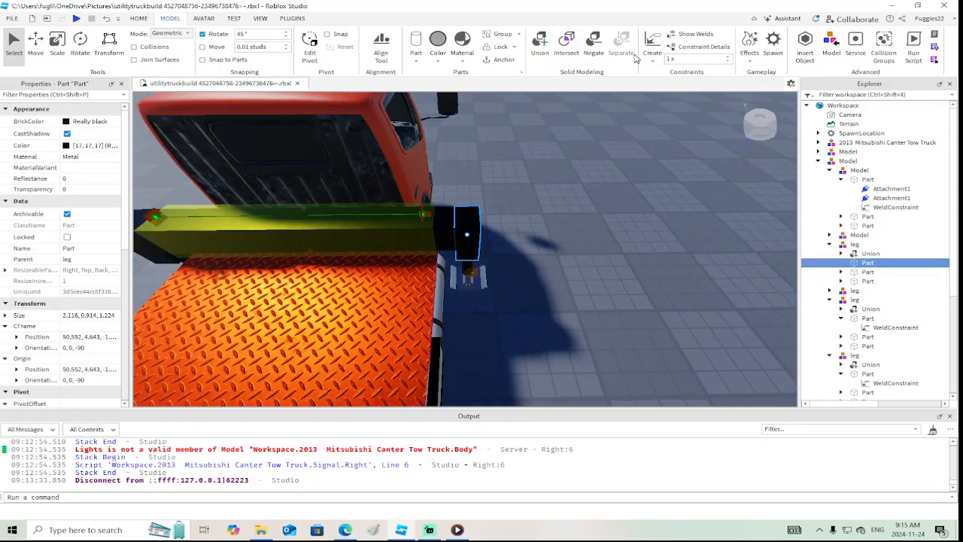
pyautogui.click(449, 225)
pyautogui.scroll(-2, 442, 227)
pyautogui.moveTo(442, 228); pyautogui.dragTo(442, 229, button='right')
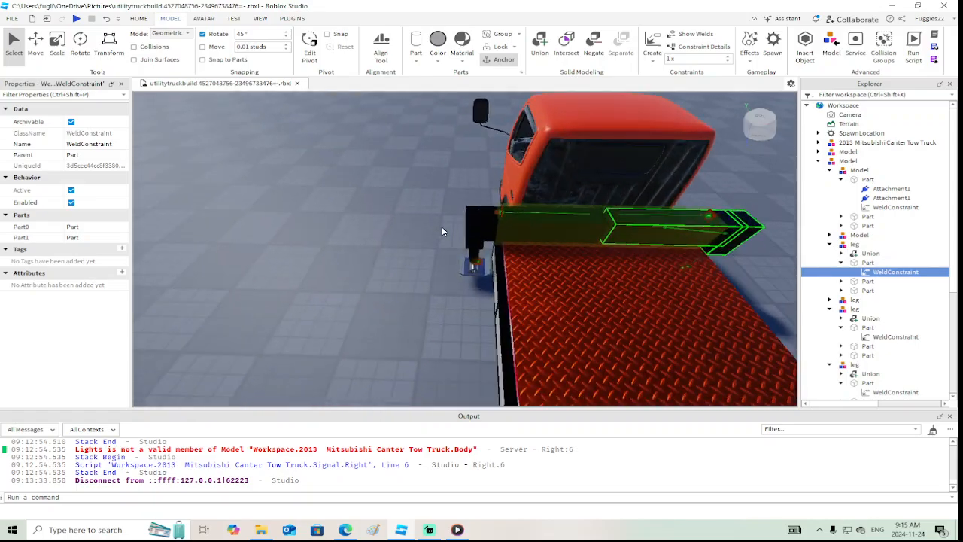
pyautogui.click(475, 218)
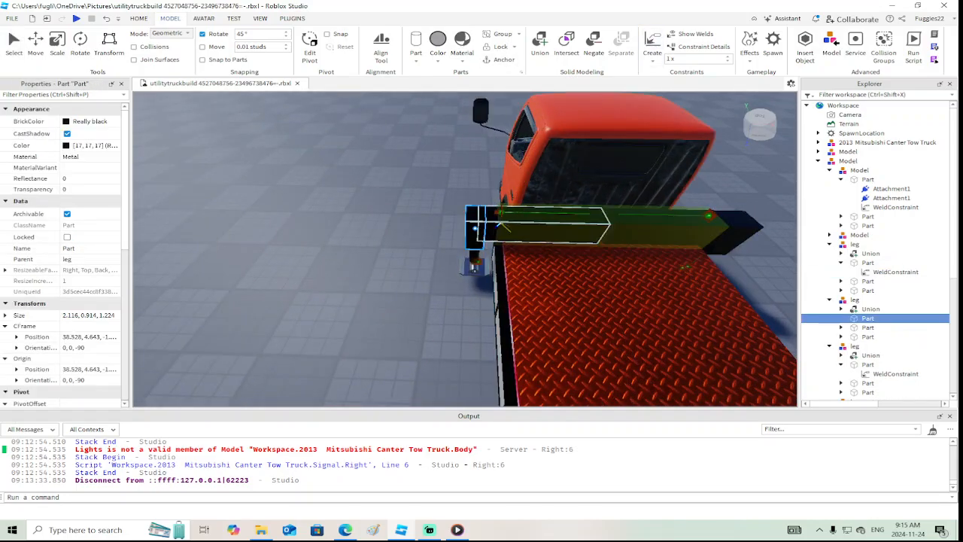
pyautogui.click(492, 227)
pyautogui.moveTo(492, 227); pyautogui.dragTo(492, 228, button='right')
pyautogui.scroll(-4, 492, 227)
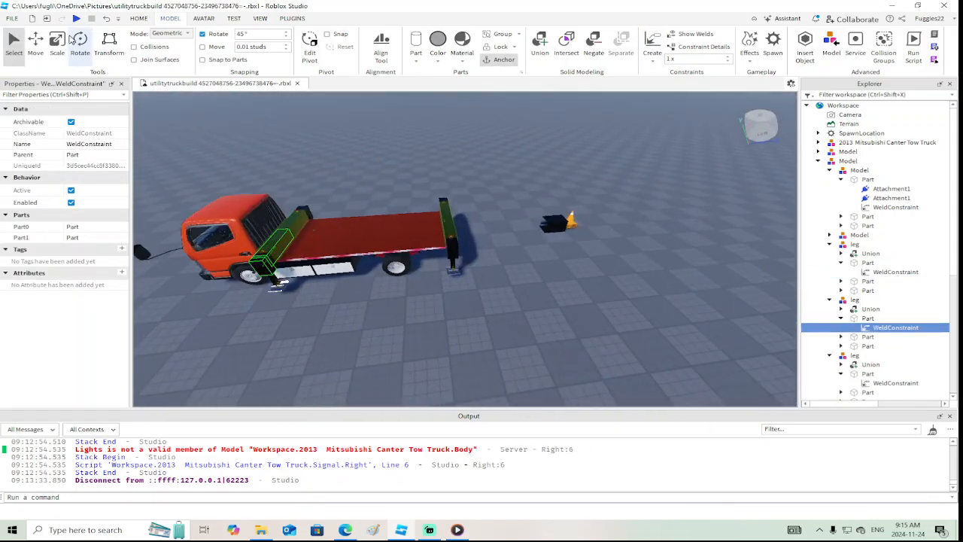
# Playtest the place, walk the character around the truck to check the front and rear outriggers, and stop the test
pyautogui.click(75, 19)
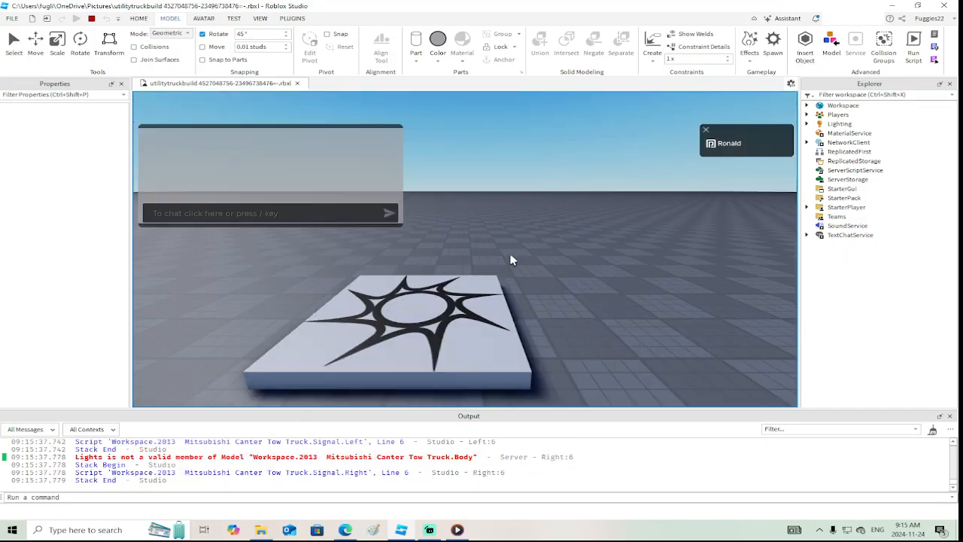
pyautogui.press('w')
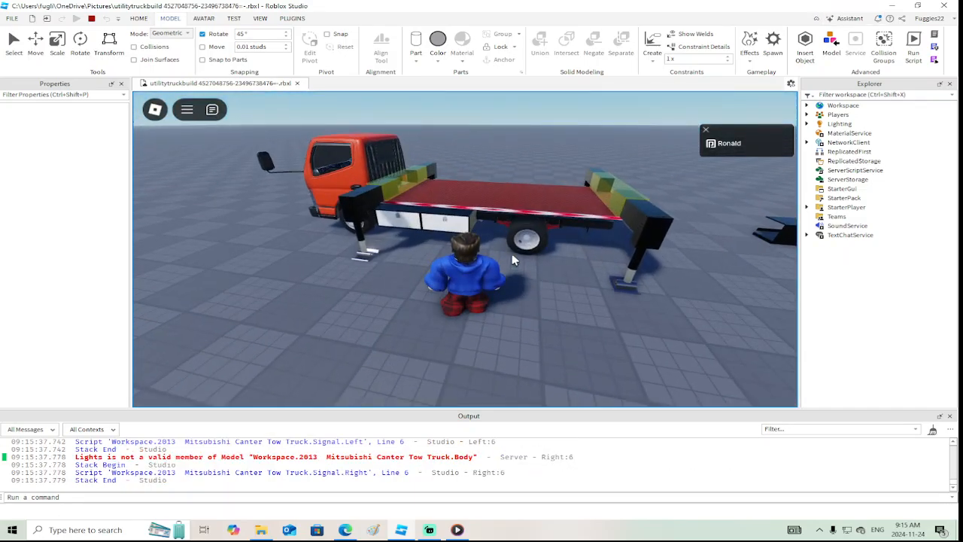
pyautogui.press('w')
pyautogui.moveTo(513, 259); pyautogui.dragTo(513, 260, button='right')
pyautogui.press('space')
pyautogui.press('w')
pyautogui.press('d')
pyautogui.press('a')
pyautogui.press('d')
pyautogui.press('s')
pyautogui.press('w')
pyautogui.press('s')
pyautogui.press('d')
pyautogui.press('d')
pyautogui.press('w')
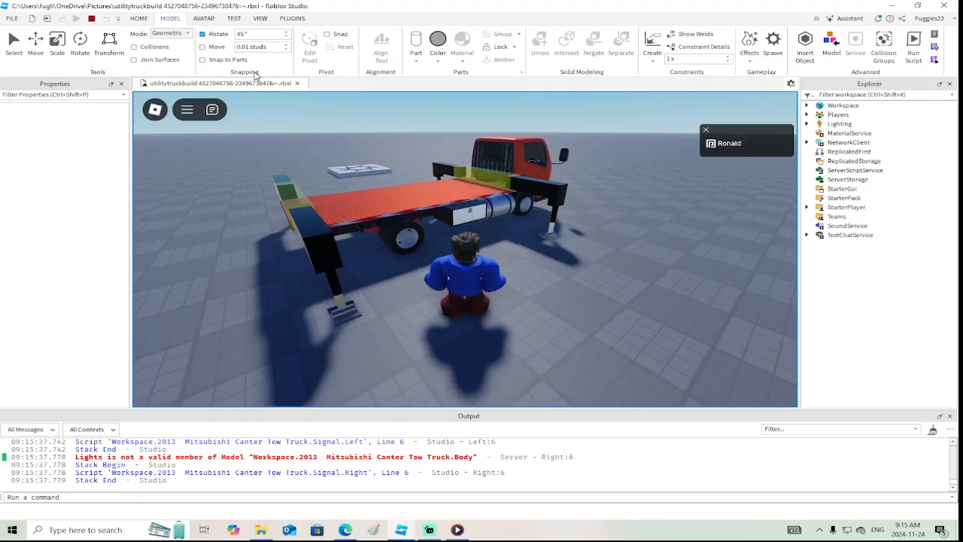
pyautogui.click(91, 18)
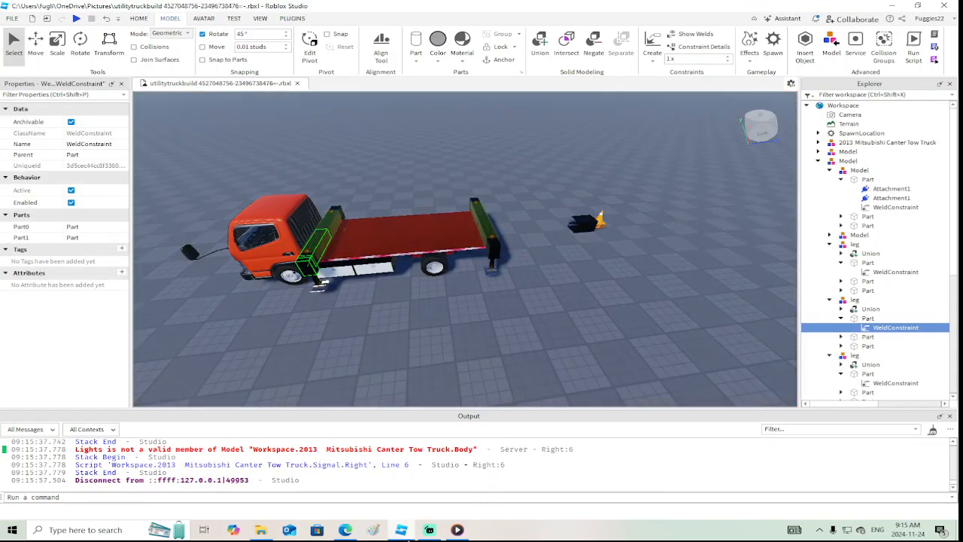
# Switch to the browser and study the Isuzu bucket truck gallery photos showing the extended boom and deployed outriggers
pyautogui.moveTo(401, 530)
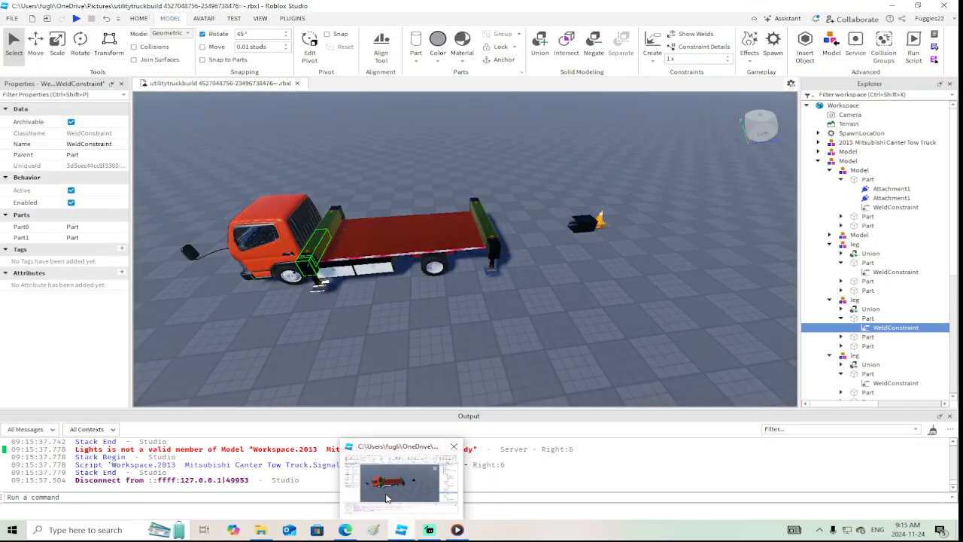
pyautogui.click(345, 529)
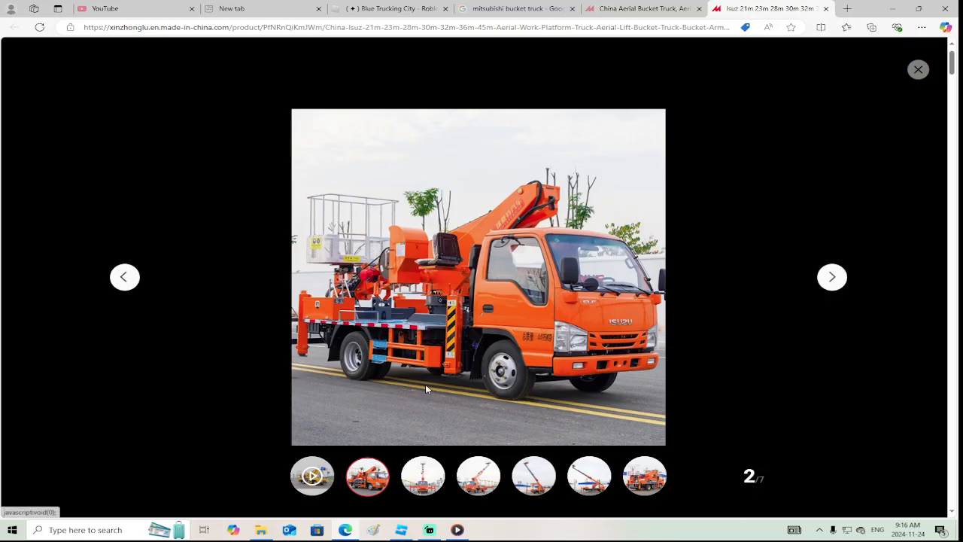
pyautogui.moveTo(531, 476)
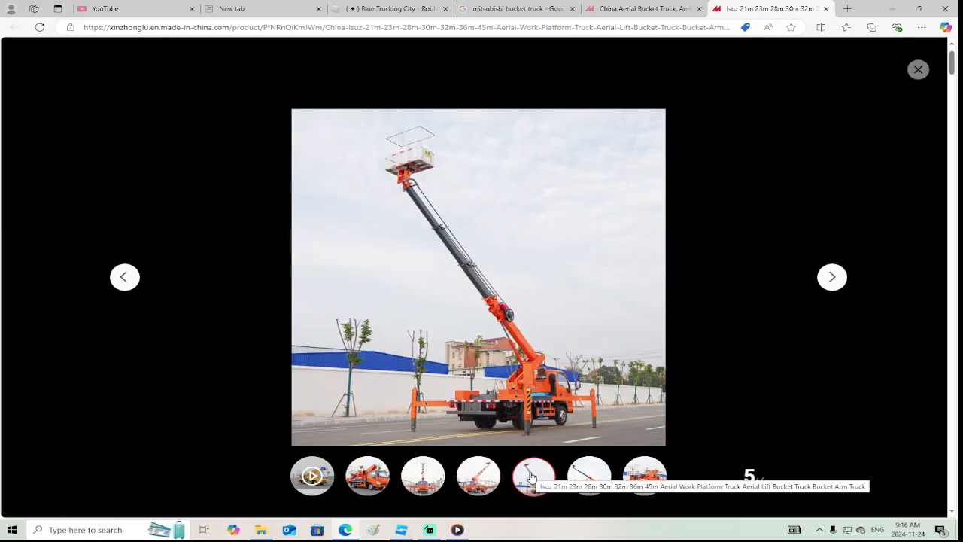
pyautogui.moveTo(589, 479)
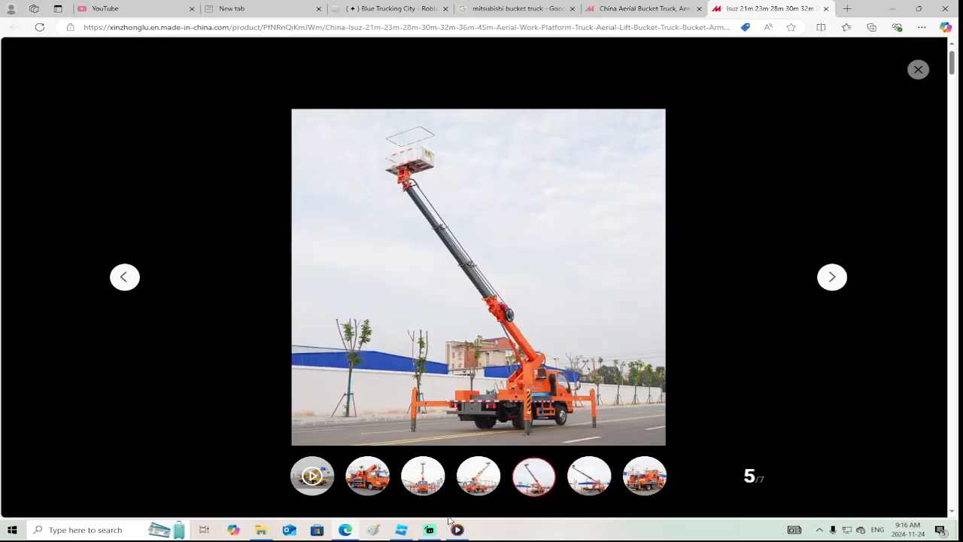
pyautogui.click(425, 530)
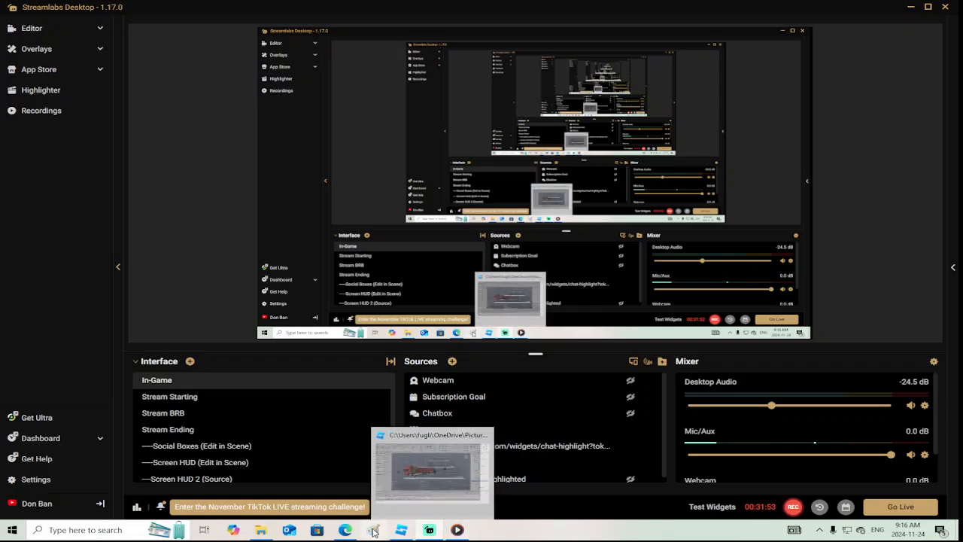
pyautogui.click(347, 532)
pyautogui.moveTo(594, 493)
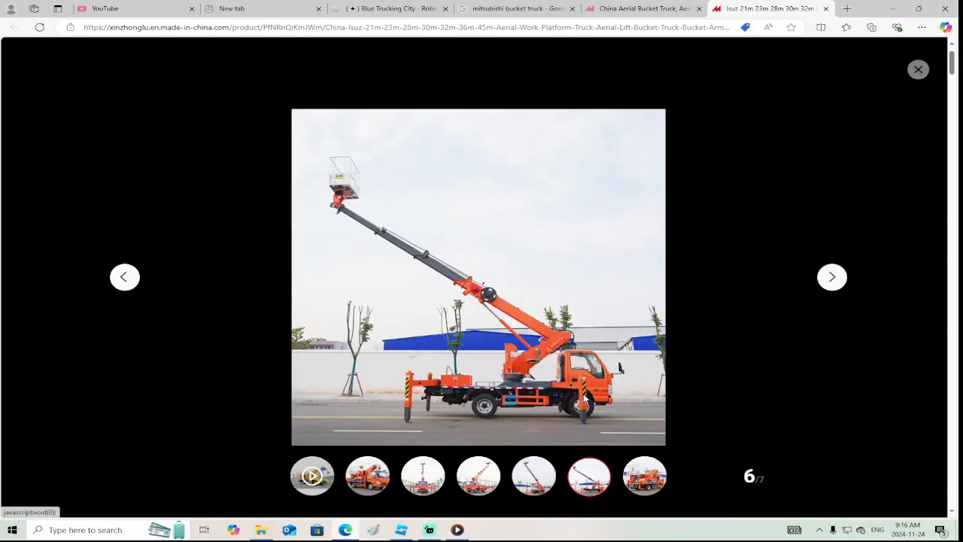
# Open Google in a new tab and search its images for "truck safe decal"
pyautogui.click(226, 8)
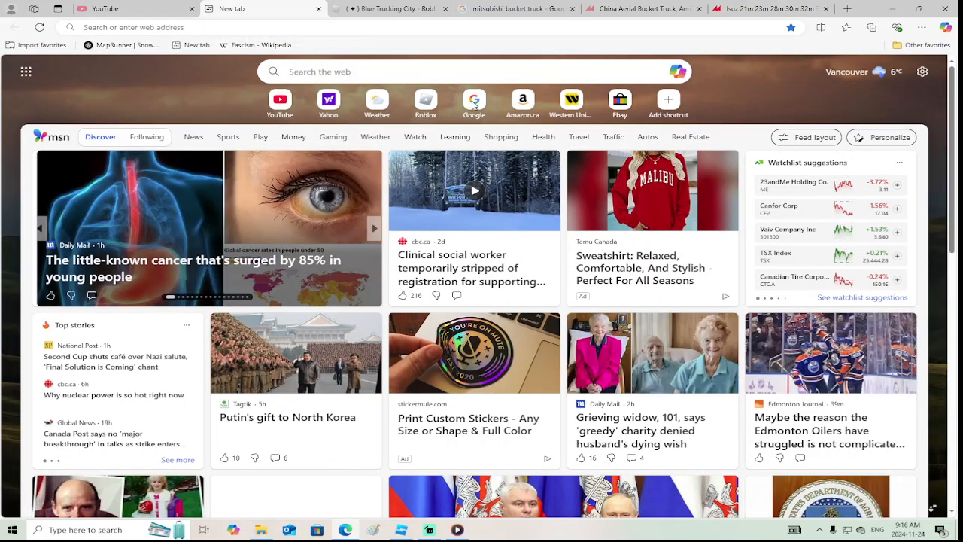
pyautogui.click(472, 101)
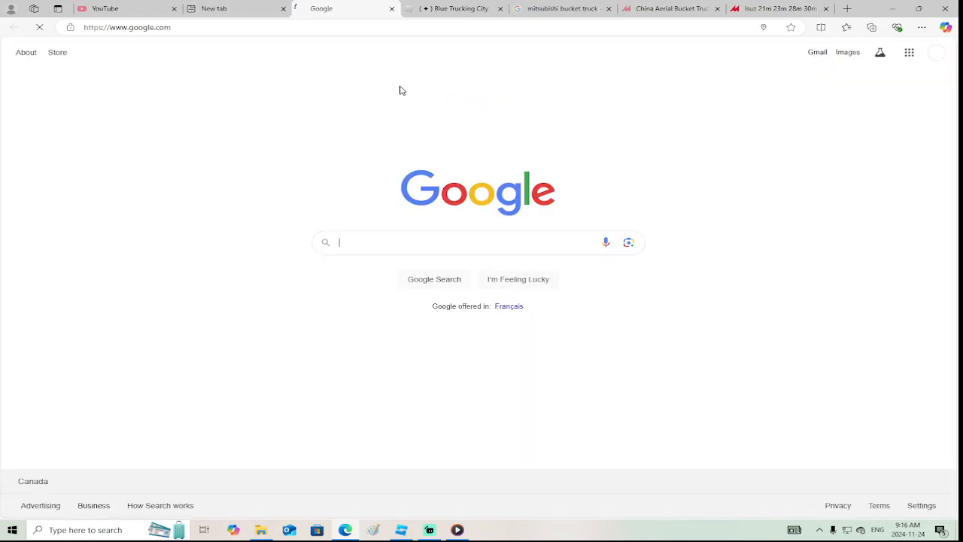
pyautogui.write('truck decal')
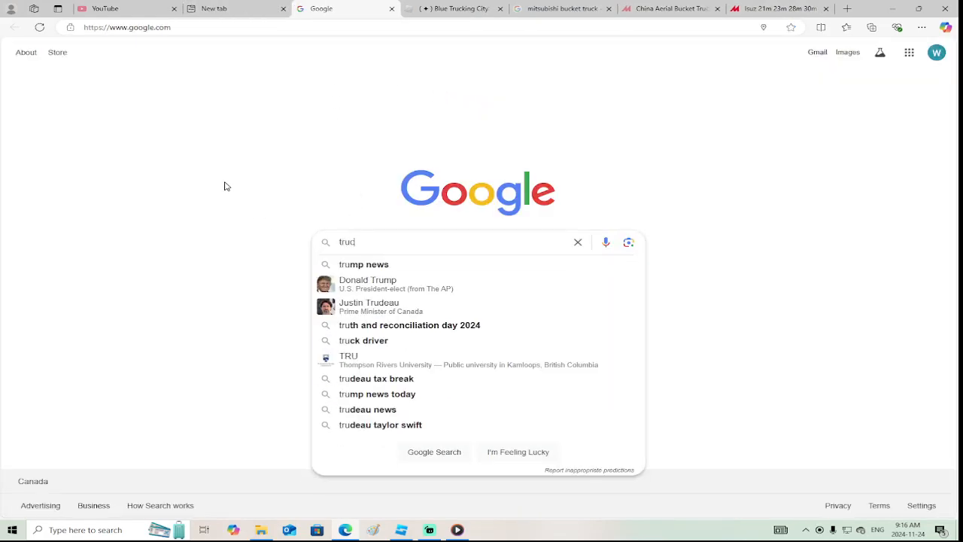
pyautogui.press('BackSpace')
pyautogui.press('BackSpace')
pyautogui.press('BackSpace')
pyautogui.press('BackSpace')
pyautogui.press('BackSpace')
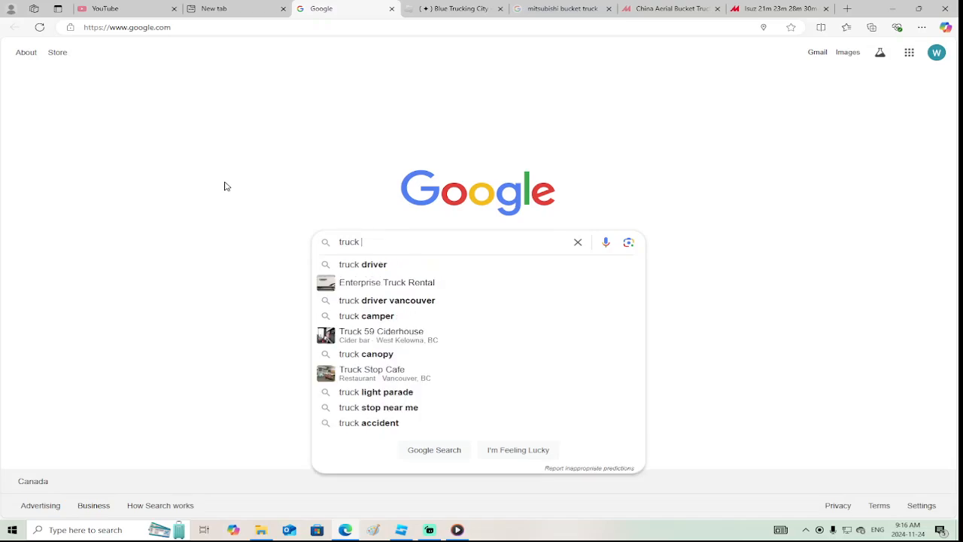
pyautogui.write('safe decal')
pyautogui.press('Return')
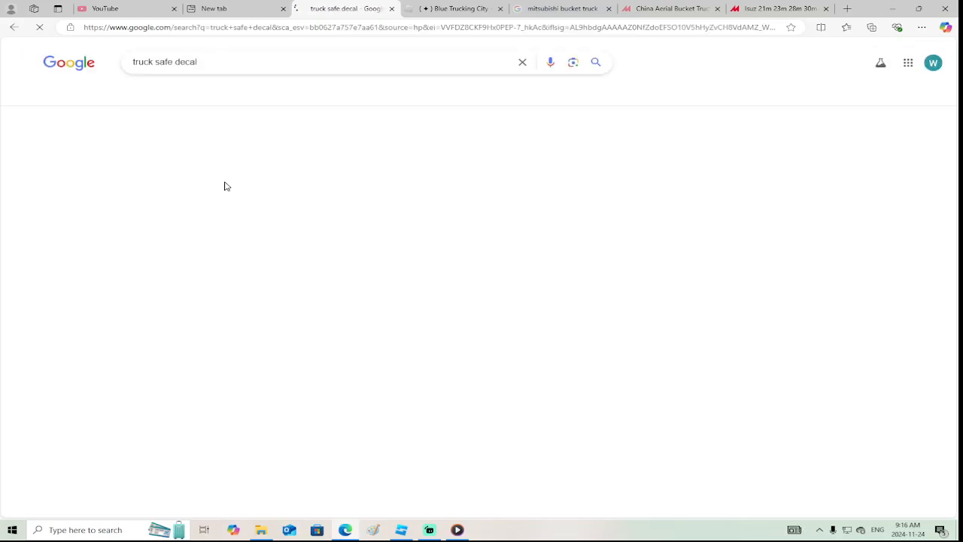
pyautogui.click(167, 95)
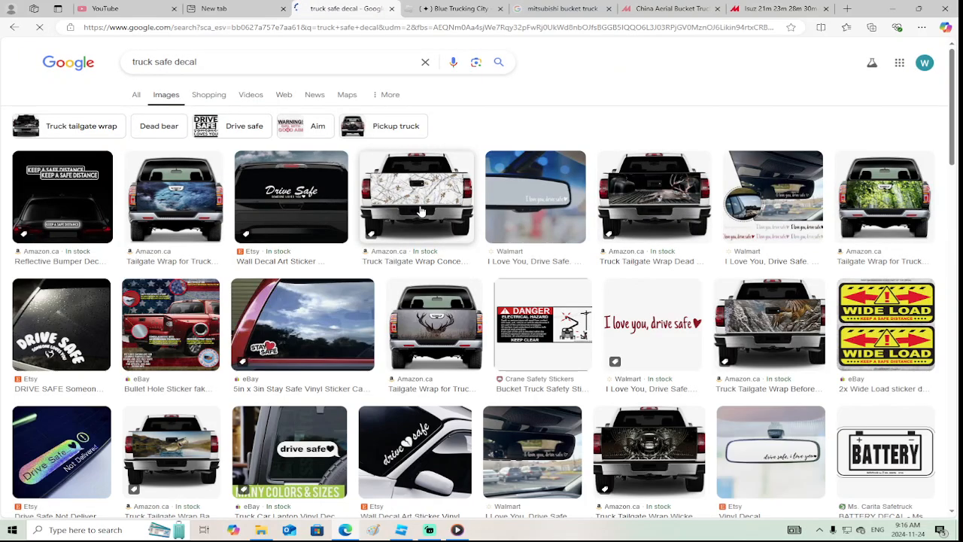
pyautogui.scroll(-3, 573, 263)
pyautogui.scroll(3, 421, 125)
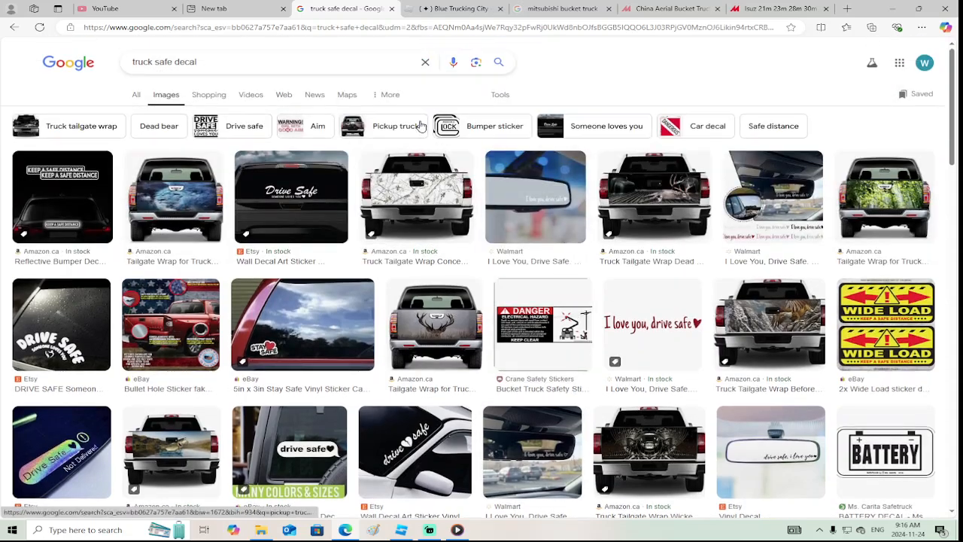
# Search Google Images for "semi truck decal" instead and browse the results for a suitable decal
pyautogui.moveTo(223, 58); pyautogui.dragTo(145, 51)
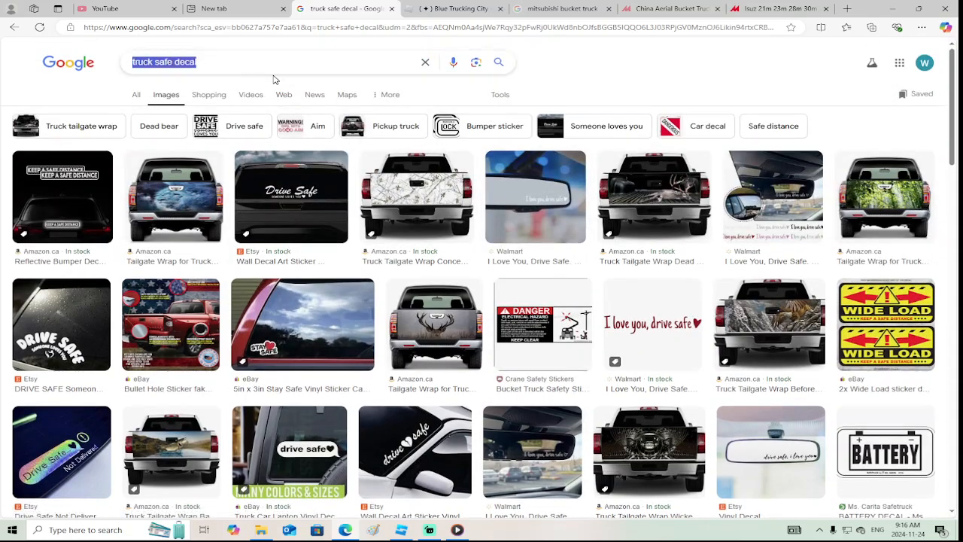
pyautogui.write('semi truck')
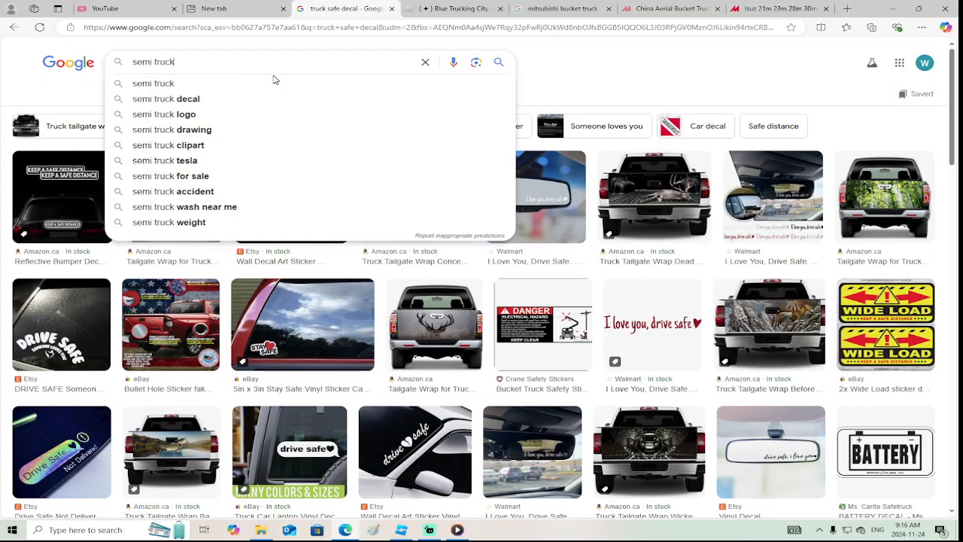
pyautogui.write(' dccal')
pyautogui.press('Return')
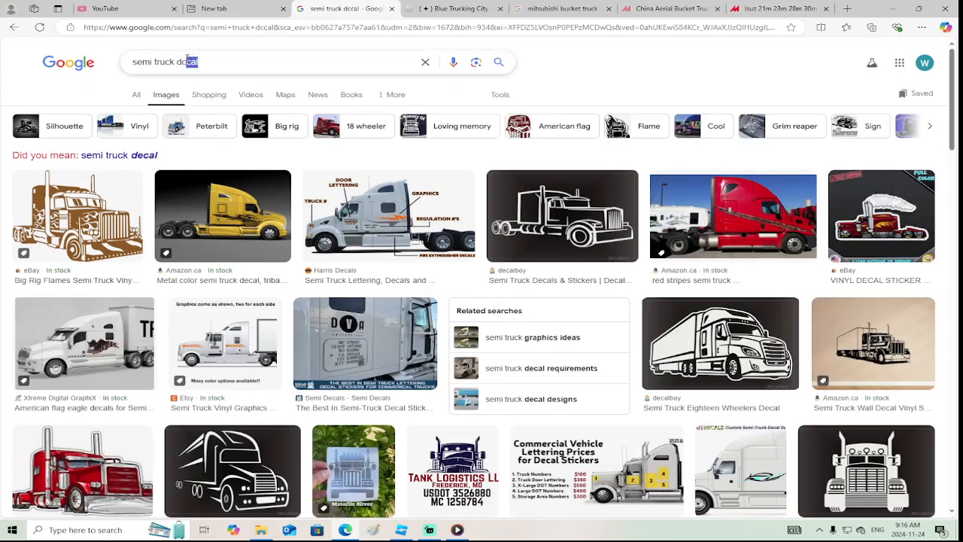
pyautogui.write('ecal')
pyautogui.press('Return')
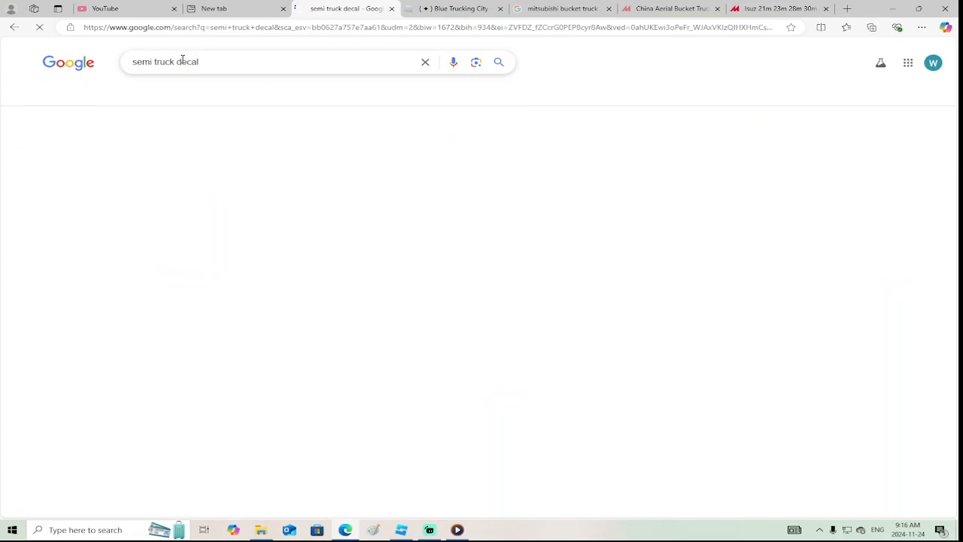
pyautogui.scroll(-10, 656, 273)
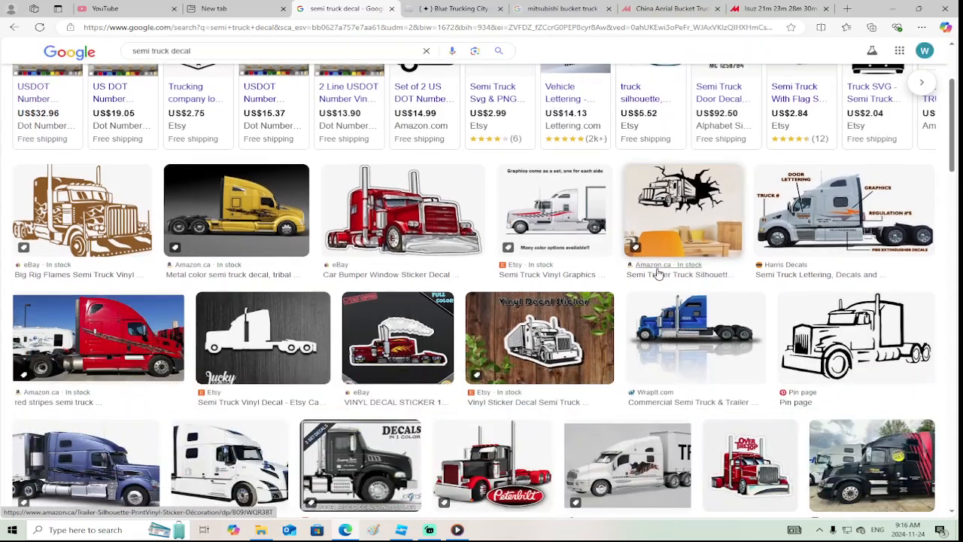
pyautogui.scroll(-10, 656, 273)
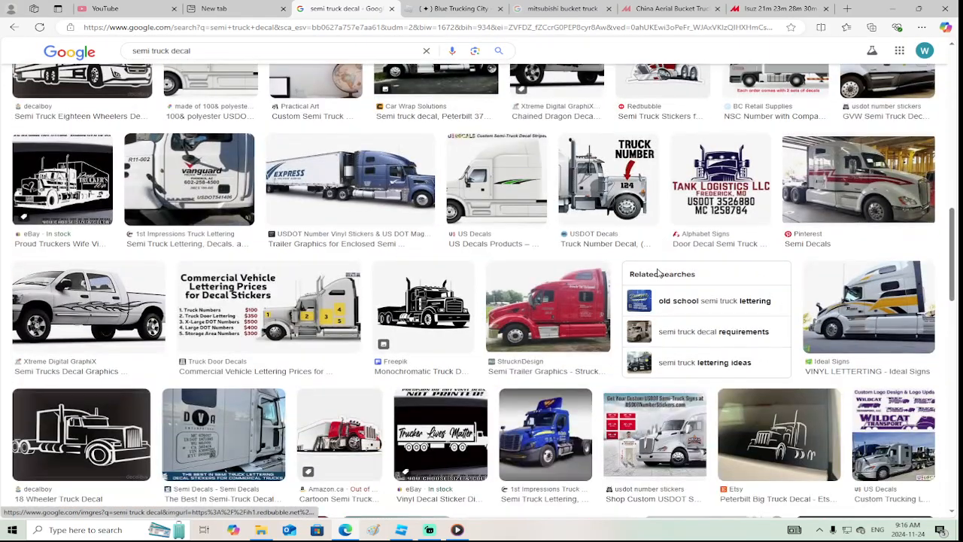
pyautogui.scroll(5, 647, 276)
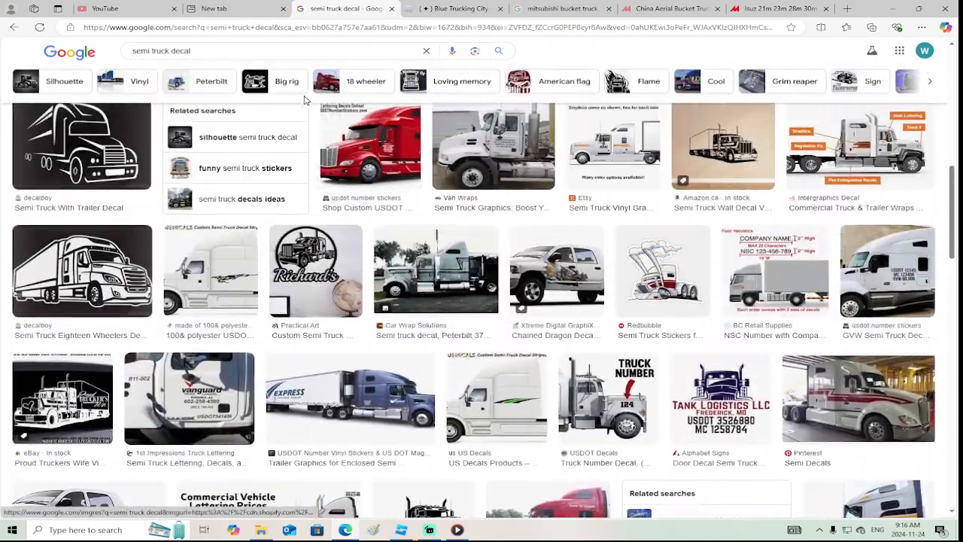
# Search Google Images for "semi truck refelct decal" and browse the results for a reflective truck decal
pyautogui.moveTo(191, 51); pyautogui.dragTo(180, 52)
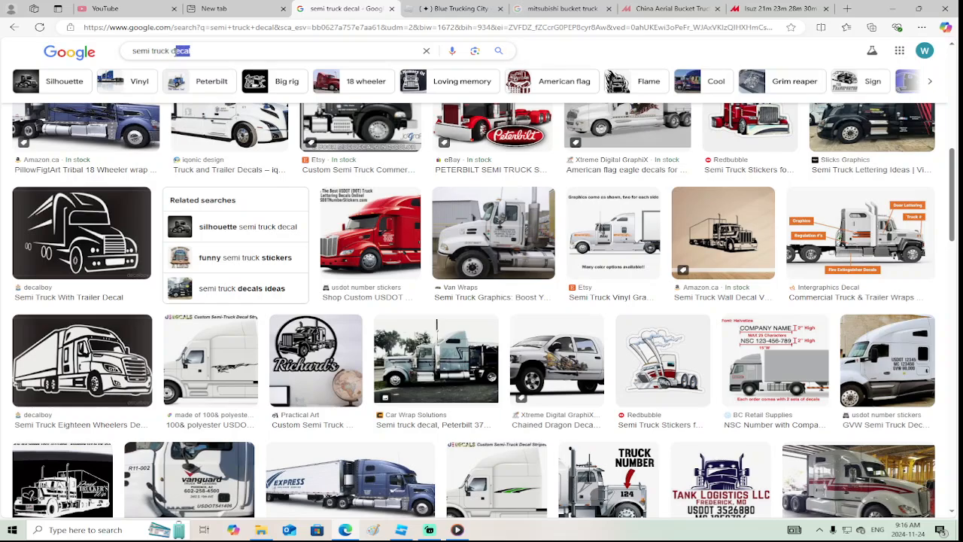
pyautogui.write('refelct')
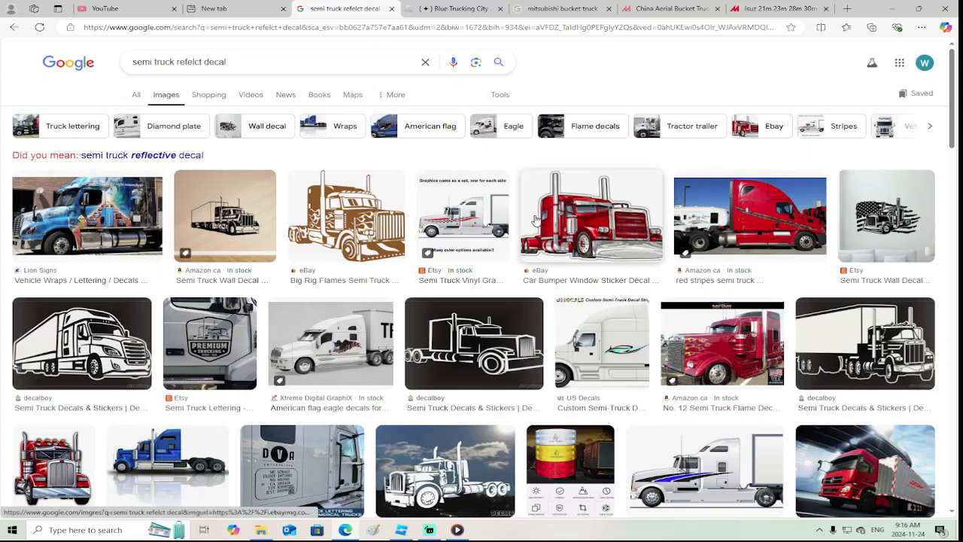
pyautogui.scroll(-3, 596, 235)
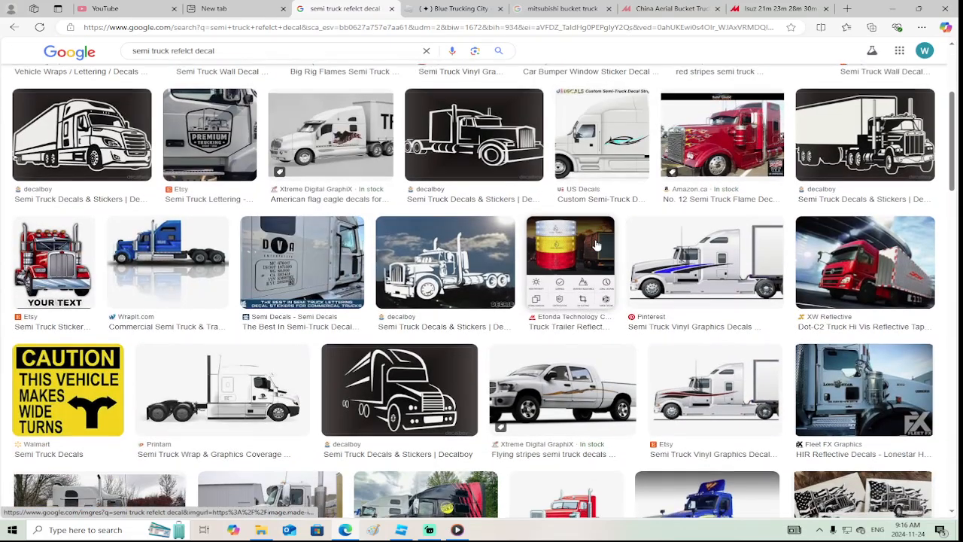
pyautogui.scroll(-6, 596, 245)
pyautogui.scroll(-3, 596, 244)
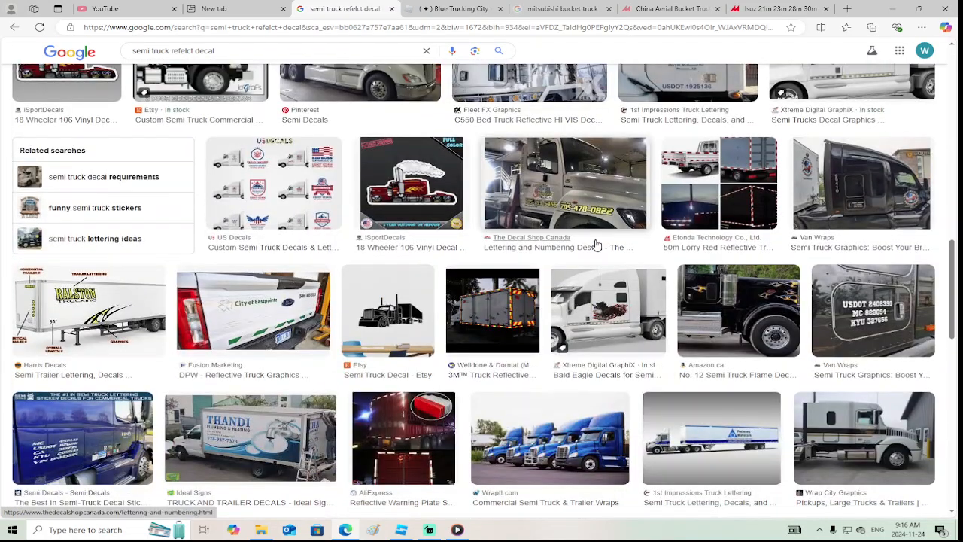
pyautogui.scroll(-2, 596, 244)
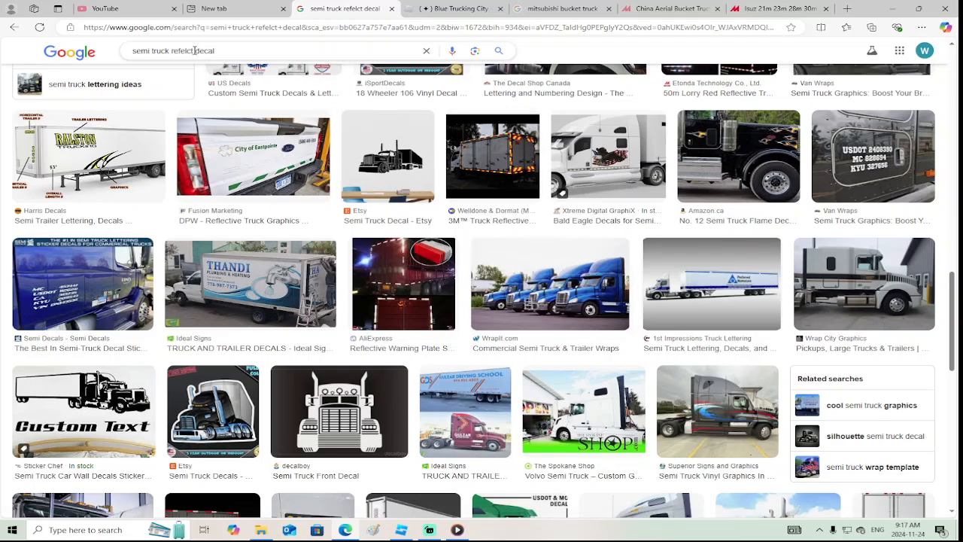
# Search the images for "semi truck trailer decal", browse the results, and refine the search to "semi truck trailer decal high visibility"
pyautogui.write('trailer')
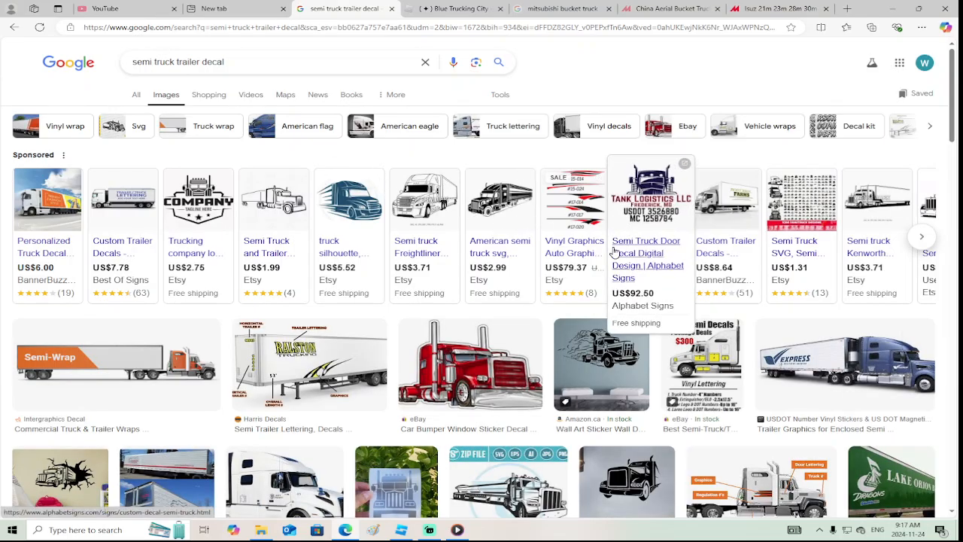
pyautogui.scroll(-8, 613, 252)
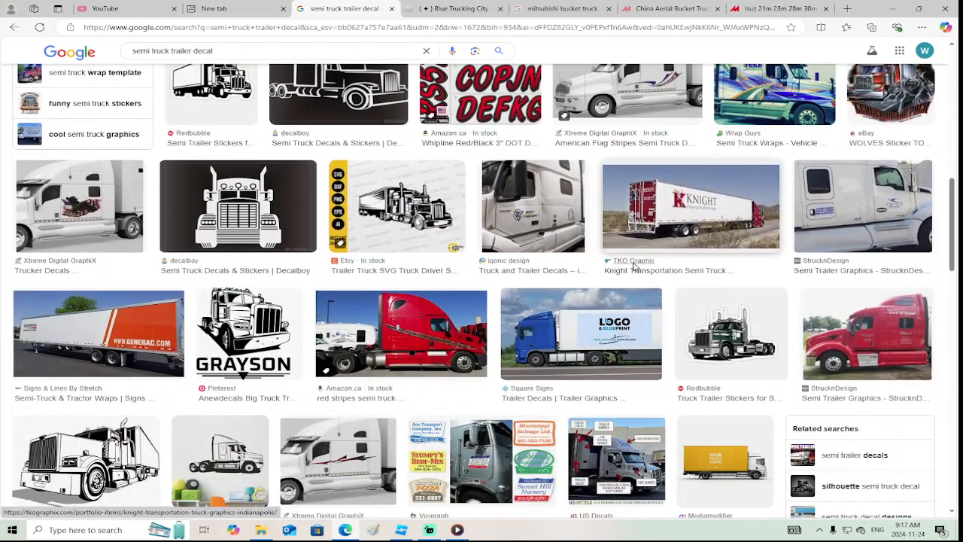
pyautogui.scroll(-6, 634, 267)
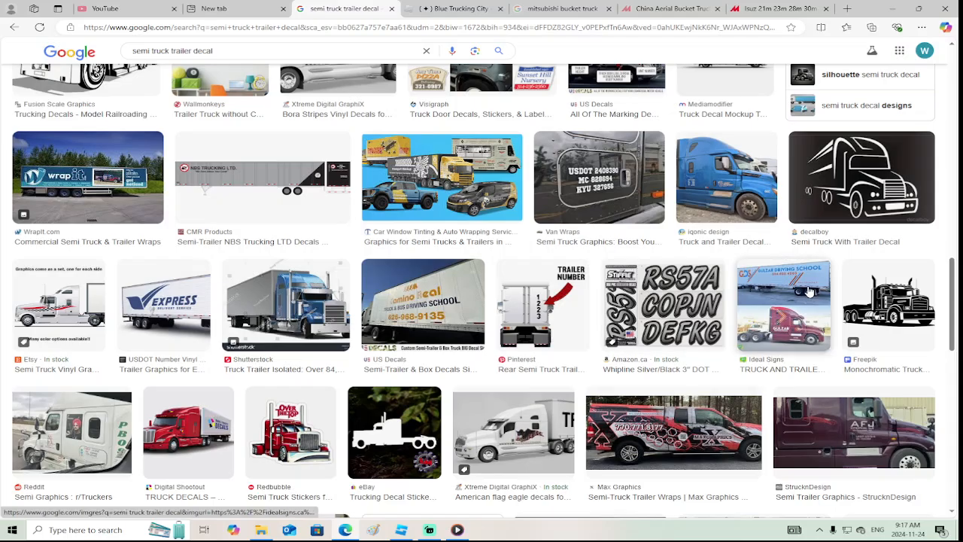
pyautogui.scroll(-10, 810, 292)
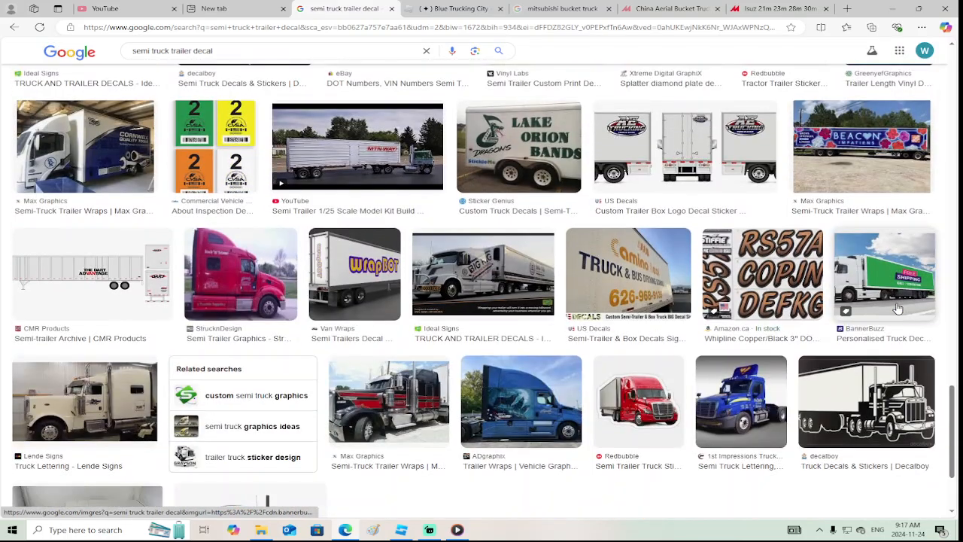
pyautogui.scroll(-10, 898, 309)
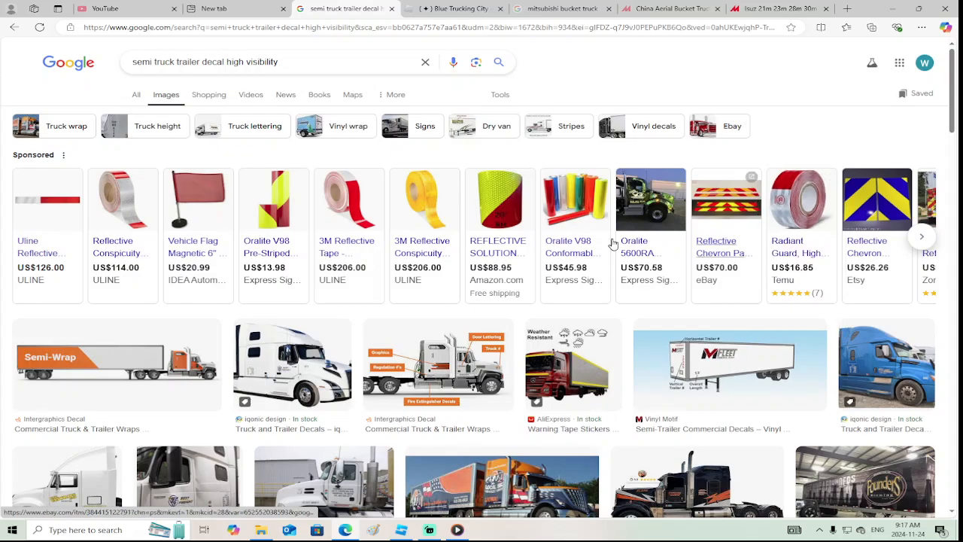
# Browse the high-visibility decal results and sponsored reflective products for a suitable warning stripe pattern
pyautogui.moveTo(62, 212)
pyautogui.scroll(-2, 497, 316)
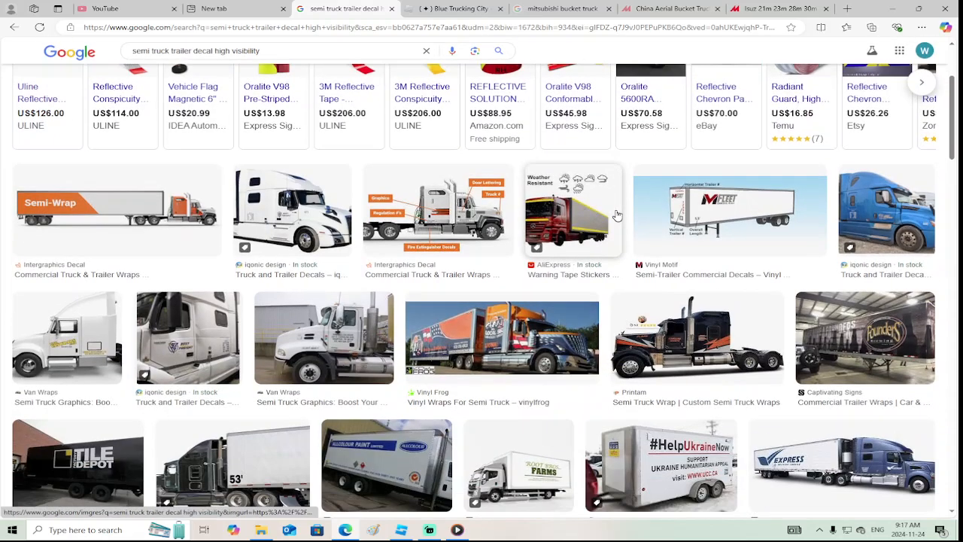
pyautogui.scroll(2, 752, 211)
pyautogui.moveTo(875, 191)
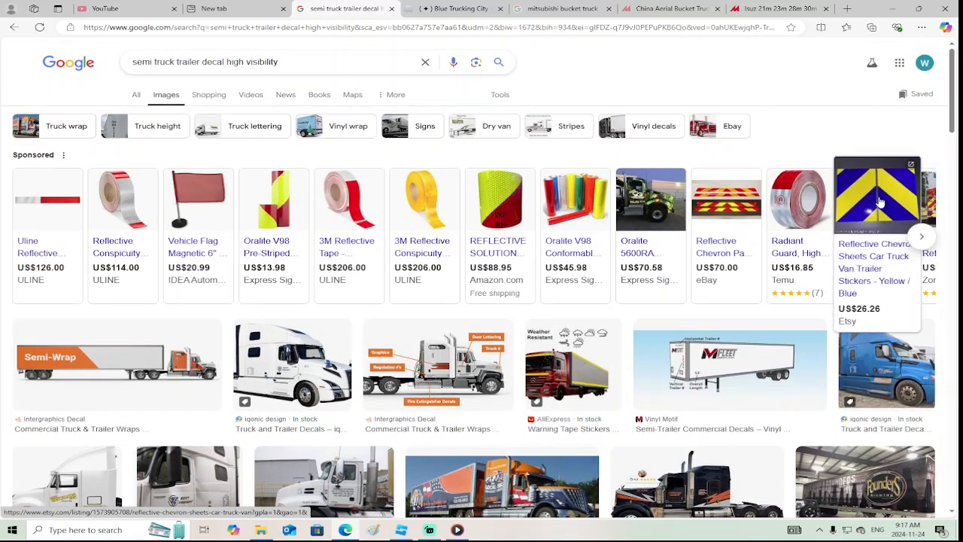
pyautogui.scroll(-6, 624, 260)
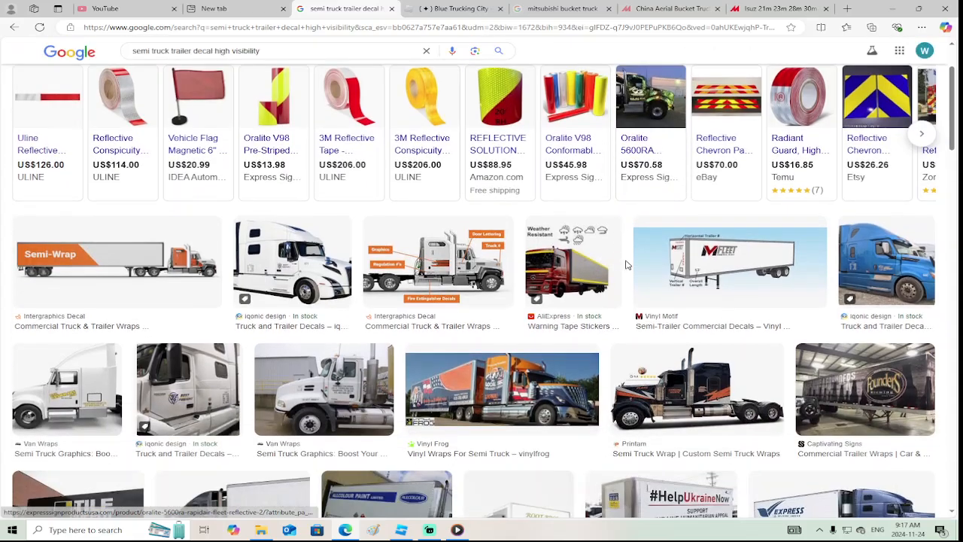
pyautogui.scroll(-5, 625, 265)
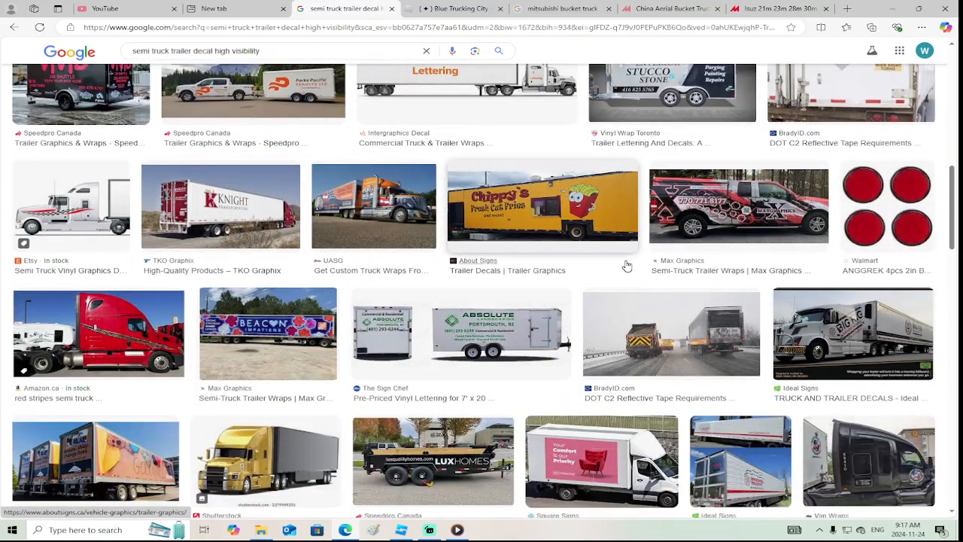
pyautogui.scroll(-7, 625, 265)
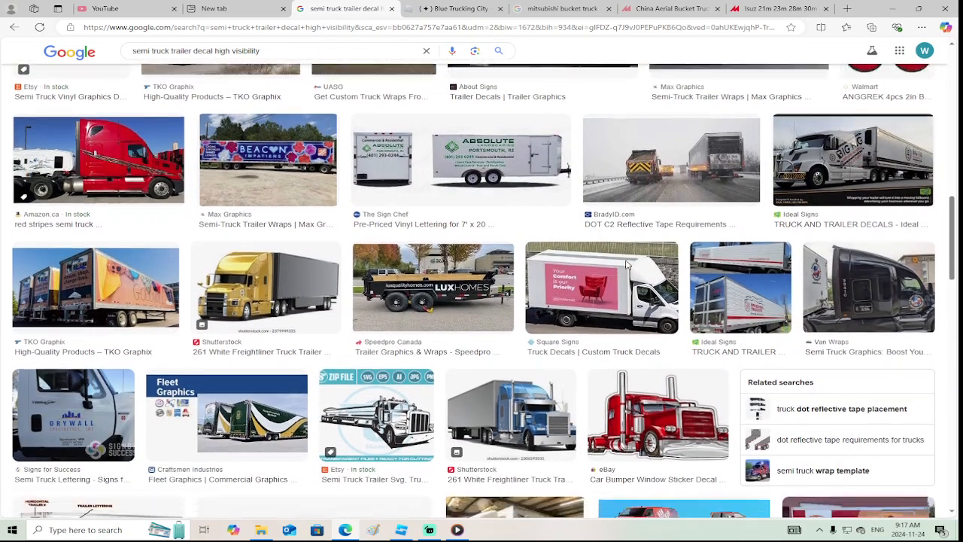
pyautogui.scroll(-6, 625, 265)
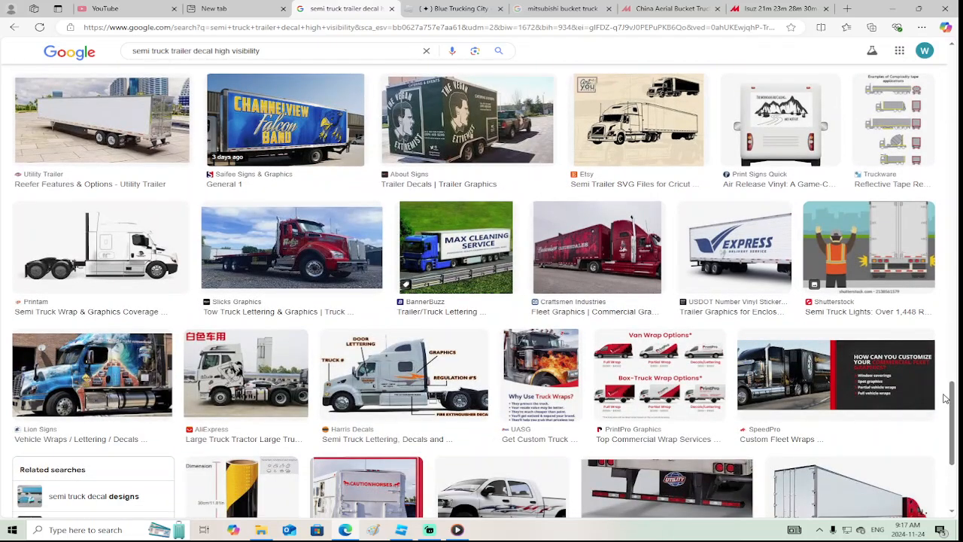
pyautogui.moveTo(954, 397); pyautogui.dragTo(956, 164)
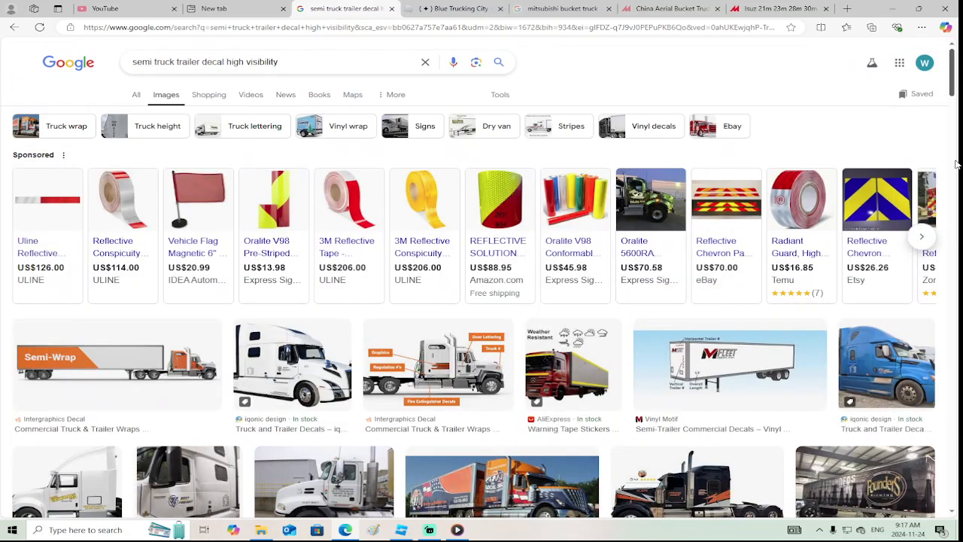
# Open the yellow and blue reflective chevron listing, go to its yellow and green variant, and enlarge the product photo
pyautogui.click(863, 204)
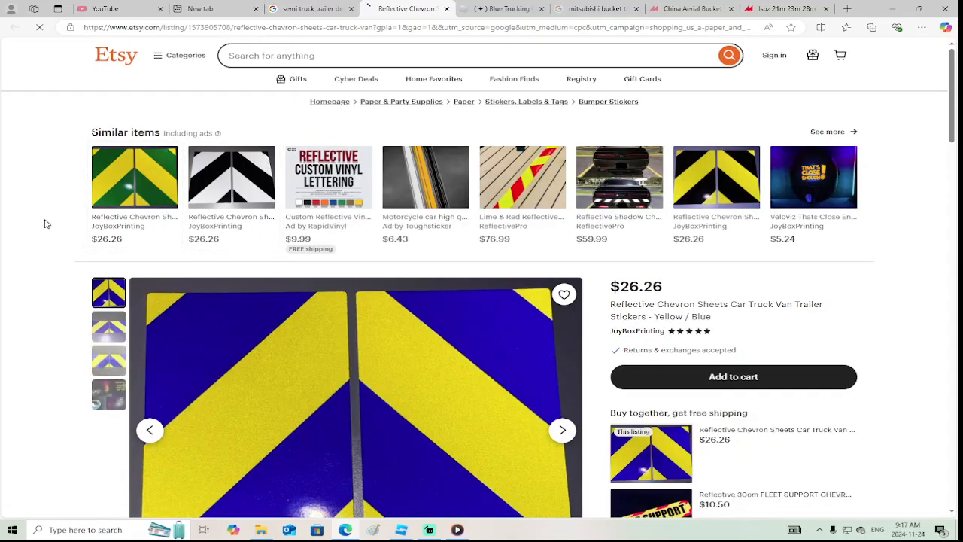
pyautogui.click(124, 196)
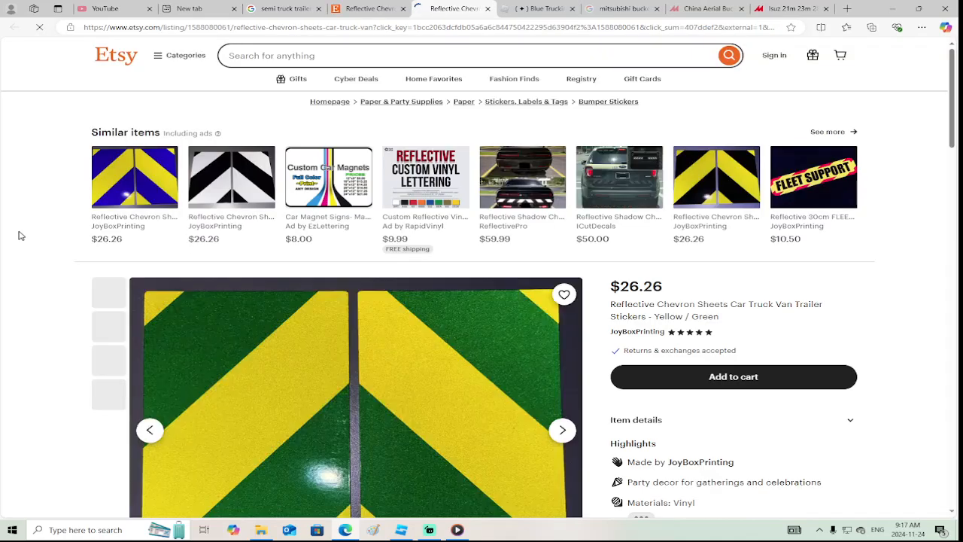
pyautogui.scroll(-2, 6, 299)
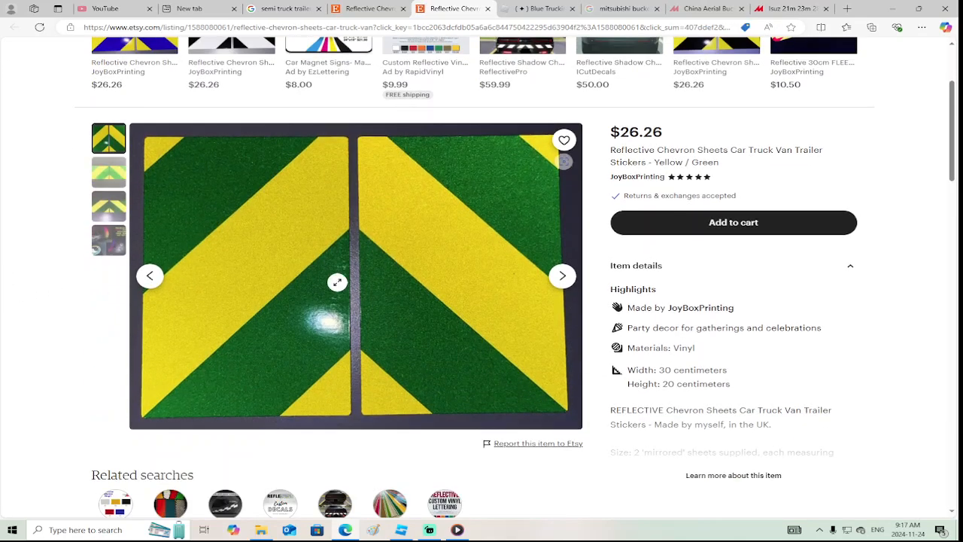
pyautogui.click(434, 225)
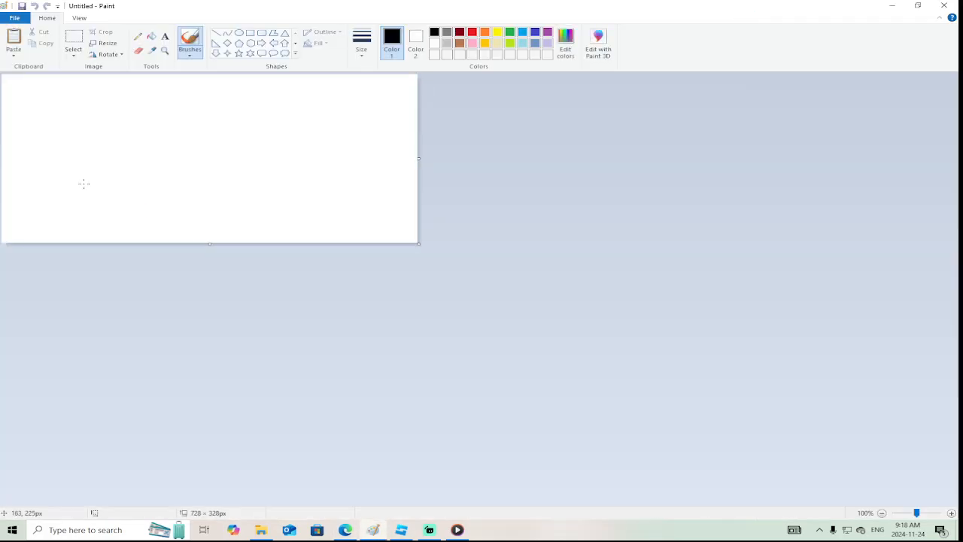
# Paste the captured chevron photo screenshot into Paint and crop it to about 390 × 684 px inside the left striped panel
pyautogui.click(373, 530)
pyautogui.click(13, 39)
pyautogui.scroll(-3, 269, 223)
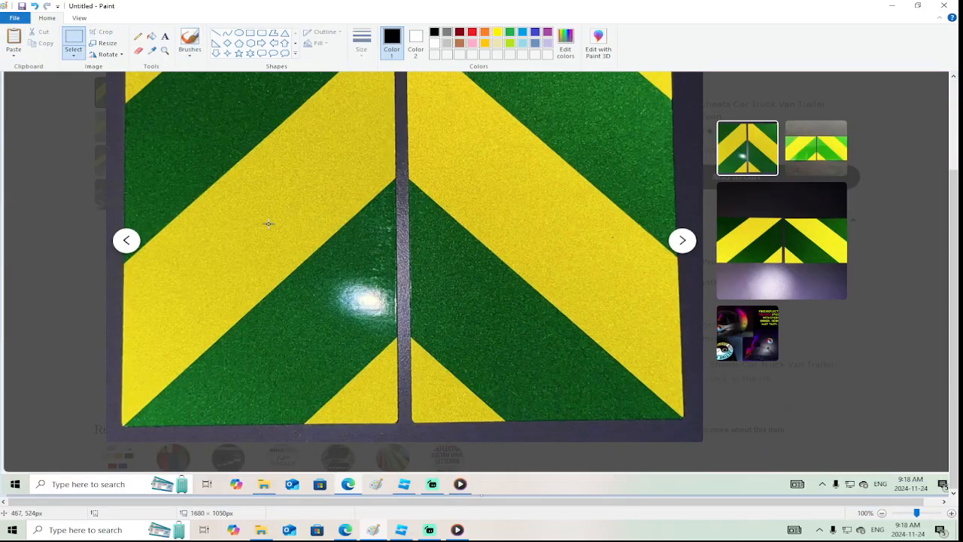
pyautogui.scroll(3, 269, 223)
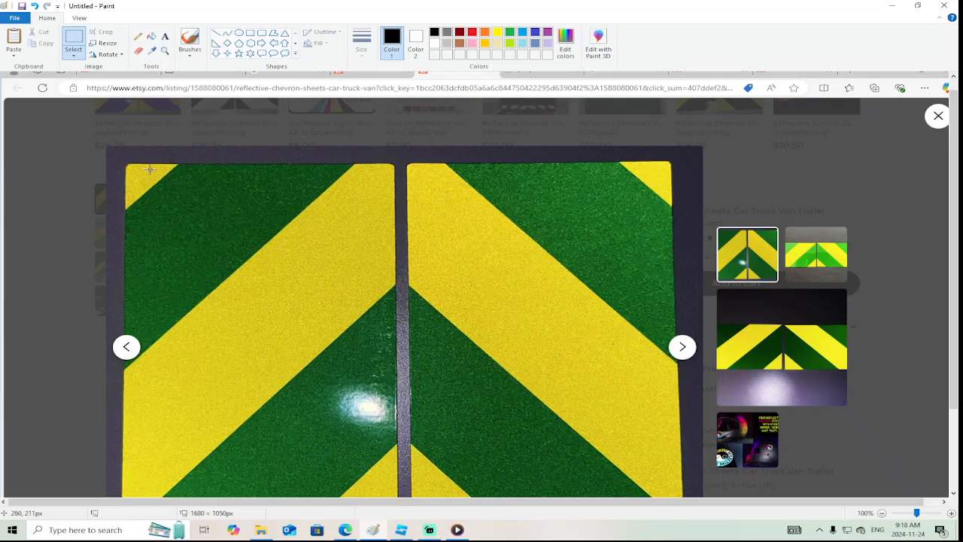
pyautogui.moveTo(152, 169); pyautogui.dragTo(375, 413)
pyautogui.scroll(-3, 229, 390)
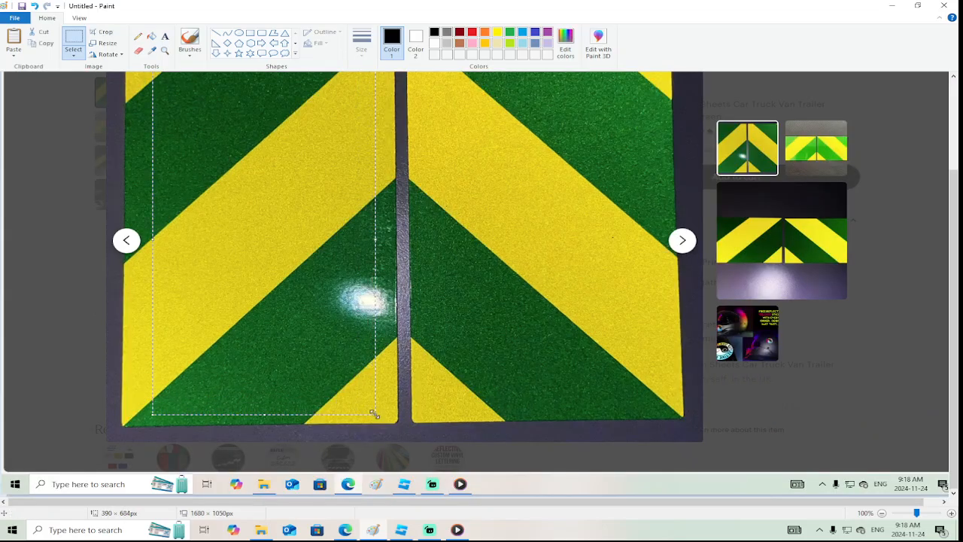
pyautogui.click(106, 34)
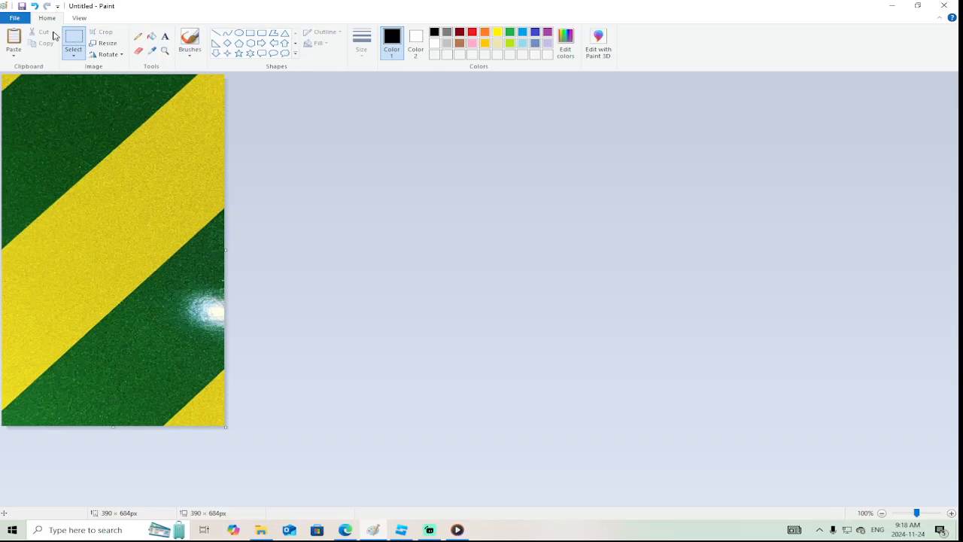
pyautogui.click(14, 17)
pyautogui.click(35, 105)
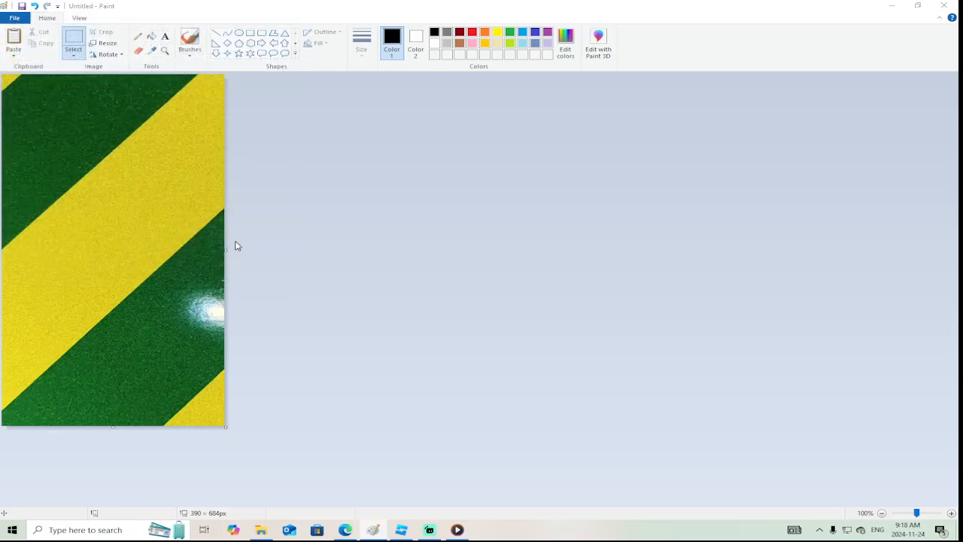
pyautogui.click(445, 423)
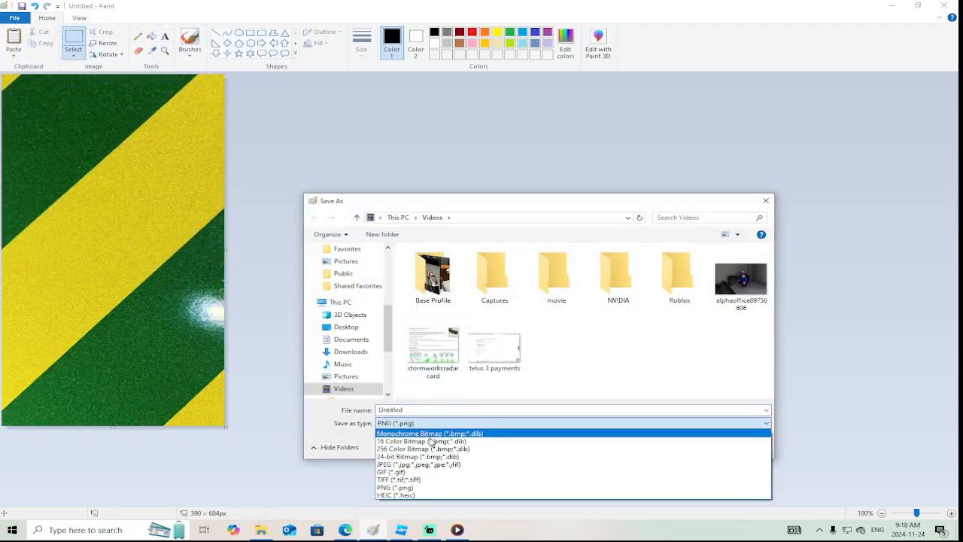
pyautogui.click(418, 464)
pyautogui.doubleClick(417, 410)
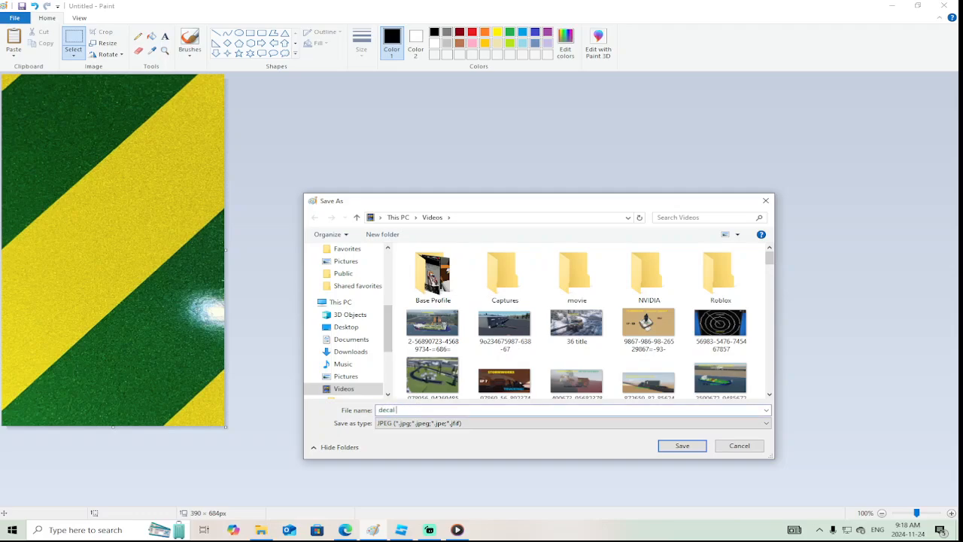
pyautogui.click(677, 448)
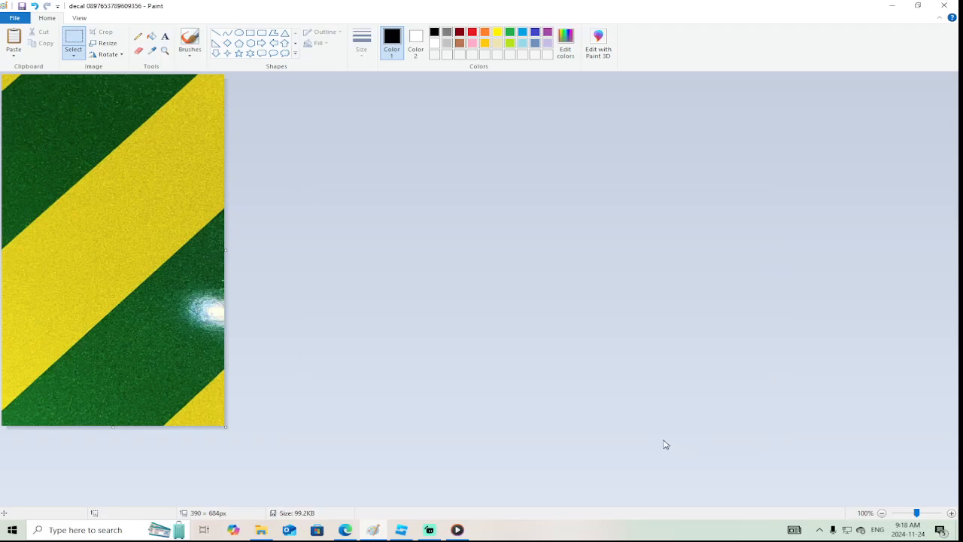
# Switch to Roblox Studio and examine the truck's rear outriggers, flatbed side and cab from several angles
pyautogui.click(401, 529)
pyautogui.moveTo(591, 219); pyautogui.dragTo(595, 238, button='right')
pyautogui.click(595, 243)
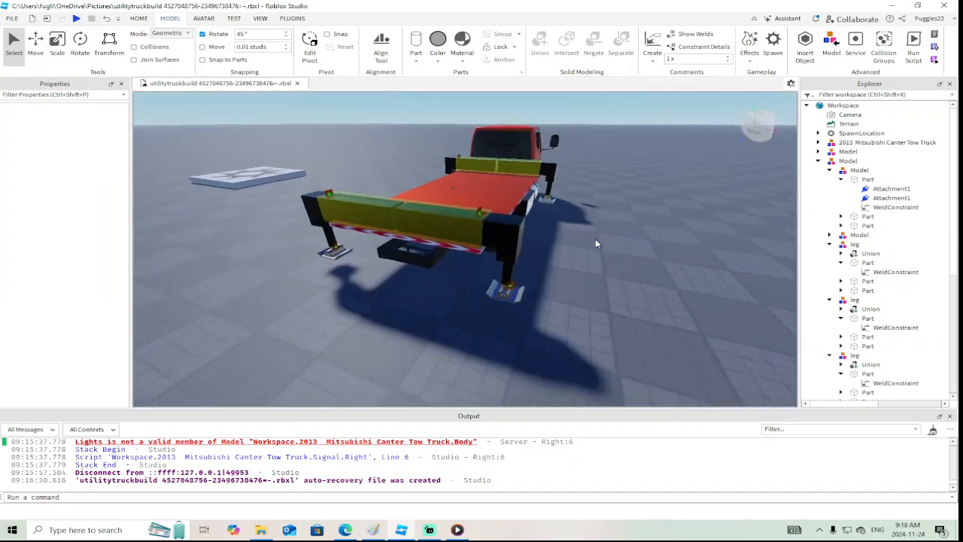
pyautogui.scroll(5, 438, 234)
pyautogui.moveTo(470, 239); pyautogui.dragTo(471, 237, button='right')
pyautogui.scroll(-4, 470, 240)
pyautogui.scroll(3, 471, 237)
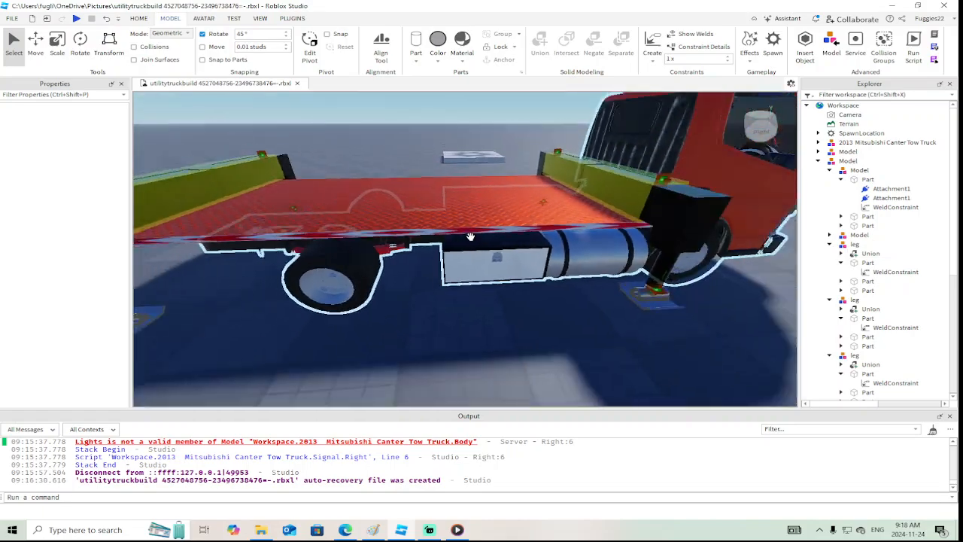
pyautogui.scroll(-4, 472, 236)
pyautogui.scroll(-3, 512, 303)
pyautogui.click(532, 216)
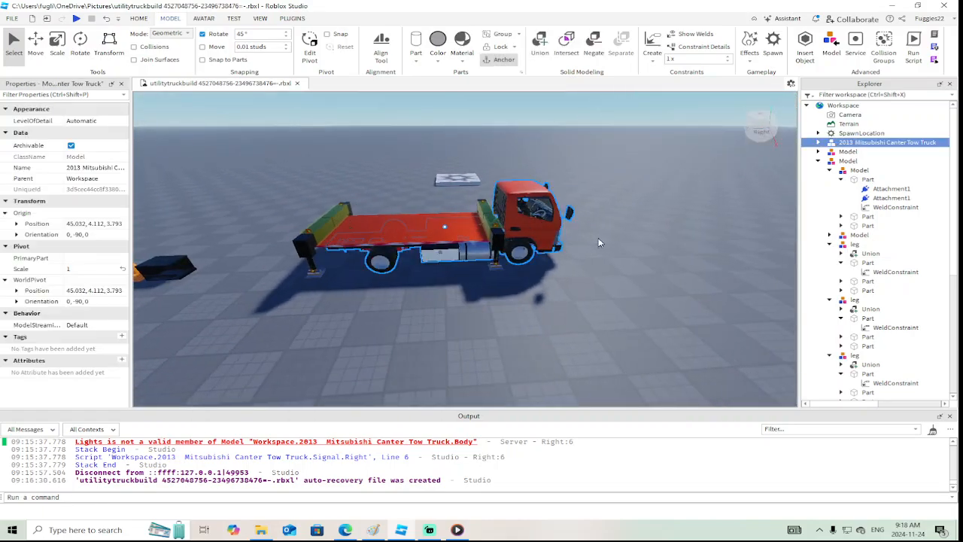
pyautogui.scroll(-2, 649, 256)
pyautogui.rightClick(649, 256)
pyautogui.click(558, 226)
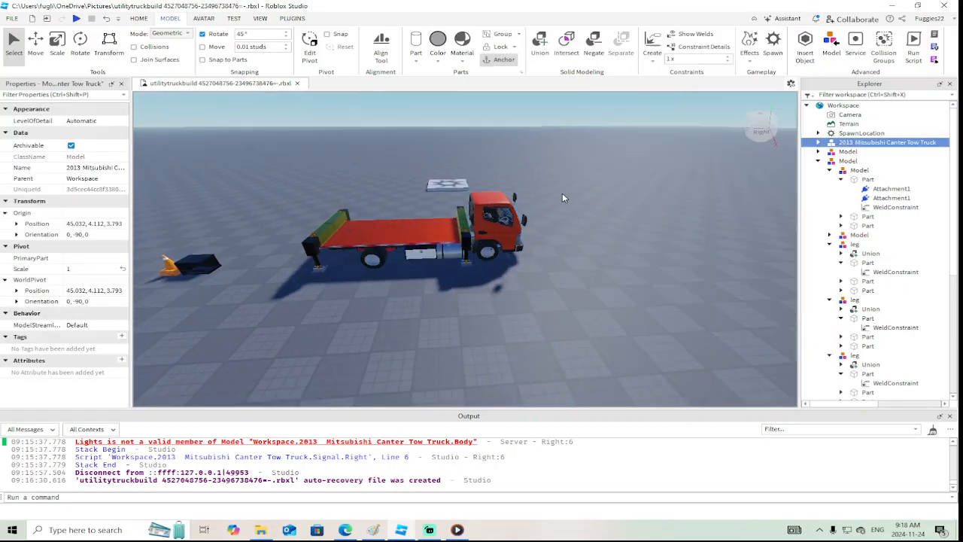
# Collapse the flatbed and outrigger model's hierarchy and select the whole model in the Workspace
pyautogui.click(829, 171)
pyautogui.click(830, 189)
pyautogui.click(830, 197)
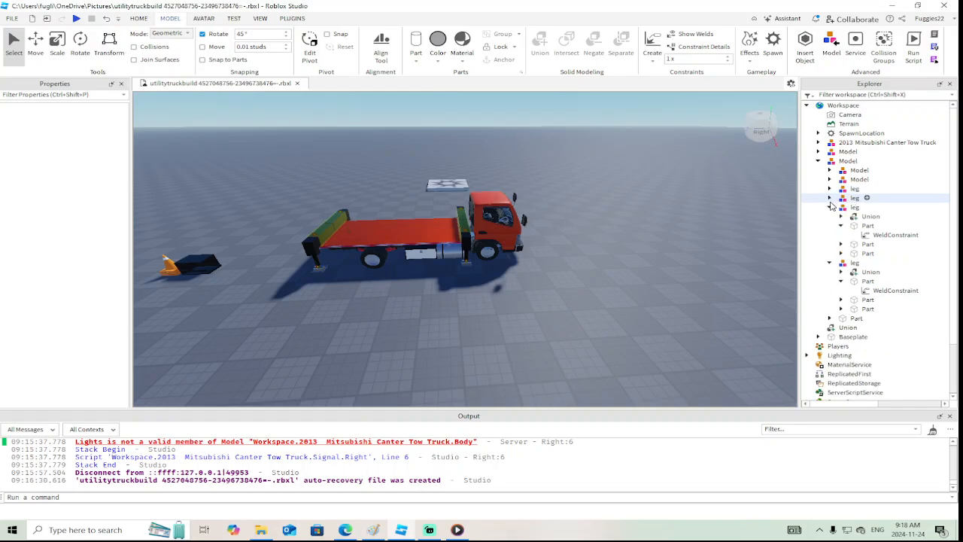
pyautogui.click(830, 207)
pyautogui.click(829, 217)
pyautogui.click(817, 160)
pyautogui.click(848, 161)
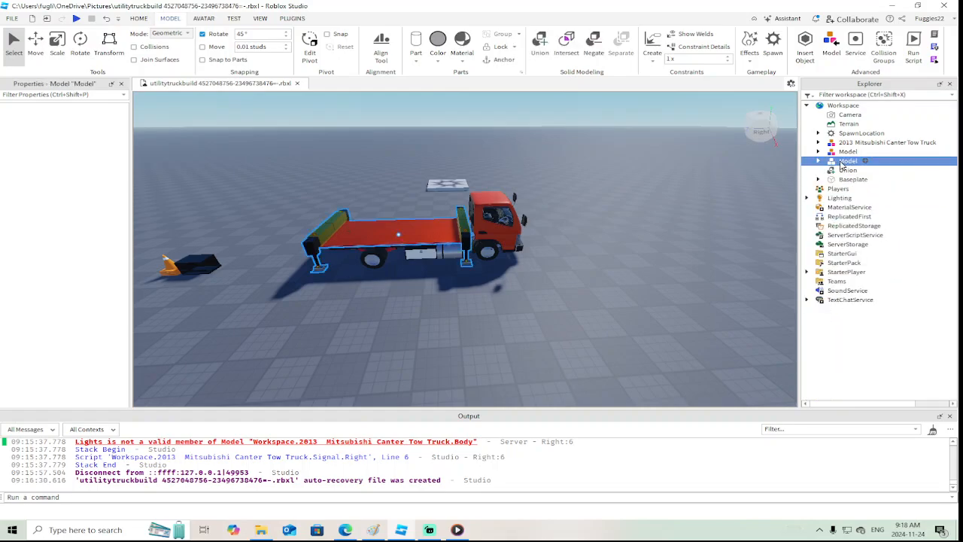
# Open the "wip" experience in a second Roblox Studio window and bring an empty area of its baseplate into view
pyautogui.click(12, 19)
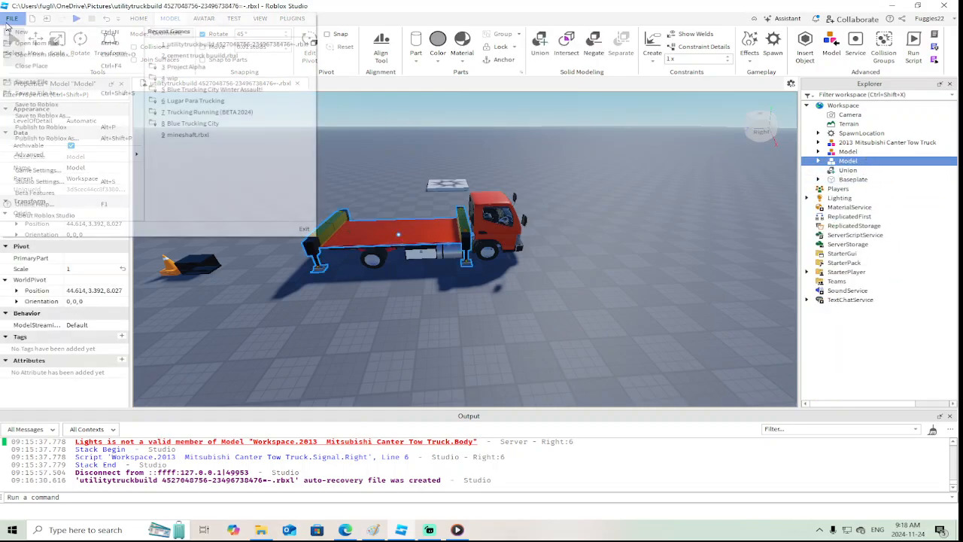
pyautogui.click(91, 57)
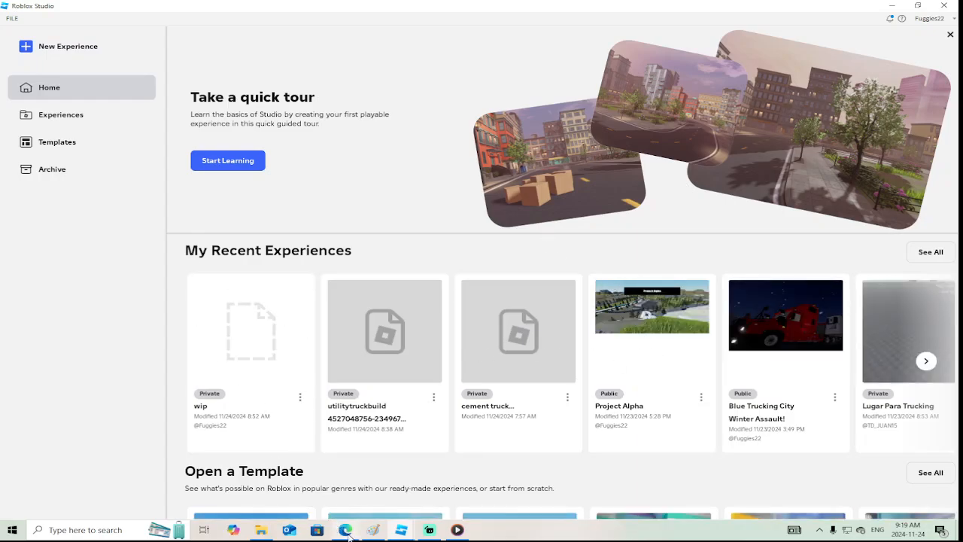
pyautogui.moveTo(348, 525)
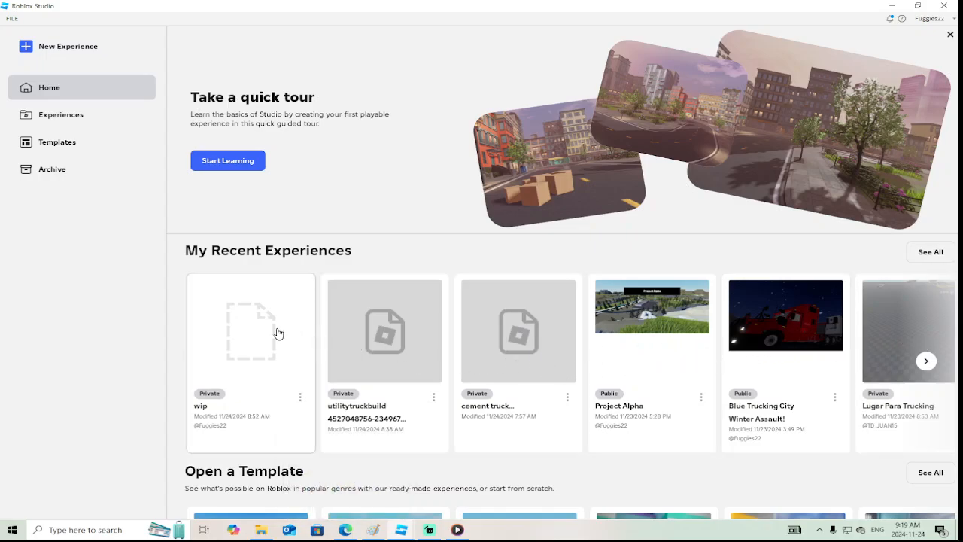
pyautogui.click(256, 331)
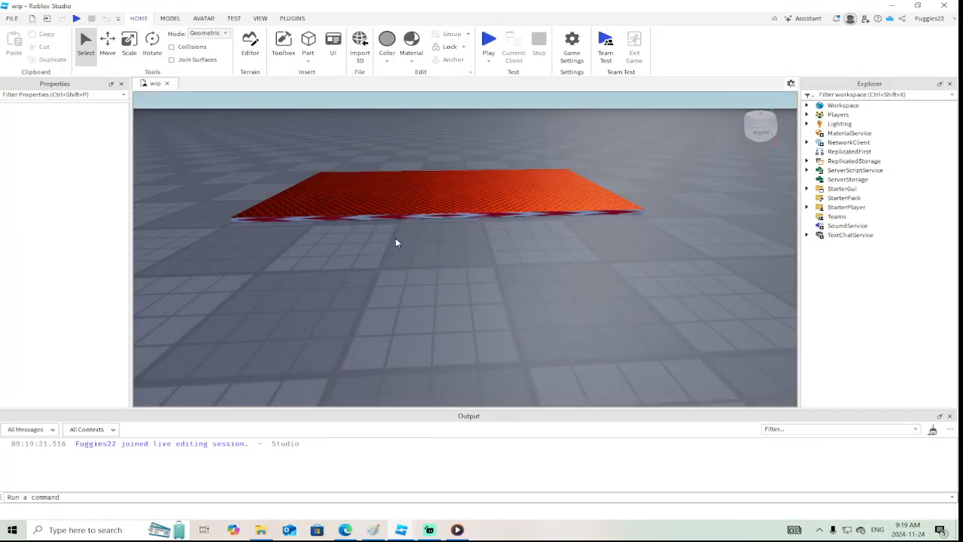
pyautogui.scroll(2, 429, 272)
pyautogui.moveTo(429, 272); pyautogui.dragTo(405, 268, button='right')
pyautogui.scroll(2, 398, 268)
pyautogui.rightClick(375, 267)
pyautogui.click(365, 203)
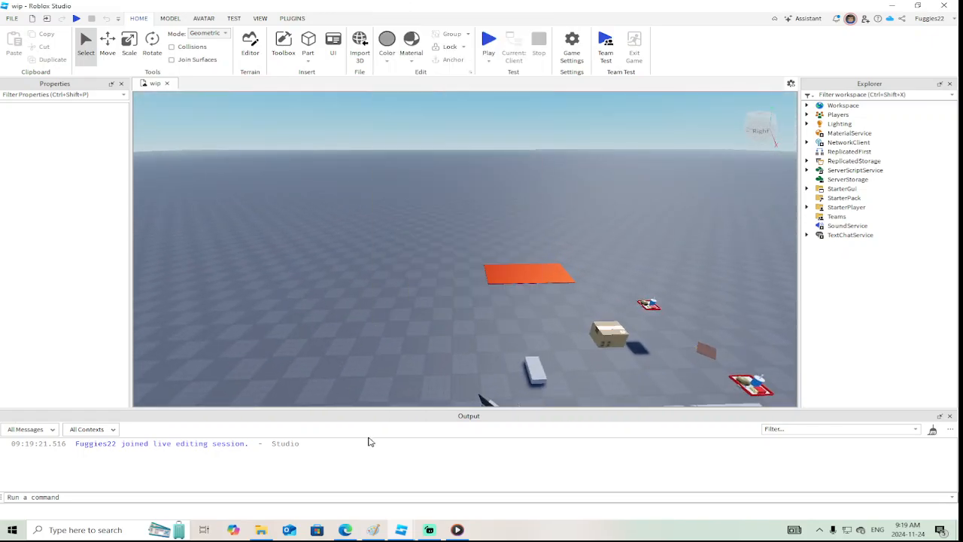
# Copy the flatbed and outrigger model from the utilitytruckbuild file and paste it into the wip place
pyautogui.moveTo(414, 533)
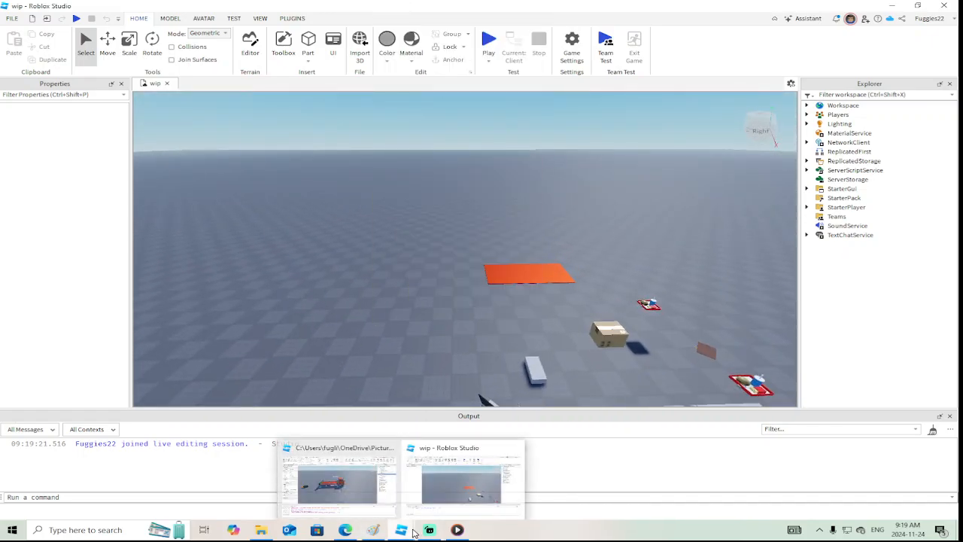
pyautogui.click(366, 475)
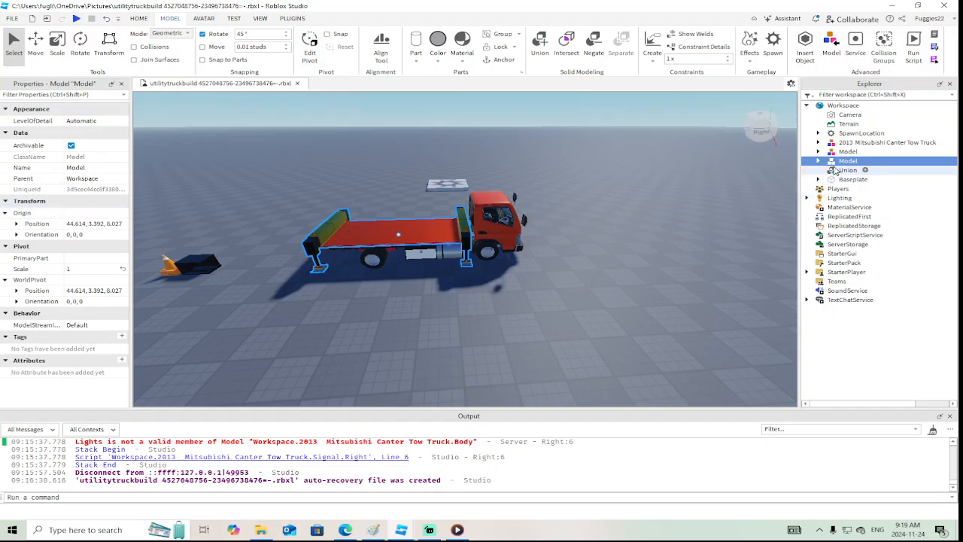
pyautogui.rightClick(839, 162)
pyautogui.click(833, 181)
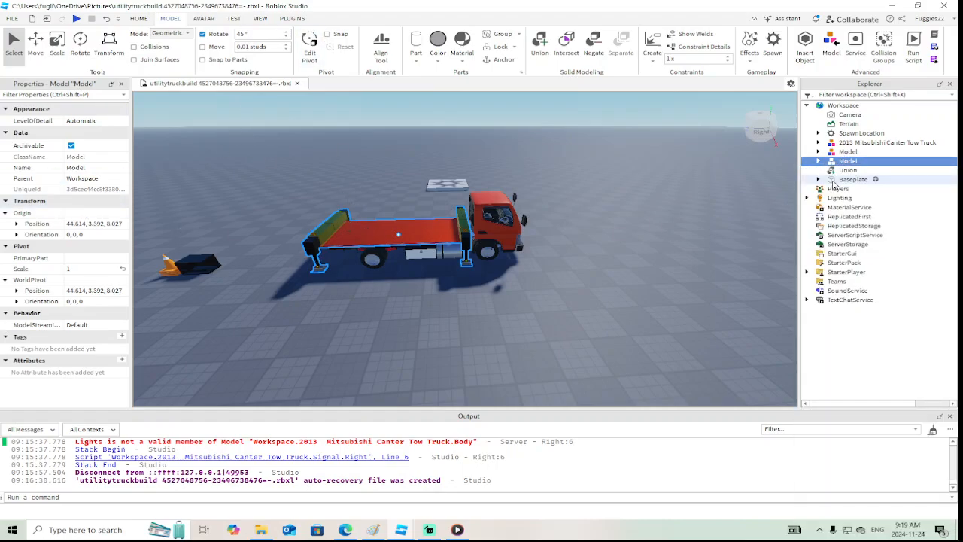
pyautogui.moveTo(411, 534)
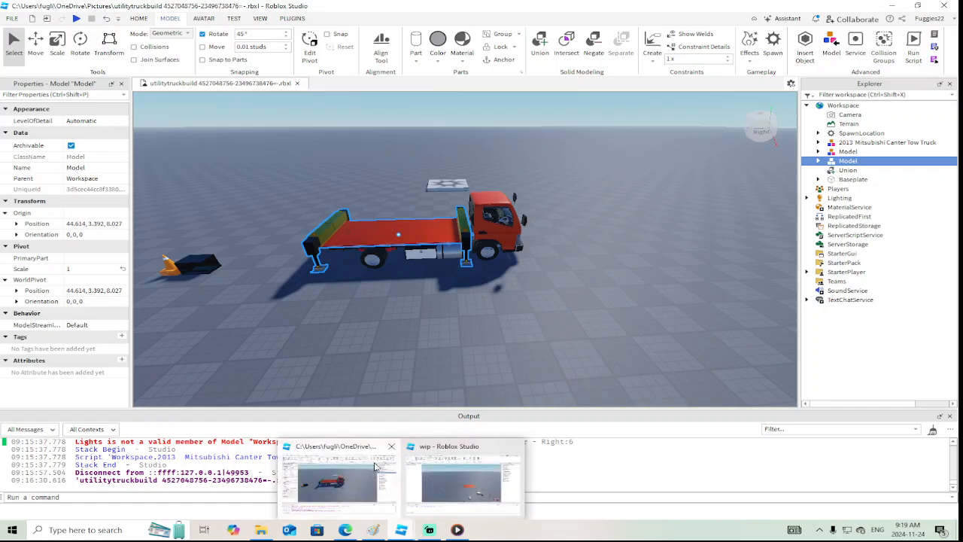
pyautogui.click(495, 483)
pyautogui.rightClick(361, 253)
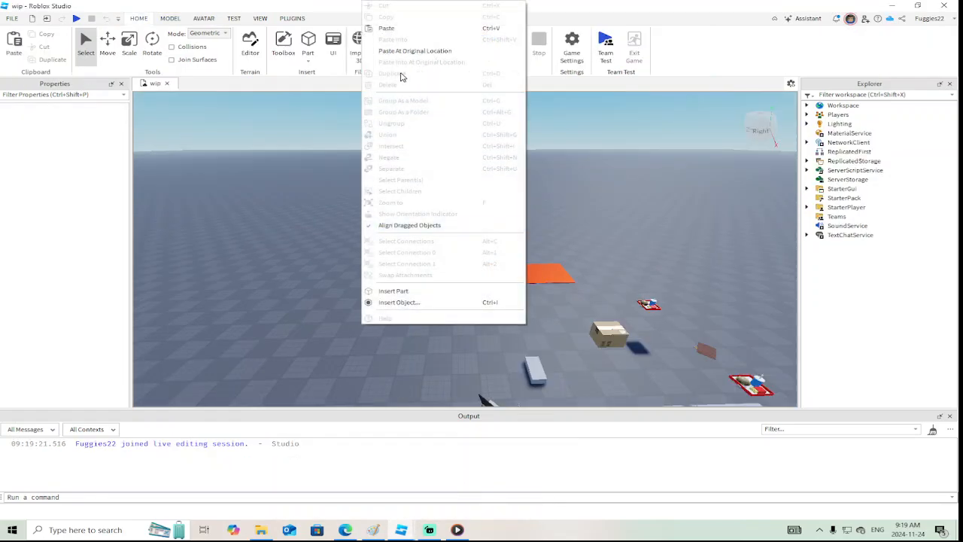
pyautogui.click(389, 30)
# Add a SurfaceGui containing a Frame to the black upper housing part of the nearest outrigger leg
pyautogui.scroll(6, 530, 223)
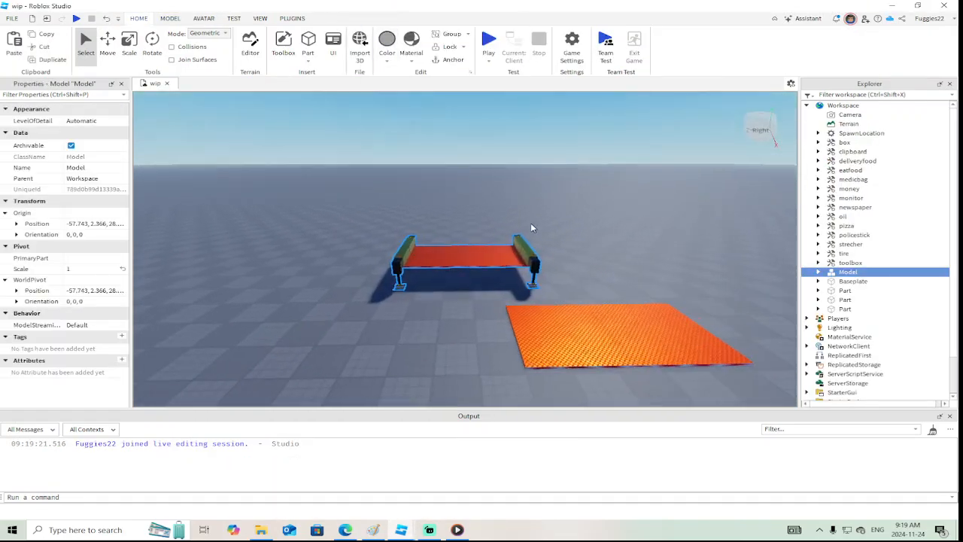
pyautogui.scroll(5, 530, 223)
pyautogui.click(356, 234)
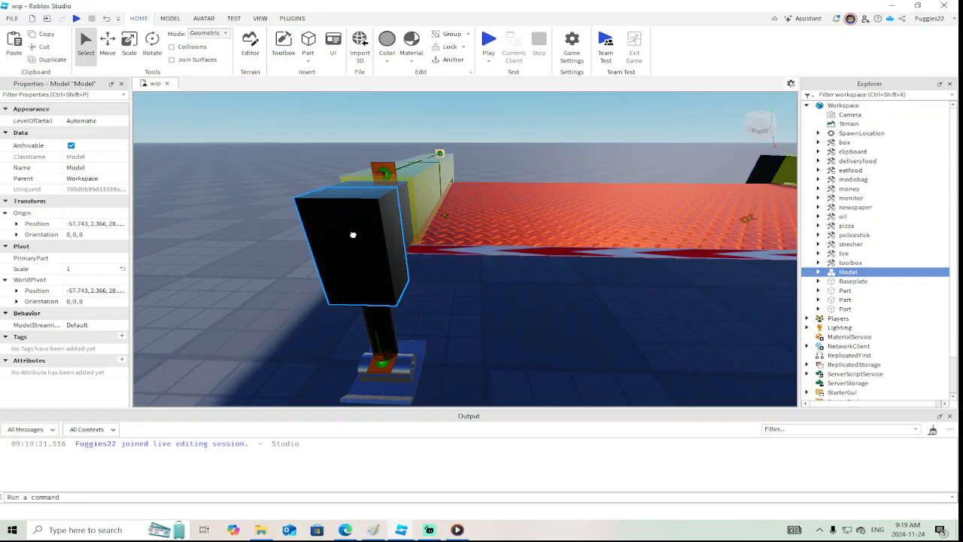
pyautogui.rightClick(857, 319)
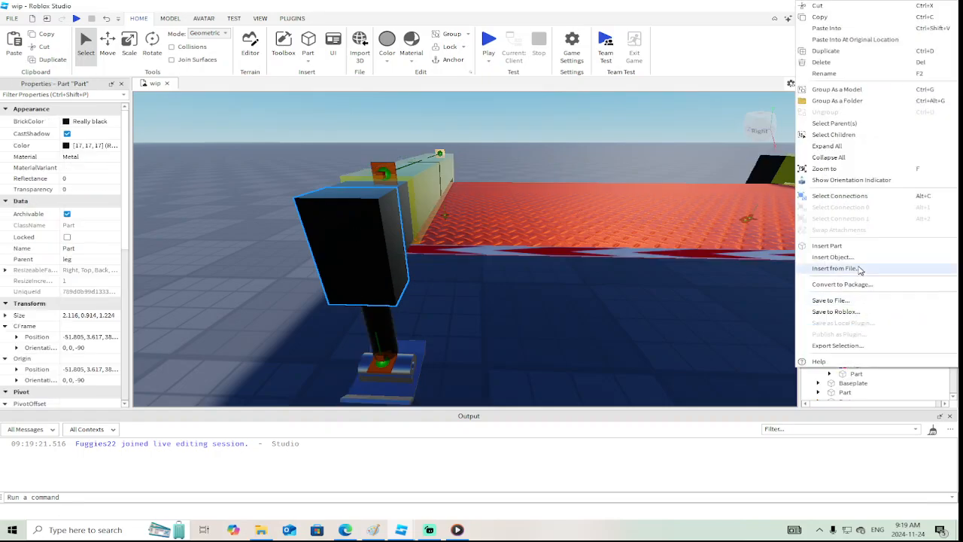
pyautogui.click(851, 257)
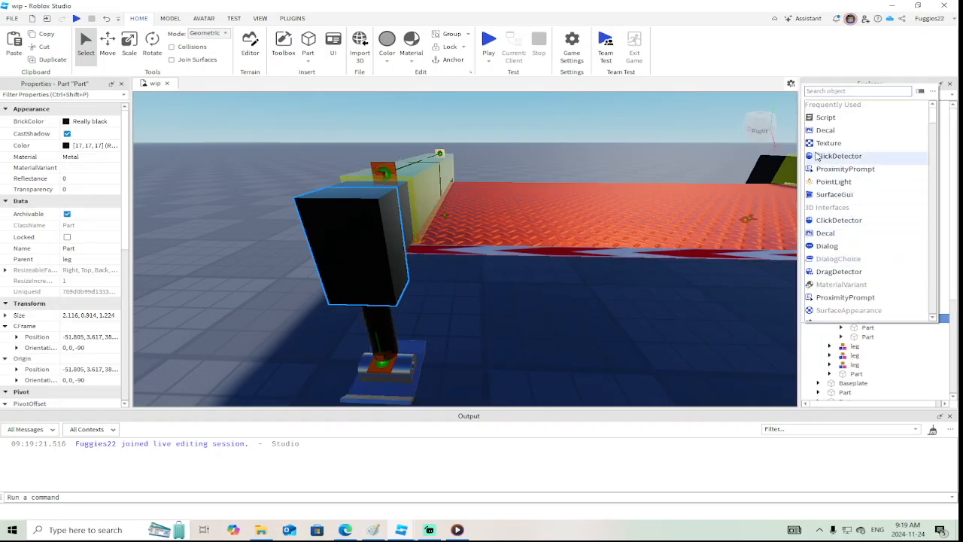
pyautogui.write('surf')
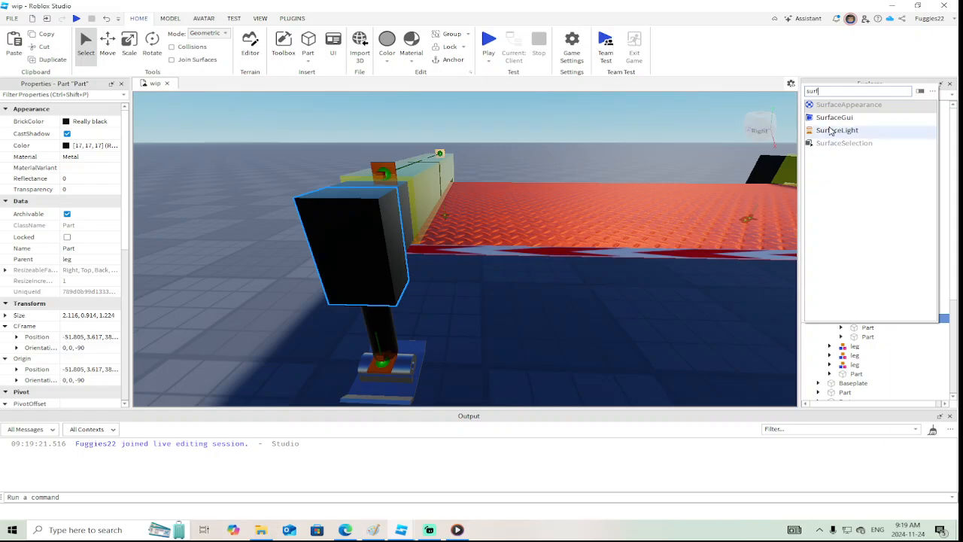
pyautogui.click(836, 119)
pyautogui.click(865, 337)
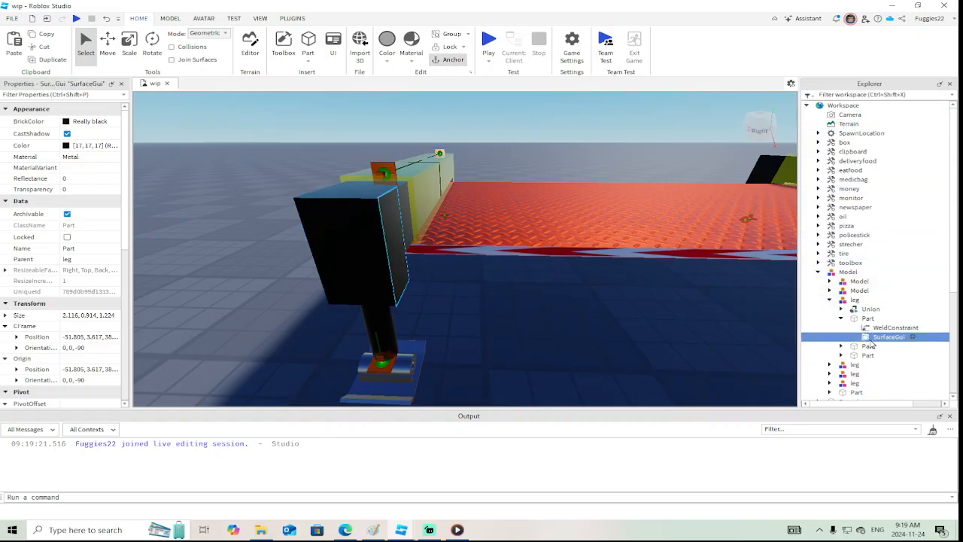
pyautogui.rightClick(868, 340)
pyautogui.click(851, 257)
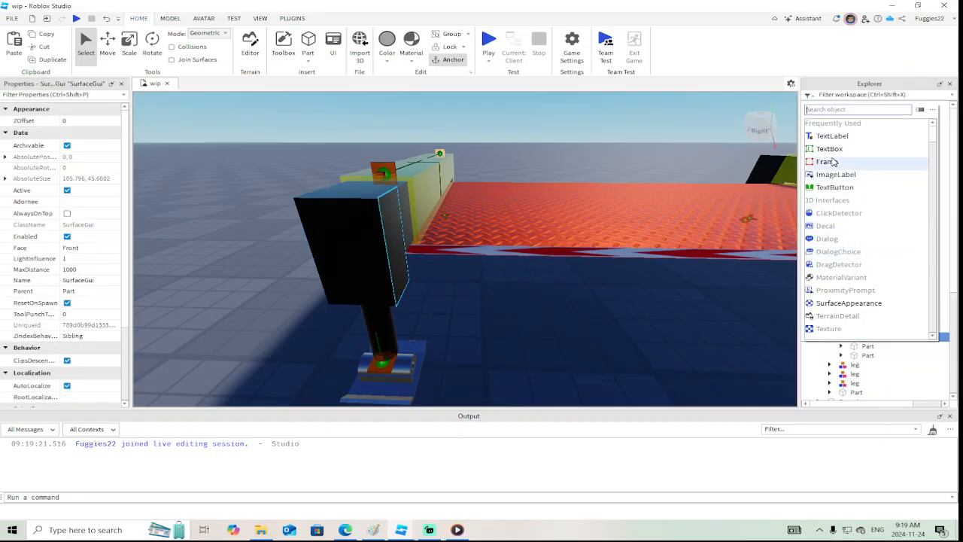
pyautogui.click(833, 162)
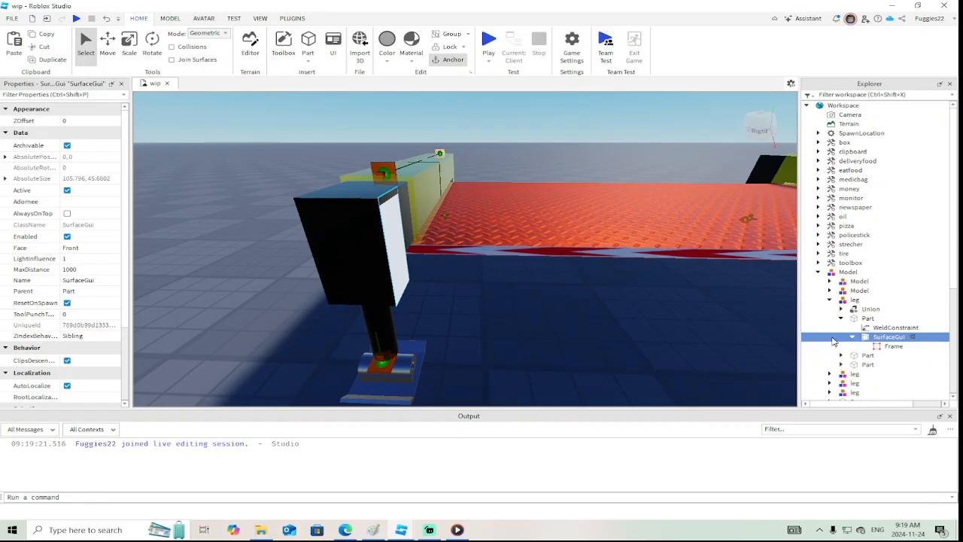
# Try the Left and Back faces for the SurfaceGui, and set its Face to Top
pyautogui.click(90, 249)
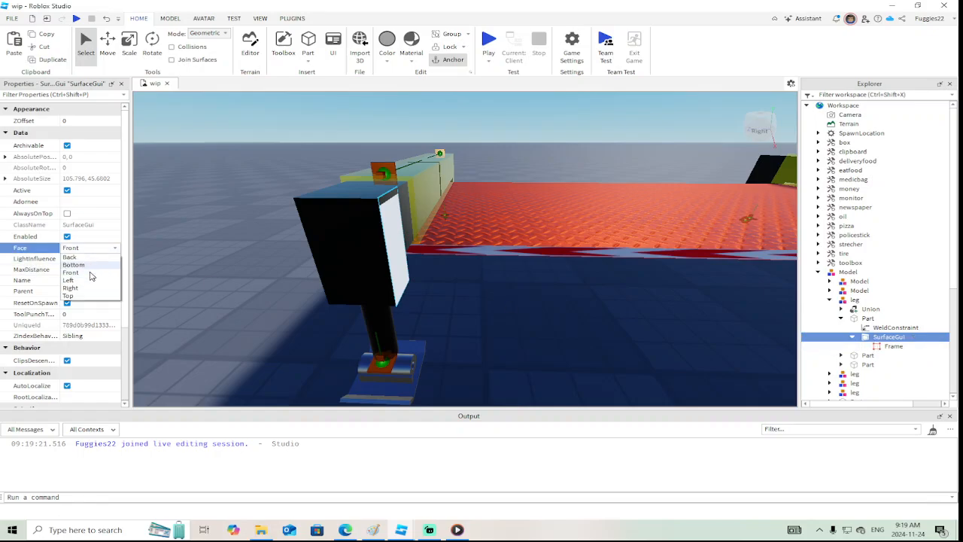
pyautogui.click(89, 280)
pyautogui.click(90, 249)
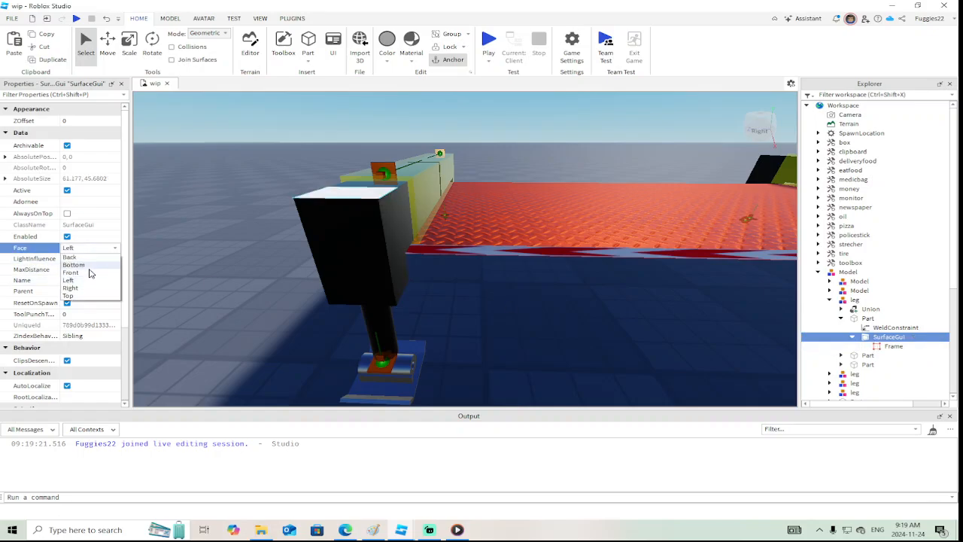
pyautogui.click(86, 257)
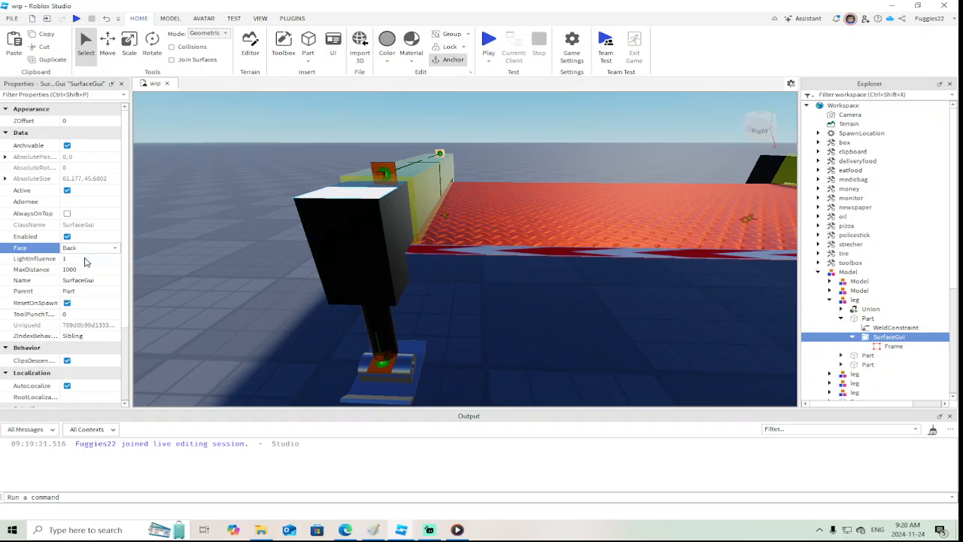
pyautogui.click(88, 250)
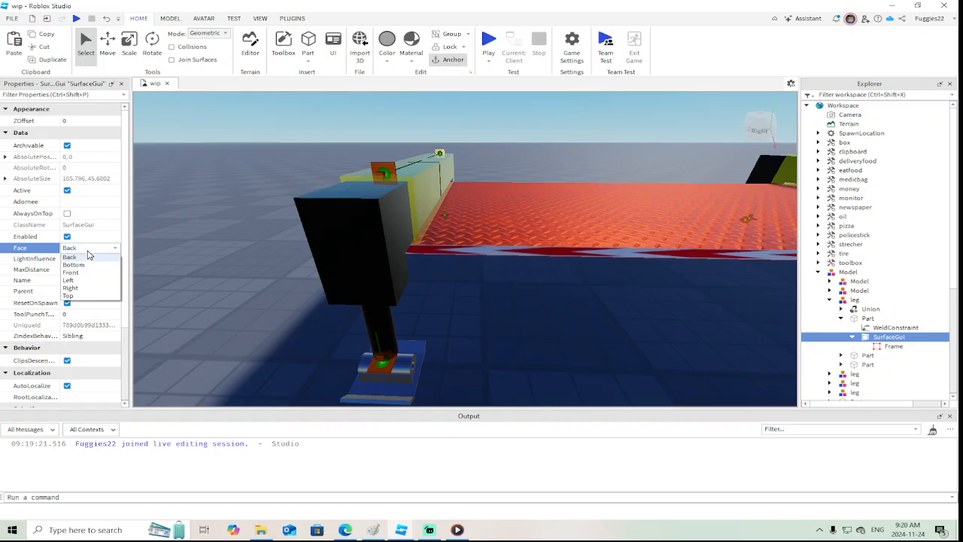
pyautogui.click(85, 296)
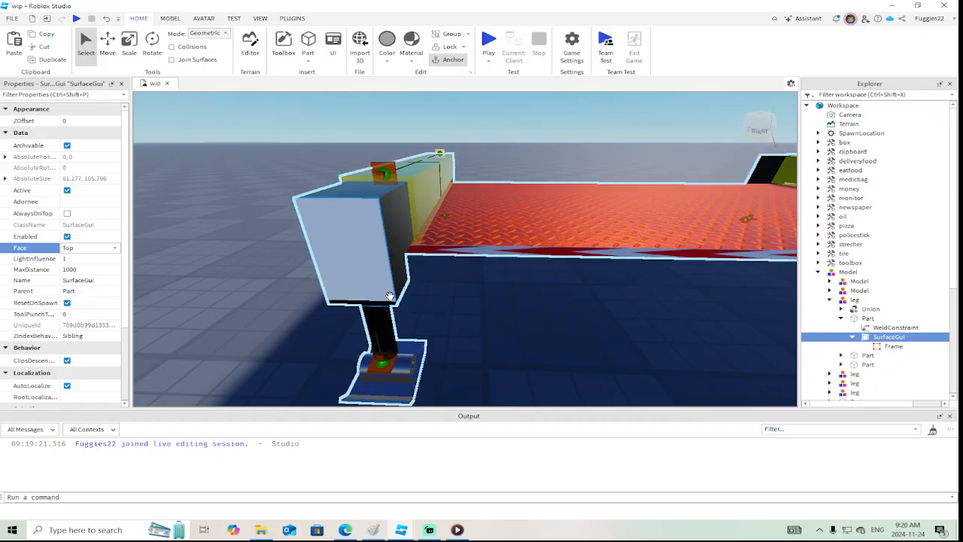
# Set the Frame's size to {0, 60},{0, 105} to fit the outrigger housing's outer face
pyautogui.click(894, 345)
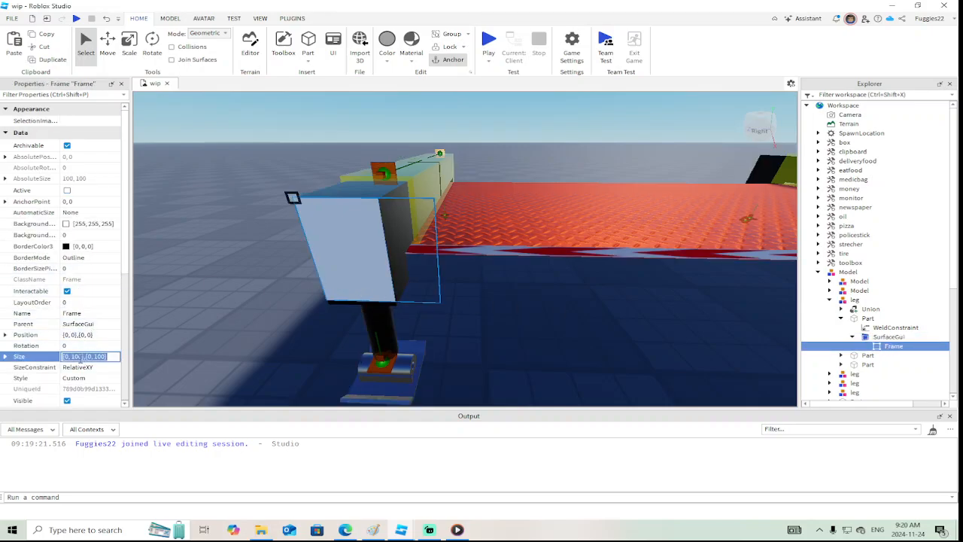
pyautogui.doubleClick(77, 355)
pyautogui.write('60')
pyautogui.press('Return')
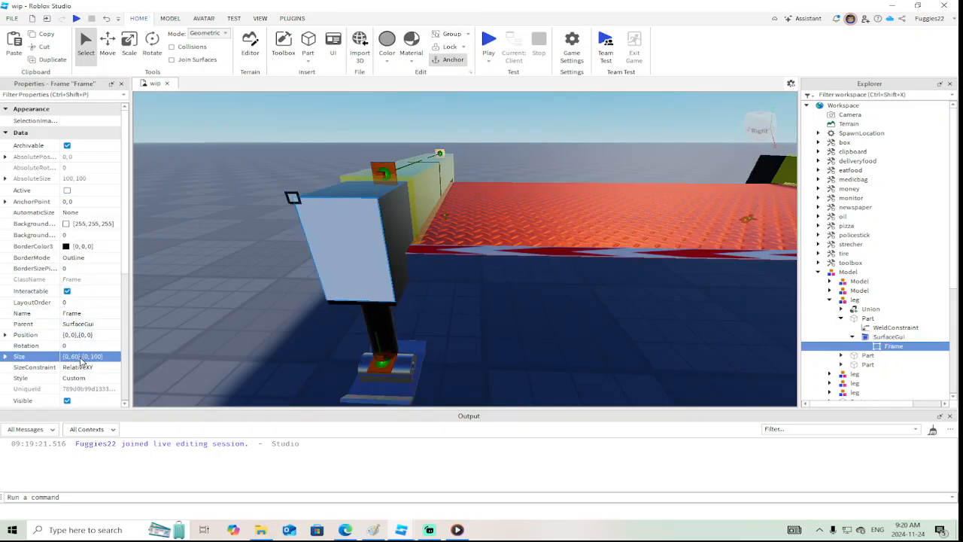
pyautogui.doubleClick(96, 355)
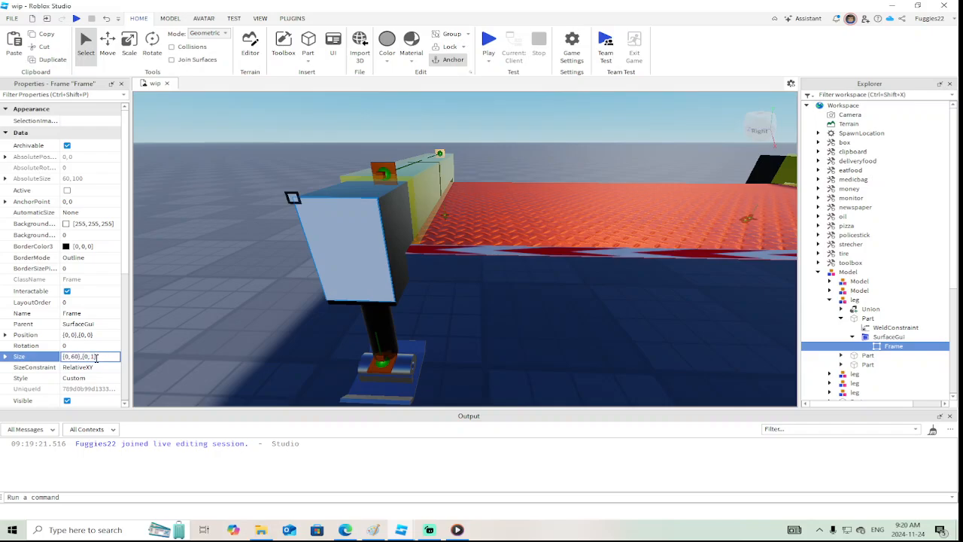
pyautogui.press('Return')
pyautogui.doubleClick(96, 355)
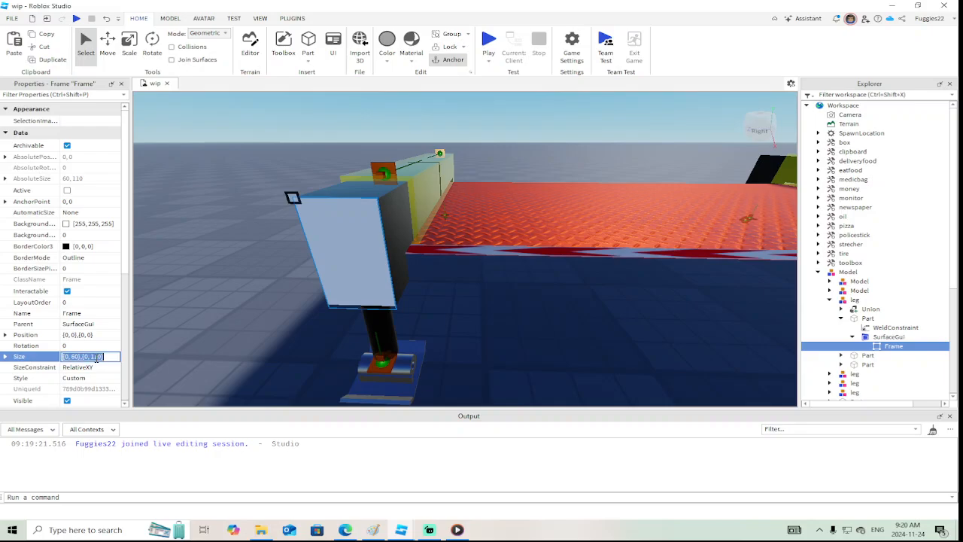
pyautogui.write('105')
pyautogui.press('Return')
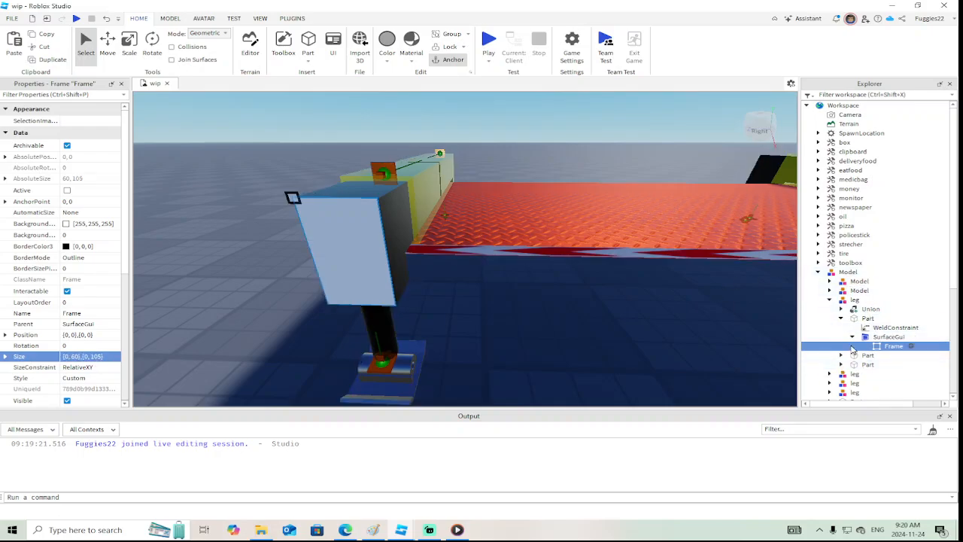
# Insert an ImageLabel inside the Frame on the outrigger housing
pyautogui.rightClick(876, 348)
pyautogui.click(866, 256)
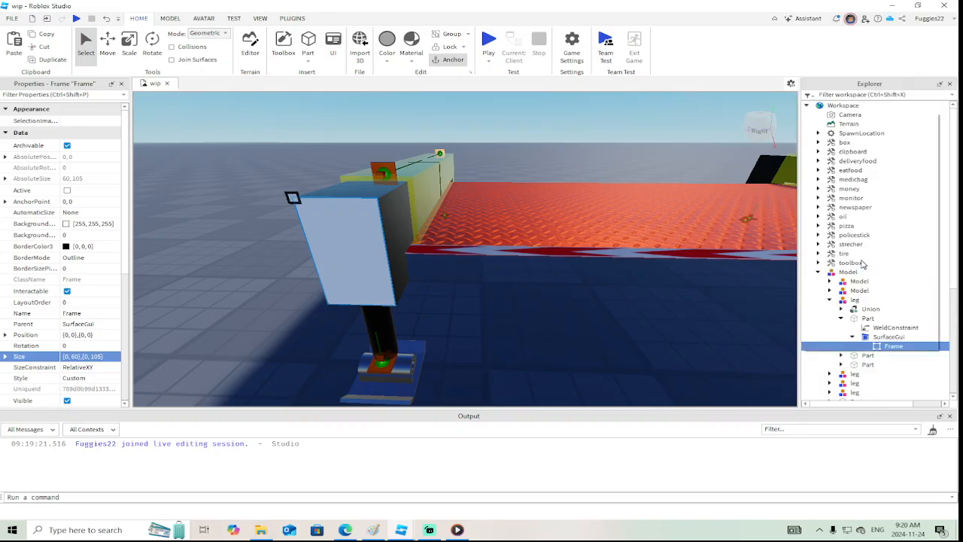
pyautogui.click(836, 197)
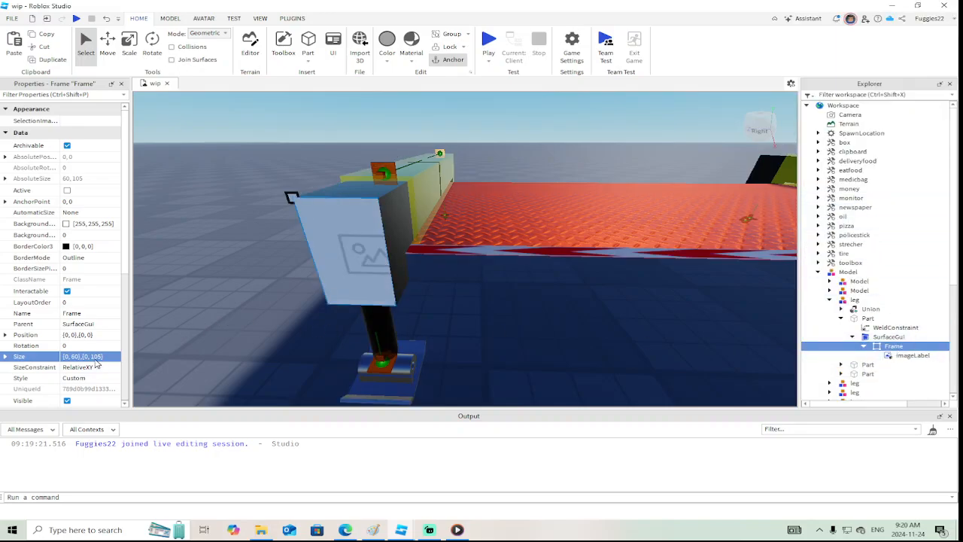
# Copy the Frame's Size to the ImageLabel on the outrigger housing, making it {0, 60},{0, 105}
pyautogui.scroll(-5, 124, 364)
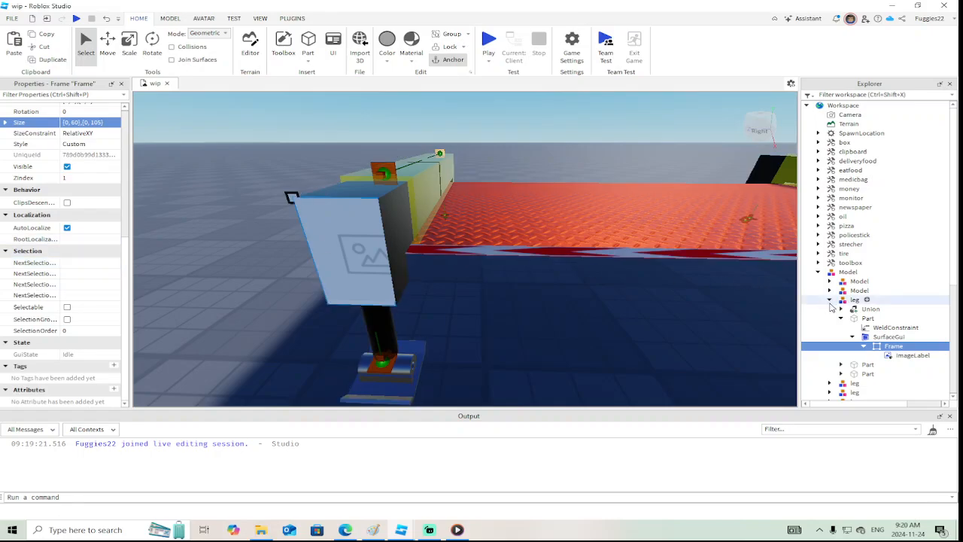
pyautogui.scroll(6, 100, 248)
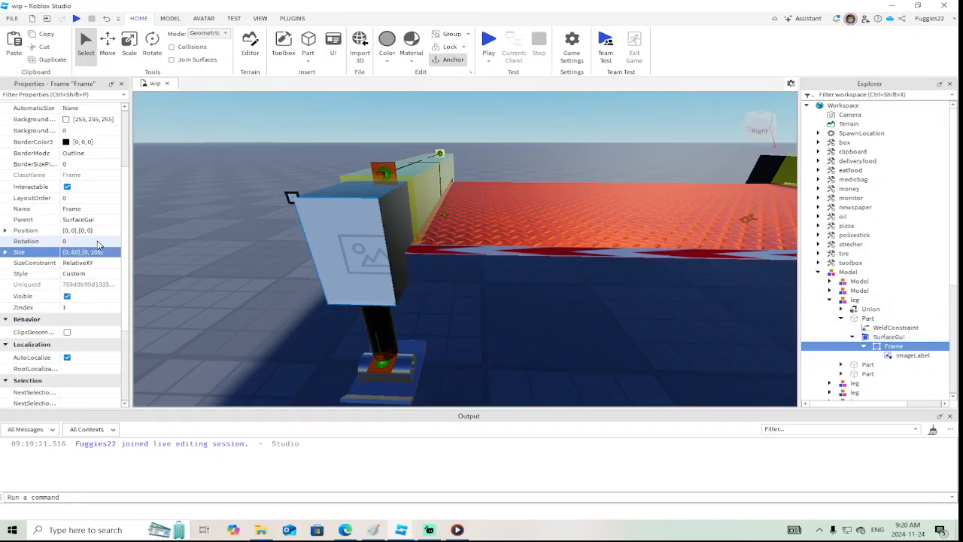
pyautogui.click(107, 356)
pyautogui.hotkey('ctrl', 'c')
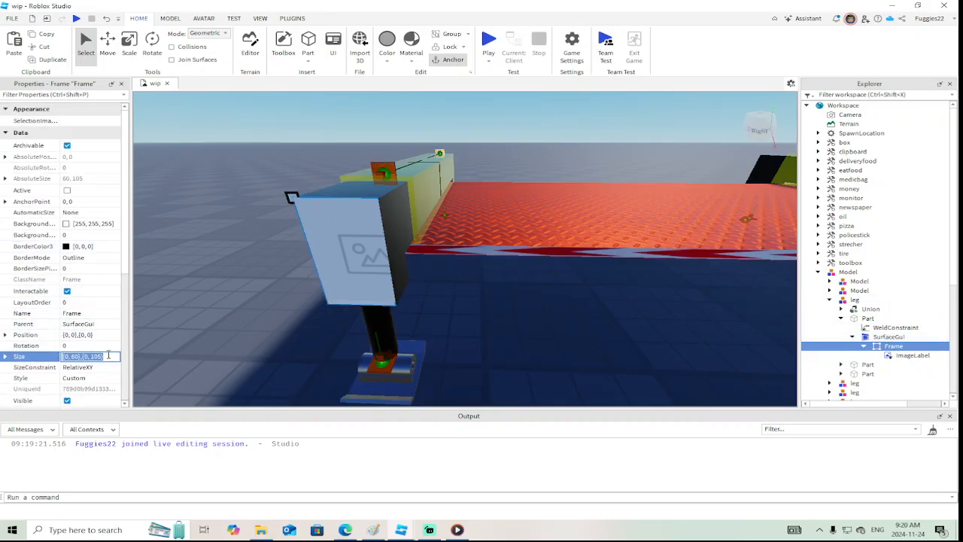
pyautogui.click(903, 355)
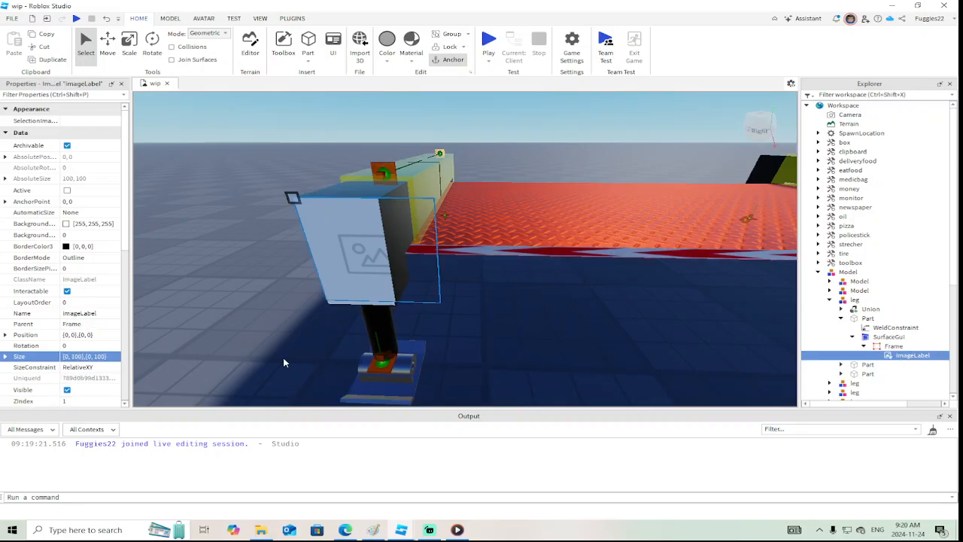
pyautogui.click(119, 358)
pyautogui.hotkey('ctrl', 'v')
pyautogui.press('Return')
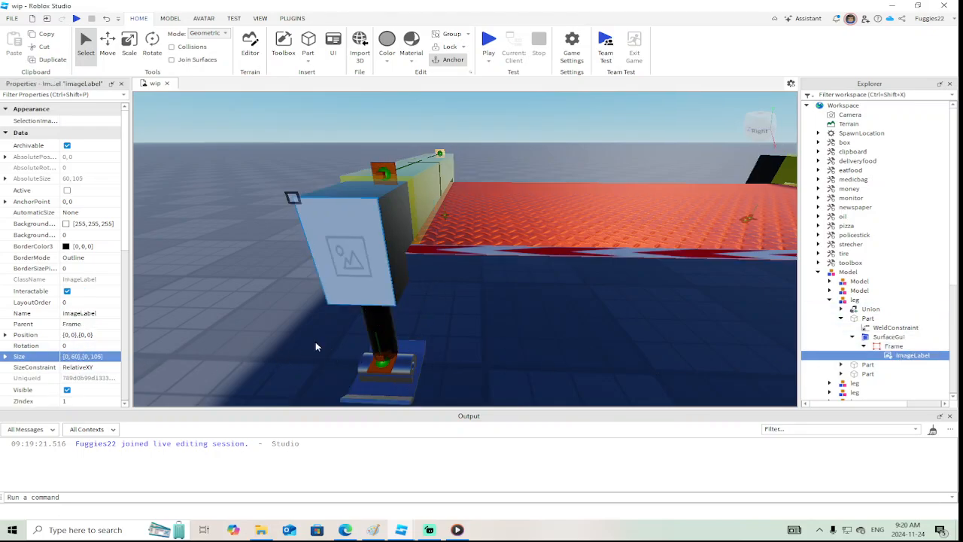
# Upload the green-and-yellow striped file "decal 0897653789609356.jpg" from the Videos folder as the ImageLabel's image
pyautogui.scroll(-4, 96, 325)
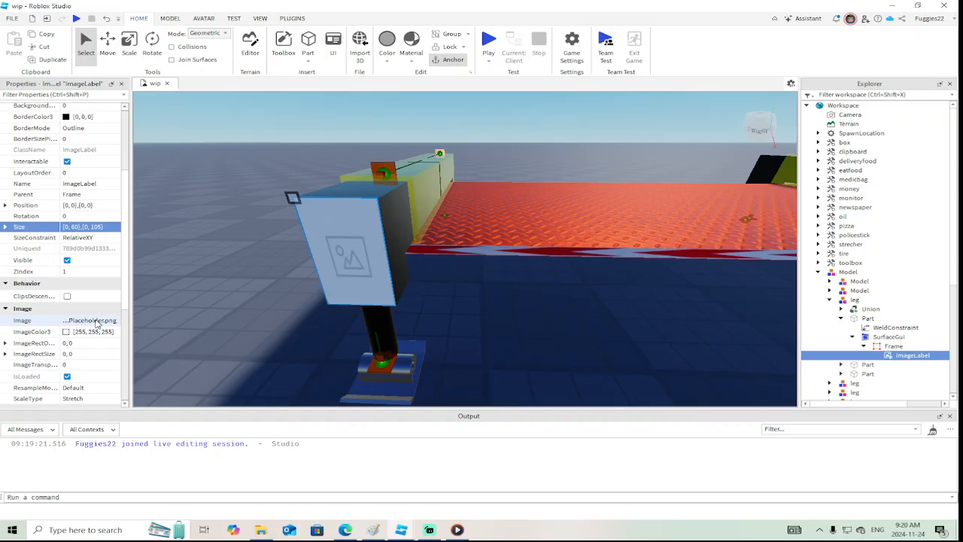
pyautogui.click(96, 324)
pyautogui.click(54, 470)
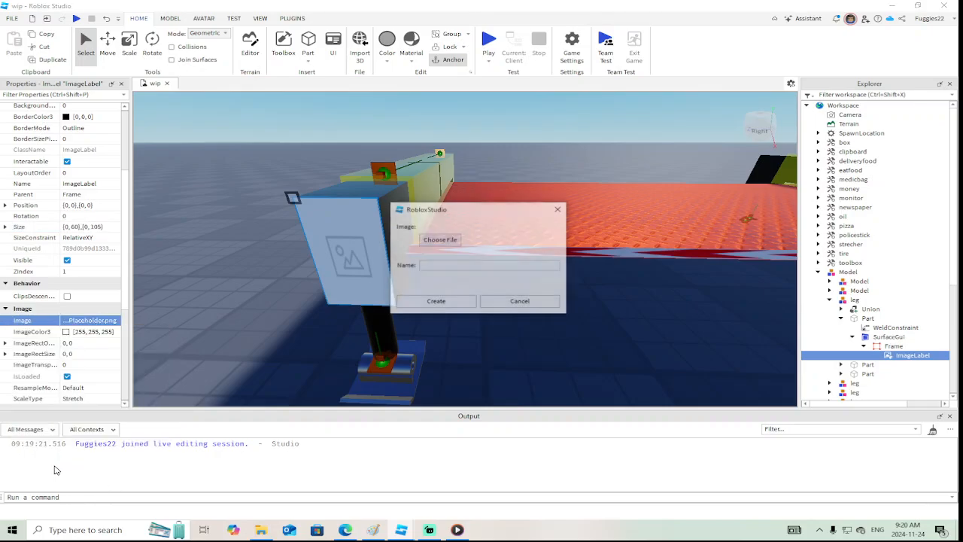
pyautogui.click(439, 240)
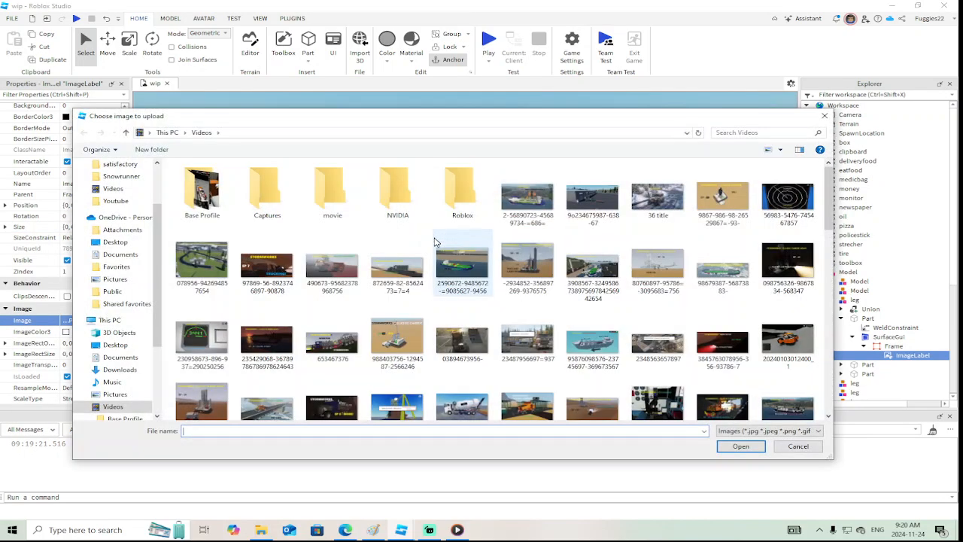
pyautogui.scroll(-3, 638, 241)
pyautogui.scroll(-2, 637, 242)
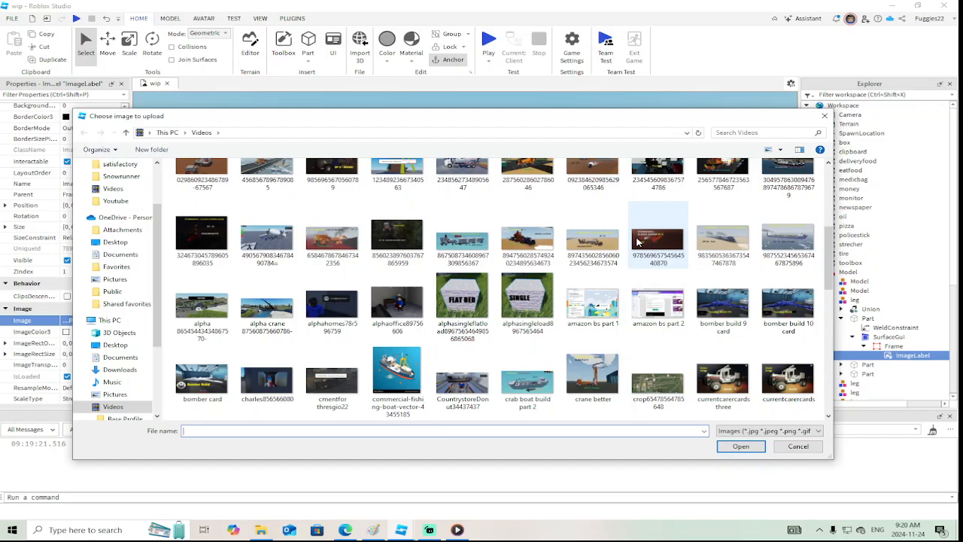
pyautogui.scroll(-8, 637, 241)
pyautogui.scroll(-3, 637, 241)
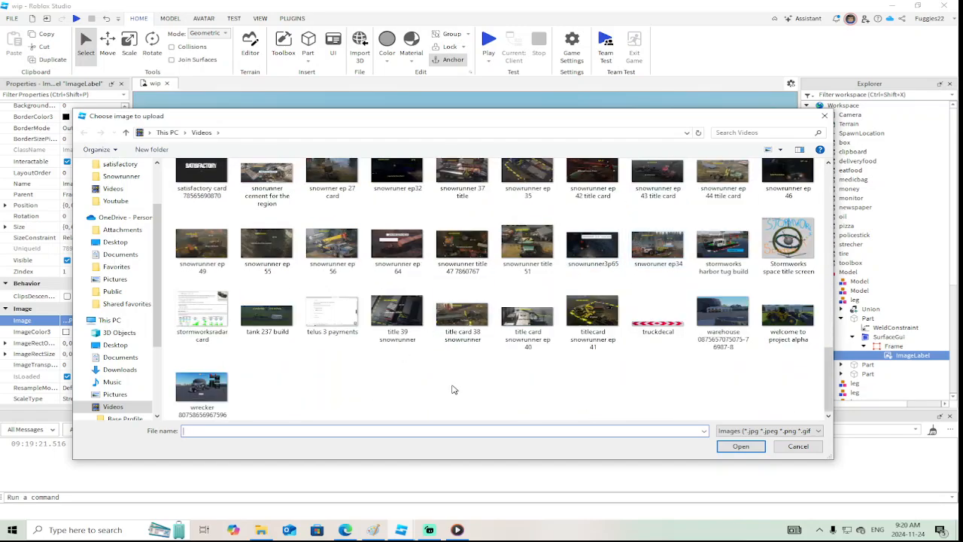
pyautogui.scroll(1, 453, 389)
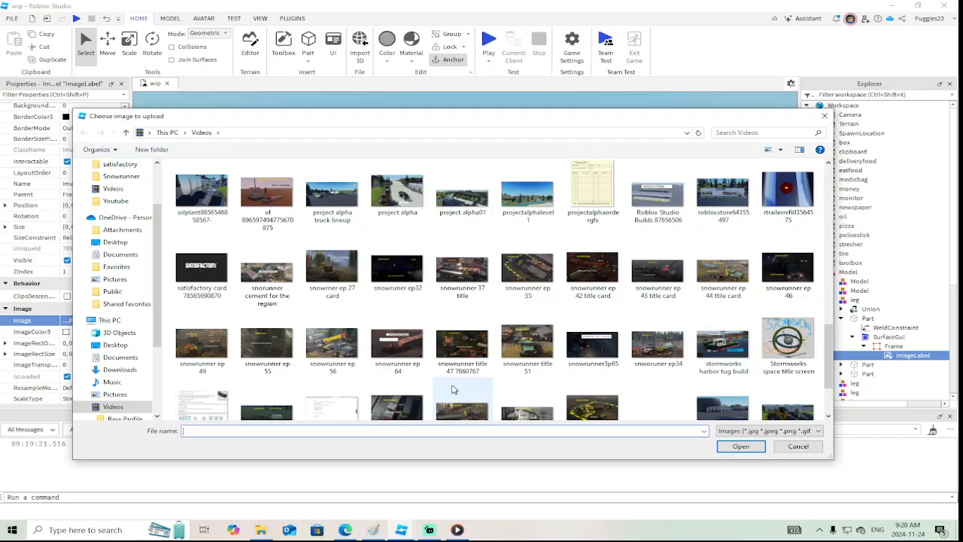
pyautogui.scroll(8, 454, 389)
pyautogui.click(201, 339)
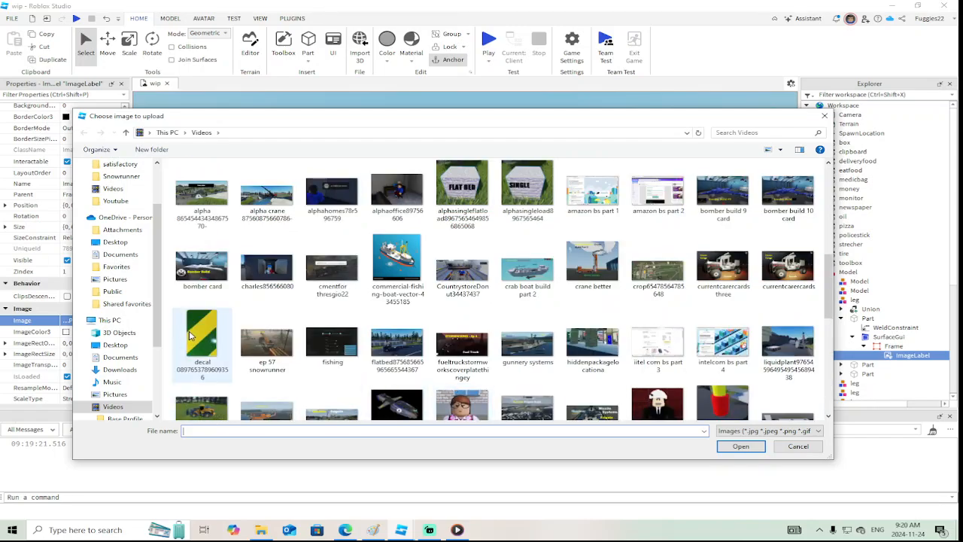
pyautogui.click(761, 446)
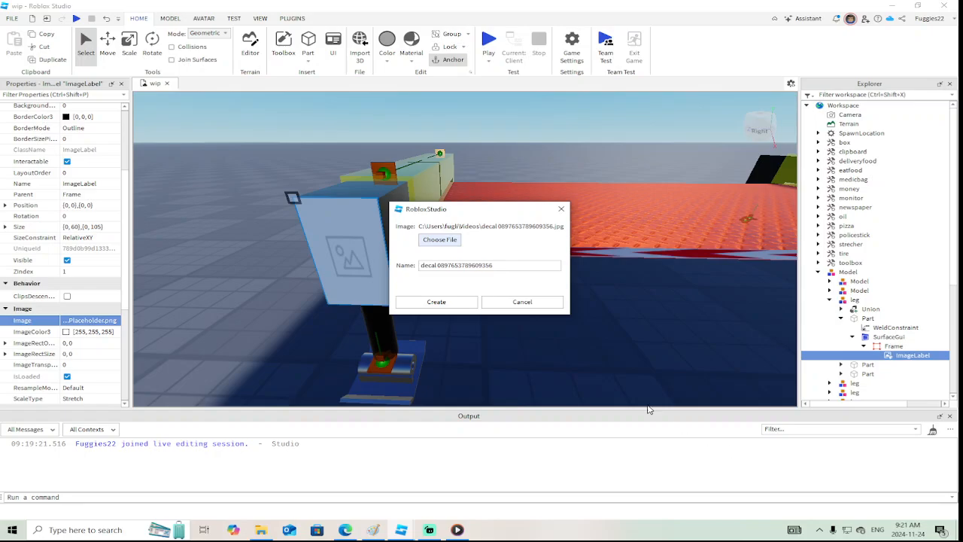
pyautogui.click(436, 301)
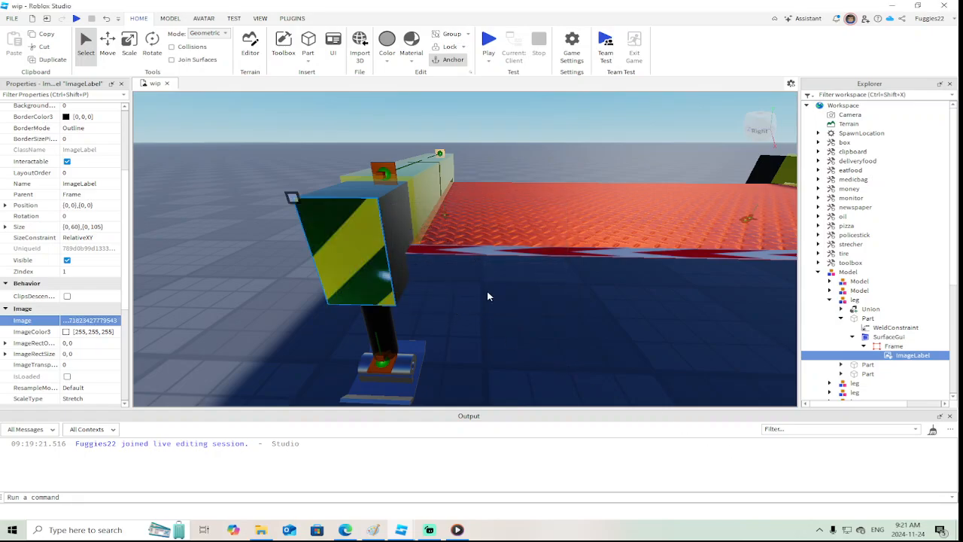
# Make the background of the Frame on the outrigger housing fully transparent
pyautogui.scroll(-8, 486, 294)
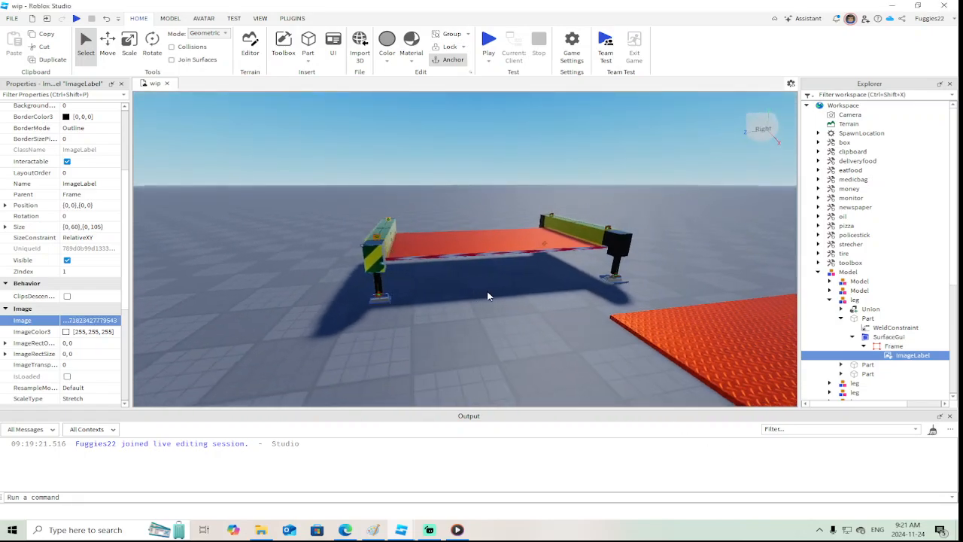
pyautogui.press('f')
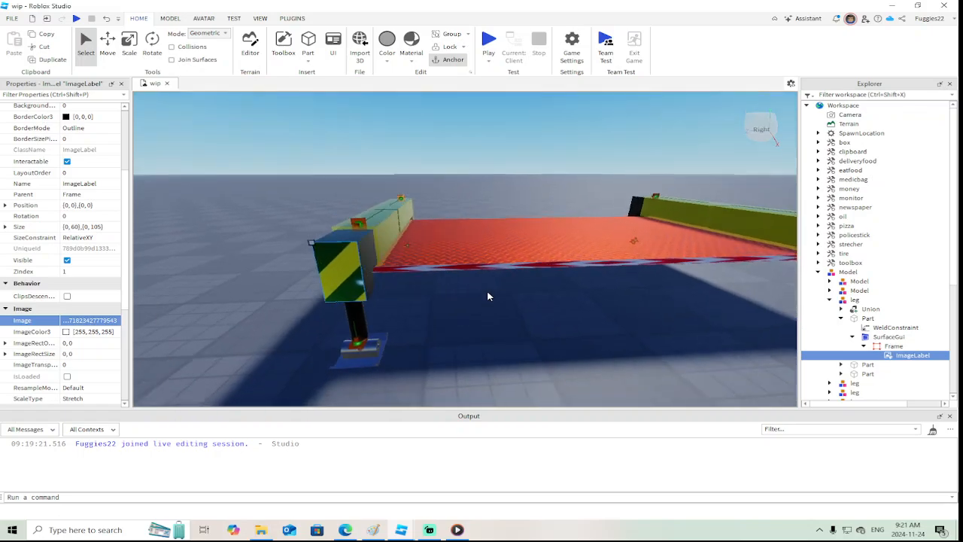
pyautogui.click(893, 345)
pyautogui.scroll(3, 91, 278)
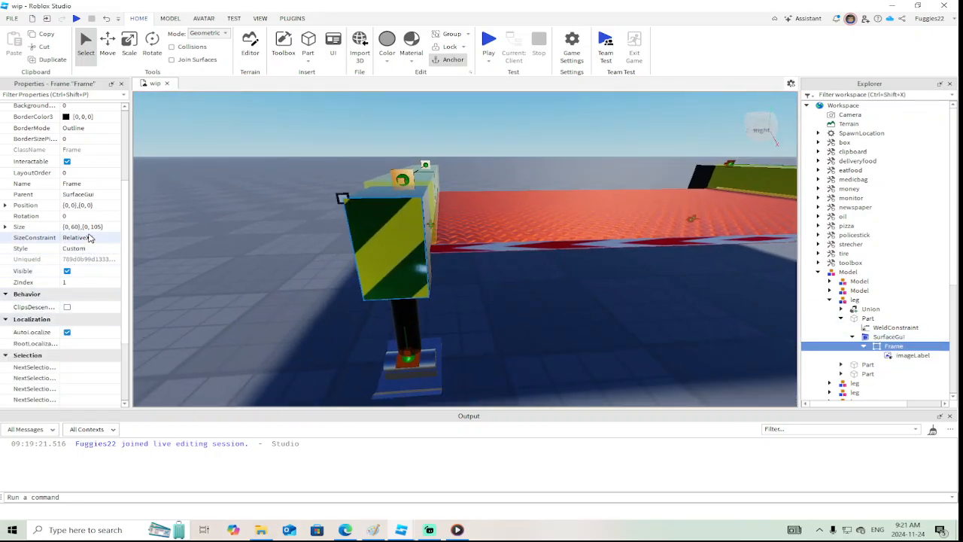
pyautogui.click(92, 172)
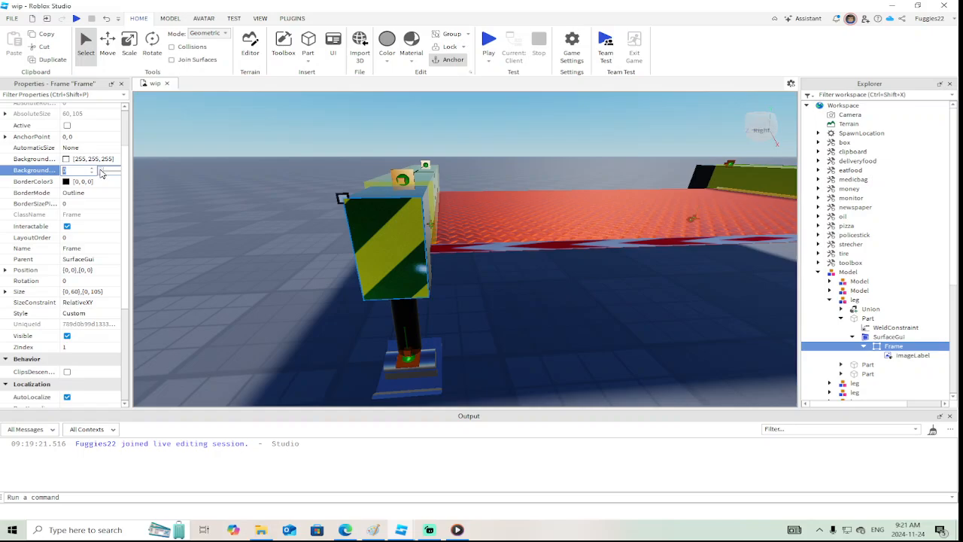
# Try a width of 40 for the striped ImageLabel, and set its Size to {0, 30},{0, 105}
pyautogui.click(912, 354)
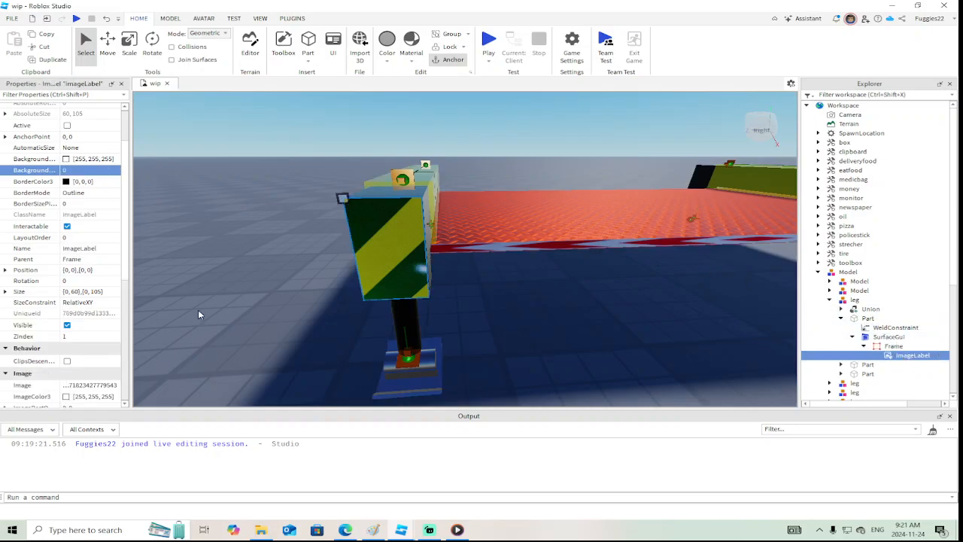
pyautogui.scroll(-6, 105, 339)
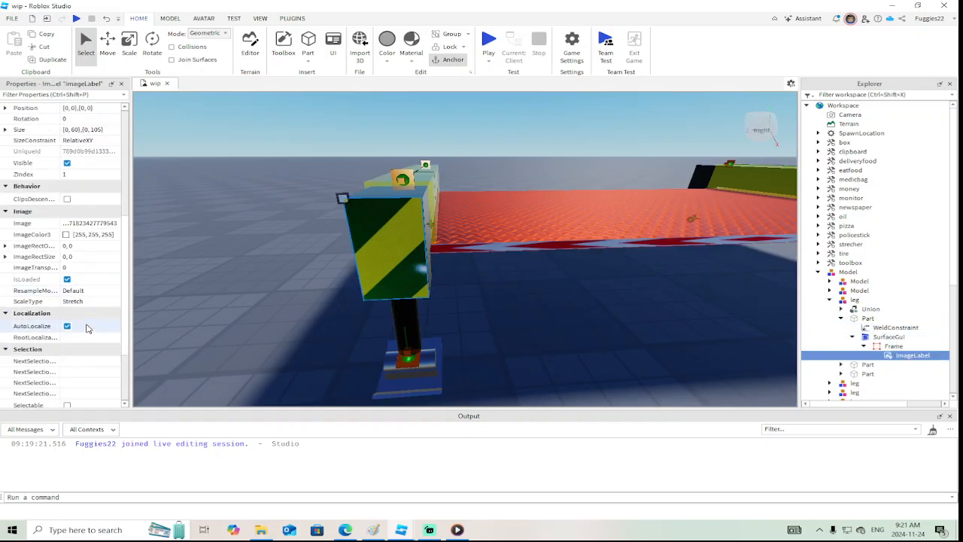
pyautogui.scroll(-2, 86, 328)
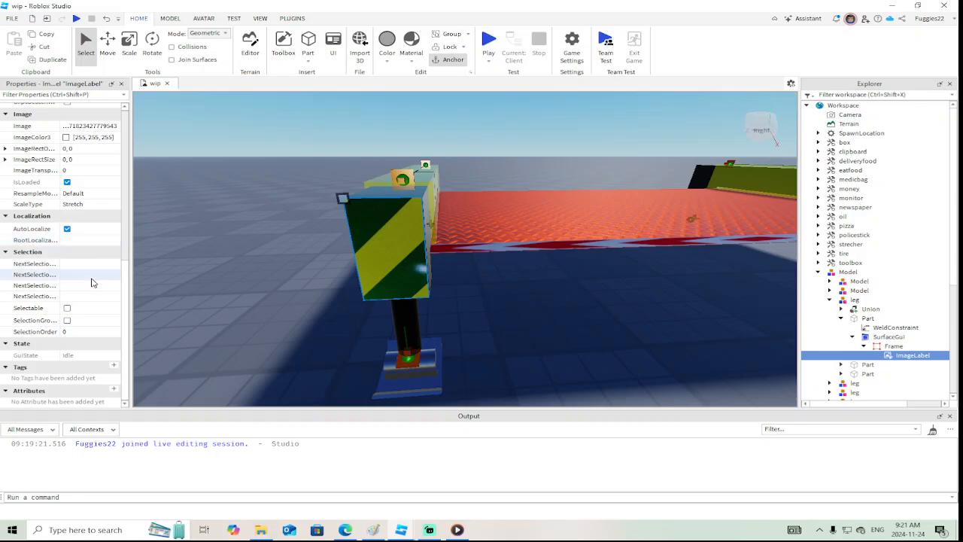
pyautogui.scroll(2, 92, 284)
pyautogui.scroll(4, 92, 284)
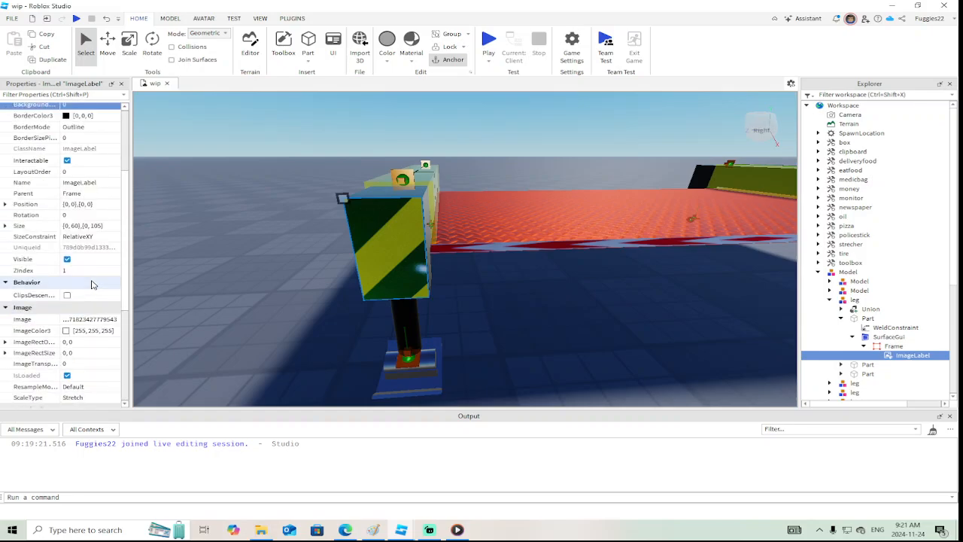
pyautogui.doubleClick(75, 226)
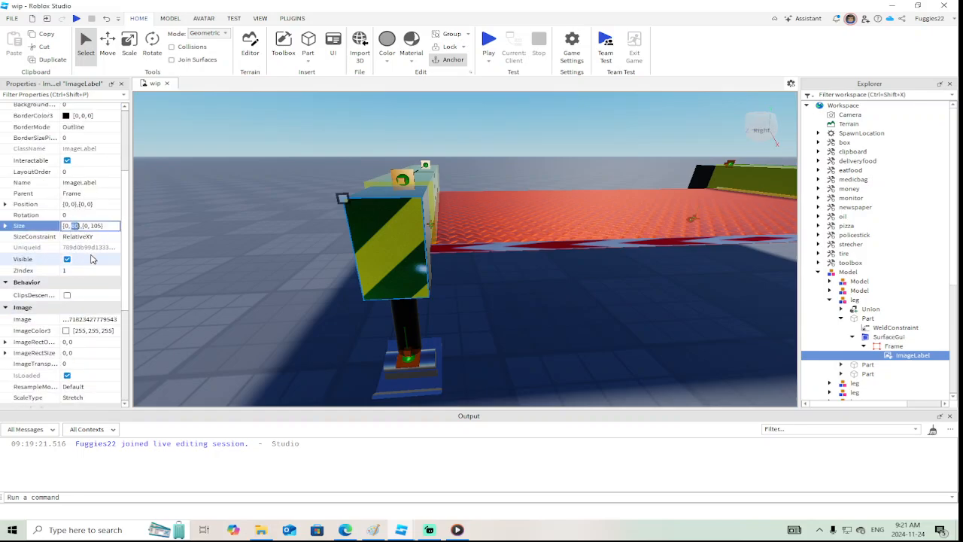
pyautogui.write('40')
pyautogui.press('Return')
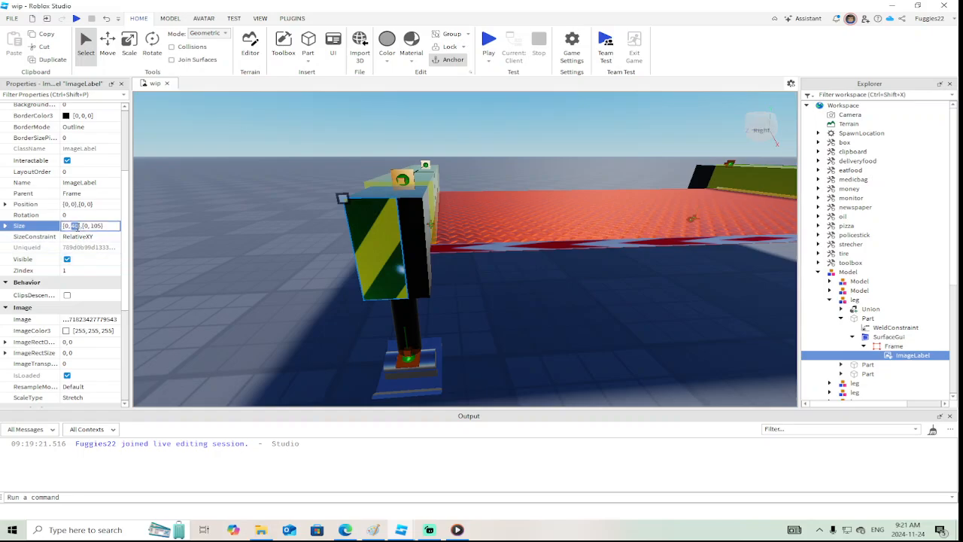
pyautogui.write('30')
pyautogui.press('Return')
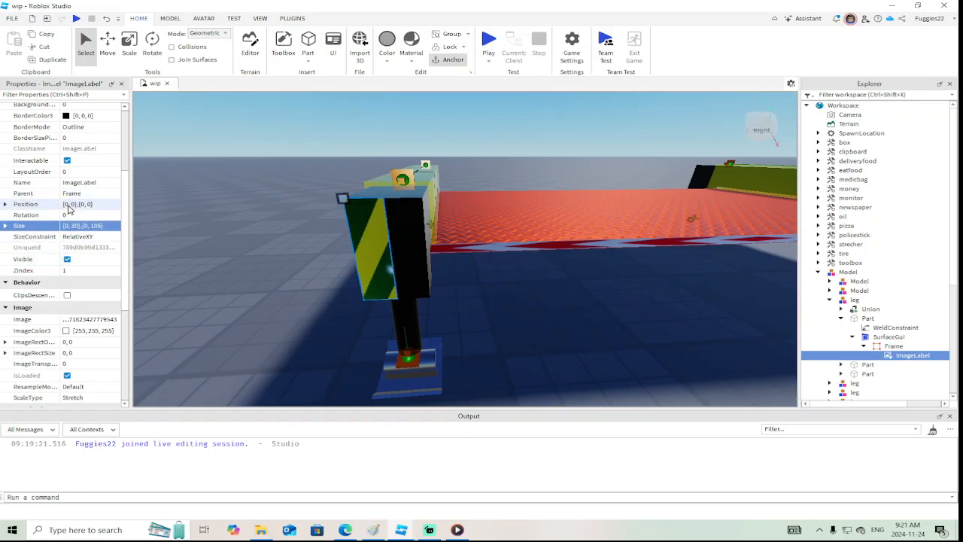
# Try several horizontal offsets to centre the ImageLabel on the housing, and set its Position to {0, 15},{0, 0}
pyautogui.doubleClick(72, 205)
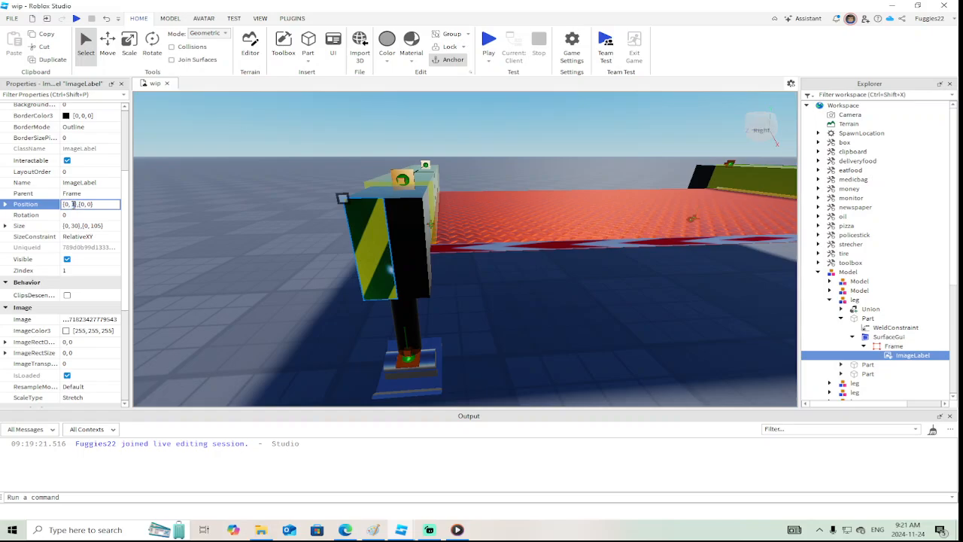
pyautogui.write('1')
pyautogui.press('Return')
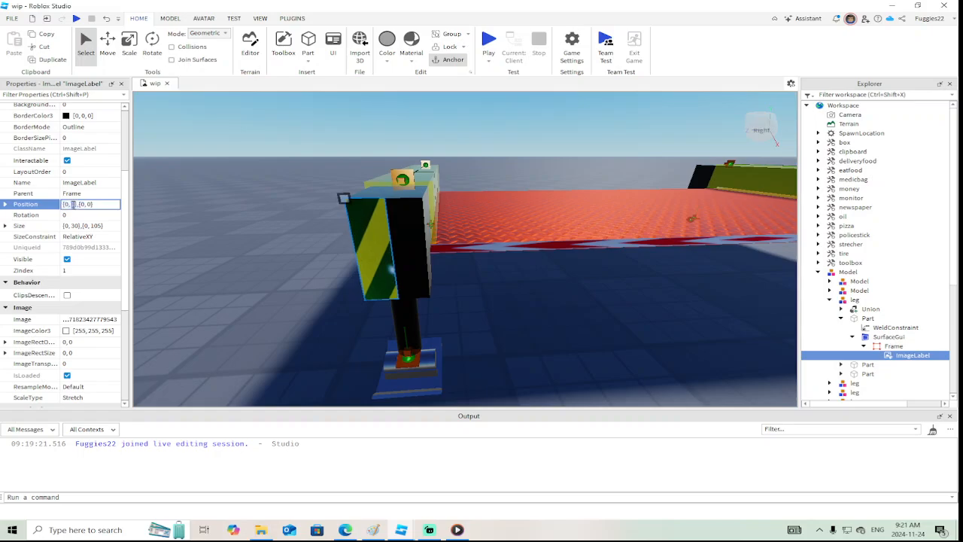
pyautogui.press('Return')
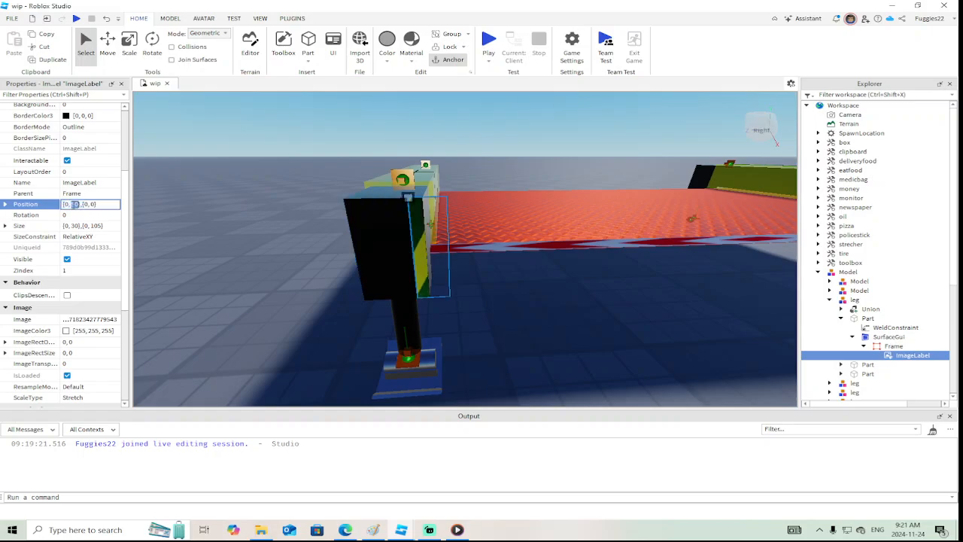
pyautogui.press('Return')
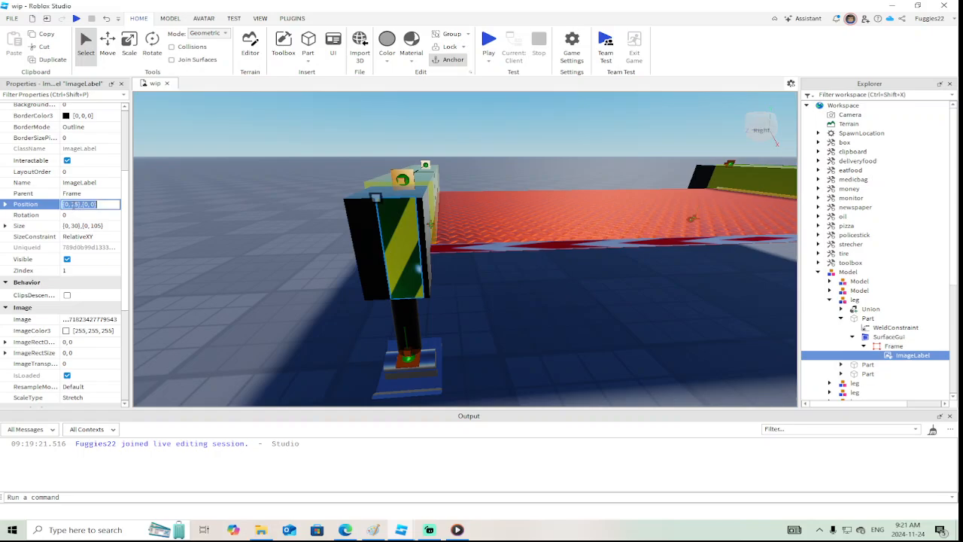
pyautogui.write('0')
pyautogui.press('Return')
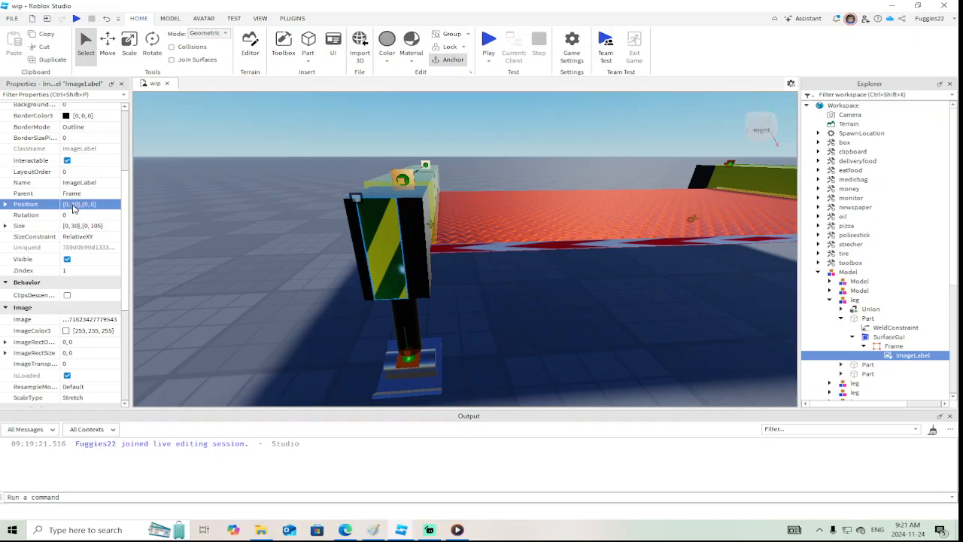
pyautogui.write('15')
pyautogui.press('Return')
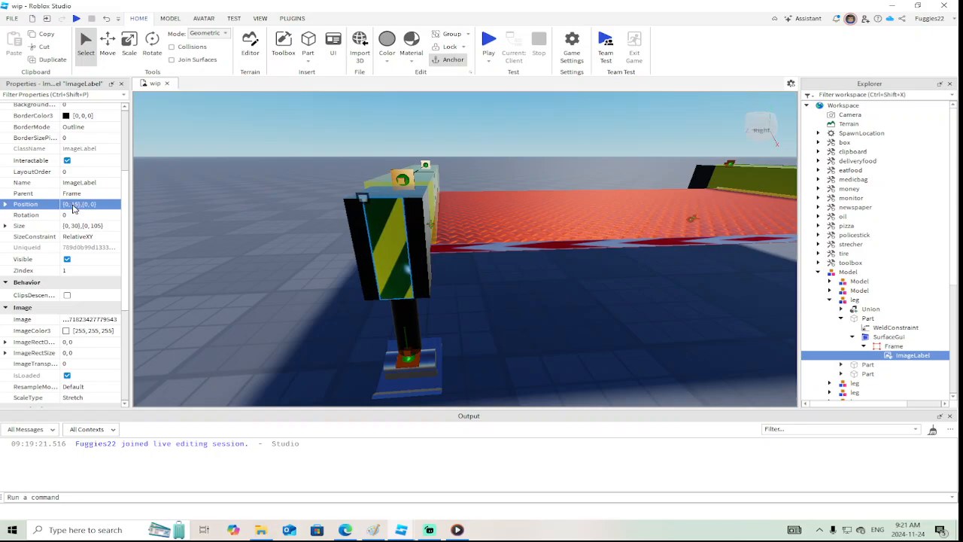
# Copy the finished SurfaceGui from the nearest outrigger's black housing part
pyautogui.press('s')
pyautogui.moveTo(522, 302); pyautogui.dragTo(522, 291, button='right')
pyautogui.press('d')
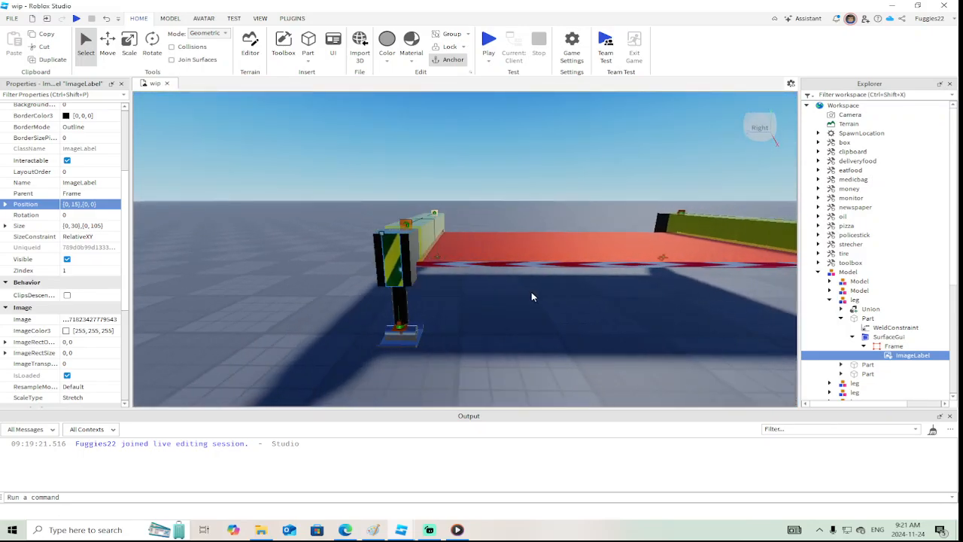
pyautogui.click(853, 336)
pyautogui.click(877, 339)
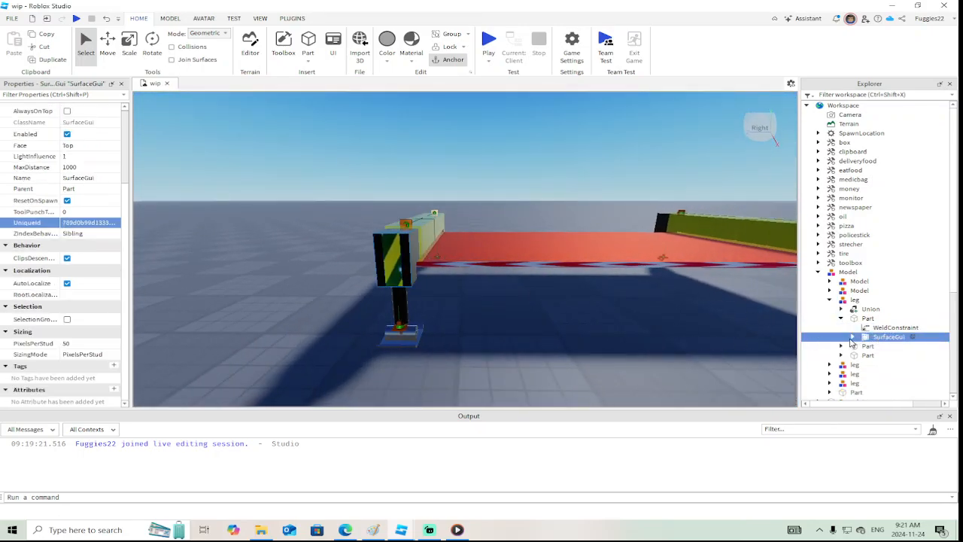
pyautogui.rightClick(874, 338)
pyautogui.click(816, 21)
# Paste the copied SurfaceGui into the black housing part of the other outrigger leg on the same side of the truck
pyautogui.moveTo(547, 205); pyautogui.dragTo(550, 207, button='right')
pyautogui.press('d')
pyautogui.click(429, 244)
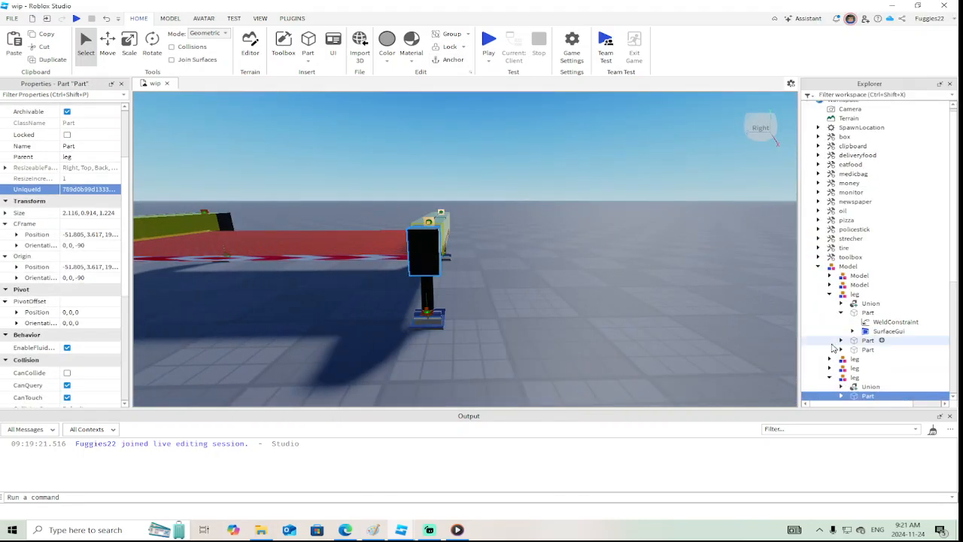
pyautogui.scroll(-3, 833, 346)
pyautogui.rightClick(843, 319)
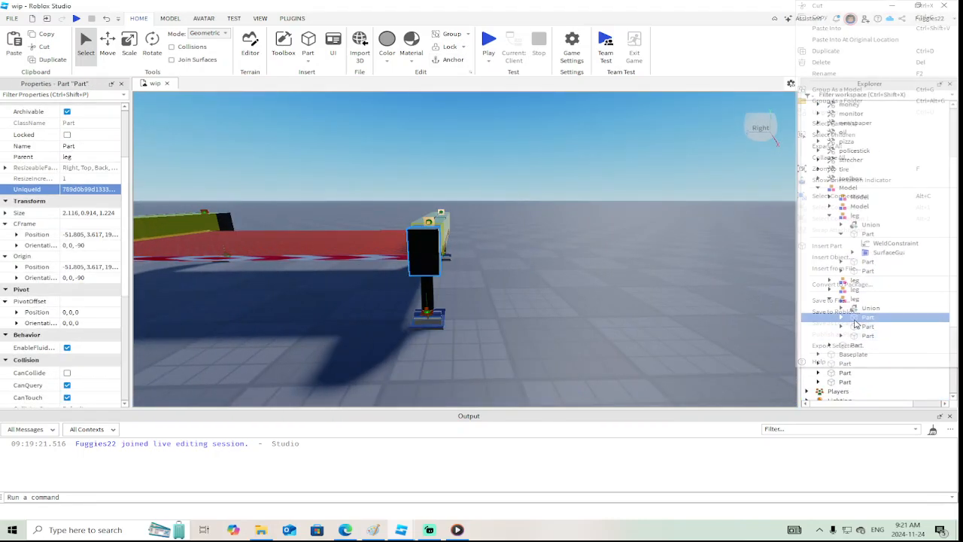
pyautogui.click(827, 28)
# Paste the striped SurfaceGui into the black outrigger housing on the opposite side of the truck bed and set its Face to Bottom
pyautogui.moveTo(596, 241); pyautogui.dragTo(595, 242, button='right')
pyautogui.press('d')
pyautogui.keyDown('alt'); pyautogui.click(502, 257); pyautogui.keyUp('alt')
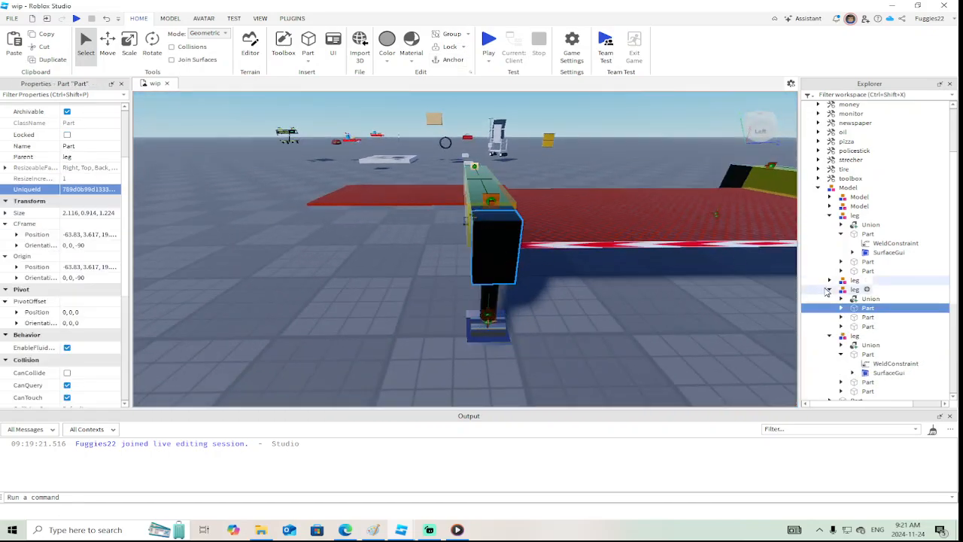
pyautogui.rightClick(865, 307)
pyautogui.click(828, 33)
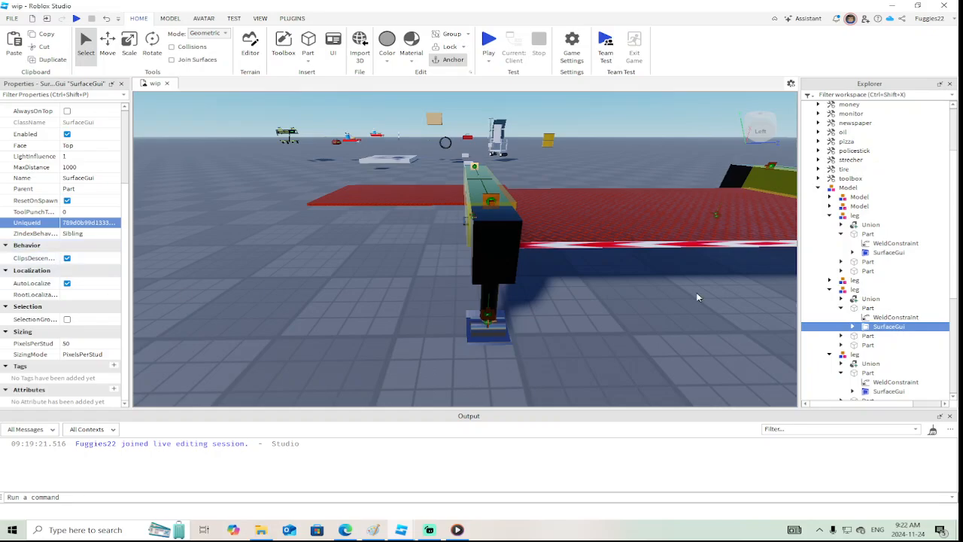
pyautogui.scroll(3, 85, 270)
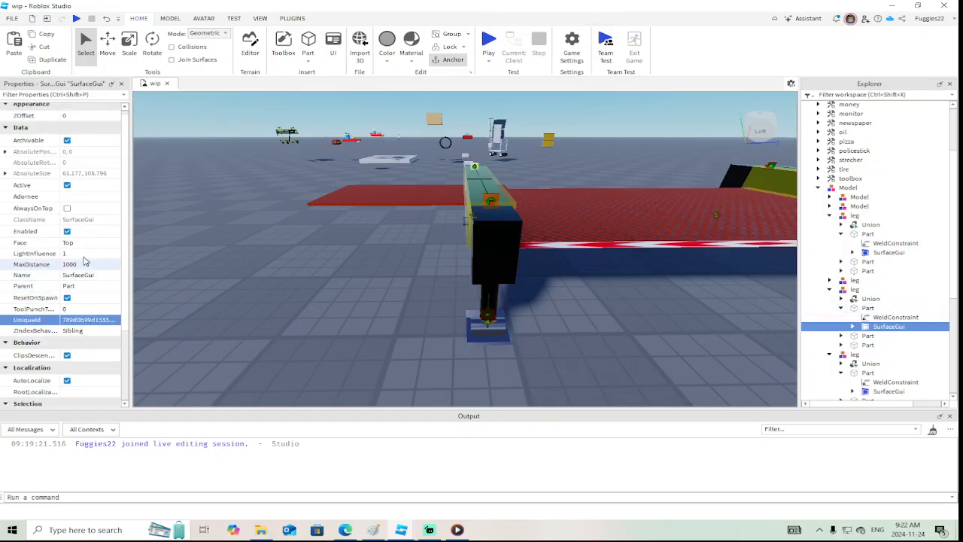
pyautogui.click(83, 243)
pyautogui.click(83, 243)
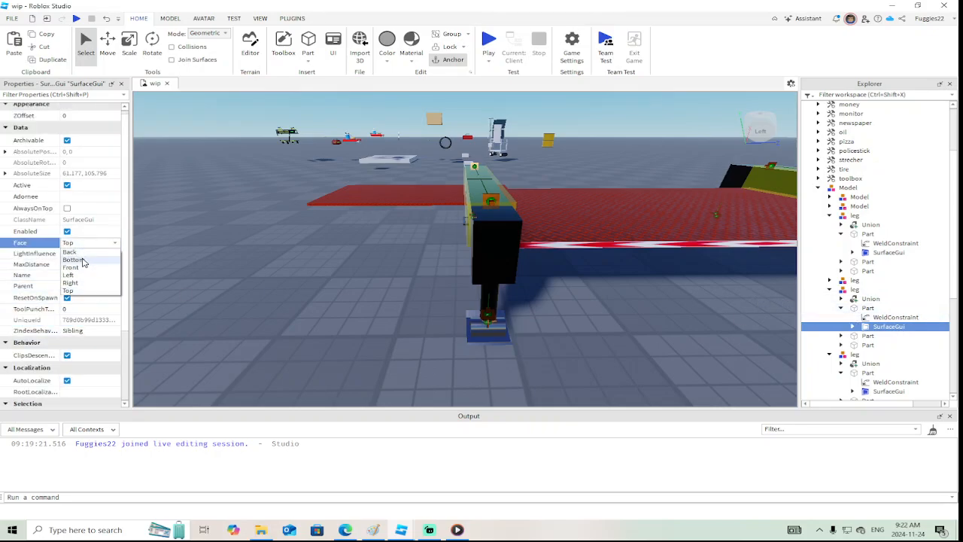
pyautogui.click(84, 261)
# Paste the striped SurfaceGui into the remaining black housing on that side and set its Face to Bottom
pyautogui.press('d')
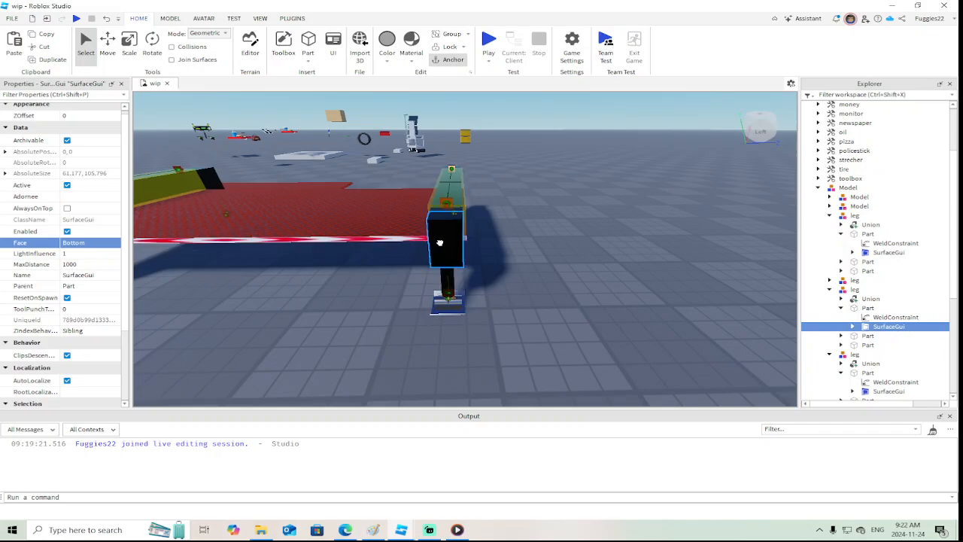
pyautogui.keyDown('alt'); pyautogui.click(440, 243); pyautogui.keyUp('alt')
pyautogui.rightClick(856, 298)
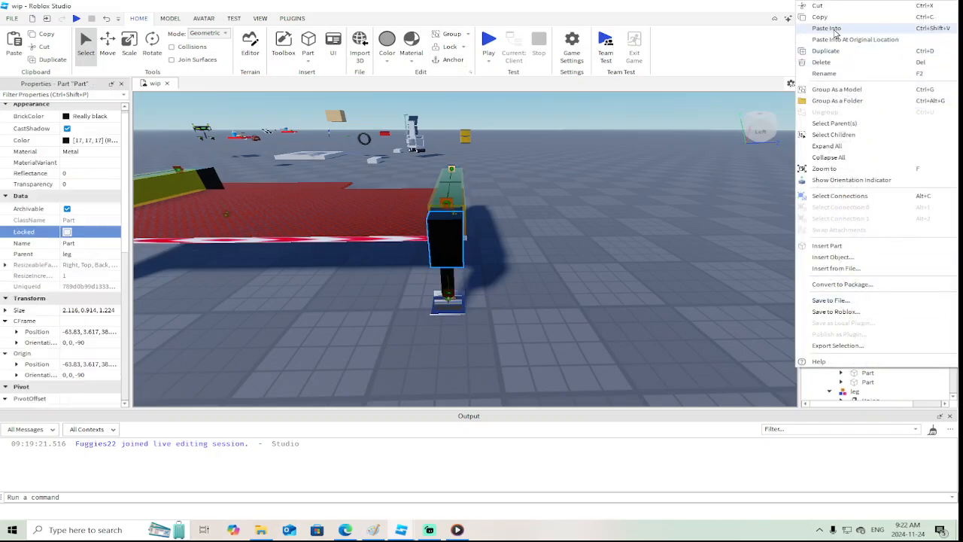
pyautogui.click(828, 29)
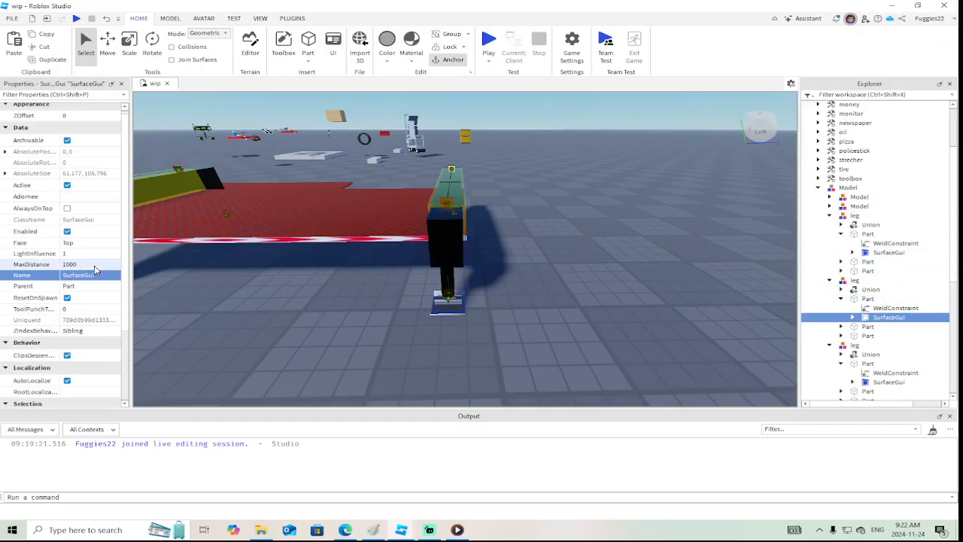
pyautogui.click(84, 244)
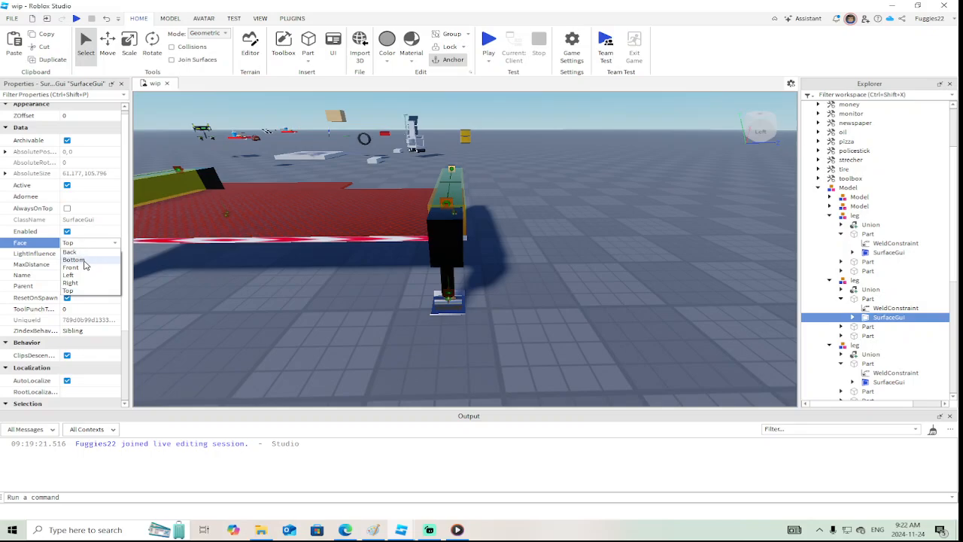
pyautogui.click(84, 262)
# Copy the whole finished outrigger bed Model from the wip place and switch to the utilitytruckbuild place
pyautogui.click(379, 298)
pyautogui.moveTo(380, 298); pyautogui.dragTo(379, 299, button='right')
pyautogui.click(380, 300)
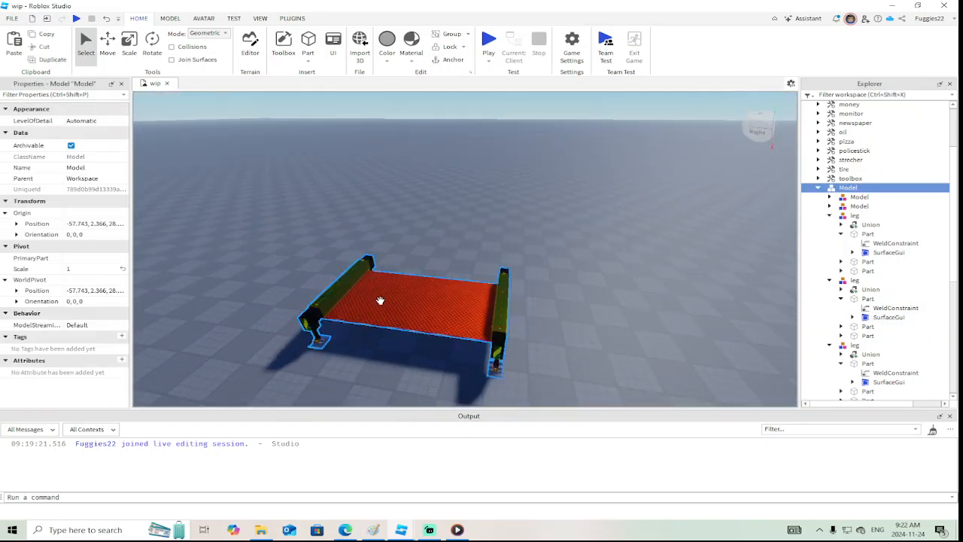
pyautogui.moveTo(406, 536)
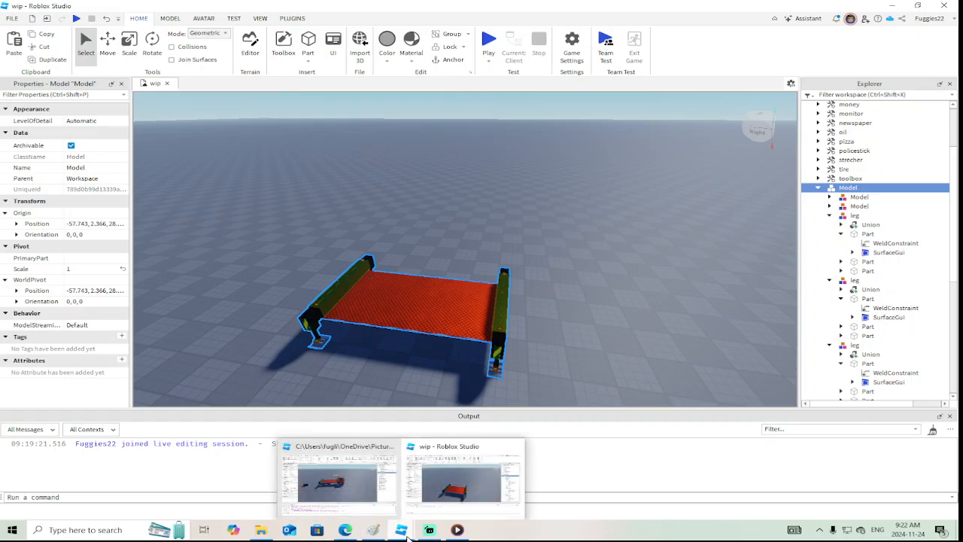
pyautogui.click(343, 498)
# Delete the old outrigger bed from the truck and paste the copied bed Model onto the baseplate beside the chassis
pyautogui.click(435, 314)
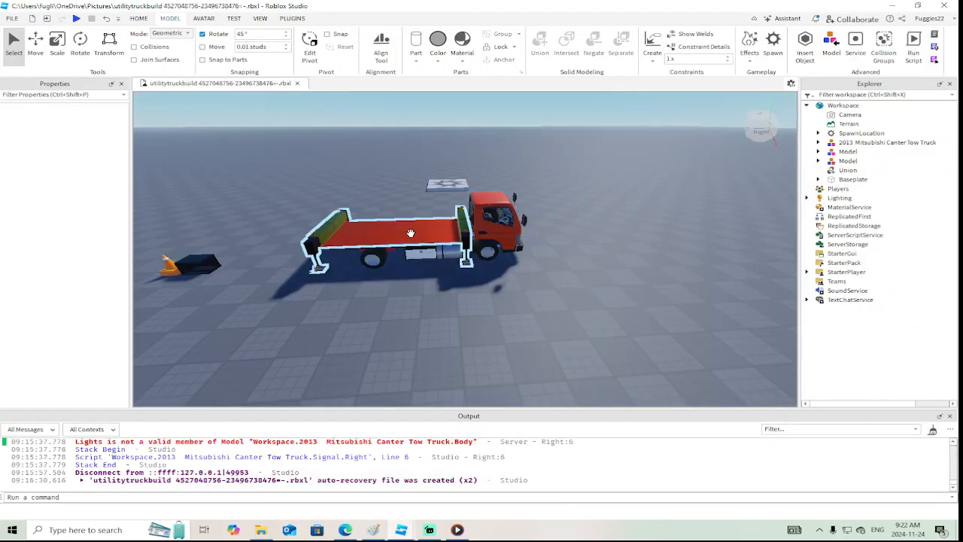
pyautogui.click(410, 233)
pyautogui.press('Delete')
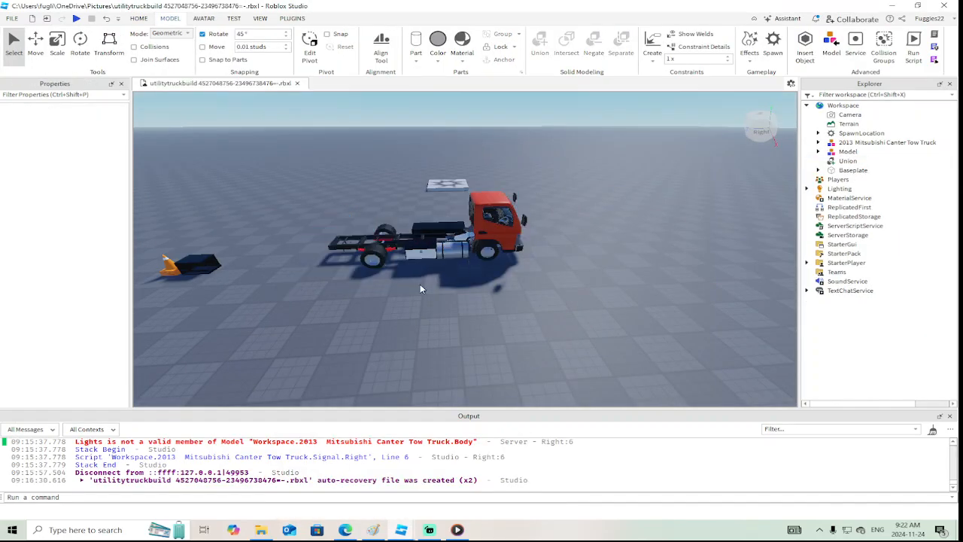
pyautogui.rightClick(412, 307)
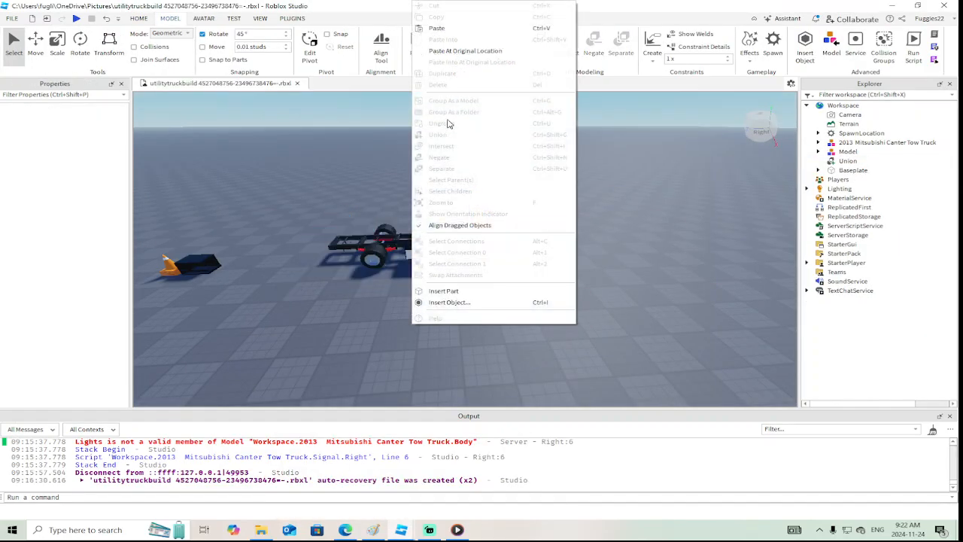
pyautogui.click(438, 30)
pyautogui.moveTo(466, 204); pyautogui.dragTo(335, 197)
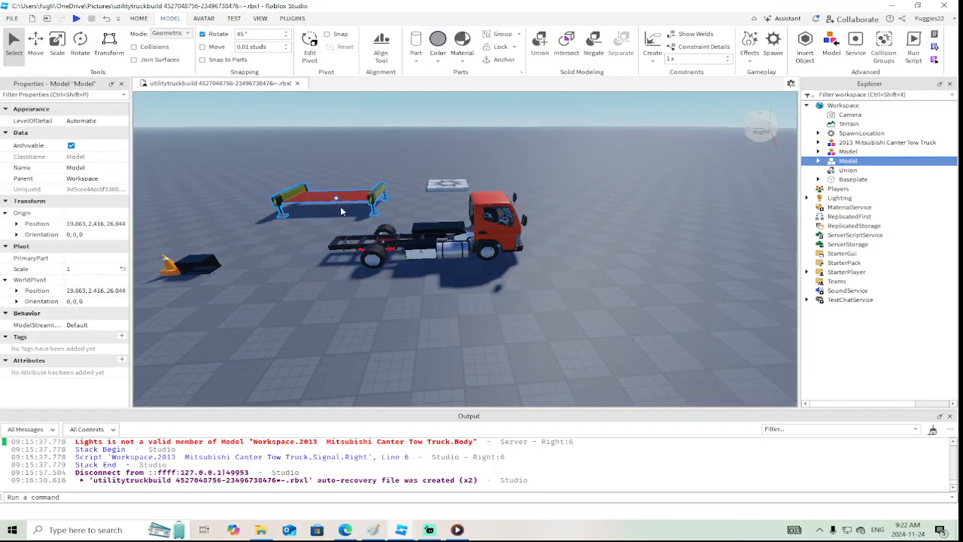
# Return to the wip place and close its window
pyautogui.moveTo(405, 533)
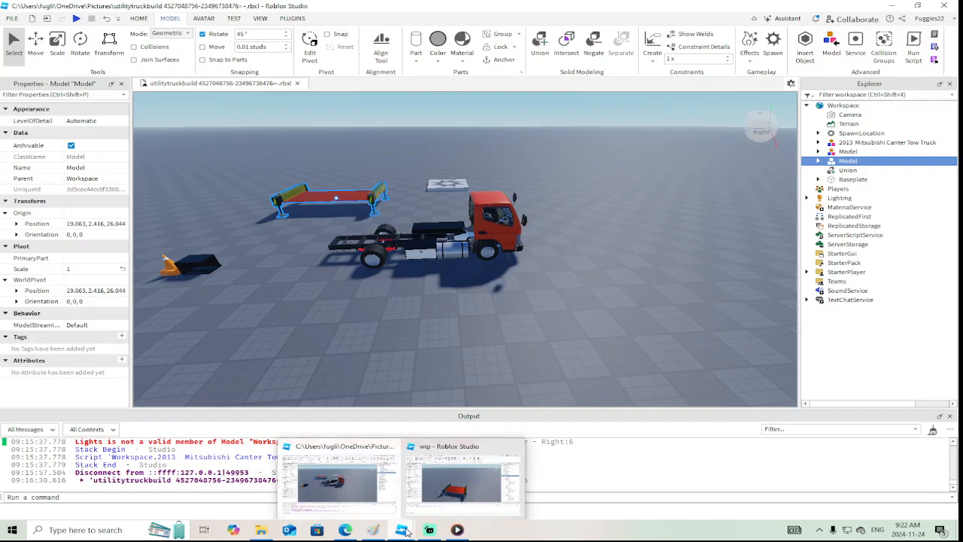
pyautogui.click(464, 481)
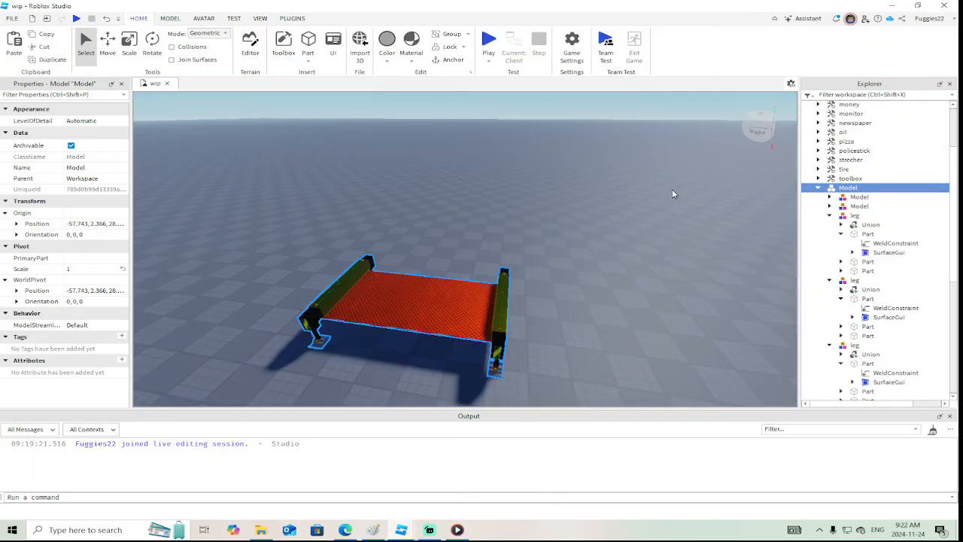
pyautogui.click(943, 5)
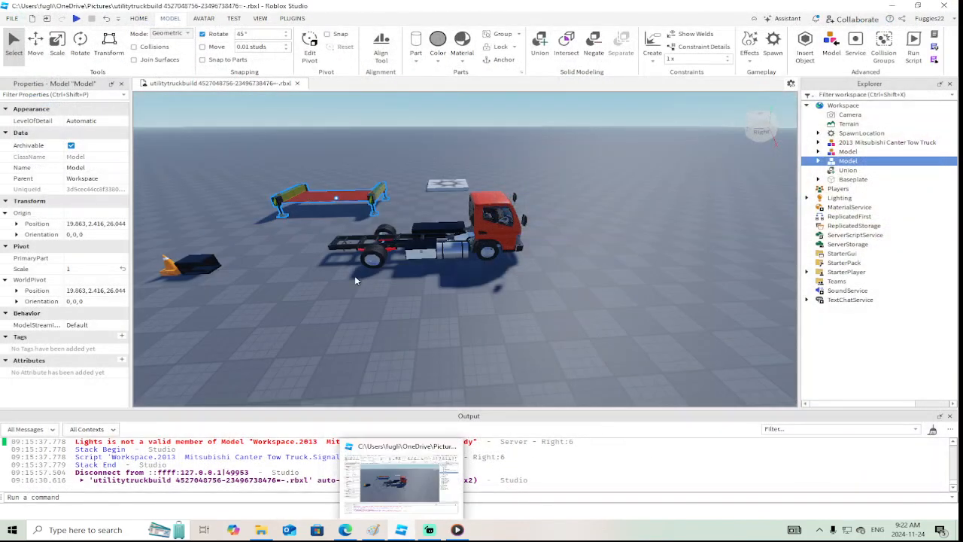
# Move the pasted outrigger bed horizontally over the truck chassis, to about X 44.22 and Z 7.131
pyautogui.moveTo(320, 324); pyautogui.dragTo(213, 290, button='right')
pyautogui.press('s')
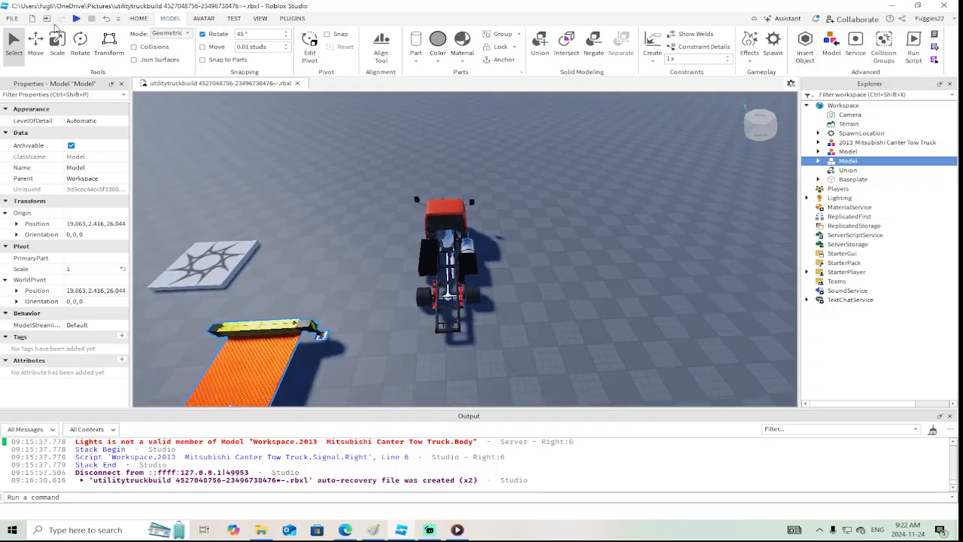
pyautogui.click(35, 43)
pyautogui.moveTo(353, 319); pyautogui.dragTo(519, 293)
pyautogui.moveTo(468, 342); pyautogui.dragTo(467, 241)
pyautogui.press('w')
pyautogui.moveTo(467, 242); pyautogui.dragTo(468, 242, button='right')
pyautogui.press('s')
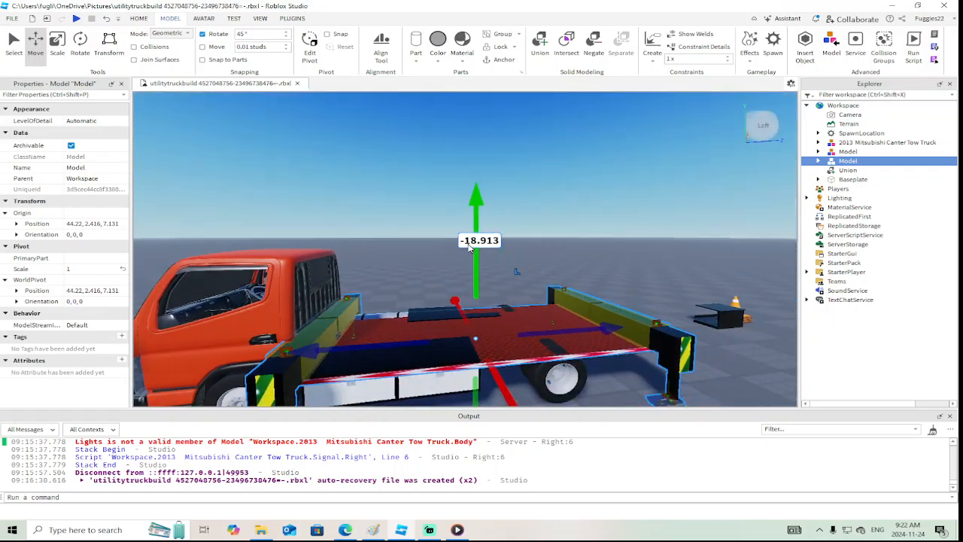
# Raise the outrigger bed about 0.73 studs so that it sits on the truck chassis
pyautogui.moveTo(475, 276); pyautogui.dragTo(473, 267)
pyautogui.press('w')
pyautogui.moveTo(472, 267); pyautogui.dragTo(471, 269, button='right')
pyautogui.press('s')
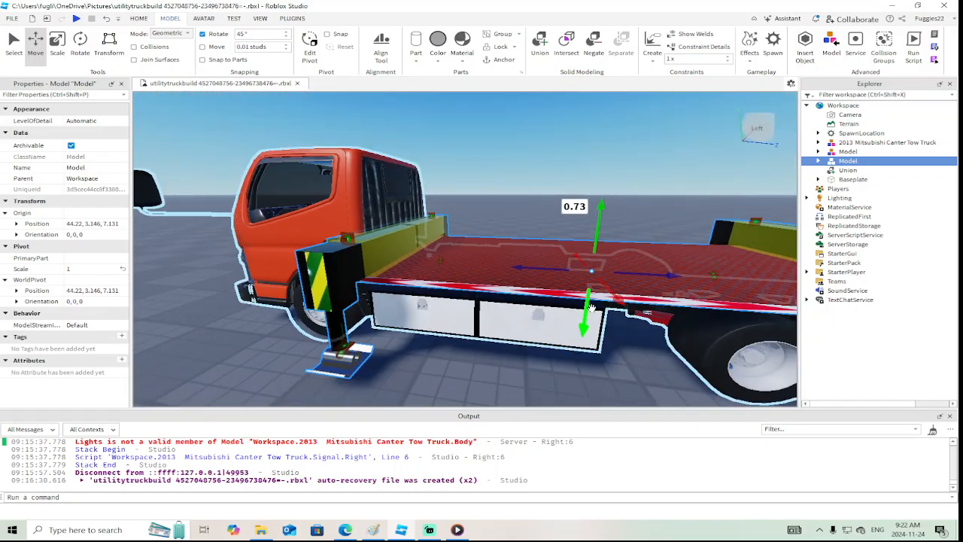
pyautogui.click(539, 375)
# Turn off Anchored for the red diamond-plate deck part of the outrigger bed
pyautogui.keyDown('alt'); pyautogui.click(511, 264); pyautogui.keyUp('alt')
pyautogui.scroll(-5, 80, 301)
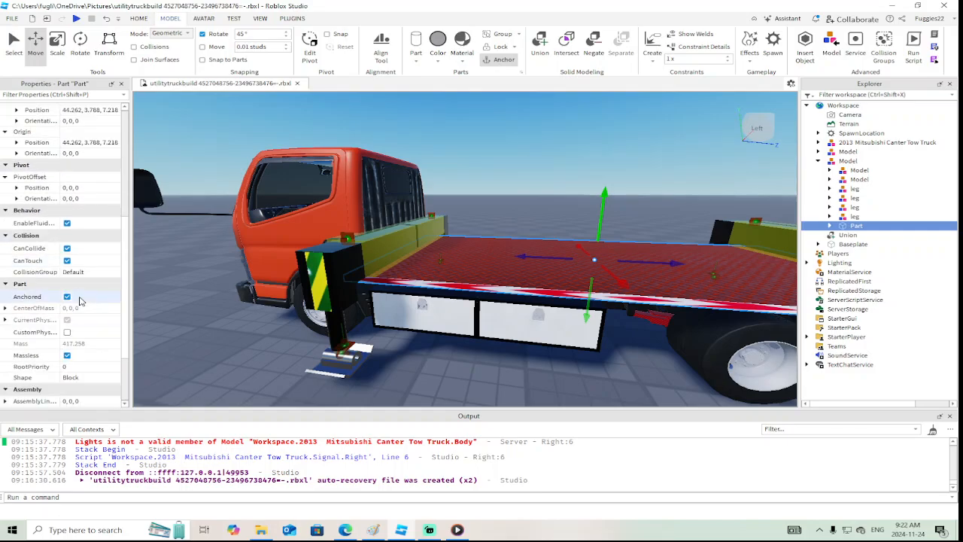
pyautogui.moveTo(293, 338); pyautogui.dragTo(292, 339, button='right')
pyautogui.press('w')
pyautogui.press('s')
pyautogui.press('s')
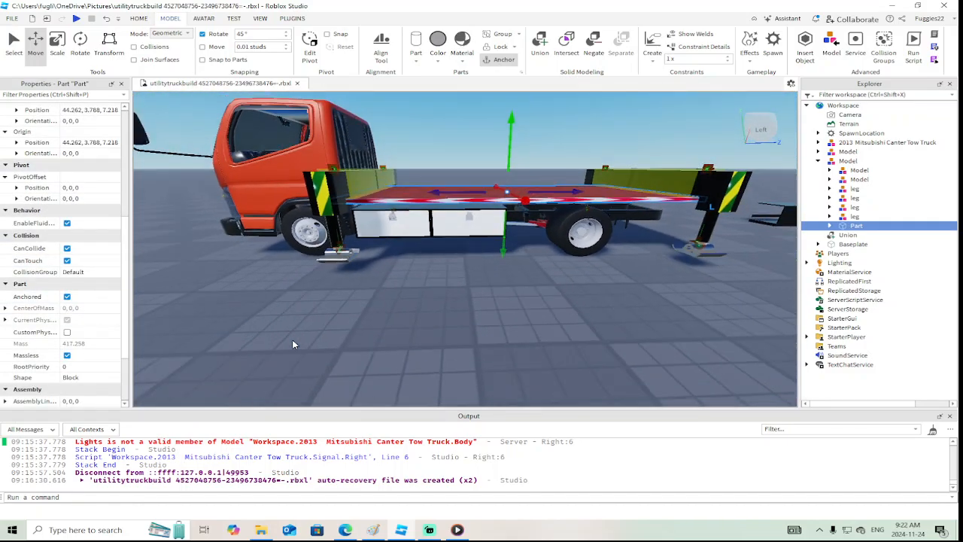
pyautogui.click(64, 300)
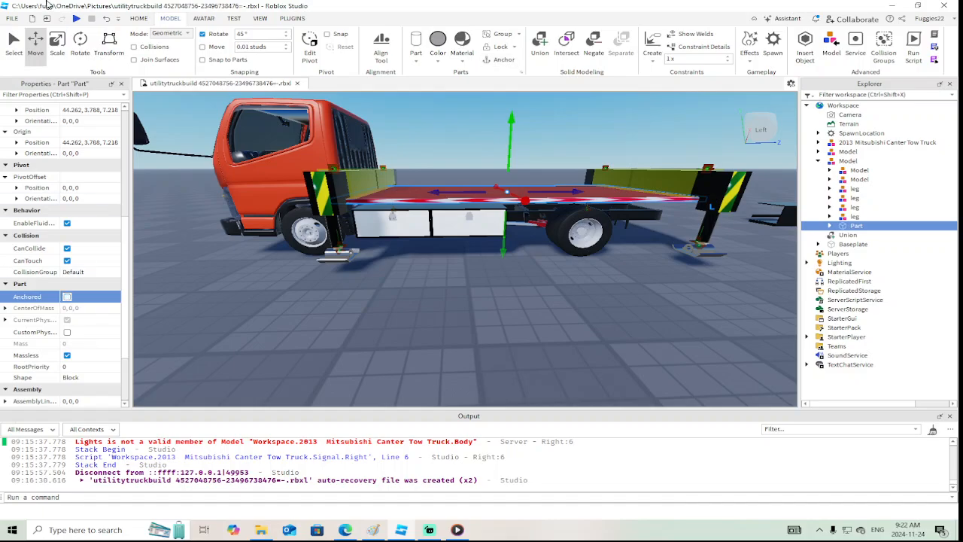
# Playtest the place and walk around the truck to examine the mounted bed, outriggers and decals, ending with the test stopped
pyautogui.click(77, 18)
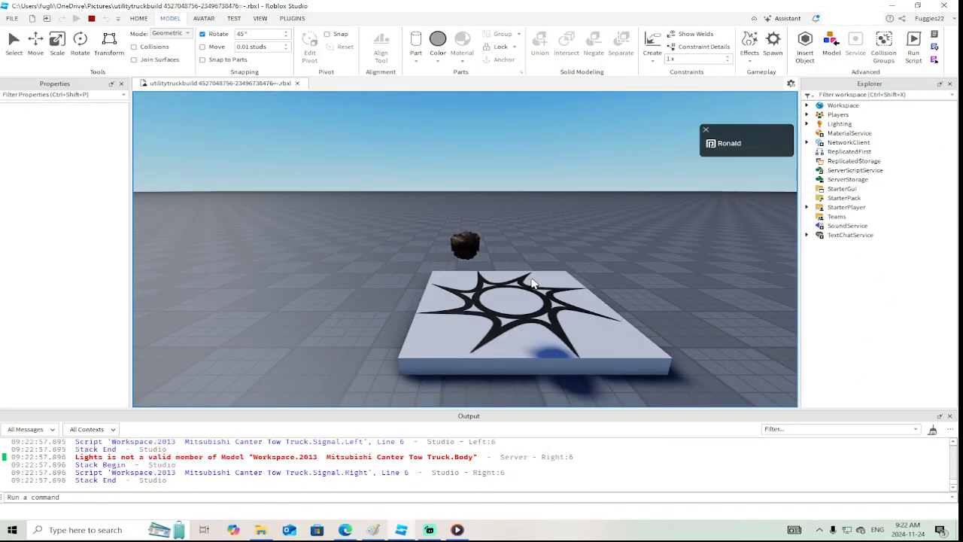
pyautogui.press('w')
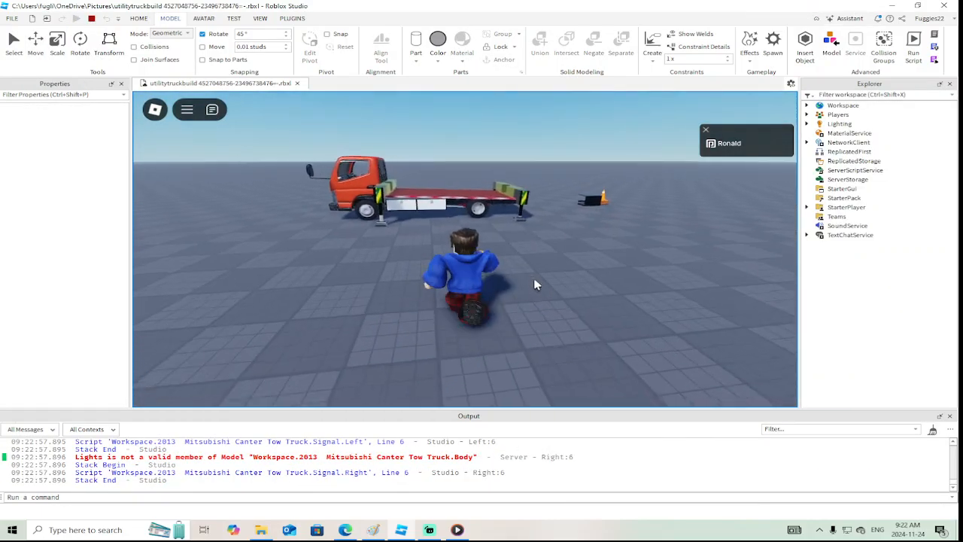
pyautogui.press('d')
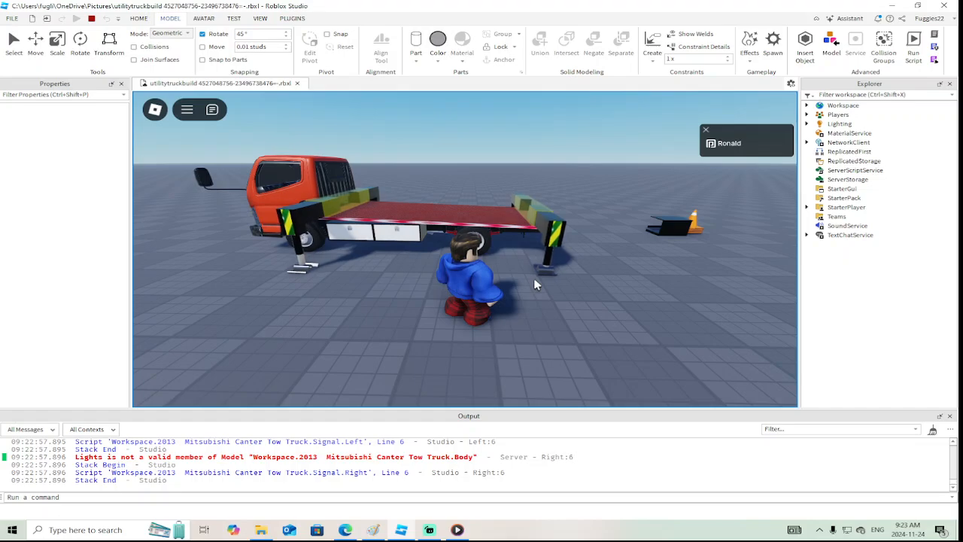
pyautogui.press('s')
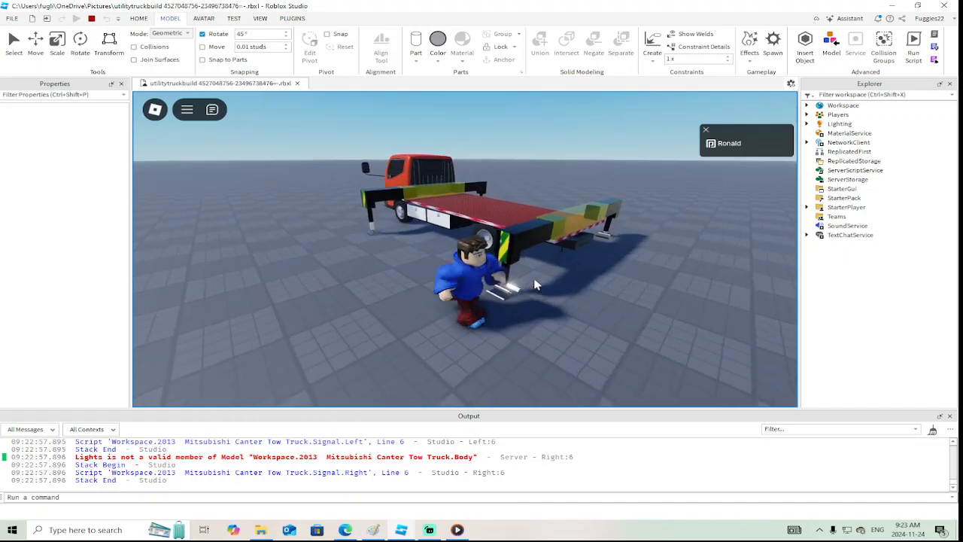
pyautogui.moveTo(533, 279); pyautogui.dragTo(534, 280, button='right')
pyautogui.press('d')
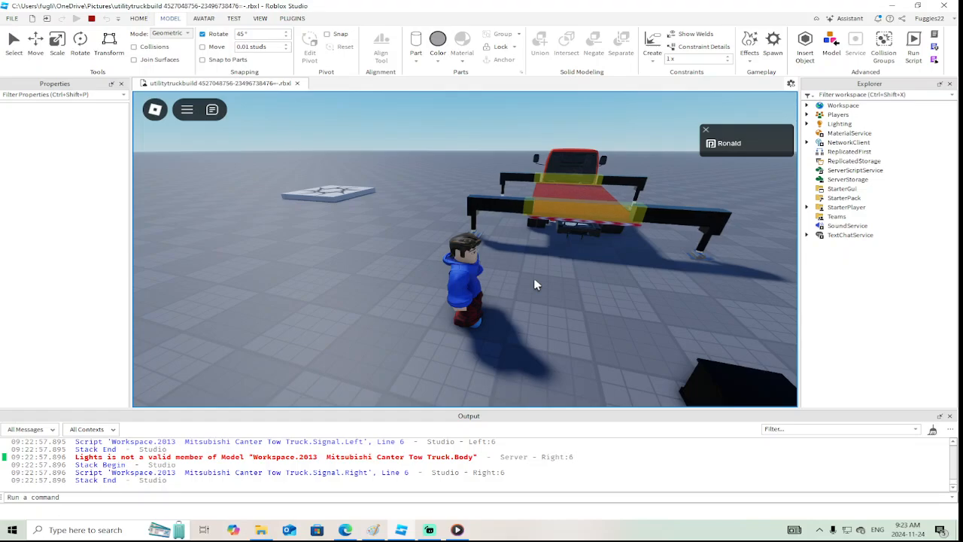
pyautogui.press('w')
pyautogui.moveTo(533, 279); pyautogui.dragTo(533, 279, button='right')
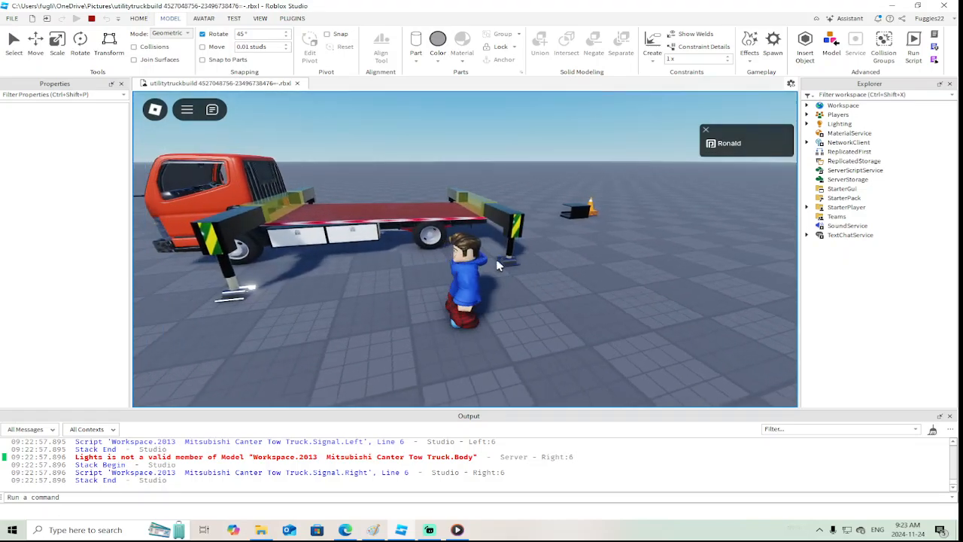
pyautogui.click(91, 18)
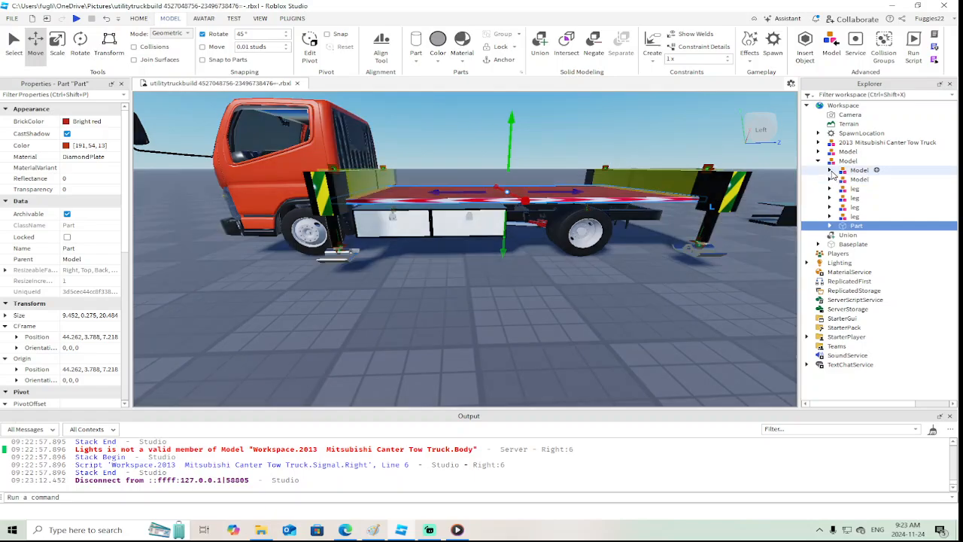
# Turn on Massless for all 28 items inside the outrigger bed's sub-models and leg groups, including the deck part
pyautogui.click(830, 216)
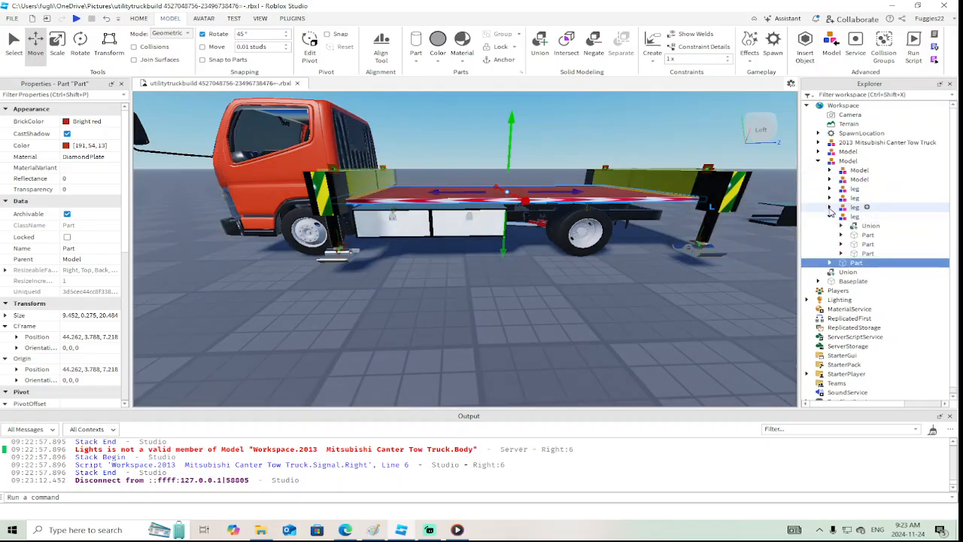
pyautogui.click(830, 207)
pyautogui.click(830, 199)
pyautogui.click(830, 189)
pyautogui.click(830, 179)
pyautogui.click(829, 171)
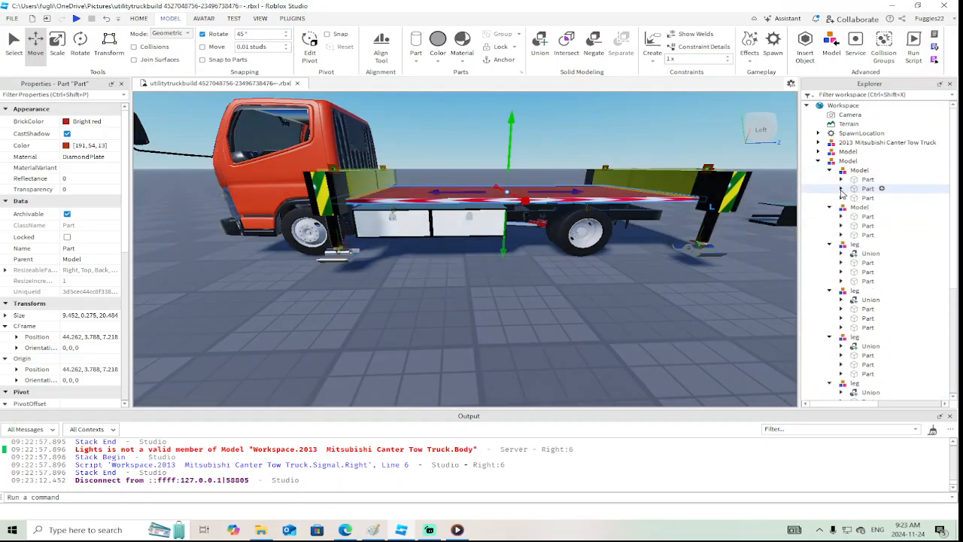
pyautogui.scroll(-5, 842, 208)
pyautogui.scroll(5, 843, 211)
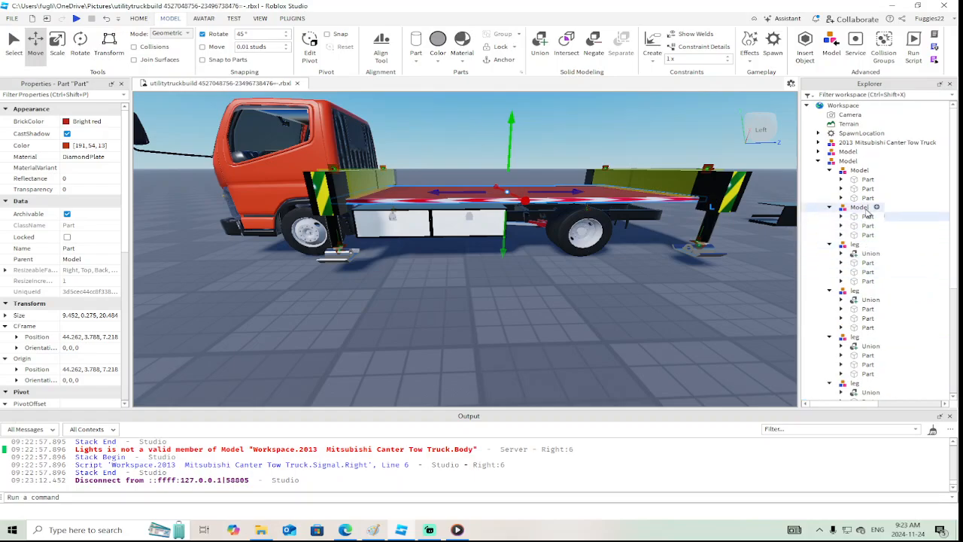
pyautogui.keyDown('shift'); pyautogui.click(858, 182); pyautogui.keyUp('shift')
pyautogui.scroll(-6, 86, 258)
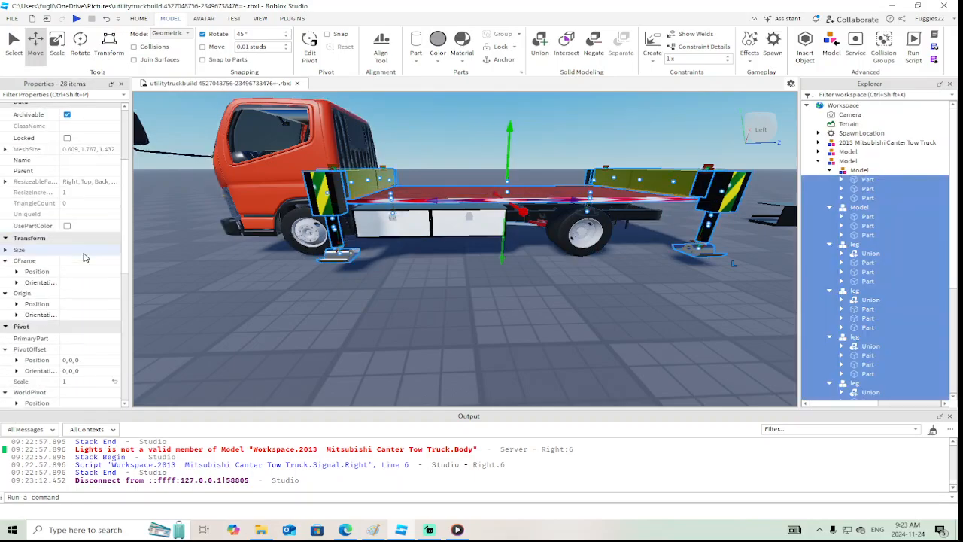
pyautogui.scroll(-4, 86, 272)
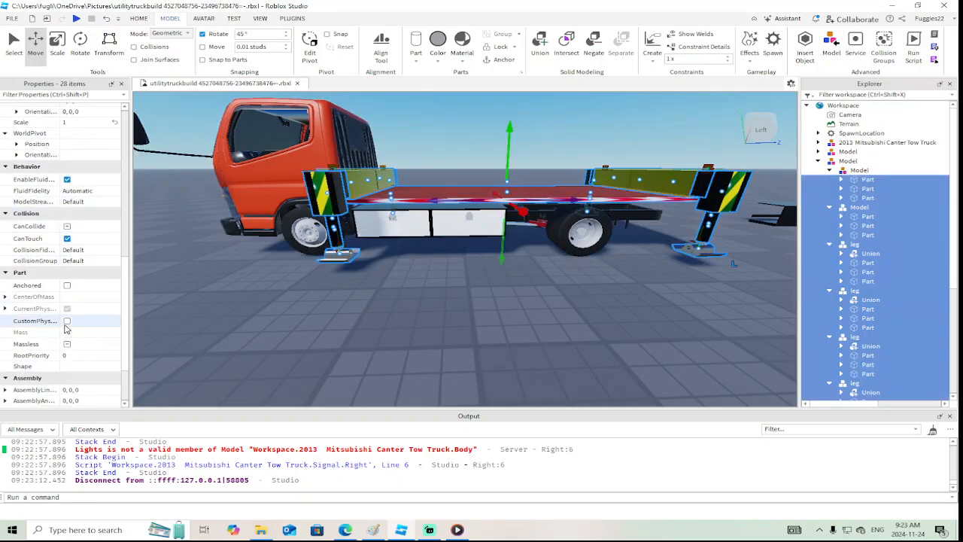
pyautogui.click(69, 345)
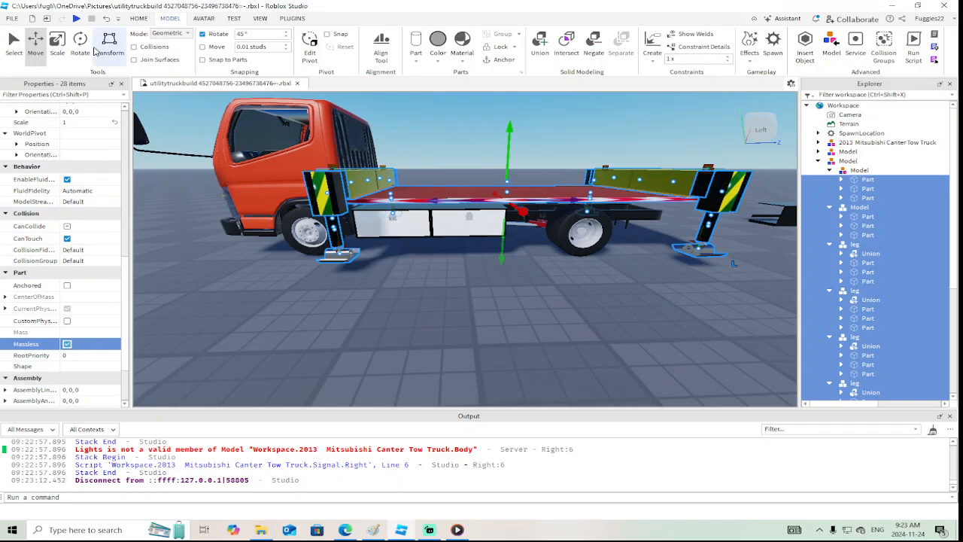
# Playtest the place and walk up to the truck to check the outriggers, ending with the test stopped
pyautogui.click(76, 18)
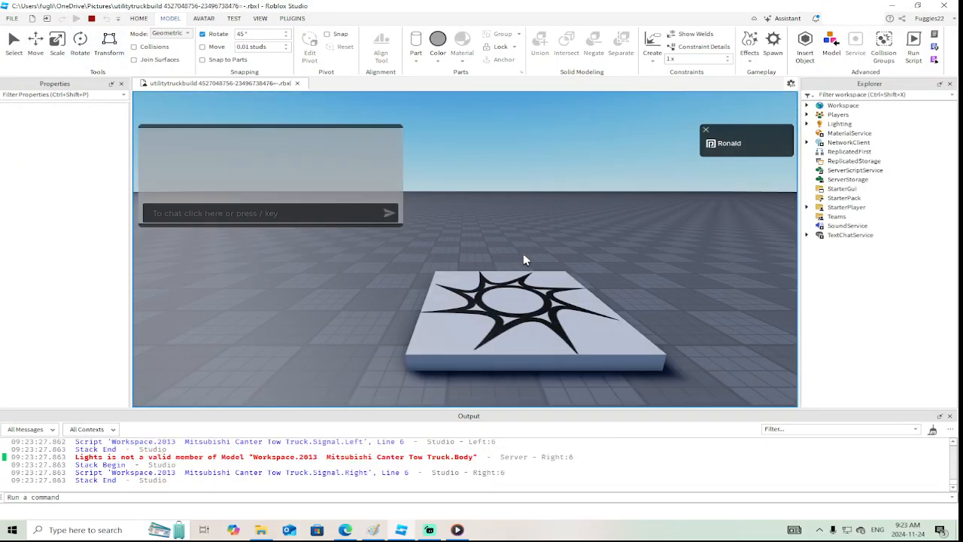
pyautogui.moveTo(536, 262); pyautogui.dragTo(537, 262, button='right')
pyautogui.press('w')
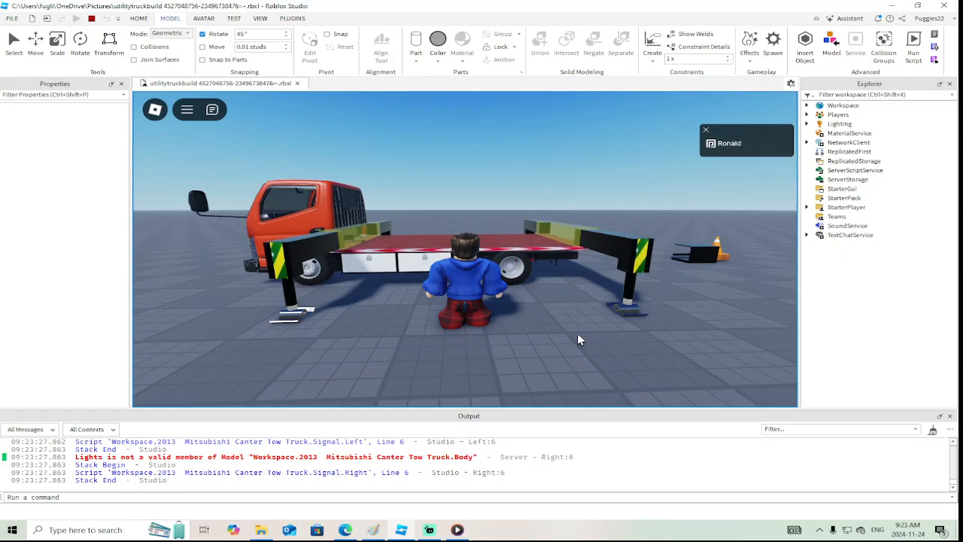
pyautogui.click(90, 21)
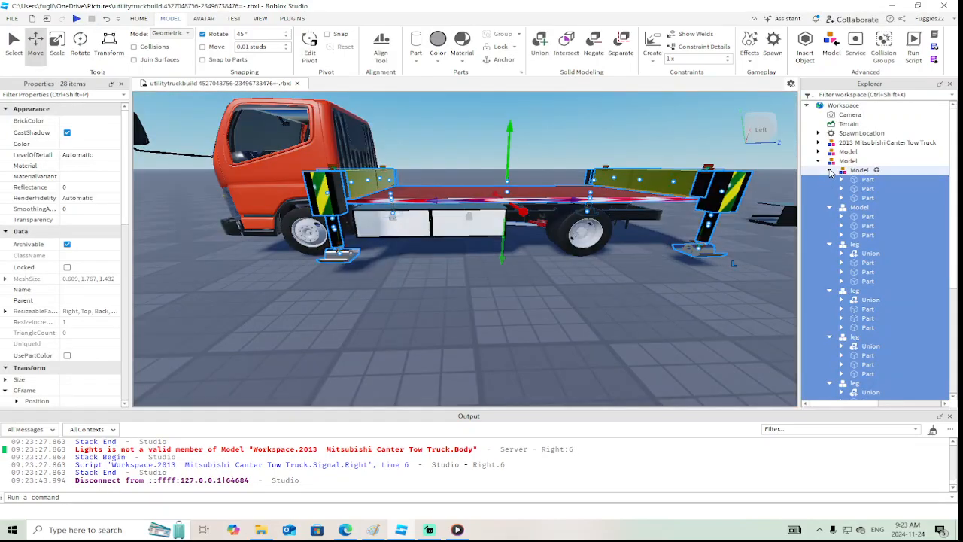
# Collapse the two sub-models and the four leg groups of the outrigger bed in the object hierarchy
pyautogui.click(830, 171)
pyautogui.click(830, 180)
pyautogui.click(830, 188)
pyautogui.click(829, 197)
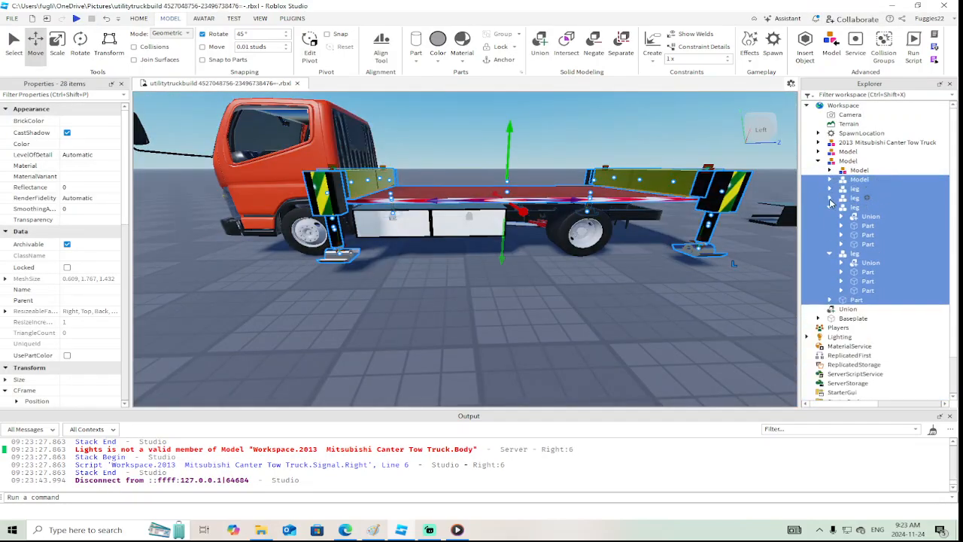
pyautogui.click(829, 207)
pyautogui.click(830, 216)
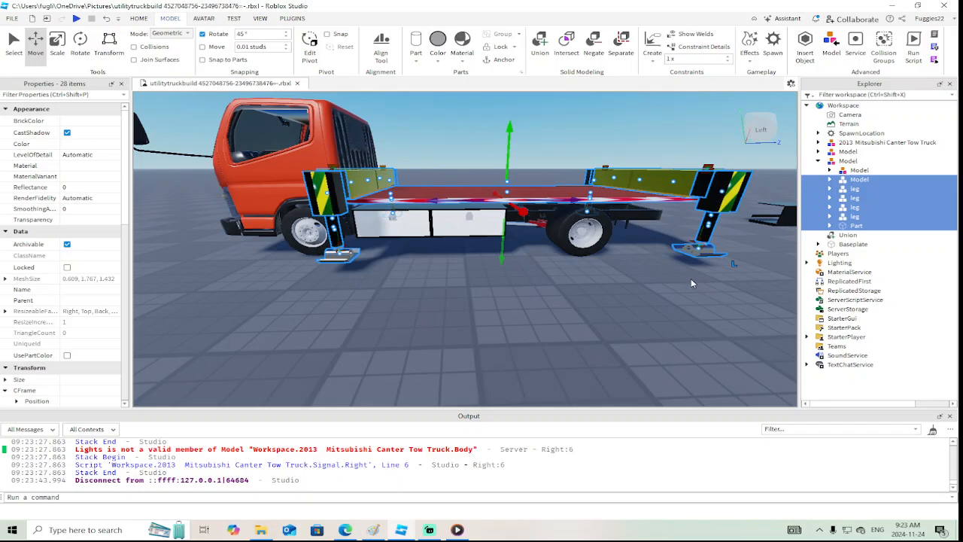
# Set MotorMaxForce to inf for the PrismaticConstraint in the third leg group, on a rear outrigger of the bed
pyautogui.click(691, 279)
pyautogui.press('w')
pyautogui.moveTo(690, 278); pyautogui.dragTo(690, 279, button='right')
pyautogui.press('w')
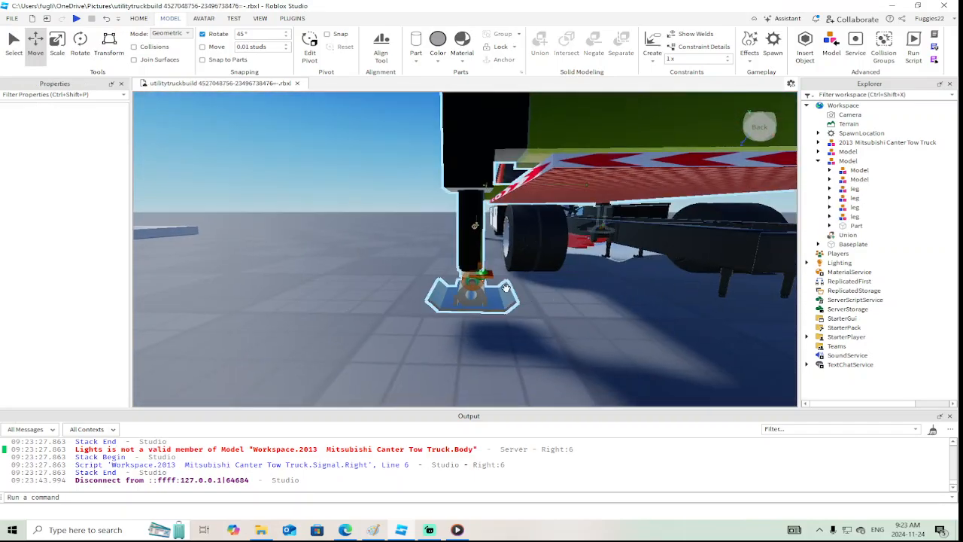
pyautogui.click(489, 276)
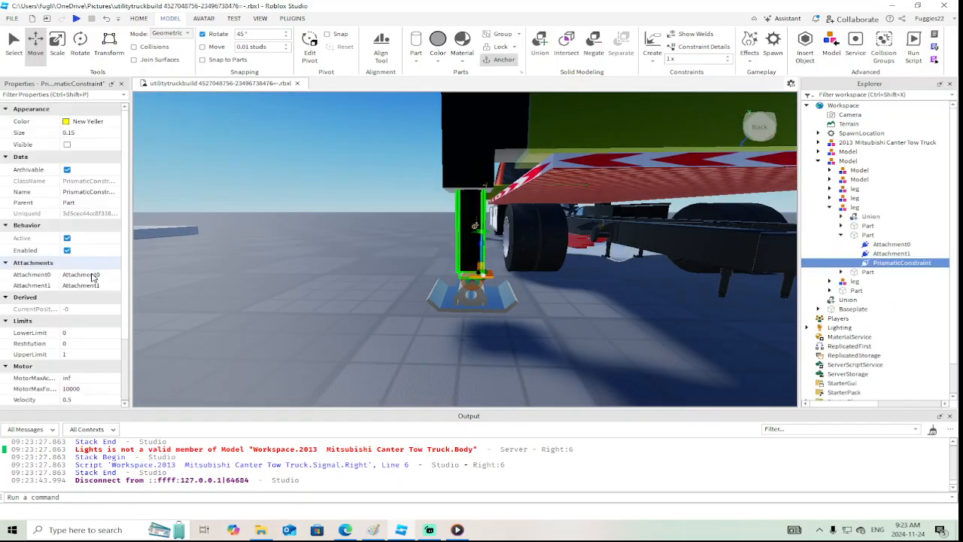
pyautogui.scroll(-3, 91, 279)
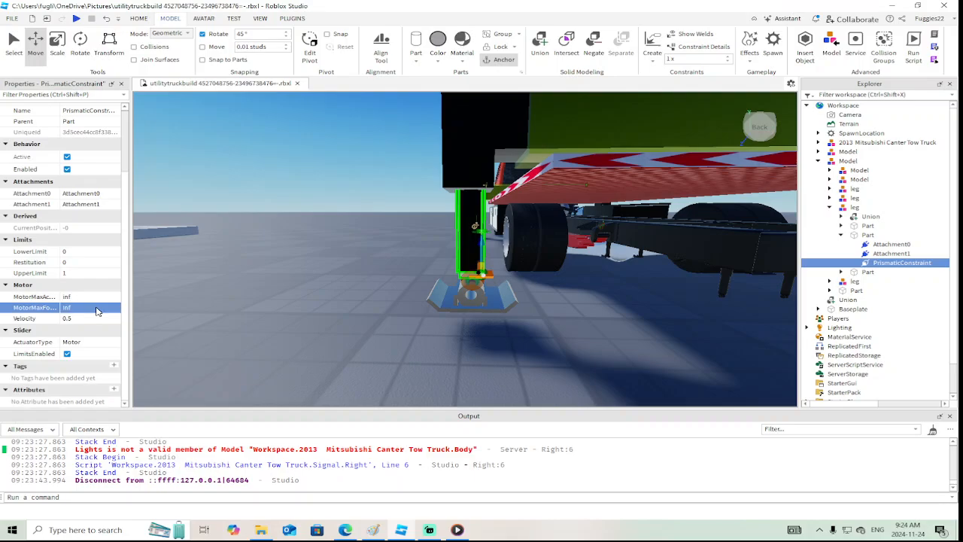
# Set MotorMaxForce to inf for the PrismaticConstraint in the fourth leg group of the outrigger bed
pyautogui.scroll(-5, 250, 295)
pyautogui.moveTo(250, 294); pyautogui.dragTo(249, 294, button='right')
pyautogui.scroll(5, 249, 295)
pyautogui.click(296, 266)
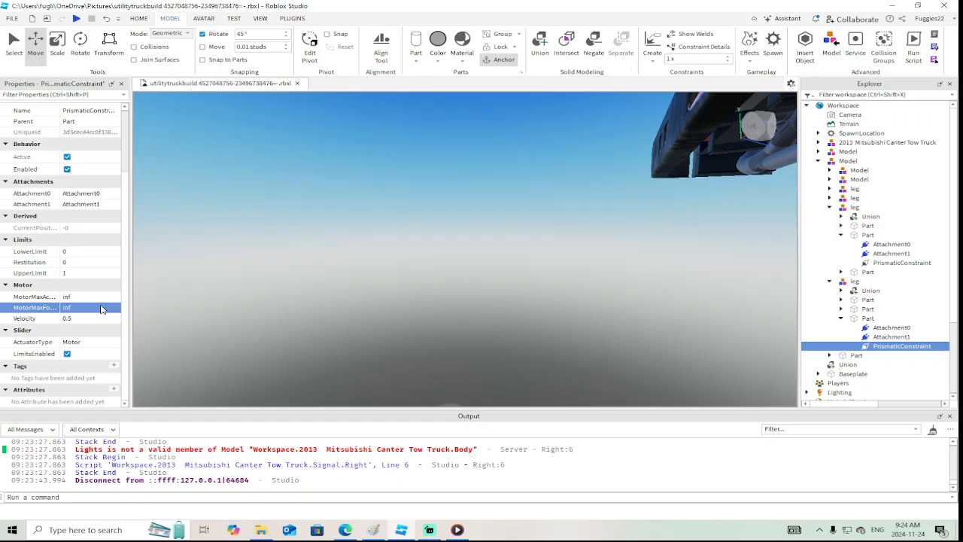
# Raise MotorMaxForce to a long string of 9s for the PrismaticConstraint in the second leg group
pyautogui.press('w')
pyautogui.moveTo(553, 240); pyautogui.dragTo(552, 237, button='right')
pyautogui.press('w')
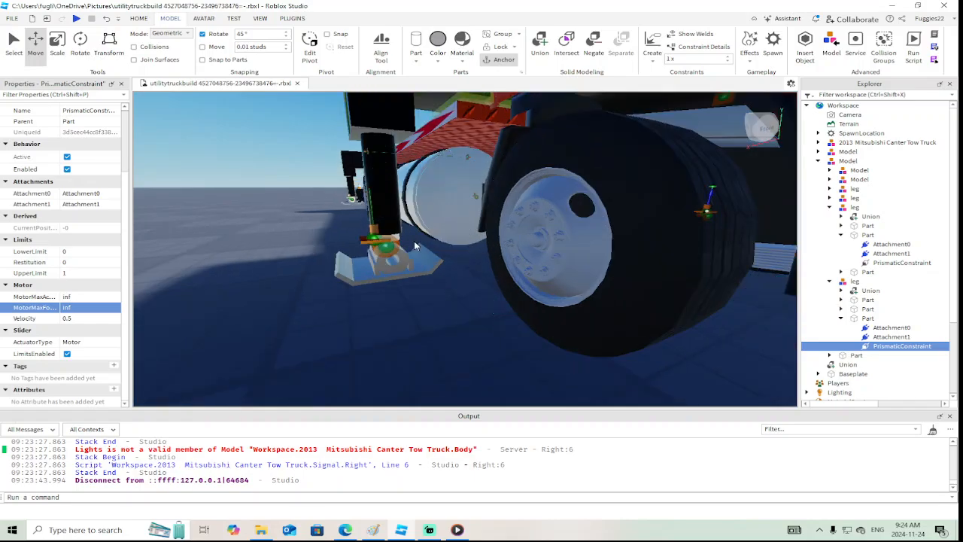
pyautogui.click(365, 241)
pyautogui.click(89, 308)
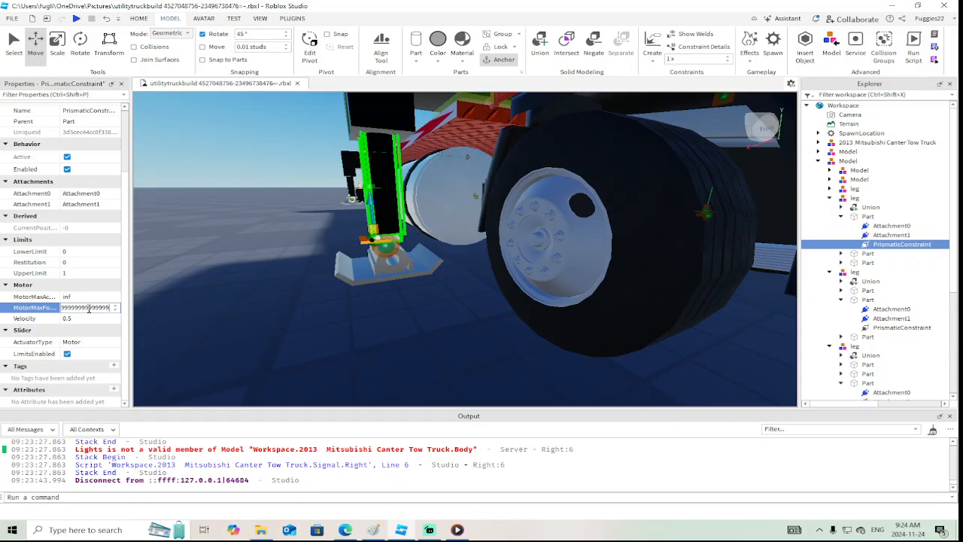
# Raise MotorMaxForce to a long string of 9s for the PrismaticConstraint in the first leg group
pyautogui.scroll(4, 235, 244)
pyautogui.moveTo(235, 245); pyautogui.dragTo(315, 259, button='right')
pyautogui.click(325, 262)
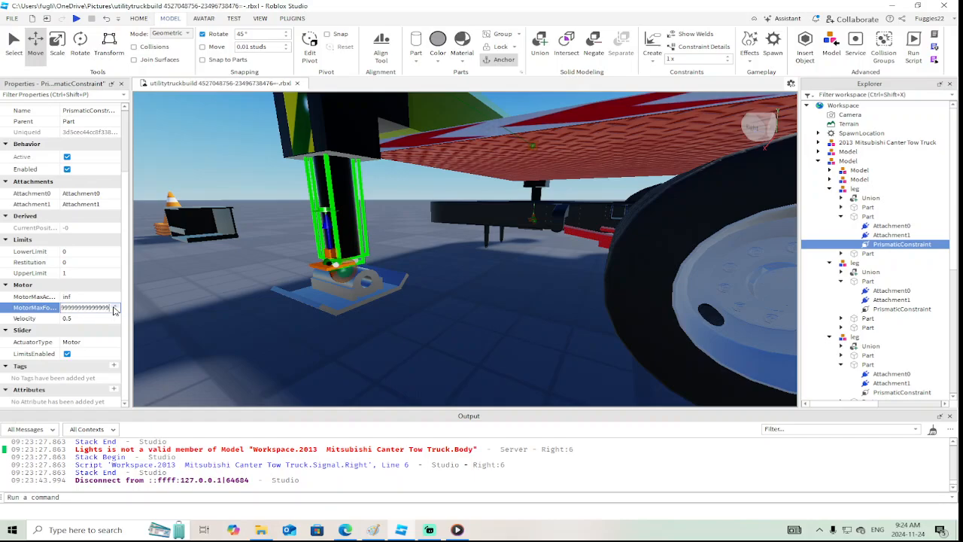
# Playtest the place and walk around the truck to examine how the outrigger legs extend, ending with the test stopped
pyautogui.click(77, 19)
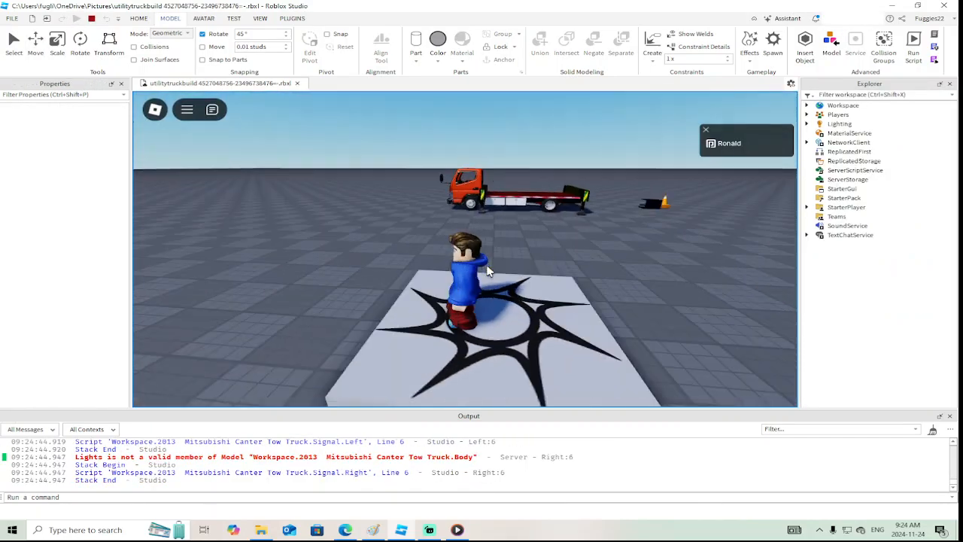
pyautogui.moveTo(488, 271); pyautogui.dragTo(488, 271, button='right')
pyautogui.press('w')
pyautogui.press('d')
pyautogui.press('w')
pyautogui.press('w')
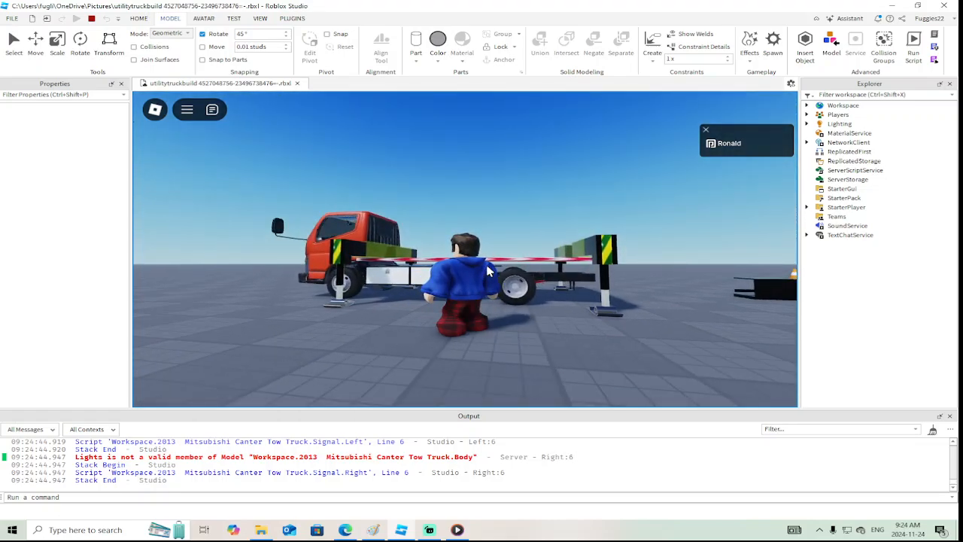
pyautogui.moveTo(487, 271); pyautogui.dragTo(488, 271, button='right')
pyautogui.press('w')
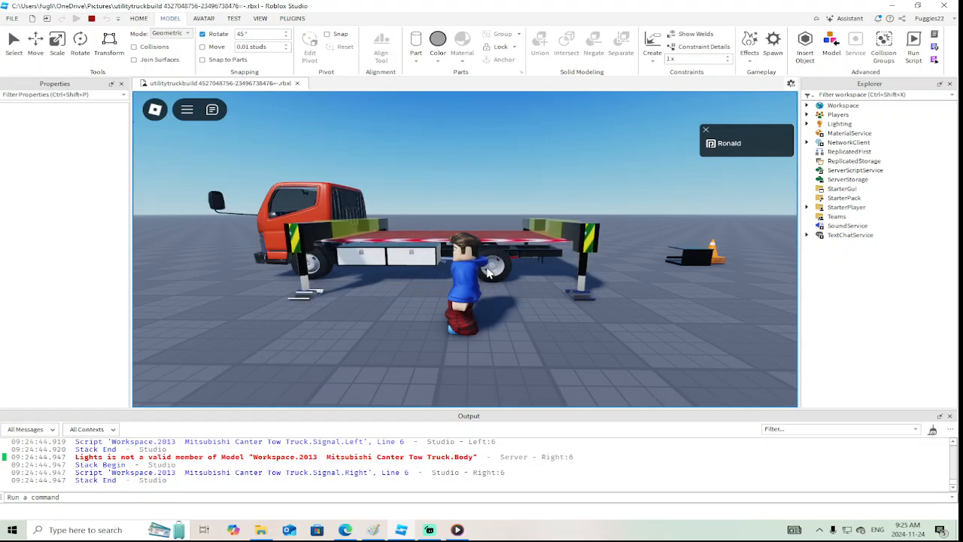
pyautogui.press('w')
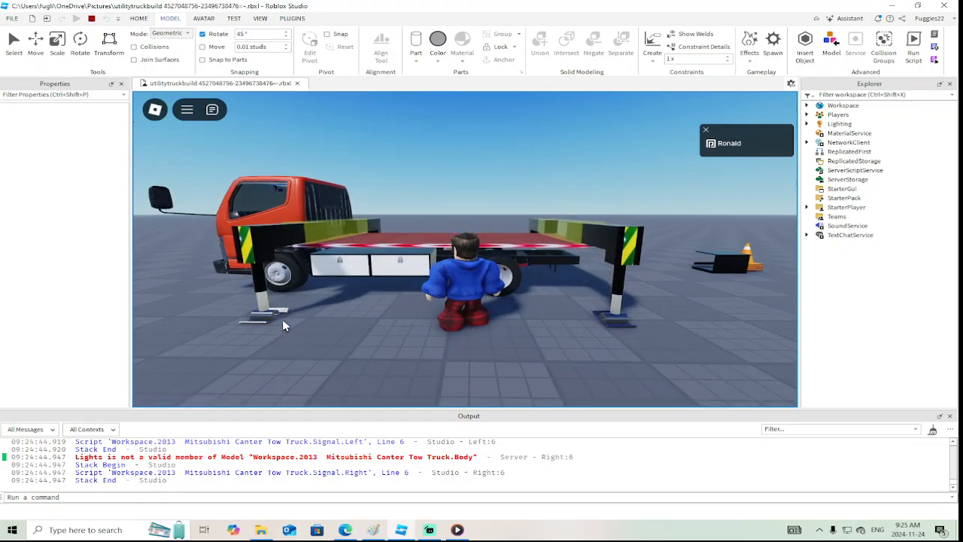
pyautogui.press('w')
pyautogui.moveTo(370, 333); pyautogui.dragTo(371, 332, button='right')
pyautogui.press('space')
pyautogui.press('s')
pyautogui.press('w')
pyautogui.press('s')
pyautogui.press('a')
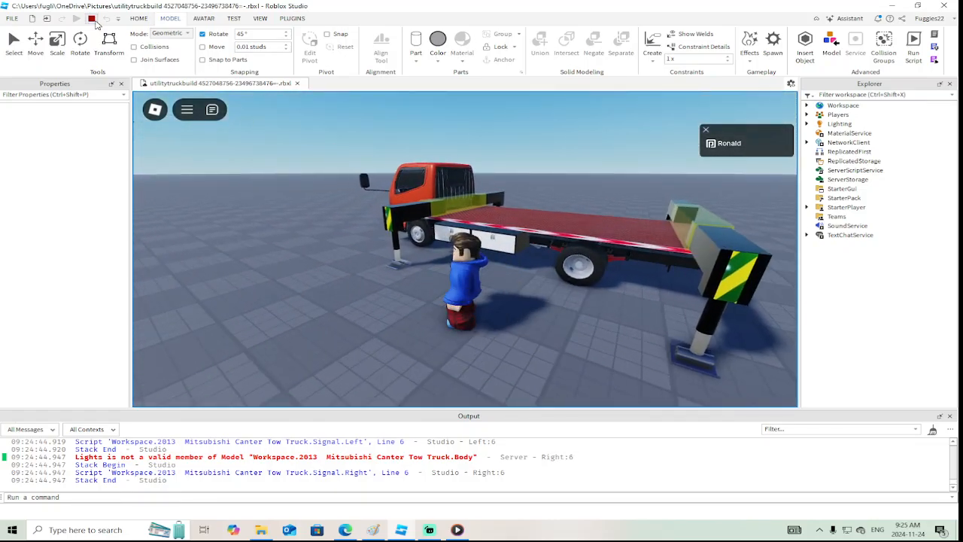
pyautogui.click(91, 18)
# Examine the red deck part and the WeldConstraint that joins it to the truck mesh
pyautogui.scroll(-6, 524, 284)
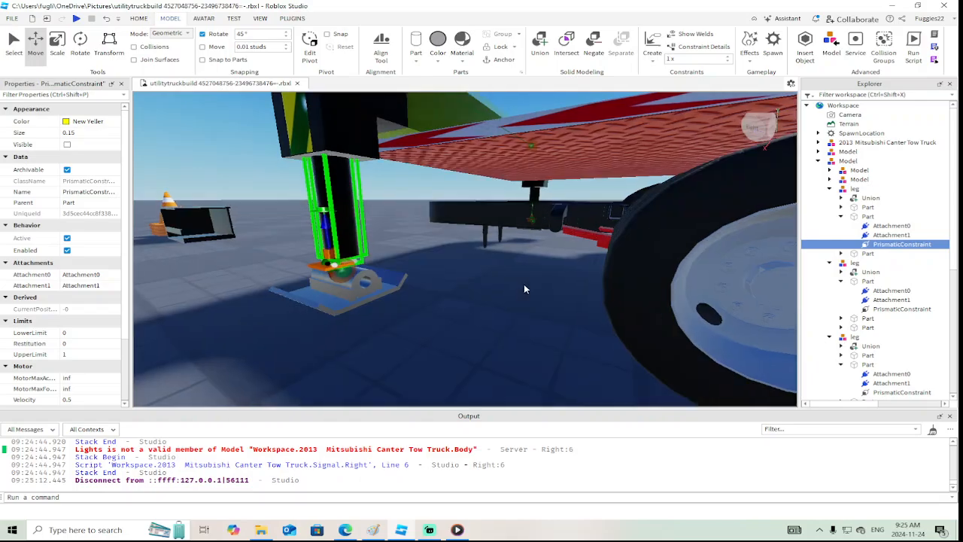
pyautogui.press('a')
pyautogui.moveTo(524, 284); pyautogui.dragTo(524, 285, button='right')
pyautogui.press('a')
pyautogui.scroll(5, 525, 285)
pyautogui.scroll(-4, 524, 284)
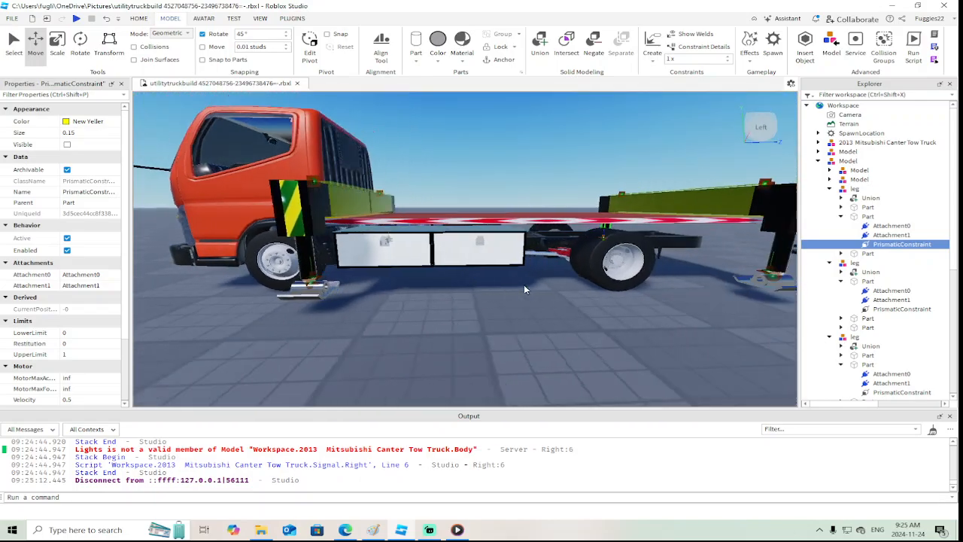
pyautogui.keyDown('alt'); pyautogui.click(481, 220); pyautogui.keyUp('alt')
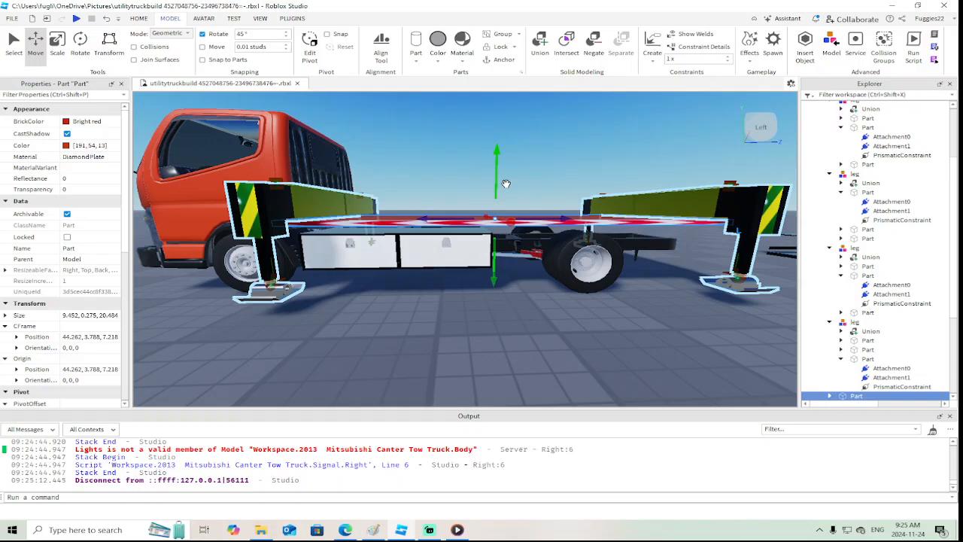
pyautogui.click(505, 184)
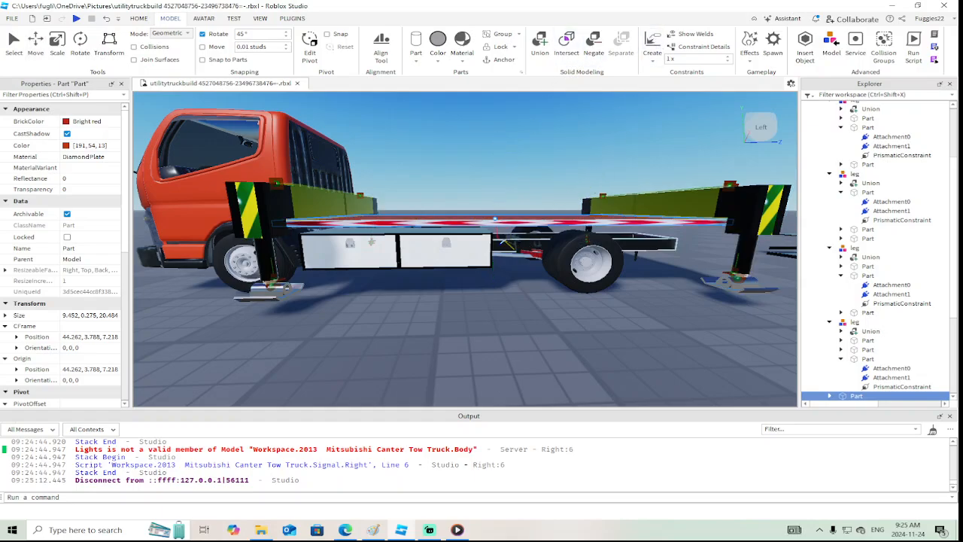
pyautogui.click(495, 219)
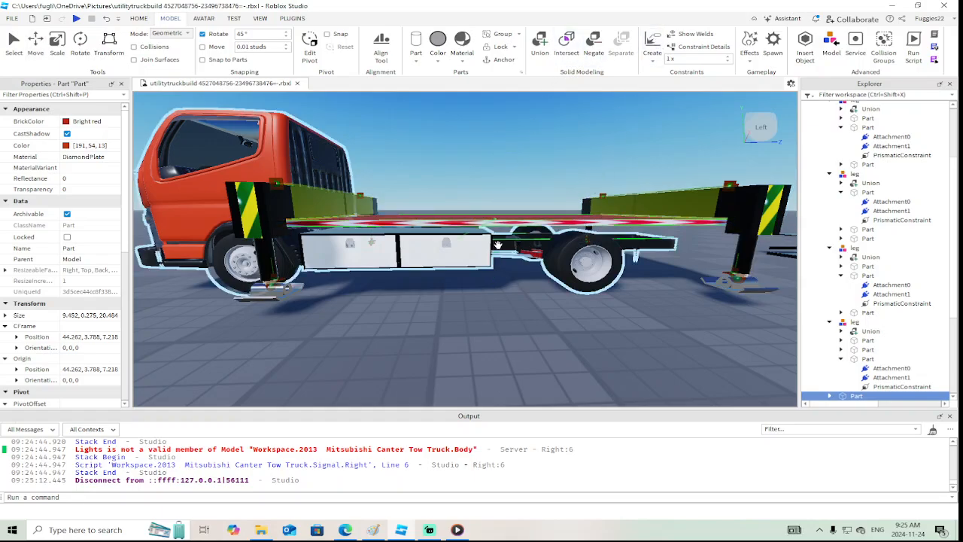
pyautogui.click(500, 245)
pyautogui.moveTo(500, 245)
pyautogui.mouseDown(button='right')
pyautogui.moveTo(501, 256)
pyautogui.moveTo(496, 243)
pyautogui.mouseUp(button='right')
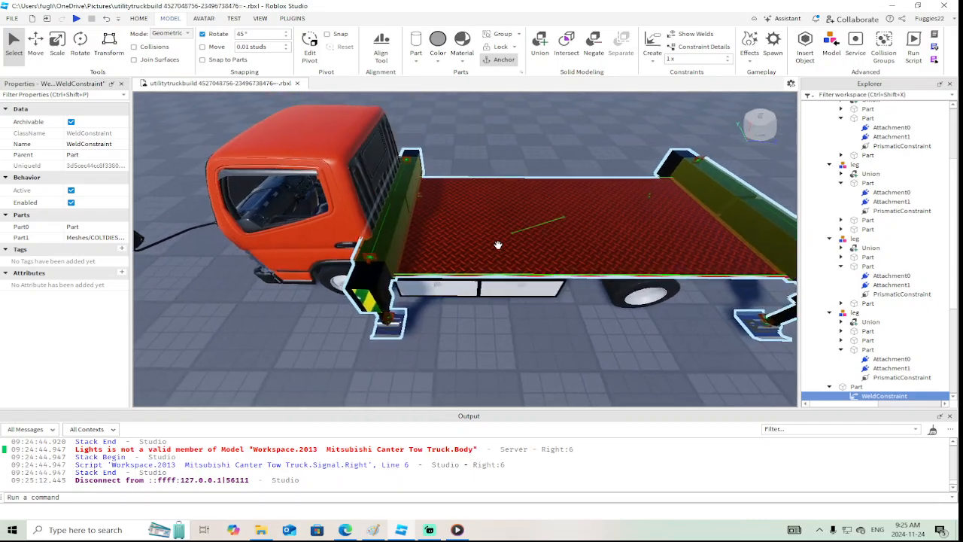
pyautogui.scroll(-3, 497, 243)
pyautogui.scroll(3, 875, 173)
pyautogui.scroll(1, 875, 173)
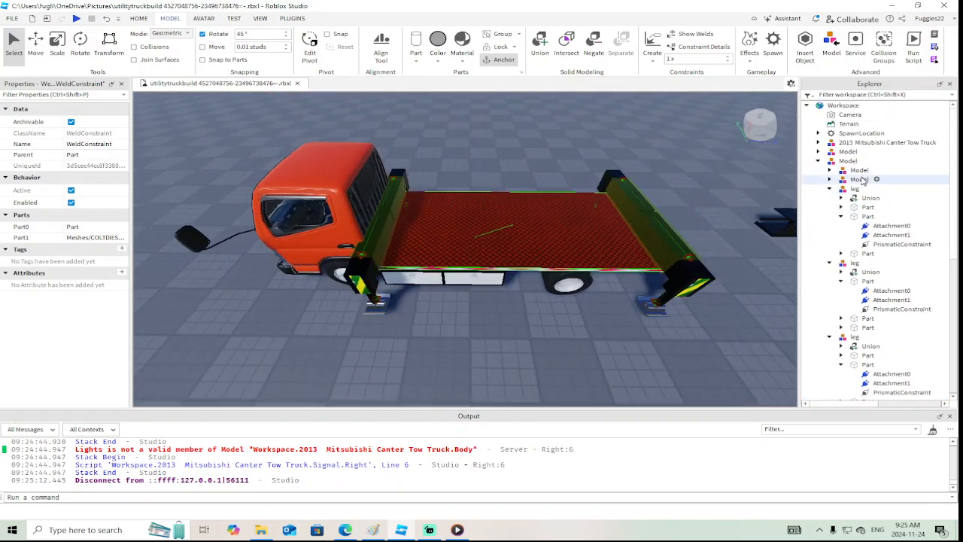
# Collapse the outrigger bed model and move it about 0.603 studs toward the rear of the truck, to Z 7.735
pyautogui.click(838, 161)
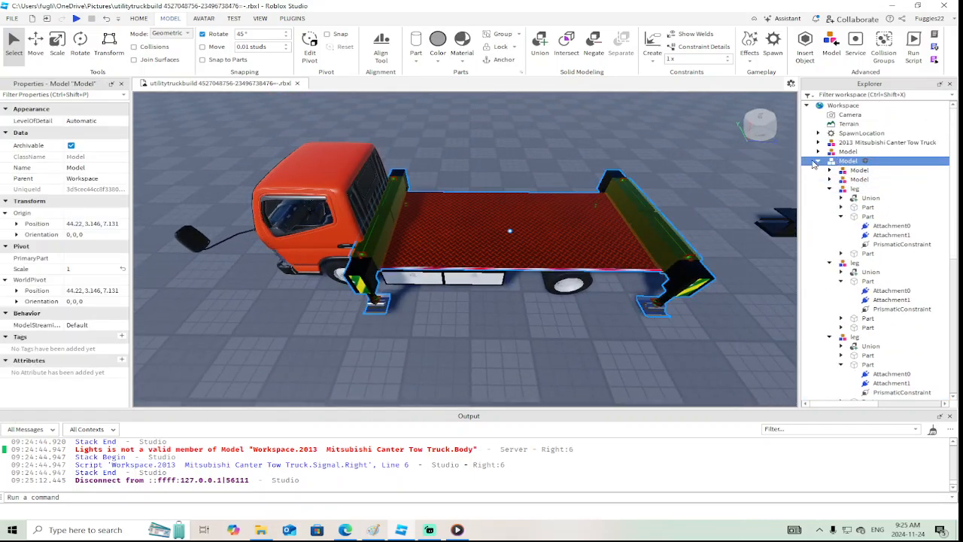
pyautogui.click(815, 162)
pyautogui.click(833, 151)
pyautogui.moveTo(782, 210); pyautogui.dragTo(754, 209, button='right')
pyautogui.click(865, 161)
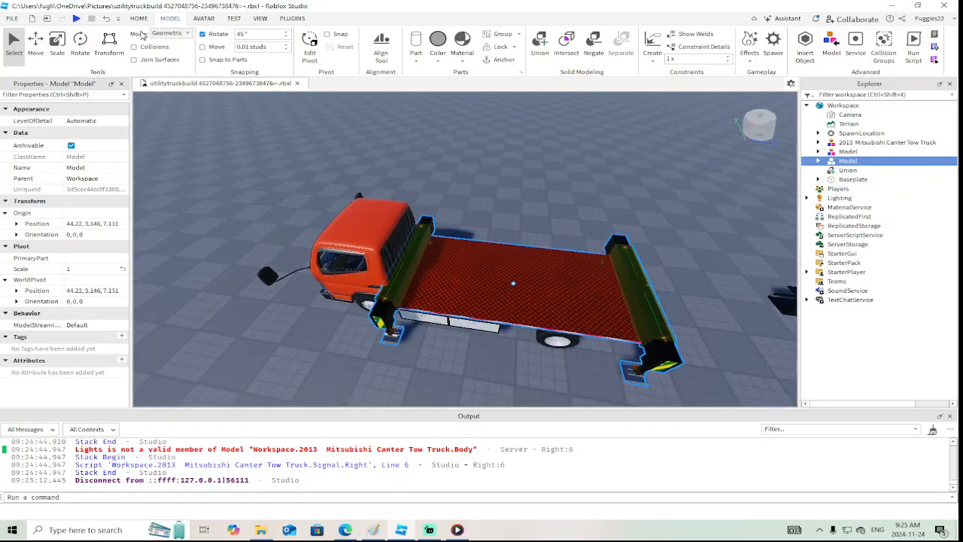
pyautogui.click(41, 46)
pyautogui.moveTo(446, 269); pyautogui.dragTo(451, 277)
pyautogui.press('w')
pyautogui.moveTo(452, 275); pyautogui.dragTo(451, 278, button='right')
pyautogui.press('d')
pyautogui.press('d')
pyautogui.press('w')
pyautogui.press('a')
pyautogui.press('s')
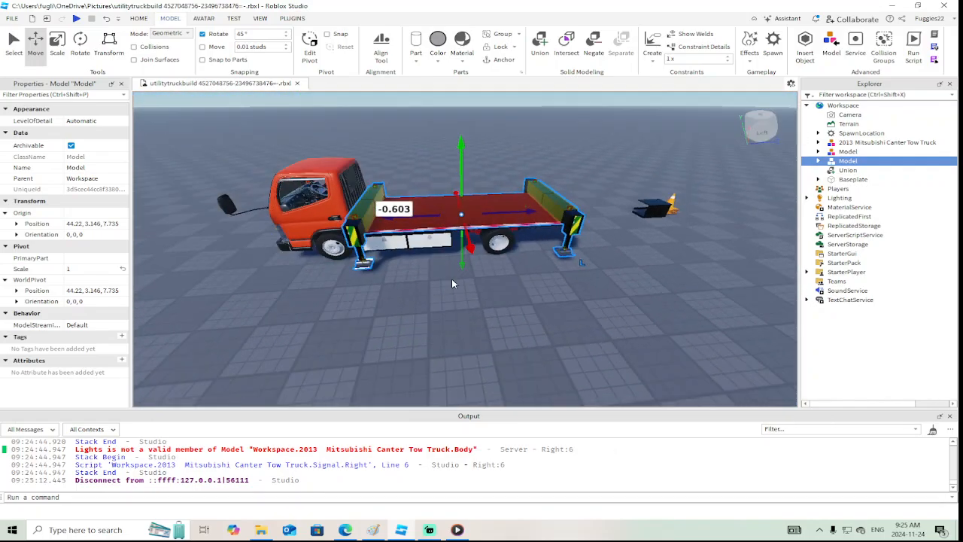
pyautogui.press('w')
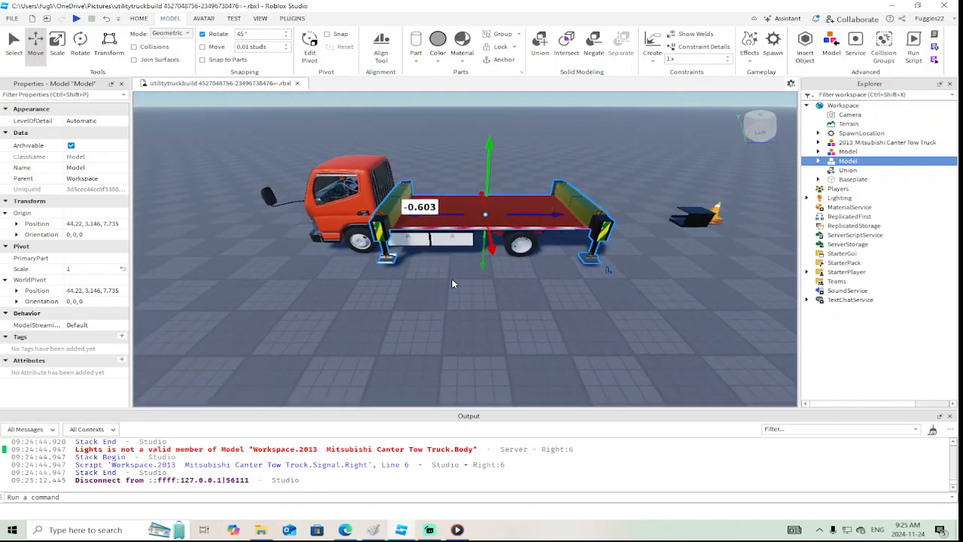
# Playtest the place, climb onto the red deck and examine how the extended outriggers sit on the truck, ending with the test stopped
pyautogui.click(75, 19)
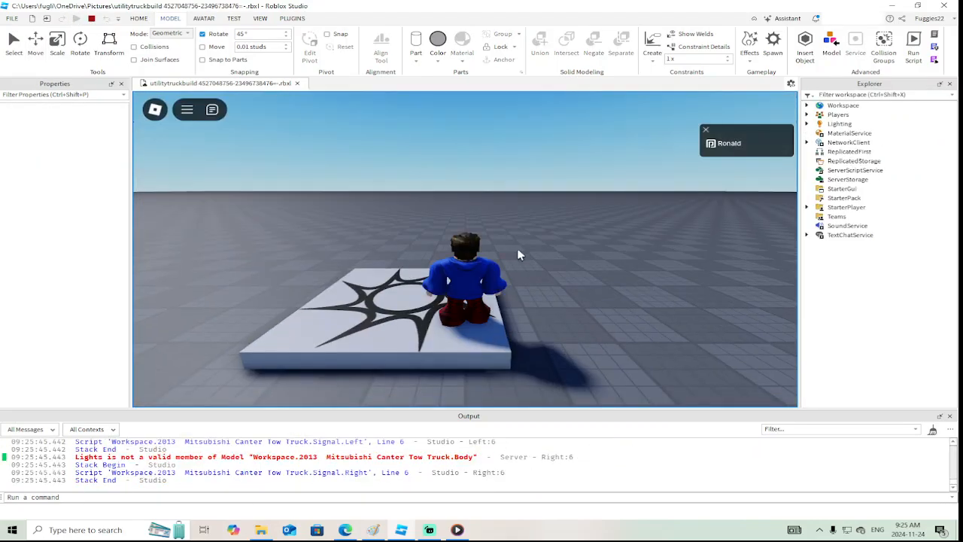
pyautogui.moveTo(517, 255); pyautogui.dragTo(517, 255, button='right')
pyautogui.press('w')
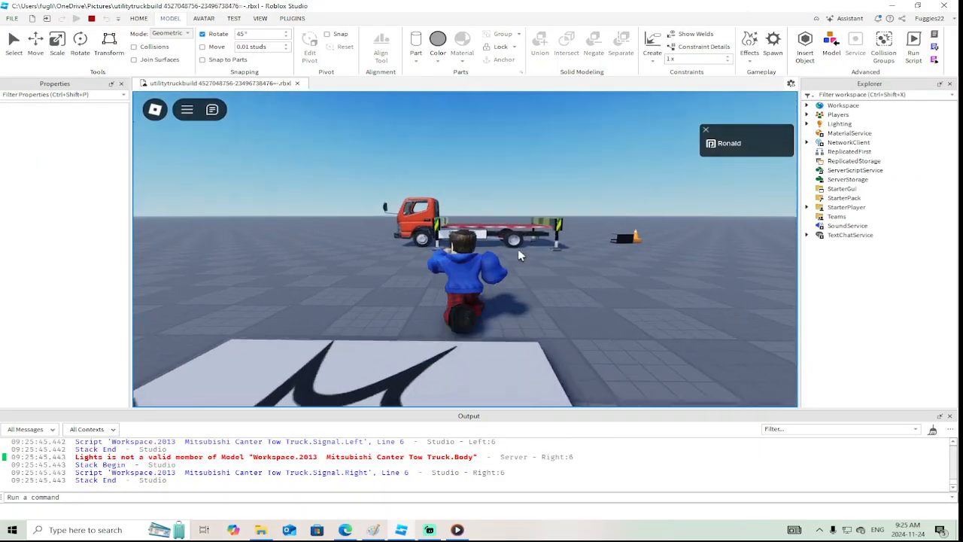
pyautogui.press('w')
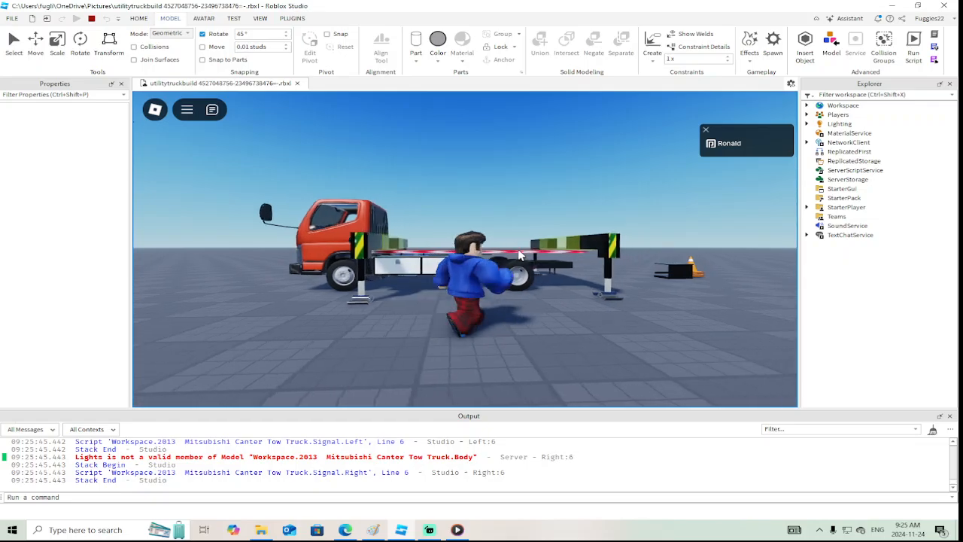
pyautogui.press('d')
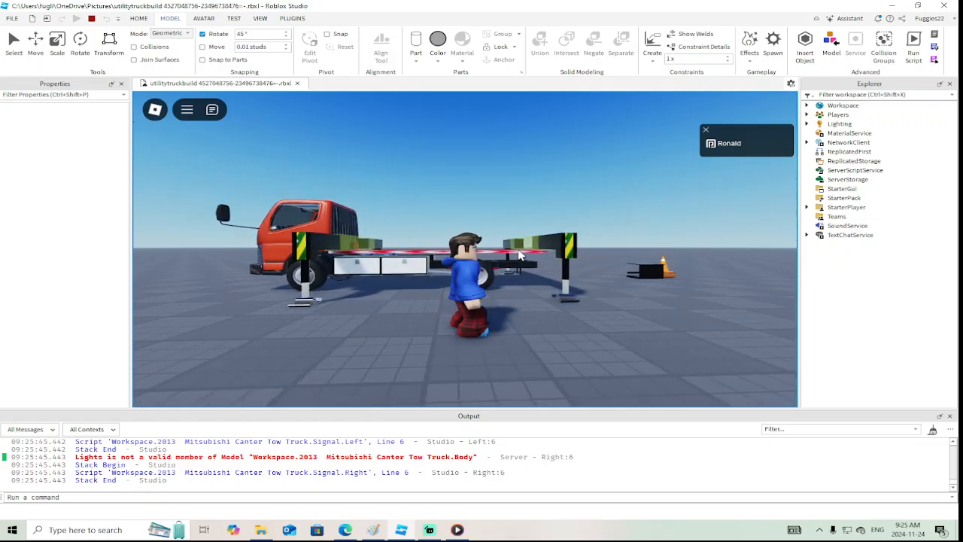
pyautogui.press('w')
pyautogui.moveTo(518, 255); pyautogui.dragTo(517, 255, button='right')
pyautogui.press('space')
pyautogui.press('s')
pyautogui.press('w')
pyautogui.press('s')
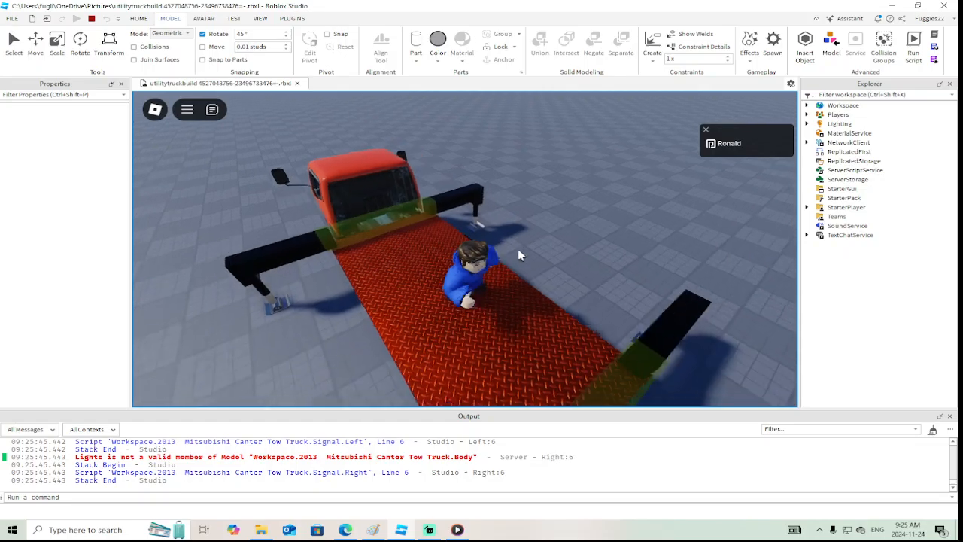
pyautogui.press('a')
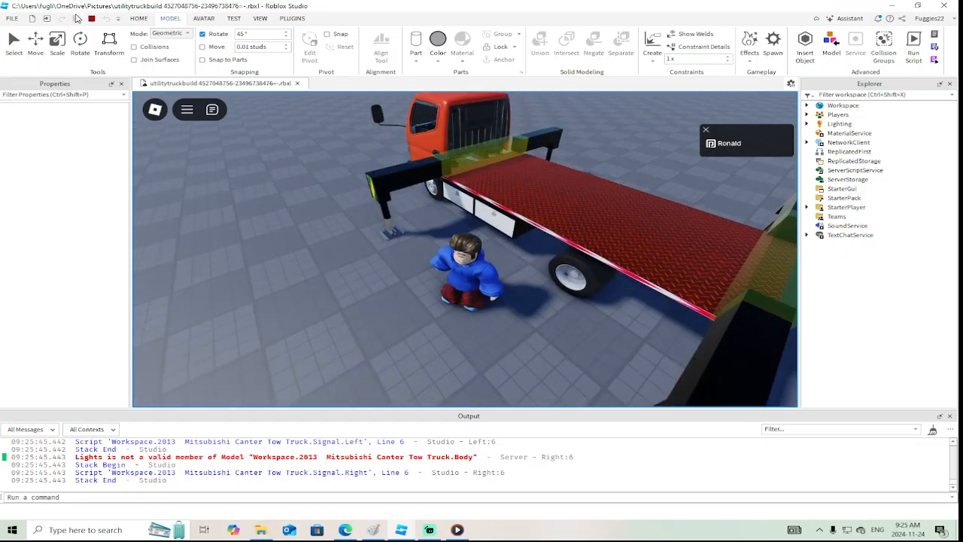
pyautogui.click(91, 18)
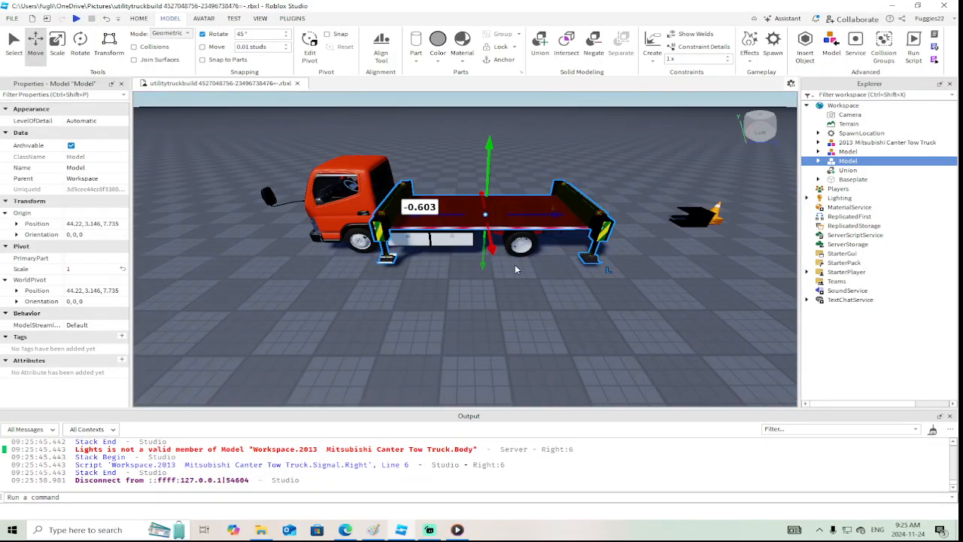
# Insert a cylinder part on the red deck behind the cab and move it about 2.585 studs sideways toward the deck's centreline
pyautogui.moveTo(501, 297); pyautogui.dragTo(503, 299, button='right')
pyautogui.press('w')
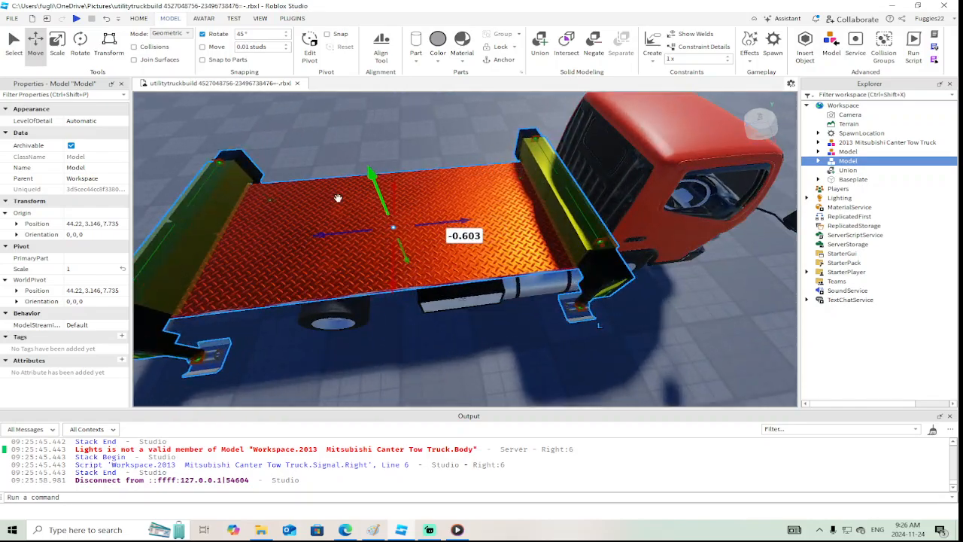
pyautogui.click(414, 58)
pyautogui.click(437, 116)
pyautogui.press('f')
pyautogui.moveTo(464, 175); pyautogui.dragTo(512, 281, button='right')
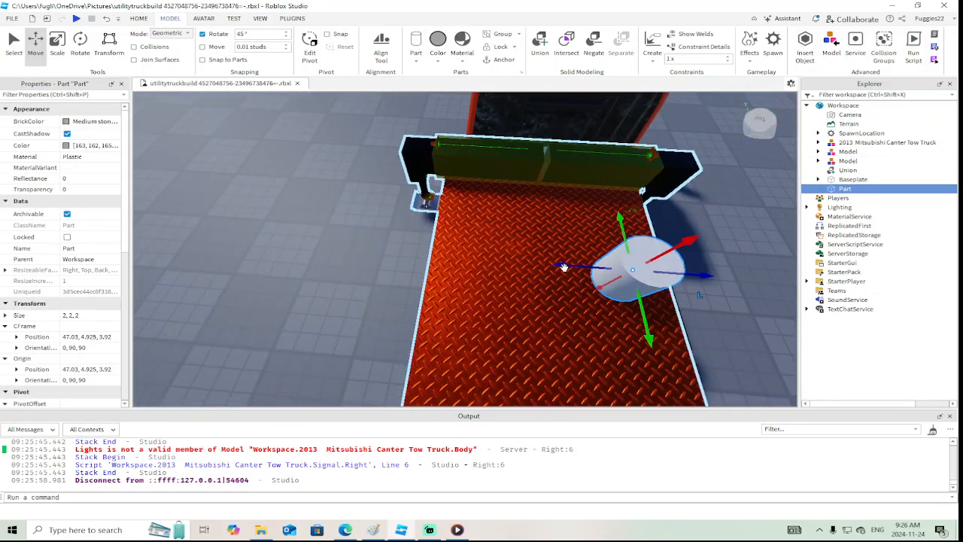
pyautogui.moveTo(565, 267); pyautogui.dragTo(491, 261)
pyautogui.moveTo(490, 260); pyautogui.dragTo(489, 260, button='right')
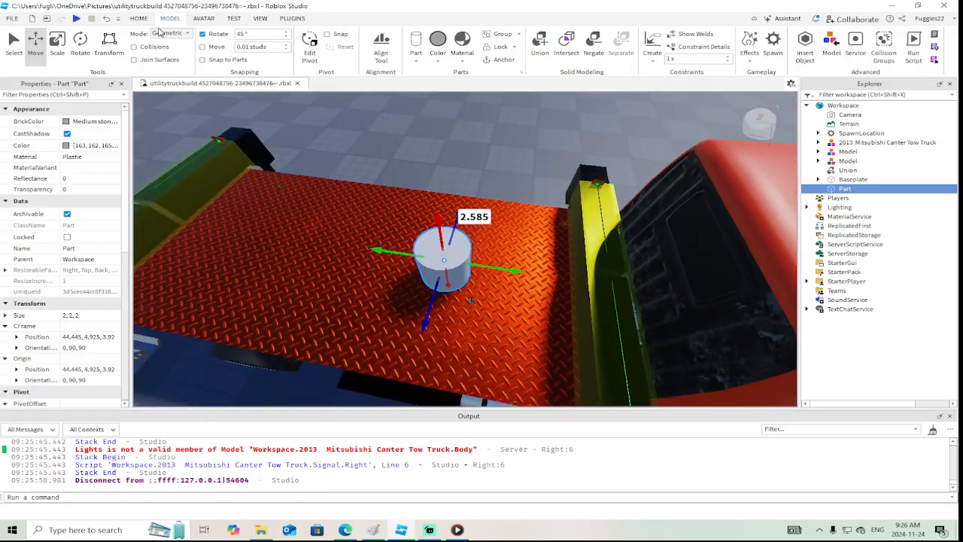
# Scale the cylinder's height down to about 0.598 studs so it forms a flat disc on the deck
pyautogui.click(58, 44)
pyautogui.moveTo(441, 223); pyautogui.dragTo(444, 257)
pyautogui.moveTo(444, 257); pyautogui.dragTo(439, 264, button='right')
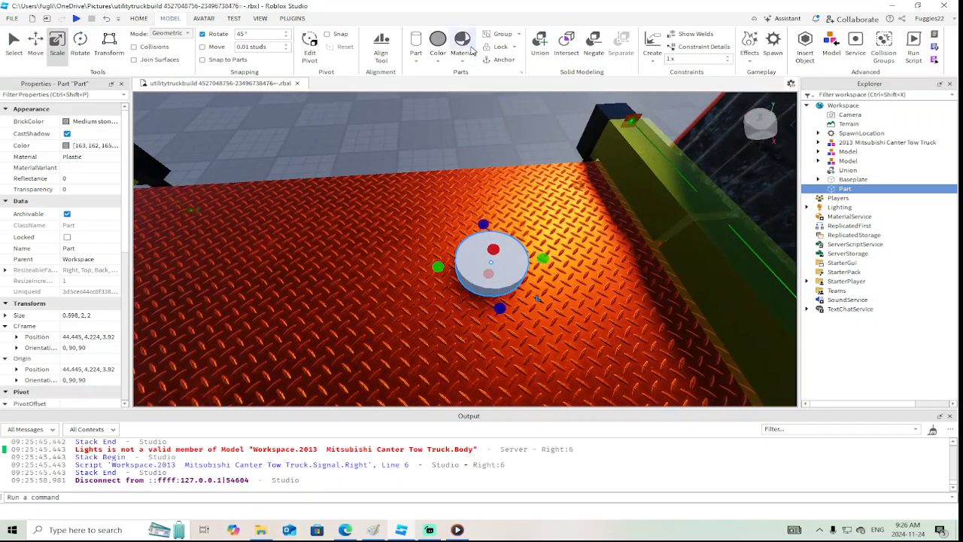
# Make the disc massless and join it to the red deck with a WeldConstraint
pyautogui.scroll(-7, 83, 335)
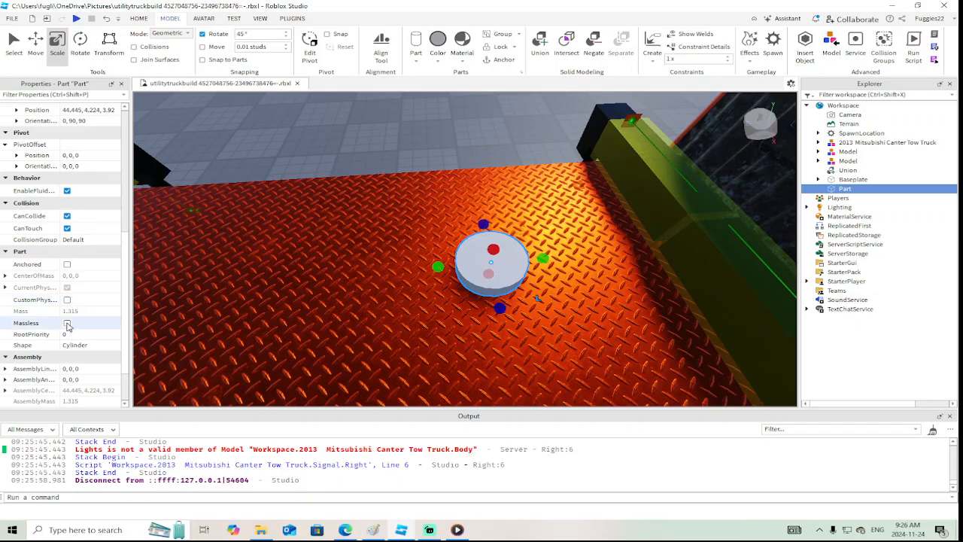
pyautogui.click(67, 323)
pyautogui.click(649, 41)
pyautogui.click(411, 278)
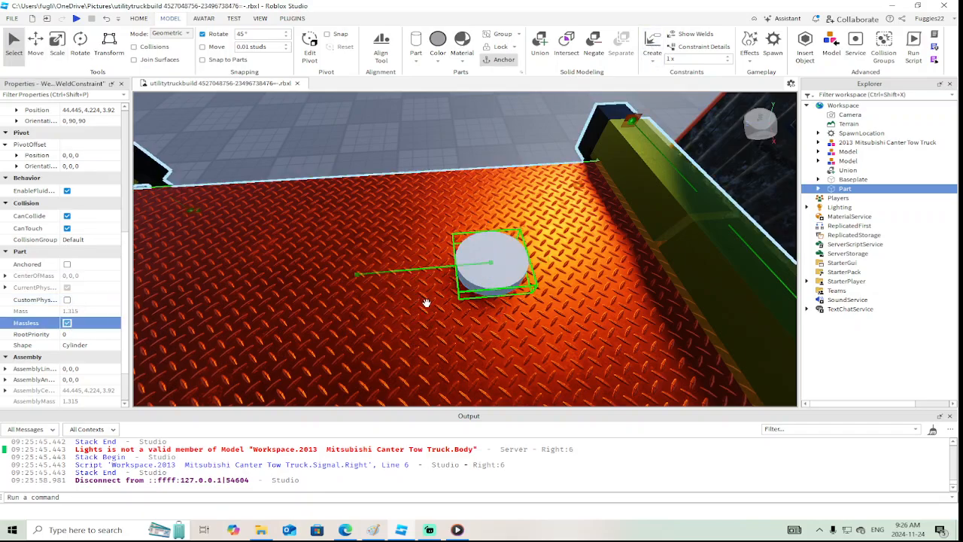
# Scale the disc outward in both horizontal directions into a wide round turntable base near the front of the deck
pyautogui.moveTo(426, 303); pyautogui.dragTo(411, 296, button='right')
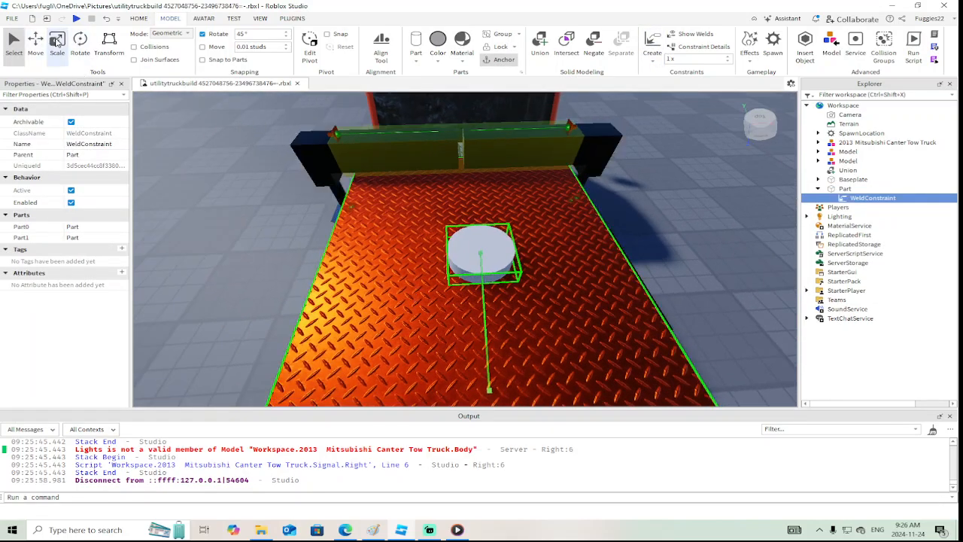
pyautogui.click(57, 43)
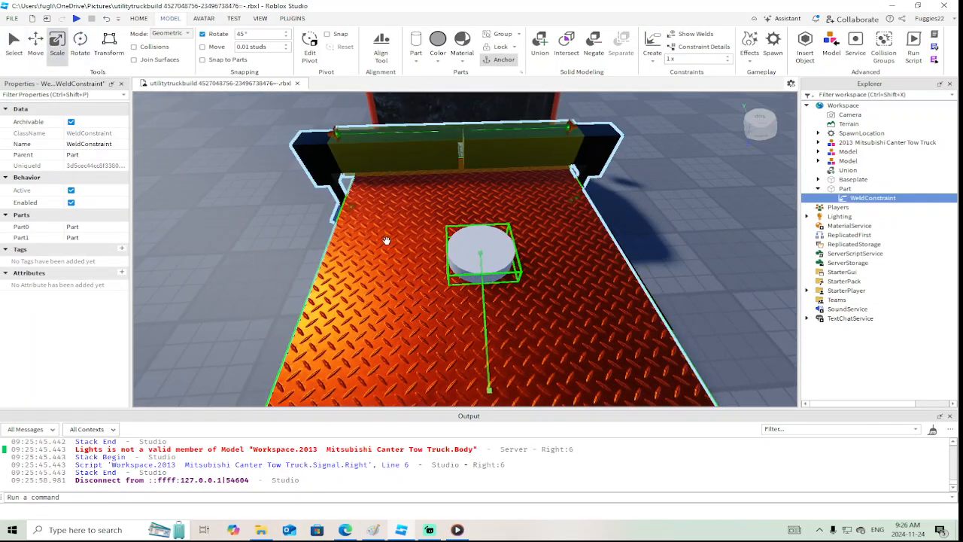
pyautogui.click(467, 248)
pyautogui.moveTo(430, 252); pyautogui.dragTo(382, 257)
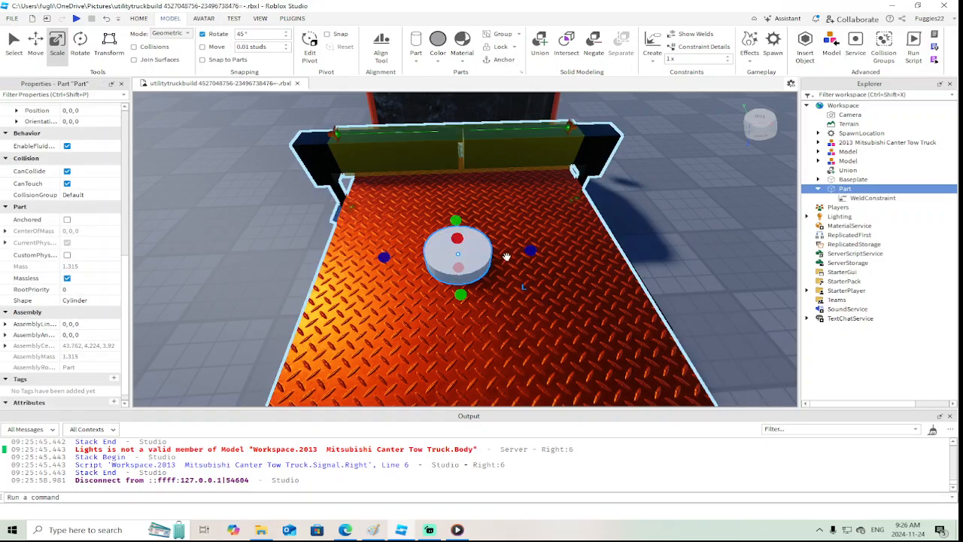
pyautogui.moveTo(531, 250); pyautogui.dragTo(561, 249)
pyautogui.moveTo(480, 295); pyautogui.dragTo(484, 338)
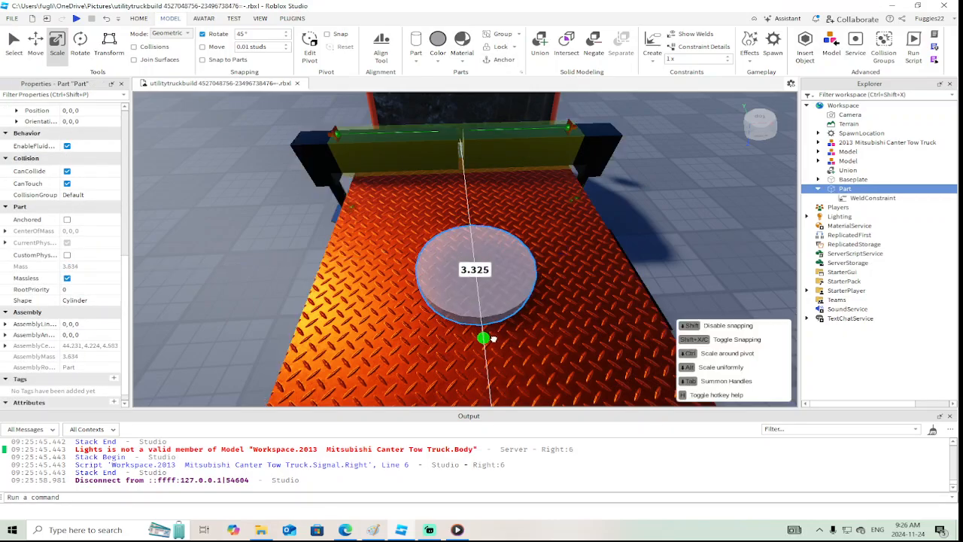
pyautogui.moveTo(503, 338); pyautogui.dragTo(504, 338, button='right')
pyautogui.scroll(-3, 504, 337)
pyautogui.moveTo(444, 277); pyautogui.dragTo(422, 277)
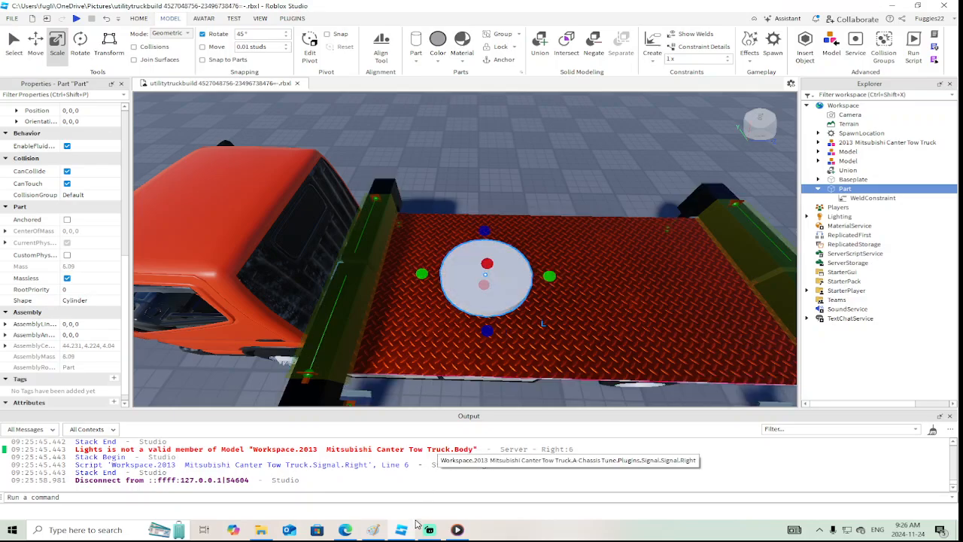
# Switch to the Edge browser and bring up the orange aerial bucket truck photo as reference
pyautogui.click(345, 531)
pyautogui.click(788, 8)
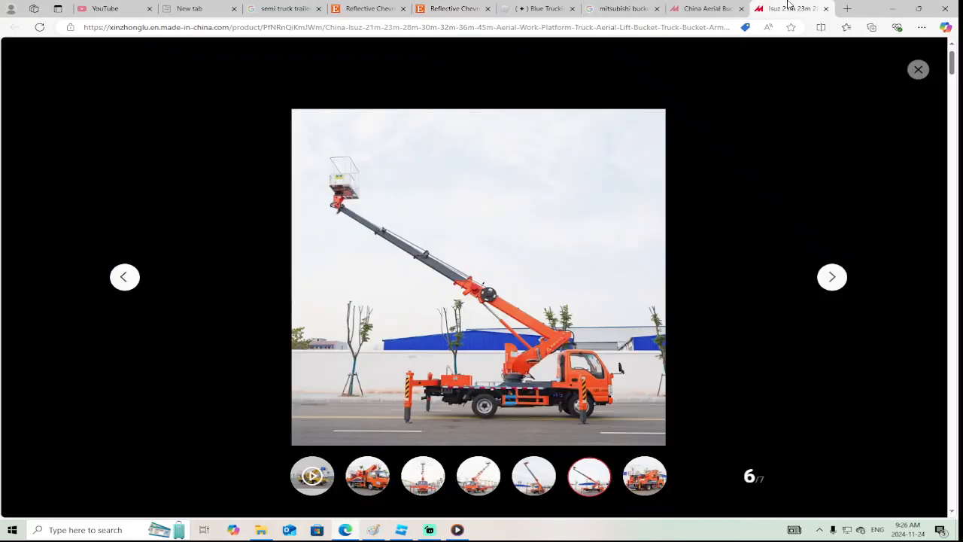
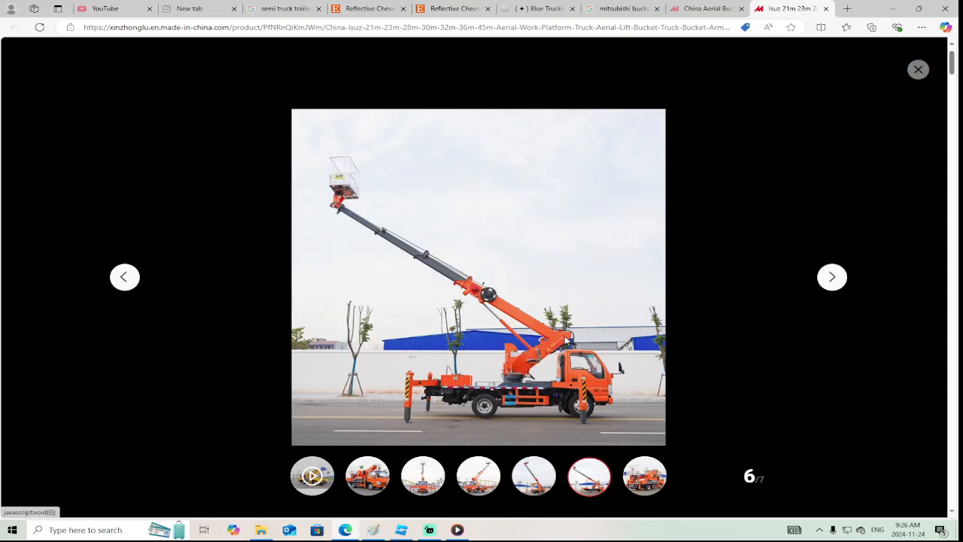
# View the front-view photo of the orange bucket truck as reference and switch back to Roblox Studio
pyautogui.click(435, 480)
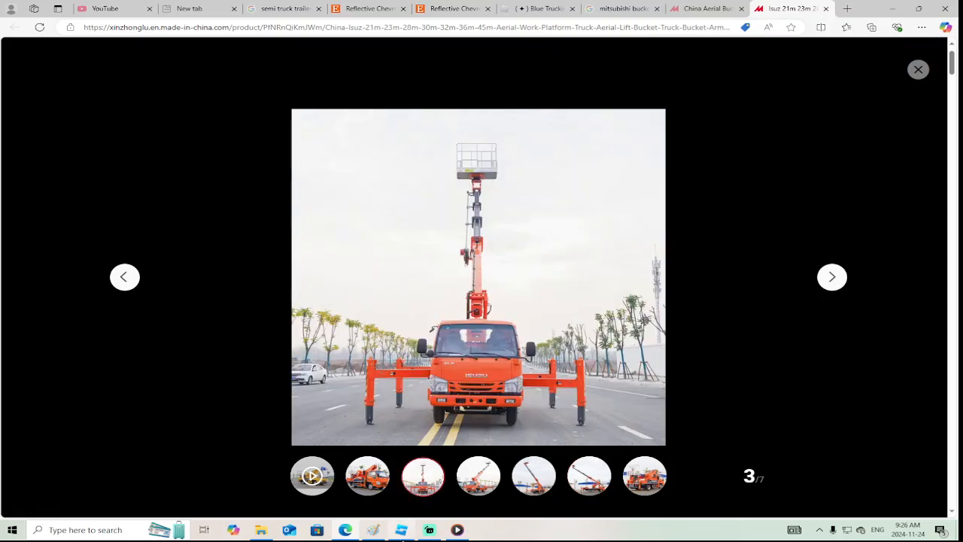
pyautogui.click(401, 530)
pyautogui.moveTo(529, 341); pyautogui.dragTo(529, 342, button='right')
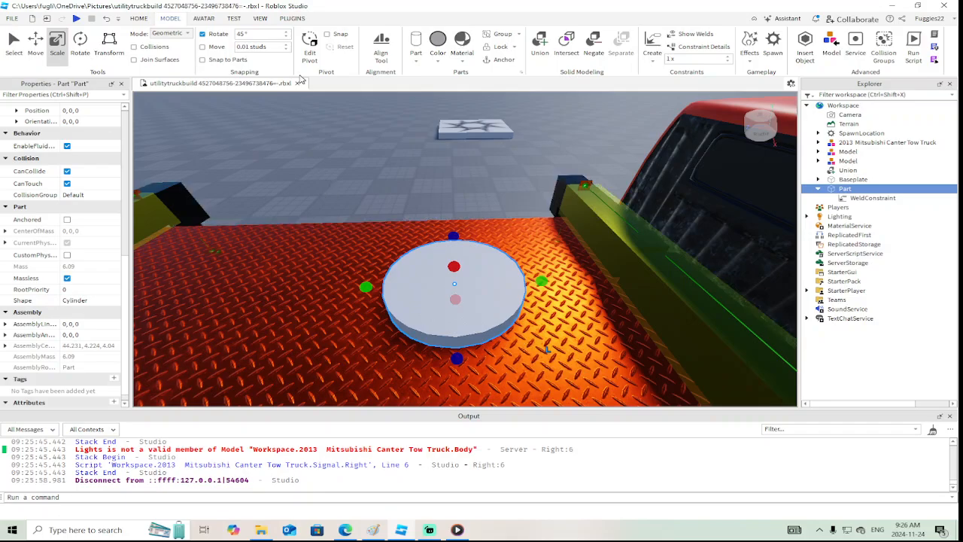
# Insert a block part above the turntable disc and scale its width down to about 0.458 studs
pyautogui.click(415, 58)
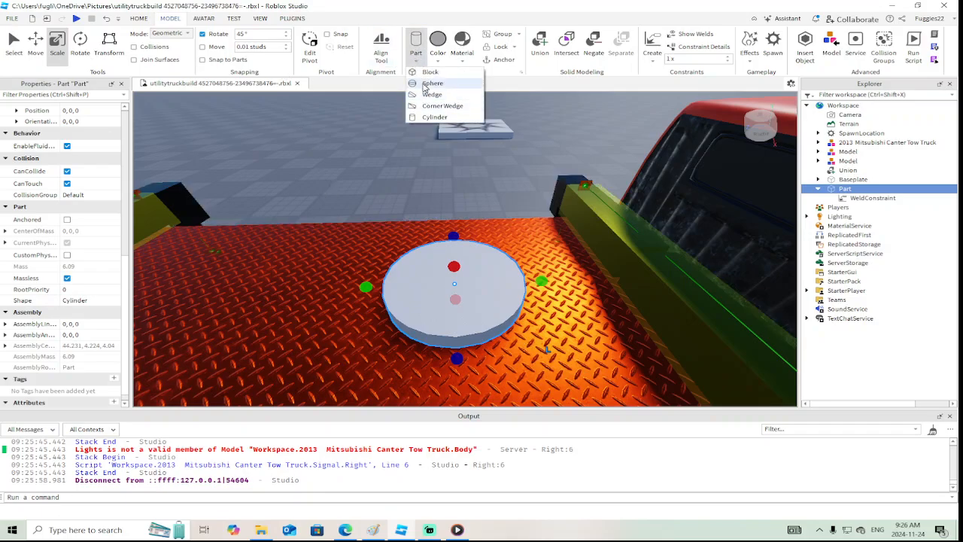
pyautogui.click(426, 72)
pyautogui.moveTo(433, 143); pyautogui.dragTo(461, 148, button='right')
pyautogui.moveTo(320, 209); pyautogui.dragTo(427, 222)
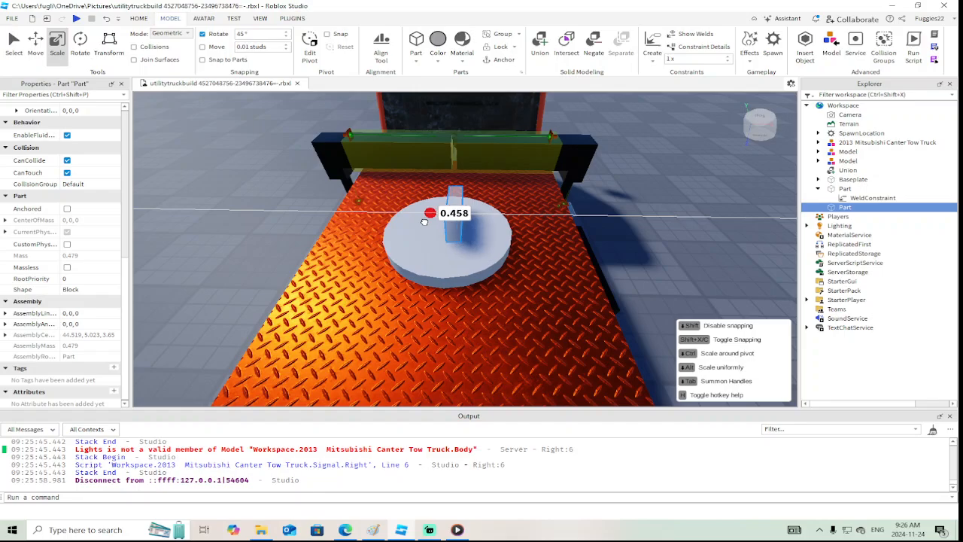
pyautogui.moveTo(424, 222); pyautogui.dragTo(423, 221, button='right')
pyautogui.scroll(2, 423, 221)
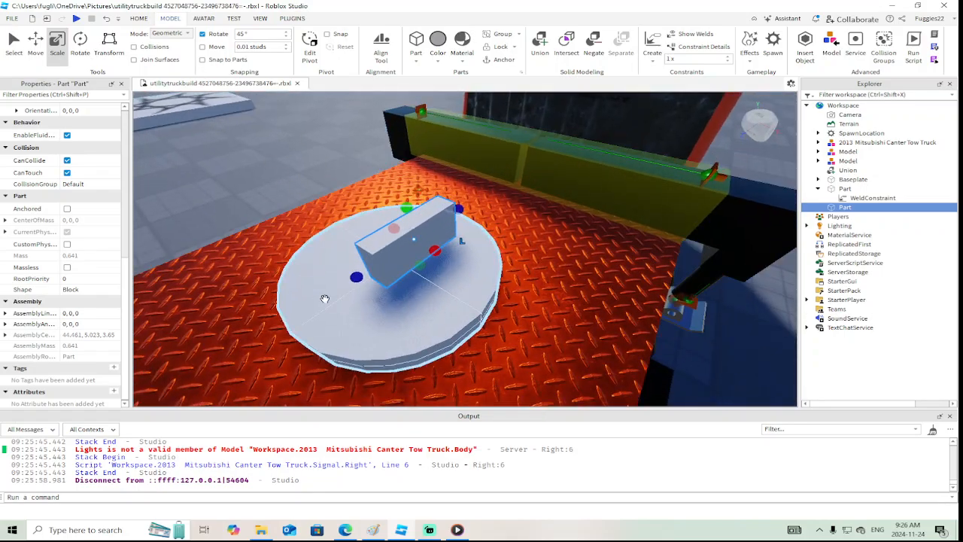
# Delete the WeldConstraint that joins the turntable disc to the deck
pyautogui.click(362, 316)
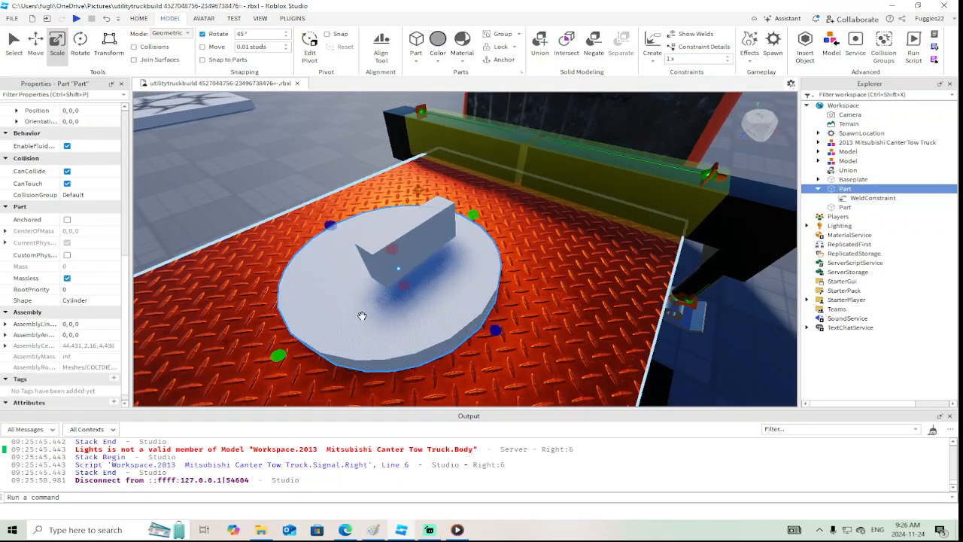
pyautogui.click(844, 200)
pyautogui.press('Delete')
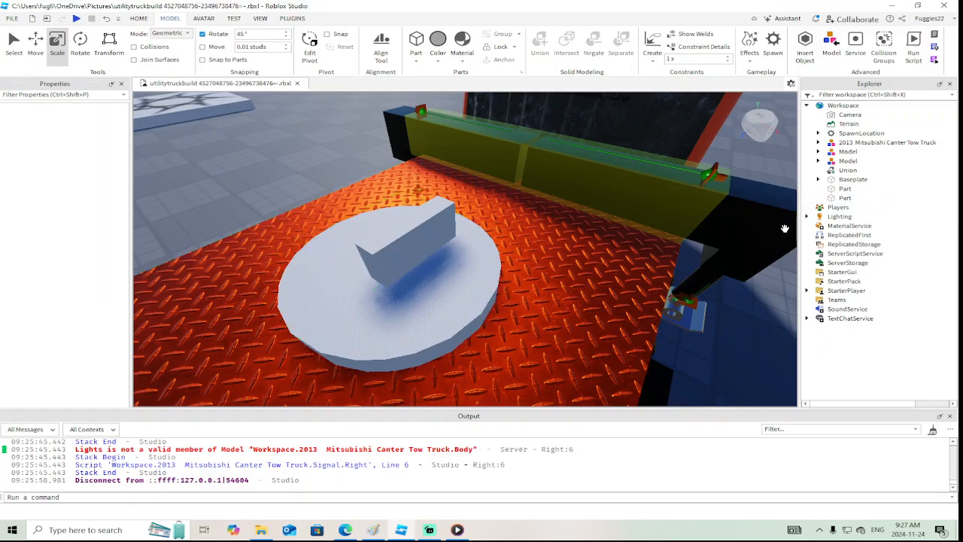
pyautogui.scroll(5, 533, 308)
pyautogui.scroll(-5, 525, 313)
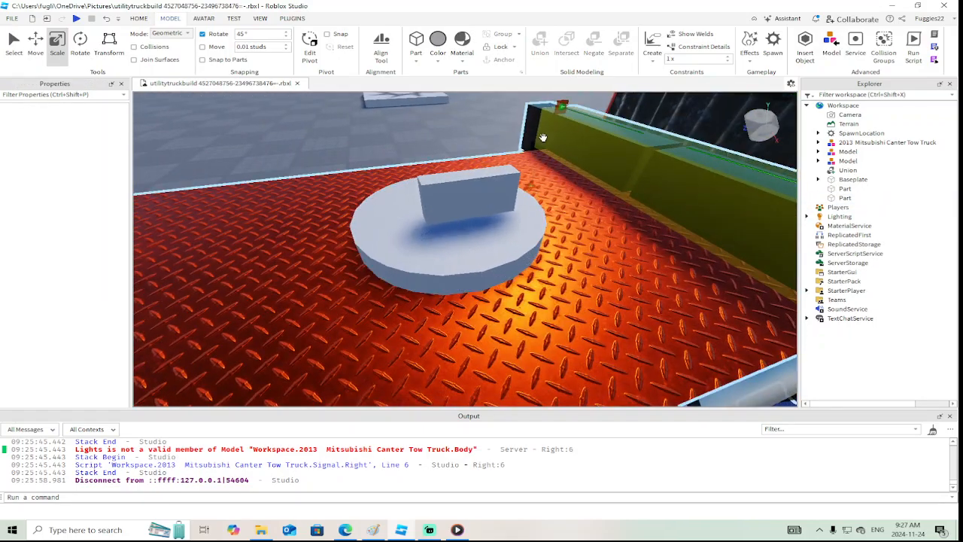
pyautogui.click(653, 60)
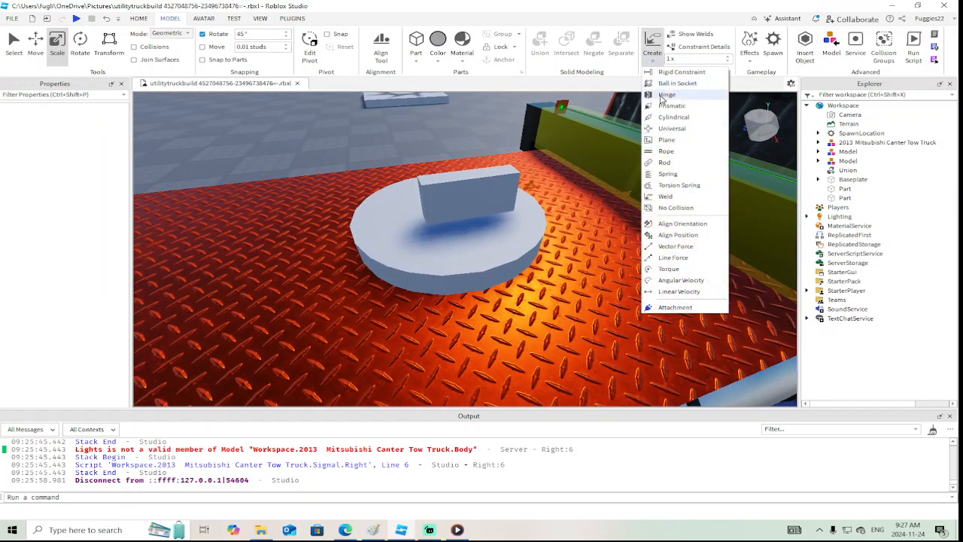
pyautogui.click(663, 95)
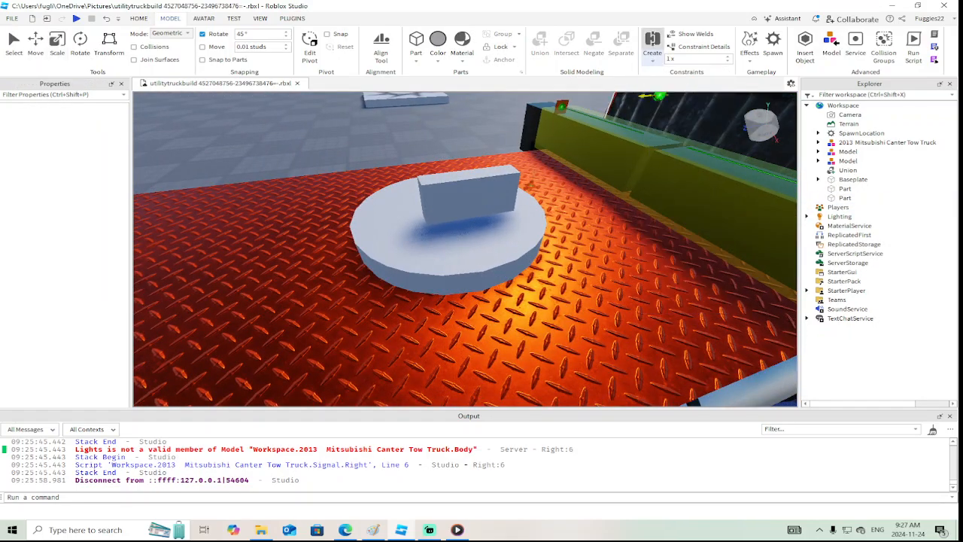
pyautogui.click(453, 234)
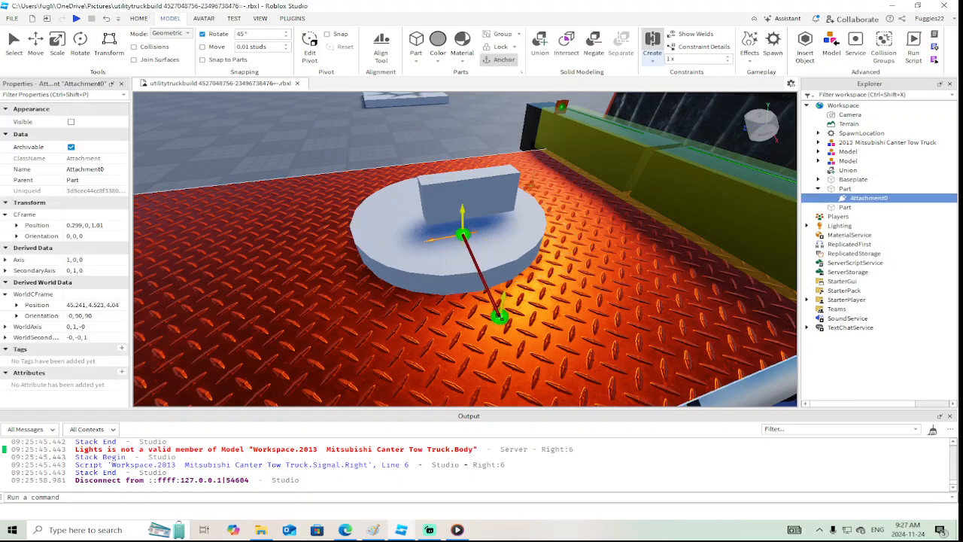
pyautogui.hotkey('ctrl', 'z')
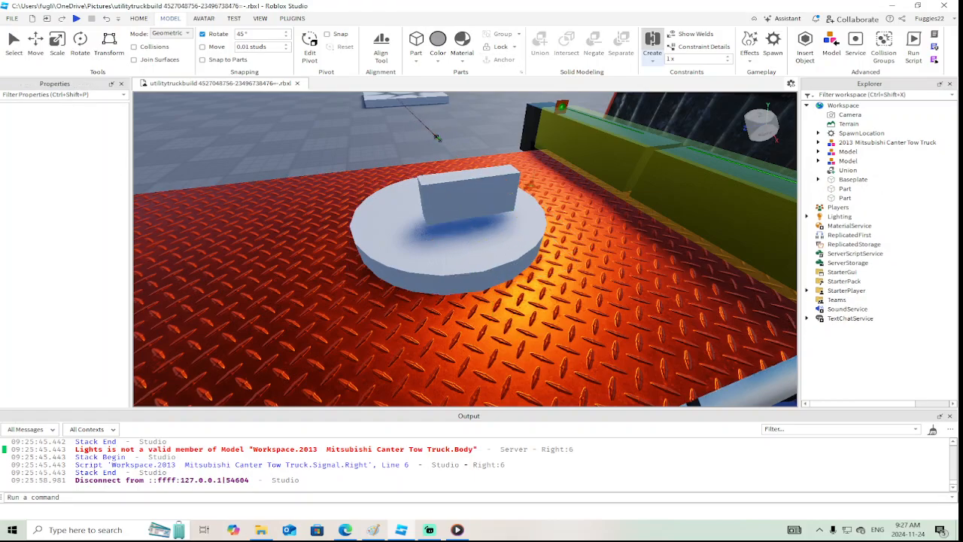
pyautogui.press('Escape')
# Add an Attachment object to the centre of the turntable disc
pyautogui.click(444, 253)
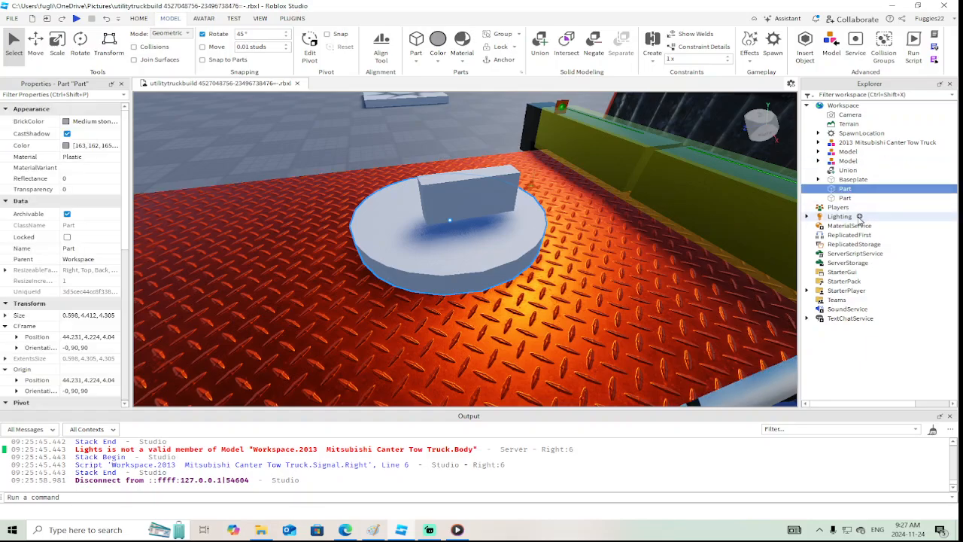
pyautogui.rightClick(859, 189)
pyautogui.click(838, 260)
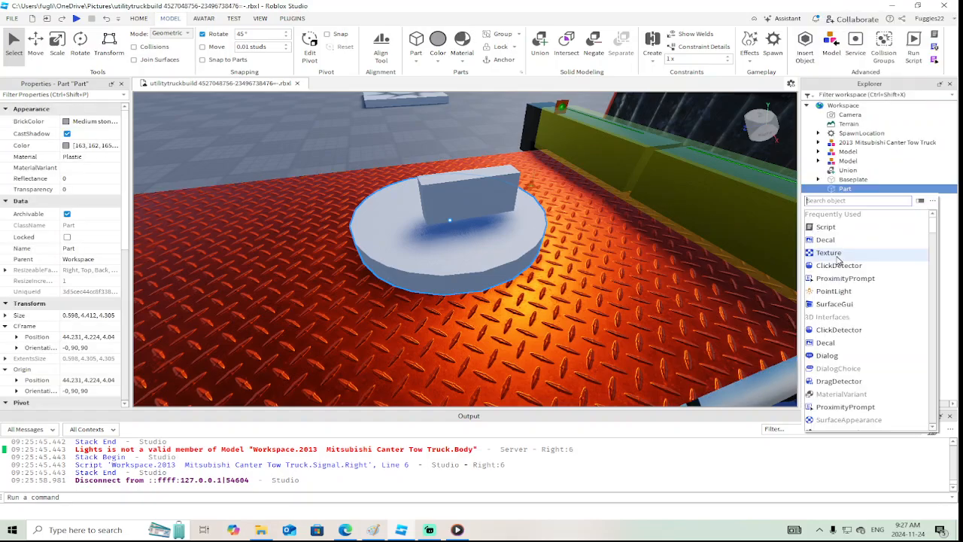
pyautogui.write('attach')
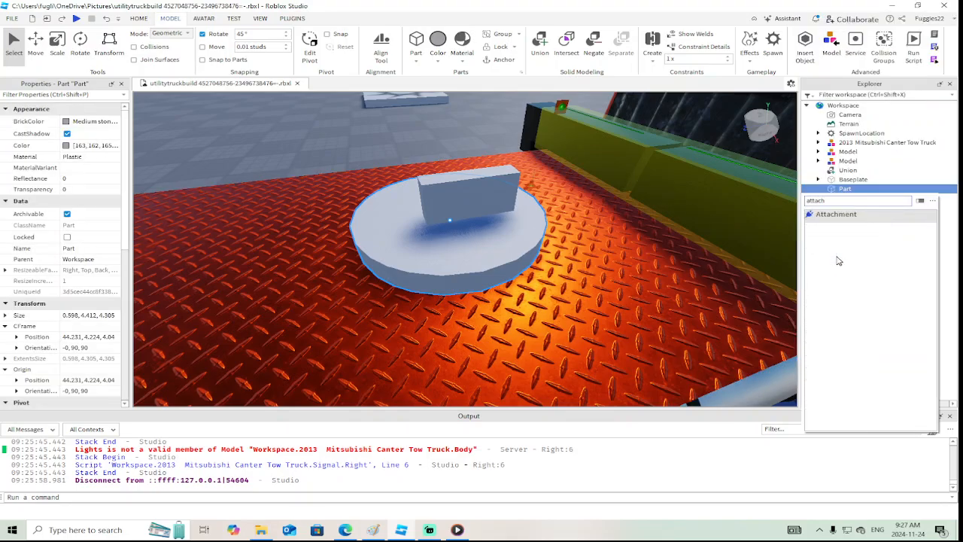
pyautogui.press('Return')
pyautogui.moveTo(582, 264); pyautogui.dragTo(570, 266, button='right')
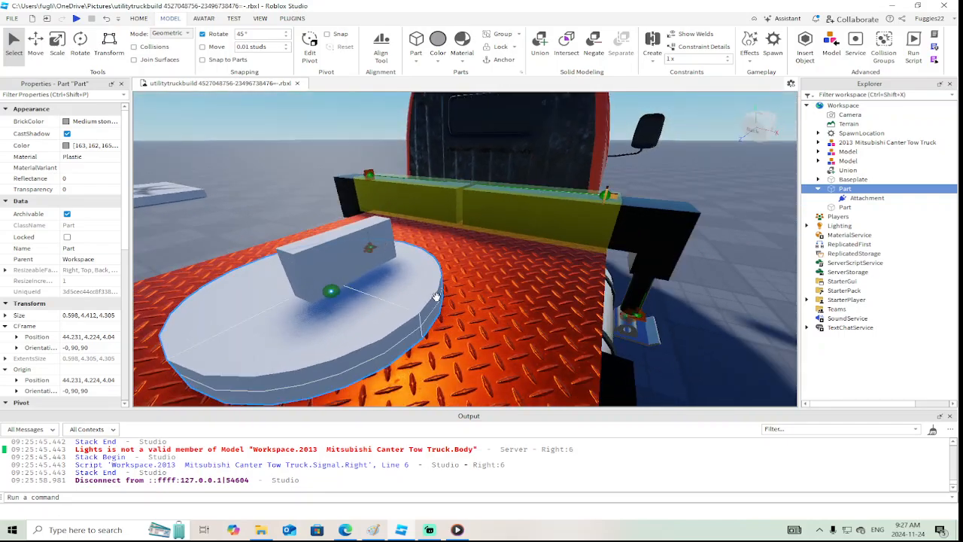
pyautogui.moveTo(436, 296); pyautogui.dragTo(420, 305, button='right')
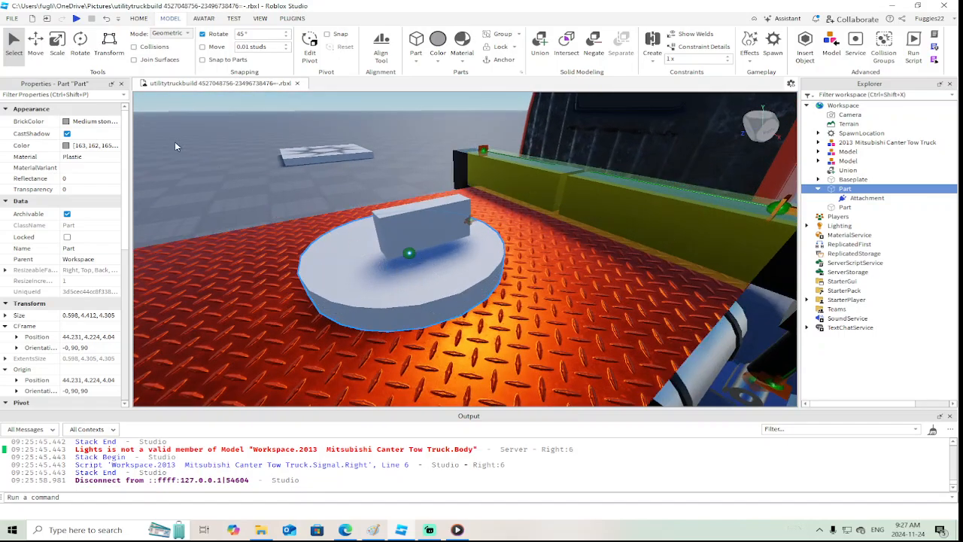
# Create a HingeConstraint from the disc's centre attachment to a point on the red deck
pyautogui.moveTo(405, 228); pyautogui.dragTo(405, 233)
pyautogui.moveTo(443, 263); pyautogui.dragTo(444, 263, button='right')
pyautogui.press('a')
pyautogui.click(503, 264)
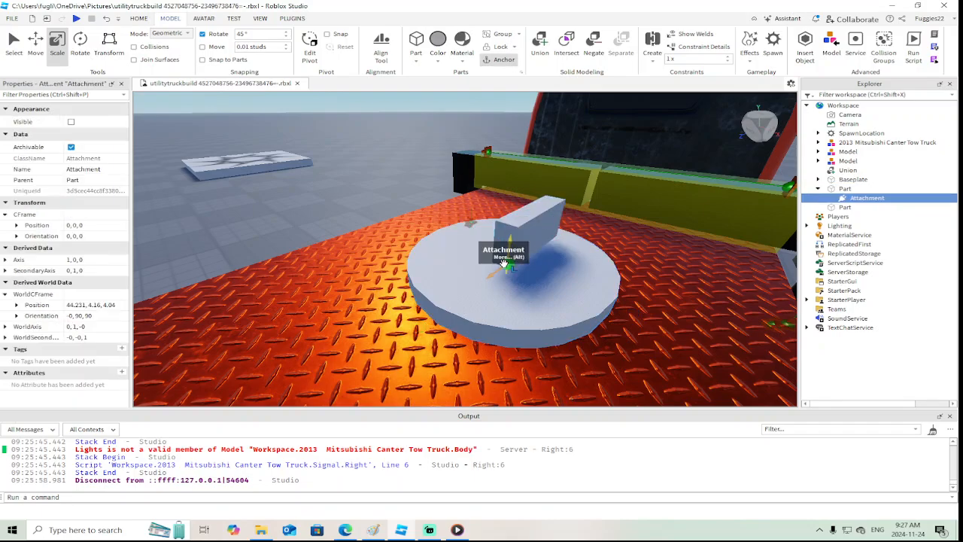
pyautogui.moveTo(556, 265); pyautogui.dragTo(555, 265, button='right')
pyautogui.press('d')
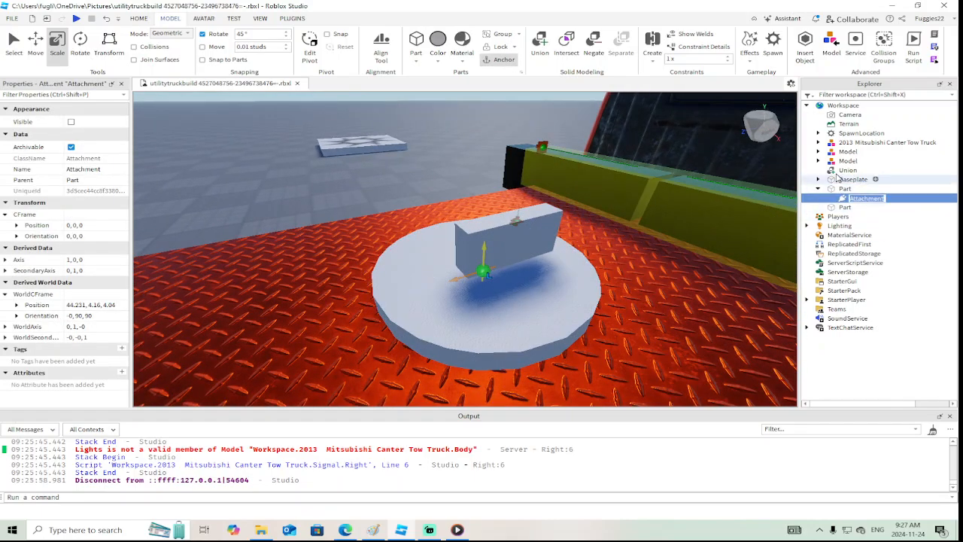
pyautogui.click(652, 37)
pyautogui.click(632, 358)
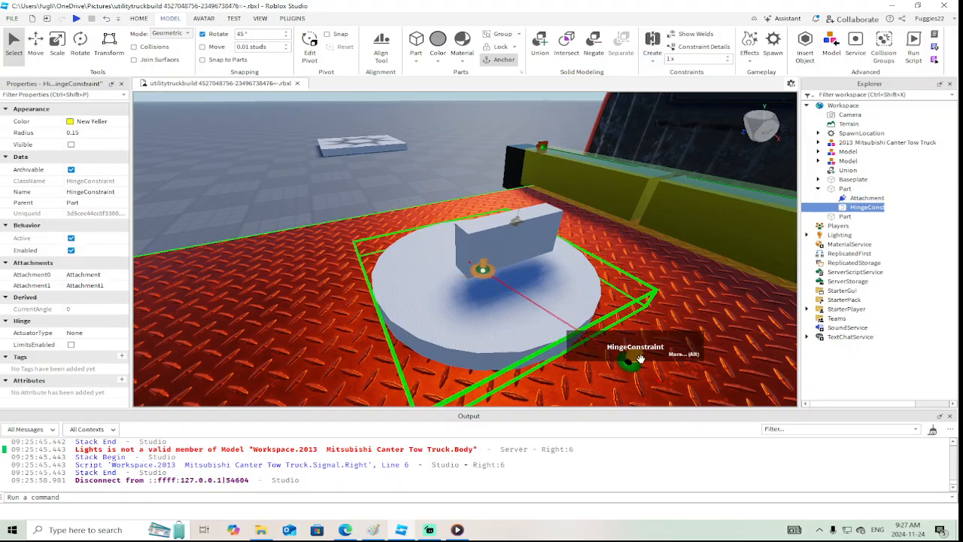
# Copy the disc attachment's world position 44.231, 4.16, 4.04 to the deck's hinge attachment so both coincide
pyautogui.click(479, 268)
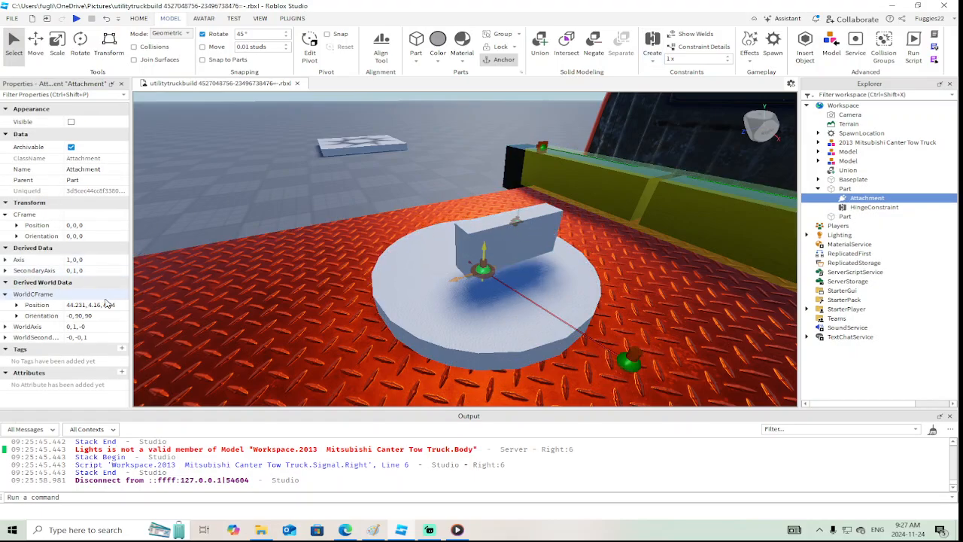
pyautogui.click(107, 304)
pyautogui.hotkey('ctrl', 'c')
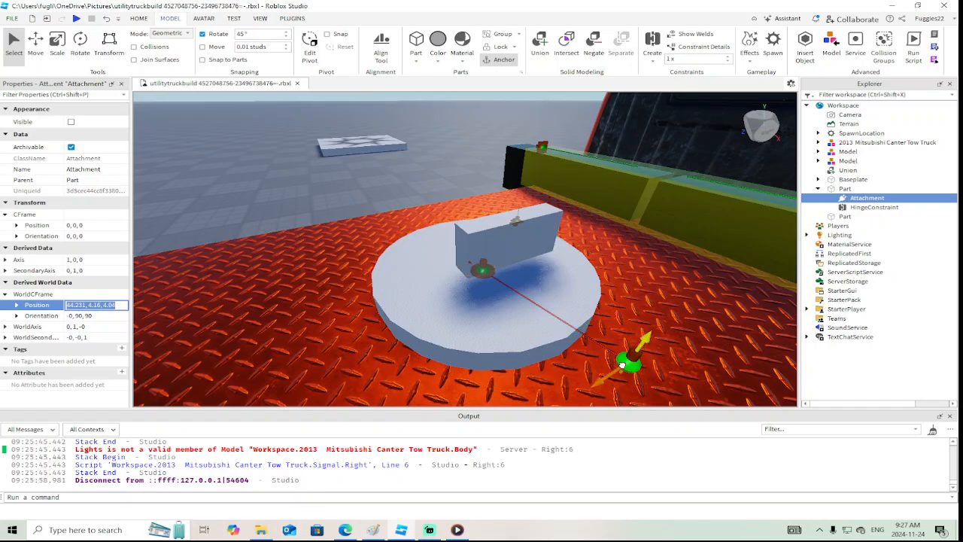
pyautogui.click(628, 359)
pyautogui.hotkey('ctrl', 'v')
pyautogui.press('Return')
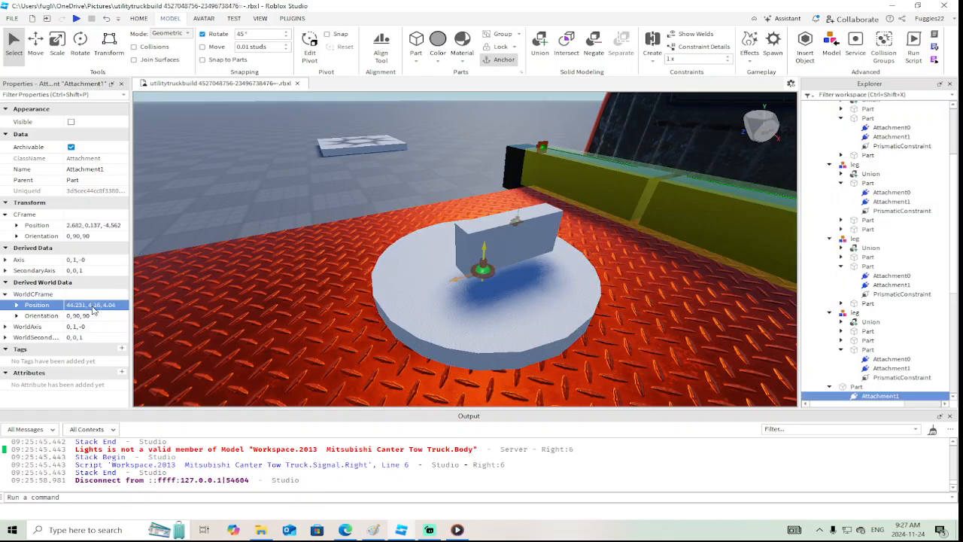
# Move the thin block sideways from the disc's middle to its outer edge
pyautogui.click(509, 242)
pyautogui.moveTo(509, 242); pyautogui.dragTo(475, 223, button='right')
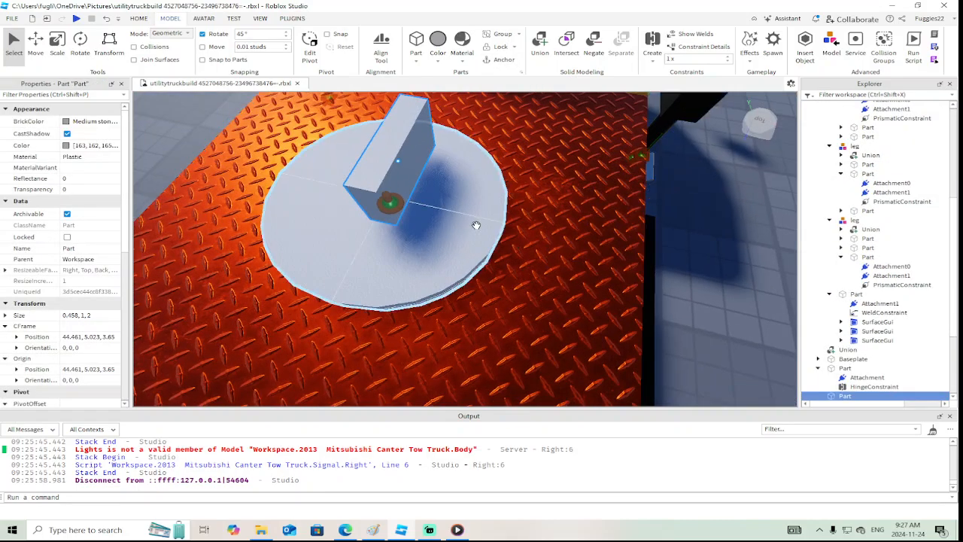
pyautogui.click(35, 42)
pyautogui.moveTo(457, 174); pyautogui.dragTo(554, 218)
pyautogui.scroll(-3, 556, 224)
pyautogui.moveTo(554, 219); pyautogui.dragTo(538, 223, button='right')
# Scale the block's length up to about 2.706 studs along the disc's edge
pyautogui.click(58, 43)
pyautogui.moveTo(402, 277); pyautogui.dragTo(375, 277)
pyautogui.moveTo(375, 277); pyautogui.dragTo(376, 278, button='right')
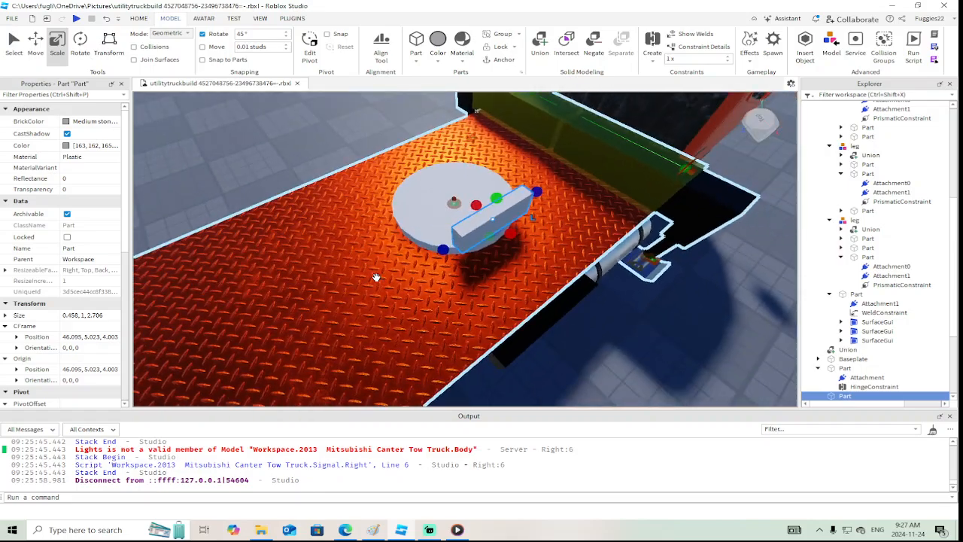
# Make the block massless and join it to the turntable disc with a WeldConstraint
pyautogui.scroll(3, 376, 278)
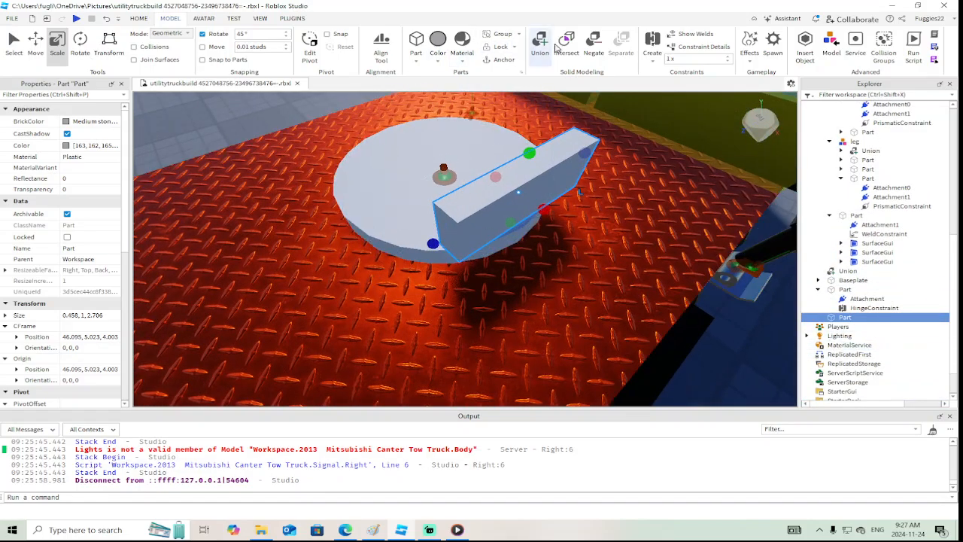
pyautogui.scroll(-5, 66, 301)
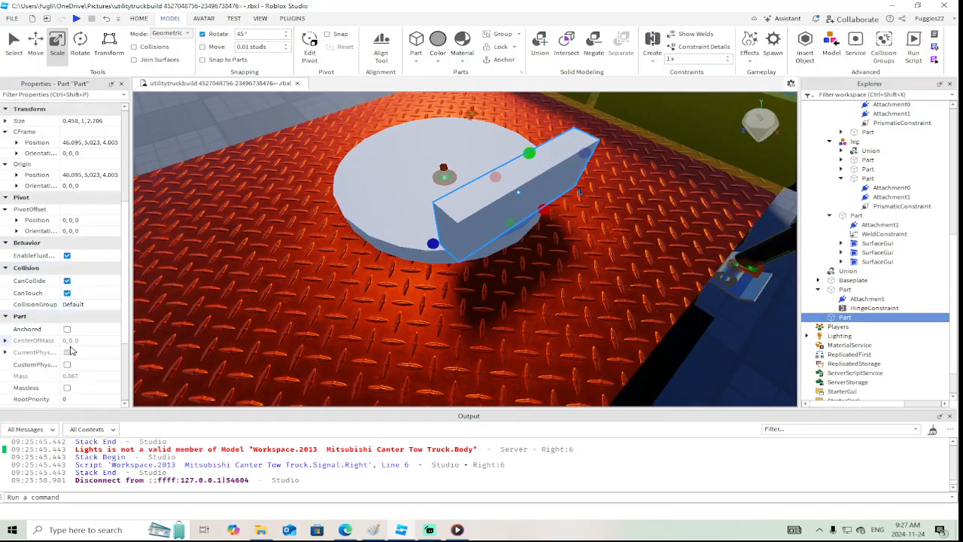
pyautogui.click(67, 322)
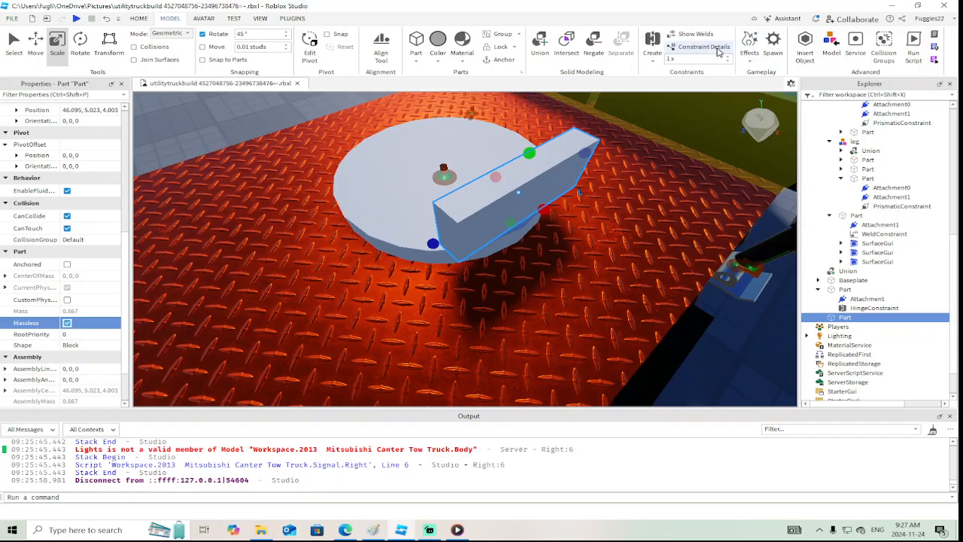
pyautogui.click(651, 59)
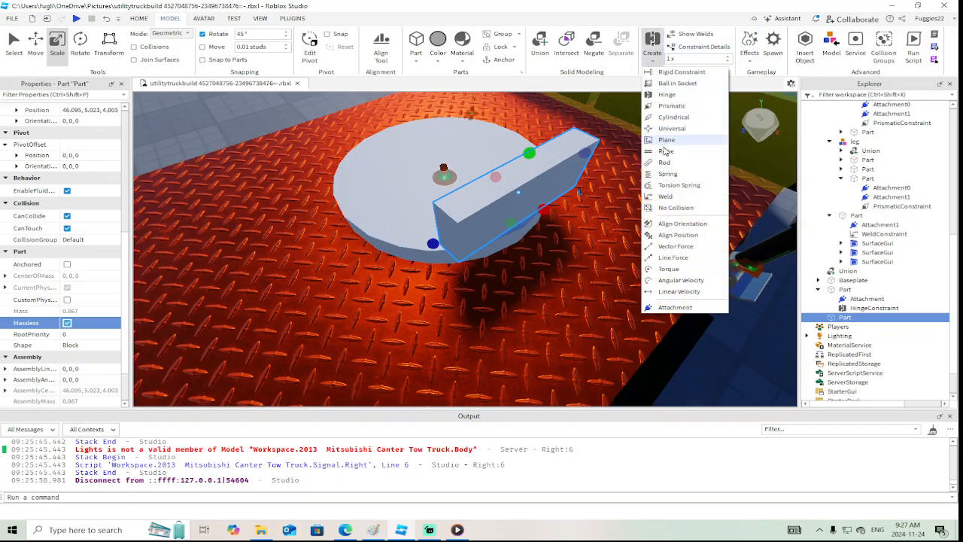
pyautogui.click(662, 198)
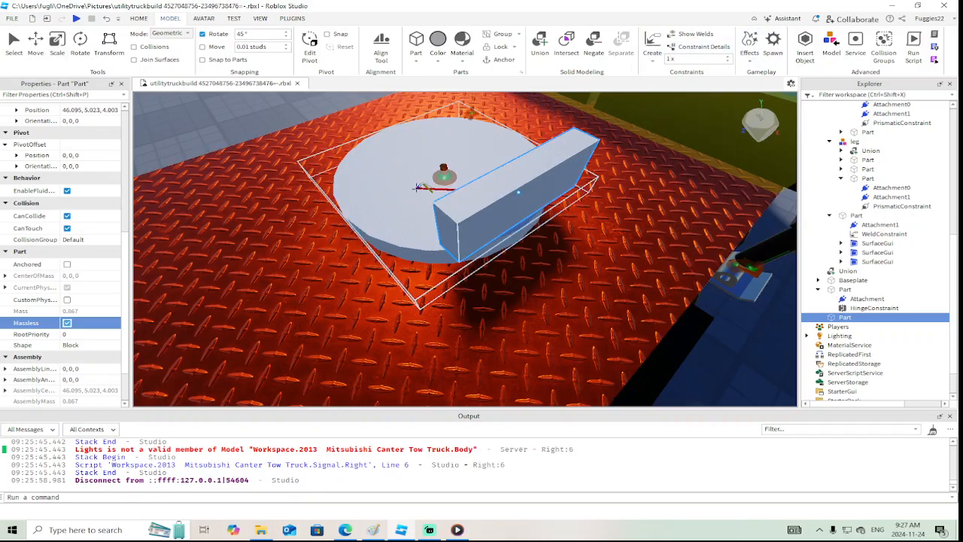
pyautogui.click(419, 187)
pyautogui.moveTo(418, 188); pyautogui.dragTo(419, 188, button='right')
pyautogui.scroll(-3, 418, 188)
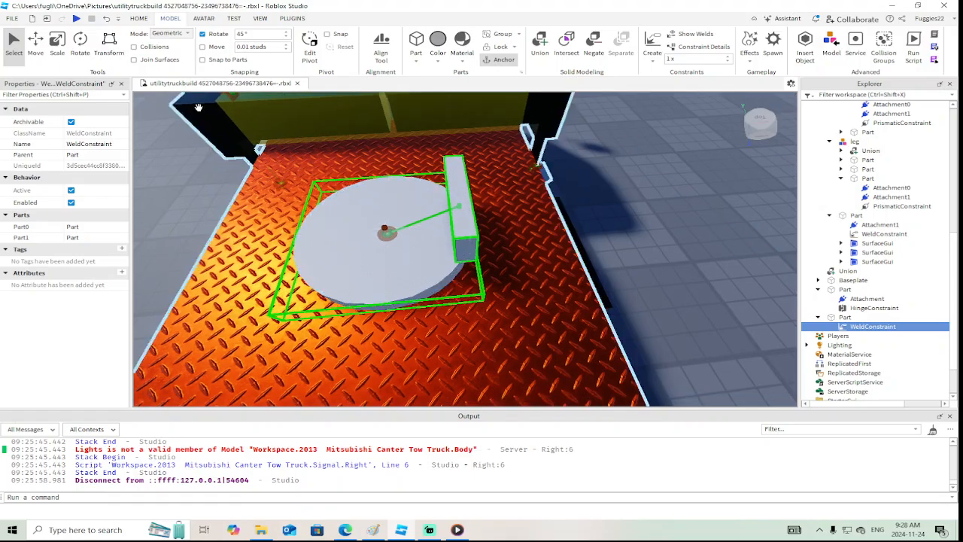
# Duplicate the welded block and move the copy 3.614 studs across to the disc's opposite edge
pyautogui.click(35, 47)
pyautogui.click(462, 199)
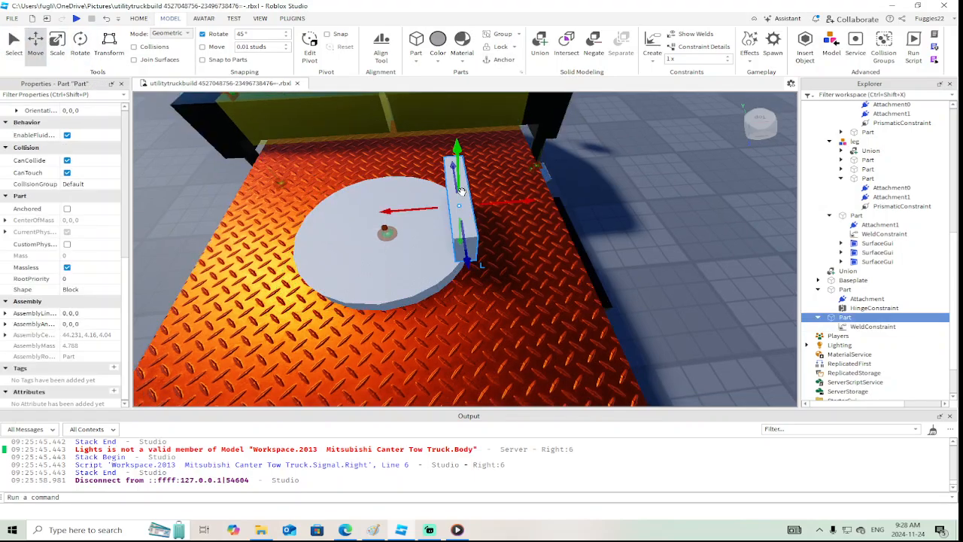
pyautogui.rightClick(401, 208)
pyautogui.click(432, 73)
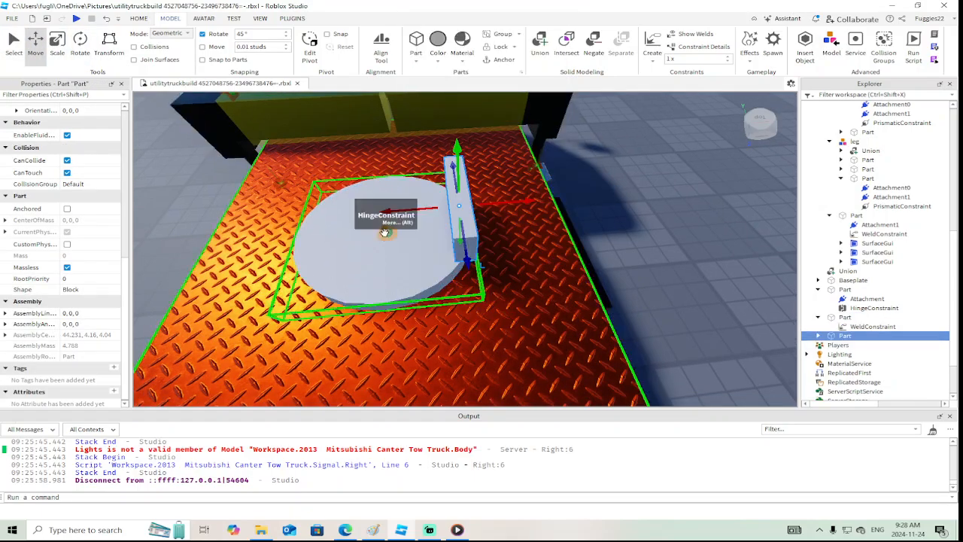
pyautogui.moveTo(388, 212); pyautogui.dragTo(224, 225)
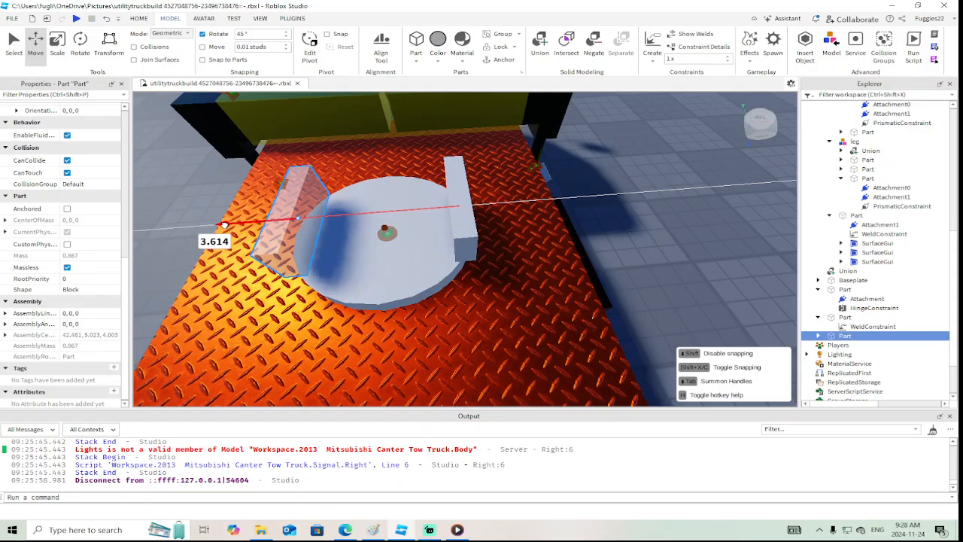
pyautogui.moveTo(225, 225); pyautogui.dragTo(224, 225, button='right')
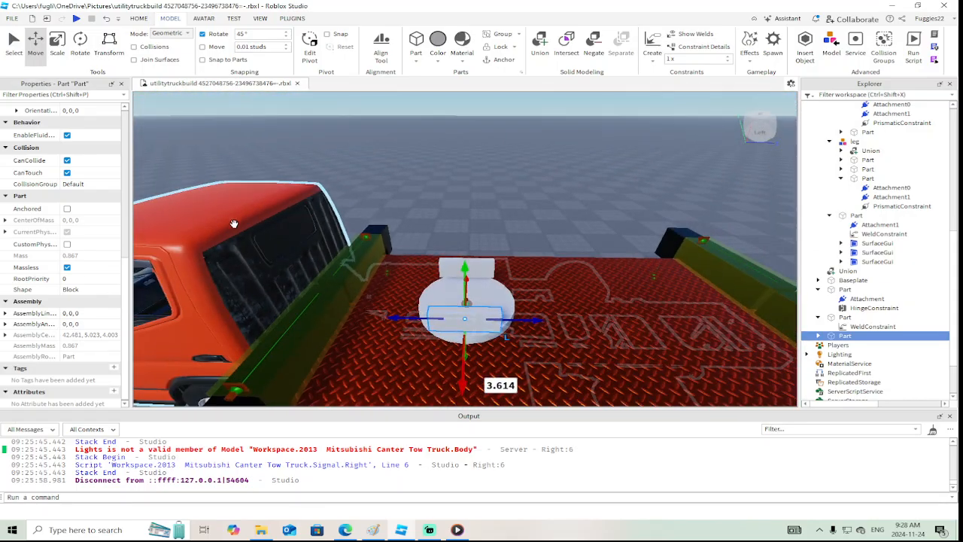
# Scale both thin blocks on the turntable disc upward into tall plates, making the originally welded one 5.263 studs high
pyautogui.click(61, 45)
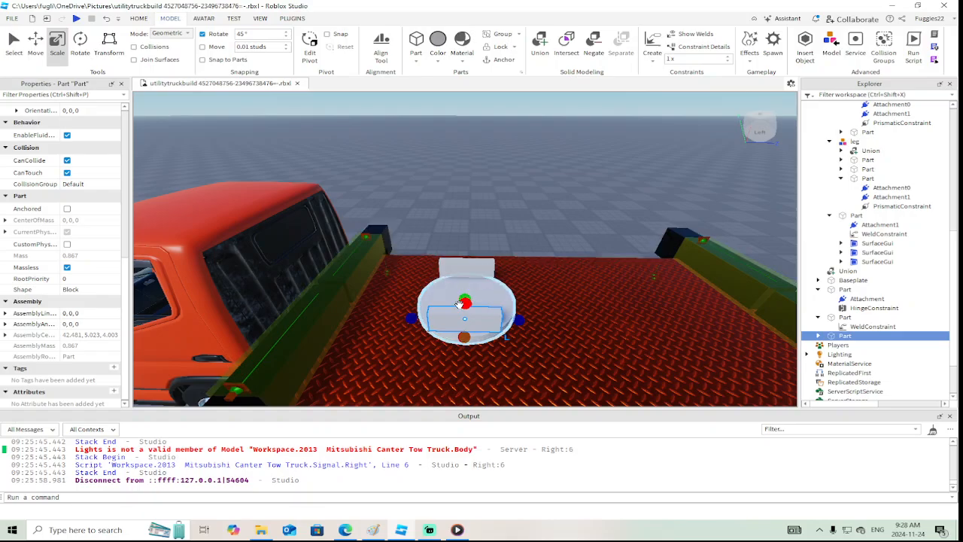
pyautogui.moveTo(463, 299); pyautogui.dragTo(458, 198)
pyautogui.moveTo(388, 303); pyautogui.dragTo(389, 303, button='right')
pyautogui.click(367, 286)
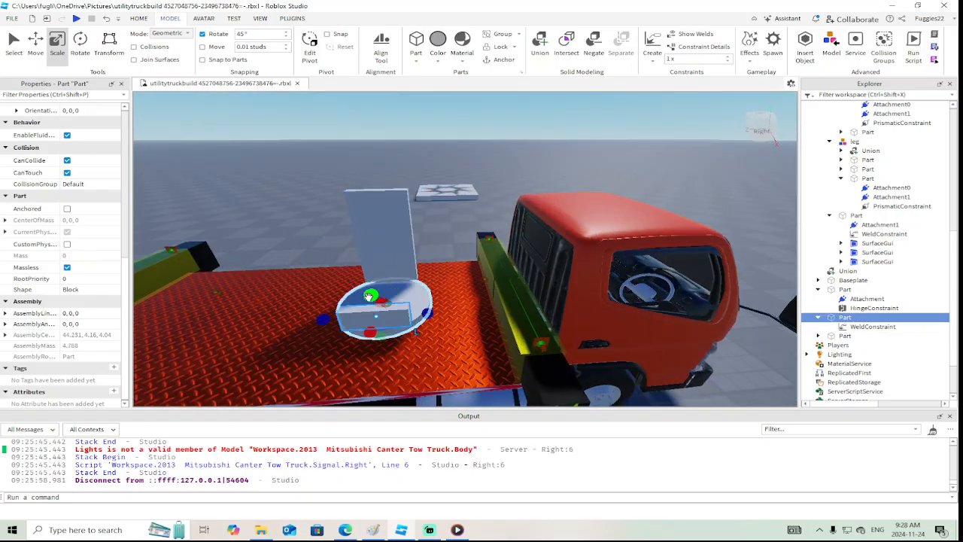
pyautogui.moveTo(369, 296); pyautogui.dragTo(361, 199)
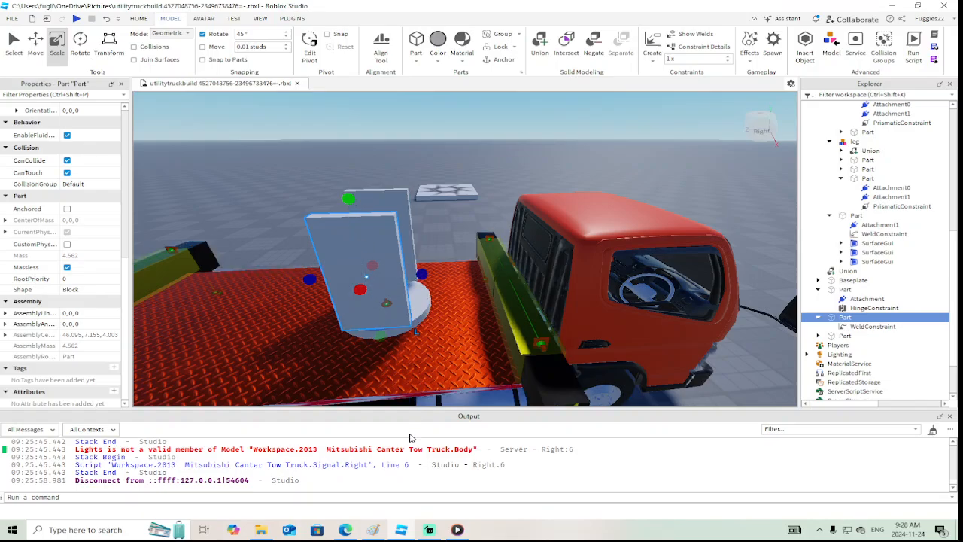
# Check the side-view photo of the raised boom in the browser's truck gallery and return to Roblox Studio
pyautogui.click(344, 529)
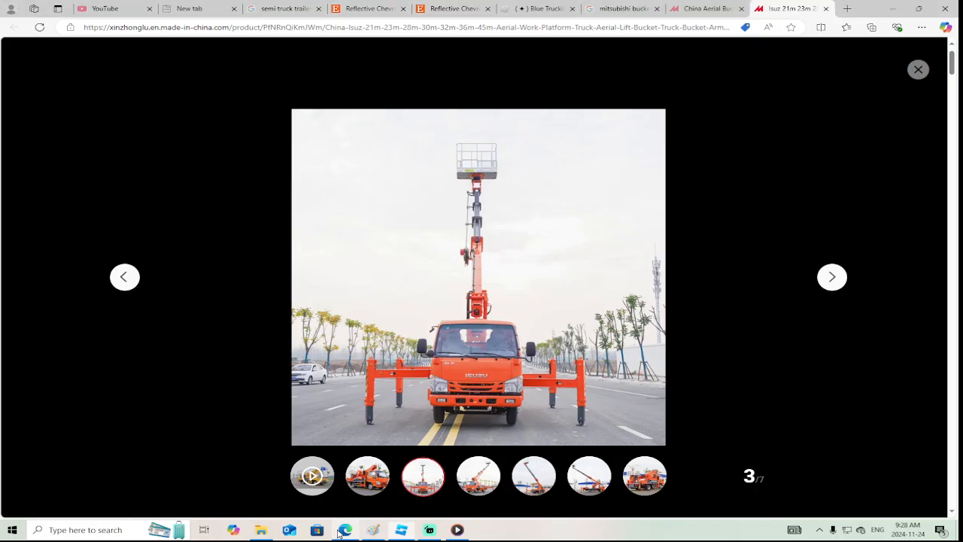
pyautogui.click(589, 478)
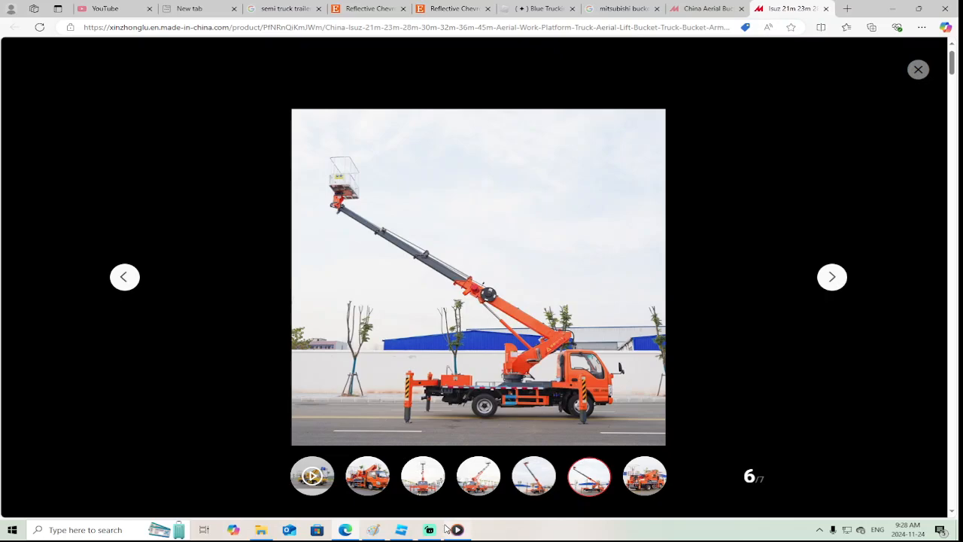
pyautogui.click(401, 530)
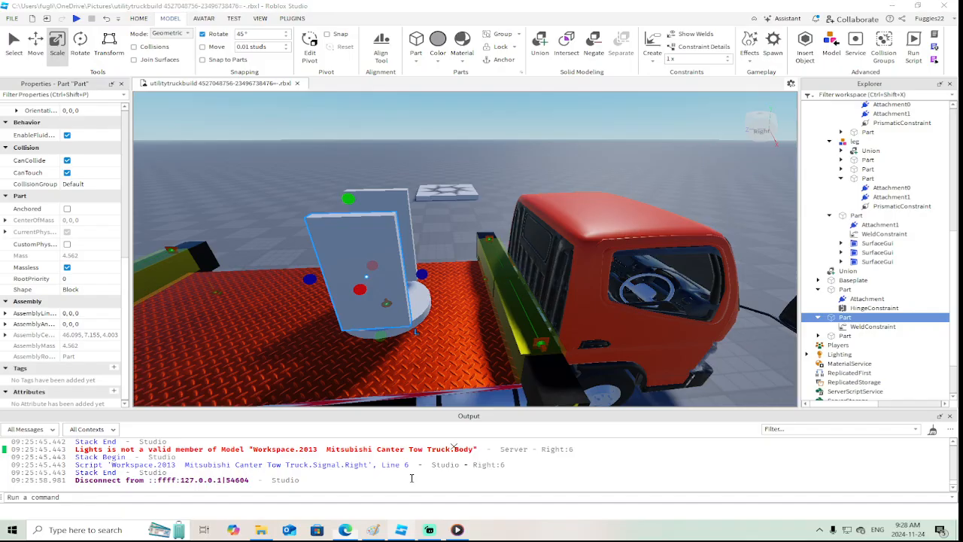
# Rotate each of the two tall plates 45 degrees so they lean toward the cab
pyautogui.scroll(-3, 455, 308)
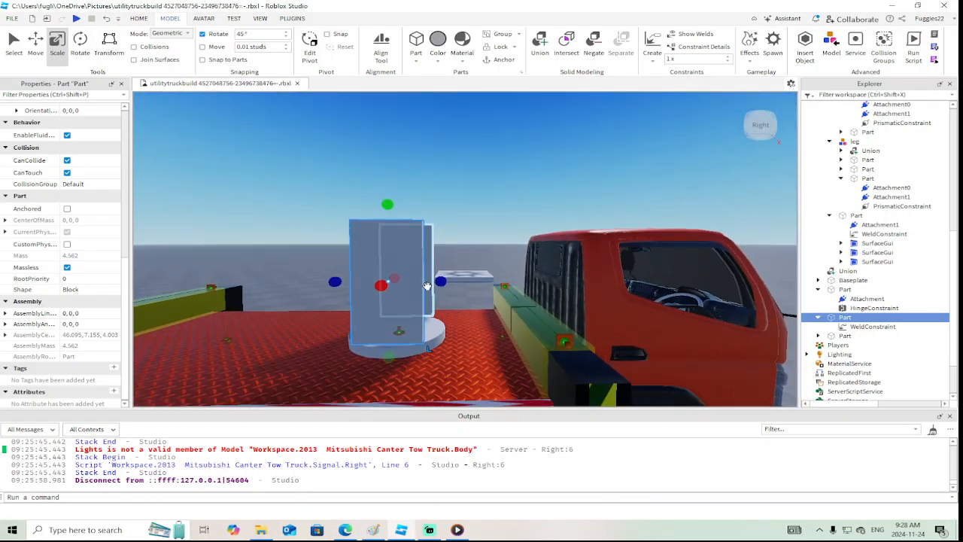
pyautogui.click(79, 43)
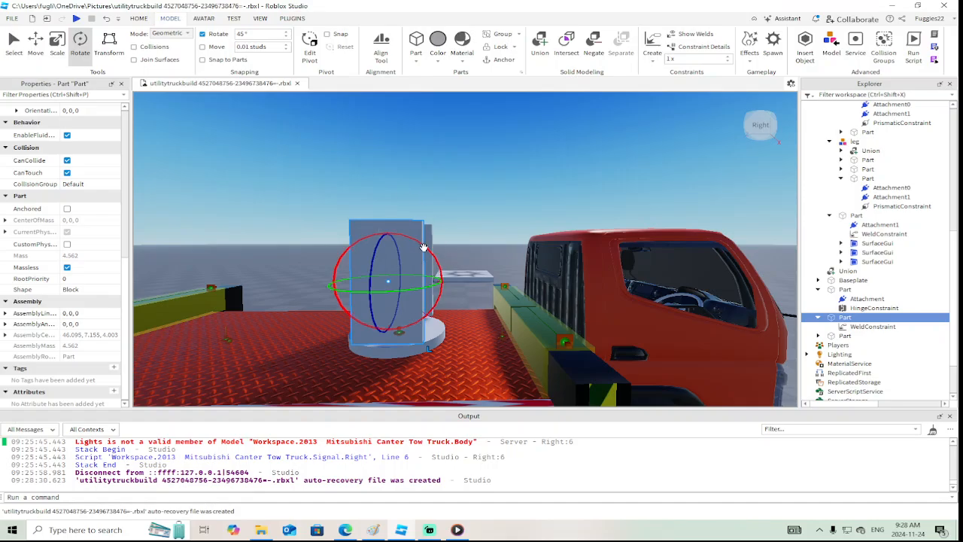
pyautogui.moveTo(423, 247); pyautogui.dragTo(432, 284)
pyautogui.moveTo(431, 285); pyautogui.dragTo(420, 269, button='right')
pyautogui.click(348, 280)
pyautogui.moveTo(361, 197); pyautogui.dragTo(297, 197)
pyautogui.moveTo(297, 197); pyautogui.dragTo(297, 199, button='right')
pyautogui.press('w')
pyautogui.click(370, 175)
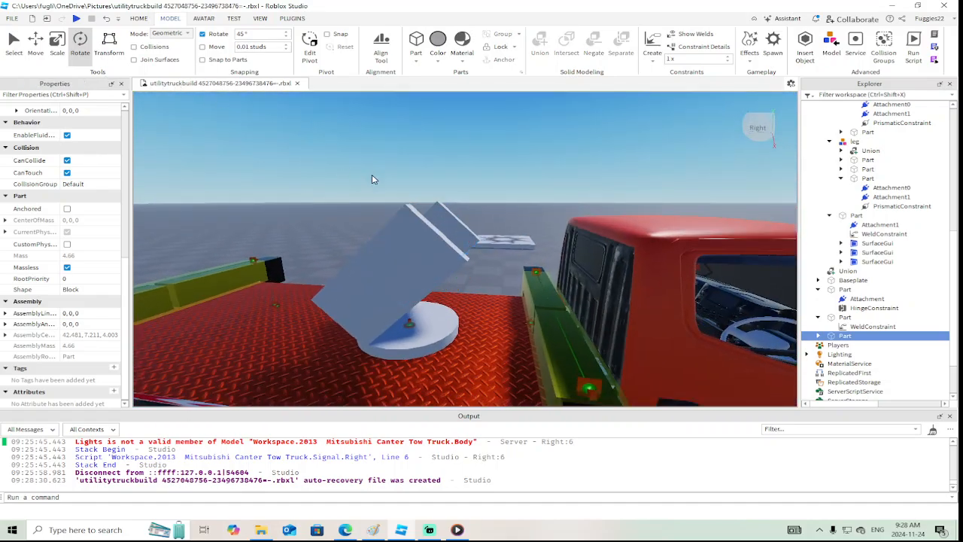
# Try to lengthen the near tilted plate along its slope
pyautogui.click(408, 253)
pyautogui.click(58, 43)
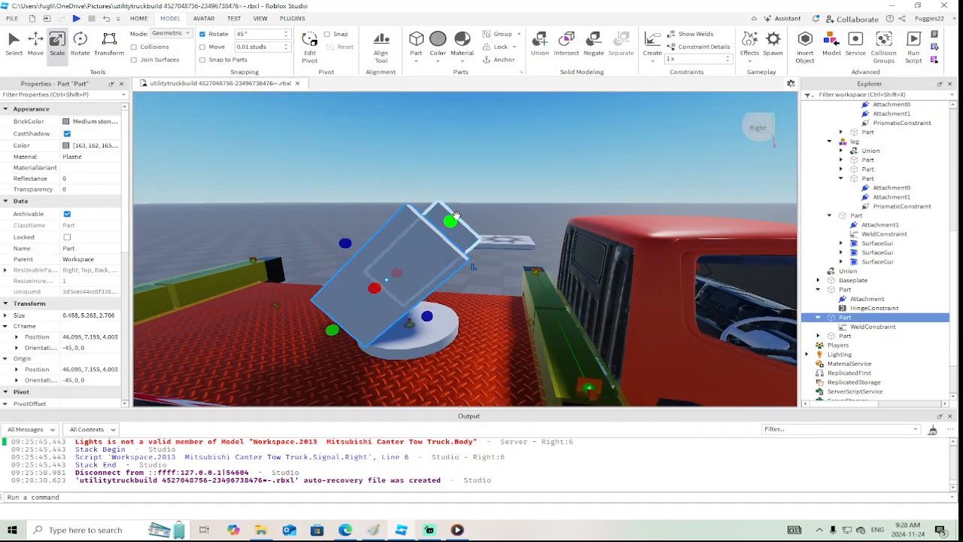
pyautogui.moveTo(454, 219); pyautogui.dragTo(567, 140)
pyautogui.hotkey('ctrl', 'z')
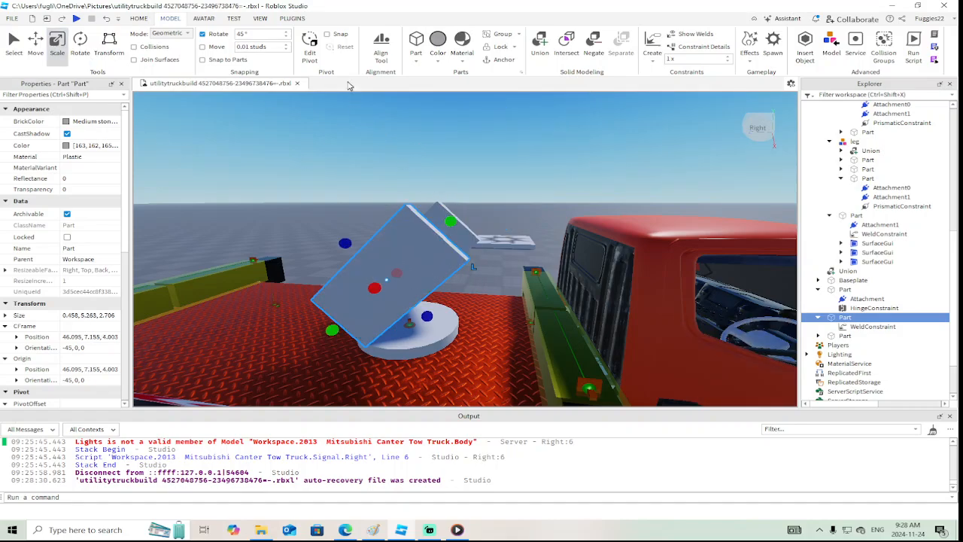
# Insert a wedge part above the tilted plates and rotate it 45 degrees to match their slope
pyautogui.click(416, 61)
pyautogui.click(429, 95)
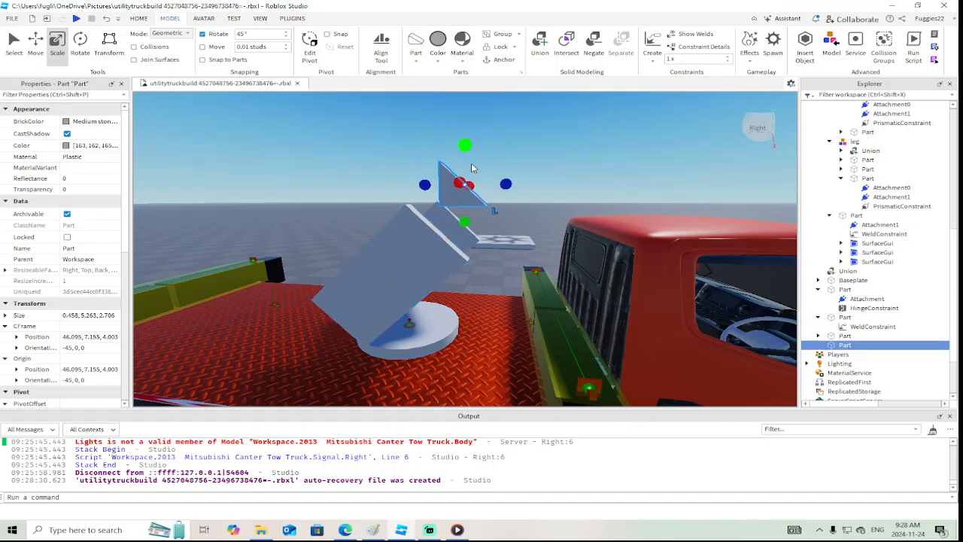
pyautogui.moveTo(477, 175); pyautogui.dragTo(476, 176, button='right')
pyautogui.scroll(-3, 477, 176)
pyautogui.click(80, 46)
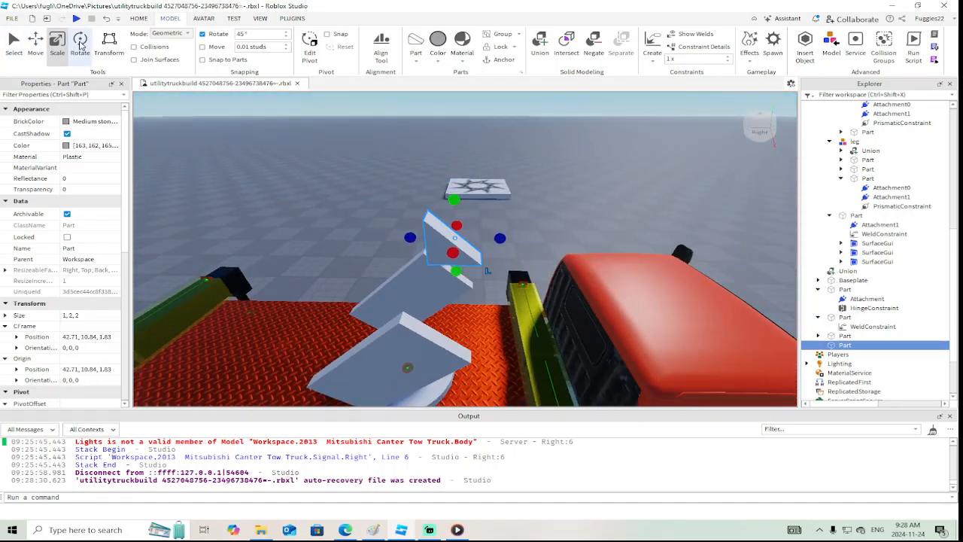
pyautogui.moveTo(448, 191); pyautogui.dragTo(426, 194)
pyautogui.moveTo(427, 194); pyautogui.dragTo(426, 201, button='right')
# Move the wedge across onto the upper end of the near tilted plate
pyautogui.click(35, 45)
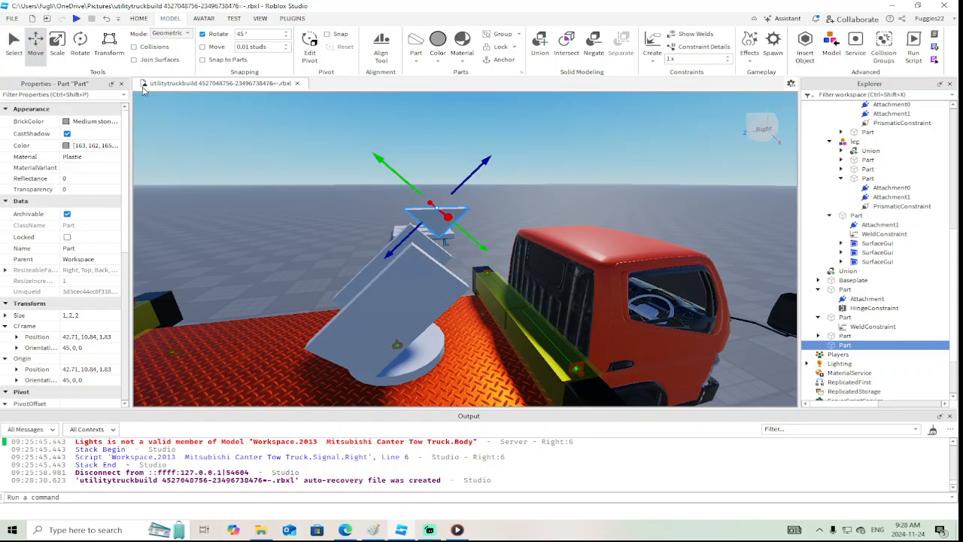
pyautogui.moveTo(222, 108); pyautogui.dragTo(223, 108, button='right')
pyautogui.moveTo(306, 231); pyautogui.dragTo(340, 200)
pyautogui.moveTo(340, 200); pyautogui.dragTo(341, 201, button='right')
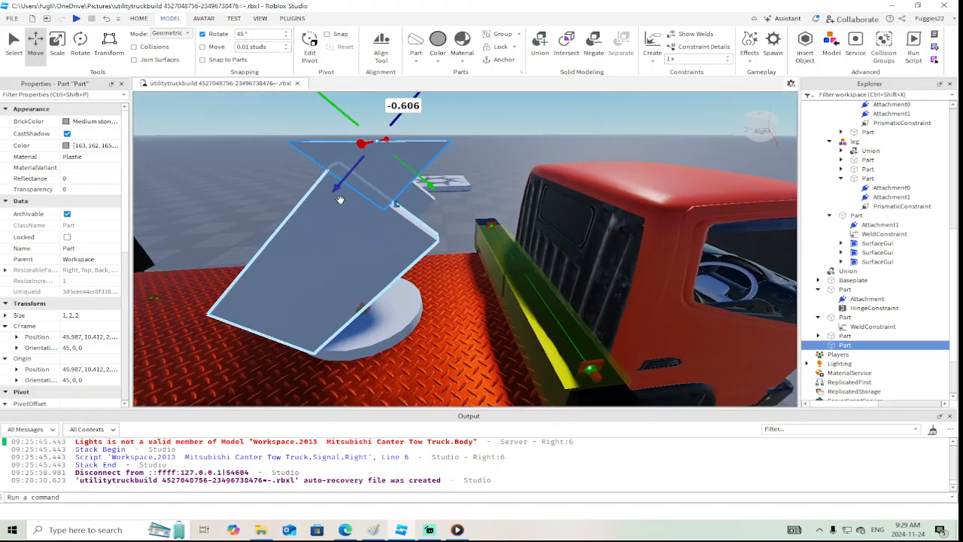
pyautogui.moveTo(430, 183); pyautogui.dragTo(401, 187)
# Scale the wedge's height down to 0.978 studs at the plate's upper end
pyautogui.click(63, 51)
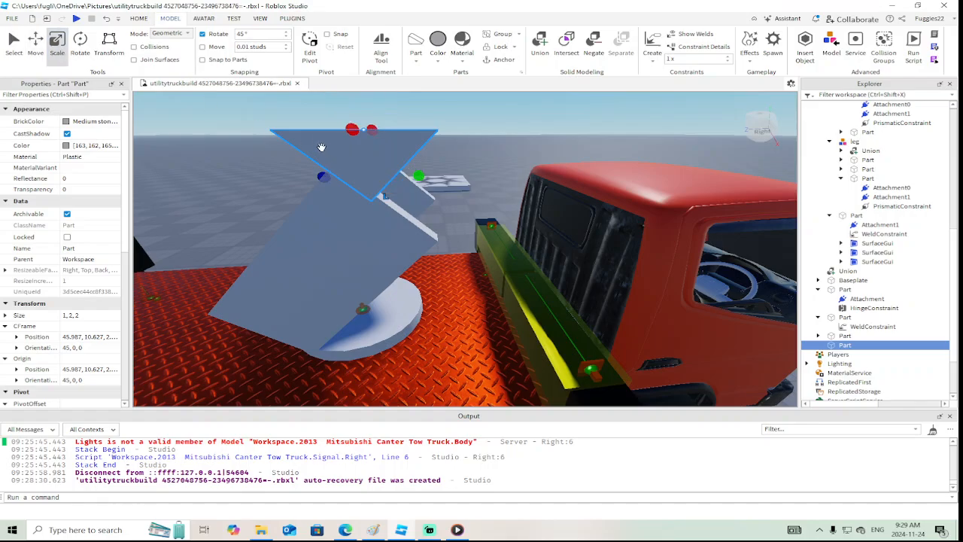
pyautogui.moveTo(308, 143); pyautogui.dragTo(290, 146, button='right')
pyautogui.moveTo(321, 128); pyautogui.dragTo(354, 157)
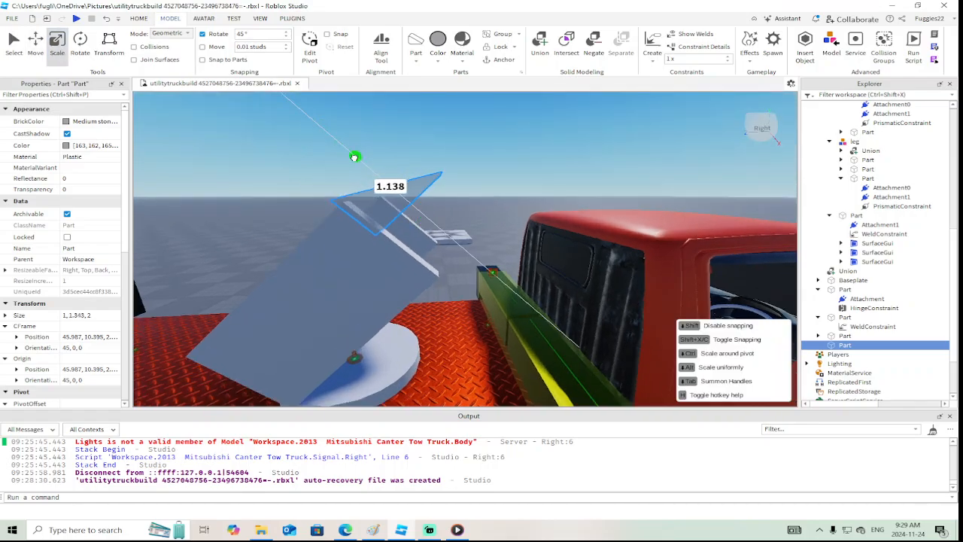
pyautogui.moveTo(358, 164); pyautogui.dragTo(358, 165, button='right')
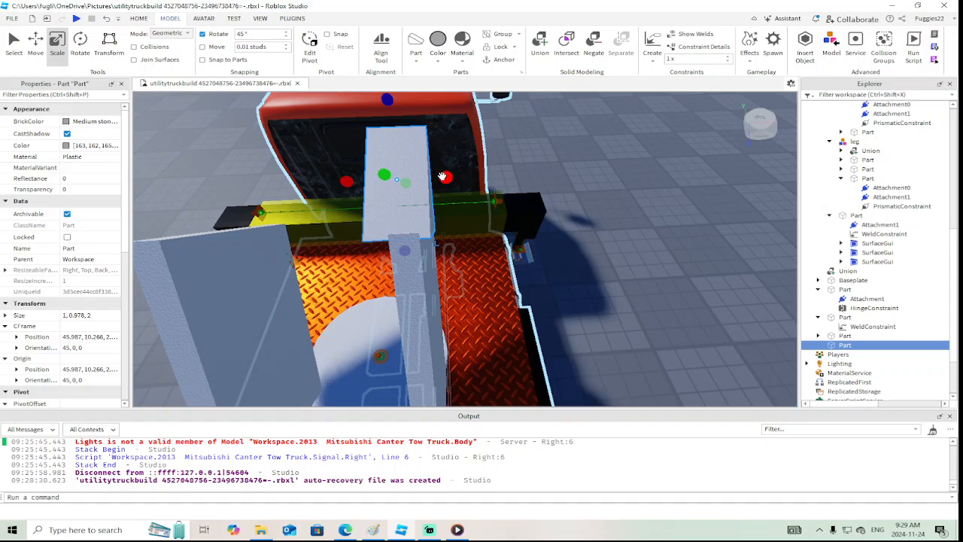
# Narrow the wedge to 0.435 studs to match the plate's thickness and adjust its height to 1.027 studs
pyautogui.moveTo(442, 176); pyautogui.dragTo(432, 178)
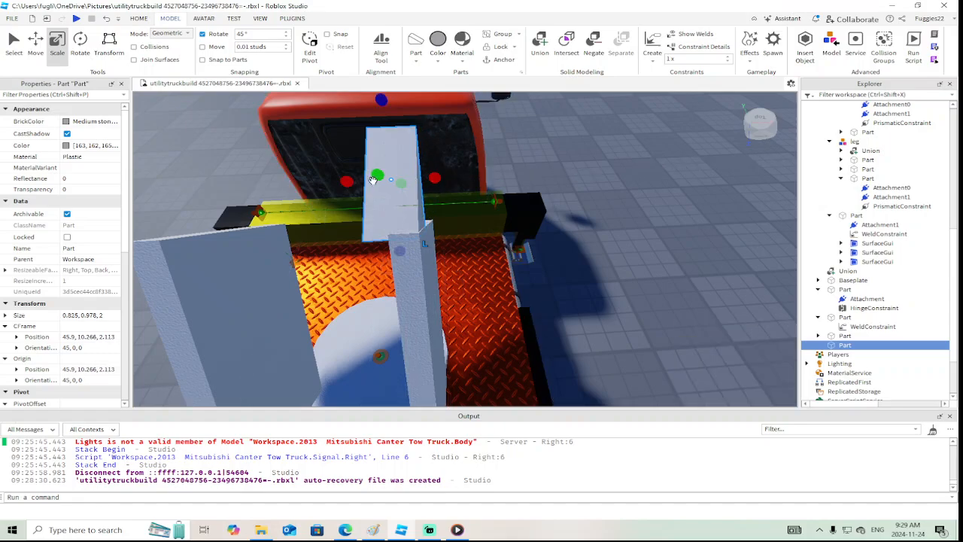
pyautogui.moveTo(348, 182); pyautogui.dragTo(379, 181)
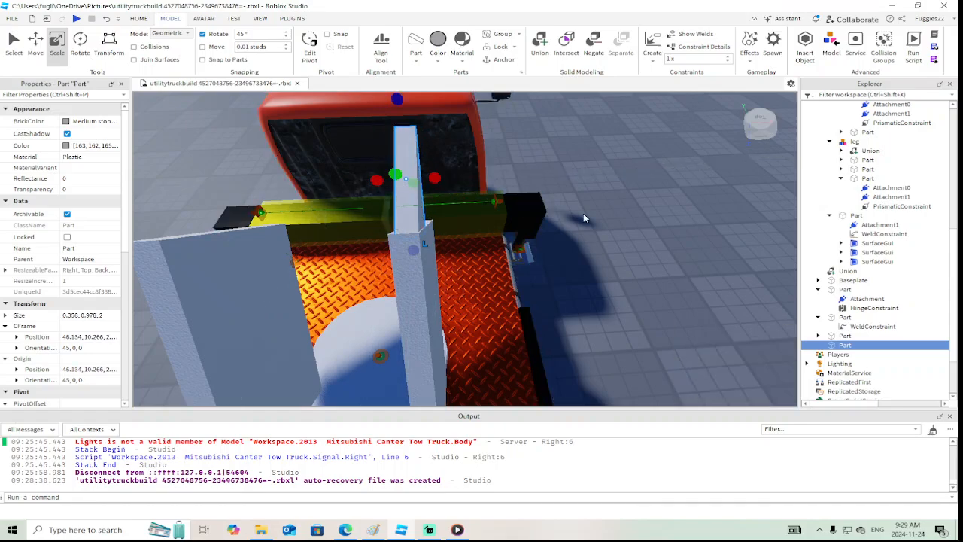
pyautogui.moveTo(583, 213); pyautogui.dragTo(583, 213, button='right')
pyautogui.moveTo(259, 295); pyautogui.dragTo(258, 305)
pyautogui.moveTo(424, 305); pyautogui.dragTo(431, 310, button='right')
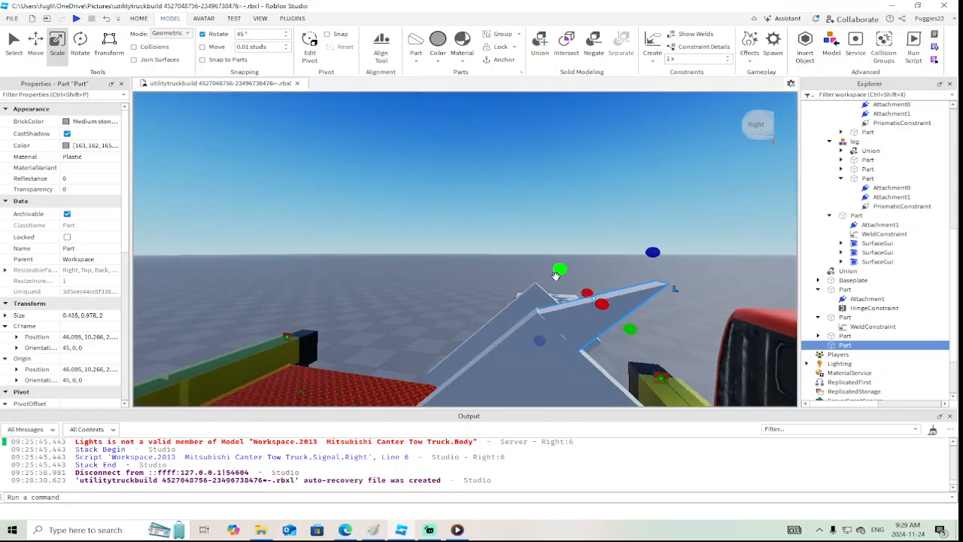
pyautogui.moveTo(557, 271); pyautogui.dragTo(554, 272)
pyautogui.press('d')
# Nudge the wedge along its axes until it sits flush with the corner of the near plate's upper end
pyautogui.hotkey('ctrl', '2')
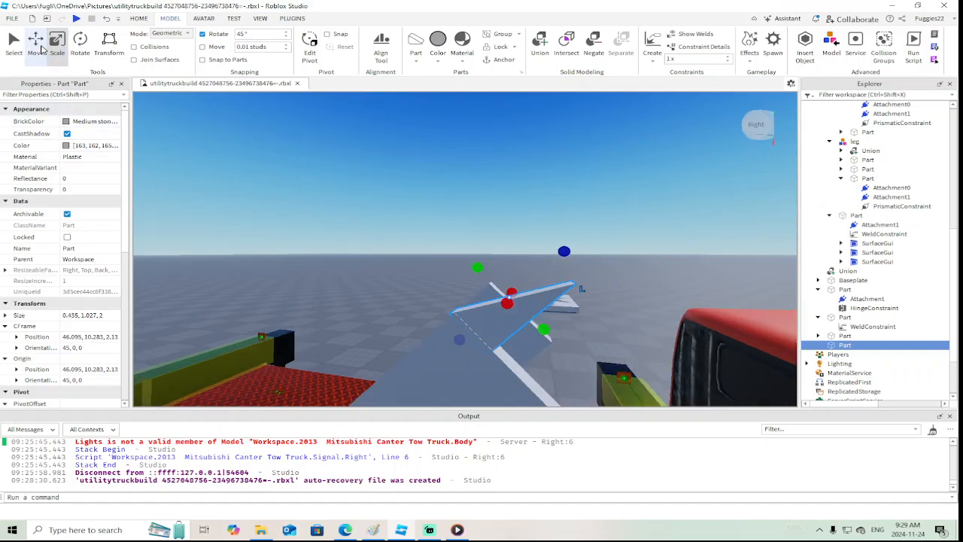
pyautogui.moveTo(569, 255); pyautogui.dragTo(571, 249)
pyautogui.moveTo(570, 249); pyautogui.dragTo(525, 257, button='right')
pyautogui.moveTo(495, 236); pyautogui.dragTo(487, 244)
pyautogui.moveTo(487, 244); pyautogui.dragTo(500, 245, button='right')
pyautogui.moveTo(500, 246); pyautogui.dragTo(453, 253, button='middle')
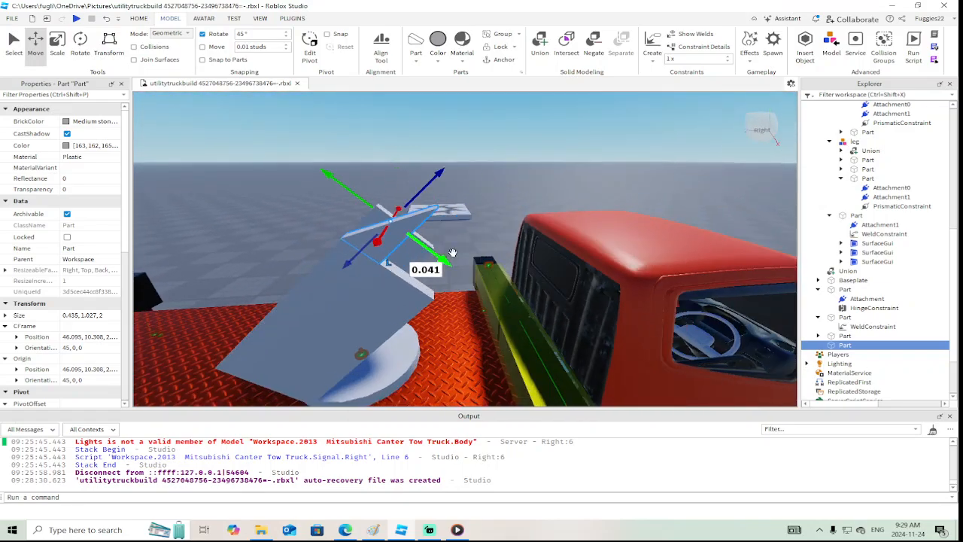
pyautogui.rightClick(326, 174)
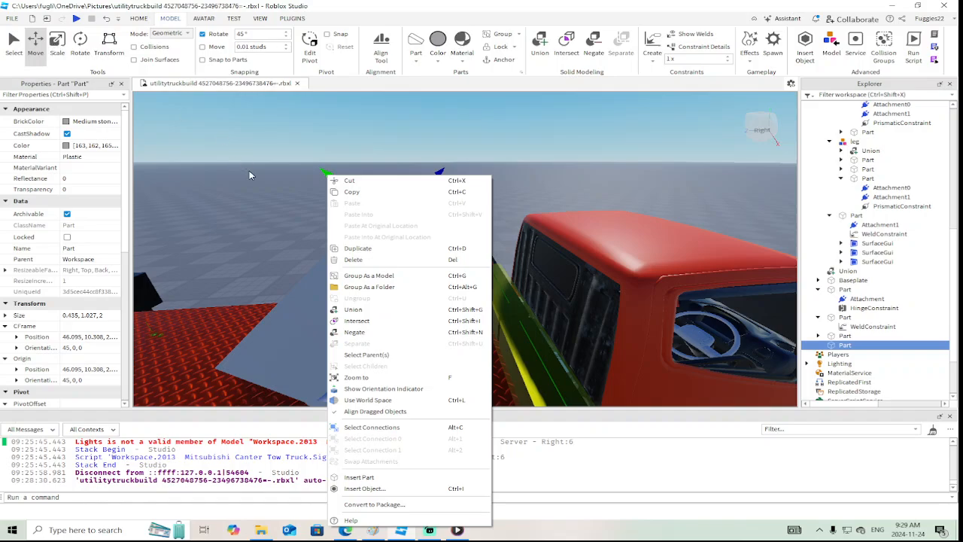
pyautogui.click(241, 151)
# Make the wedge massless and join it to the tilted plate with a WeldConstraint
pyautogui.click(380, 230)
pyautogui.scroll(-10, 69, 322)
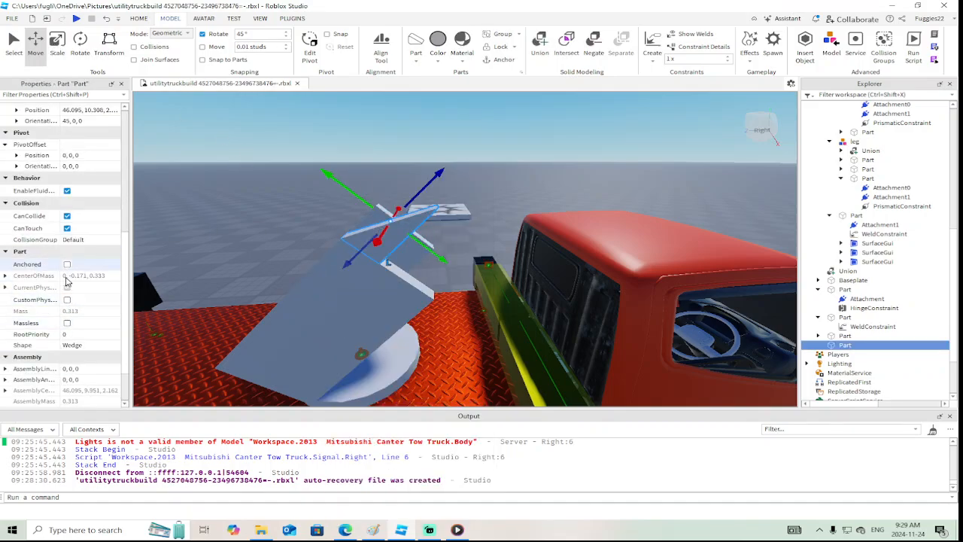
pyautogui.click(67, 300)
pyautogui.click(67, 288)
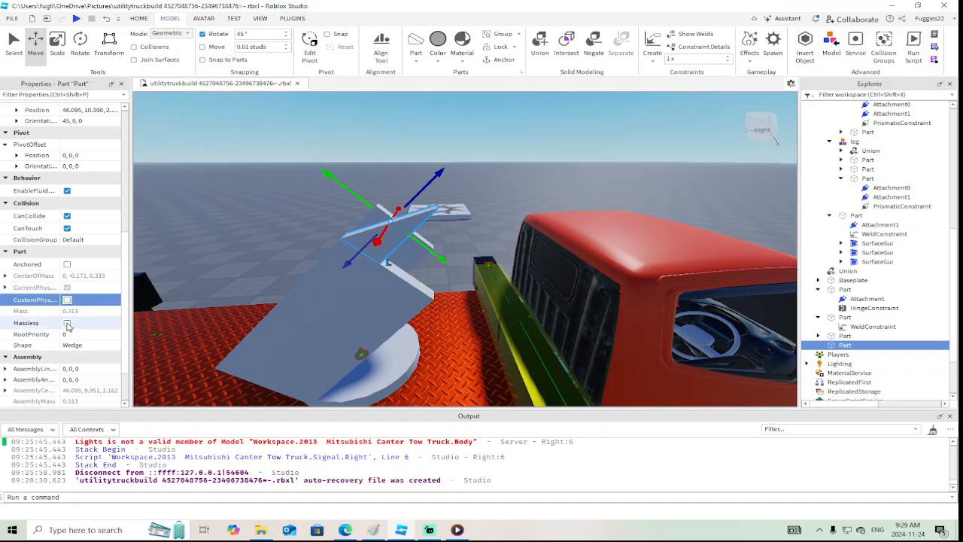
pyautogui.click(67, 323)
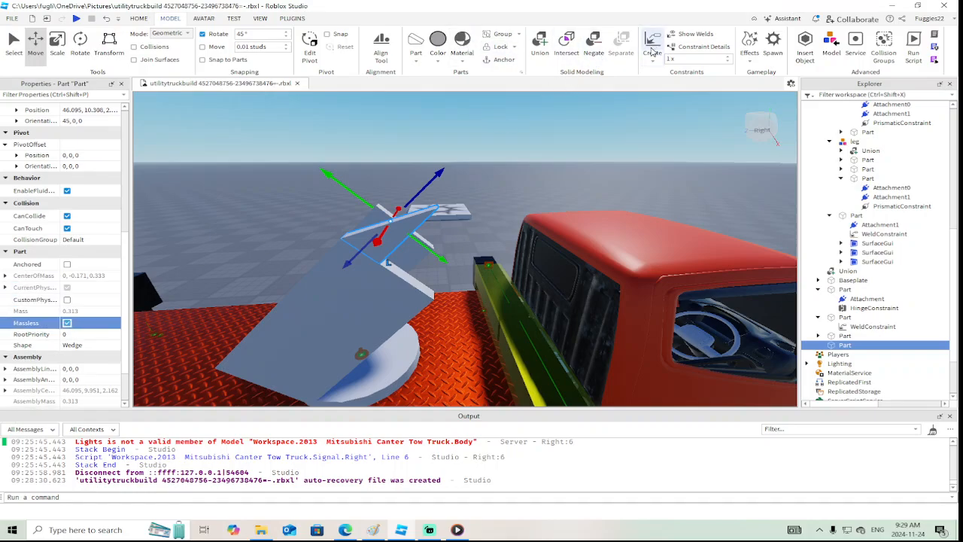
pyautogui.click(652, 50)
pyautogui.click(387, 240)
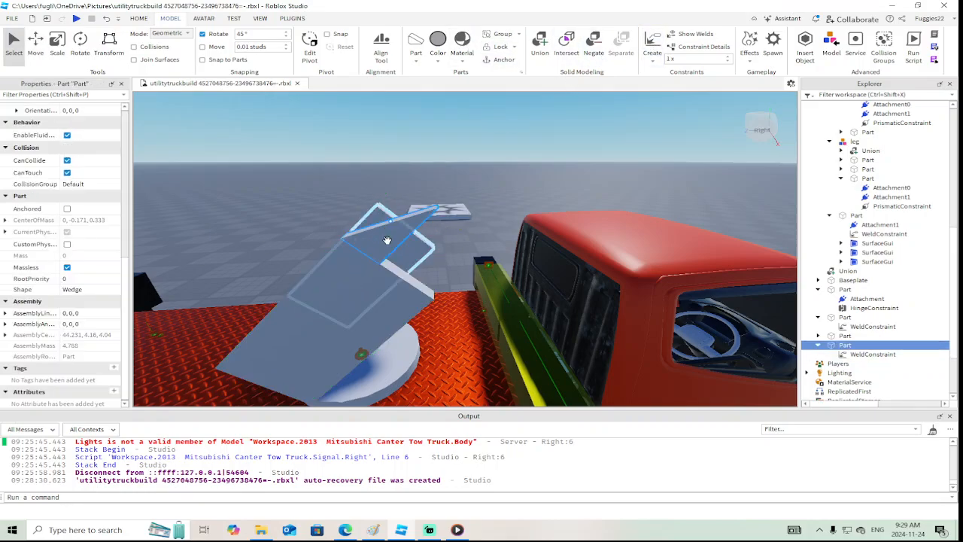
# Duplicate the wedge, flip the copy, and move it 1.659 studs along the plate's upper end to the corner nearest the cab
pyautogui.click(36, 44)
pyautogui.rightClick(437, 254)
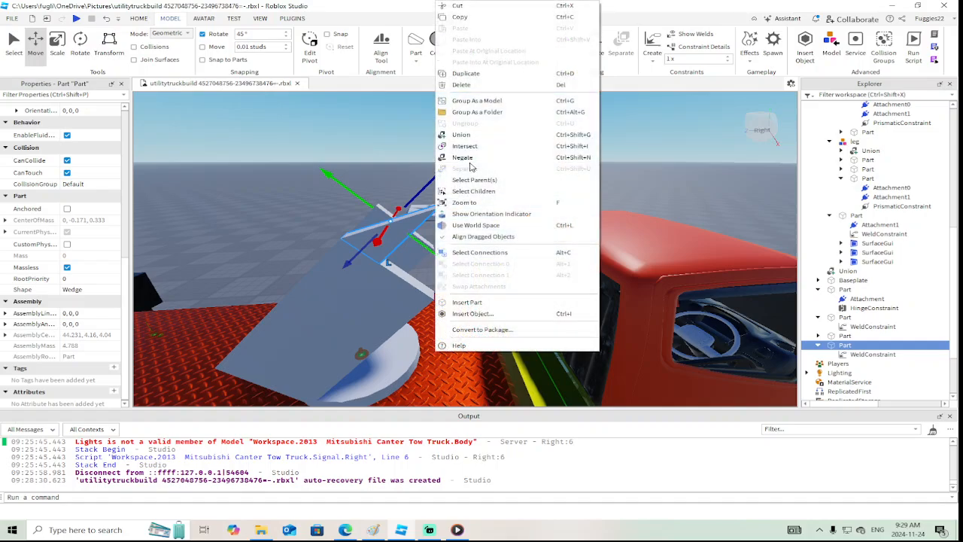
pyautogui.click(464, 73)
pyautogui.click(80, 45)
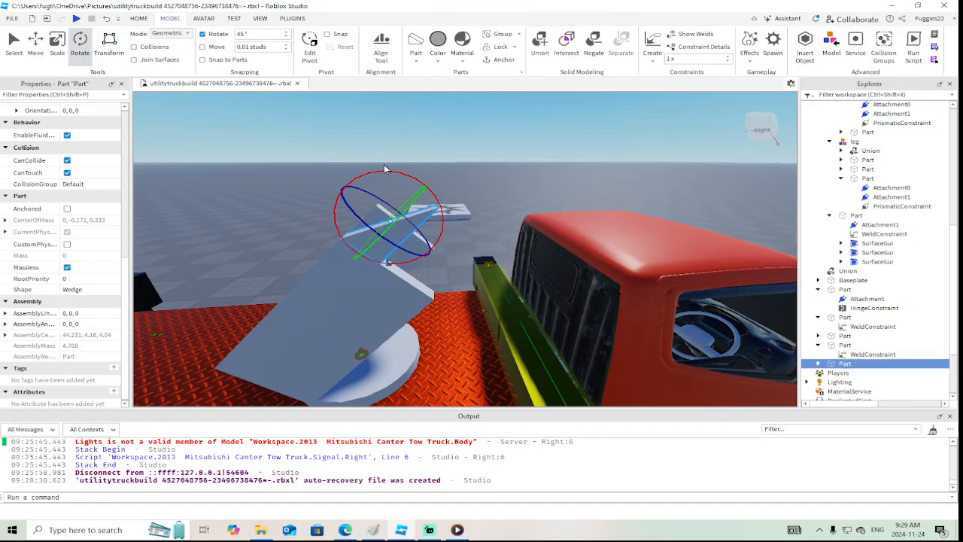
pyautogui.moveTo(384, 170); pyautogui.dragTo(390, 212)
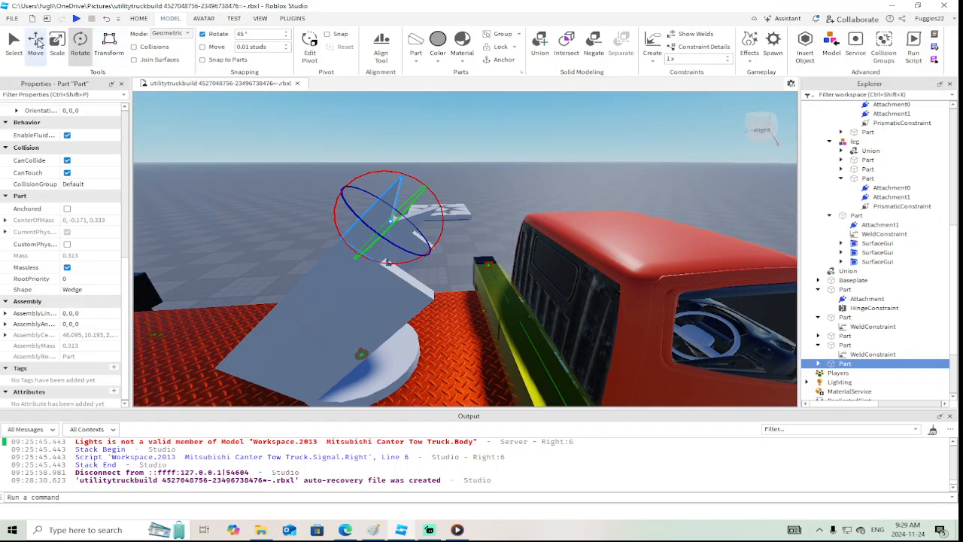
pyautogui.click(38, 44)
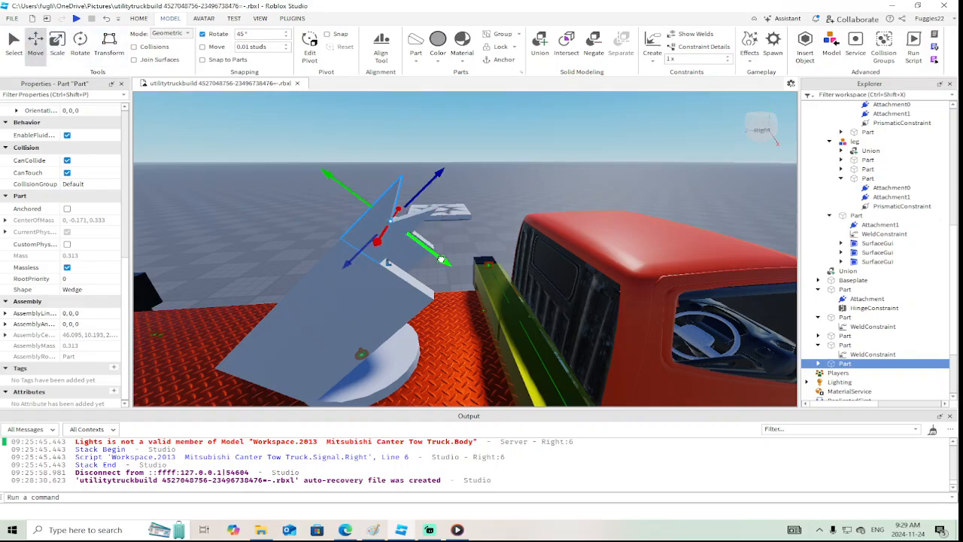
pyautogui.moveTo(441, 260); pyautogui.dragTo(488, 299)
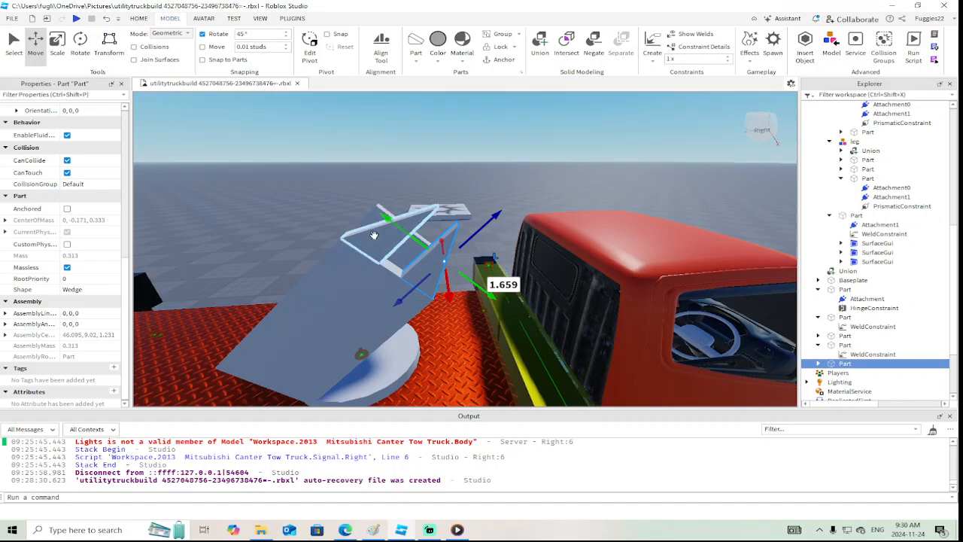
# Compare the boom base with the side-view truck photo in the browser and return to Roblox Studio
pyautogui.click(345, 530)
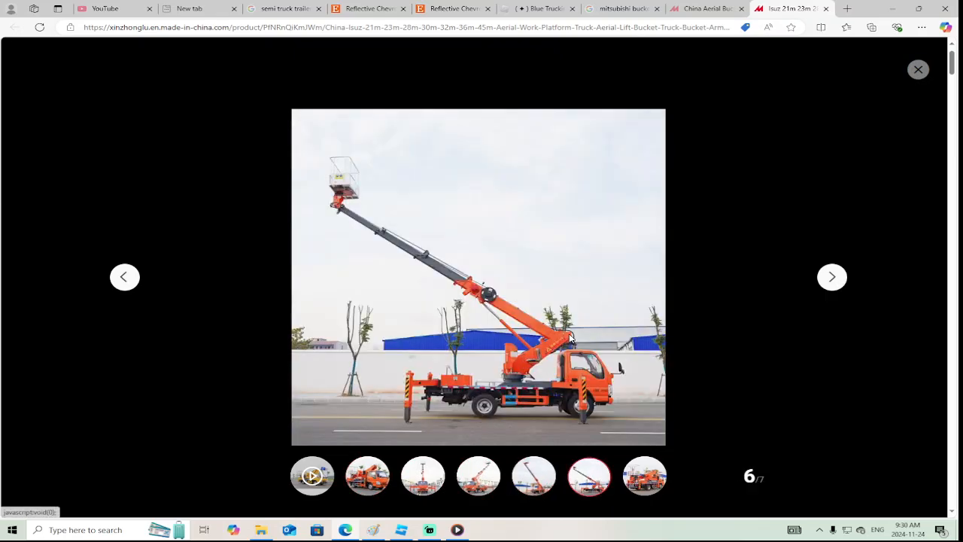
pyautogui.click(402, 531)
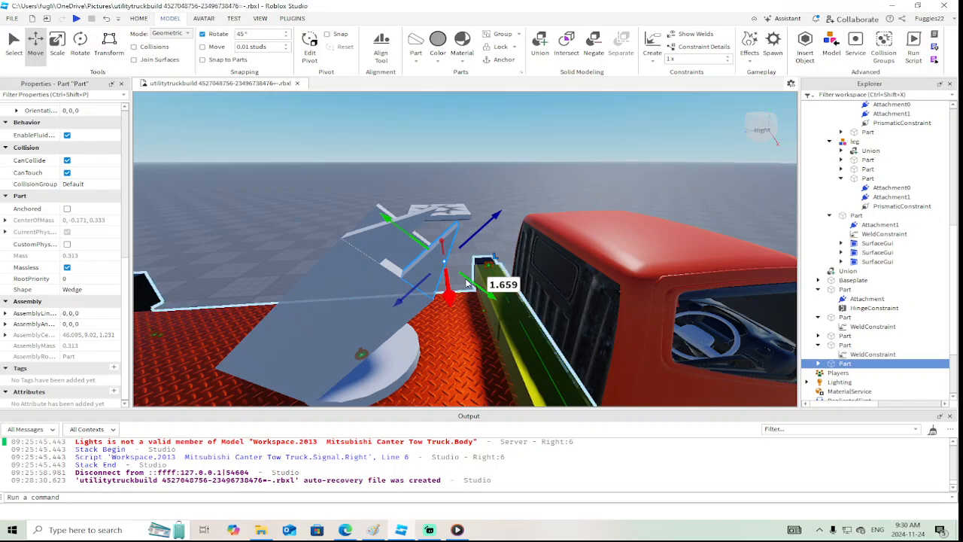
# Lengthen both wedges beyond the near plate's upper end and widen them toward each other to close the gap between them
pyautogui.click(57, 42)
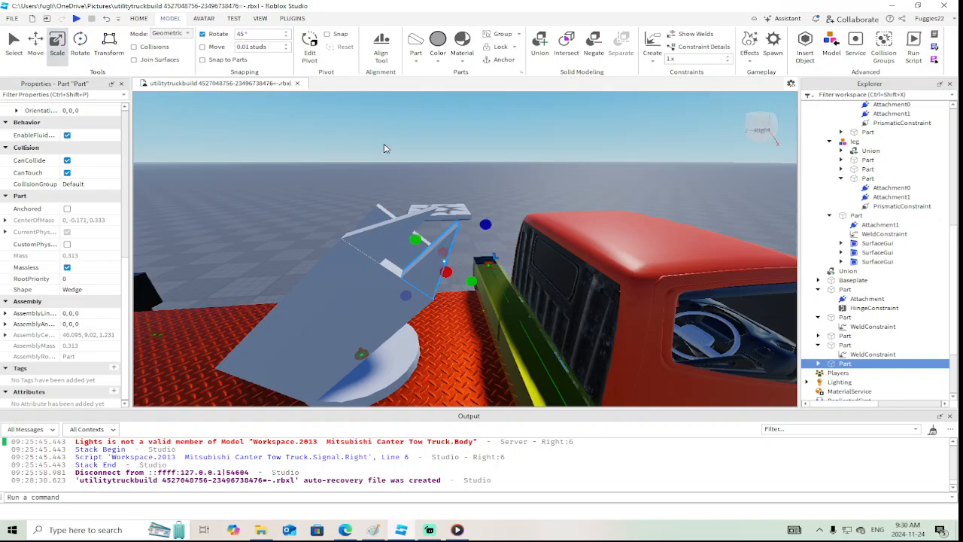
pyautogui.moveTo(485, 224); pyautogui.dragTo(523, 189)
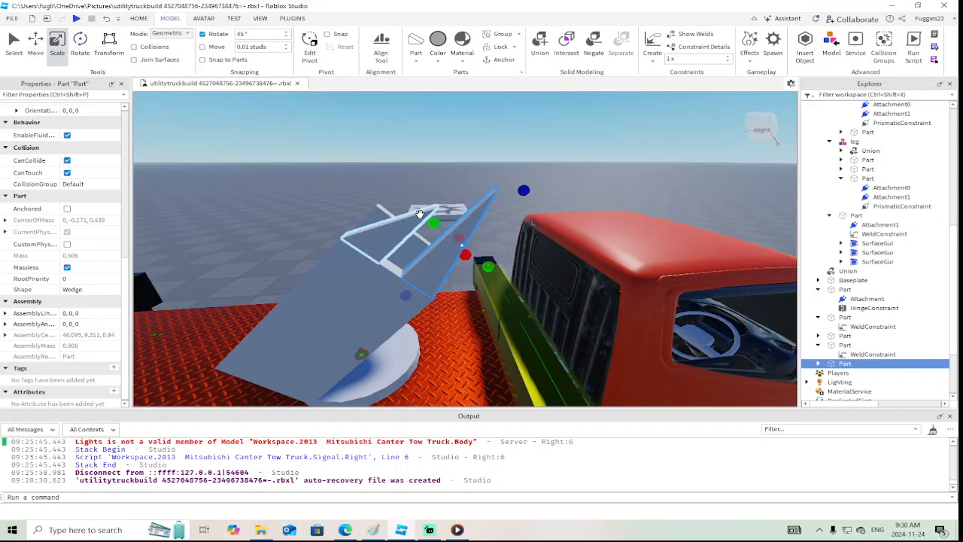
pyautogui.click(427, 213)
pyautogui.moveTo(430, 179); pyautogui.dragTo(469, 146)
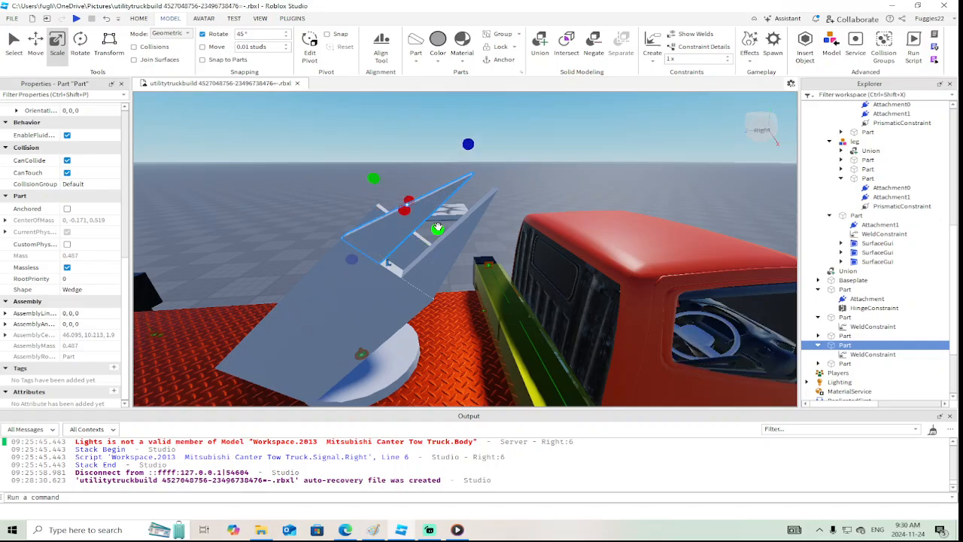
pyautogui.moveTo(438, 227)
pyautogui.mouseDown()
pyautogui.moveTo(451, 239)
pyautogui.moveTo(423, 218)
pyautogui.mouseUp()
pyautogui.click(434, 273)
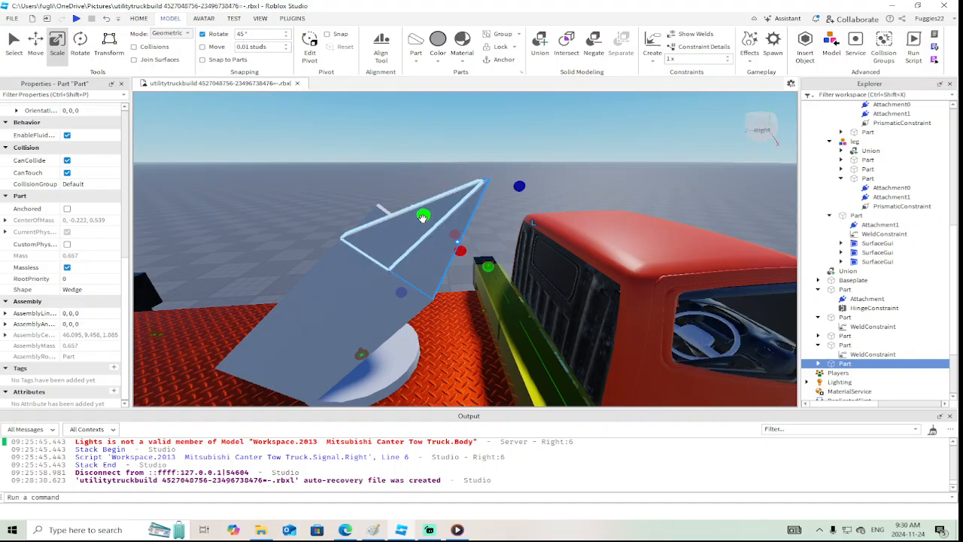
pyautogui.moveTo(423, 218); pyautogui.dragTo(424, 218, button='right')
# Fine-tune the welded wedge's length and scale its height to about 1.338 studs so its tip meets the other wedge's
pyautogui.click(355, 217)
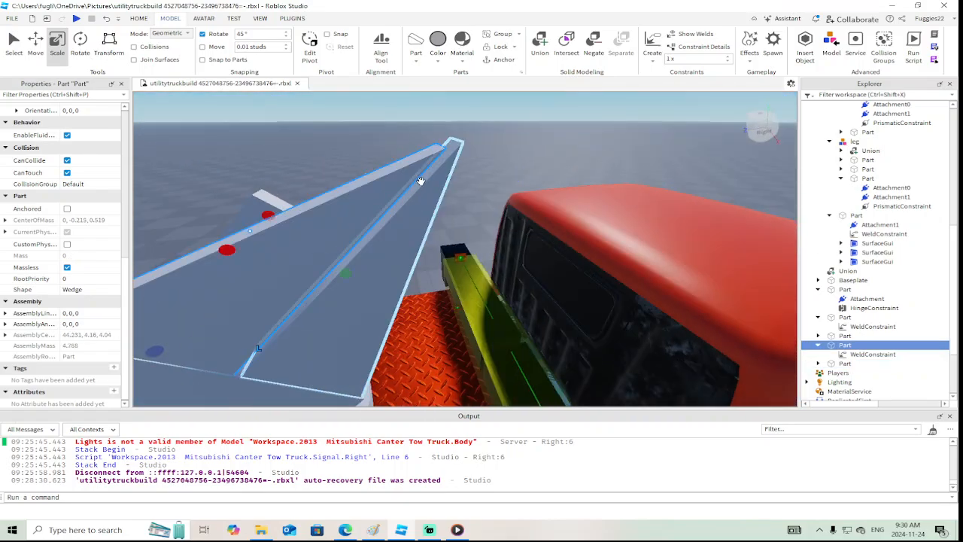
pyautogui.moveTo(355, 218); pyautogui.dragTo(421, 134, button='right')
pyautogui.moveTo(422, 134); pyautogui.dragTo(437, 134)
pyautogui.moveTo(437, 134); pyautogui.dragTo(395, 283, button='right')
pyautogui.moveTo(397, 258); pyautogui.dragTo(403, 259)
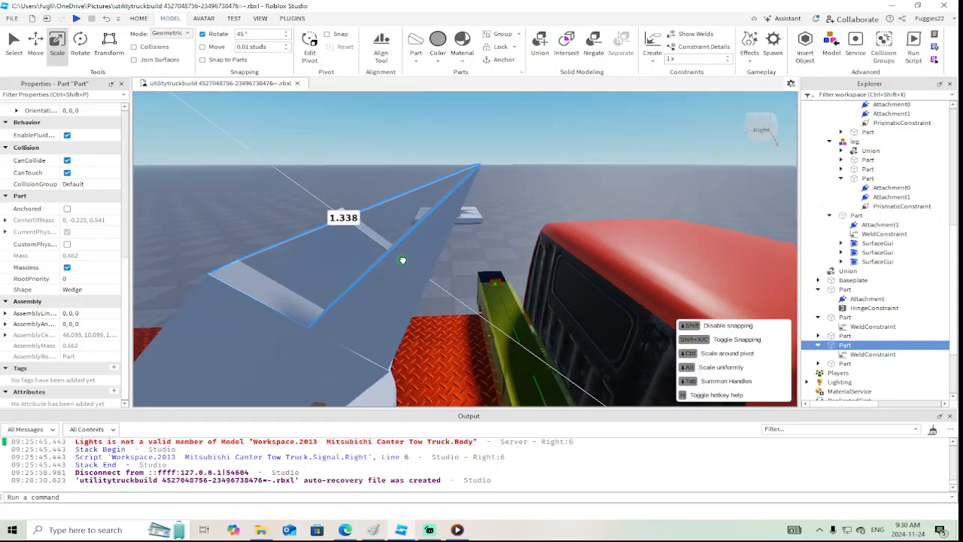
pyautogui.moveTo(403, 260); pyautogui.dragTo(404, 260)
pyautogui.moveTo(403, 259); pyautogui.dragTo(402, 260, button='right')
# Duplicate the two wedges at the end of the tilted plate together
pyautogui.click(354, 224)
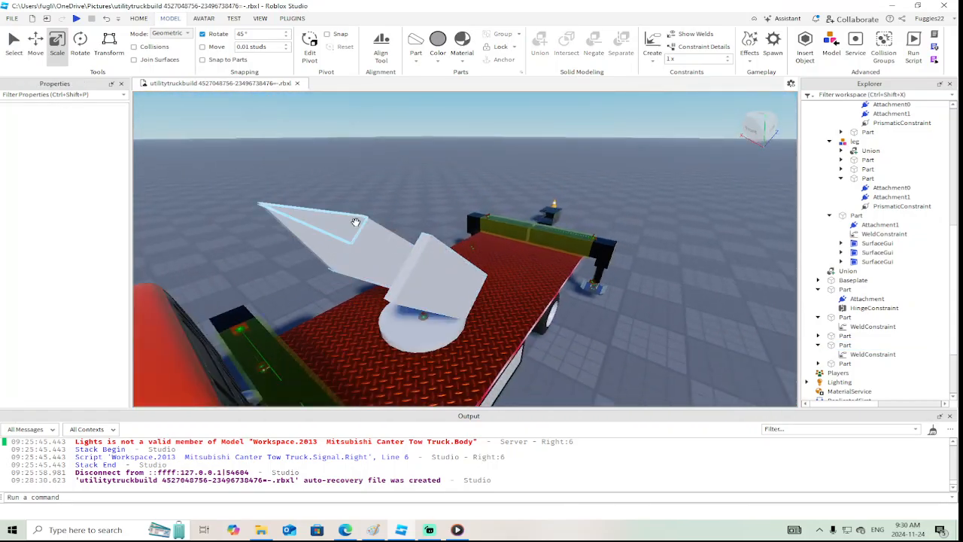
pyautogui.keyDown('ctrl'); pyautogui.click(315, 249); pyautogui.keyUp('ctrl')
pyautogui.click(35, 45)
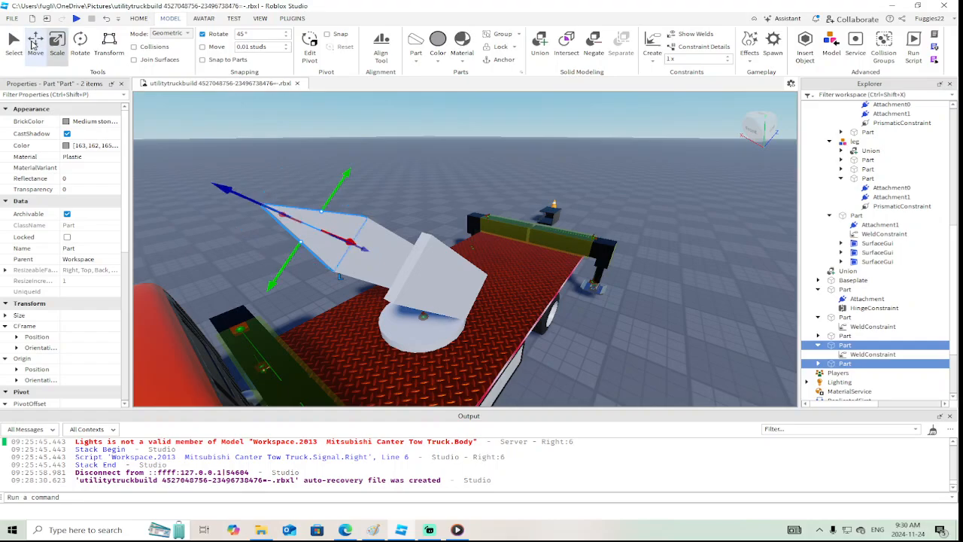
pyautogui.moveTo(280, 129); pyautogui.dragTo(280, 129, button='right')
pyautogui.scroll(-5, 421, 254)
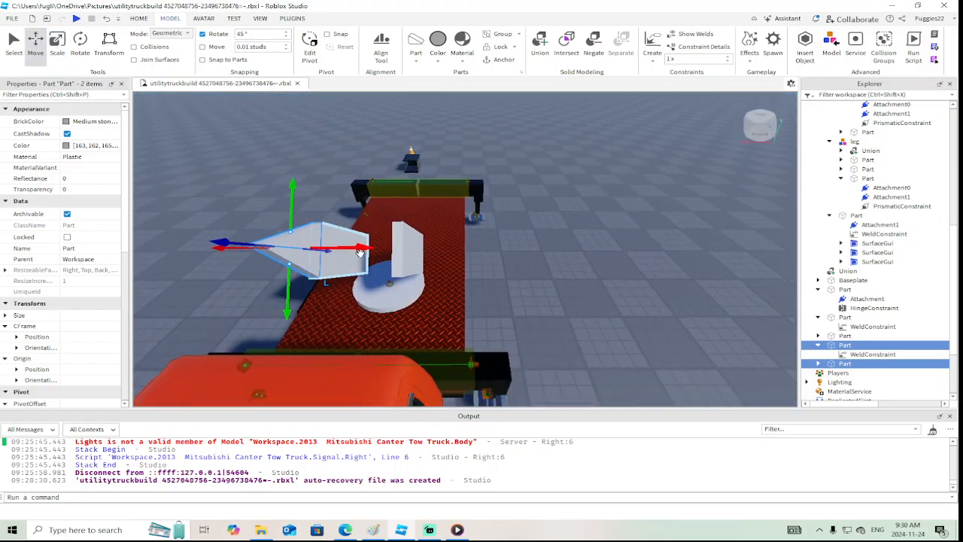
pyautogui.rightClick(360, 252)
pyautogui.click(423, 80)
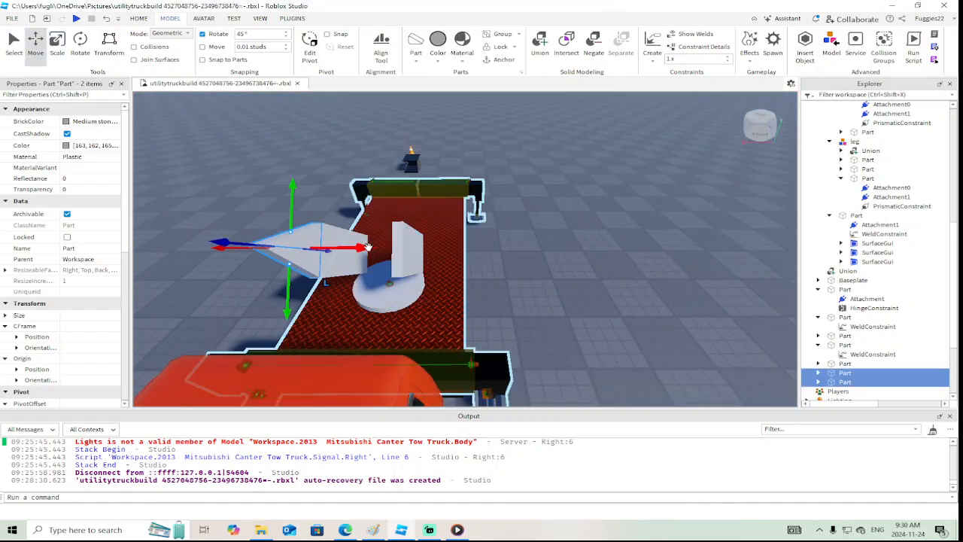
# Move the copied wedge pair across to the opposite tilted plate and nudge it flush with that plate's upper end
pyautogui.moveTo(367, 247); pyautogui.dragTo(460, 256)
pyautogui.moveTo(460, 256); pyautogui.dragTo(460, 257, button='right')
pyautogui.moveTo(460, 214); pyautogui.dragTo(460, 215)
pyautogui.moveTo(460, 215); pyautogui.dragTo(460, 215, button='right')
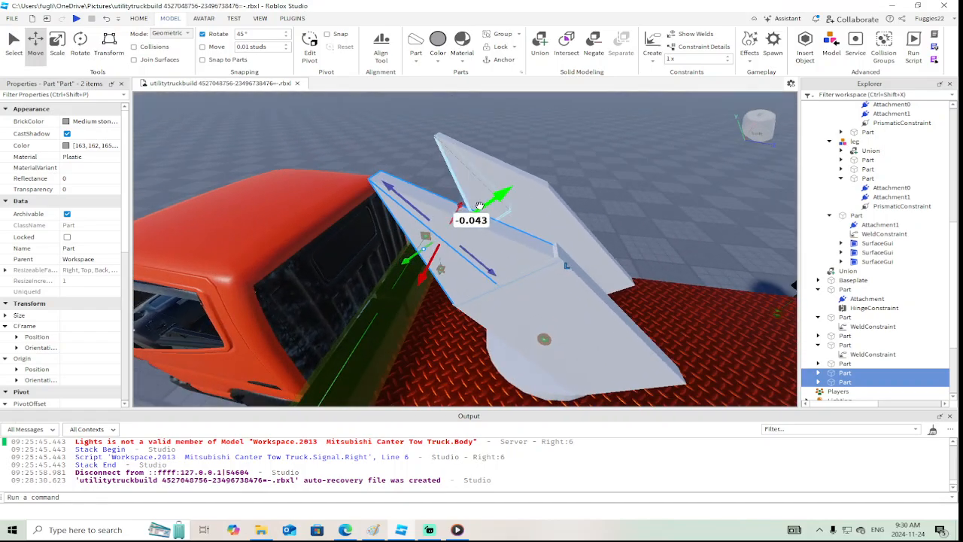
pyautogui.moveTo(496, 197); pyautogui.dragTo(451, 195)
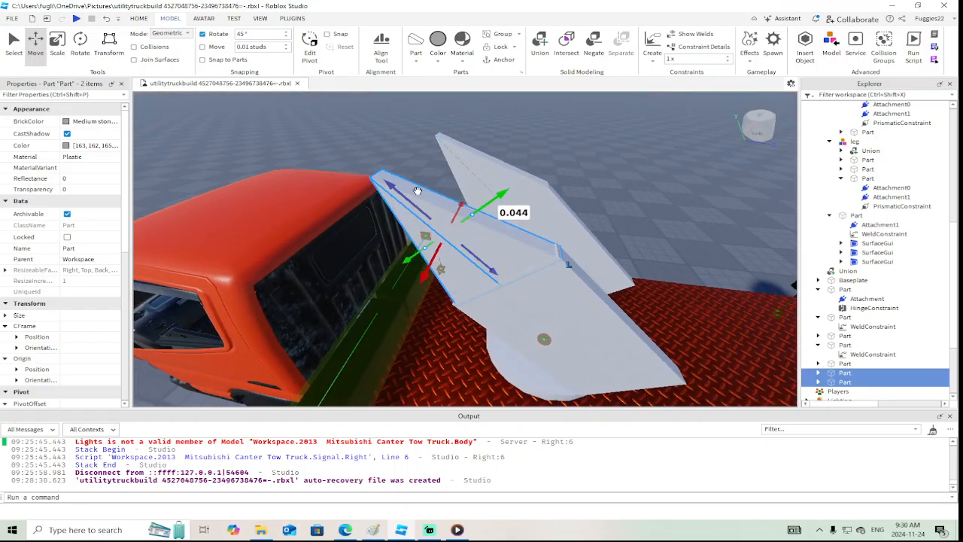
pyautogui.moveTo(386, 184); pyautogui.dragTo(383, 183)
pyautogui.moveTo(483, 199); pyautogui.dragTo(481, 199)
pyautogui.moveTo(482, 200); pyautogui.dragTo(532, 199, button='right')
pyautogui.click(538, 184)
pyautogui.press('w')
pyautogui.press('s')
pyautogui.press('w')
pyautogui.press('s')
pyautogui.moveTo(535, 203); pyautogui.dragTo(532, 198, button='right')
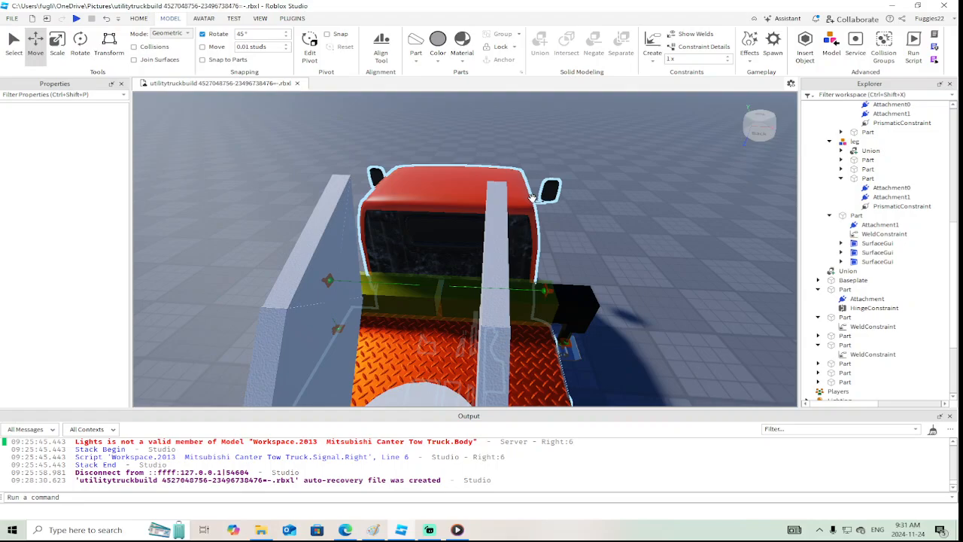
pyautogui.click(305, 331)
pyautogui.moveTo(156, 143); pyautogui.dragTo(156, 142, button='right')
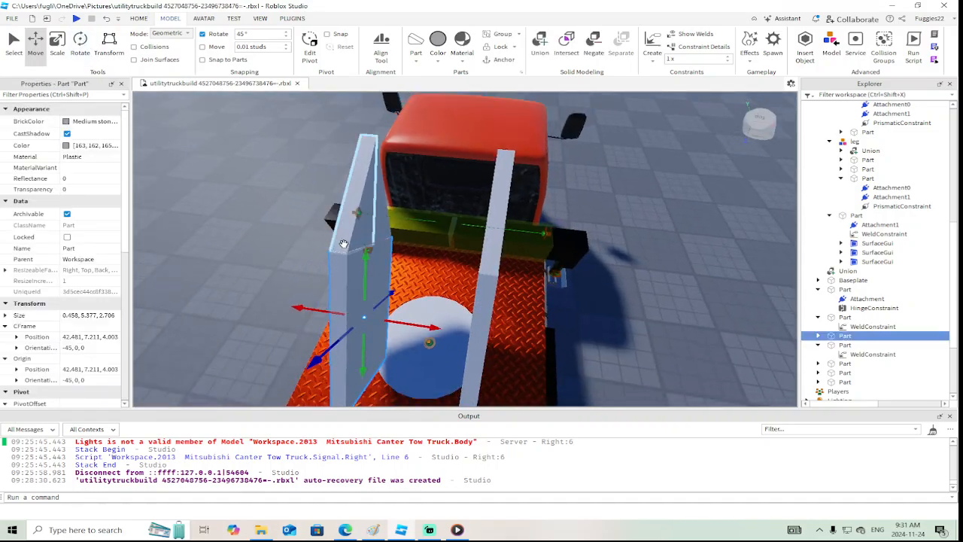
pyautogui.rightClick(363, 256)
pyautogui.click(389, 75)
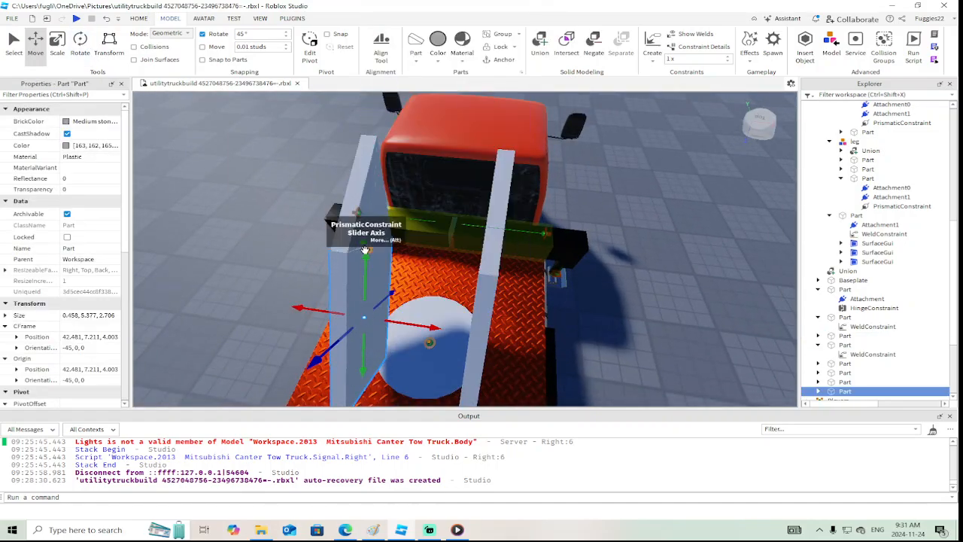
pyautogui.moveTo(364, 249); pyautogui.dragTo(362, 130)
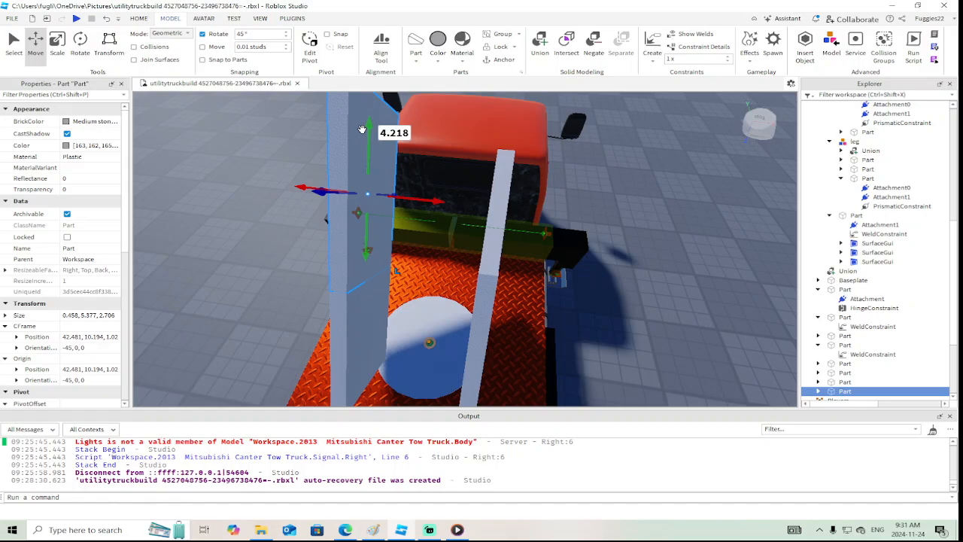
pyautogui.press('Delete')
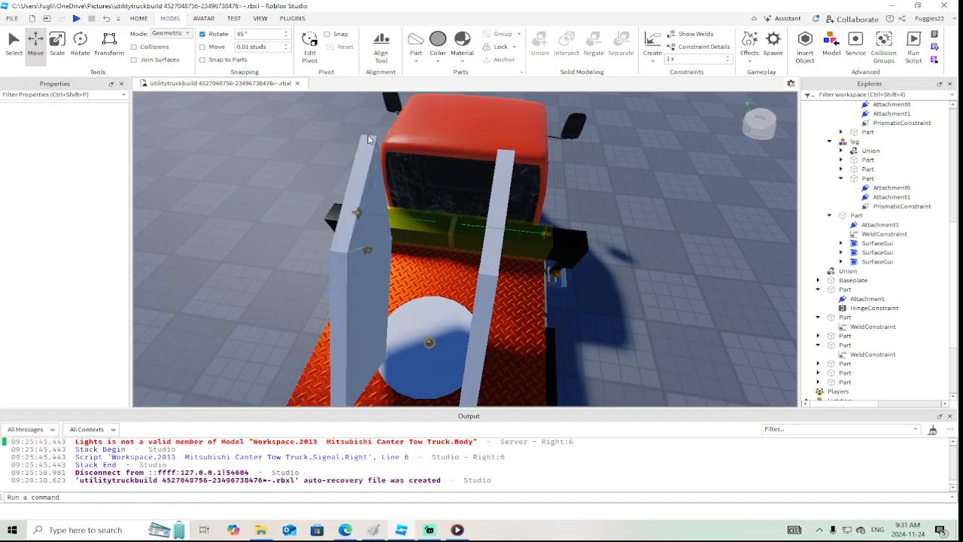
# Insert a cylinder, rotate it to lie across the truck, and move it between the upper ends of the two boom supports
pyautogui.click(415, 62)
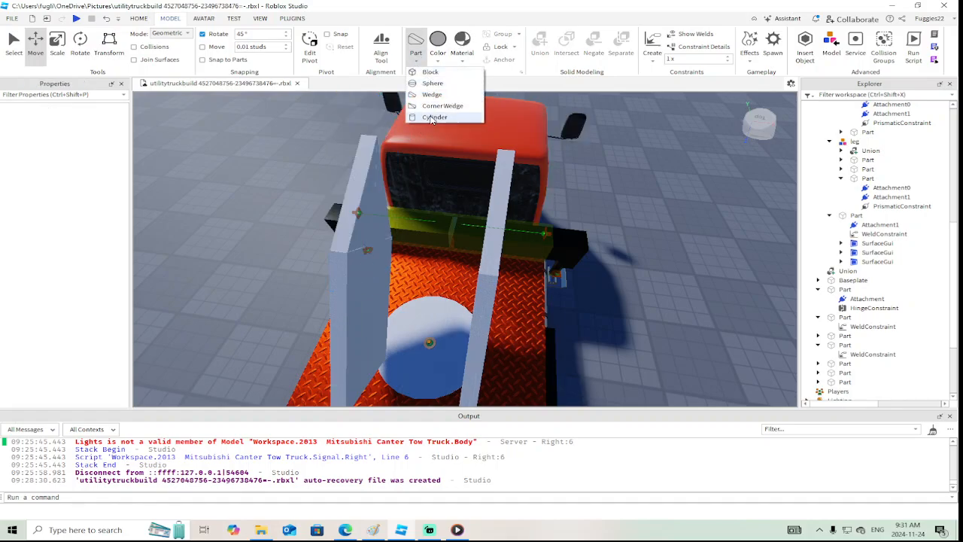
pyautogui.click(432, 119)
pyautogui.moveTo(456, 173); pyautogui.dragTo(390, 196)
pyautogui.click(80, 43)
pyautogui.moveTo(391, 194); pyautogui.dragTo(435, 286, button='right')
pyautogui.click(35, 43)
pyautogui.moveTo(435, 286); pyautogui.dragTo(357, 288)
pyautogui.moveTo(357, 288); pyautogui.dragTo(358, 288, button='right')
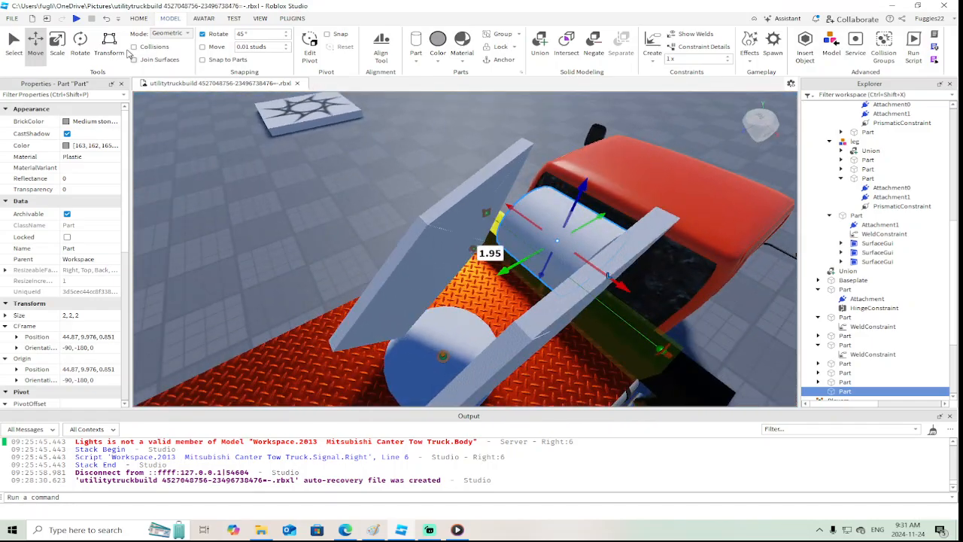
# Scale the cylinder to 3.652 studs long so it spans both supports, and reduce its diameter to 1.18 studs
pyautogui.click(56, 43)
pyautogui.moveTo(416, 153); pyautogui.dragTo(416, 153, button='right')
pyautogui.moveTo(481, 194); pyautogui.dragTo(450, 193)
pyautogui.moveTo(450, 192); pyautogui.dragTo(450, 193, button='right')
pyautogui.moveTo(548, 270); pyautogui.dragTo(547, 281)
pyautogui.moveTo(548, 280); pyautogui.dragTo(547, 279, button='right')
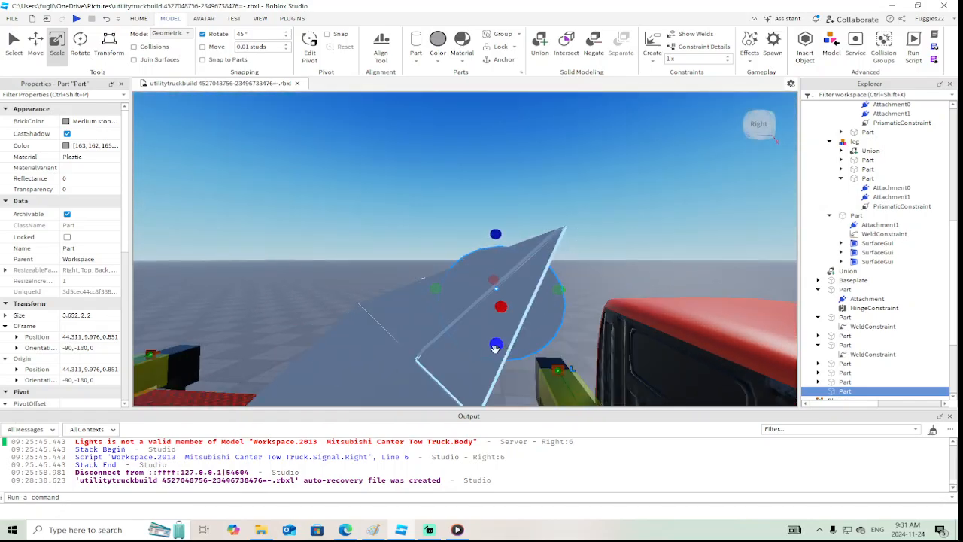
pyautogui.moveTo(495, 348); pyautogui.dragTo(495, 317)
pyautogui.moveTo(495, 317); pyautogui.dragTo(494, 316, button='right')
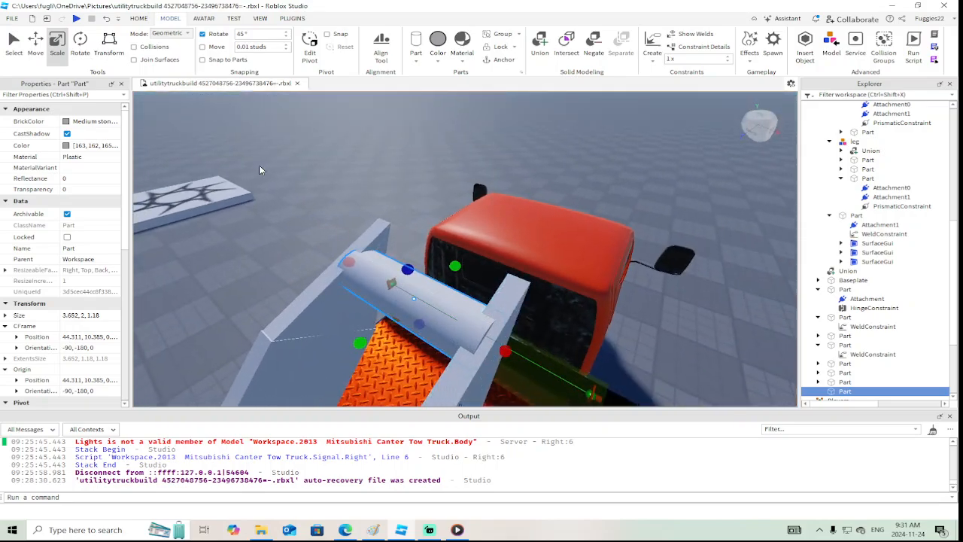
# Raise the cylinder 0.448 studs and shift it lengthwise until it sits at the tips of the wedges
pyautogui.click(37, 43)
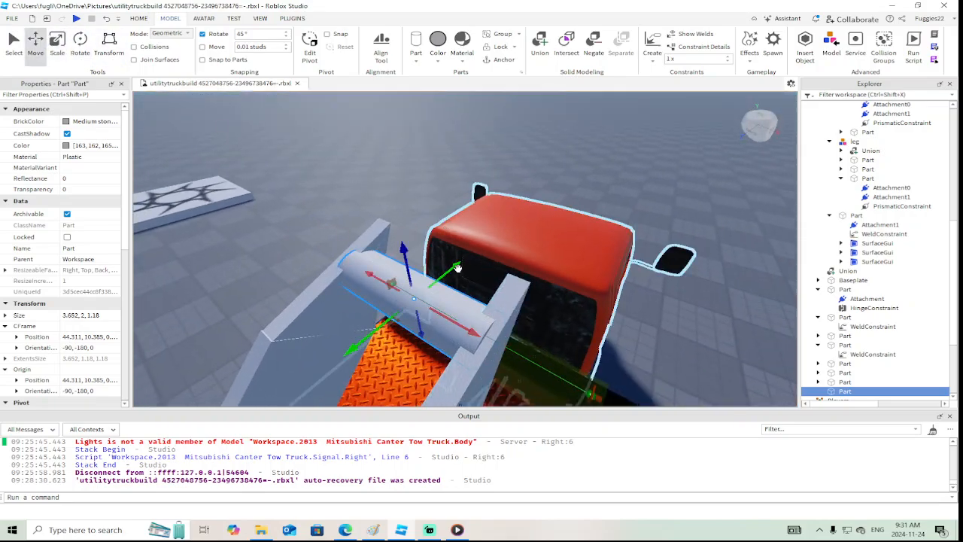
pyautogui.moveTo(458, 268); pyautogui.dragTo(475, 247)
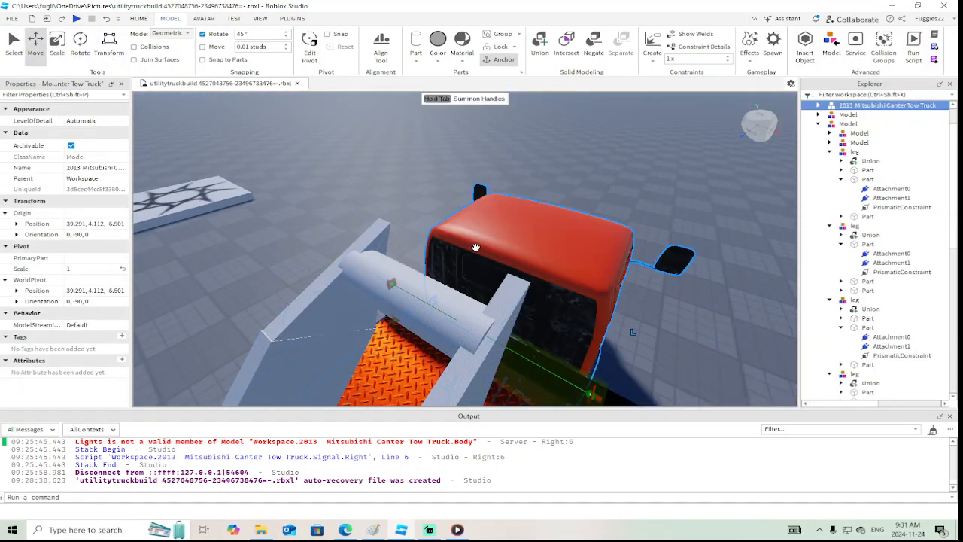
pyautogui.click(431, 296)
pyautogui.moveTo(404, 247); pyautogui.dragTo(397, 229)
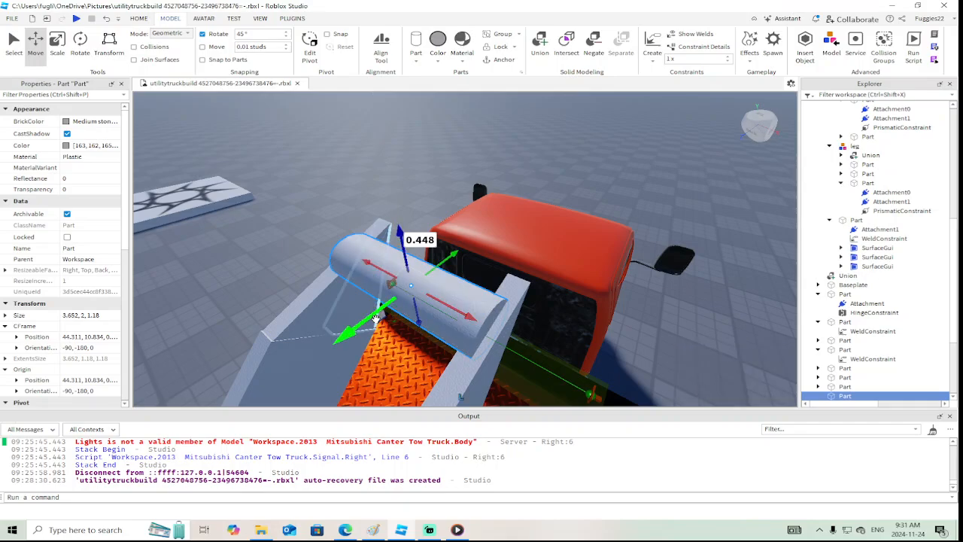
pyautogui.moveTo(374, 318); pyautogui.dragTo(410, 284)
pyautogui.moveTo(410, 284); pyautogui.dragTo(410, 285, button='right')
pyautogui.moveTo(453, 241); pyautogui.dragTo(441, 242)
pyautogui.moveTo(441, 242); pyautogui.dragTo(442, 243, button='right')
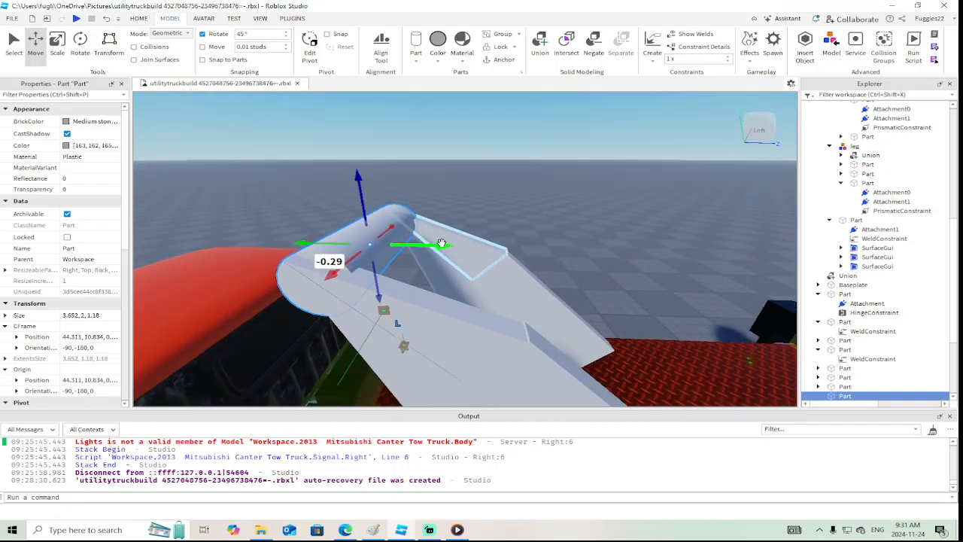
# Join the cylinder to the adjacent wedge with a WeldConstraint and make the cylinder massless
pyautogui.click(515, 193)
pyautogui.click(358, 222)
pyautogui.scroll(-3, 854, 304)
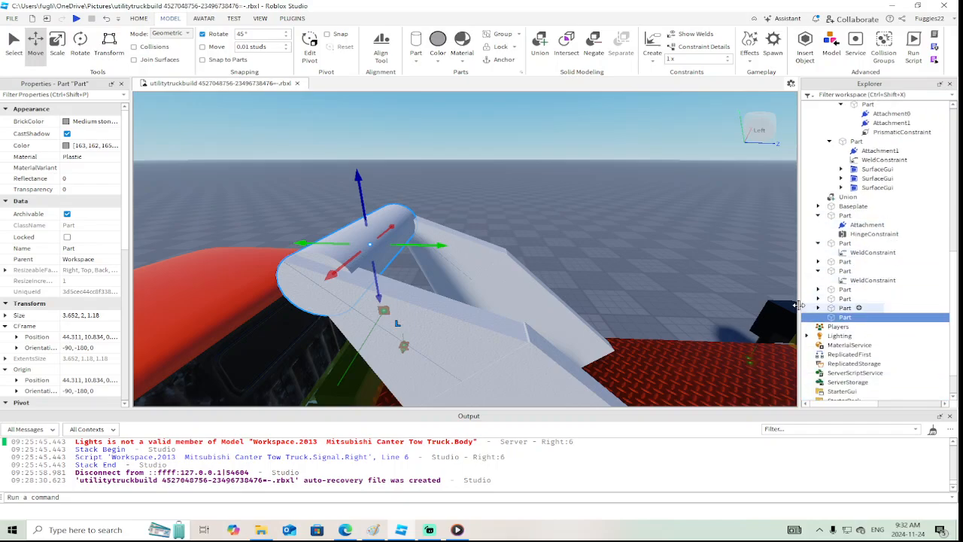
pyautogui.click(656, 45)
pyautogui.click(326, 263)
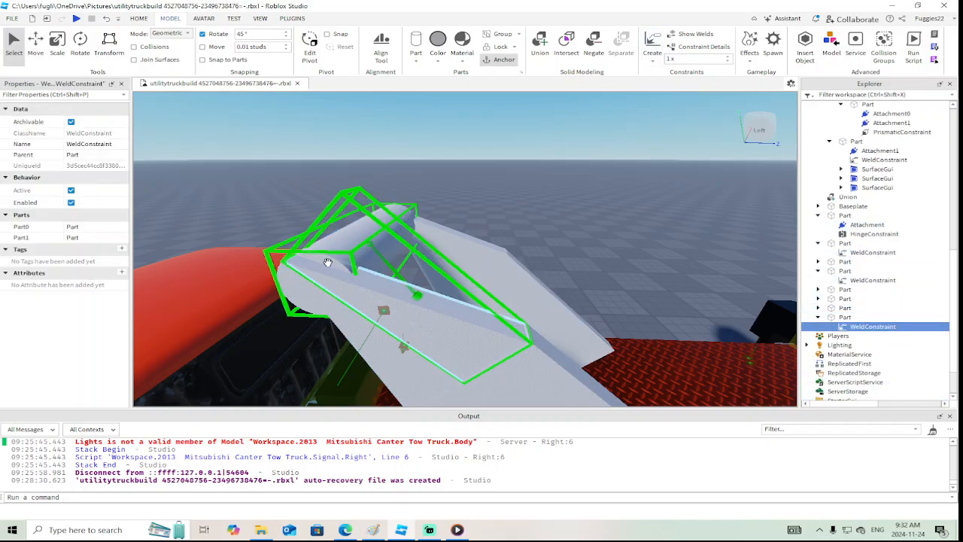
pyautogui.click(426, 186)
pyautogui.click(381, 229)
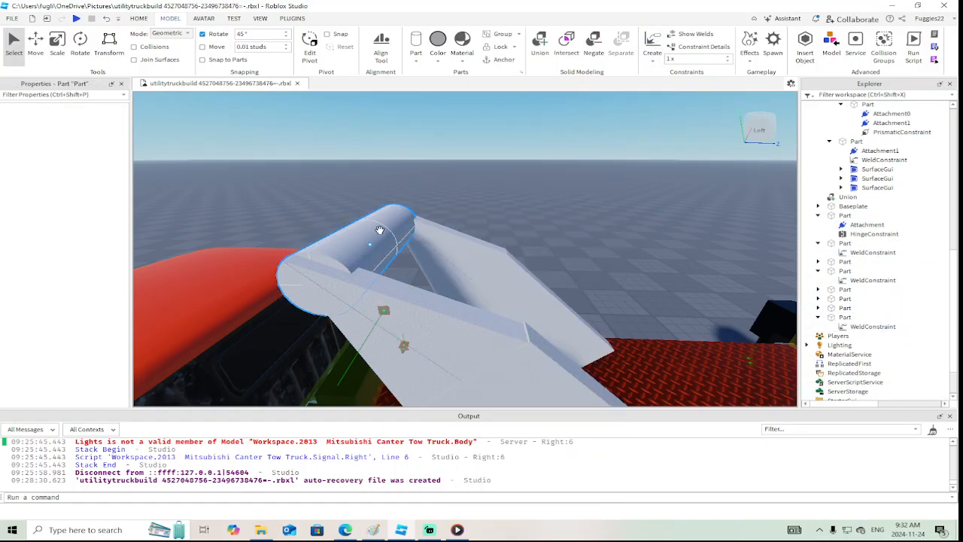
pyautogui.scroll(-6, 82, 298)
pyautogui.scroll(-3, 79, 320)
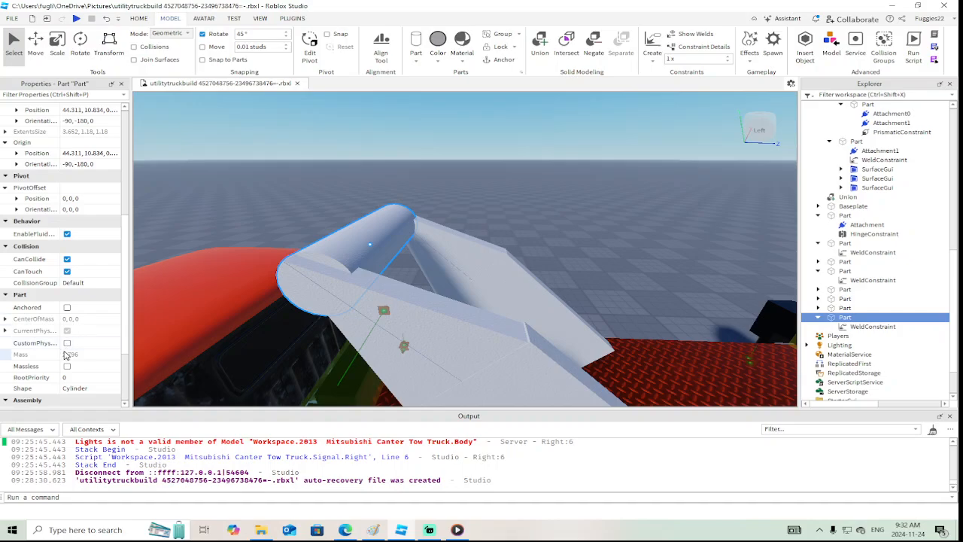
pyautogui.click(67, 367)
# Group the turntable, both tilted plates, all four wedges and the cylinder into one model named cranearm
pyautogui.keyDown('ctrl'); pyautogui.click(490, 351); pyautogui.keyUp('ctrl')
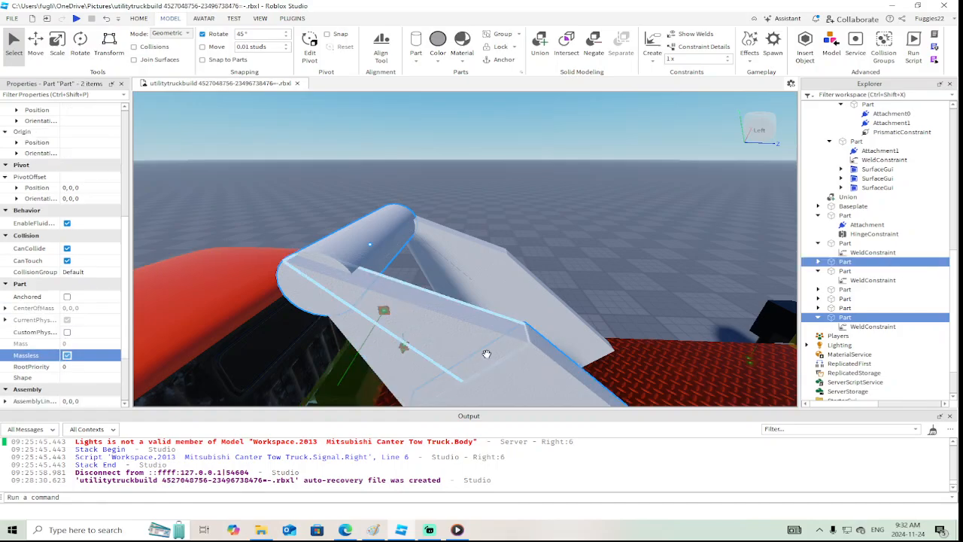
pyautogui.keyDown('ctrl'); pyautogui.click(414, 366); pyautogui.keyUp('ctrl')
pyautogui.keyDown('ctrl'); pyautogui.click(410, 364); pyautogui.keyUp('ctrl')
pyautogui.keyDown('ctrl'); pyautogui.click(377, 245); pyautogui.keyUp('ctrl')
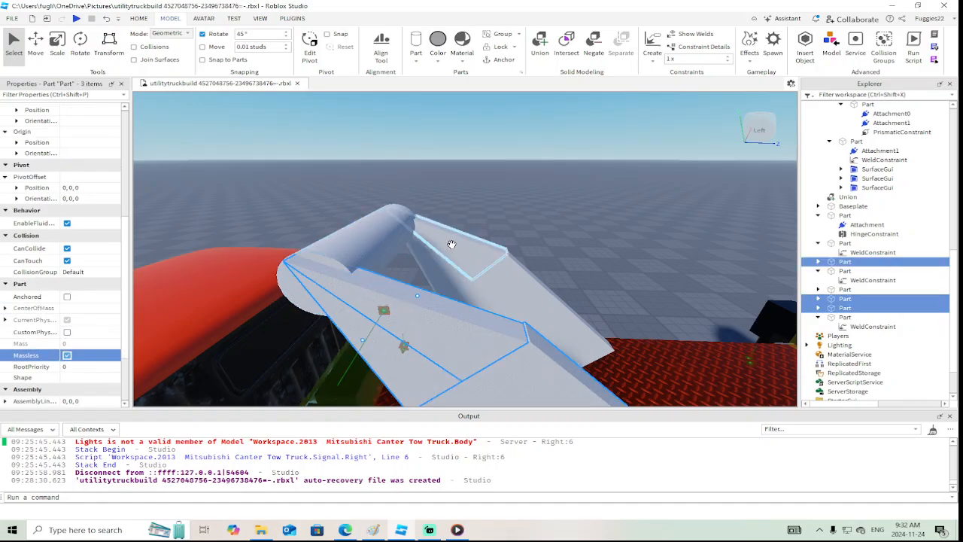
pyautogui.keyDown('ctrl'); pyautogui.click(387, 240); pyautogui.keyUp('ctrl')
pyautogui.keyDown('ctrl'); pyautogui.click(460, 237); pyautogui.keyUp('ctrl')
pyautogui.keyDown('ctrl'); pyautogui.click(447, 264); pyautogui.keyUp('ctrl')
pyautogui.keyDown('ctrl'); pyautogui.click(529, 288); pyautogui.keyUp('ctrl')
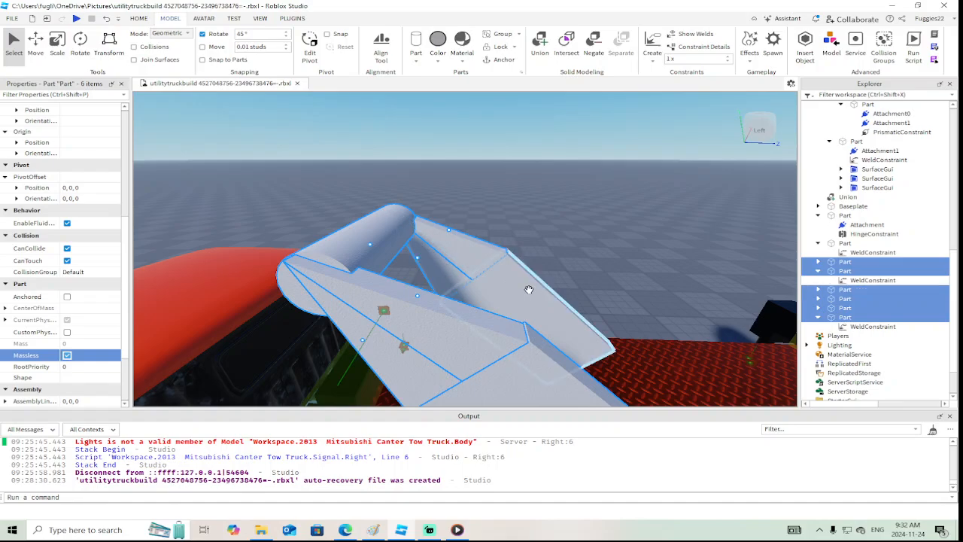
pyautogui.moveTo(529, 288); pyautogui.dragTo(531, 290, button='right')
pyautogui.keyDown('ctrl'); pyautogui.click(466, 346); pyautogui.keyUp('ctrl')
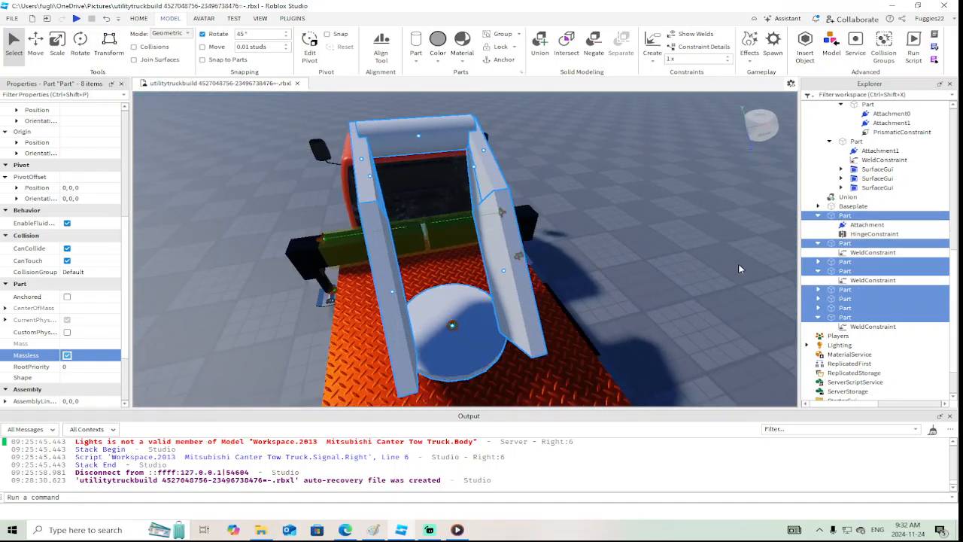
pyautogui.hotkey('ctrl', 'g')
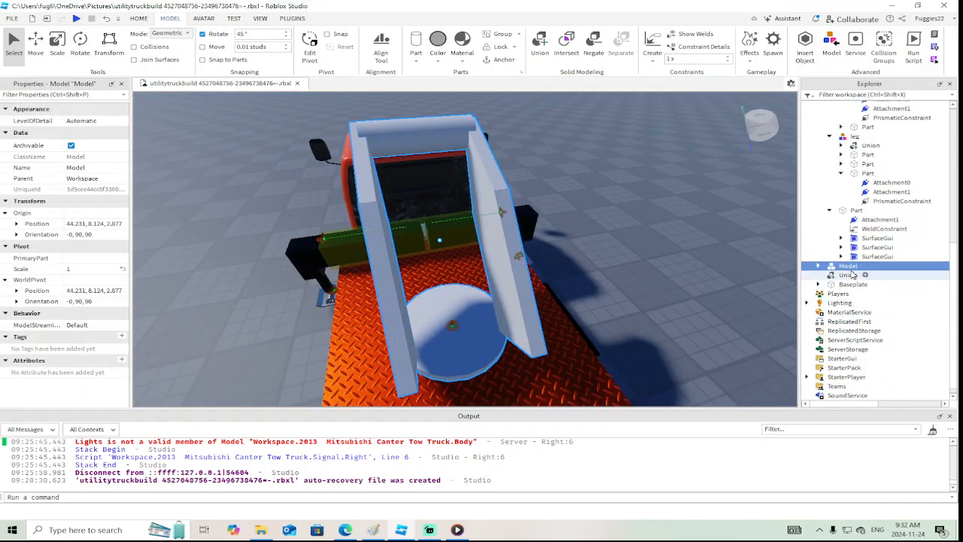
pyautogui.rightClick(845, 270)
pyautogui.click(821, 76)
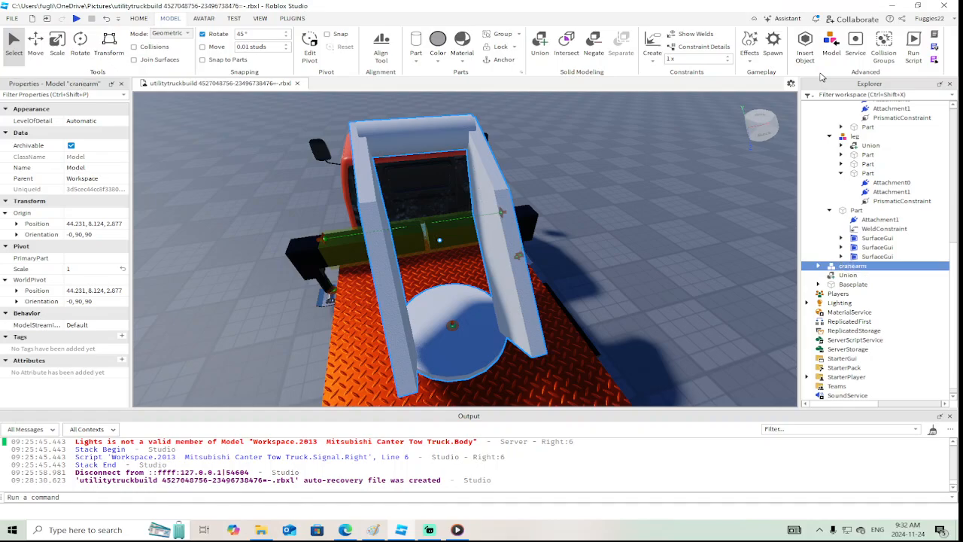
# Collapse the expanded deck part and leg models in the workspace tree
pyautogui.click(842, 210)
pyautogui.click(830, 210)
pyautogui.click(830, 173)
pyautogui.scroll(3, 840, 192)
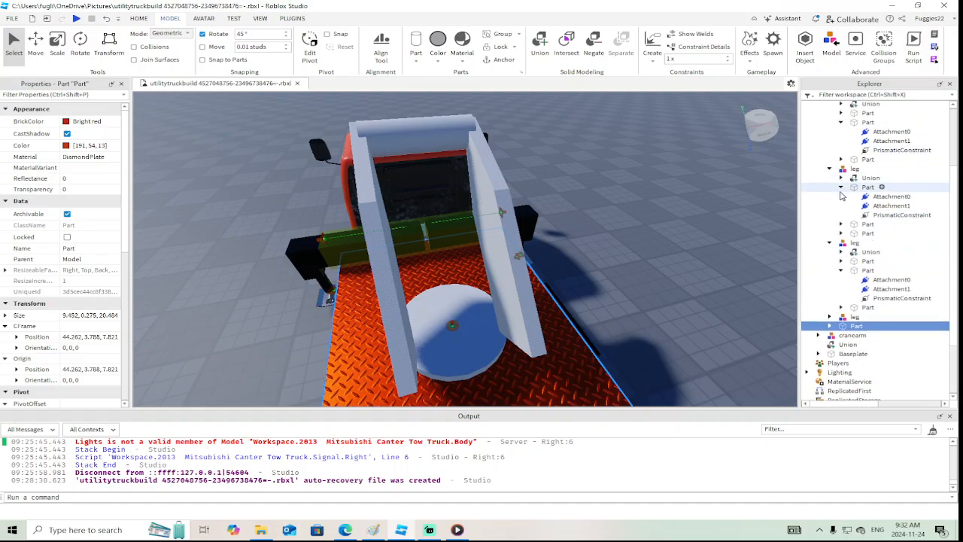
pyautogui.click(829, 245)
pyautogui.click(829, 170)
pyautogui.scroll(4, 828, 173)
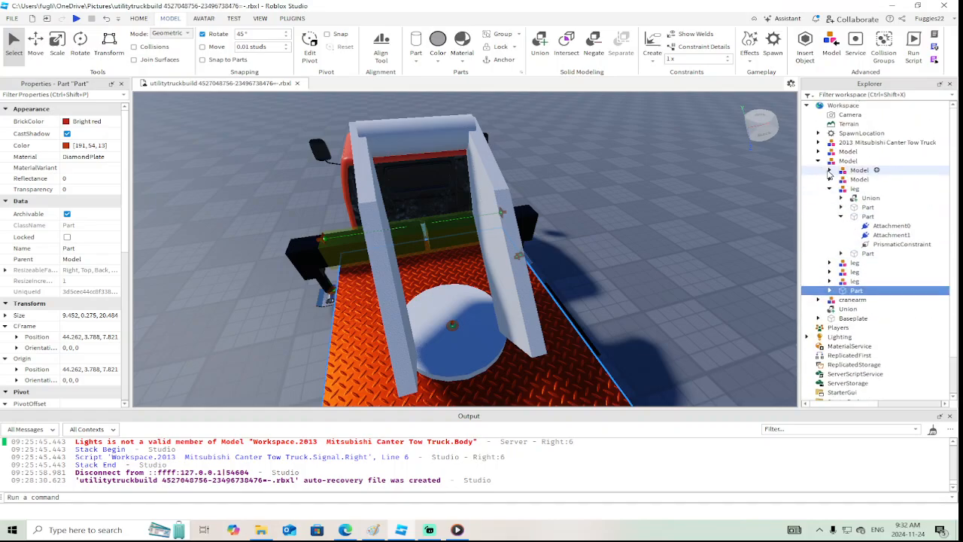
pyautogui.click(830, 189)
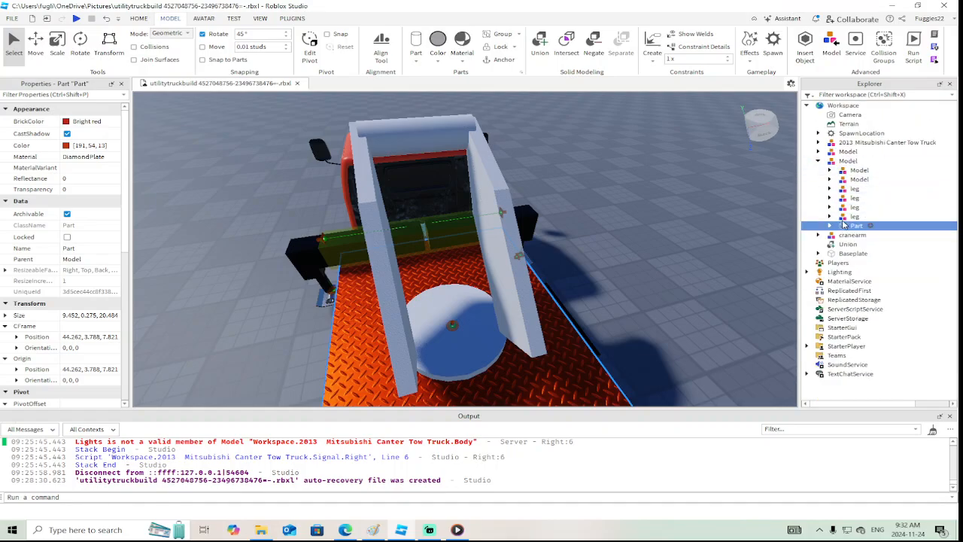
# Group both outrigger beam models and all four leg models as legs, and move cranearm into the same parent model
pyautogui.click(841, 172)
pyautogui.scroll(-5, 690, 219)
pyautogui.moveTo(690, 219); pyautogui.dragTo(690, 219, button='right')
pyautogui.scroll(-2, 691, 219)
pyautogui.scroll(4, 691, 219)
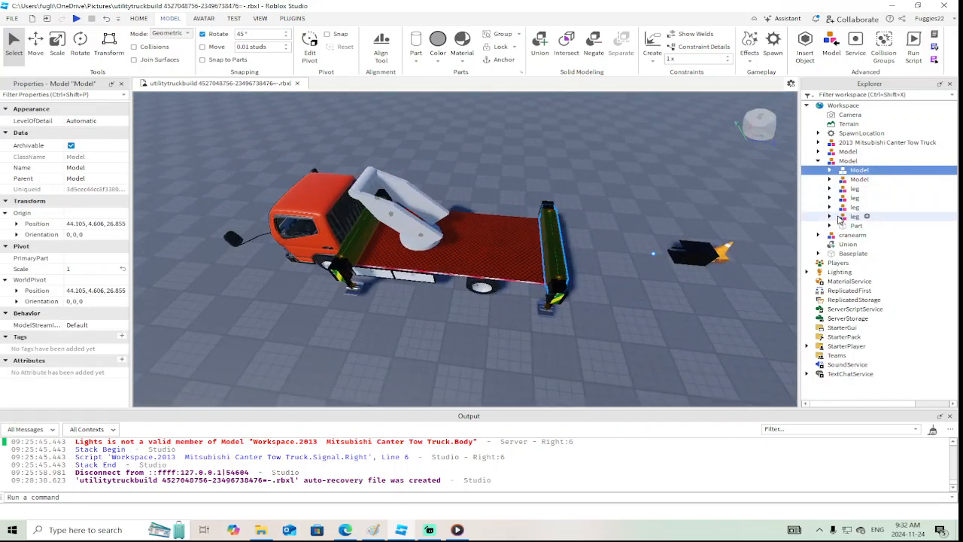
pyautogui.keyDown('shift'); pyautogui.click(843, 217); pyautogui.keyUp('shift')
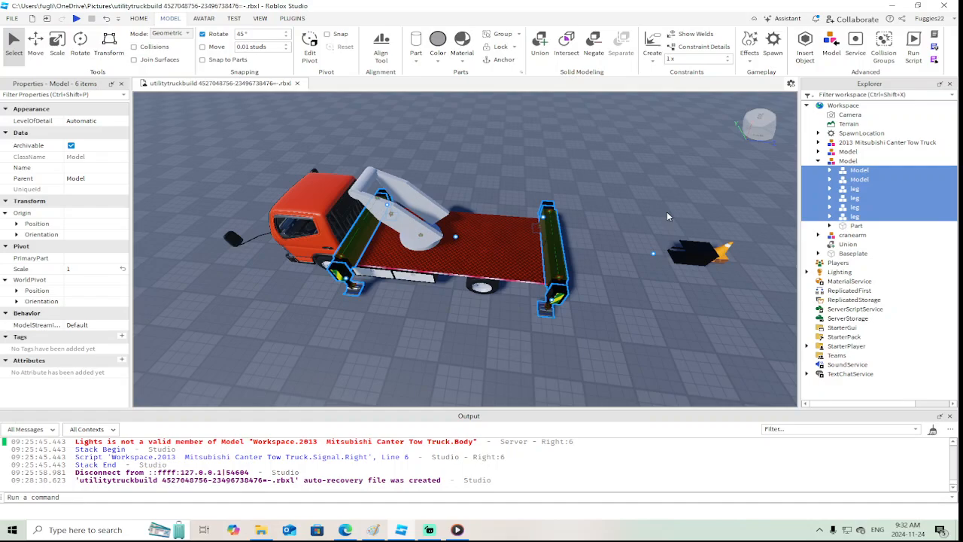
pyautogui.click(850, 170)
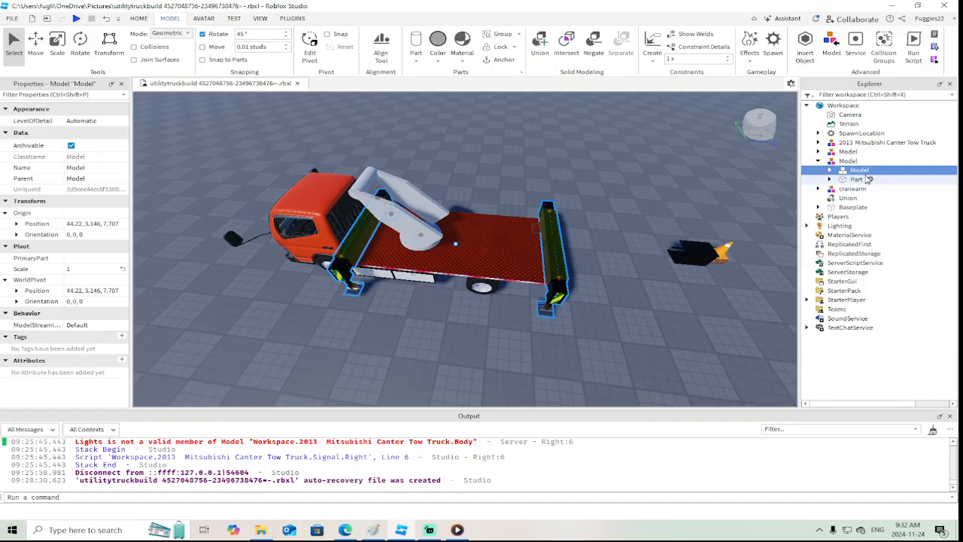
pyautogui.rightClick(850, 170)
pyautogui.click(834, 242)
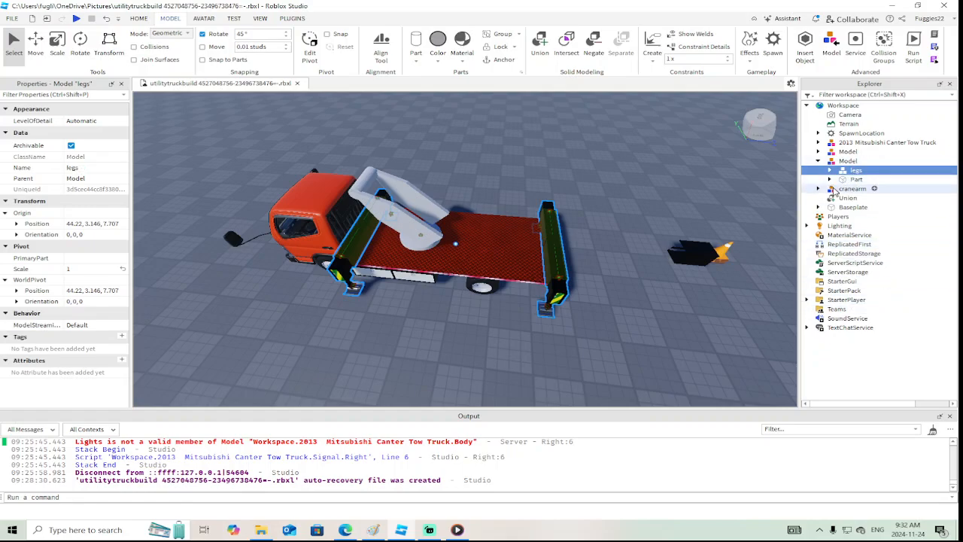
pyautogui.moveTo(836, 189); pyautogui.dragTo(847, 161)
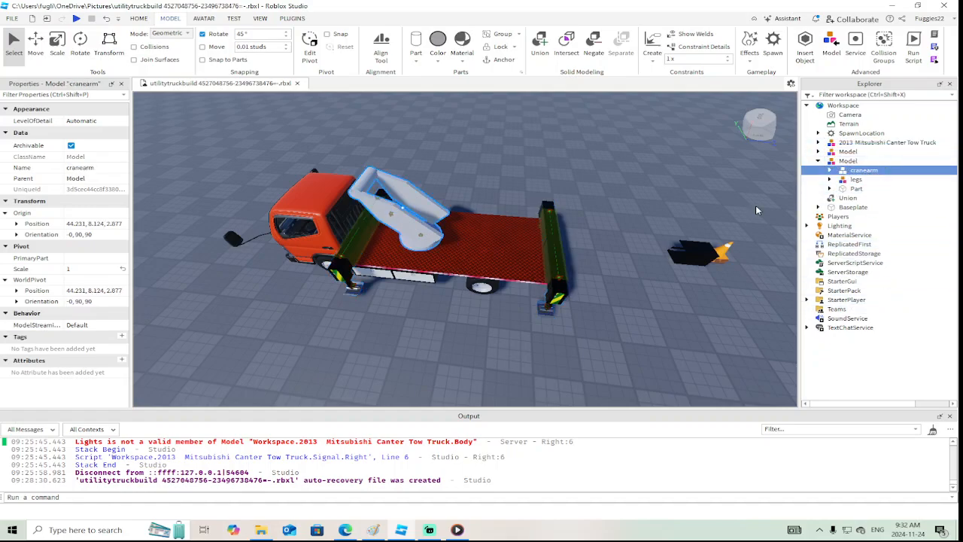
# Insert a block part above the crane arm on the truck bed
pyautogui.click(608, 206)
pyautogui.press('d')
pyautogui.moveTo(608, 206); pyautogui.dragTo(611, 203, button='right')
pyautogui.press('s')
pyautogui.press('s')
pyautogui.press('w')
pyautogui.press('s')
pyautogui.press('s')
pyautogui.press('w')
pyautogui.press('s')
pyautogui.press('w')
pyautogui.press('s')
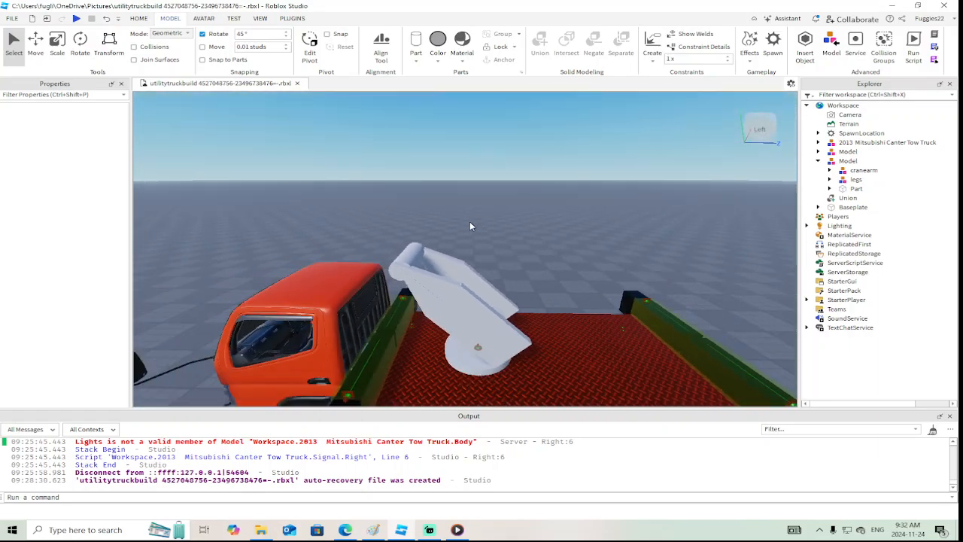
pyautogui.moveTo(473, 234); pyautogui.dragTo(472, 234, button='right')
pyautogui.press('s')
pyautogui.moveTo(464, 269); pyautogui.dragTo(464, 265, button='right')
pyautogui.press('w')
pyautogui.press('s')
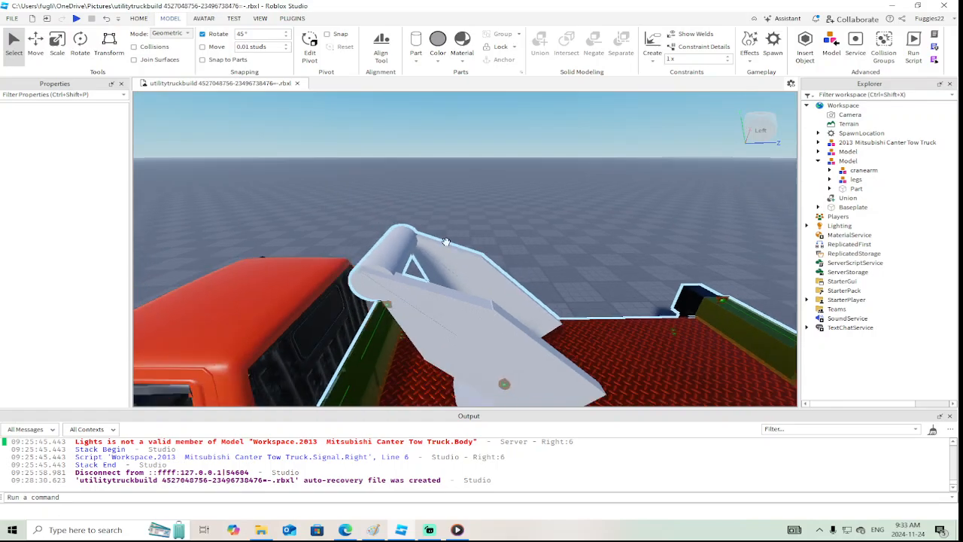
pyautogui.click(414, 59)
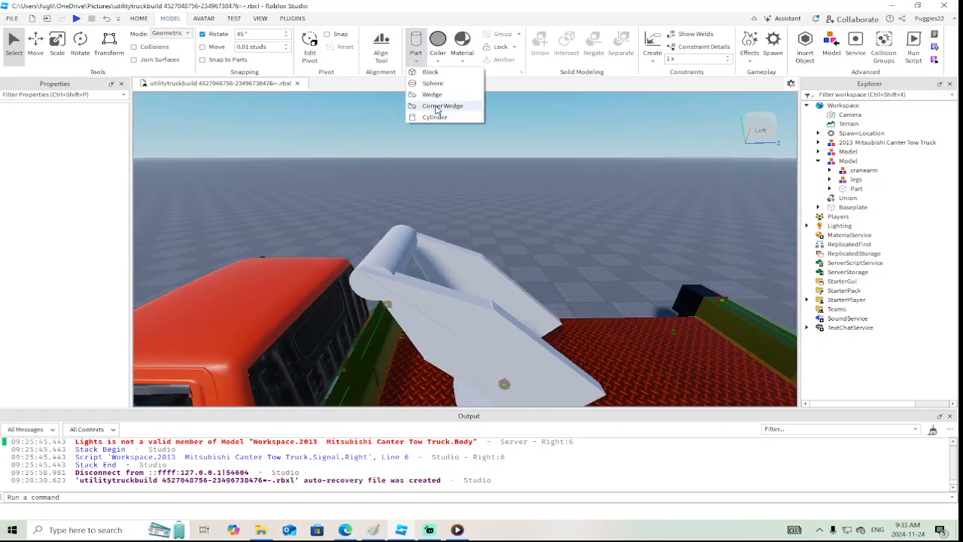
pyautogui.click(434, 76)
pyautogui.moveTo(464, 176); pyautogui.dragTo(464, 176, button='right')
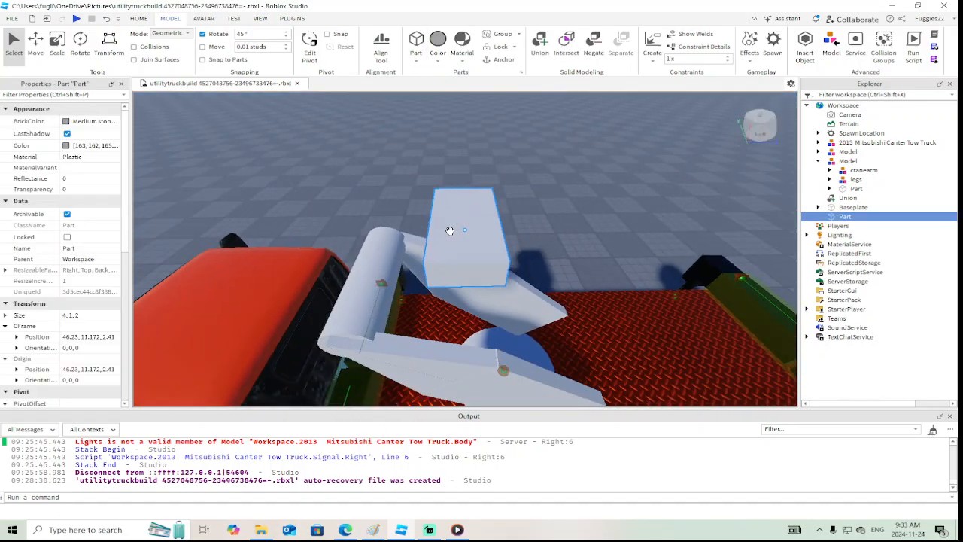
pyautogui.click(260, 530)
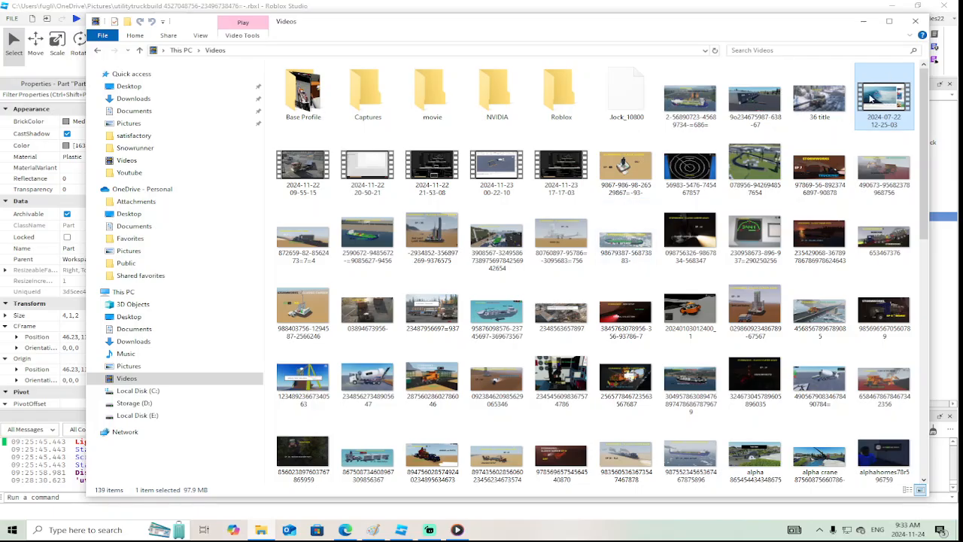
pyautogui.doubleClick(869, 98)
pyautogui.click(479, 500)
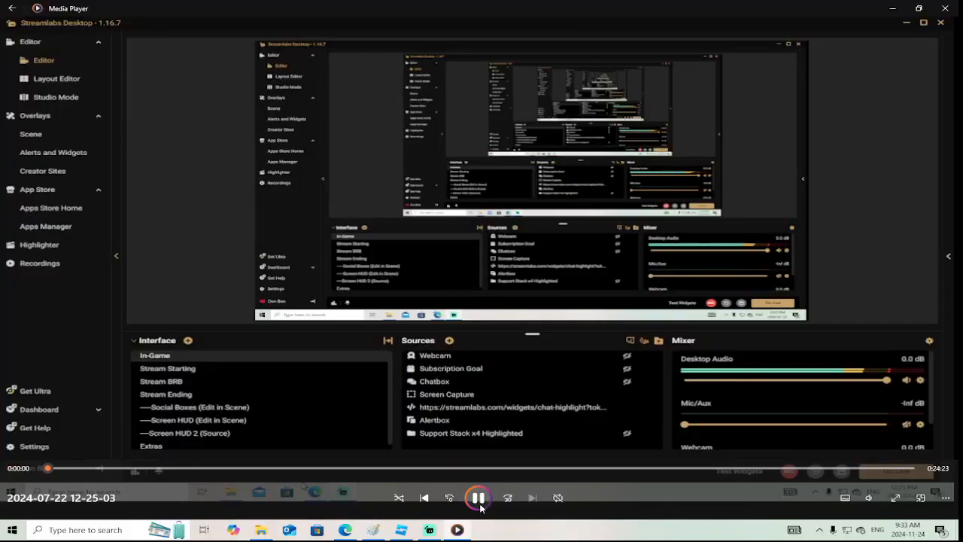
pyautogui.click(402, 529)
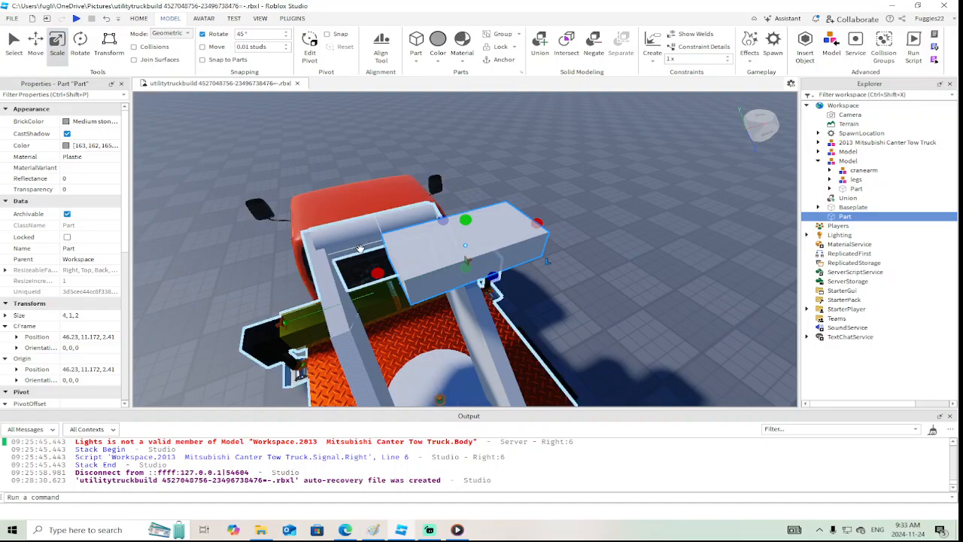
# Scale the block to 2.646 studs wide to fit between the arm's supports, and lengthen it to 3.573 studs
pyautogui.moveTo(378, 272); pyautogui.dragTo(316, 292)
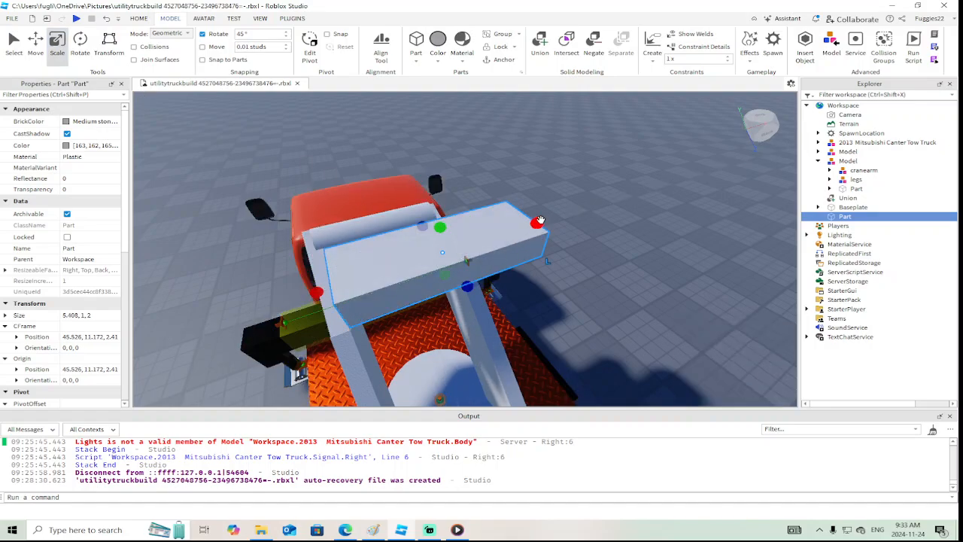
pyautogui.moveTo(540, 219); pyautogui.dragTo(461, 246)
pyautogui.moveTo(461, 247); pyautogui.dragTo(460, 246, button='right')
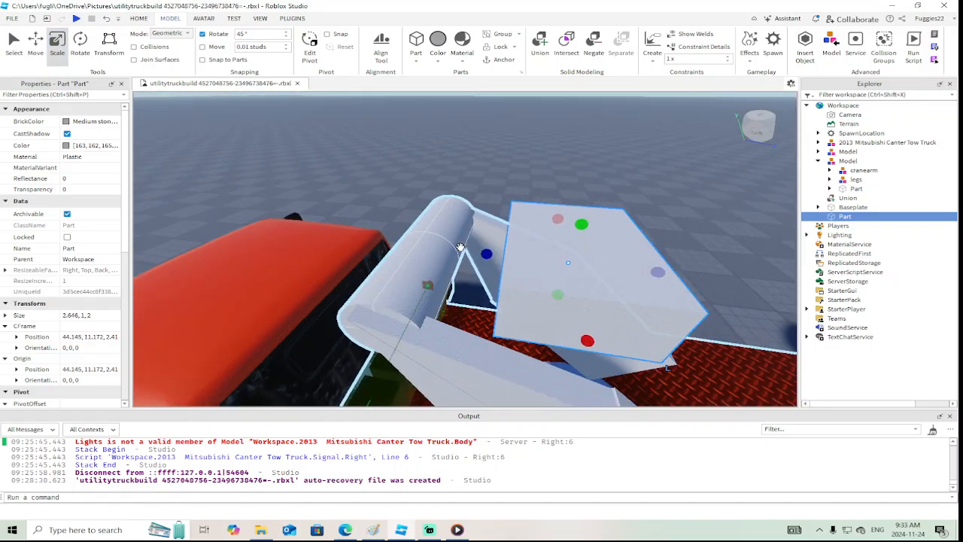
pyautogui.moveTo(488, 259); pyautogui.dragTo(394, 244)
pyautogui.moveTo(399, 254); pyautogui.dragTo(399, 255, button='right')
pyautogui.scroll(-1, 366, 247)
# Tilt the block 45° so it points up and rearward, and shift it 1.196 studs upward along its length
pyautogui.hotkey('ctrl', '4')
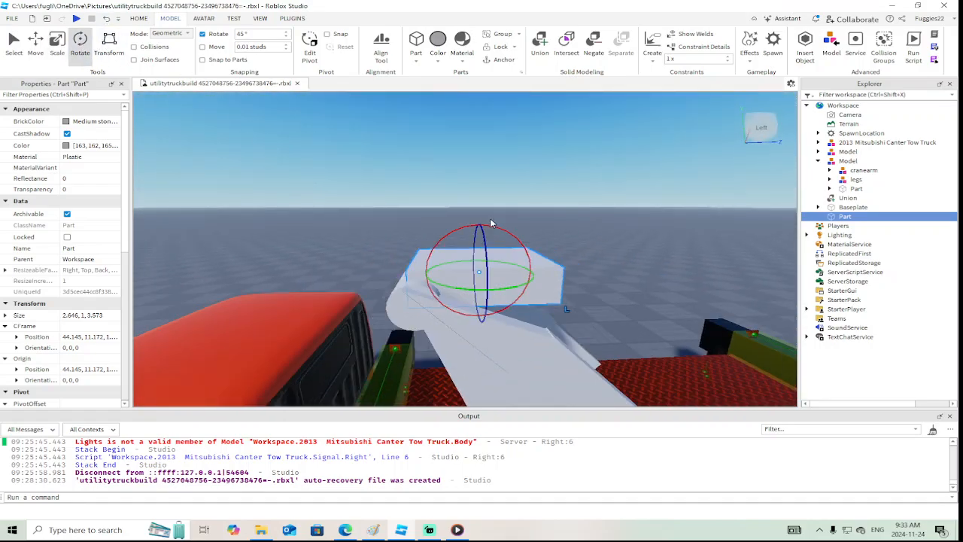
pyautogui.moveTo(490, 223); pyautogui.dragTo(385, 207)
pyautogui.click(36, 41)
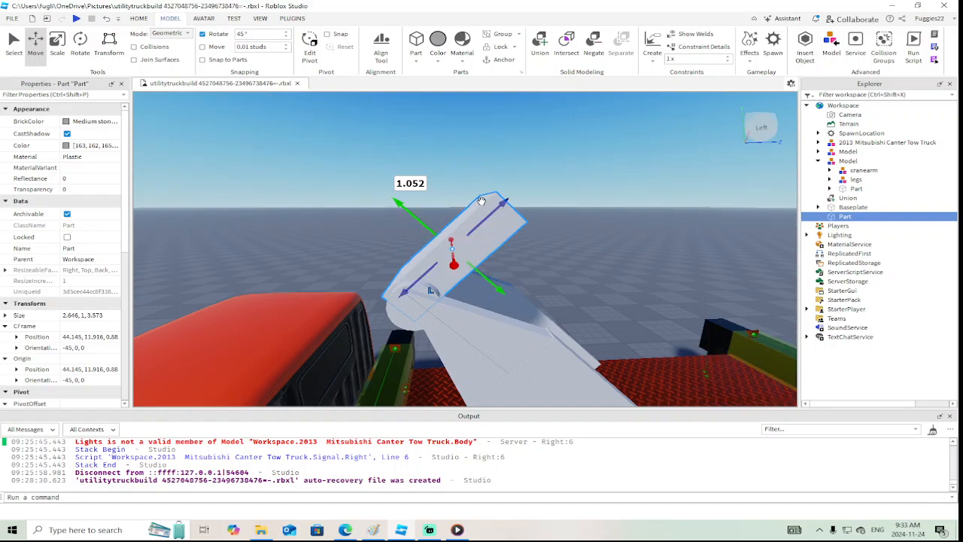
pyautogui.moveTo(508, 200); pyautogui.dragTo(538, 173)
# Lengthen the tilted block to 11.258 studs and thicken it to 2.993 studs to form a boom
pyautogui.scroll(-5, 540, 174)
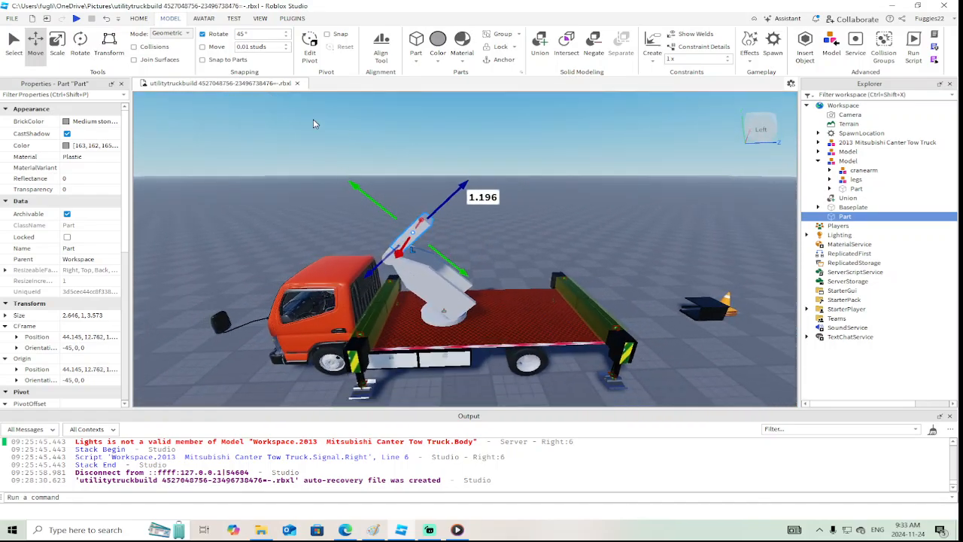
pyautogui.hotkey('ctrl', '3')
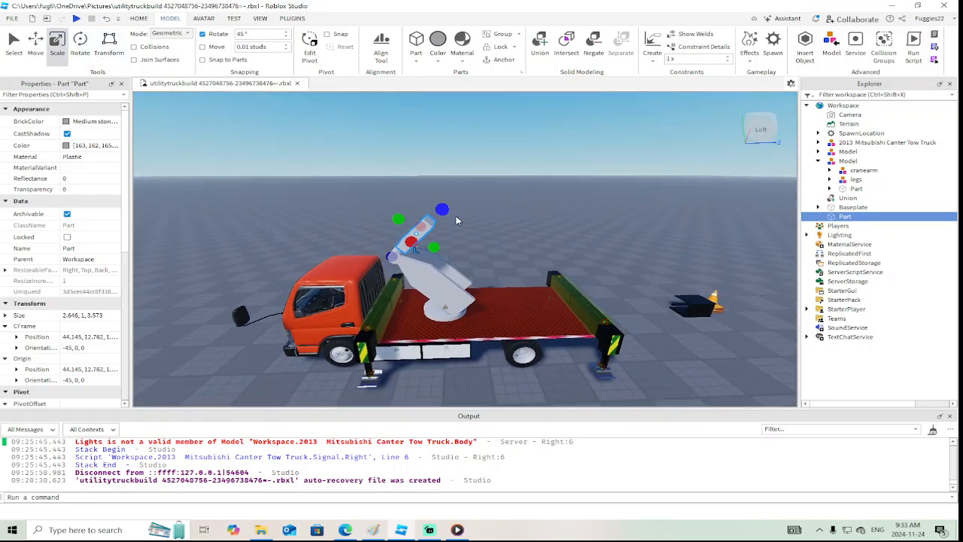
pyautogui.moveTo(443, 211); pyautogui.dragTo(510, 149)
pyautogui.scroll(3, 512, 157)
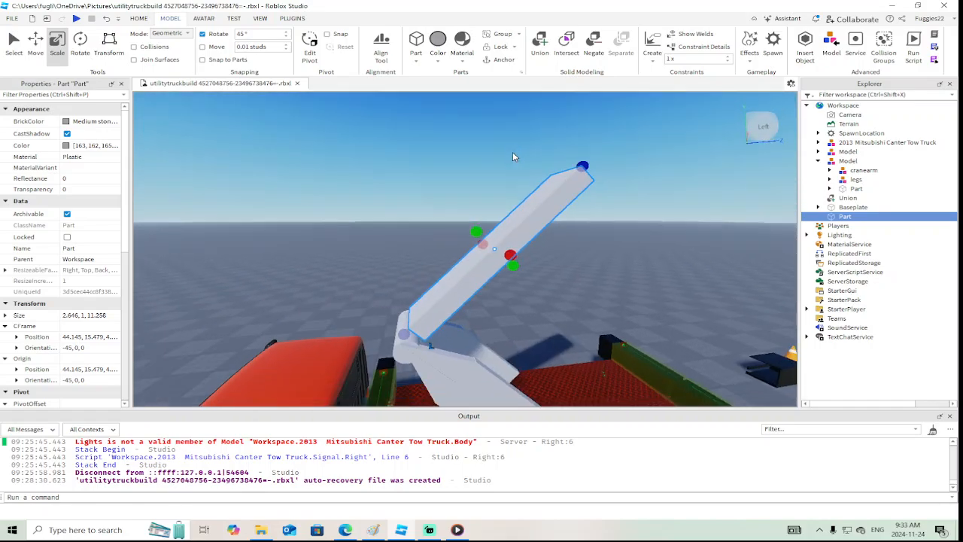
pyautogui.moveTo(476, 231); pyautogui.dragTo(441, 217)
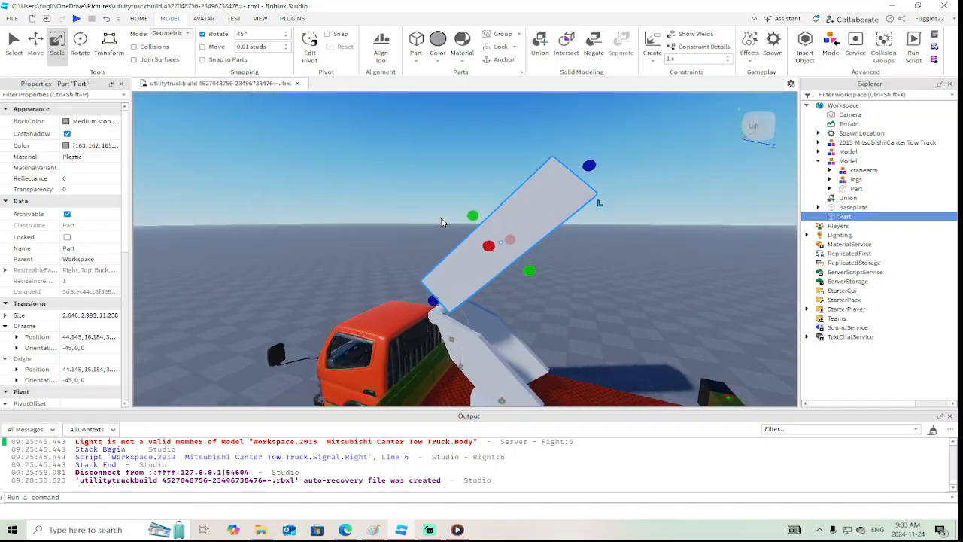
# Narrow the boom block from both sides to 1.244 studs wide, keeping it between the crane arm's two supports
pyautogui.press('d')
pyautogui.moveTo(440, 217); pyautogui.dragTo(443, 220, button='right')
pyautogui.press('s')
pyautogui.press('a')
pyautogui.moveTo(433, 216); pyautogui.dragTo(450, 213)
pyautogui.moveTo(454, 214); pyautogui.dragTo(449, 214, button='right')
pyautogui.press('d')
pyautogui.moveTo(507, 214); pyautogui.dragTo(498, 215)
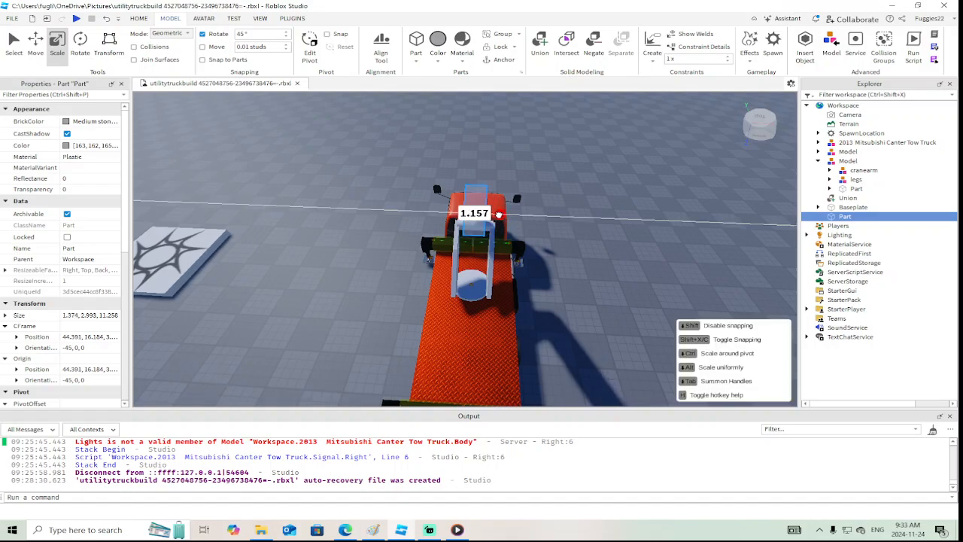
pyautogui.press('a')
pyautogui.press('w')
pyautogui.moveTo(501, 214); pyautogui.dragTo(502, 216, button='right')
# Reduce the boom block's thickness to 1.649 studs
pyautogui.press('s')
pyautogui.moveTo(490, 233); pyautogui.dragTo(483, 230)
pyautogui.press('s')
pyautogui.press('a')
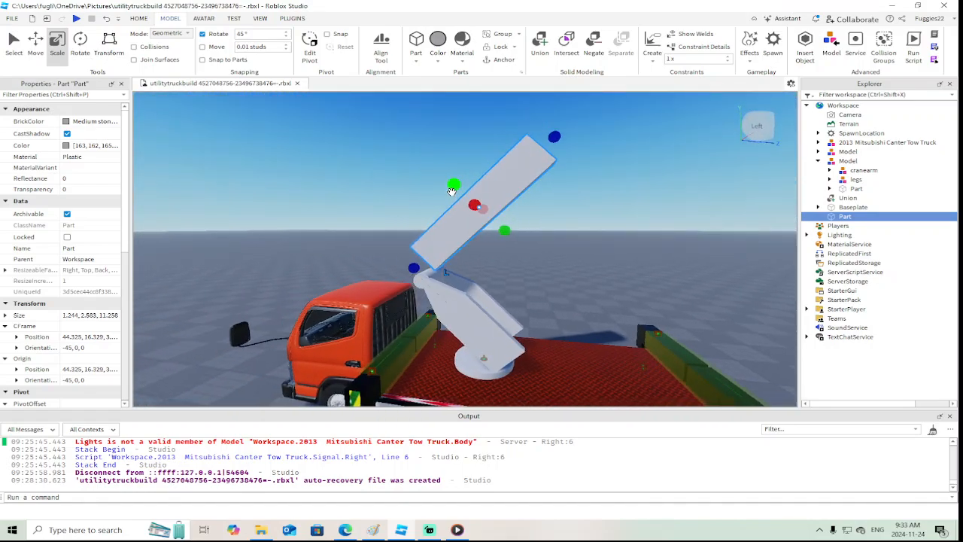
pyautogui.moveTo(454, 189); pyautogui.dragTo(462, 198)
pyautogui.press('w')
pyautogui.moveTo(445, 233); pyautogui.dragTo(445, 230, button='right')
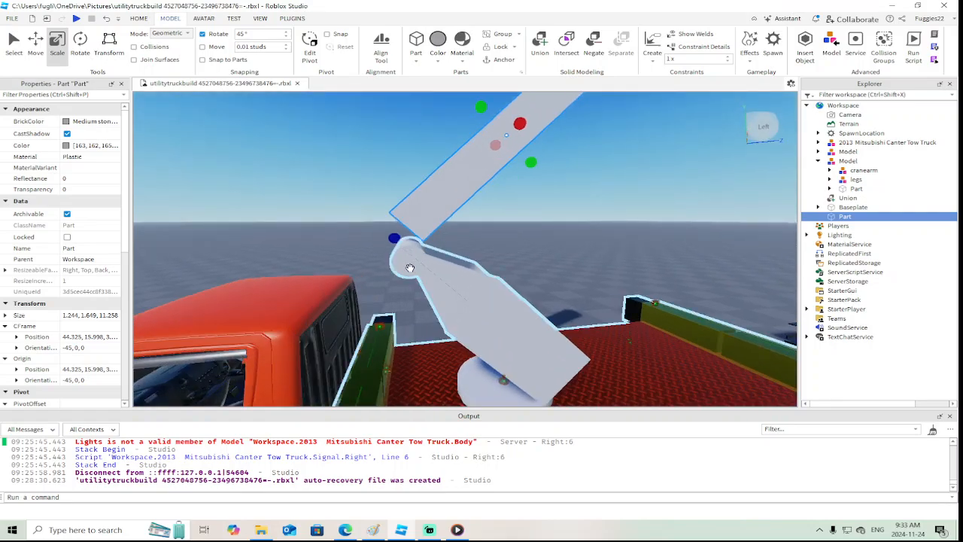
# Enlarge the cylinder at the tip of the crane arm to 1.794 studs in diameter
pyautogui.keyDown('alt'); pyautogui.click(409, 265); pyautogui.keyUp('alt')
pyautogui.moveTo(407, 225); pyautogui.dragTo(407, 209)
pyautogui.moveTo(445, 282); pyautogui.dragTo(445, 278, button='right')
pyautogui.press('s')
pyautogui.press('d')
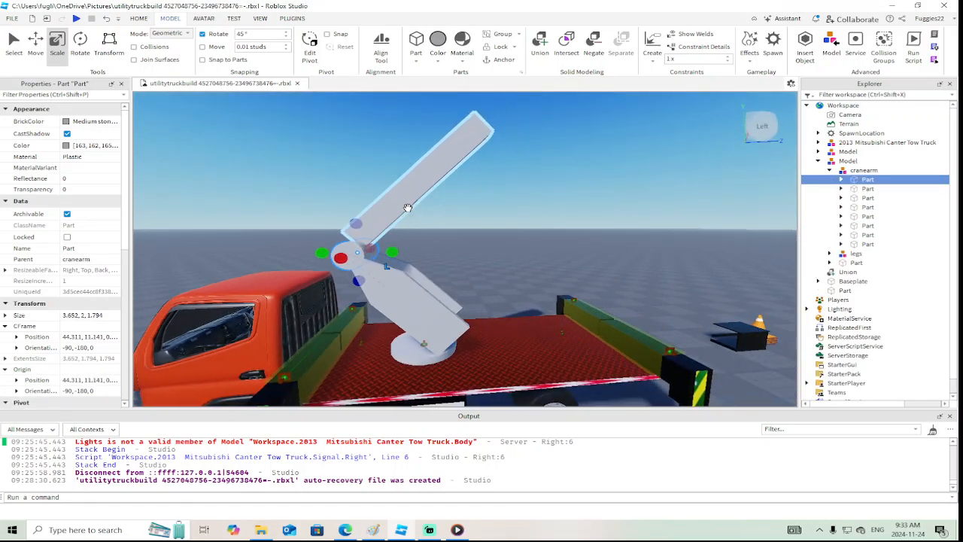
# Move the boom block 0.625 studs perpendicular to its length, down toward the cylinder
pyautogui.click(408, 207)
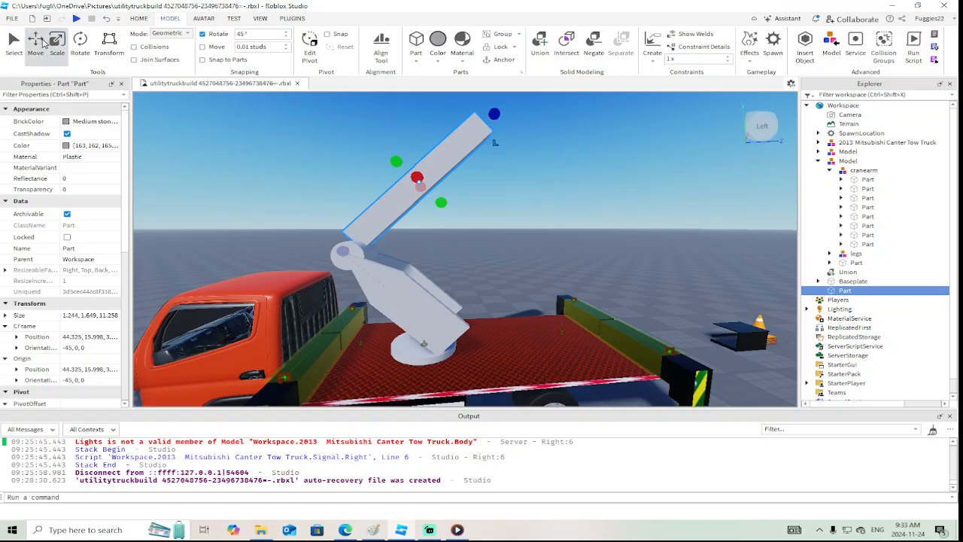
pyautogui.click(41, 43)
pyautogui.moveTo(447, 206); pyautogui.dragTo(453, 213)
pyautogui.moveTo(453, 213); pyautogui.dragTo(449, 223, button='right')
pyautogui.press('s')
pyautogui.press('w')
pyautogui.press('d')
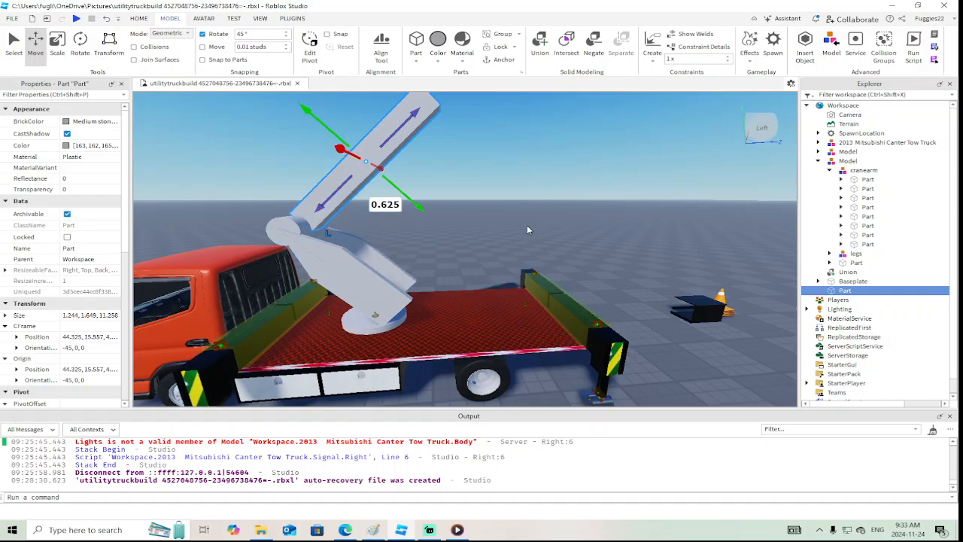
# Duplicate the boom block
pyautogui.moveTo(526, 225); pyautogui.dragTo(522, 225, button='right')
pyautogui.press('w')
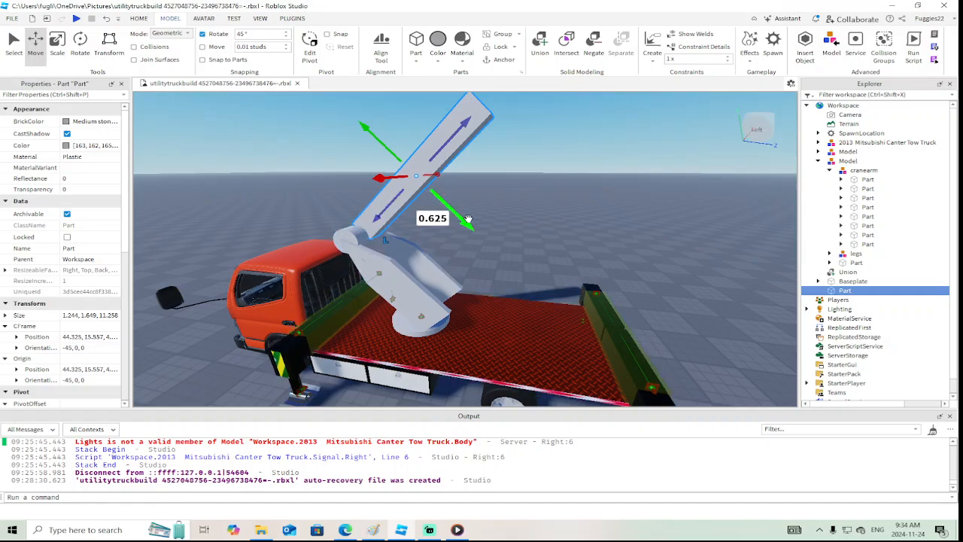
pyautogui.moveTo(483, 223); pyautogui.dragTo(484, 221, button='right')
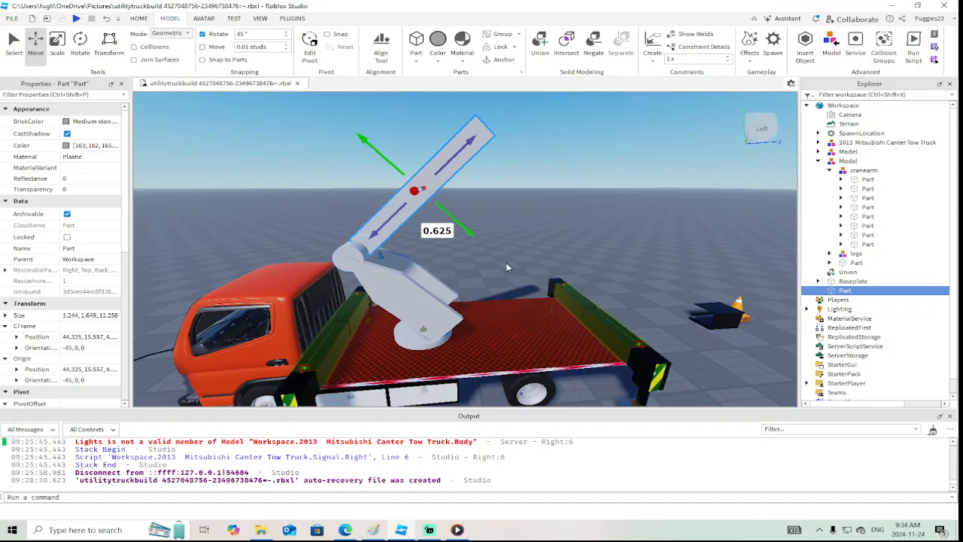
pyautogui.scroll(3, 507, 263)
pyautogui.moveTo(507, 265); pyautogui.dragTo(507, 263, button='right')
pyautogui.scroll(-2, 507, 264)
pyautogui.rightClick(416, 253)
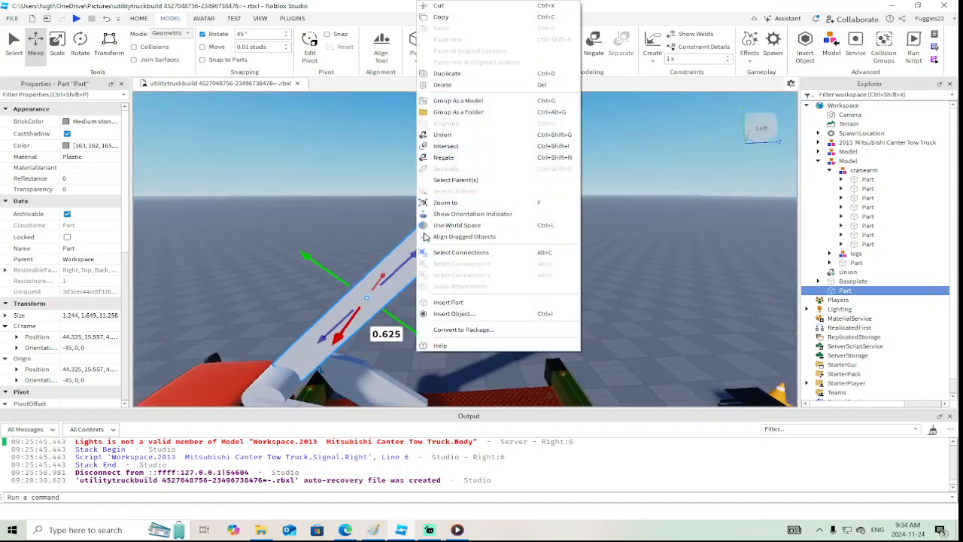
pyautogui.click(464, 77)
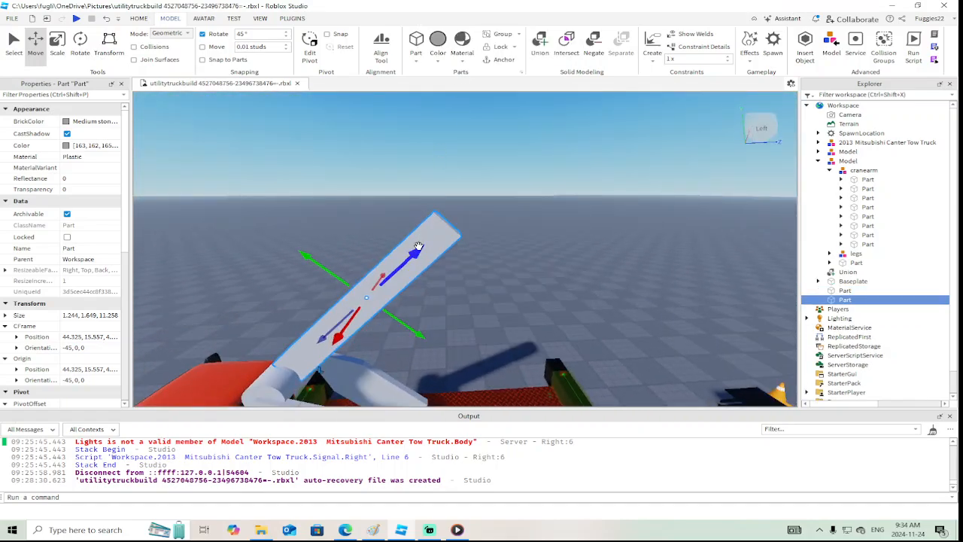
# Slide the duplicated boom section 8.797 studs outward along the boom and color it New Yeller
pyautogui.moveTo(418, 247); pyautogui.dragTo(549, 128)
pyautogui.scroll(-2, 548, 129)
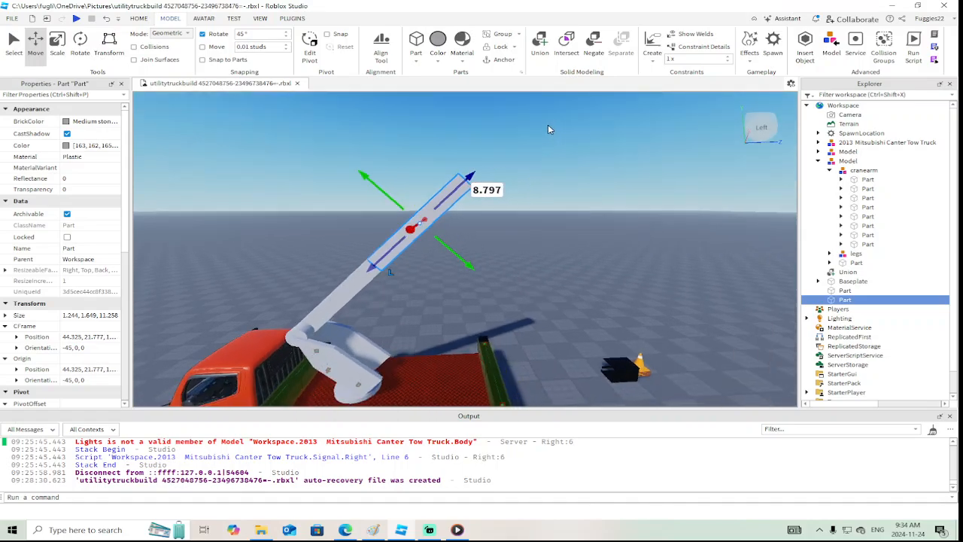
pyautogui.click(88, 121)
pyautogui.click(44, 220)
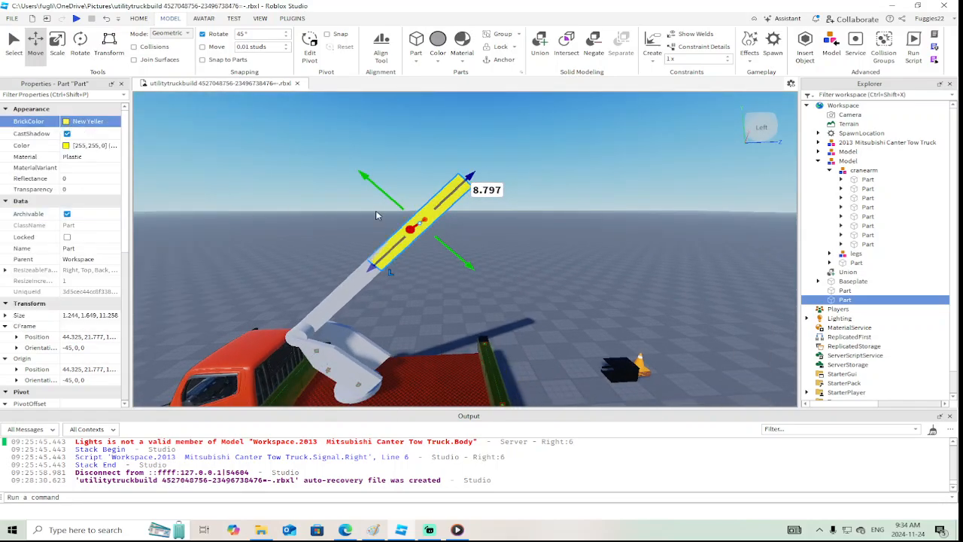
# Duplicate the yellow boom section, slide the copy 9.805 studs outward along the boom and color it Br. yellowish orange
pyautogui.rightClick(446, 195)
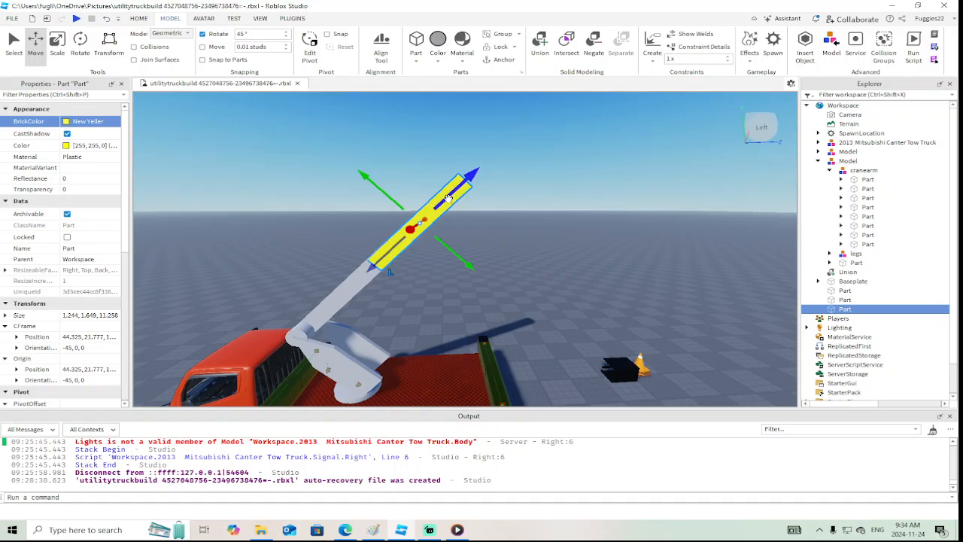
pyautogui.moveTo(448, 197); pyautogui.dragTo(522, 115)
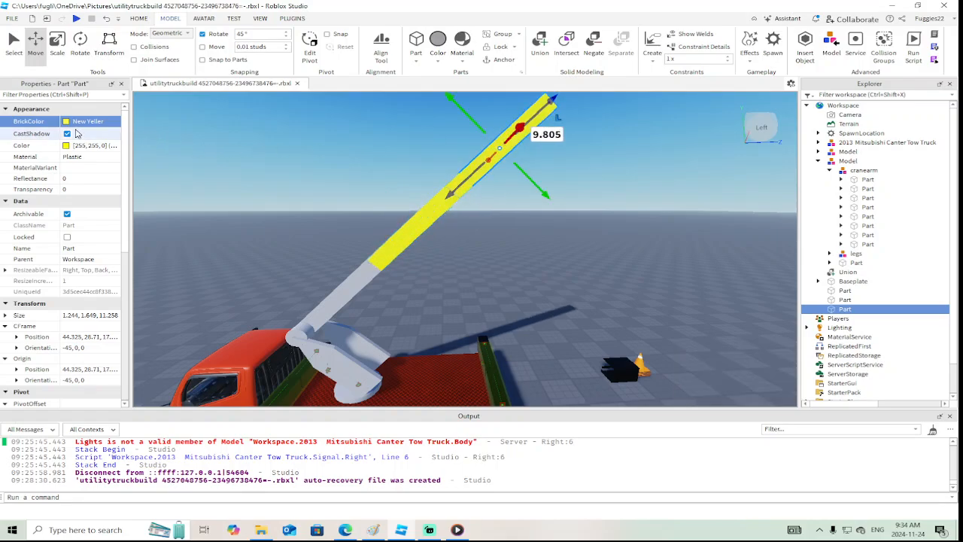
pyautogui.click(88, 121)
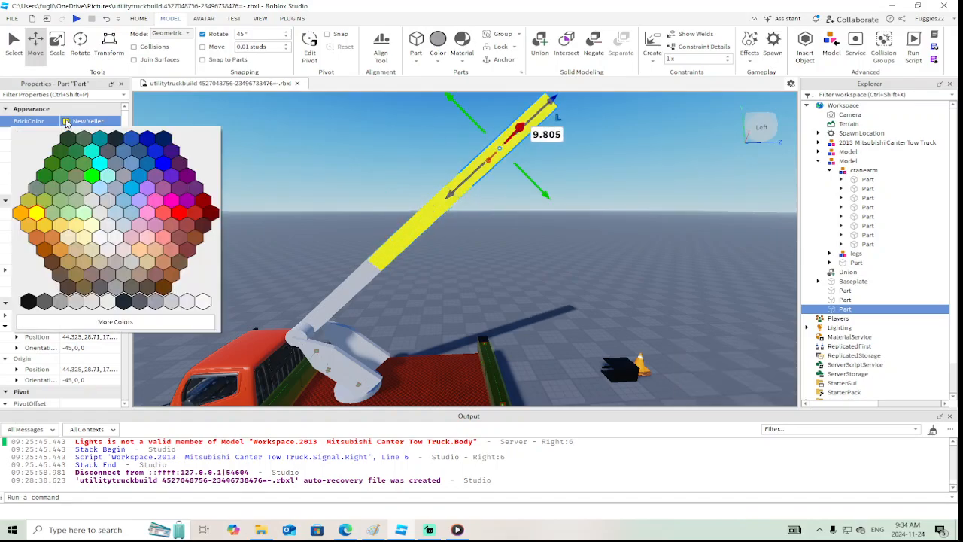
pyautogui.click(58, 254)
# Duplicate the orange boom section, slide the copy 9.142 studs outward along the boom and color it Medium brown
pyautogui.press('f')
pyautogui.rightClick(462, 212)
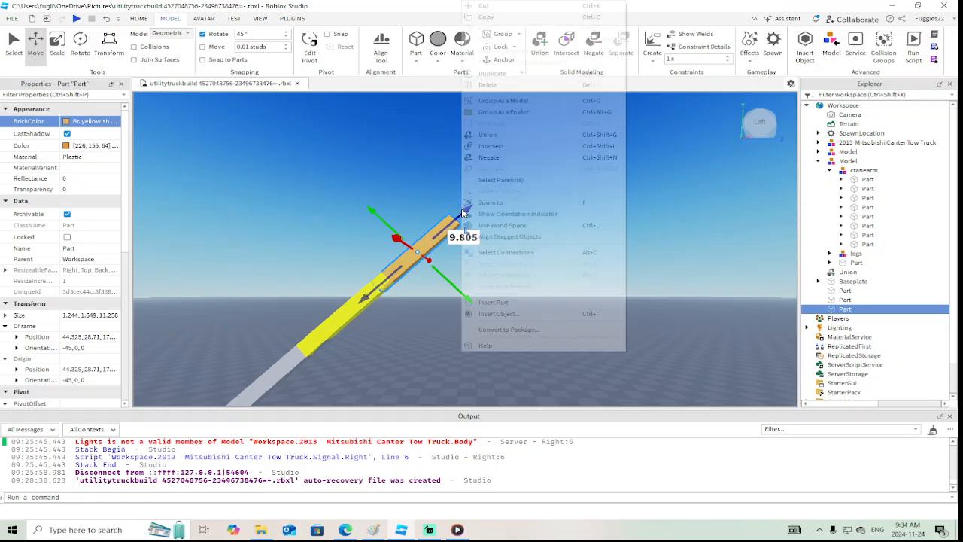
pyautogui.click(493, 73)
pyautogui.moveTo(461, 217); pyautogui.dragTo(524, 169)
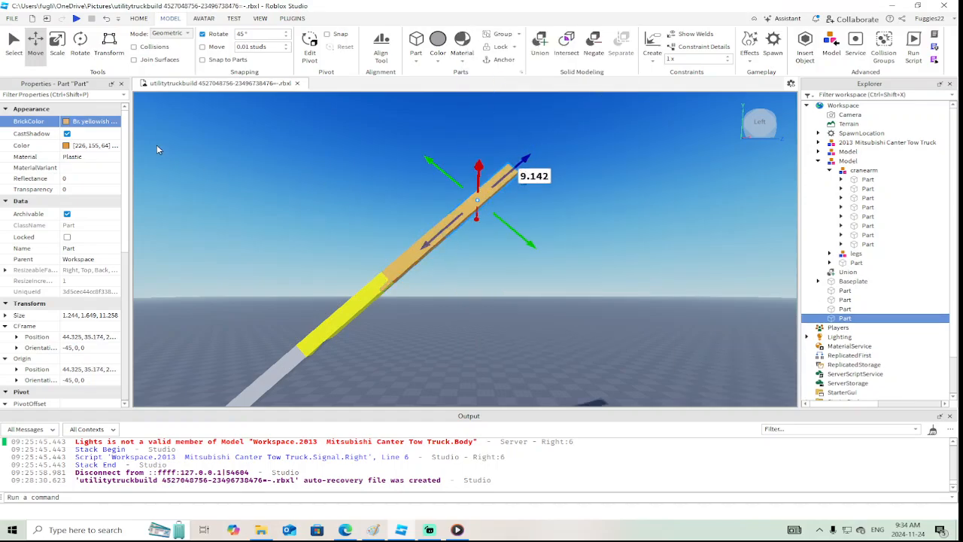
pyautogui.click(73, 123)
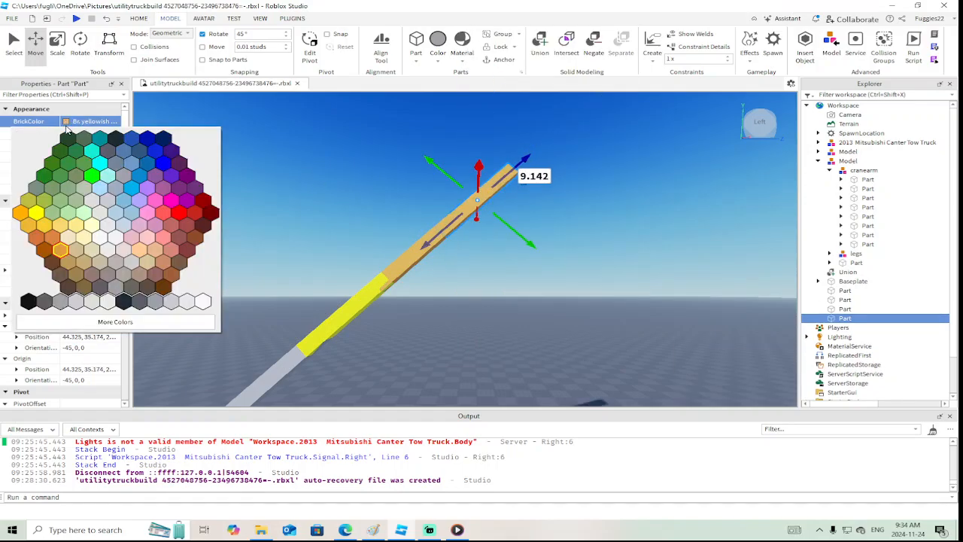
pyautogui.click(82, 288)
pyautogui.scroll(-5, 522, 295)
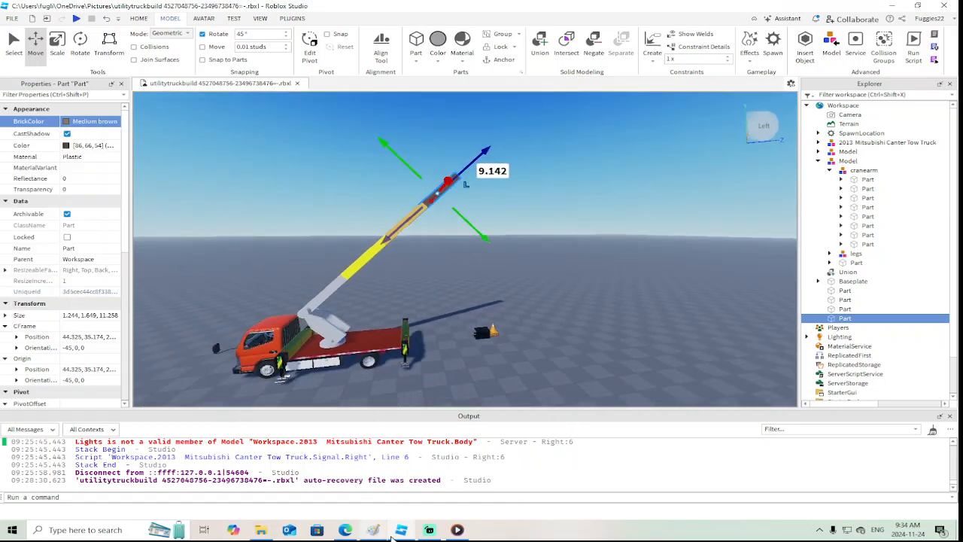
# Switch to the web browser to examine the bucket truck reference photos, and return to Roblox Studio
pyautogui.click(344, 529)
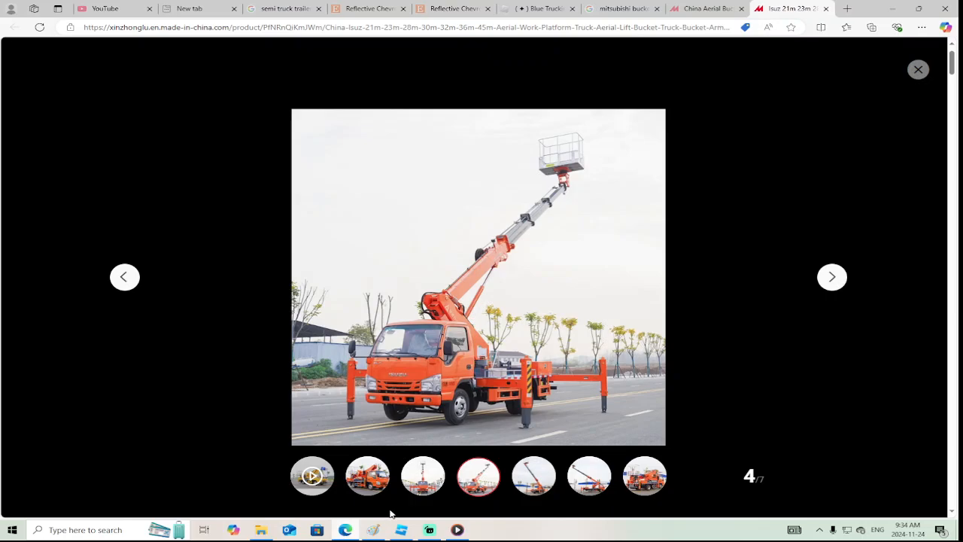
pyautogui.moveTo(434, 535)
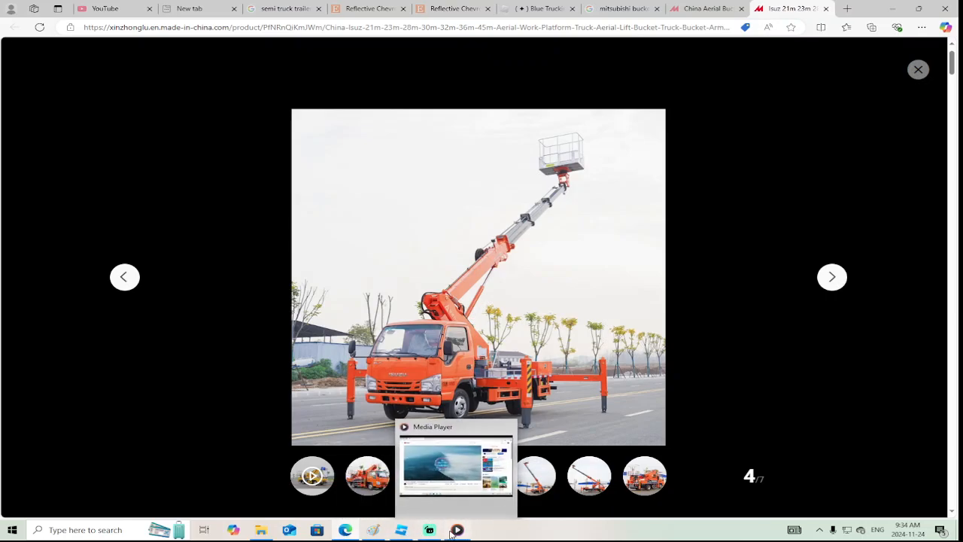
pyautogui.click(365, 492)
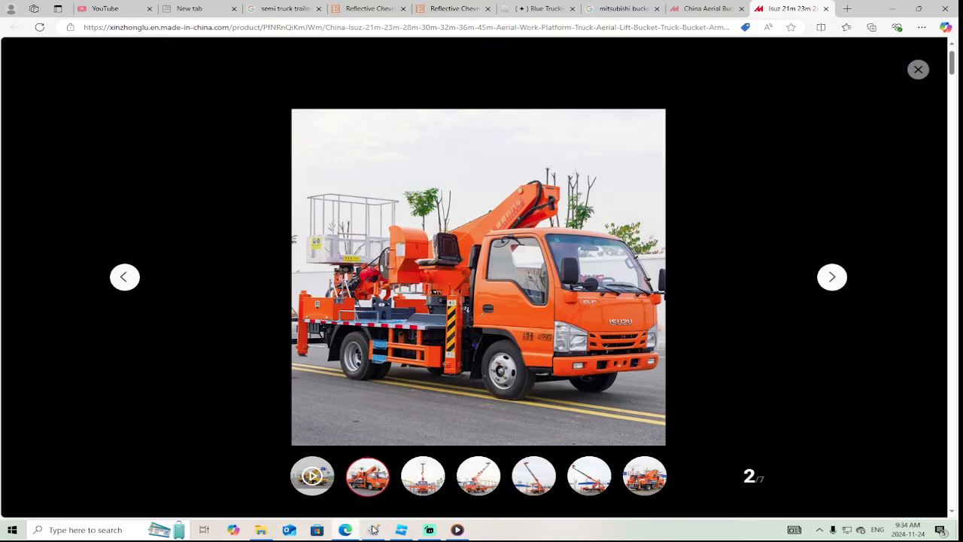
pyautogui.click(373, 530)
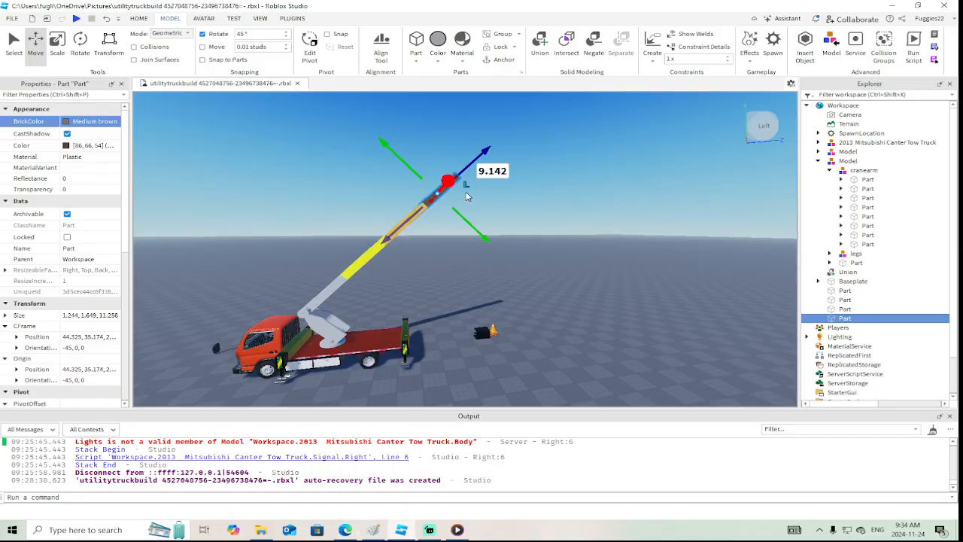
# Duplicate the brown boom section and resize the copy into a 2.01-stud-long end block at the boom's outer tip
pyautogui.moveTo(515, 200); pyautogui.dragTo(422, 219, button='right')
pyautogui.press('w')
pyautogui.press('w')
pyautogui.press('w')
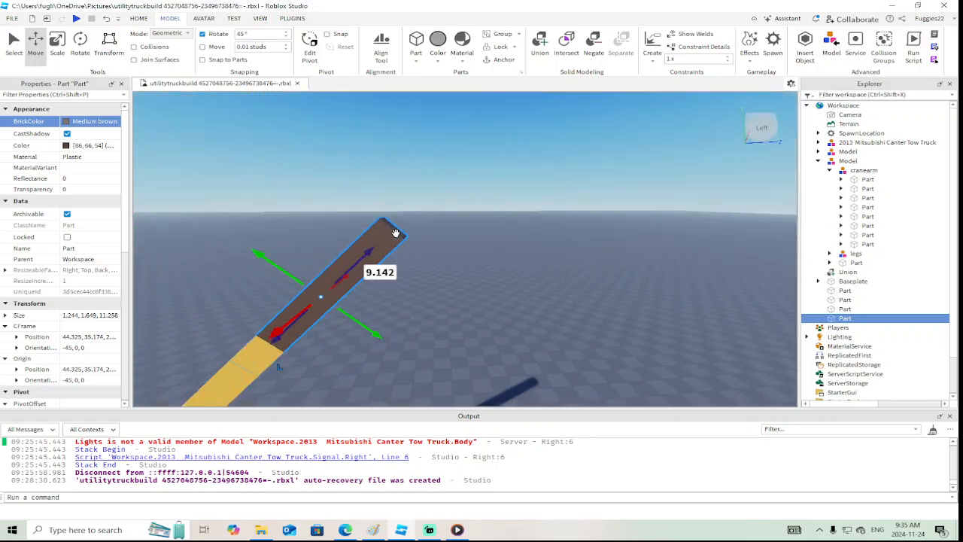
pyautogui.press('a')
pyautogui.rightClick(412, 248)
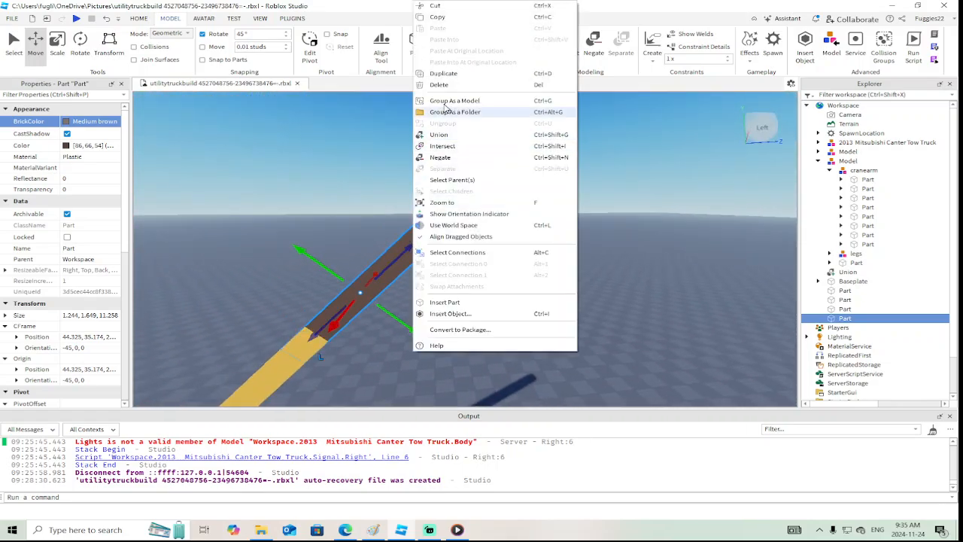
pyautogui.click(443, 73)
pyautogui.click(57, 46)
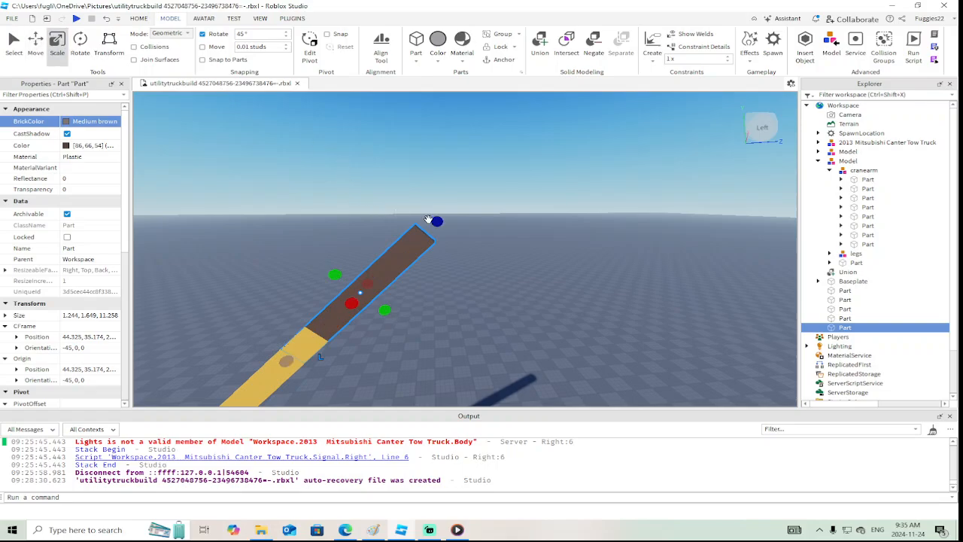
pyautogui.moveTo(428, 219); pyautogui.dragTo(450, 207)
pyautogui.moveTo(290, 359); pyautogui.dragTo(365, 272)
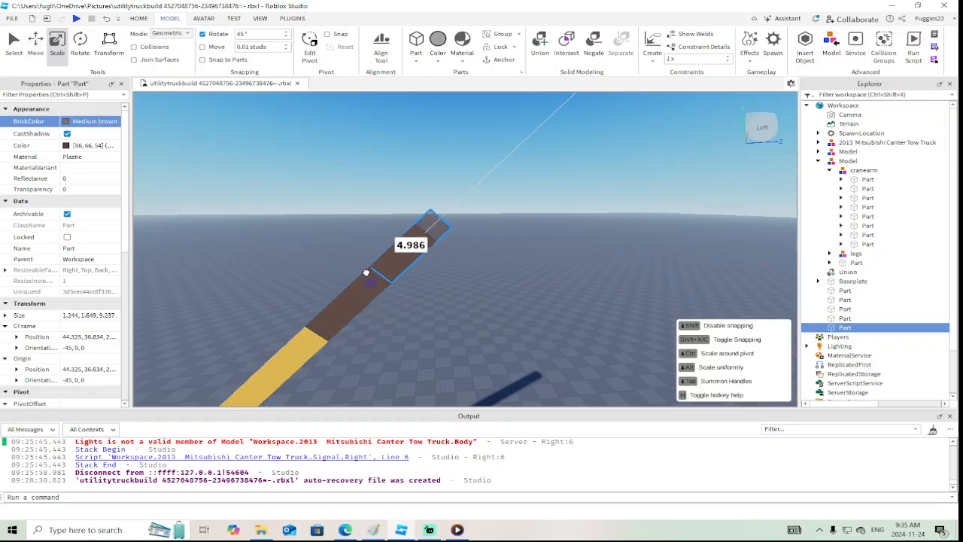
pyautogui.moveTo(396, 245); pyautogui.dragTo(395, 245, button='right')
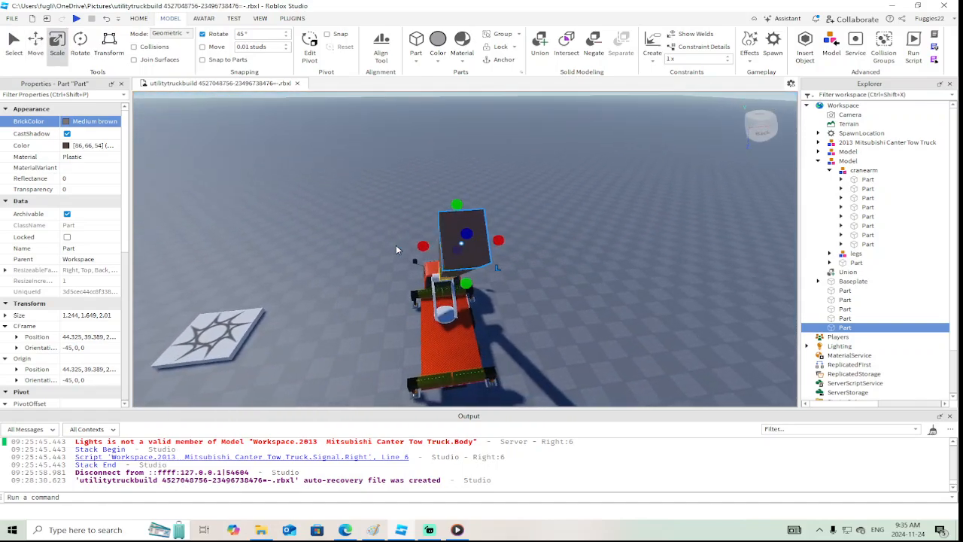
# Widen the end block on both sides to about 2.621 studs across the boom
pyautogui.moveTo(422, 247); pyautogui.dragTo(398, 247)
pyautogui.moveTo(501, 241); pyautogui.dragTo(523, 240)
pyautogui.moveTo(523, 240); pyautogui.dragTo(508, 203, button='right')
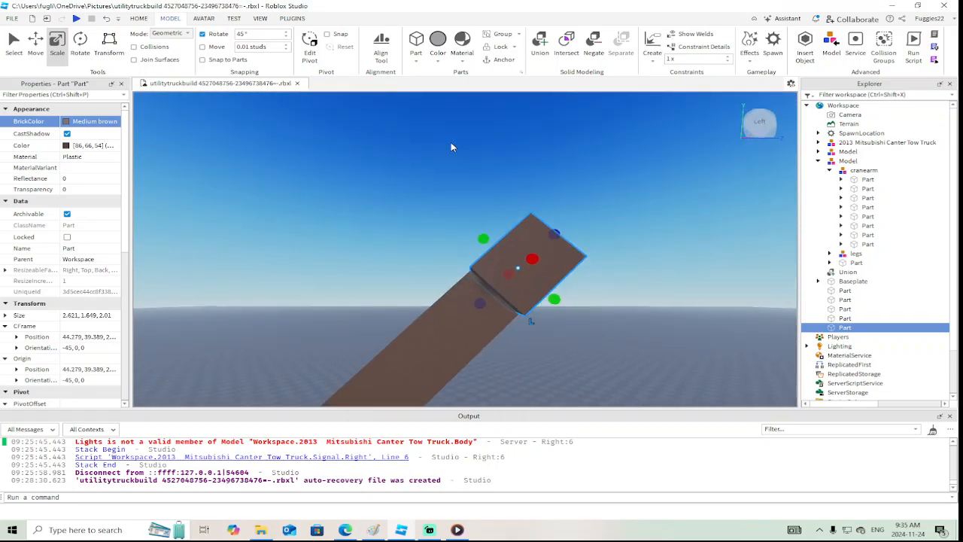
pyautogui.click(89, 45)
pyautogui.moveTo(540, 228); pyautogui.dragTo(558, 273)
pyautogui.moveTo(558, 272); pyautogui.dragTo(558, 272, button='right')
# Slim the brown boom section to a cross-section of about 0.716 by 1.433 studs
pyautogui.click(479, 259)
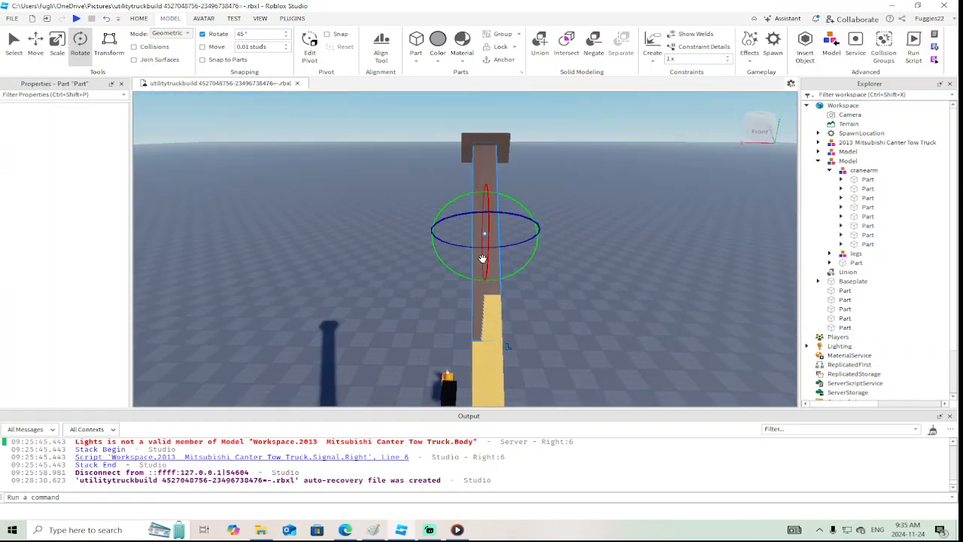
pyautogui.click(54, 41)
pyautogui.moveTo(514, 233); pyautogui.dragTo(511, 232)
pyautogui.moveTo(453, 232); pyautogui.dragTo(465, 233)
pyautogui.press('w')
pyautogui.moveTo(465, 233); pyautogui.dragTo(464, 233, button='right')
pyautogui.press('s')
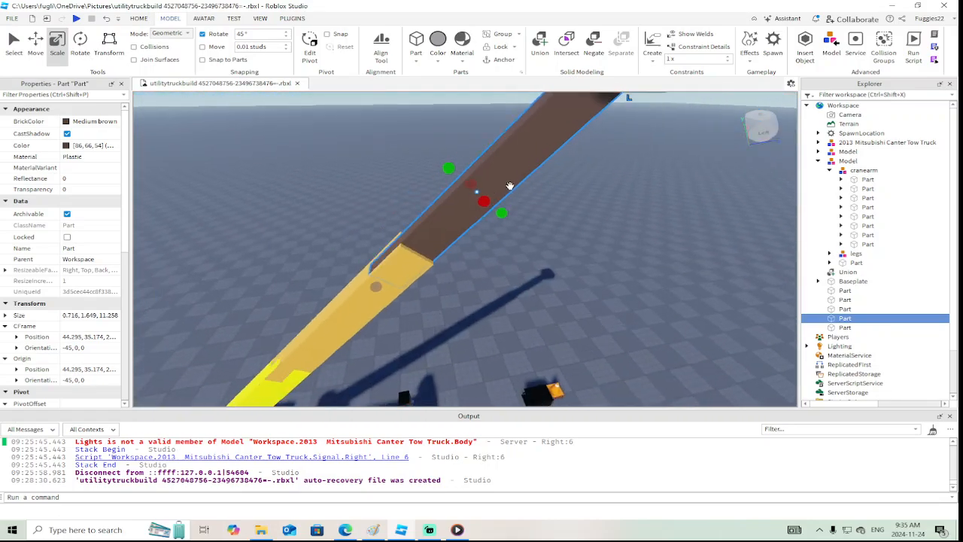
pyautogui.moveTo(453, 176); pyautogui.dragTo(455, 177)
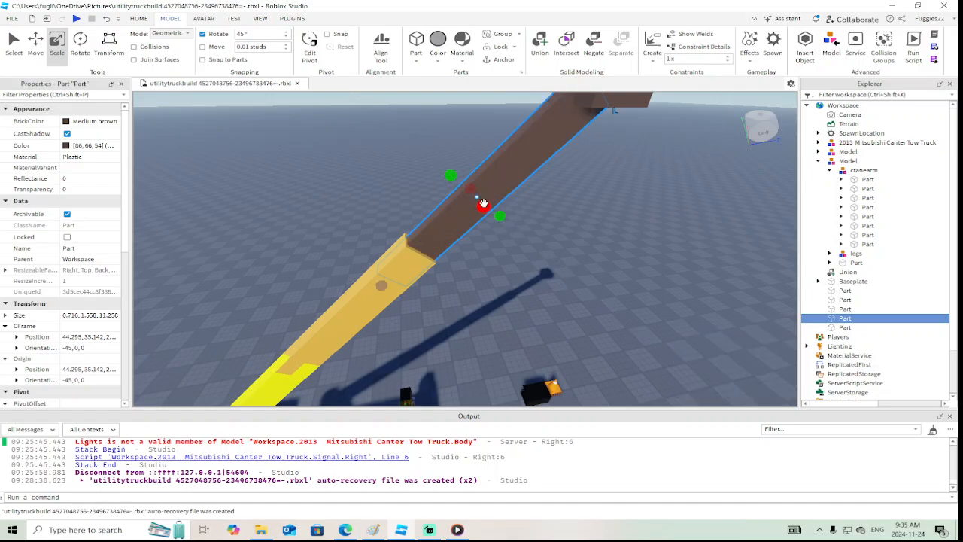
pyautogui.moveTo(498, 217); pyautogui.dragTo(496, 217)
pyautogui.moveTo(491, 219); pyautogui.dragTo(477, 220, button='right')
# Narrow the orange boom section from its sides so it steps in from the yellow section
pyautogui.click(478, 220)
pyautogui.moveTo(450, 154); pyautogui.dragTo(449, 156)
pyautogui.moveTo(450, 156); pyautogui.dragTo(449, 159, button='right')
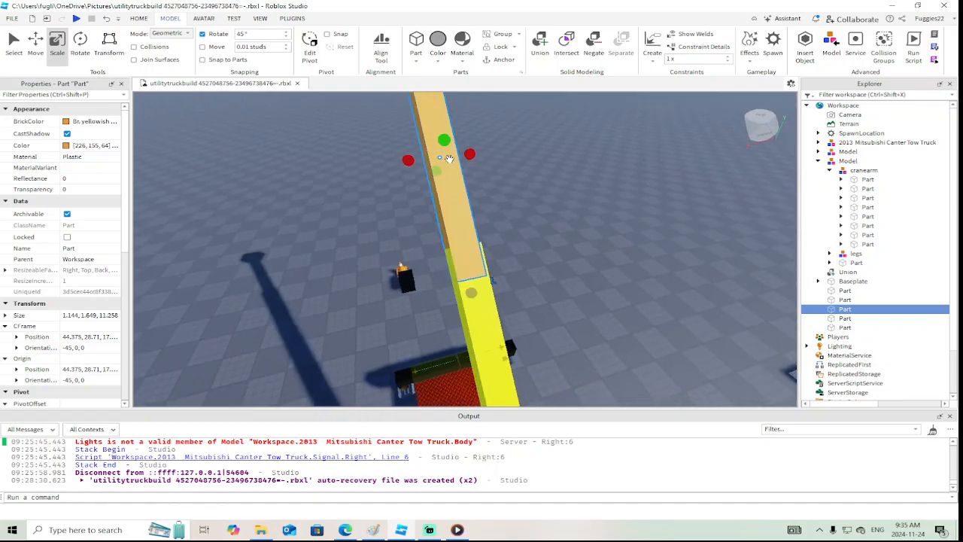
pyautogui.moveTo(409, 159); pyautogui.dragTo(413, 157)
pyautogui.moveTo(413, 157); pyautogui.dragTo(416, 173, button='right')
pyautogui.moveTo(415, 228); pyautogui.dragTo(435, 246)
pyautogui.moveTo(468, 285); pyautogui.dragTo(466, 286)
pyautogui.moveTo(466, 286); pyautogui.dragTo(466, 289, button='right')
# Slim the brown boom section further to about 0.614 by 1.028 studs so it fits centered inside the orange section
pyautogui.click(425, 274)
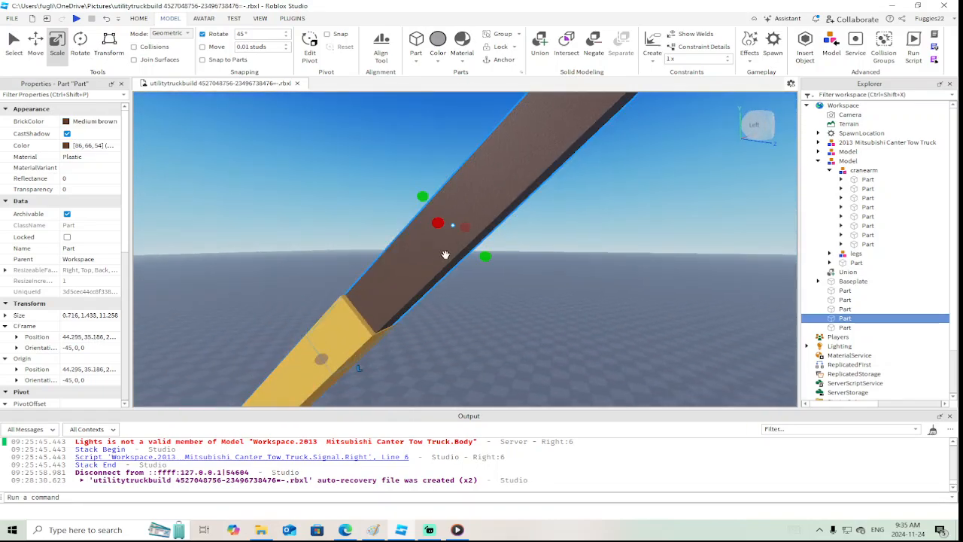
pyautogui.moveTo(481, 256); pyautogui.dragTo(479, 254)
pyautogui.moveTo(479, 254); pyautogui.dragTo(479, 252, button='right')
pyautogui.moveTo(484, 167); pyautogui.dragTo(484, 176)
pyautogui.moveTo(484, 176); pyautogui.dragTo(483, 177, button='right')
pyautogui.moveTo(486, 239); pyautogui.dragTo(485, 238)
pyautogui.moveTo(486, 239); pyautogui.dragTo(488, 240, button='right')
pyautogui.scroll(-2, 487, 240)
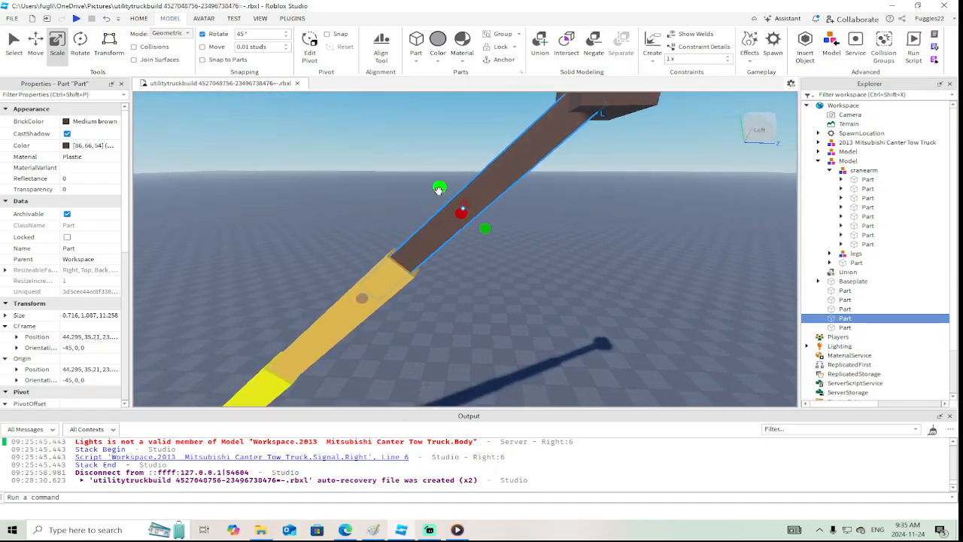
pyautogui.moveTo(438, 189); pyautogui.dragTo(440, 191)
pyautogui.moveTo(440, 191)
pyautogui.mouseDown(button='right')
pyautogui.moveTo(429, 189)
pyautogui.moveTo(452, 181)
pyautogui.mouseUp(button='right')
pyautogui.moveTo(451, 182); pyautogui.dragTo(449, 184)
pyautogui.moveTo(451, 208); pyautogui.dragTo(452, 211, button='right')
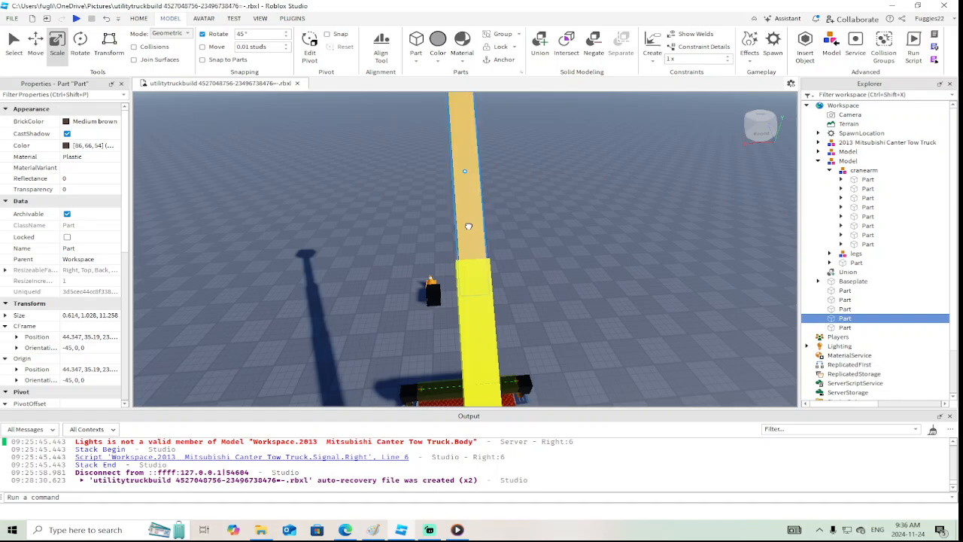
# Slim the orange boom section's cross-section to about 0.882 by 1.267 studs
pyautogui.click(468, 225)
pyautogui.moveTo(494, 168); pyautogui.dragTo(442, 173)
pyautogui.moveTo(600, 208); pyautogui.dragTo(600, 209, button='right')
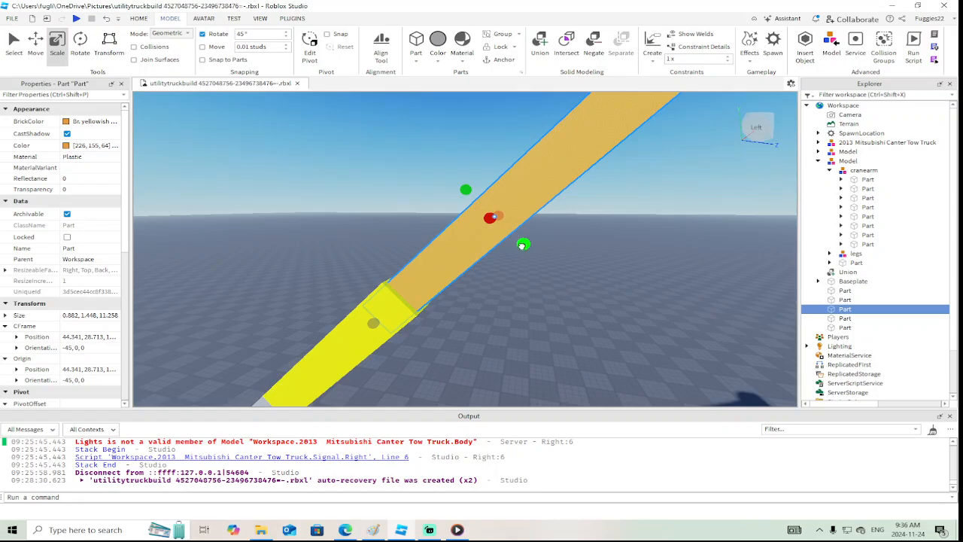
pyautogui.moveTo(523, 244); pyautogui.dragTo(519, 243)
pyautogui.moveTo(465, 189); pyautogui.dragTo(467, 192)
pyautogui.moveTo(520, 228); pyautogui.dragTo(519, 228, button='right')
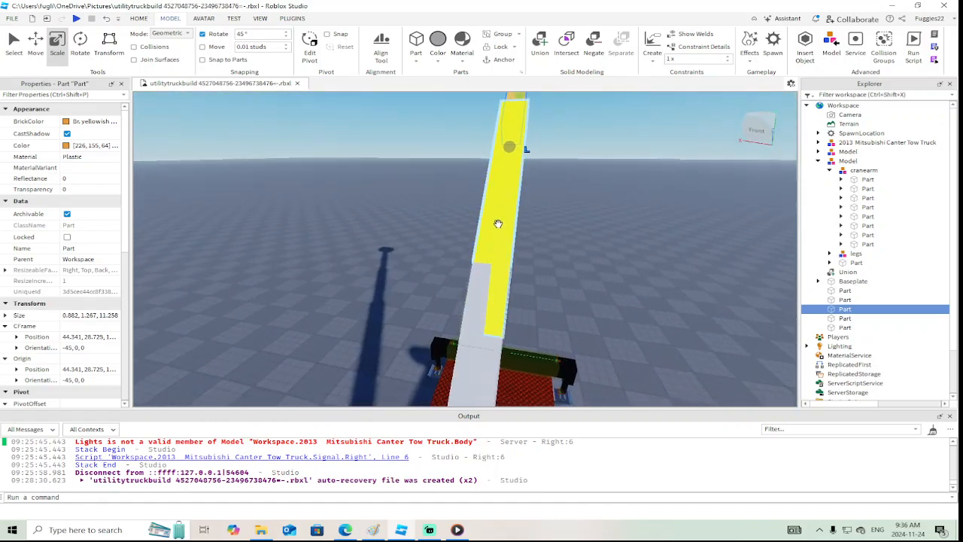
# Slim the yellow boom section's cross-section to about 1.024 by 1.397 studs, centered on the gray section, and deselect it
pyautogui.click(520, 228)
pyautogui.moveTo(535, 203); pyautogui.dragTo(526, 204)
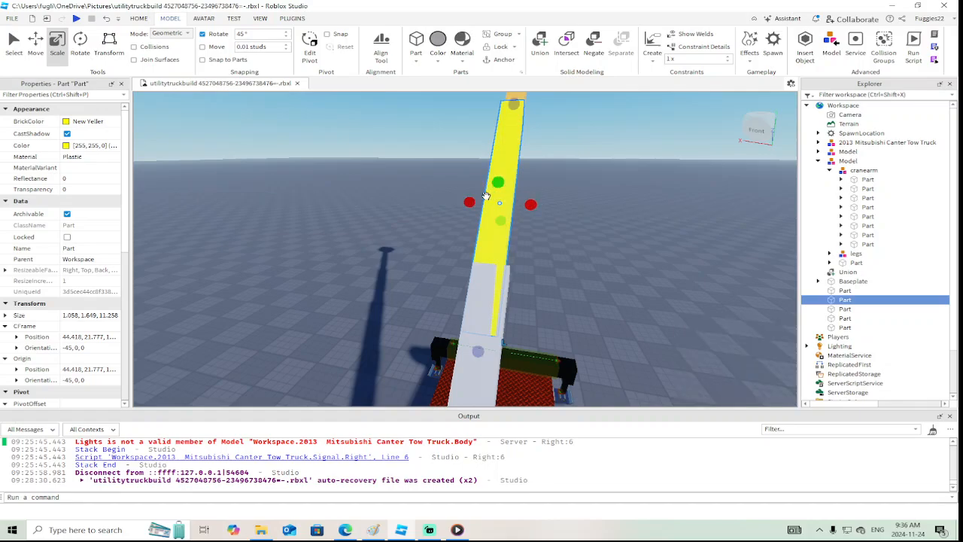
pyautogui.moveTo(468, 202); pyautogui.dragTo(466, 204)
pyautogui.moveTo(466, 204); pyautogui.dragTo(470, 208, button='right')
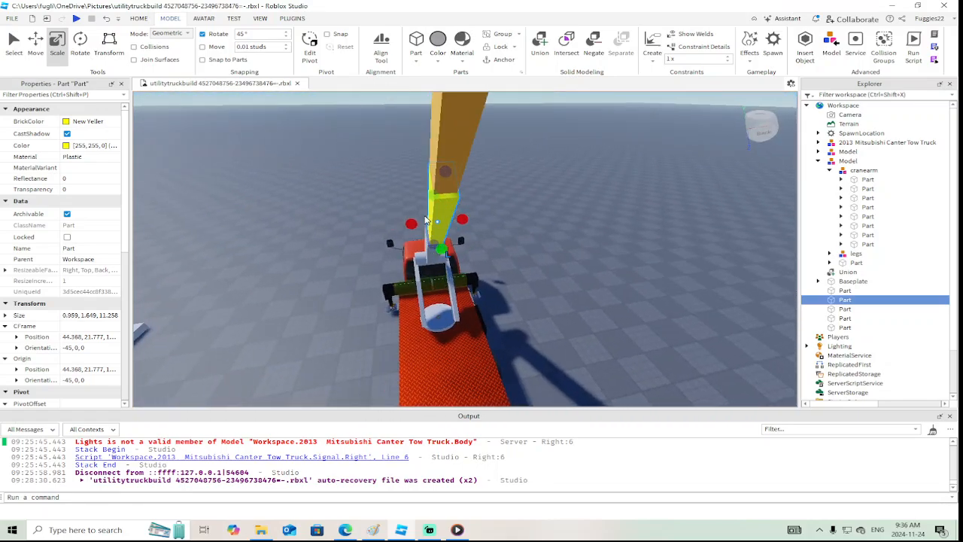
pyautogui.moveTo(411, 223); pyautogui.dragTo(410, 223)
pyautogui.moveTo(410, 223); pyautogui.dragTo(410, 224, button='right')
pyautogui.moveTo(441, 227); pyautogui.dragTo(397, 278)
pyautogui.moveTo(402, 280); pyautogui.dragTo(397, 279, button='right')
pyautogui.scroll(-4, 397, 279)
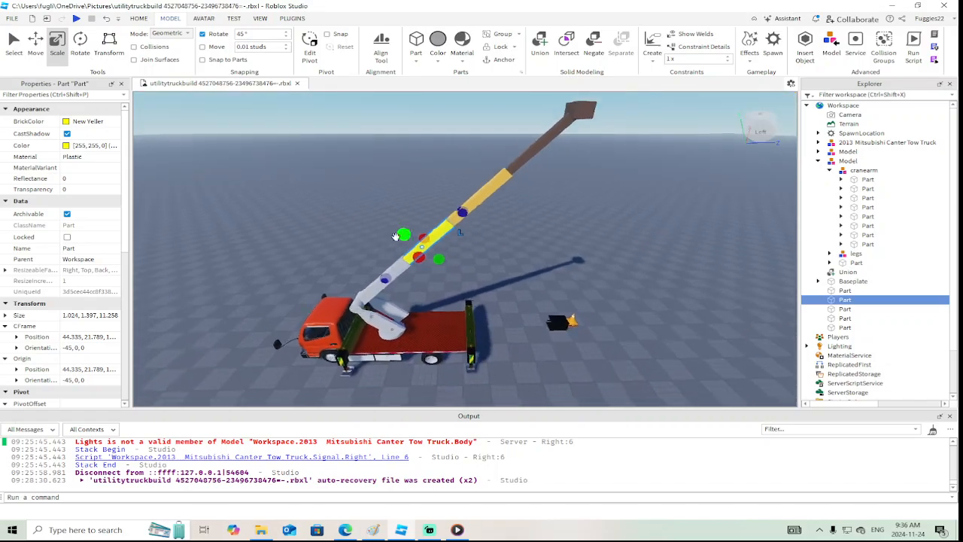
pyautogui.click(392, 203)
pyautogui.moveTo(392, 203); pyautogui.dragTo(392, 203, button='right')
# Select the gray, yellow, orange and brown boom sections plus the boom's end block, and make all five parts massless and anchored
pyautogui.press('w')
pyautogui.press('s')
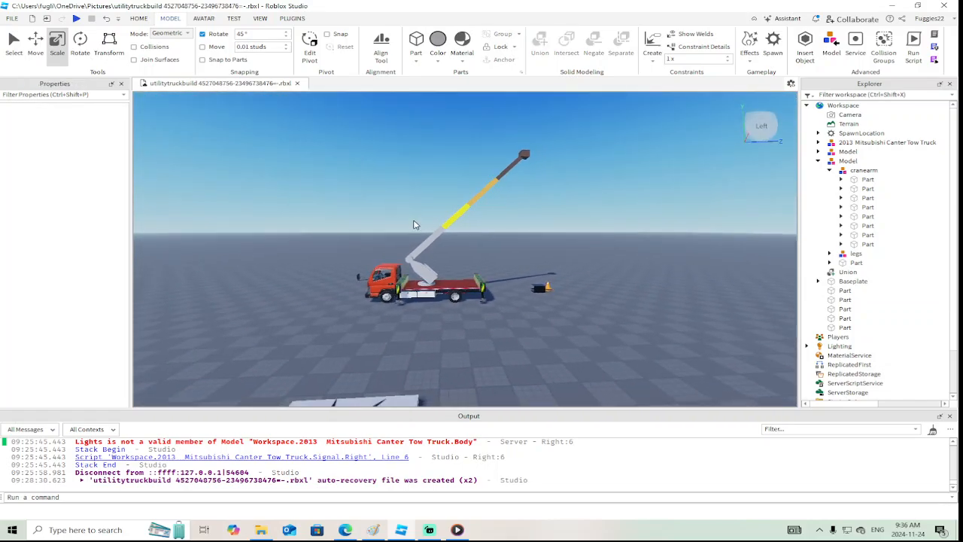
pyautogui.press('w')
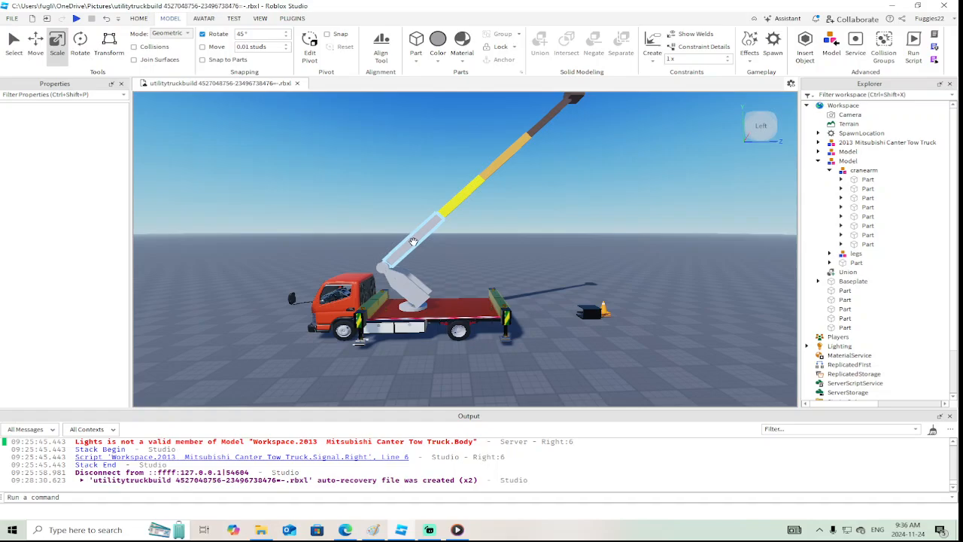
pyautogui.click(413, 241)
pyautogui.keyDown('ctrl'); pyautogui.click(466, 192); pyautogui.keyUp('ctrl')
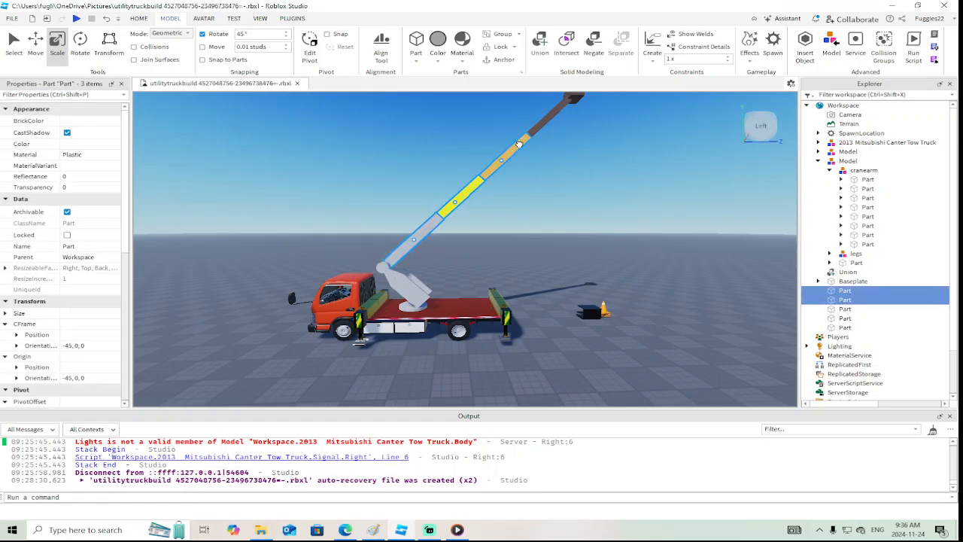
pyautogui.keyDown('ctrl'); pyautogui.click(541, 122); pyautogui.keyUp('ctrl')
pyautogui.moveTo(588, 124); pyautogui.dragTo(588, 124, button='right')
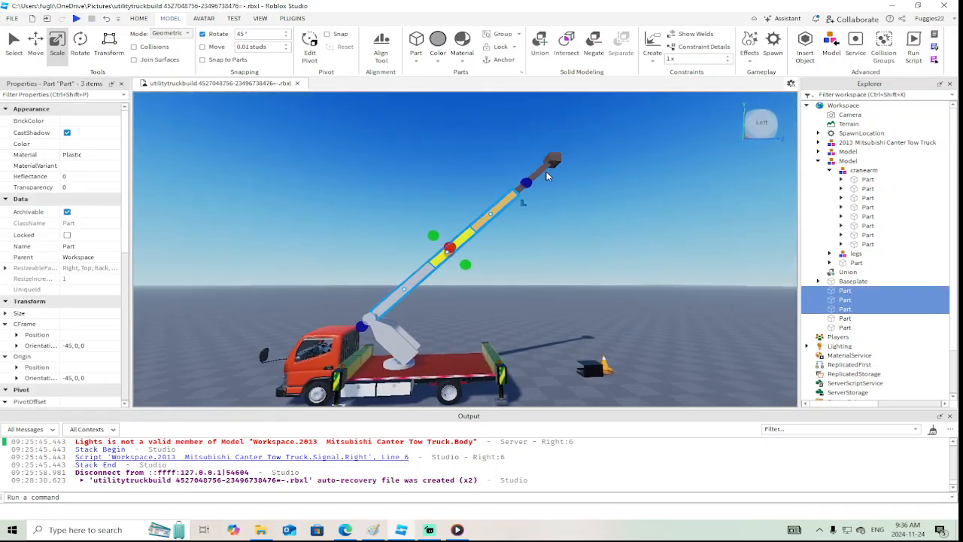
pyautogui.keyDown('ctrl'); pyautogui.click(553, 159); pyautogui.keyUp('ctrl')
pyautogui.moveTo(575, 186); pyautogui.dragTo(576, 188, button='right')
pyautogui.scroll(-3, 577, 188)
pyautogui.moveTo(510, 193); pyautogui.dragTo(509, 194)
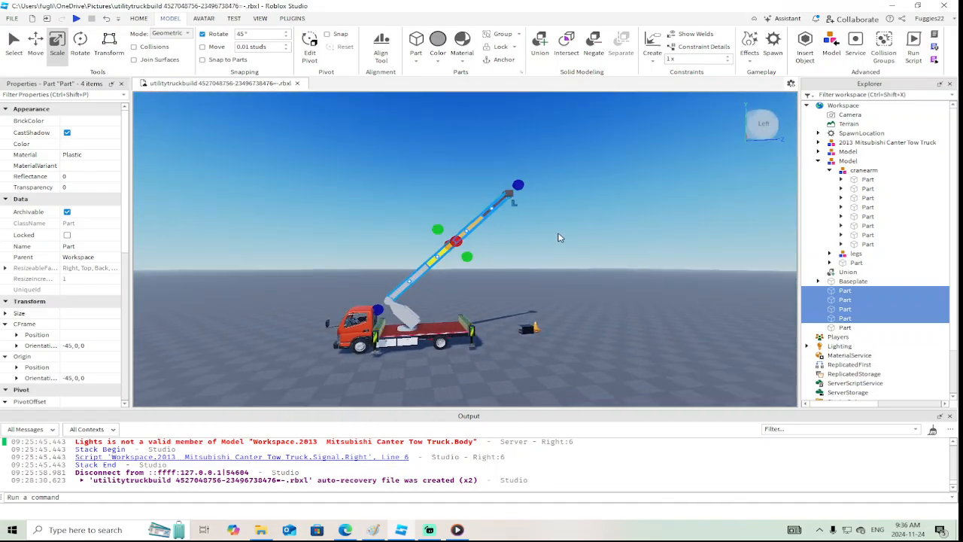
pyautogui.moveTo(559, 233); pyautogui.dragTo(559, 234, button='right')
pyautogui.scroll(3, 561, 234)
pyautogui.moveTo(586, 273); pyautogui.dragTo(587, 274, button='right')
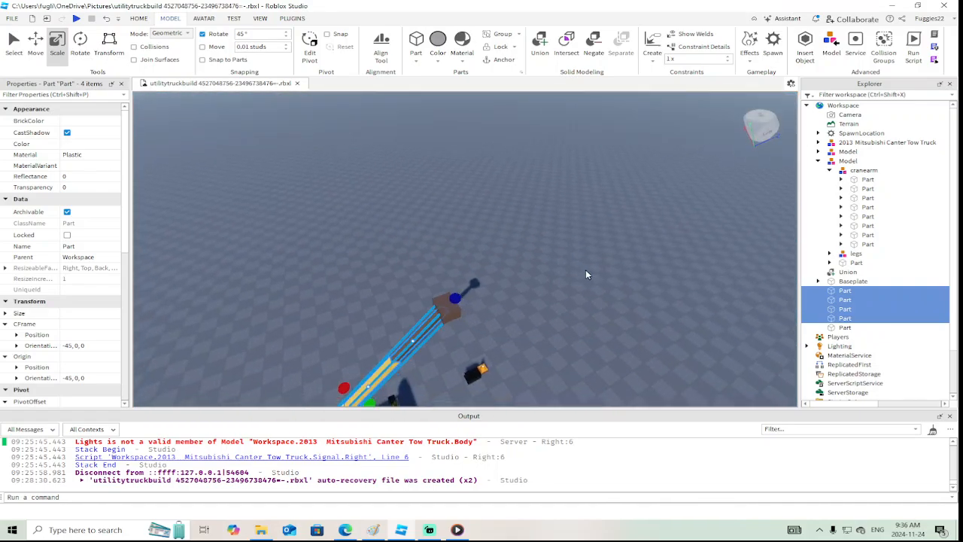
pyautogui.keyDown('ctrl'); pyautogui.click(439, 301); pyautogui.keyUp('ctrl')
pyautogui.moveTo(522, 303); pyautogui.dragTo(522, 303, button='right')
pyautogui.scroll(4, 522, 303)
pyautogui.scroll(-3, 522, 303)
pyautogui.scroll(-5, 45, 325)
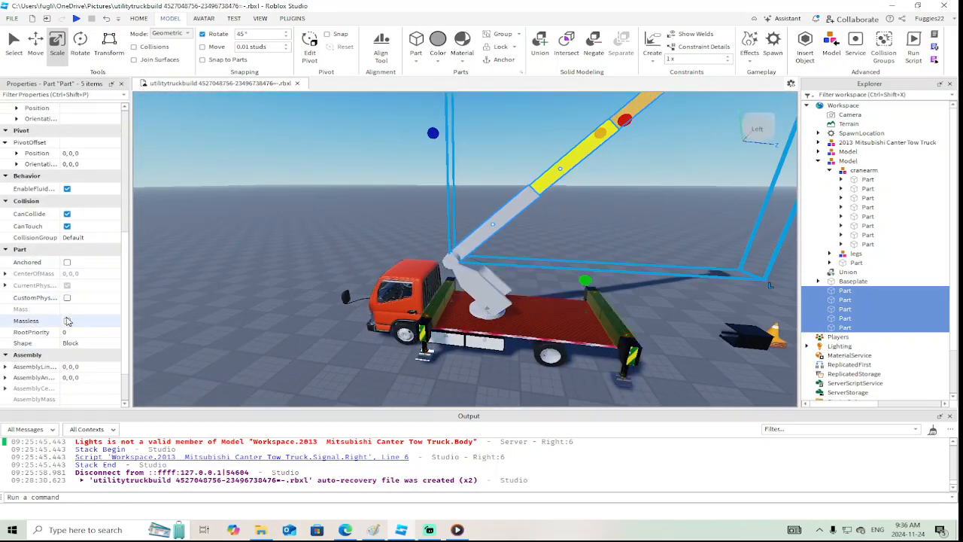
pyautogui.click(67, 261)
pyautogui.scroll(8, 329, 256)
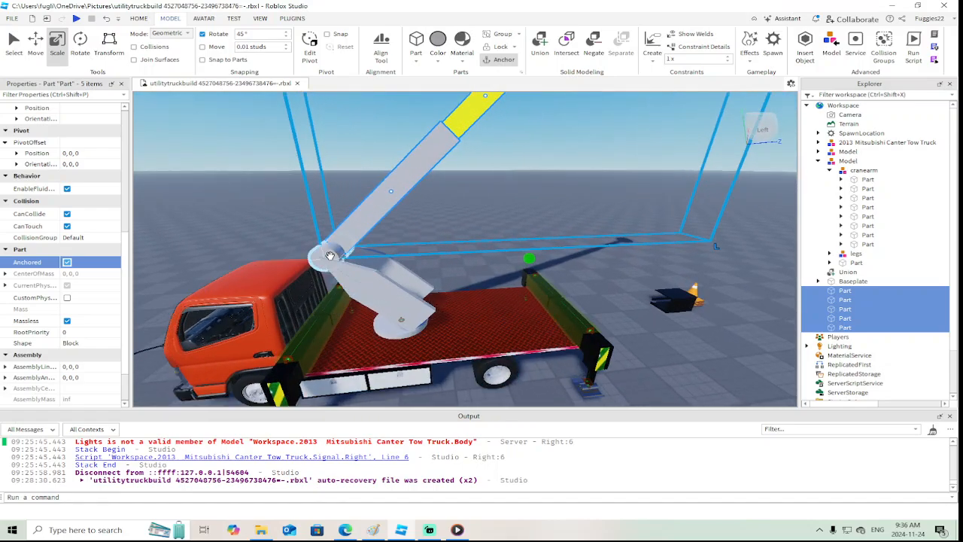
# Playtest the place, examine the truck's outriggers, crane arm and telescopic boom from several sides, and stop the test
pyautogui.click(329, 255)
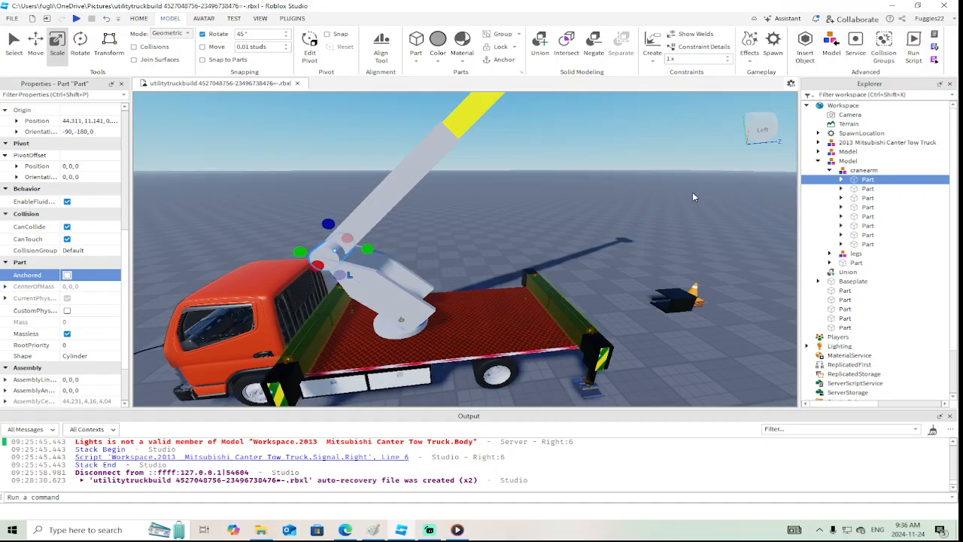
pyautogui.scroll(-5, 445, 203)
pyautogui.click(76, 19)
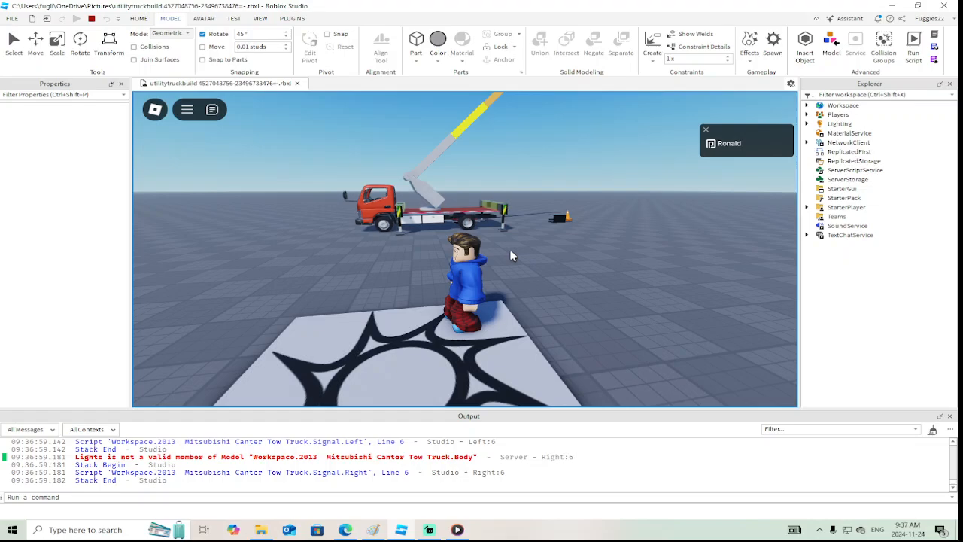
pyautogui.moveTo(510, 255); pyautogui.dragTo(510, 256, button='right')
pyautogui.press('w')
pyautogui.press('a')
pyautogui.scroll(-10, 511, 254)
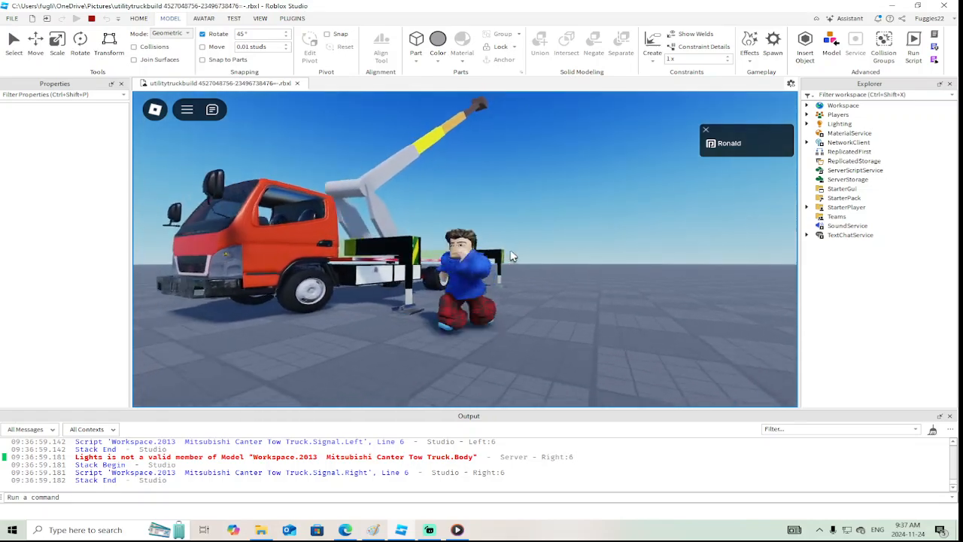
pyautogui.scroll(3, 513, 257)
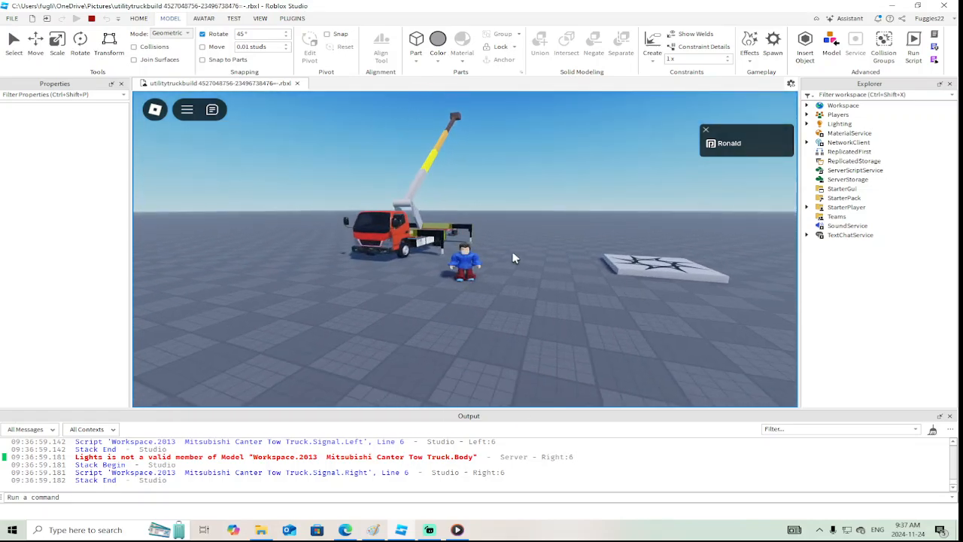
pyautogui.moveTo(514, 258); pyautogui.dragTo(507, 259, button='right')
pyautogui.scroll(-5, 512, 258)
pyautogui.scroll(4, 507, 254)
pyautogui.scroll(-4, 506, 255)
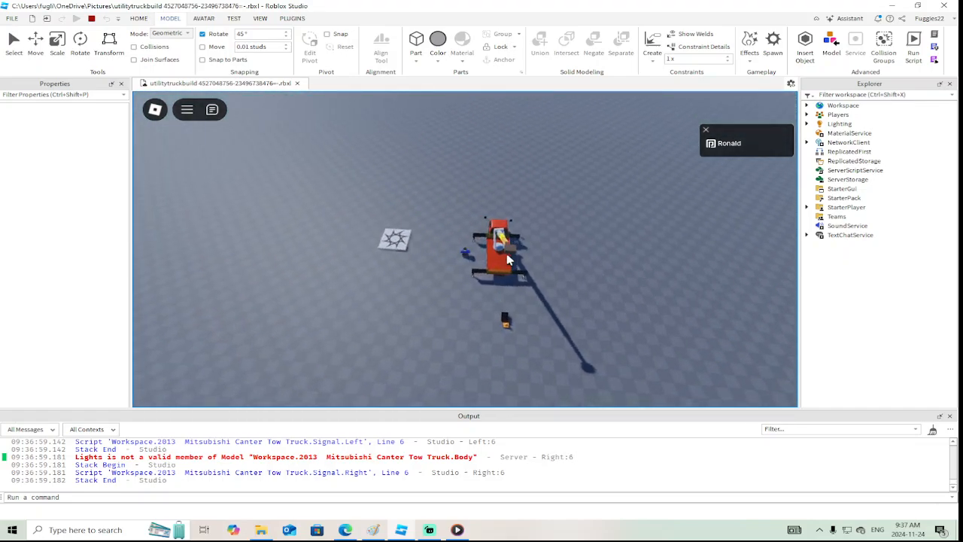
pyautogui.scroll(2, 507, 258)
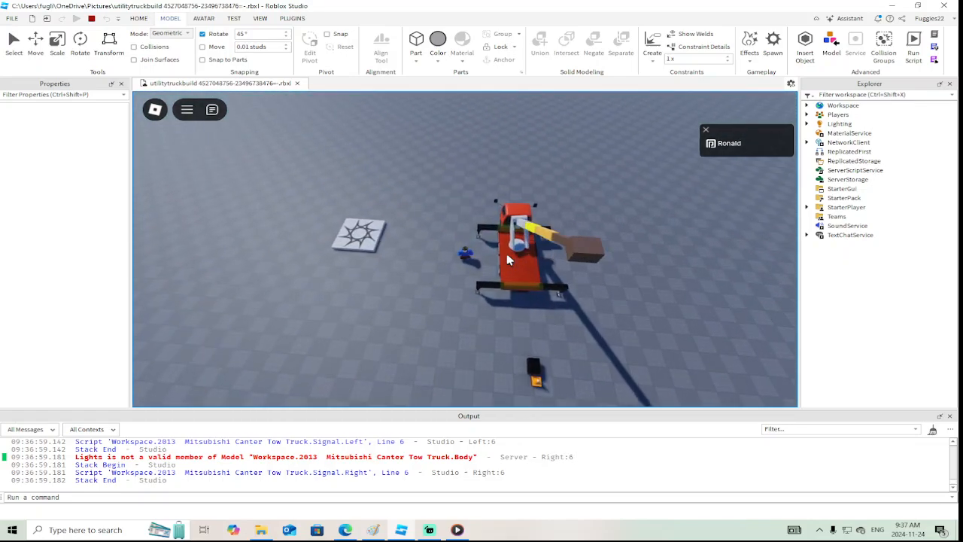
pyautogui.click(93, 20)
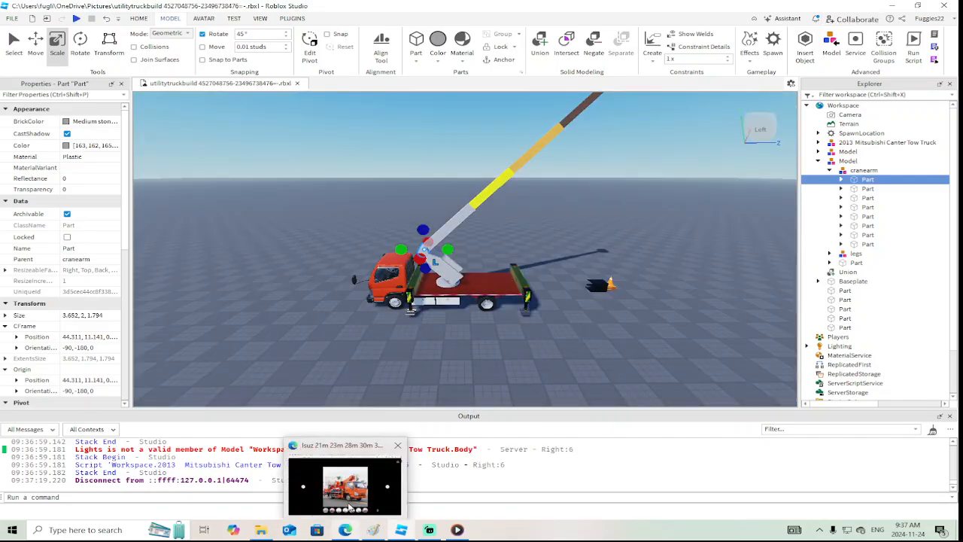
# Switch to the browser, review the Isuzu bucket truck photos for the boom and basket design, and return to Roblox Studio
pyautogui.click(372, 477)
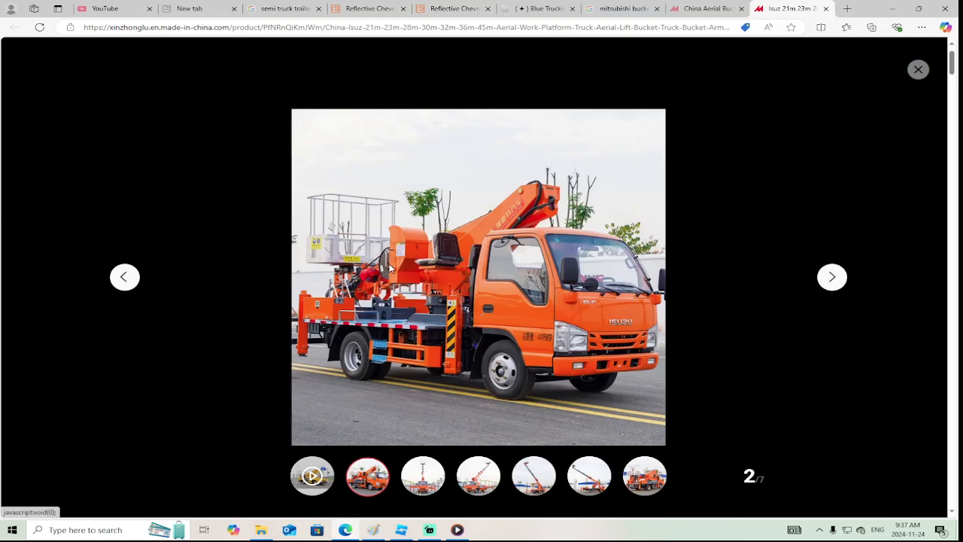
pyautogui.click(534, 479)
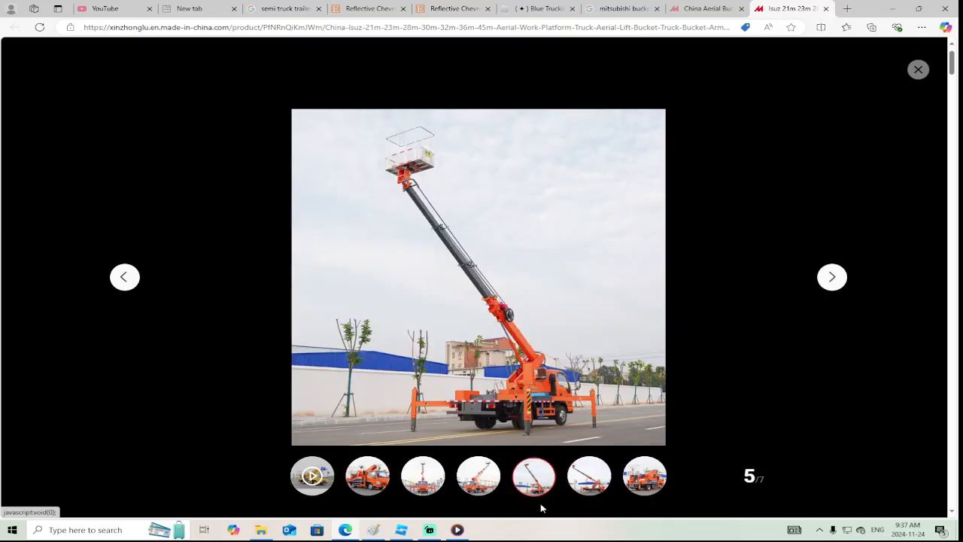
pyautogui.click(576, 485)
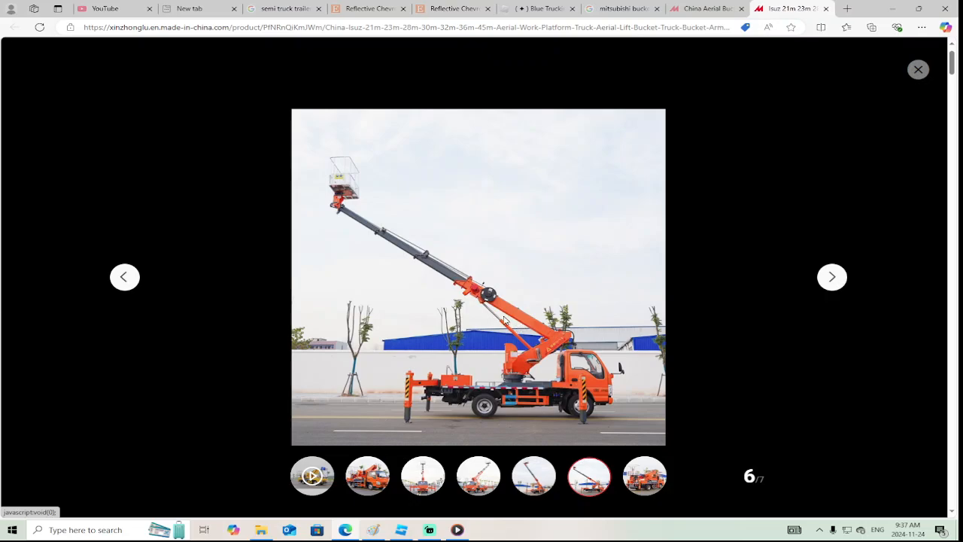
pyautogui.click(477, 475)
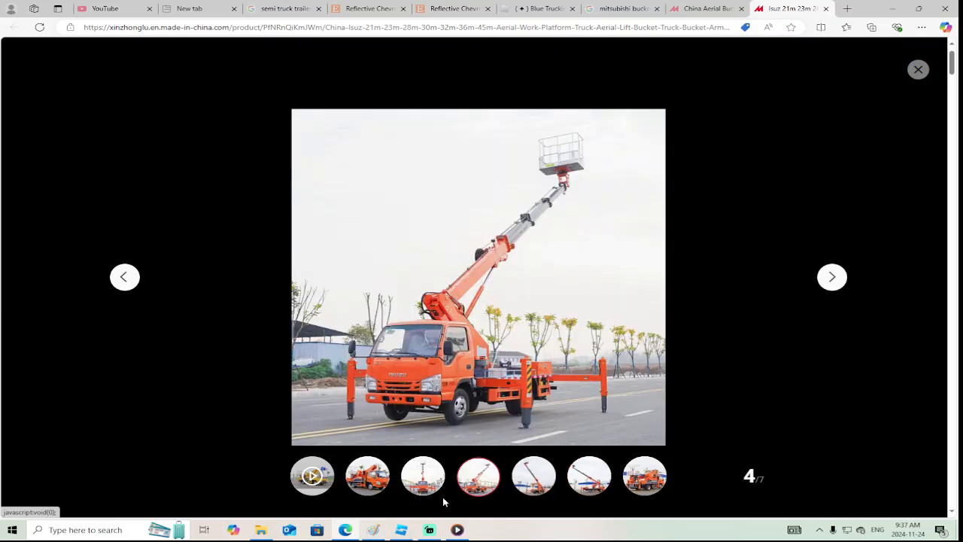
pyautogui.click(428, 530)
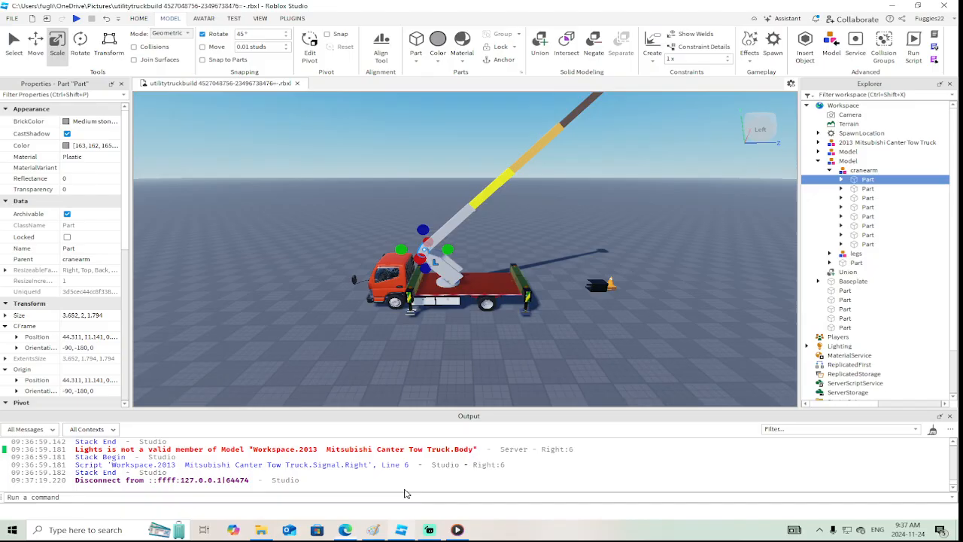
# Examine the truck, crane arm and extended boom from both sides to compare them with the reference photos
pyautogui.press('w')
pyautogui.moveTo(549, 336); pyautogui.dragTo(549, 335, button='right')
pyautogui.press('a')
pyautogui.press('w')
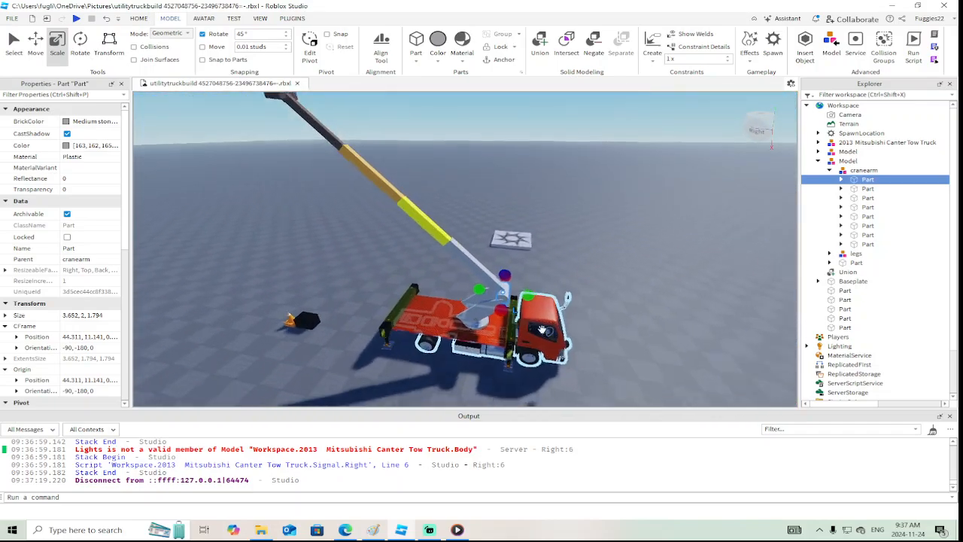
pyautogui.press('d')
pyautogui.moveTo(513, 265); pyautogui.dragTo(514, 265, button='right')
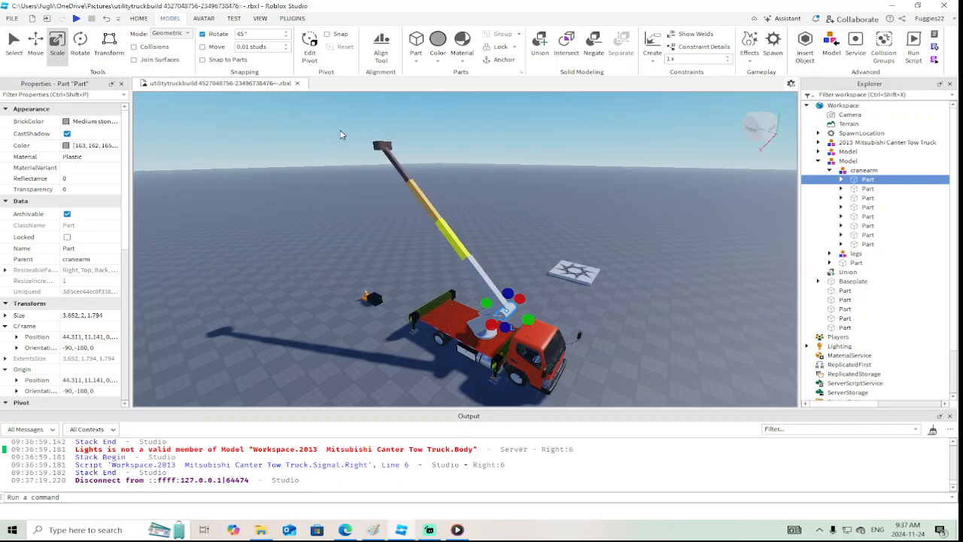
pyautogui.moveTo(499, 173); pyautogui.dragTo(499, 173, button='right')
pyautogui.press('a')
pyautogui.moveTo(484, 312); pyautogui.dragTo(484, 311, button='right')
pyautogui.press('w')
pyautogui.scroll(-4, 482, 307)
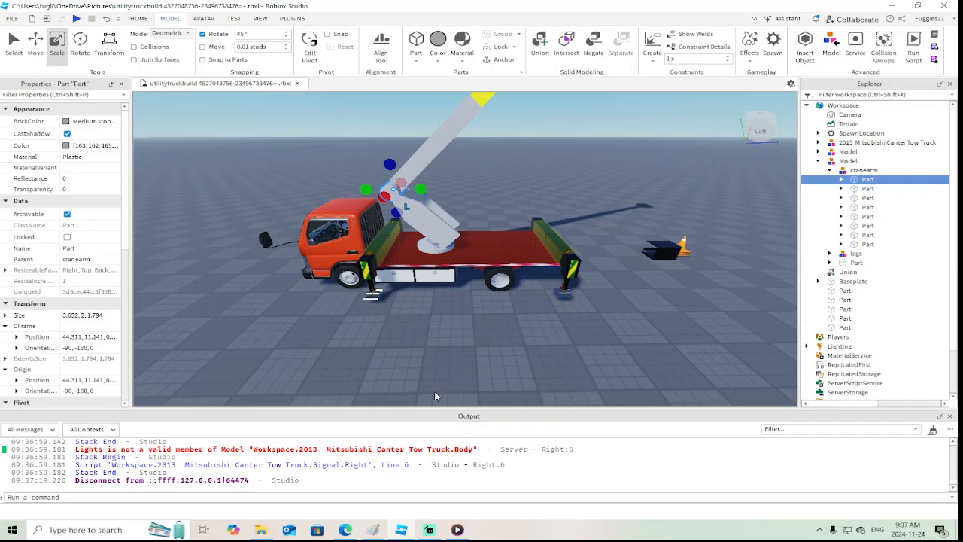
pyautogui.click(429, 531)
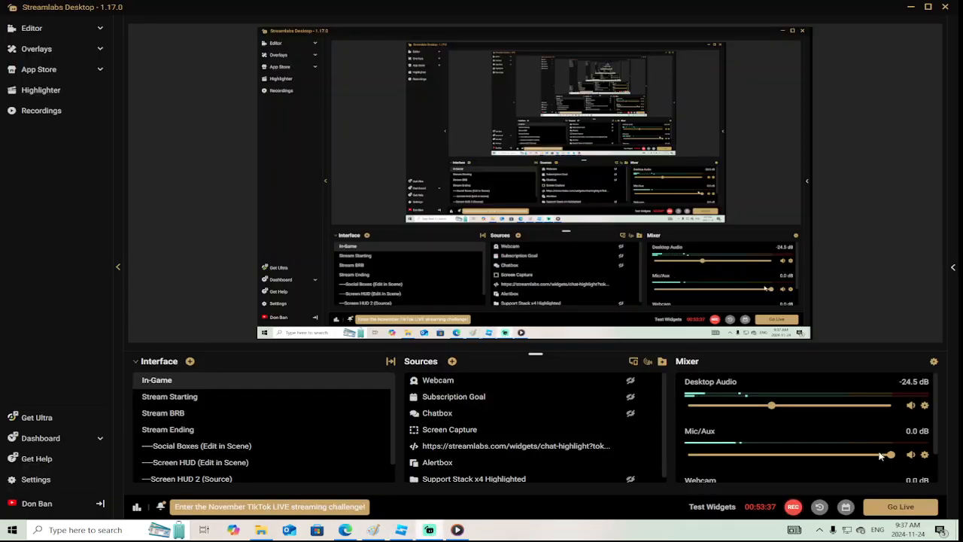